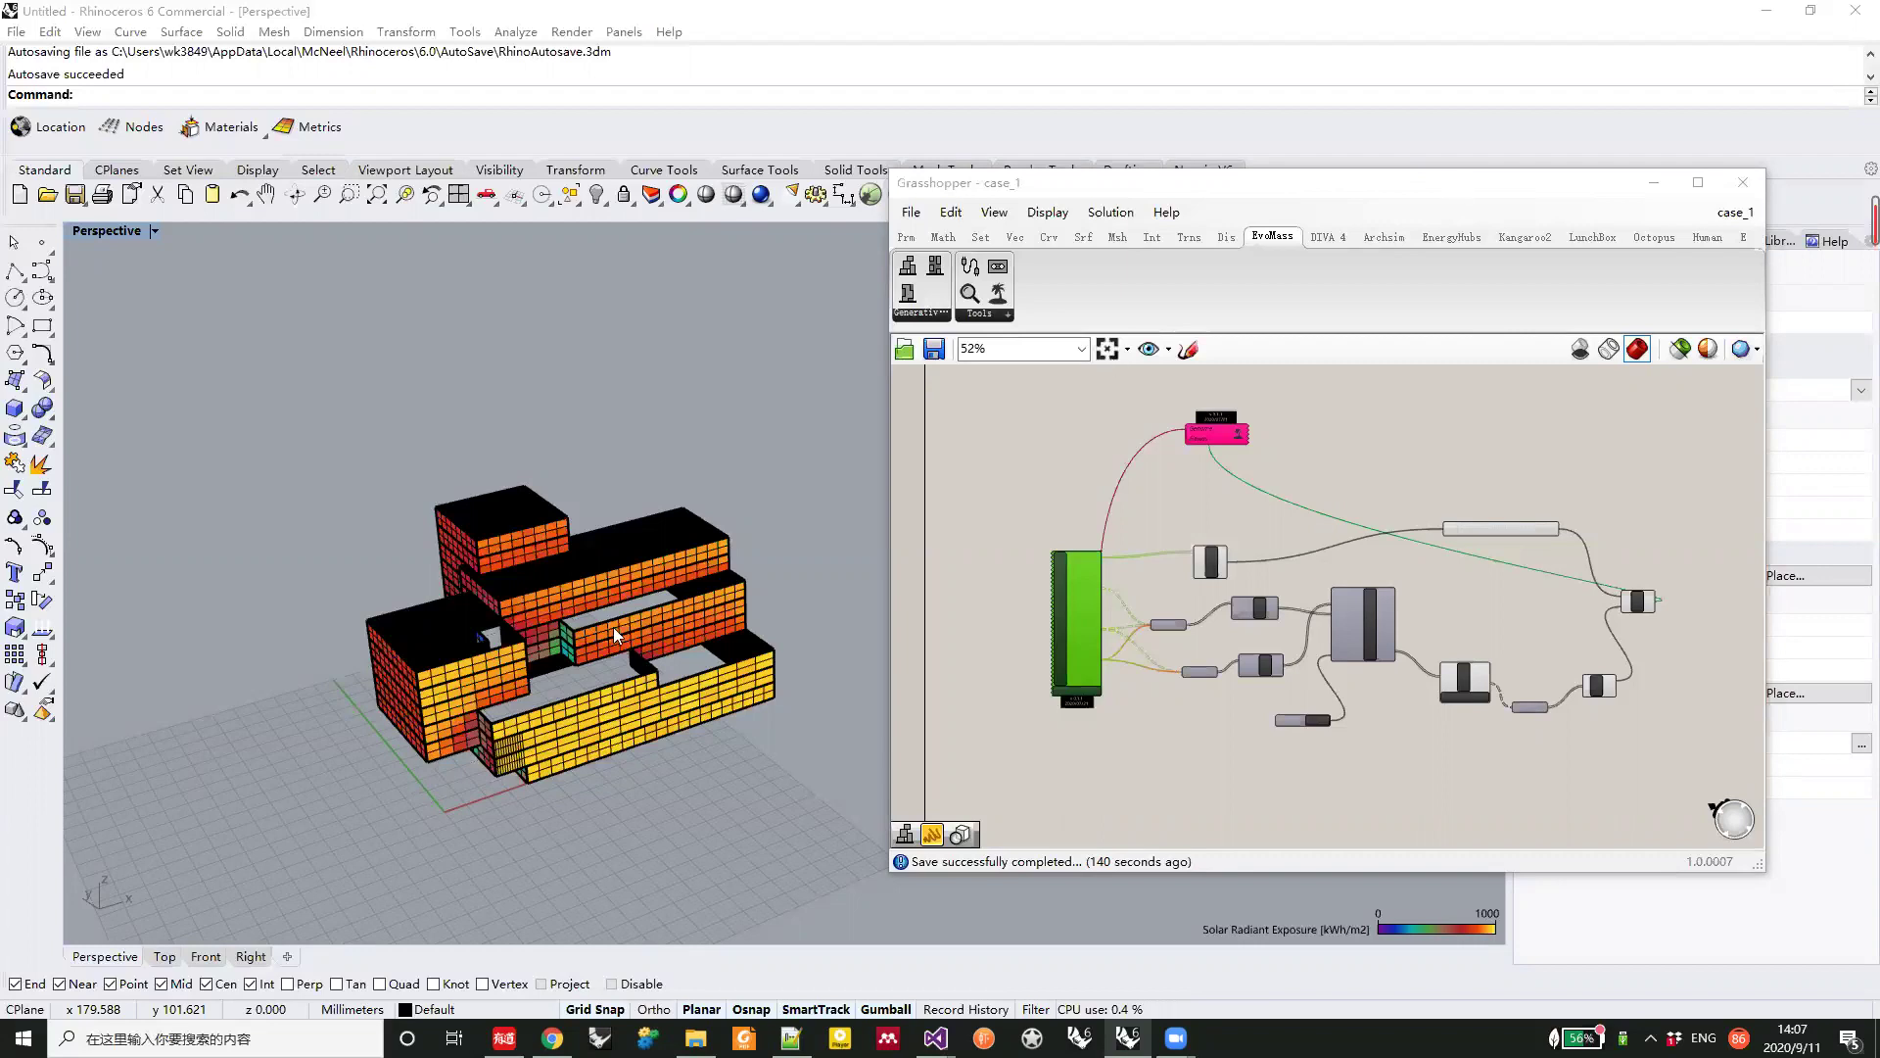
# Disable all components of the existing massing definition on the Grasshopper canvas
pyautogui.moveTo(563, 666); pyautogui.dragTo(566, 672, button='right')
pyautogui.moveTo(991, 406); pyautogui.dragTo(1665, 768)
pyautogui.middleClick(1531, 683)
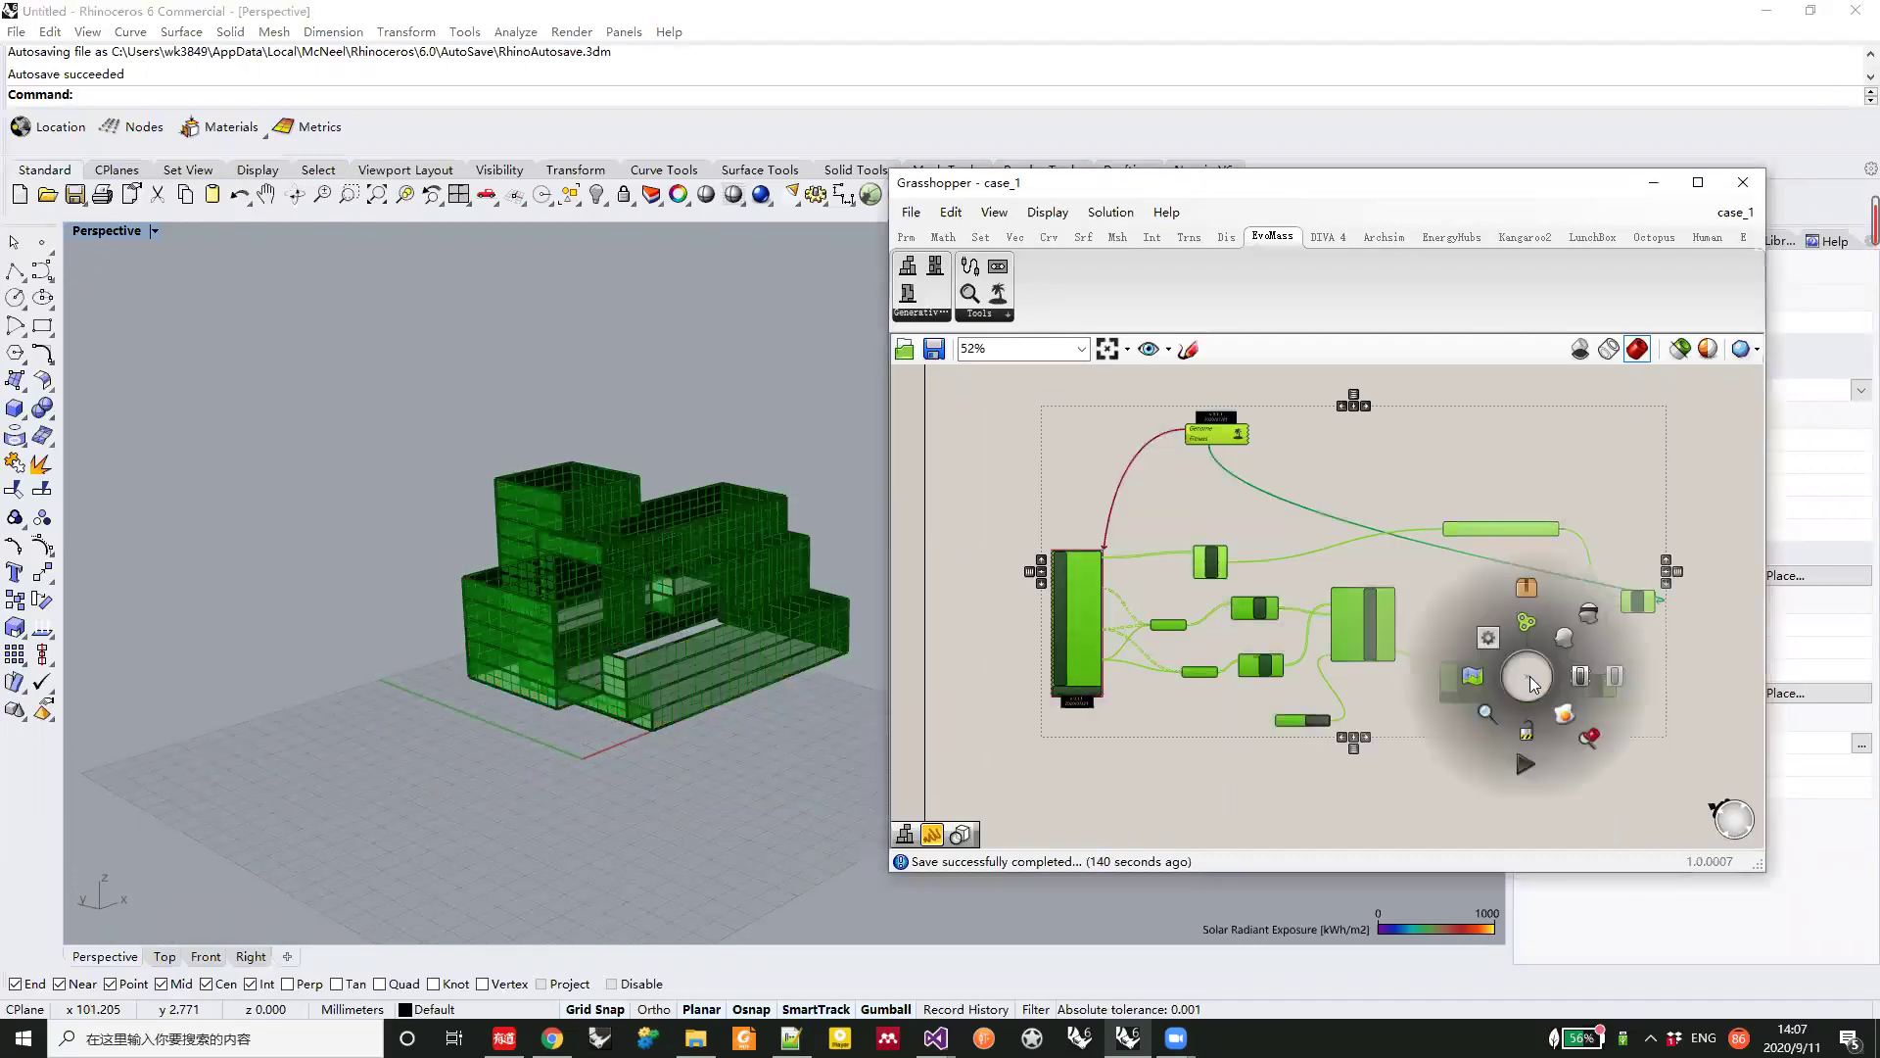
pyautogui.click(1614, 683)
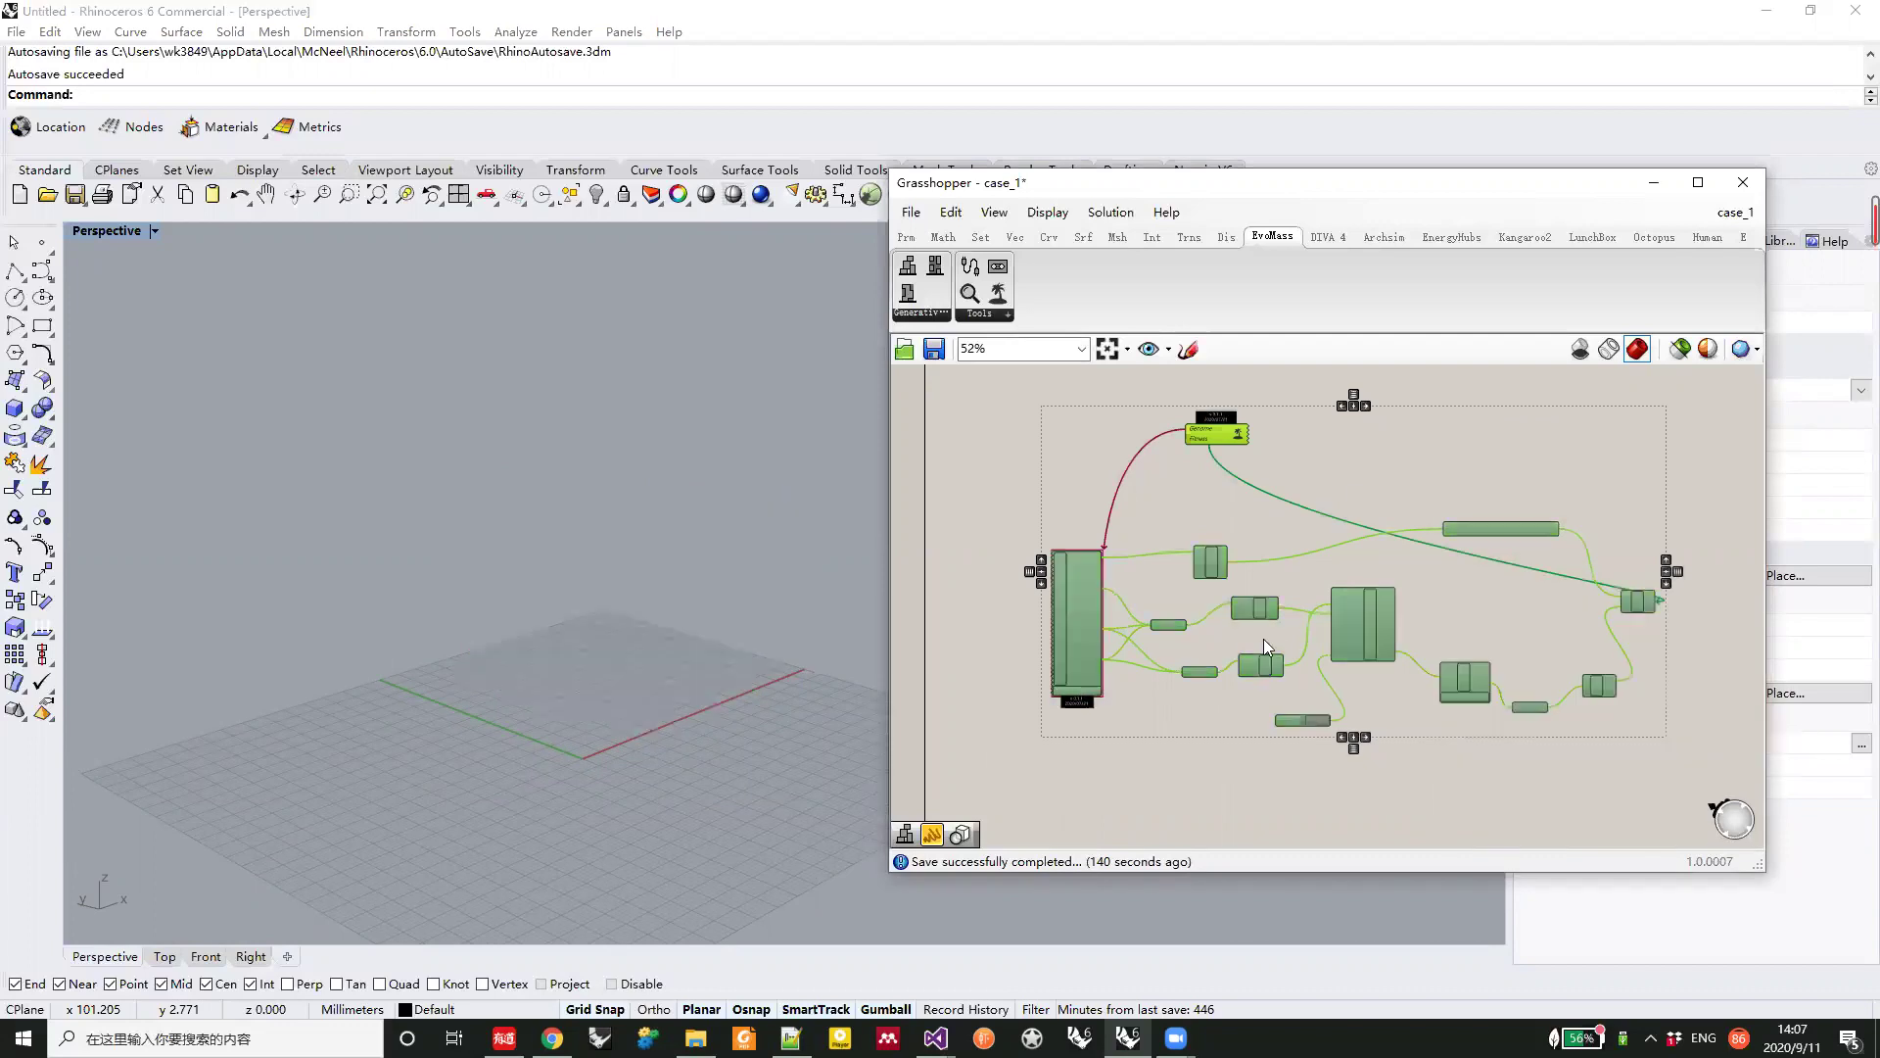
# Place a TowerComponent on the free canvas below the disabled definition and apply its default building parameters
pyautogui.moveTo(1263, 638); pyautogui.dragTo(1275, 515, button='right')
pyautogui.scroll(-2, 1290, 717)
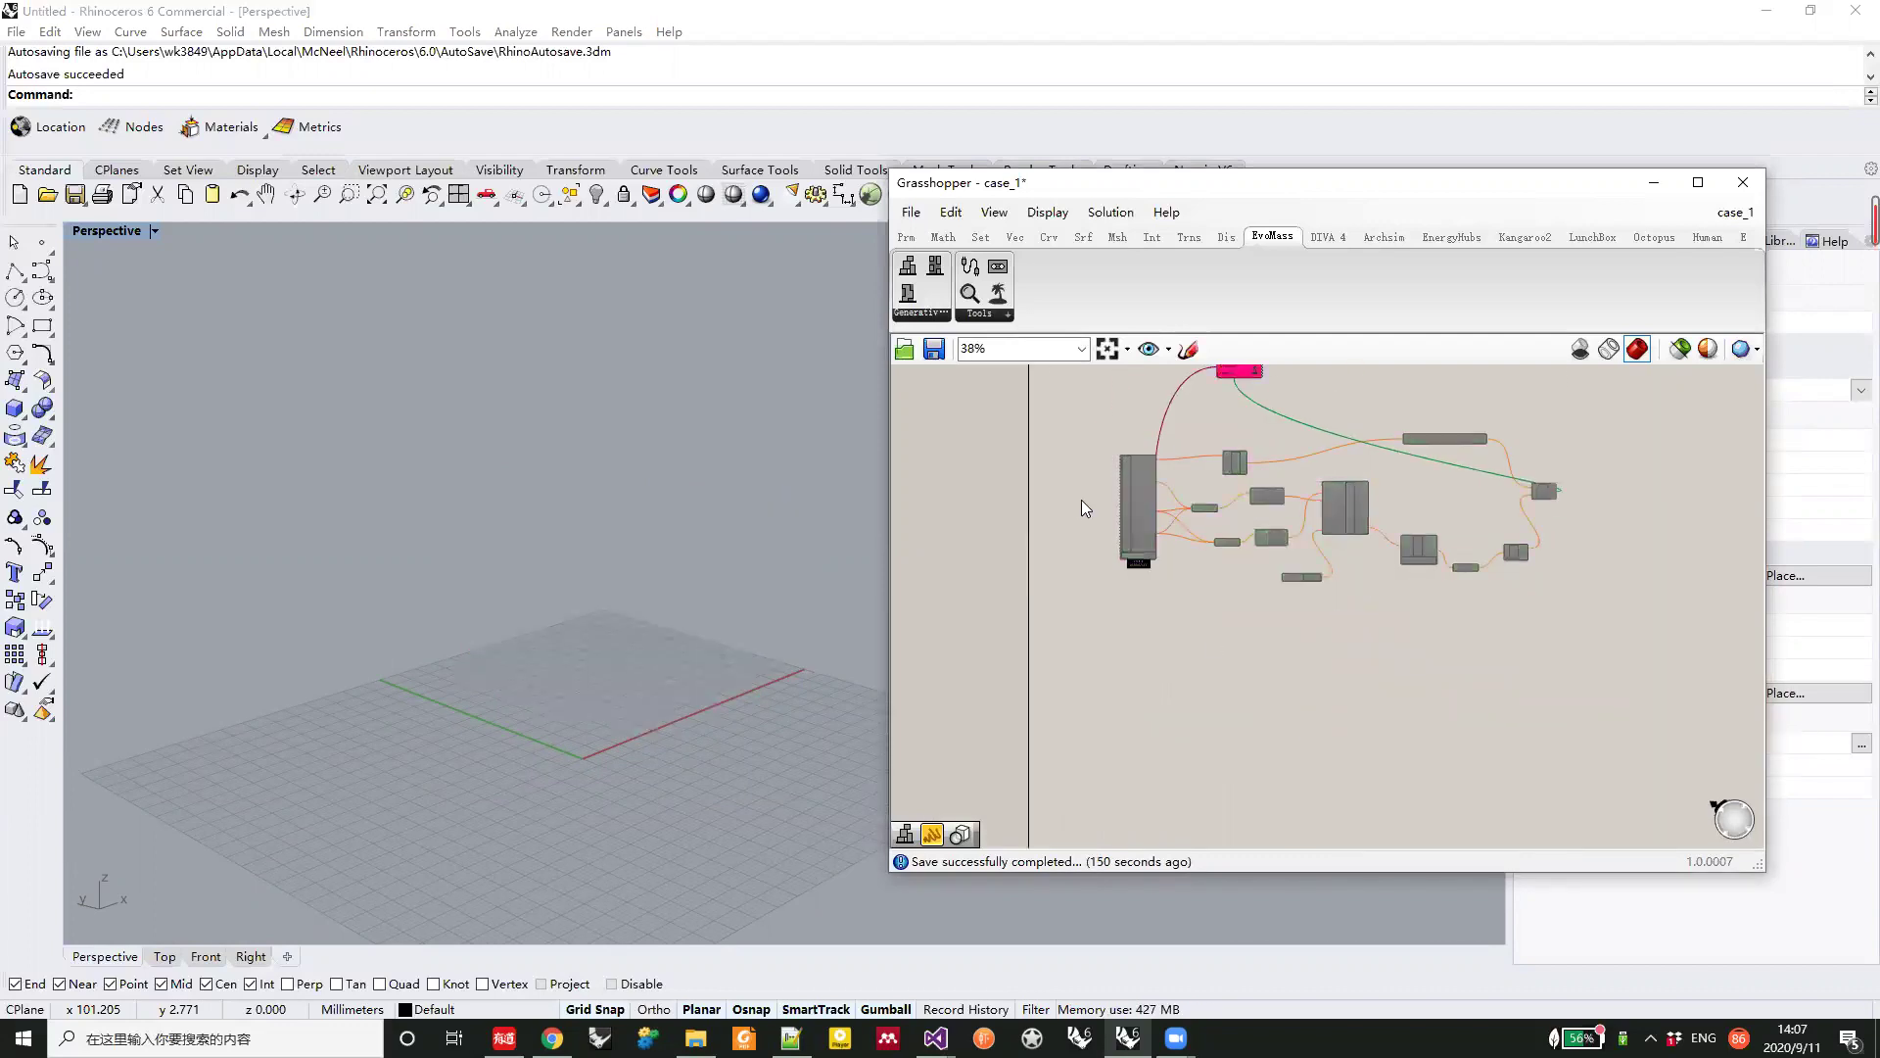
pyautogui.moveTo(555, 685); pyautogui.dragTo(1026, 543, button='right')
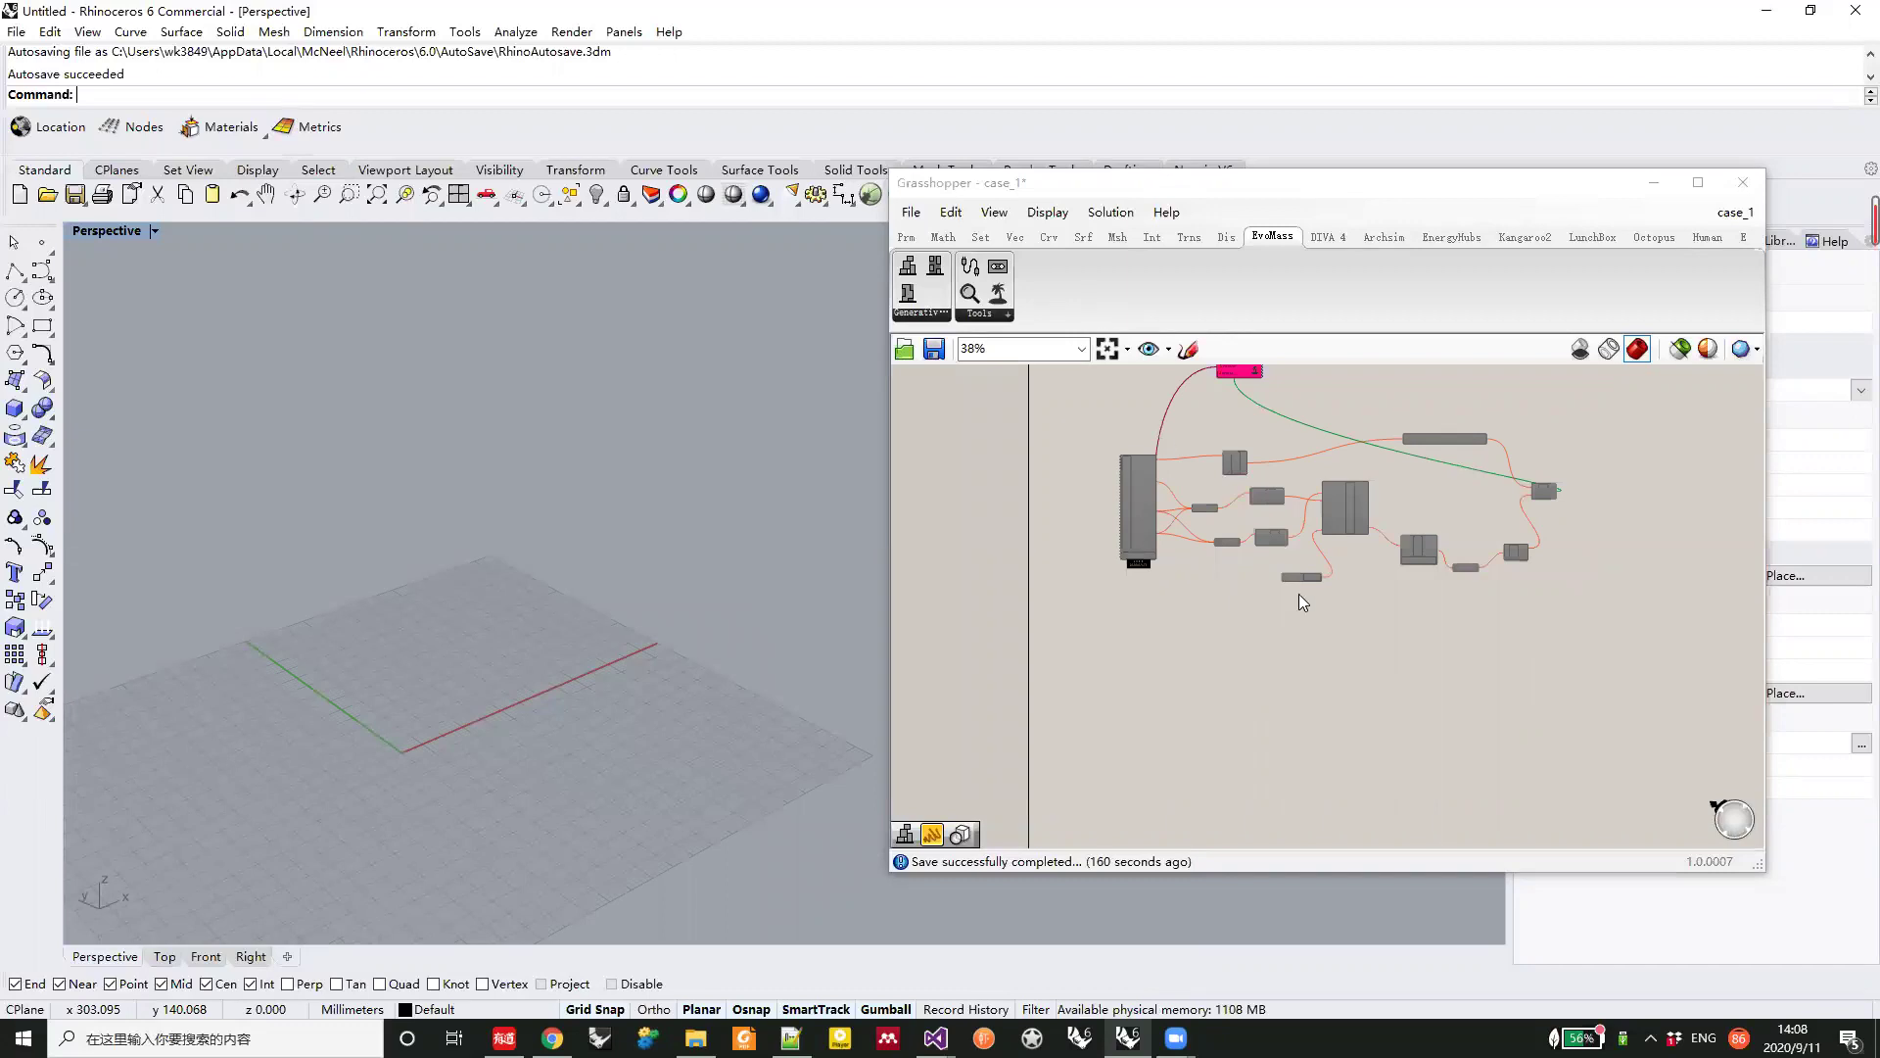
pyautogui.moveTo(1298, 593); pyautogui.dragTo(1257, 520, button='right')
pyautogui.scroll(-2, 1255, 517)
pyautogui.moveTo(1360, 625); pyautogui.dragTo(1348, 595, button='right')
pyautogui.moveTo(1284, 483); pyautogui.dragTo(1260, 538, button='right')
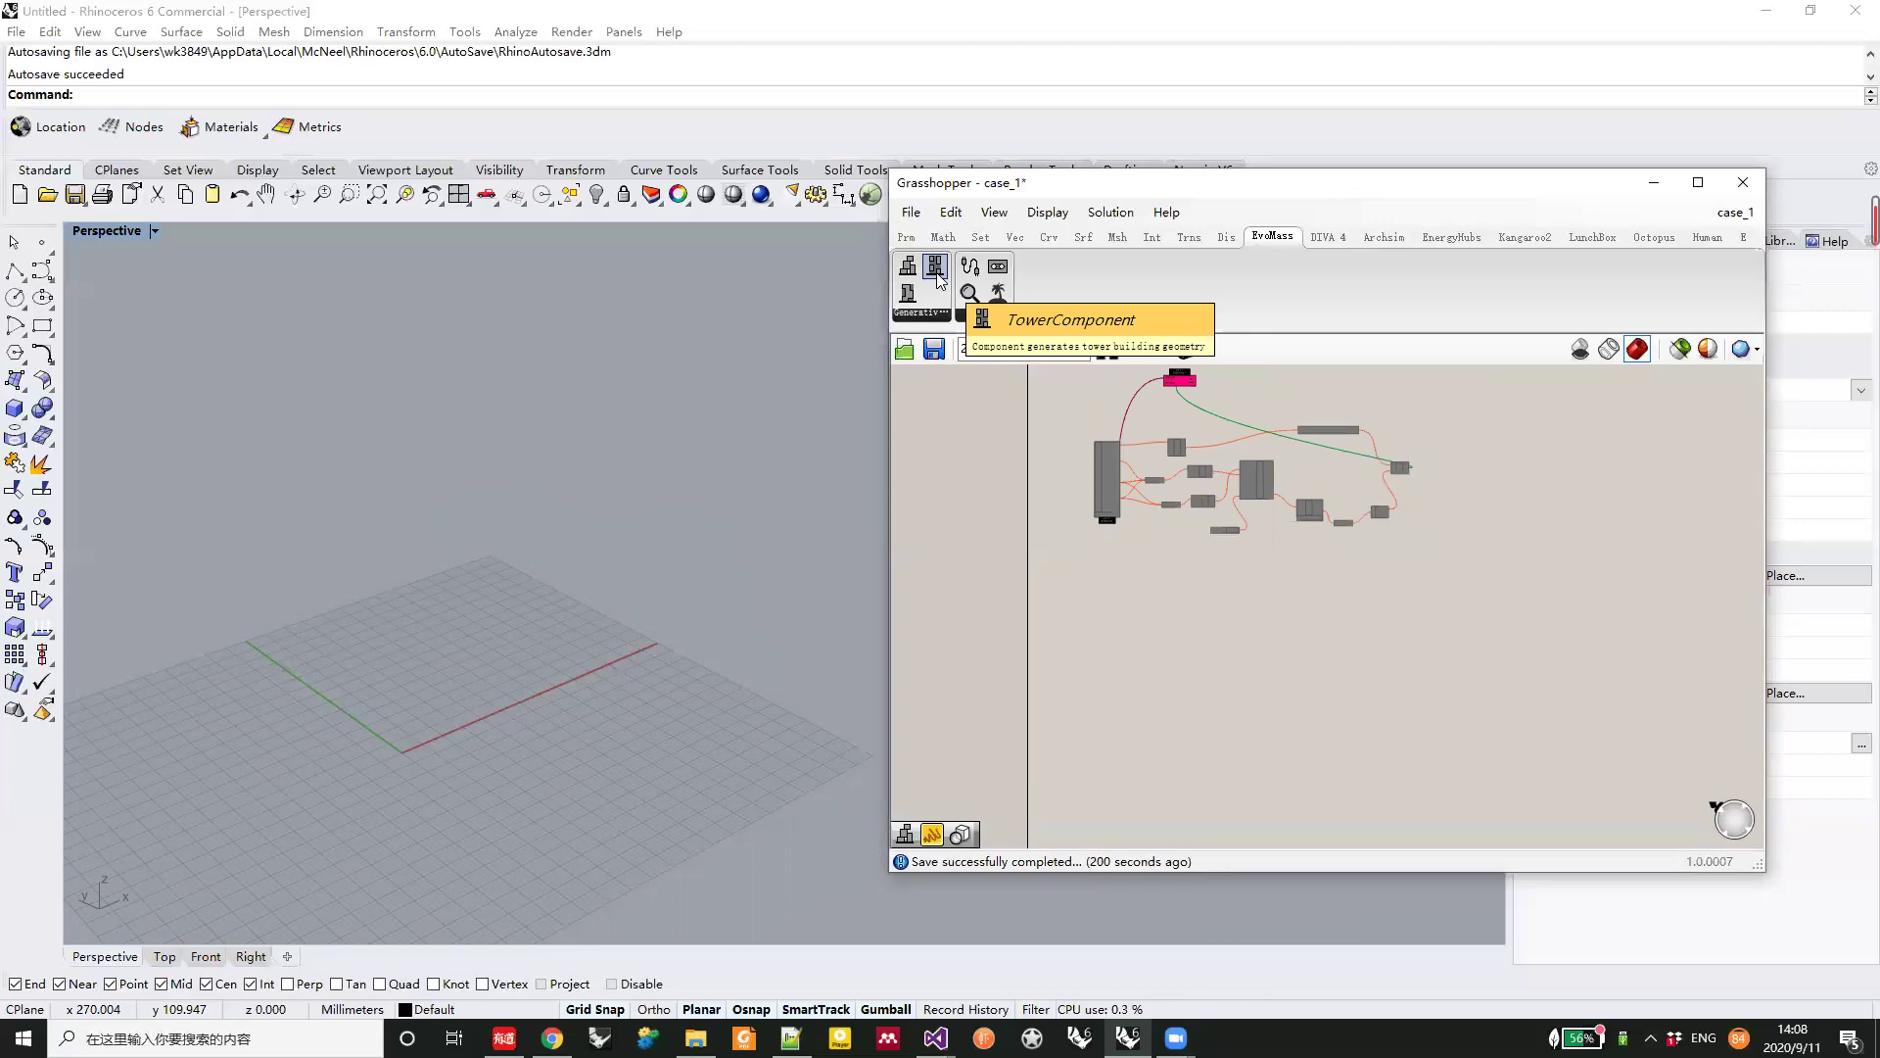
pyautogui.moveTo(938, 279); pyautogui.dragTo(1136, 637)
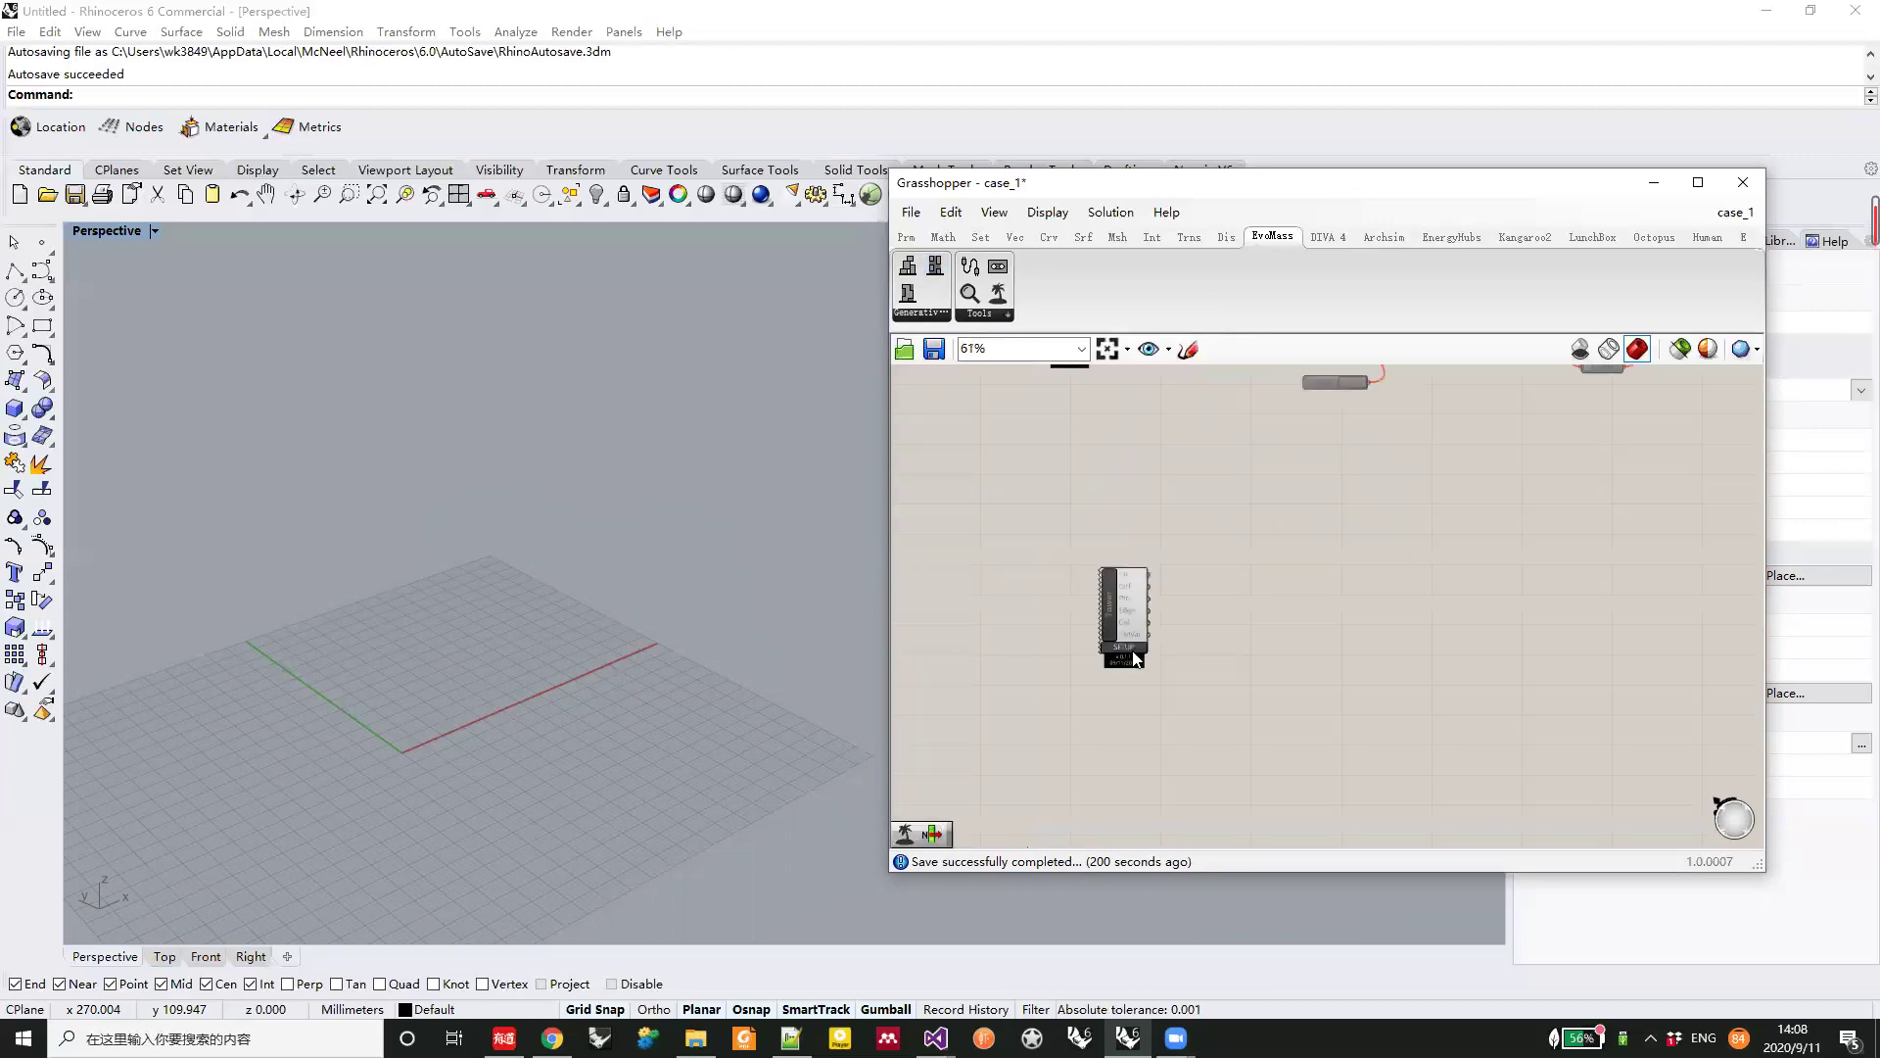
pyautogui.doubleClick(1126, 649)
pyautogui.click(320, 338)
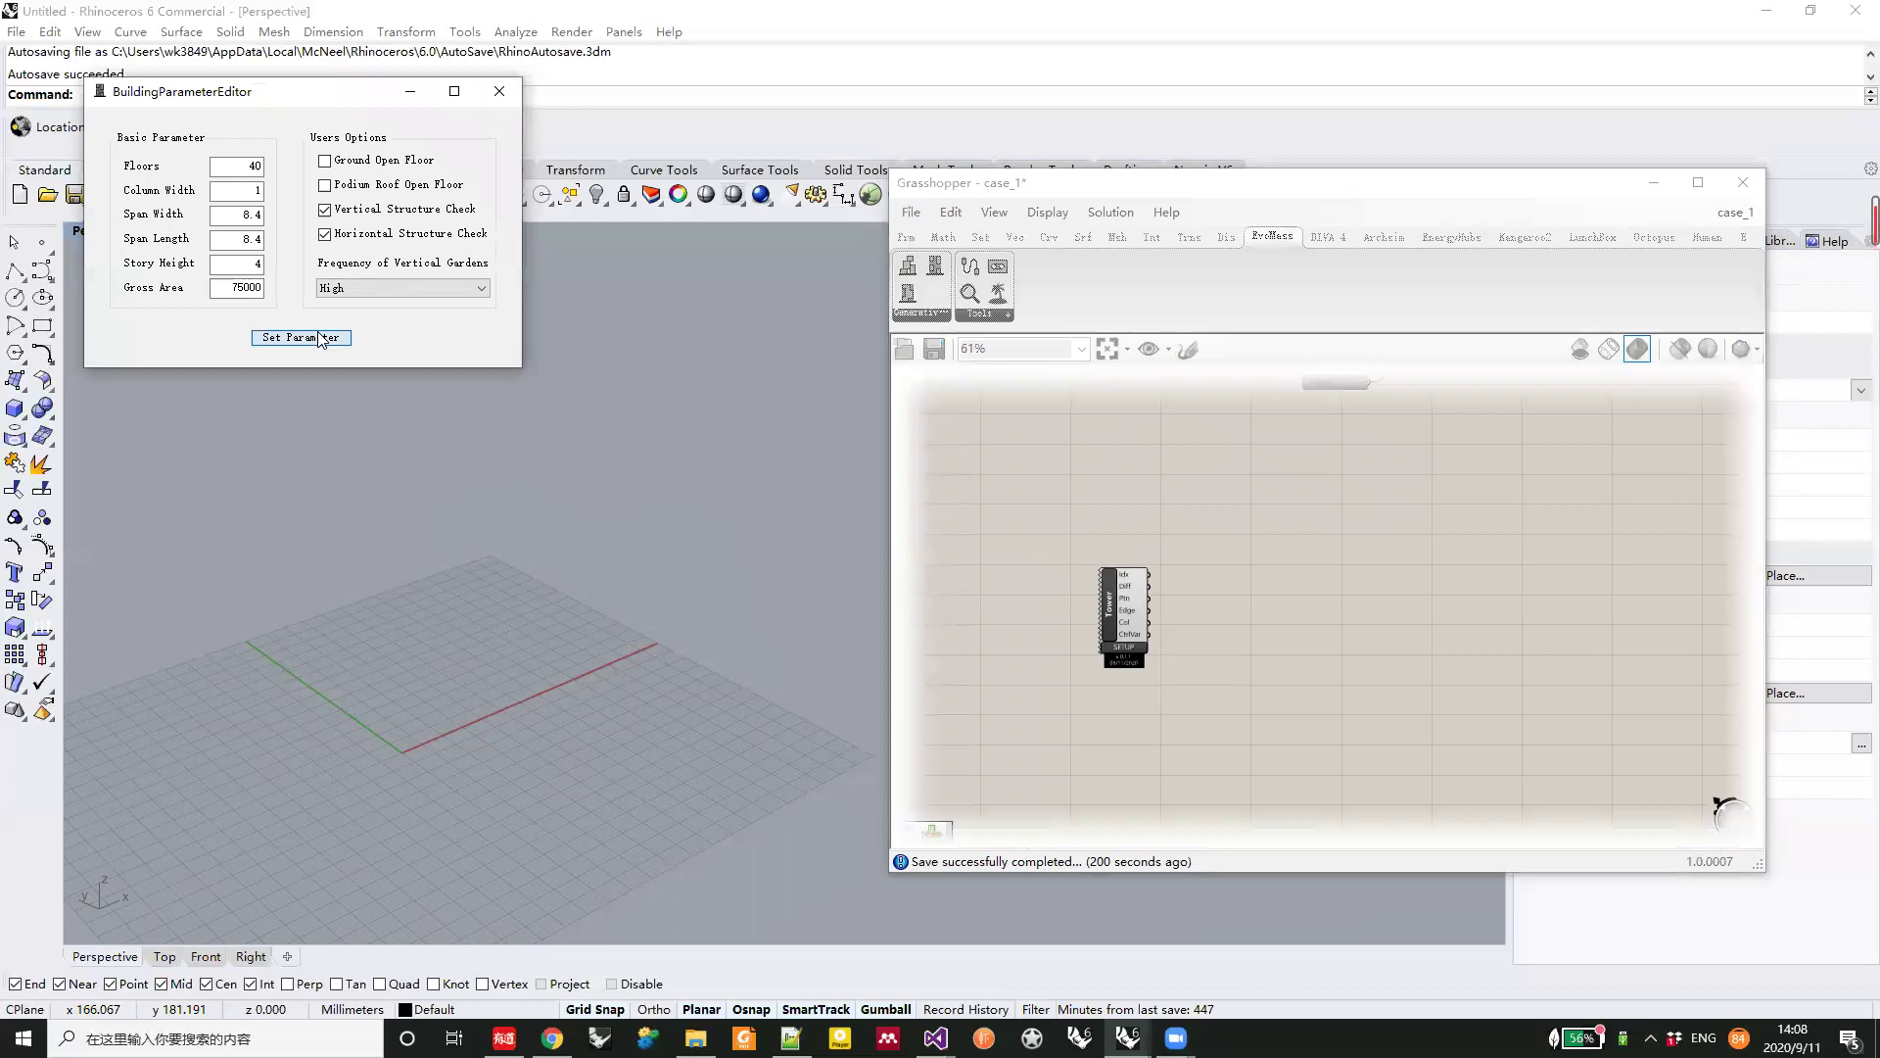
pyautogui.moveTo(1084, 609); pyautogui.dragTo(1057, 626)
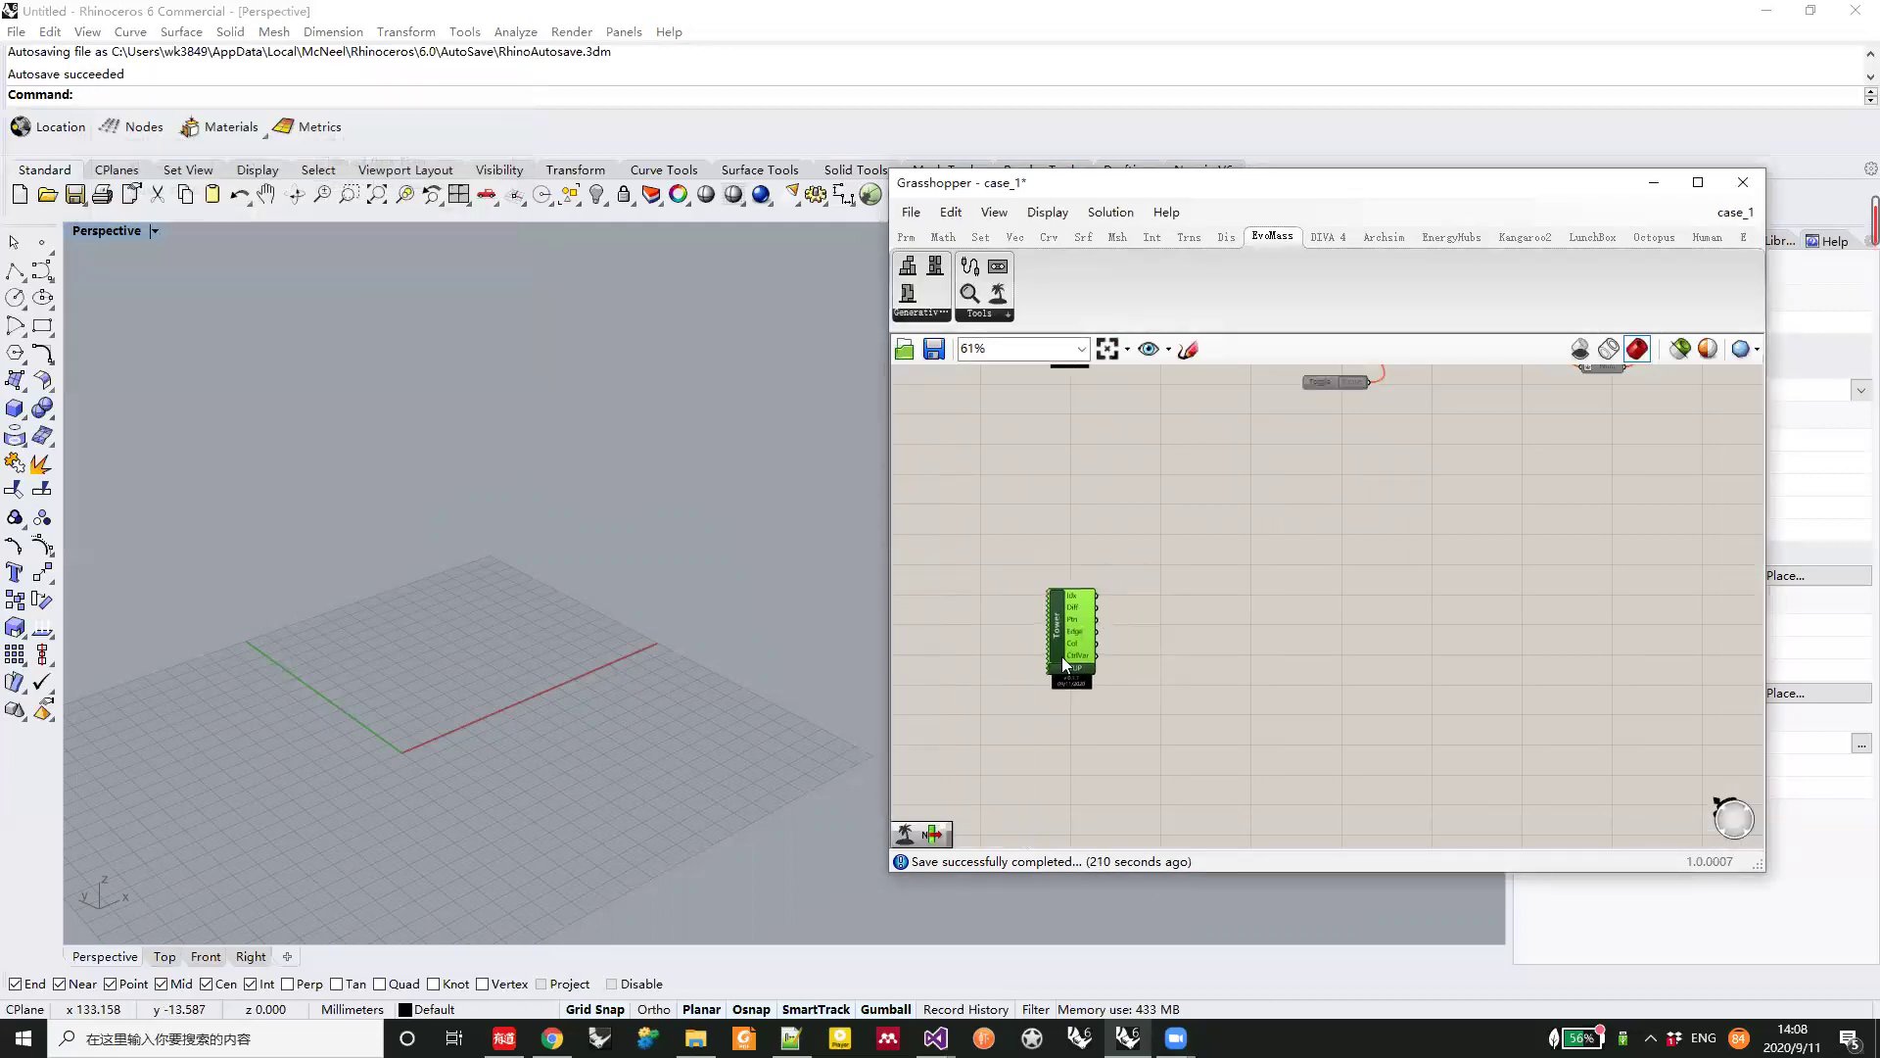
# Reopen the Tower component's setup, apply its parameters unchanged, and delete the component from the canvas
pyautogui.scroll(-5, 441, 638)
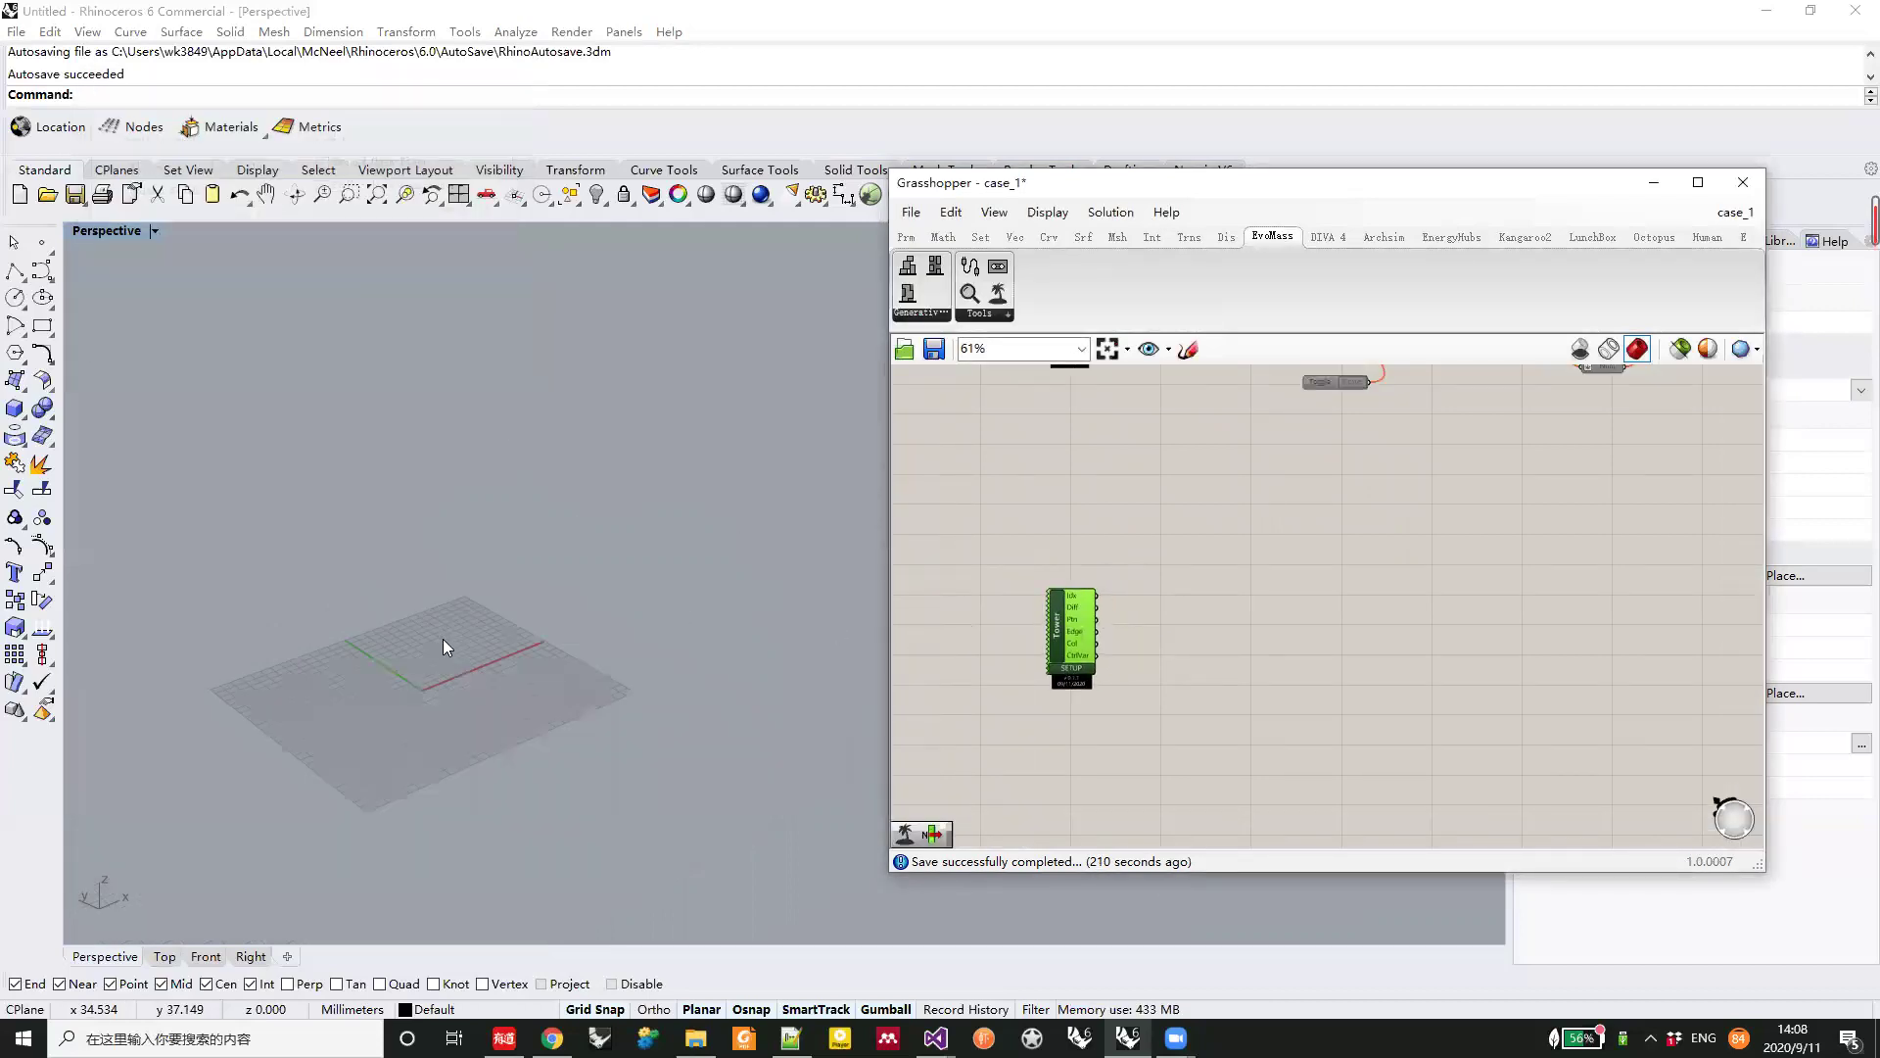
pyautogui.scroll(4, 450, 640)
pyautogui.scroll(3, 989, 676)
pyautogui.click(1151, 662)
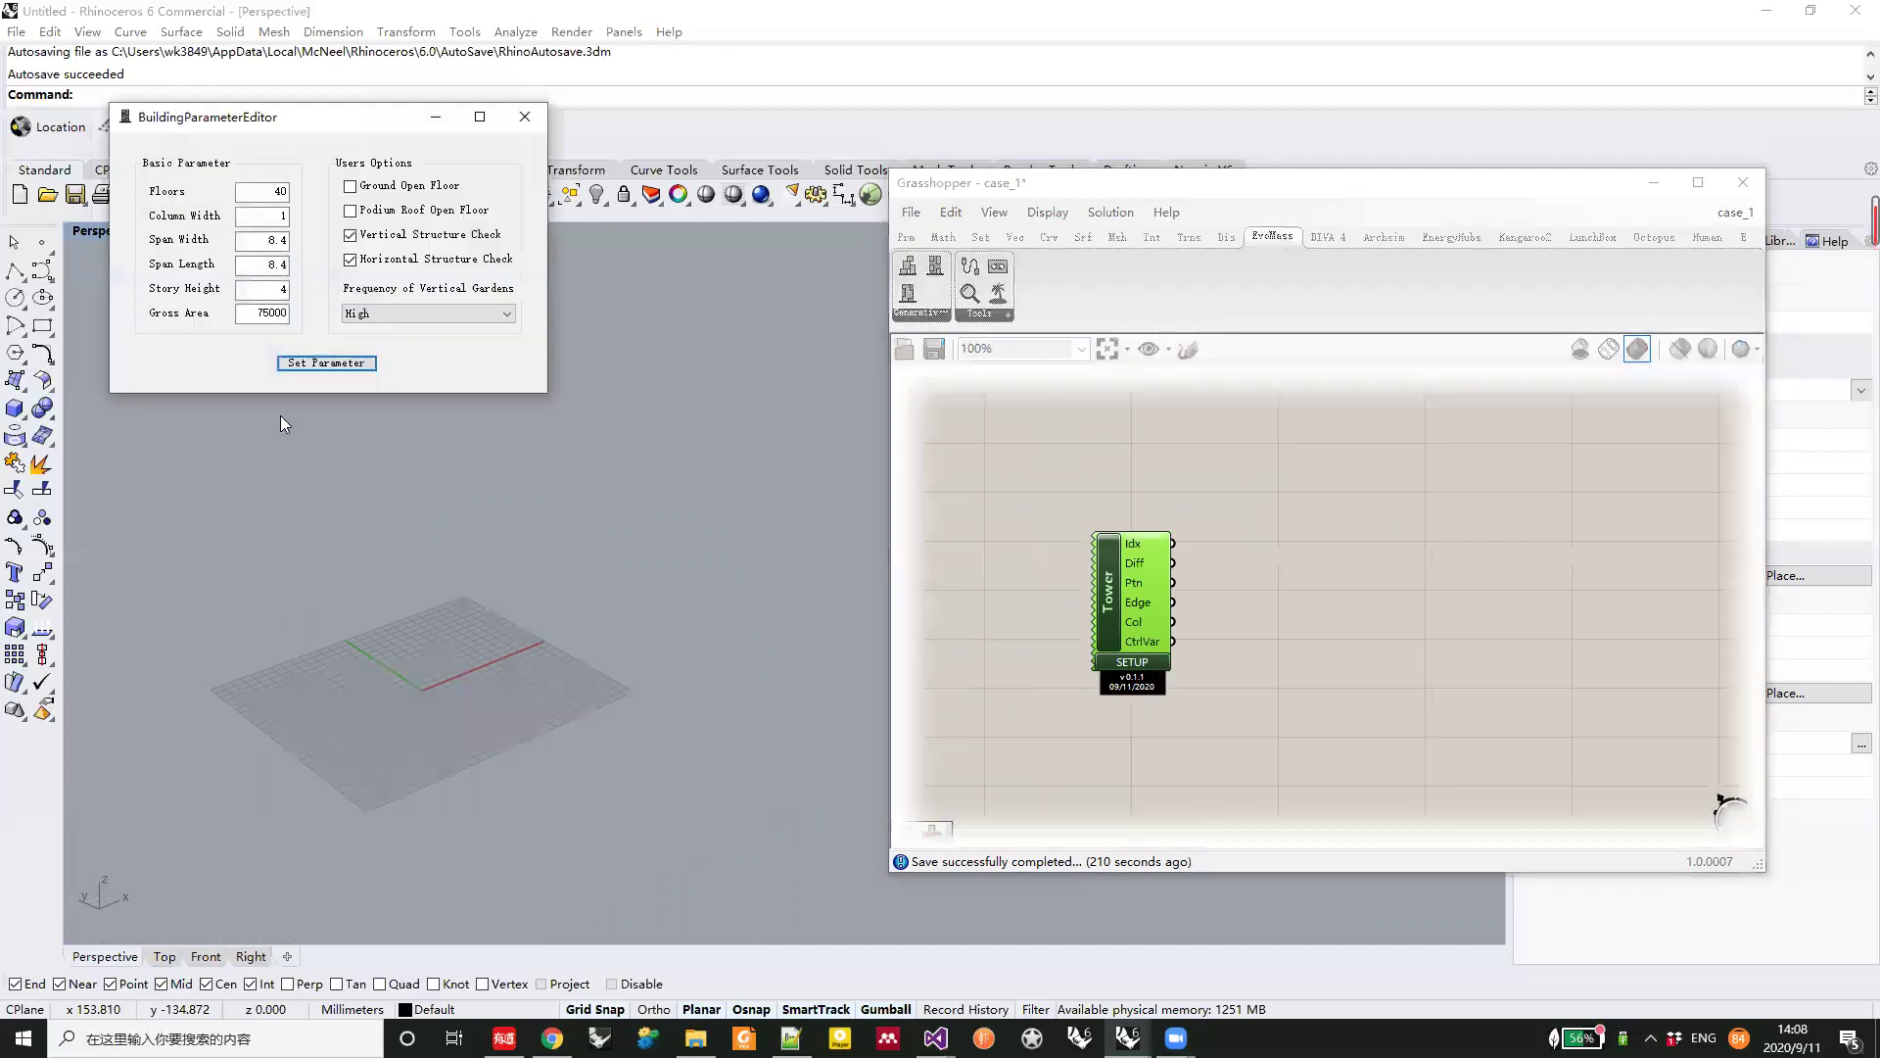
pyautogui.click(325, 364)
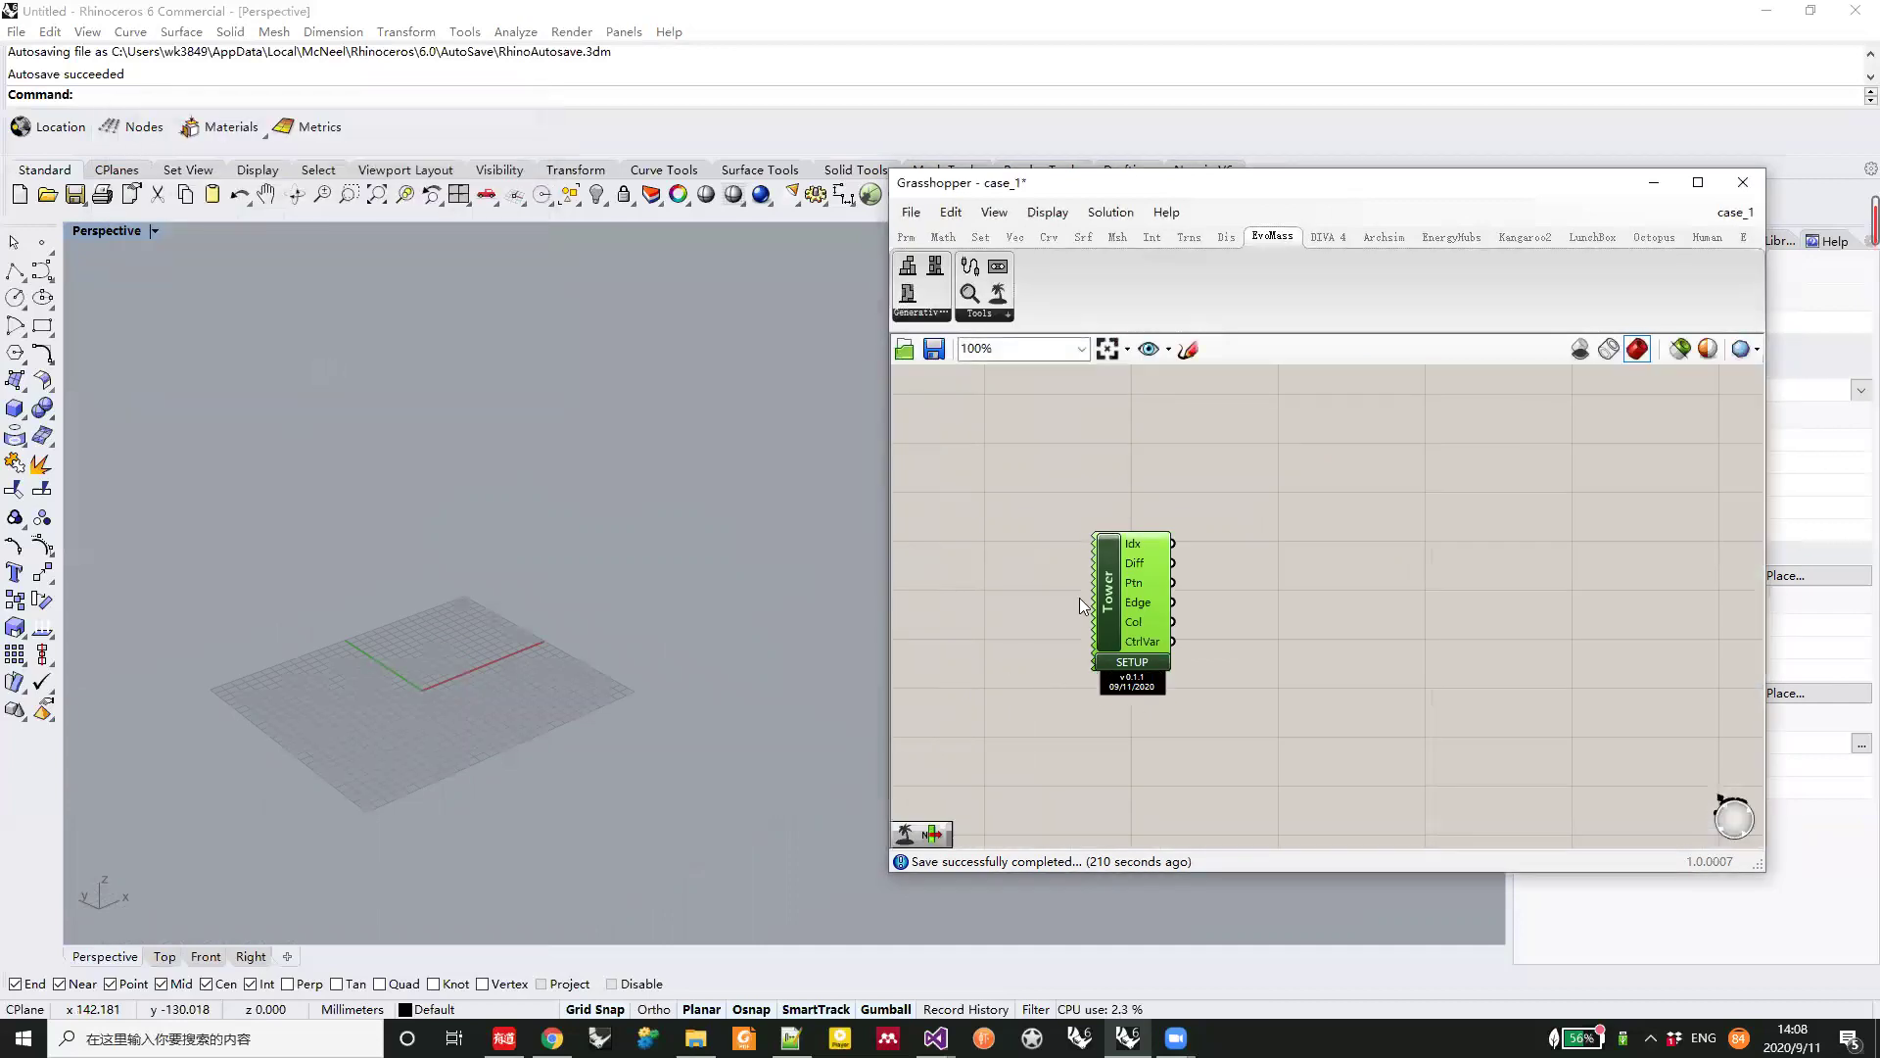
pyautogui.moveTo(1101, 594); pyautogui.dragTo(1068, 541)
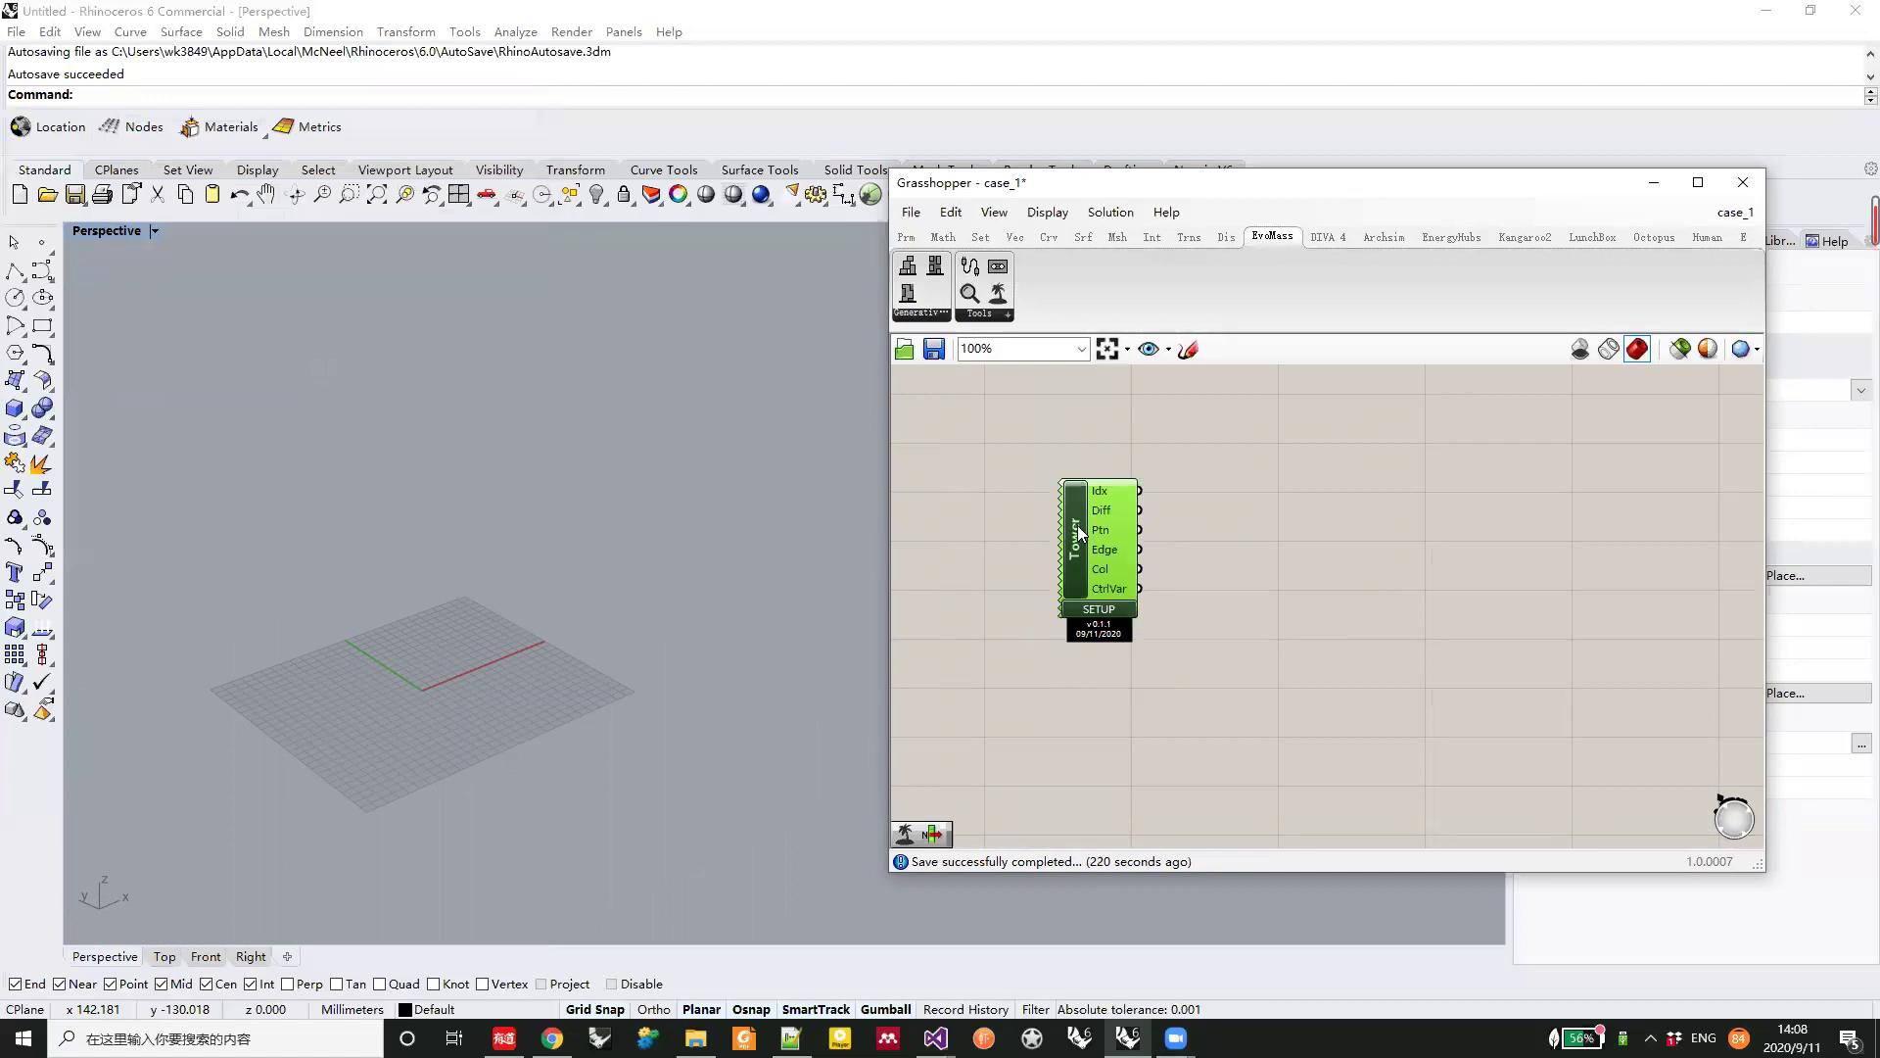
pyautogui.press('Delete')
# Place a SubtractFormMassingComponent on the empty canvas and open its setup editor
pyautogui.scroll(-2, 1052, 503)
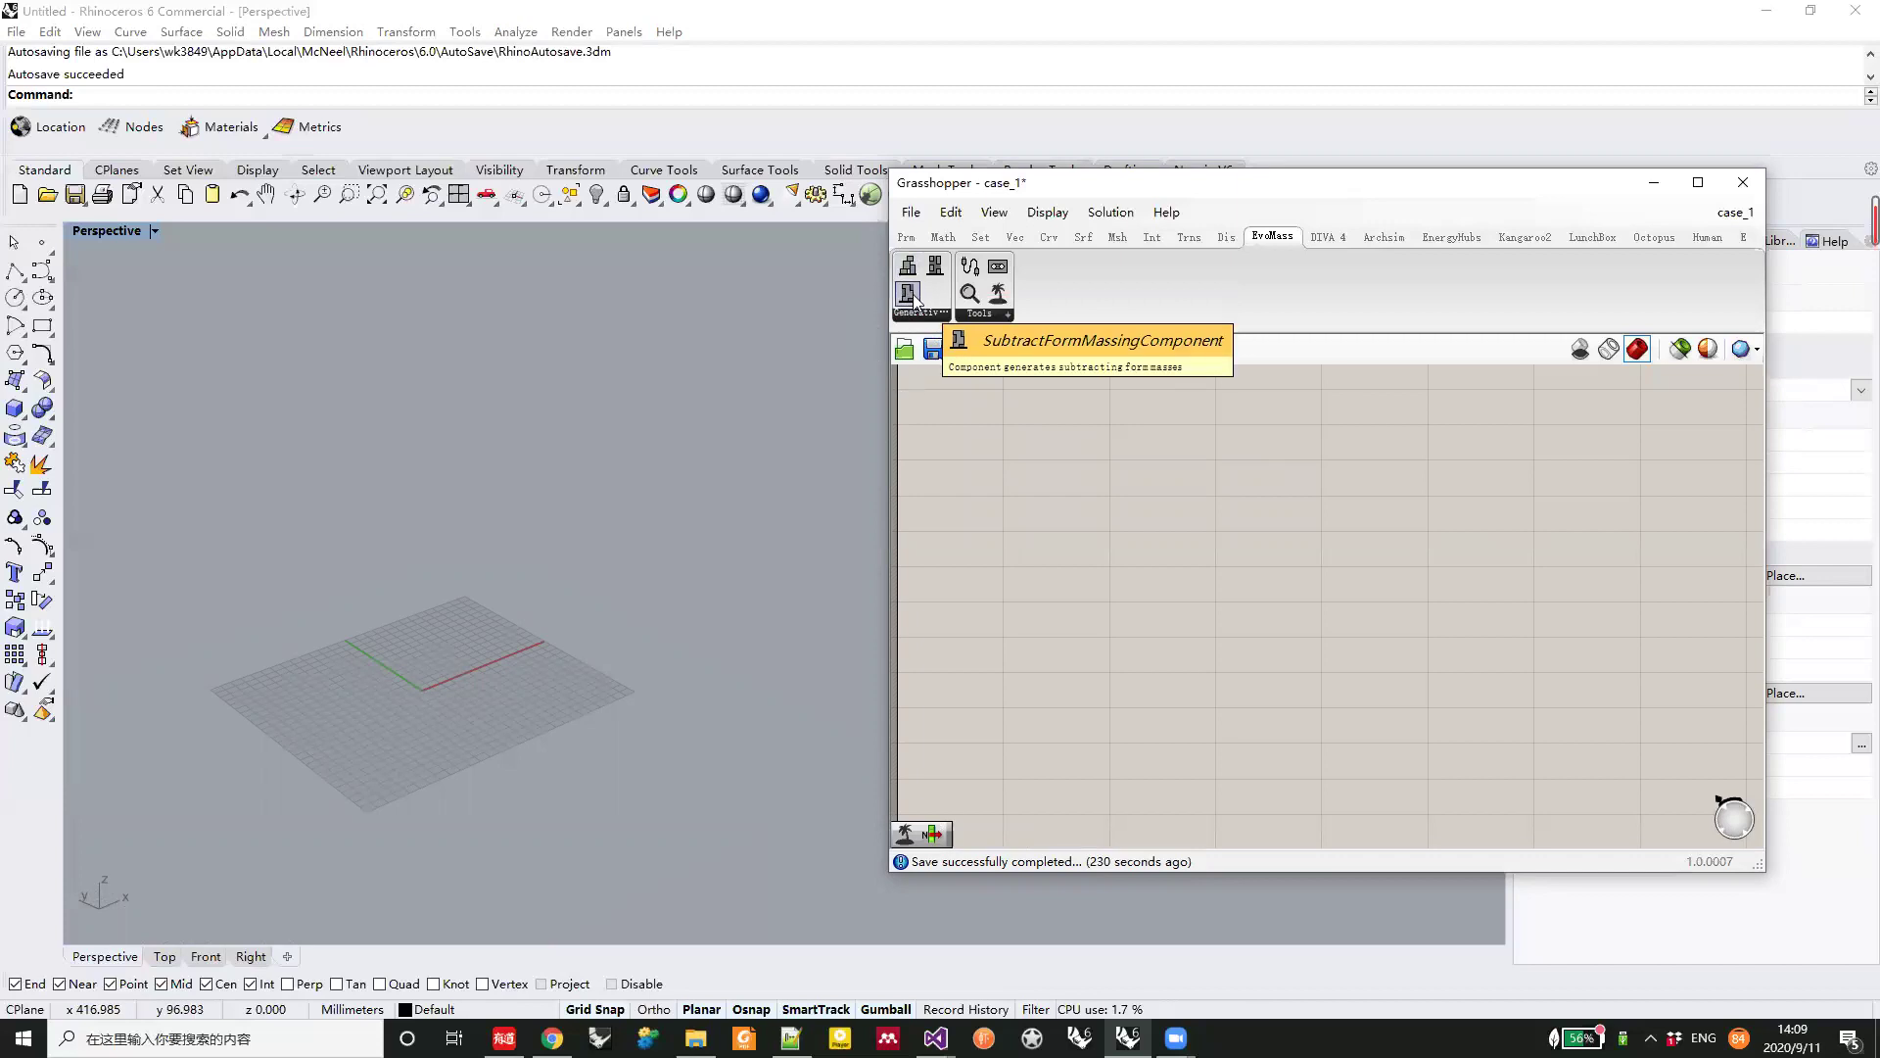
pyautogui.moveTo(909, 294); pyautogui.dragTo(1136, 640)
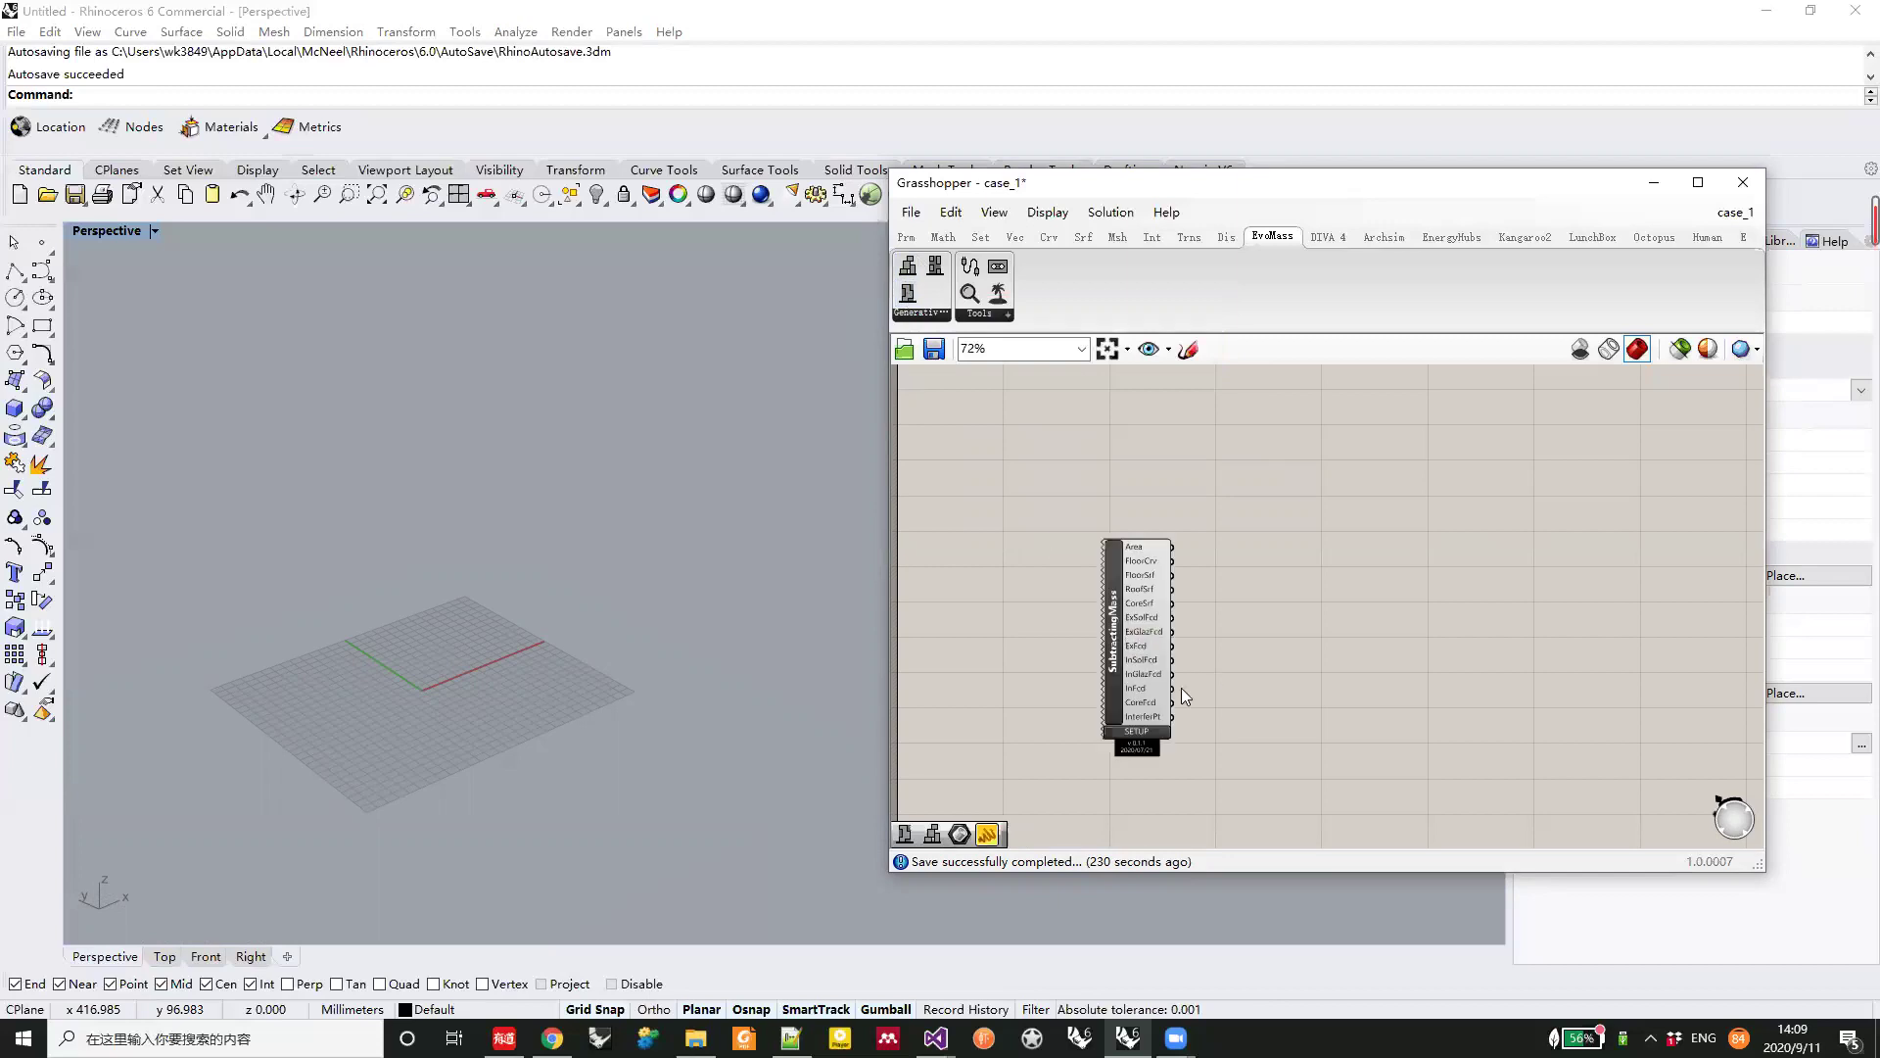
pyautogui.scroll(3, 1151, 739)
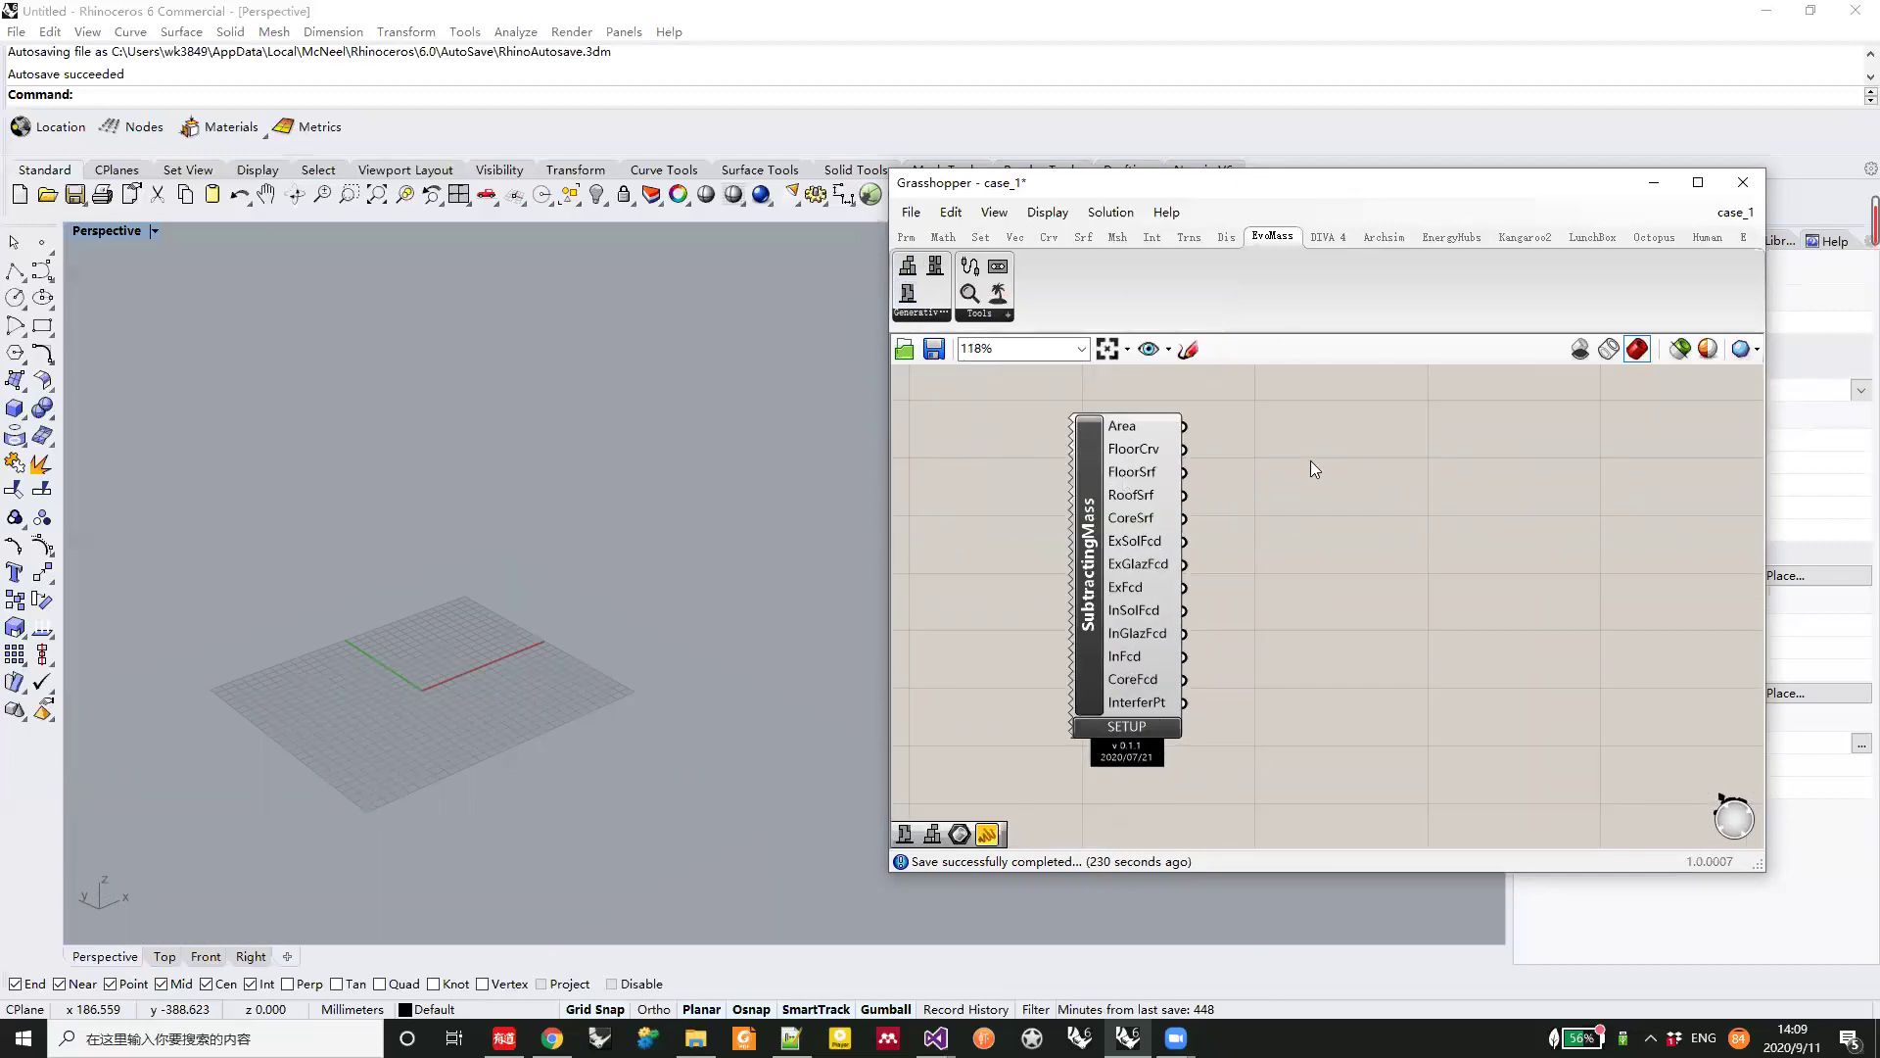
pyautogui.click(1146, 729)
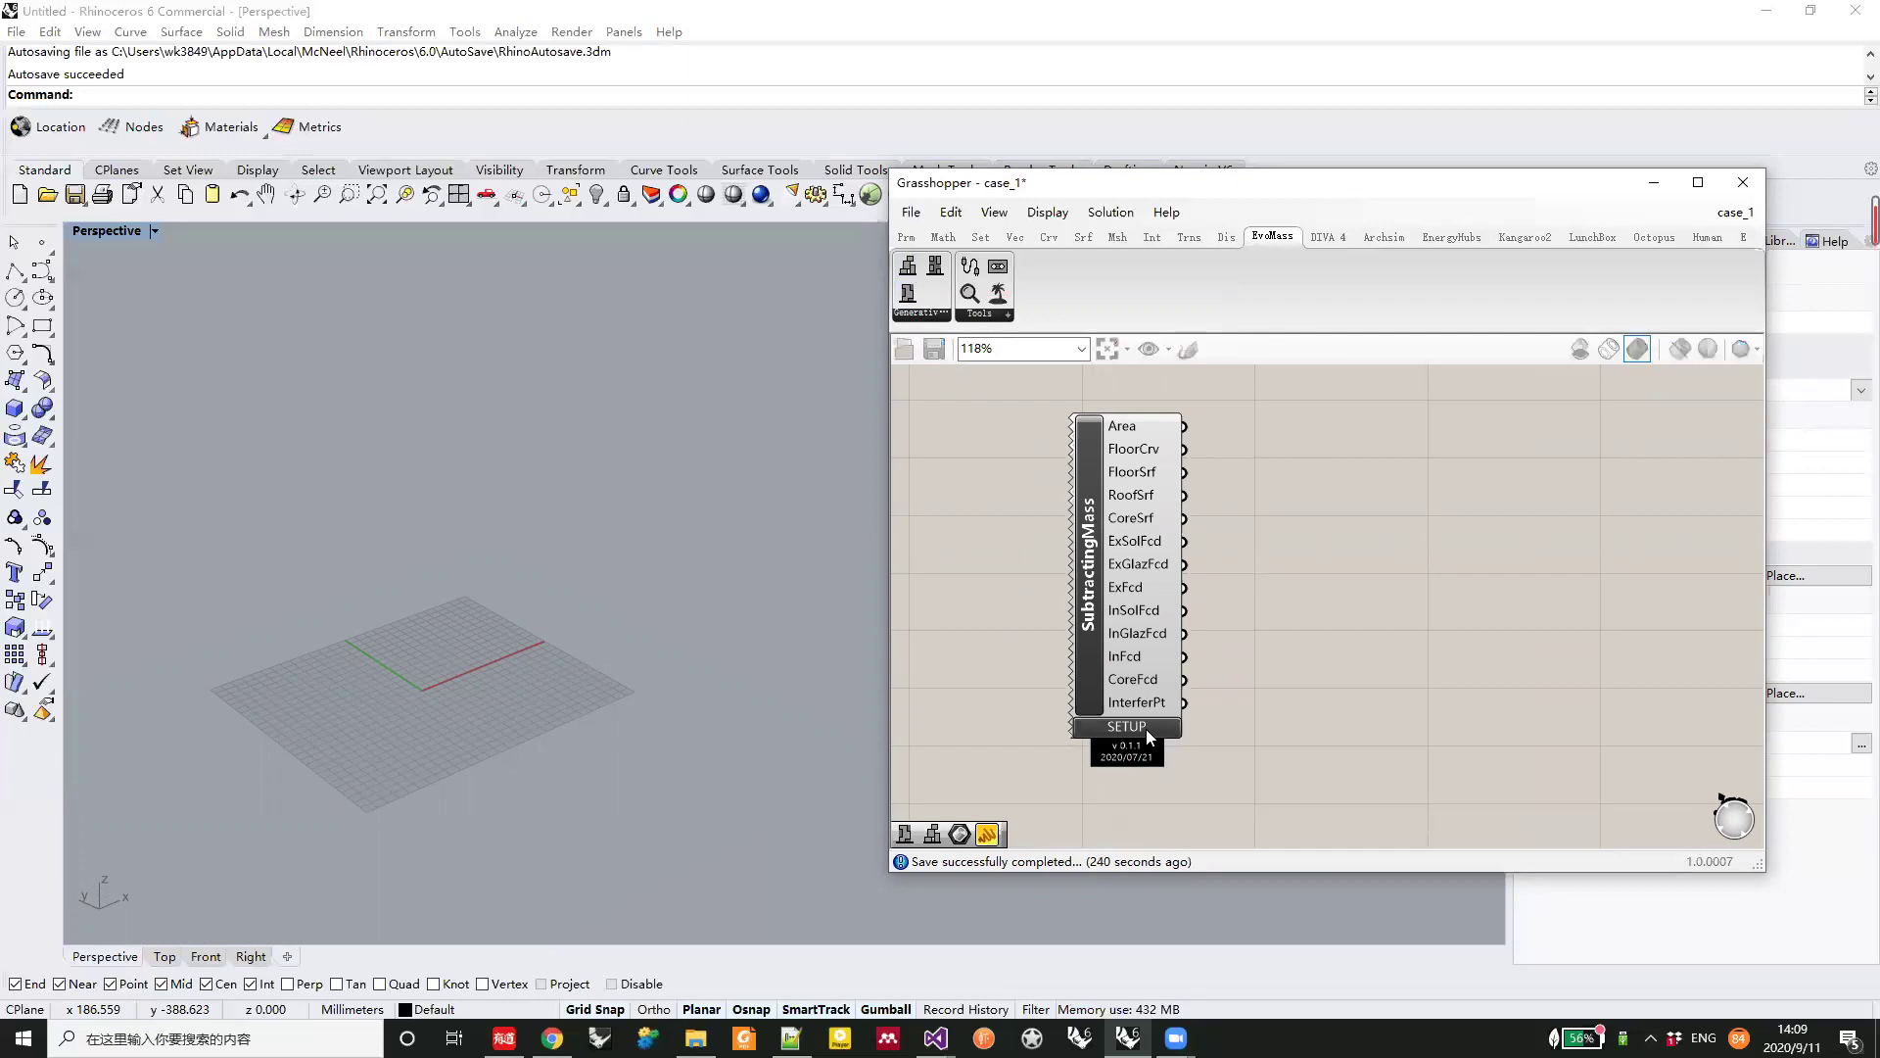
pyautogui.moveTo(411, 160); pyautogui.dragTo(1148, 206)
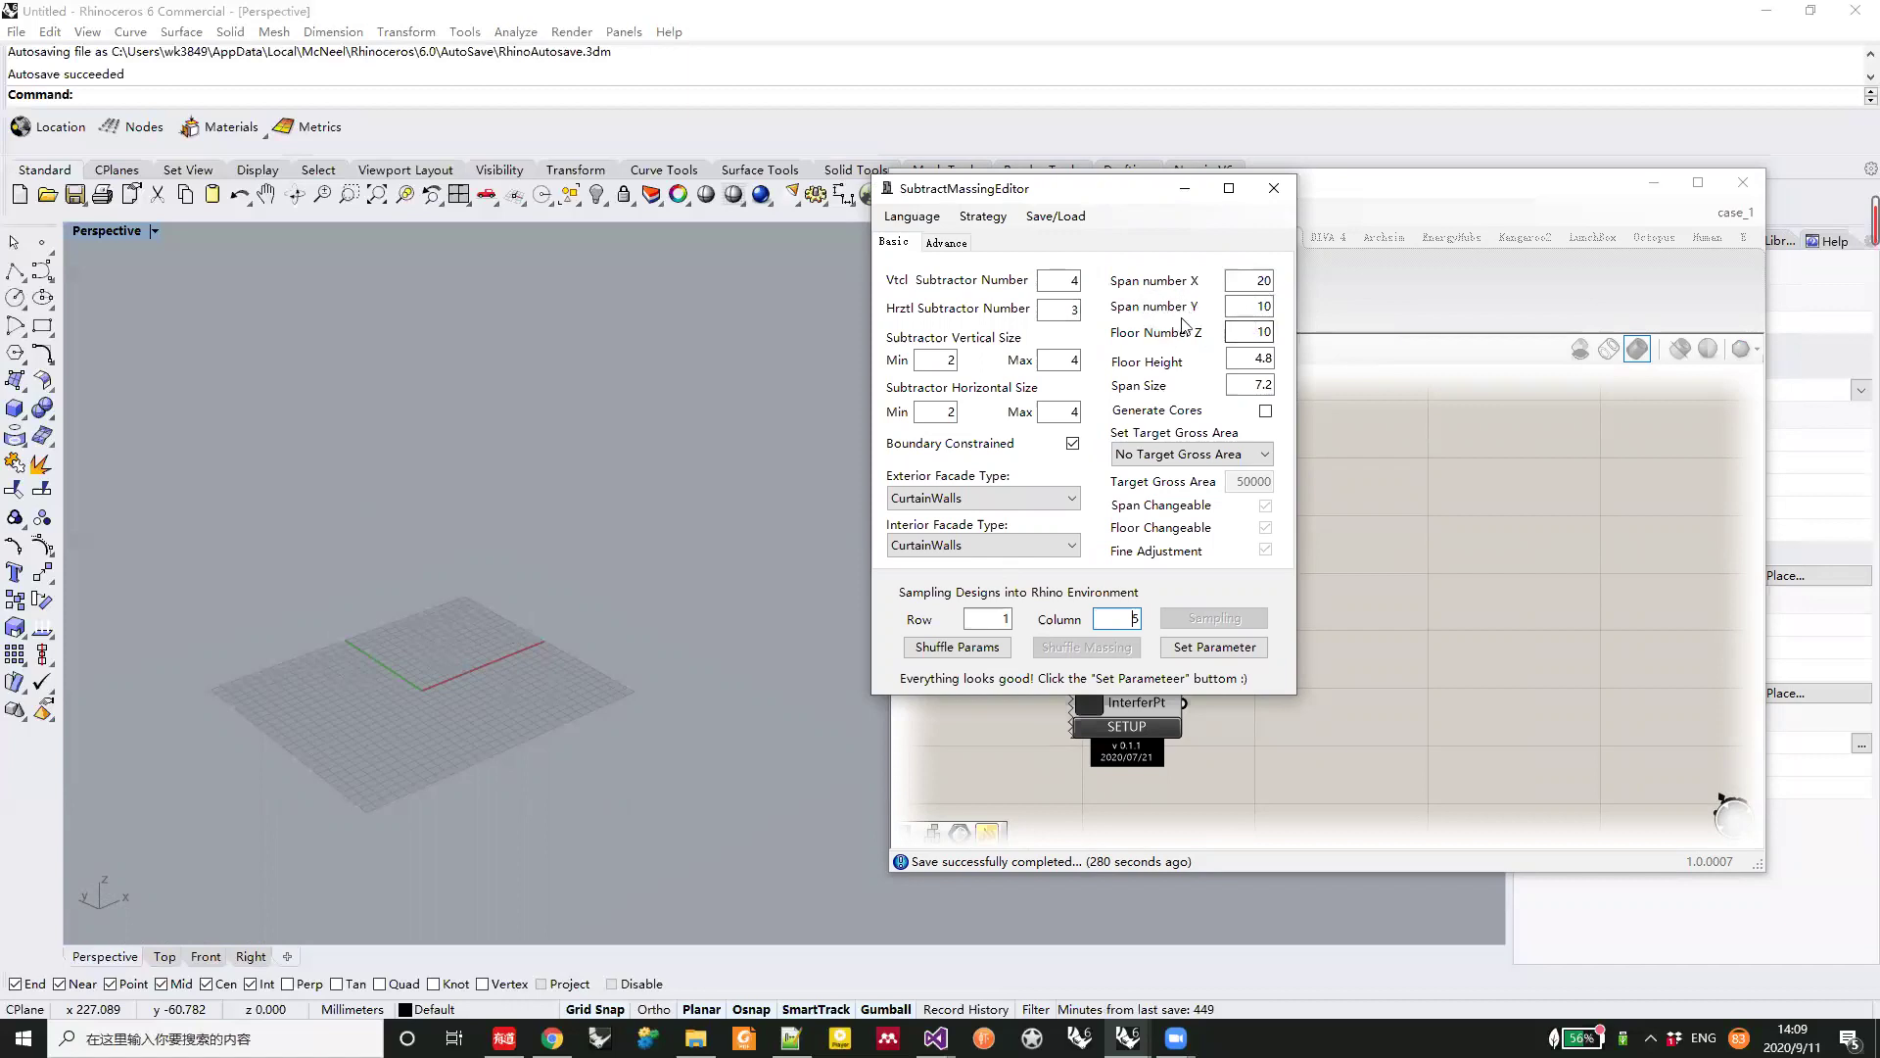
# Apply the SubtractMassingEditor's default parameters to generate the building mass
pyautogui.moveTo(1259, 336)
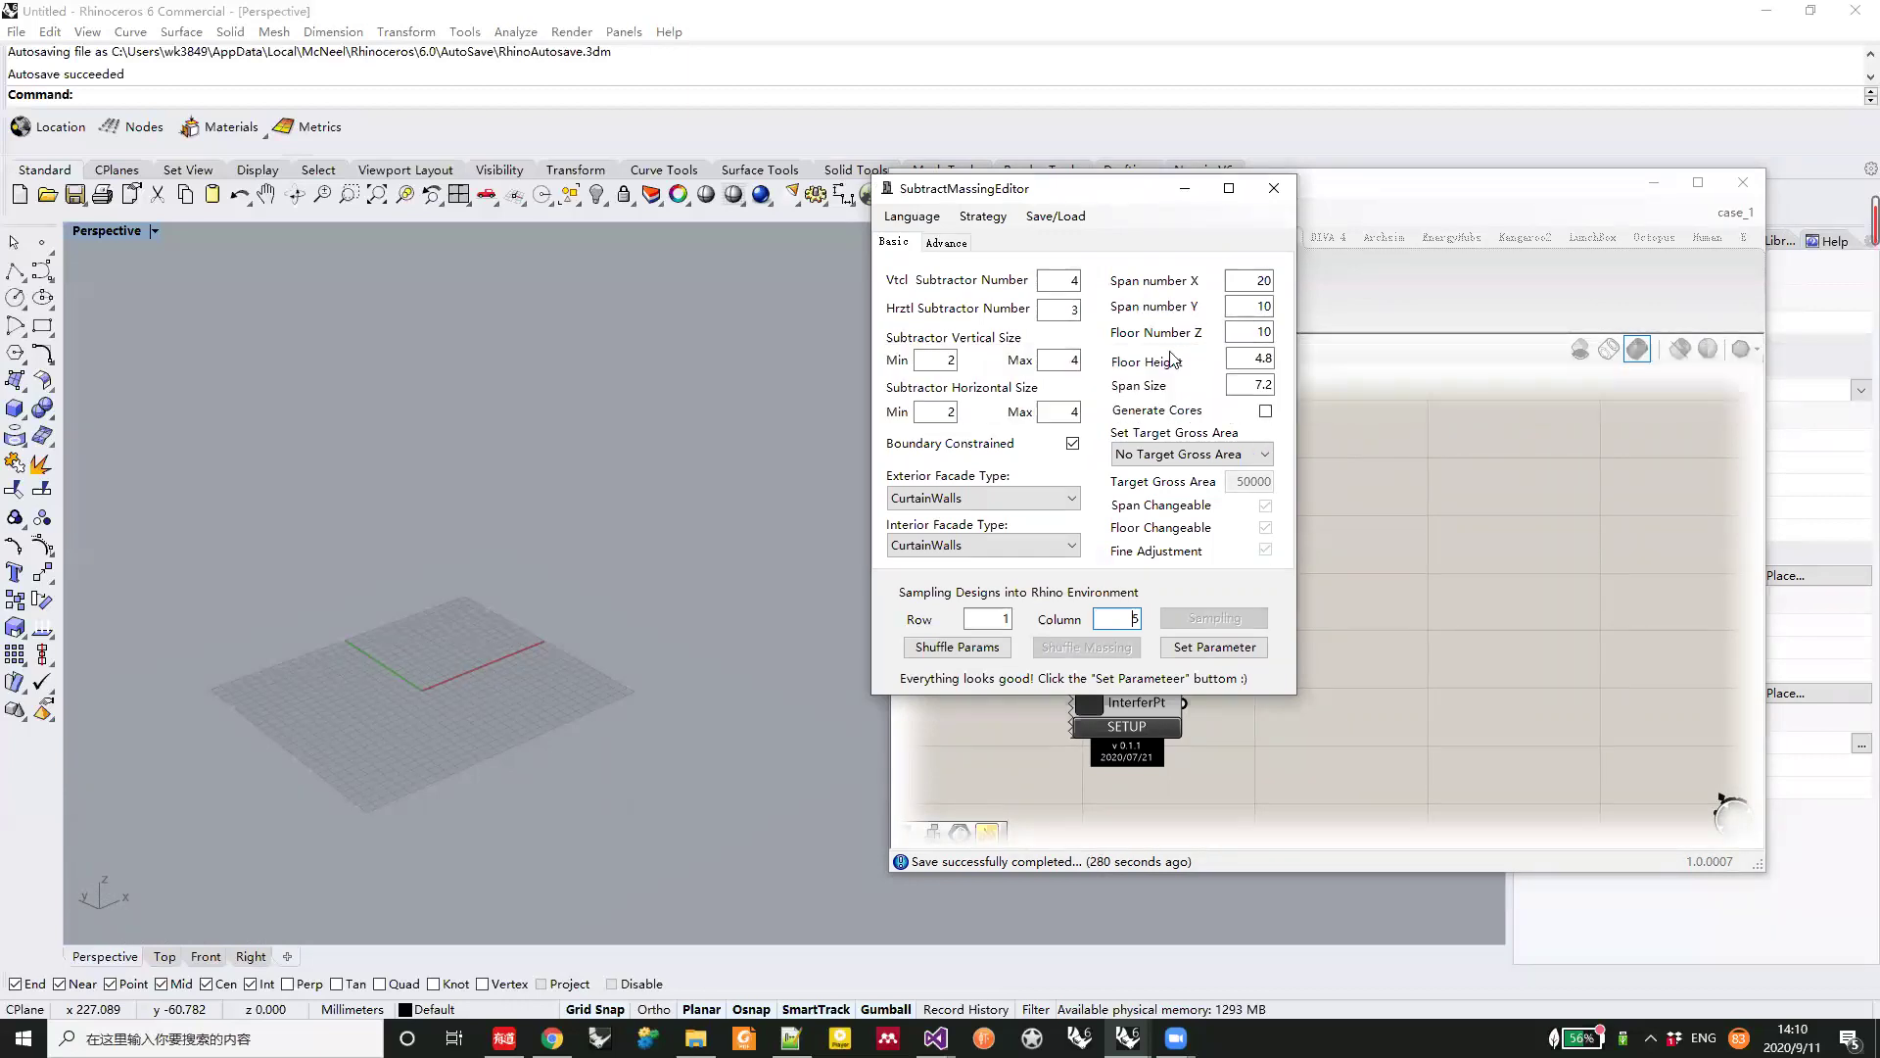
pyautogui.click(1215, 646)
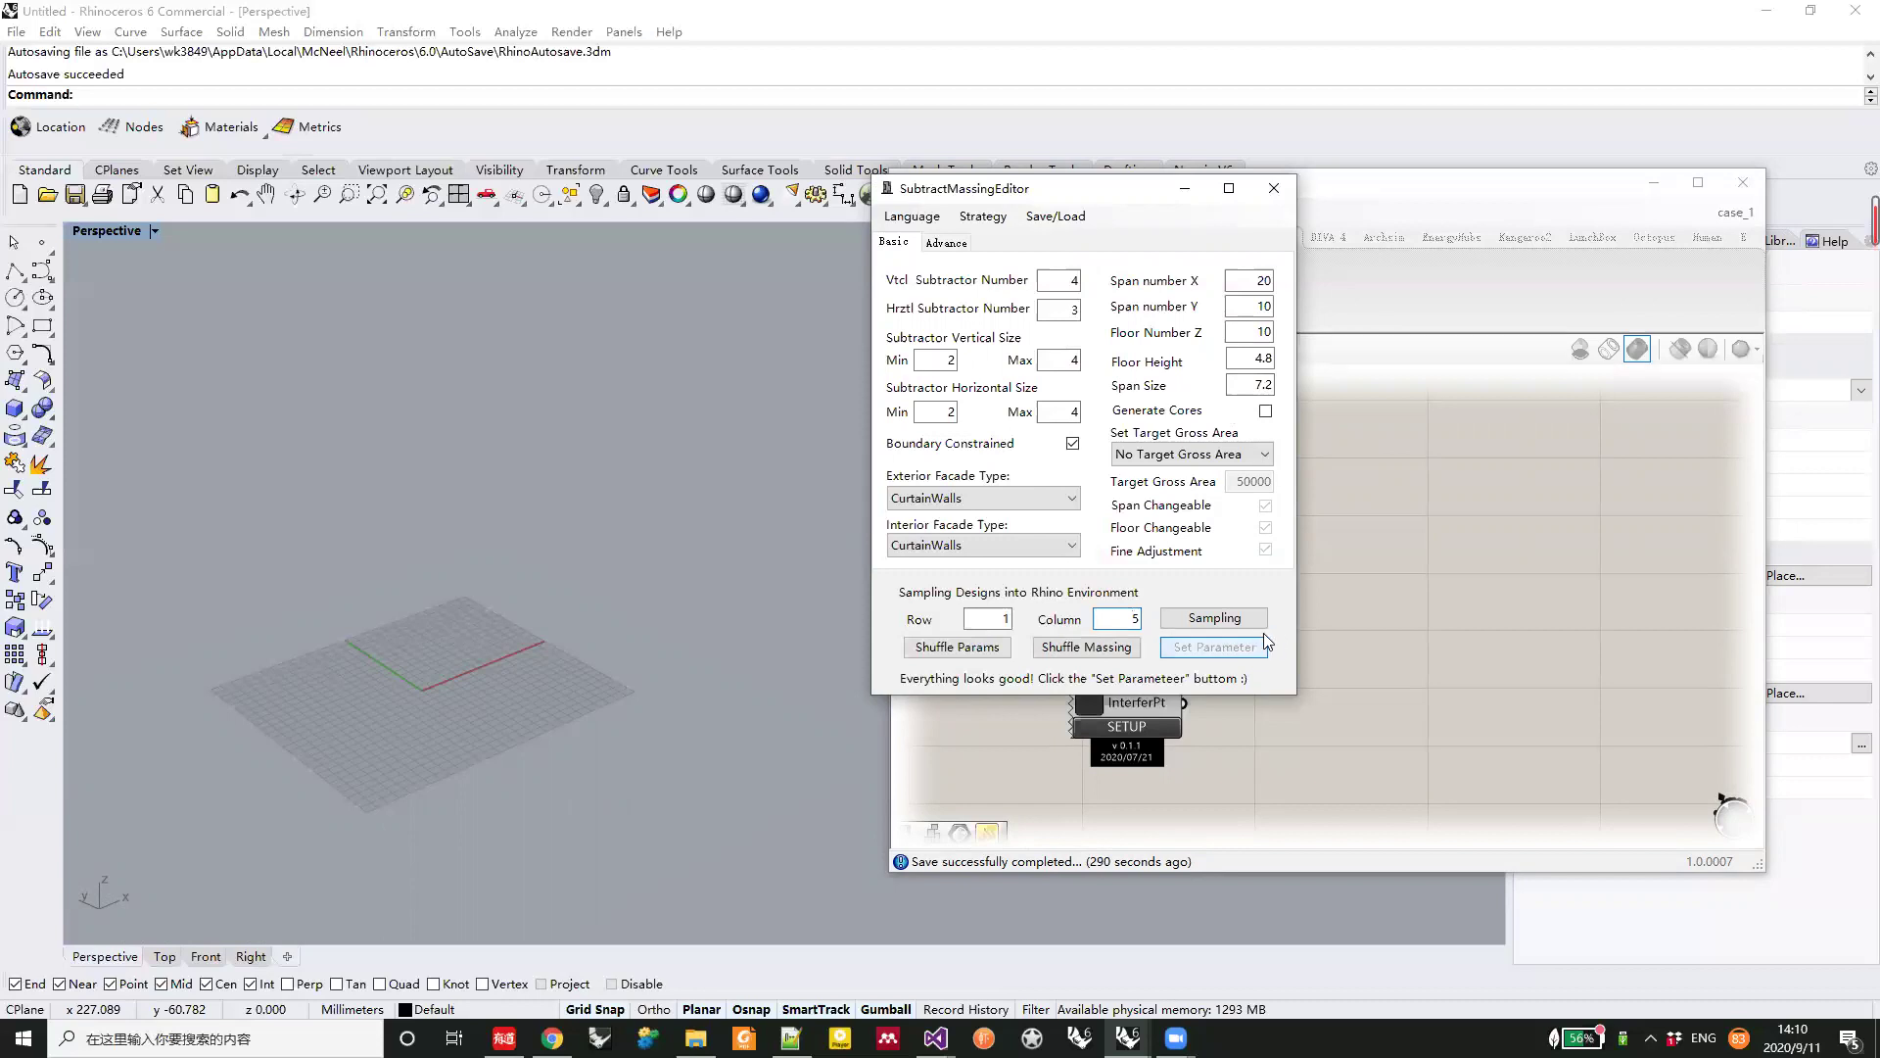
pyautogui.moveTo(525, 635); pyautogui.dragTo(437, 588, button='right')
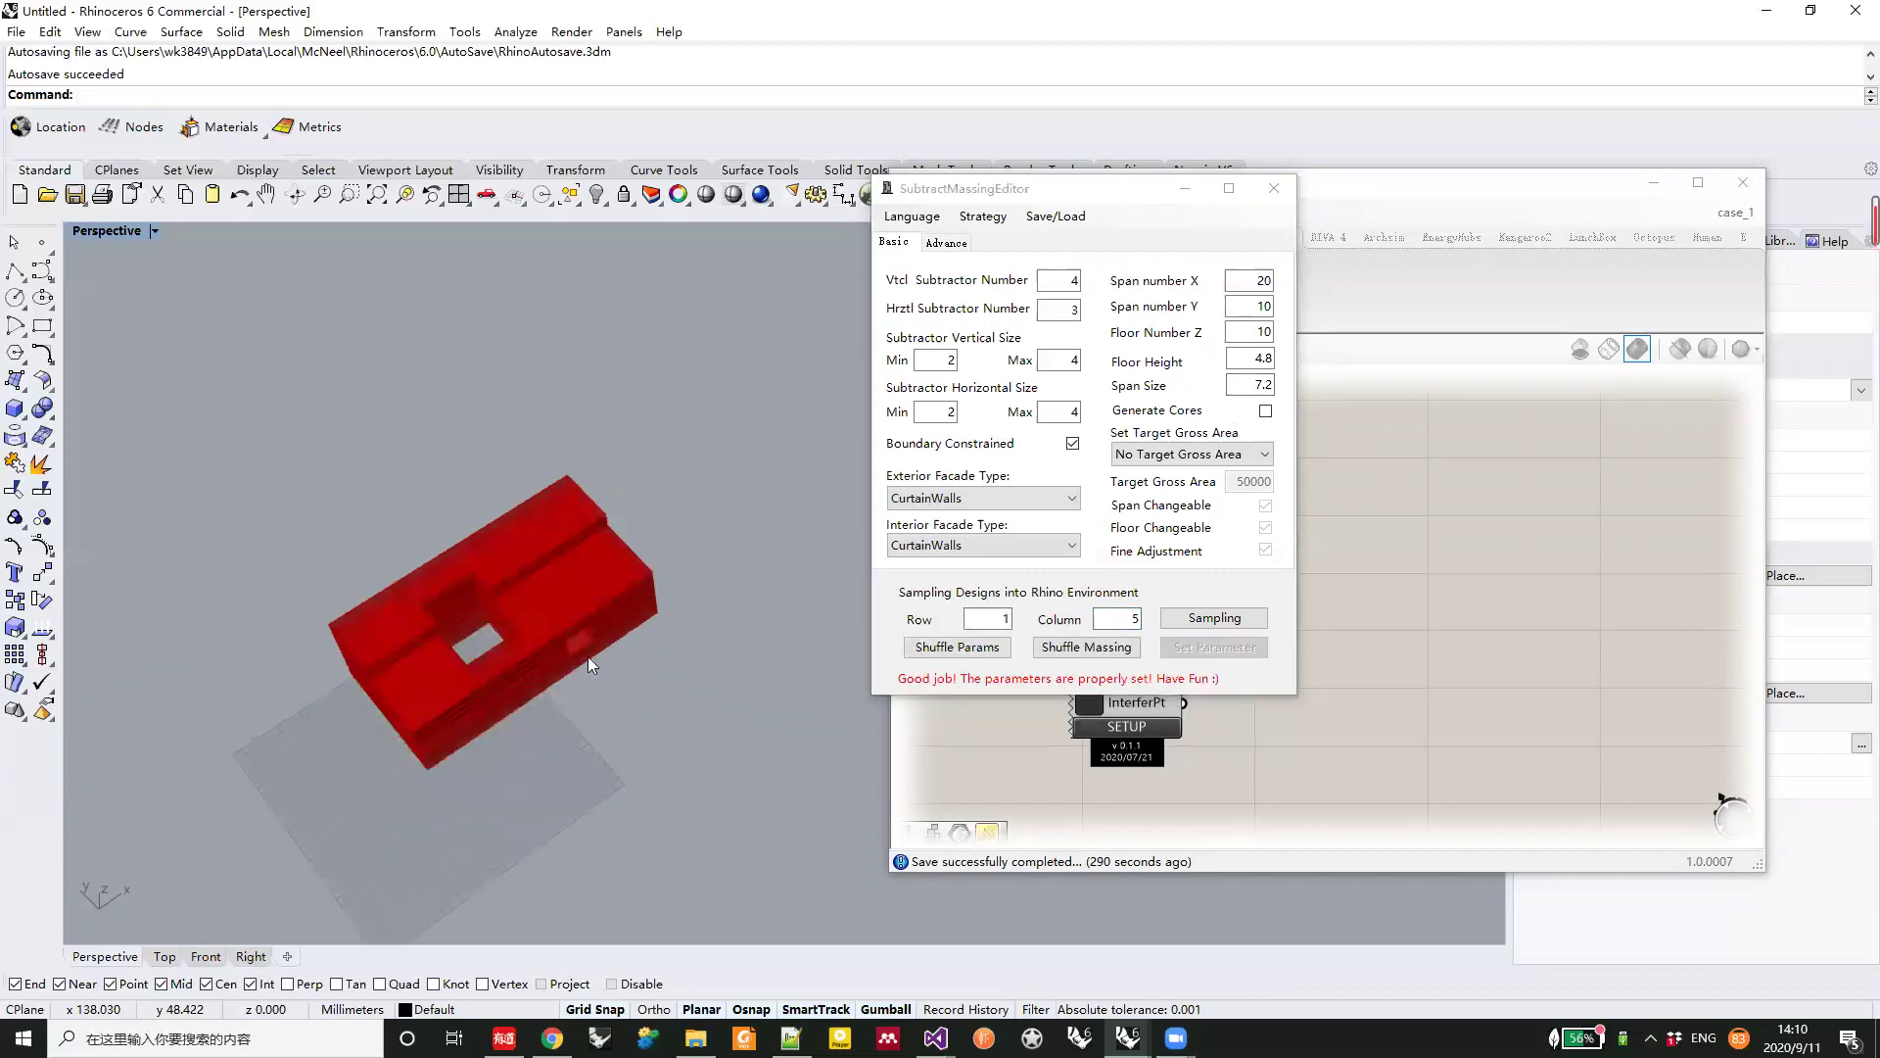
pyautogui.moveTo(591, 629)
pyautogui.mouseDown(button='right')
pyautogui.moveTo(630, 604)
pyautogui.moveTo(545, 596)
pyautogui.moveTo(590, 606)
pyautogui.mouseUp(button='right')
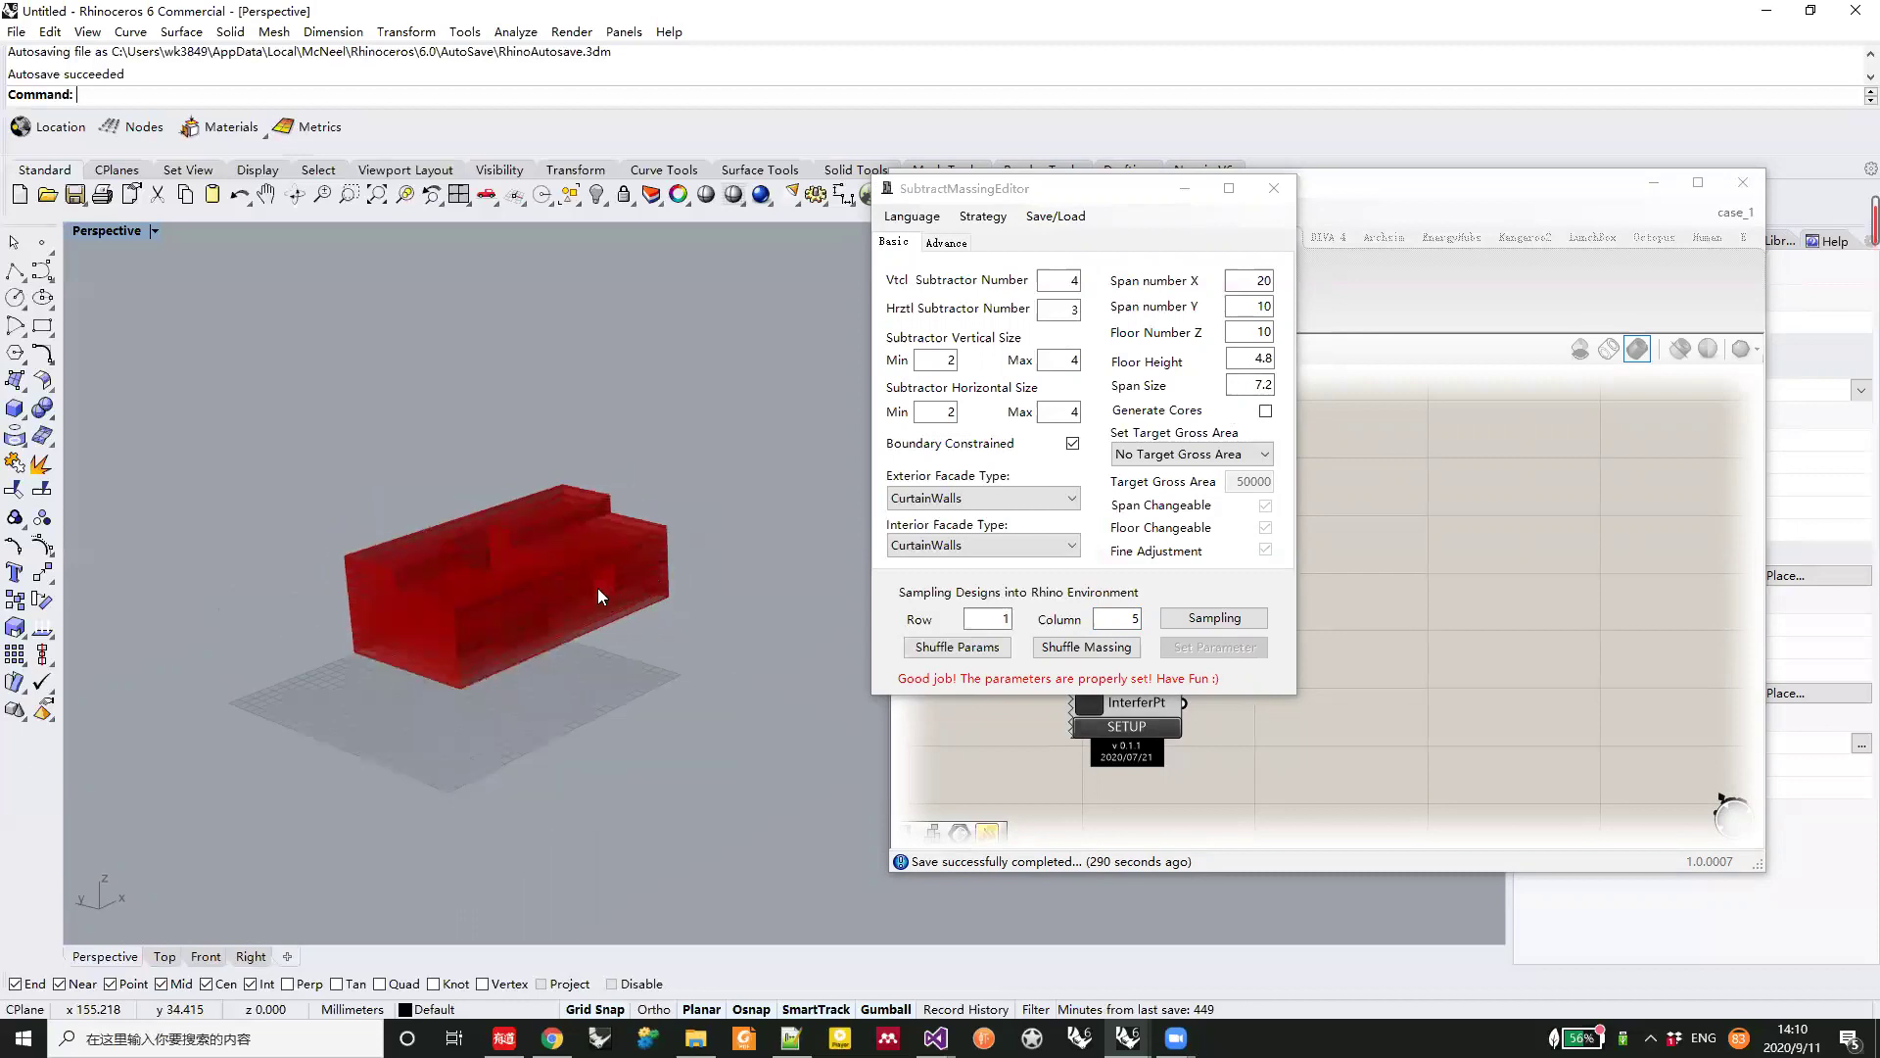
# Shuffle the massing repeatedly to generate alternative subtractive building forms
pyautogui.click(1089, 651)
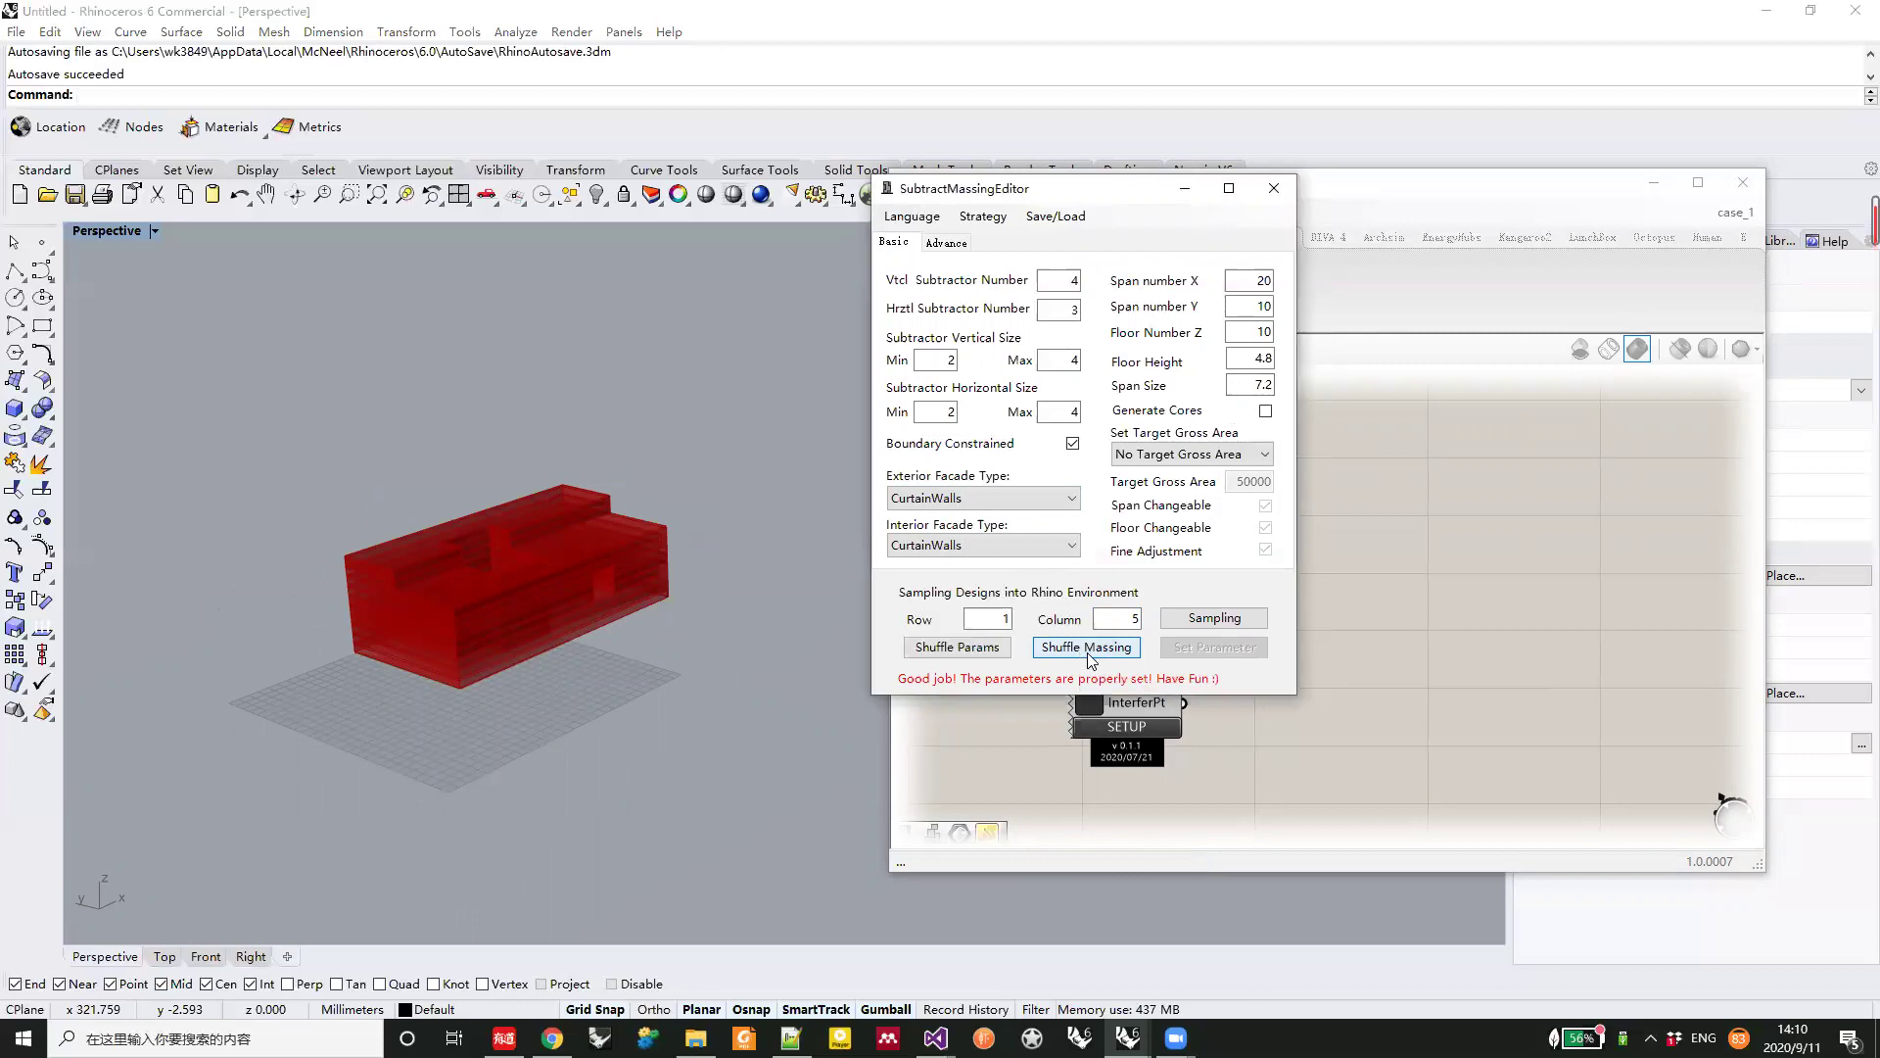
pyautogui.moveTo(572, 631)
pyautogui.mouseDown(button='right')
pyautogui.moveTo(747, 651)
pyautogui.moveTo(526, 568)
pyautogui.moveTo(573, 627)
pyautogui.mouseUp(button='right')
pyautogui.click(1087, 651)
pyautogui.click(1086, 653)
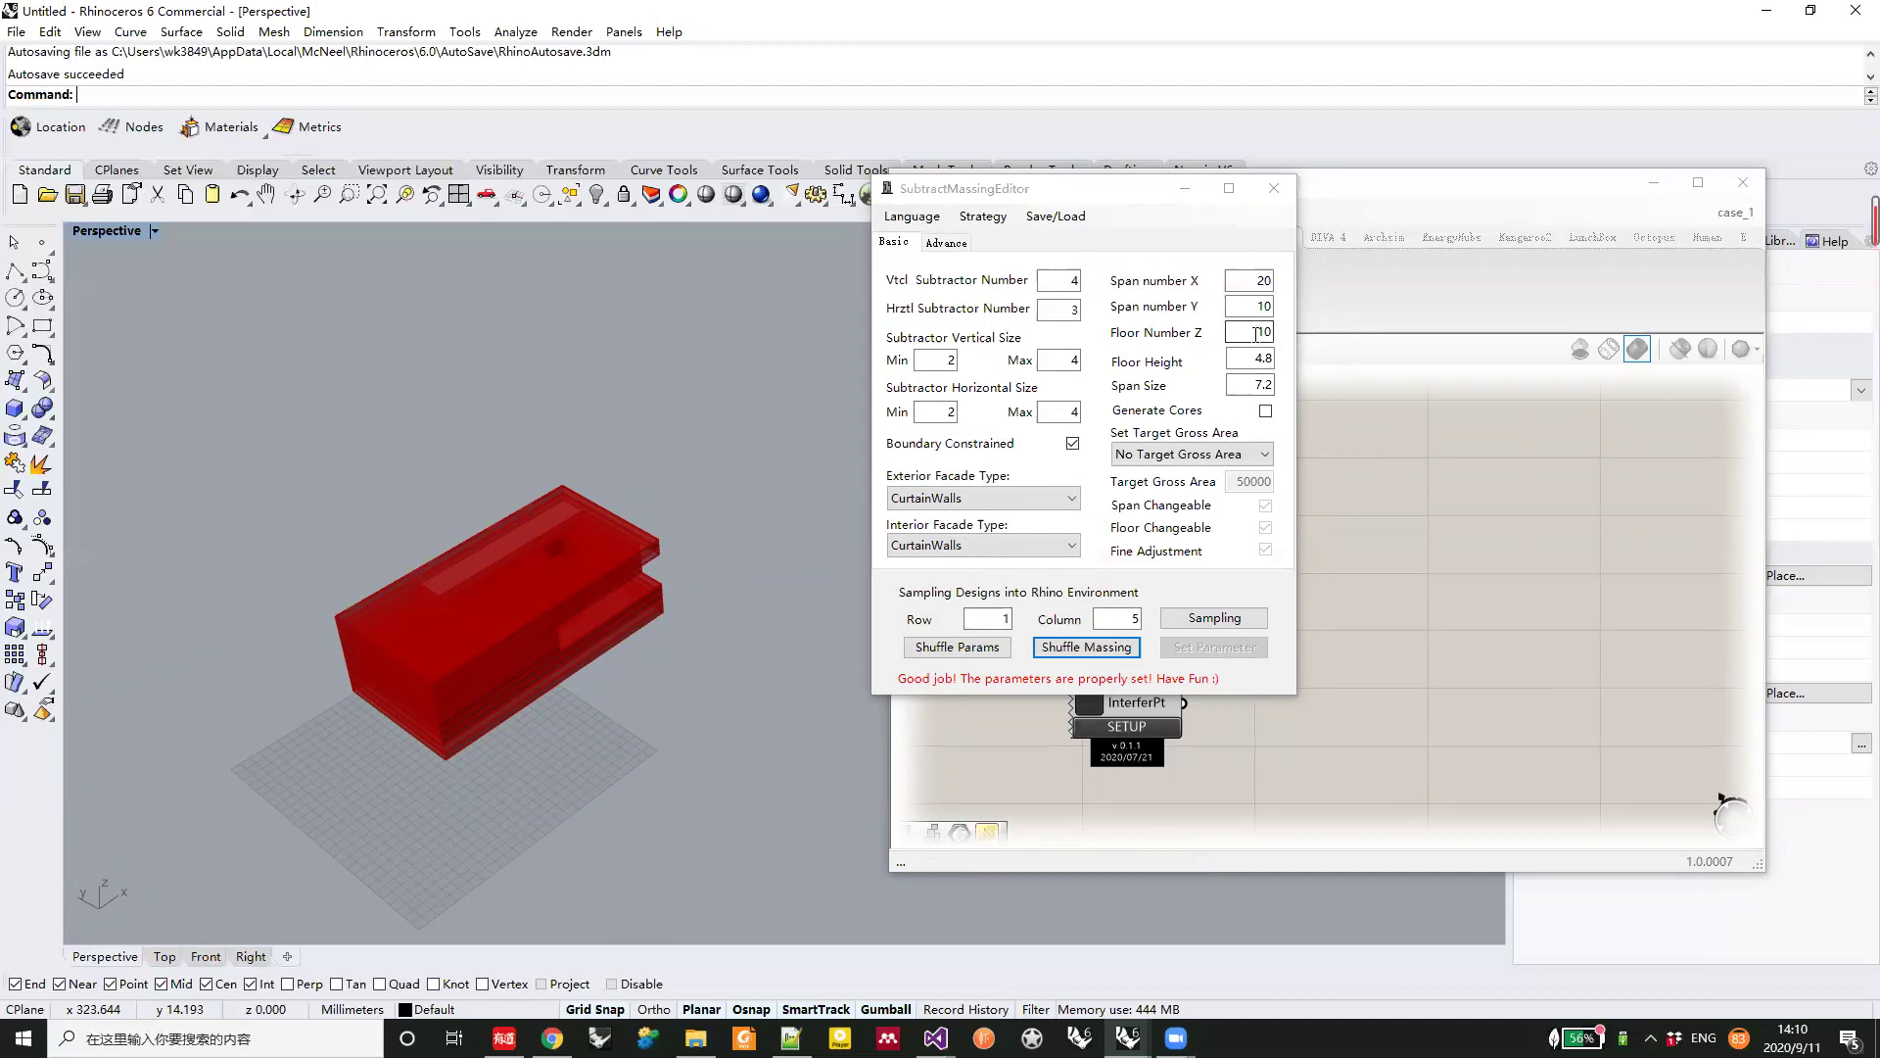
# Apply a span number X of 10 and a floor number Z of 30, and shuffle the resulting massing
pyautogui.doubleClick(1258, 281)
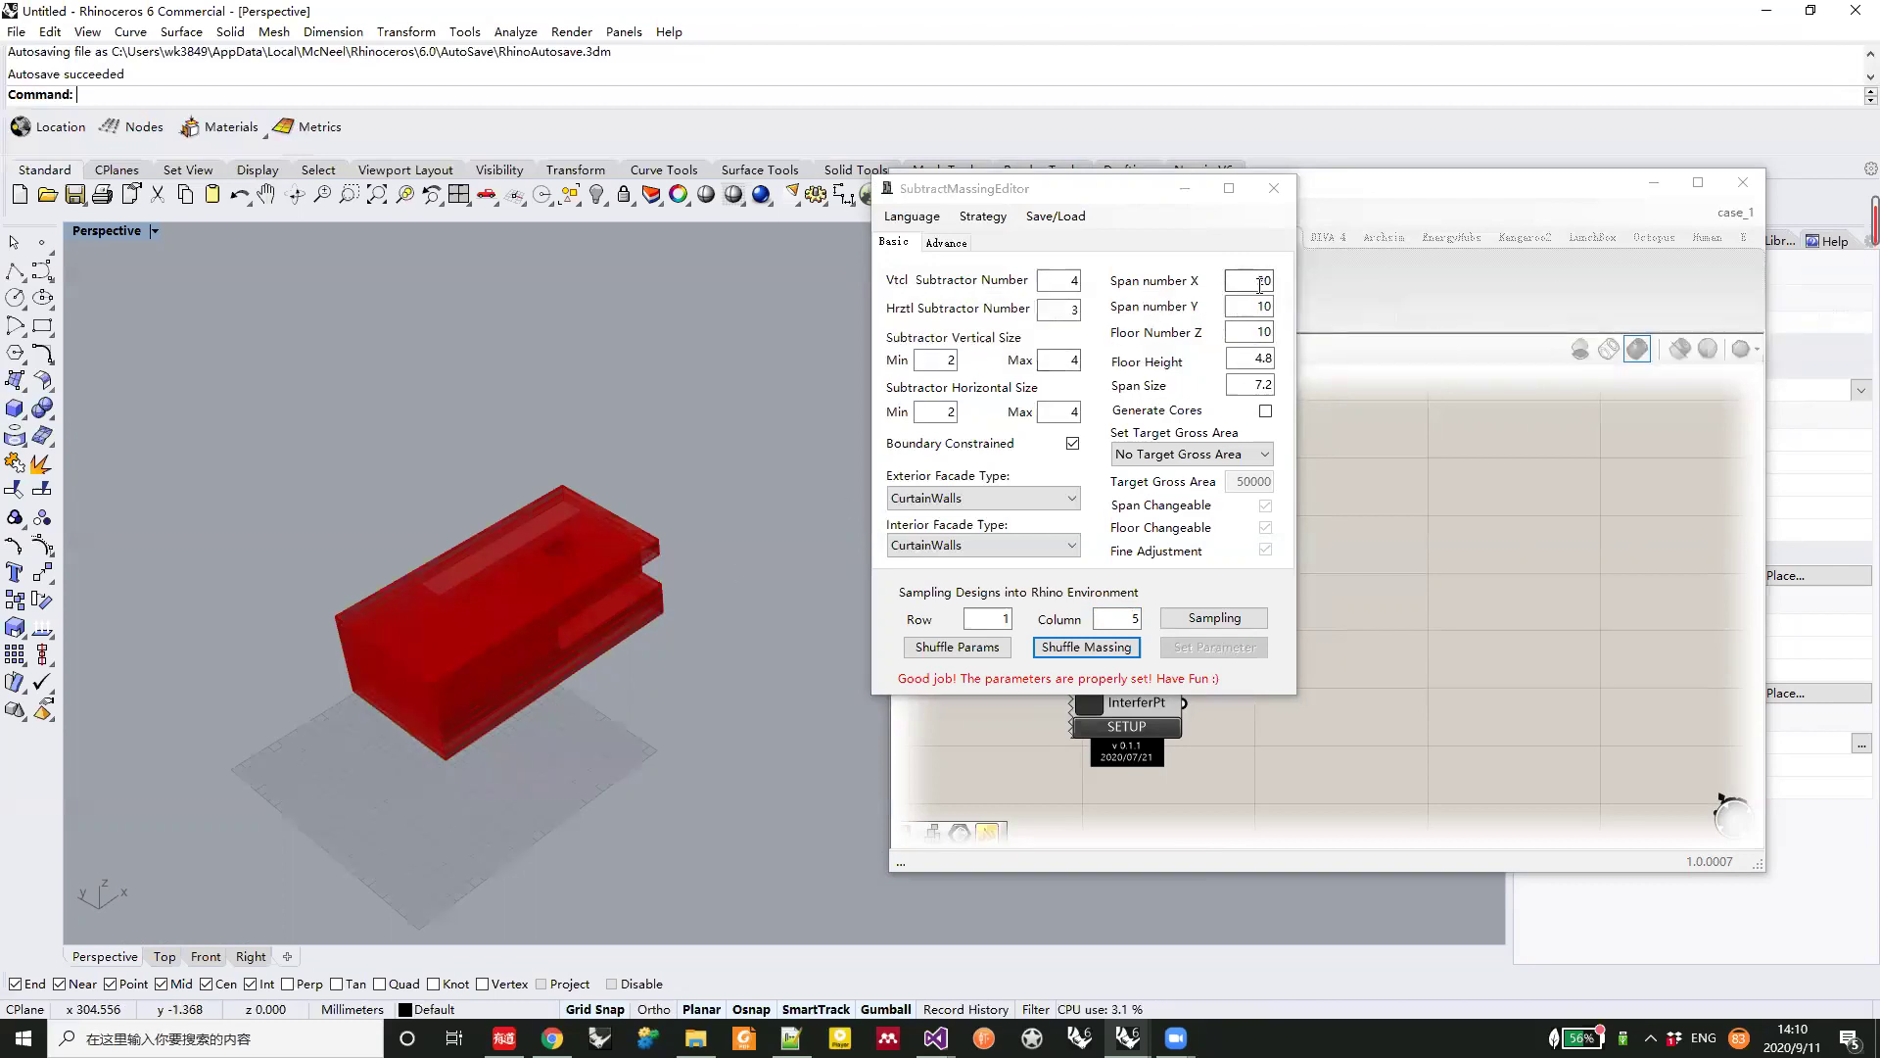
pyautogui.write('10')
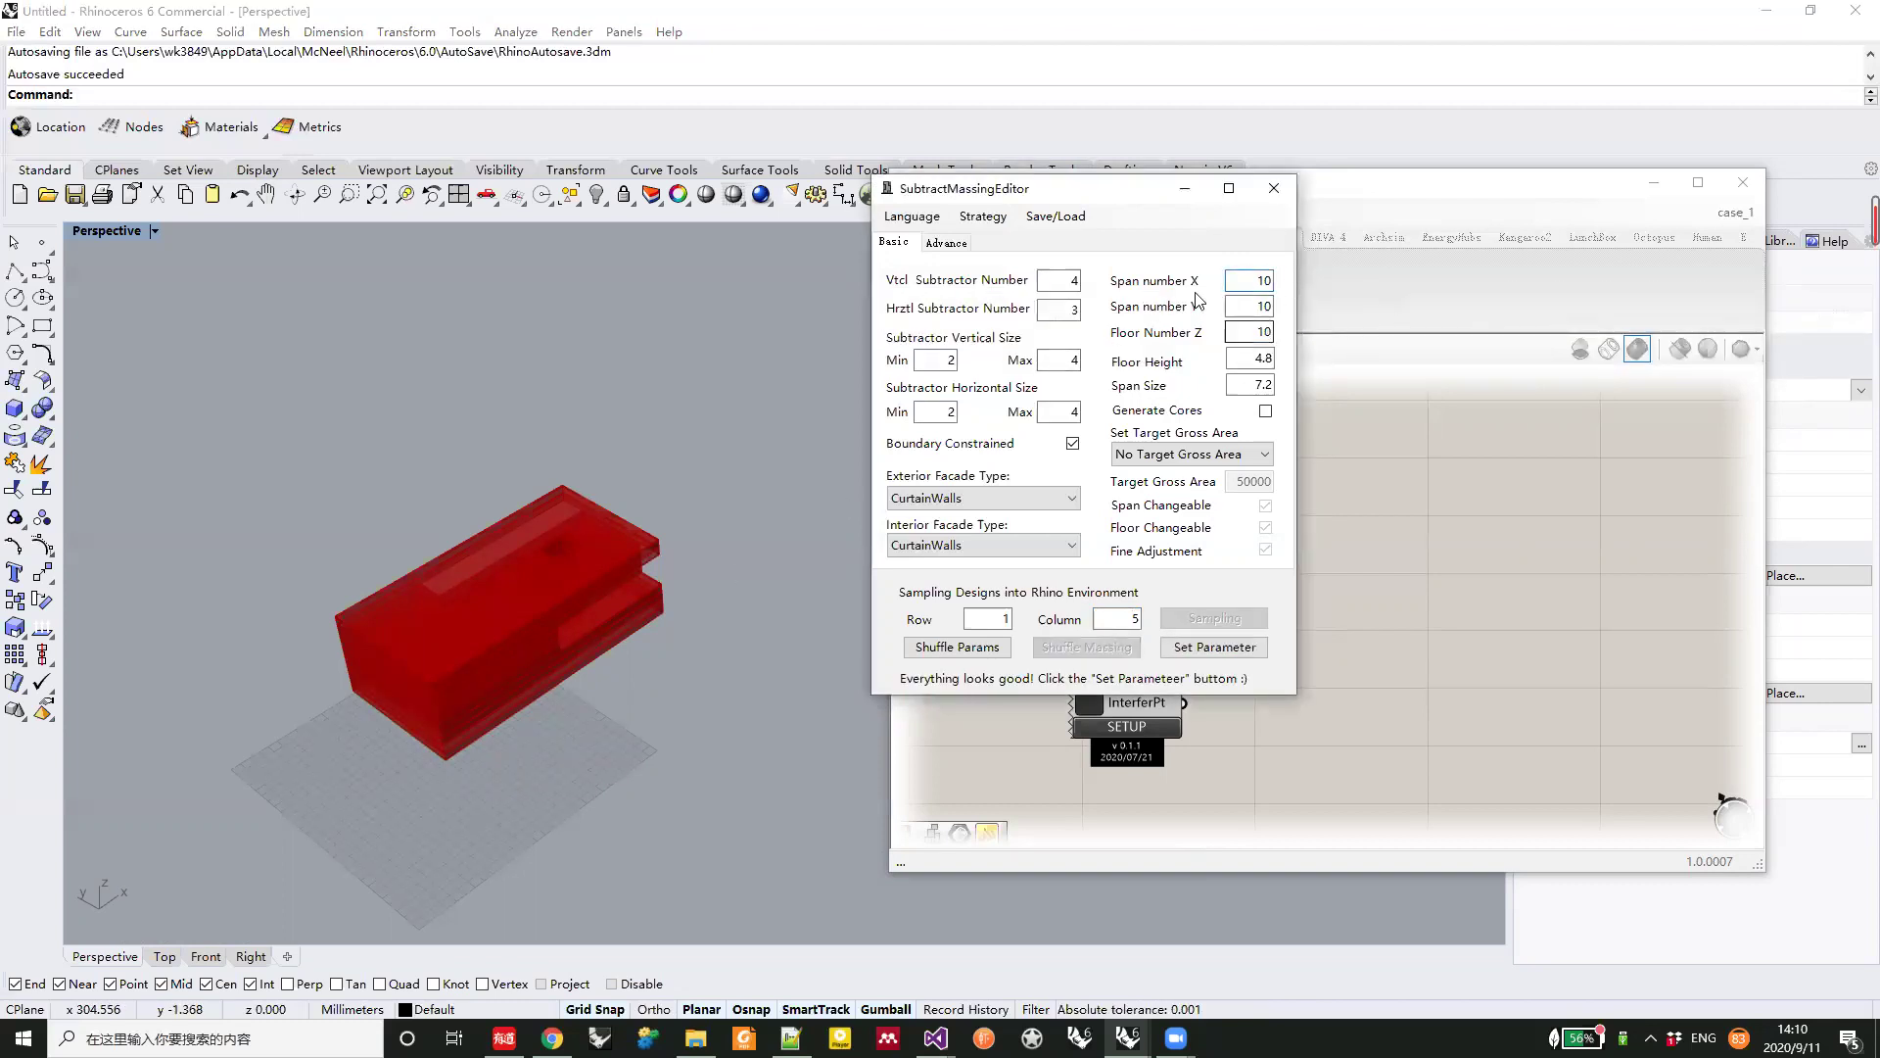
pyautogui.doubleClick(1241, 334)
pyautogui.write('30')
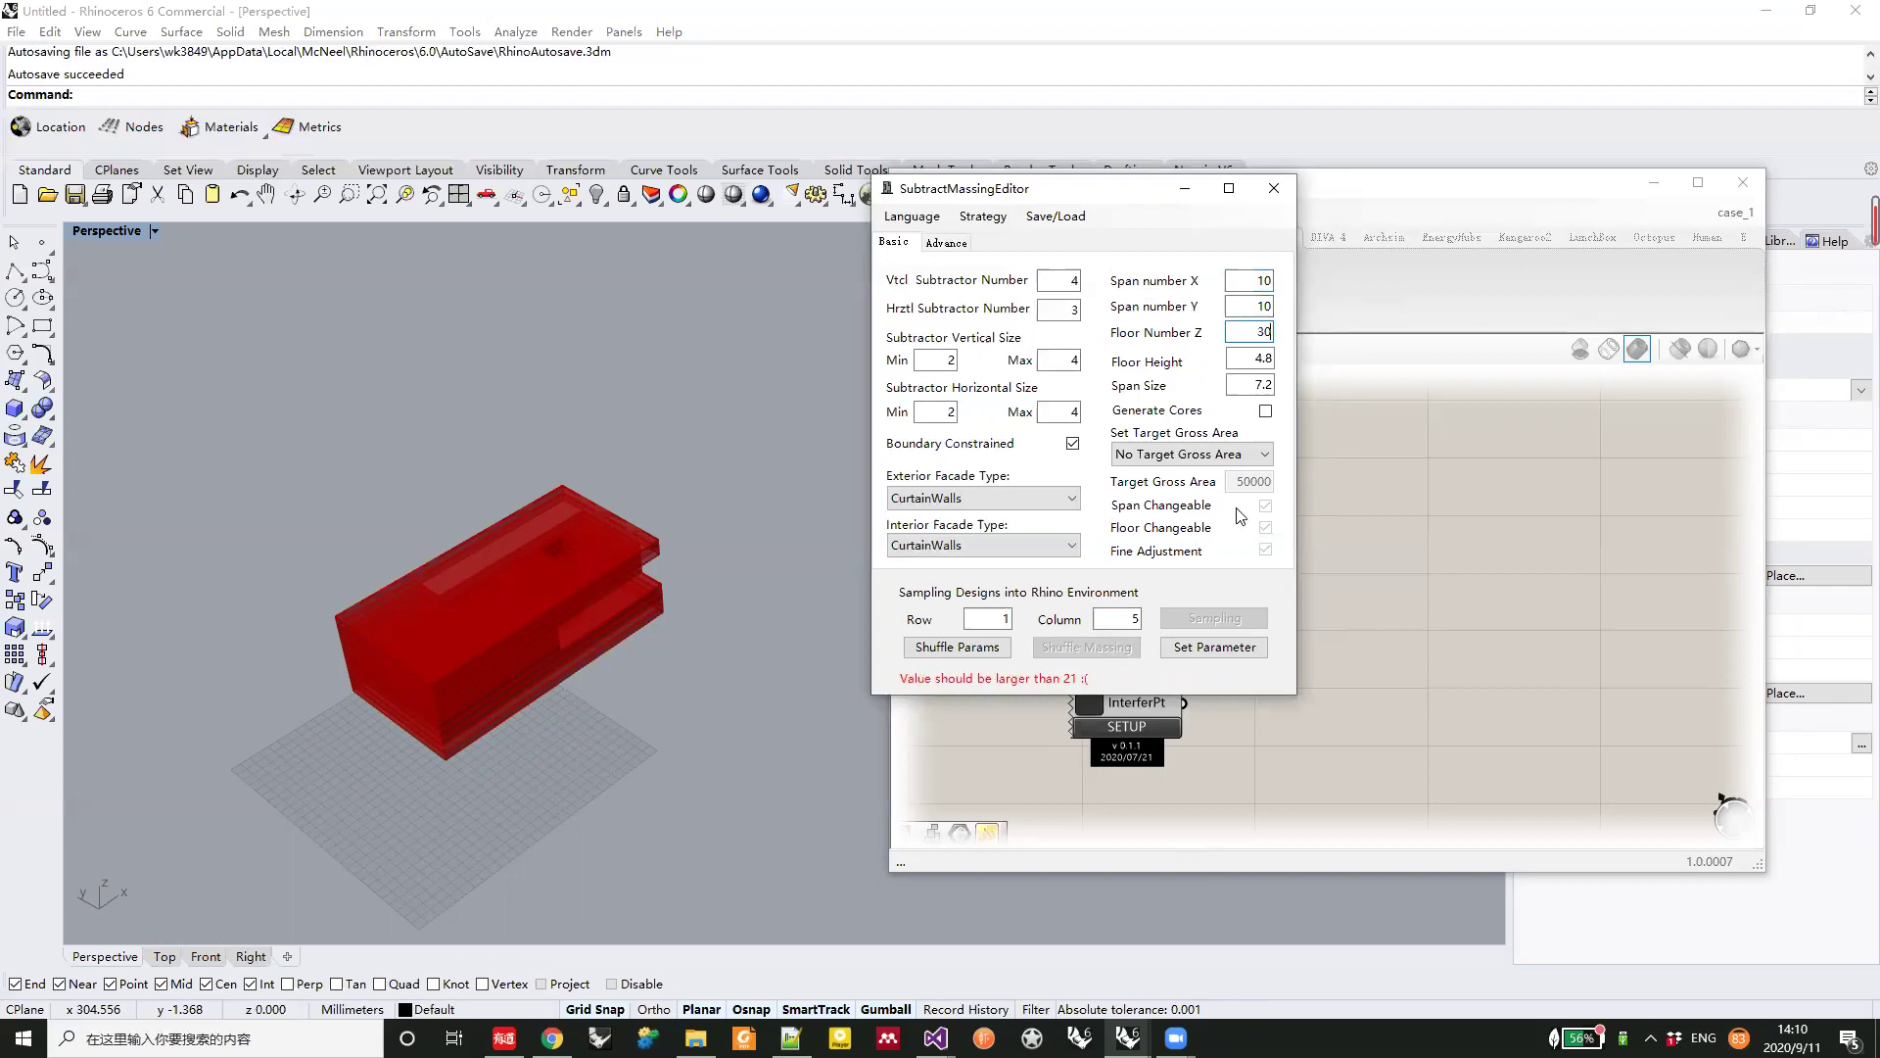
pyautogui.click(1213, 648)
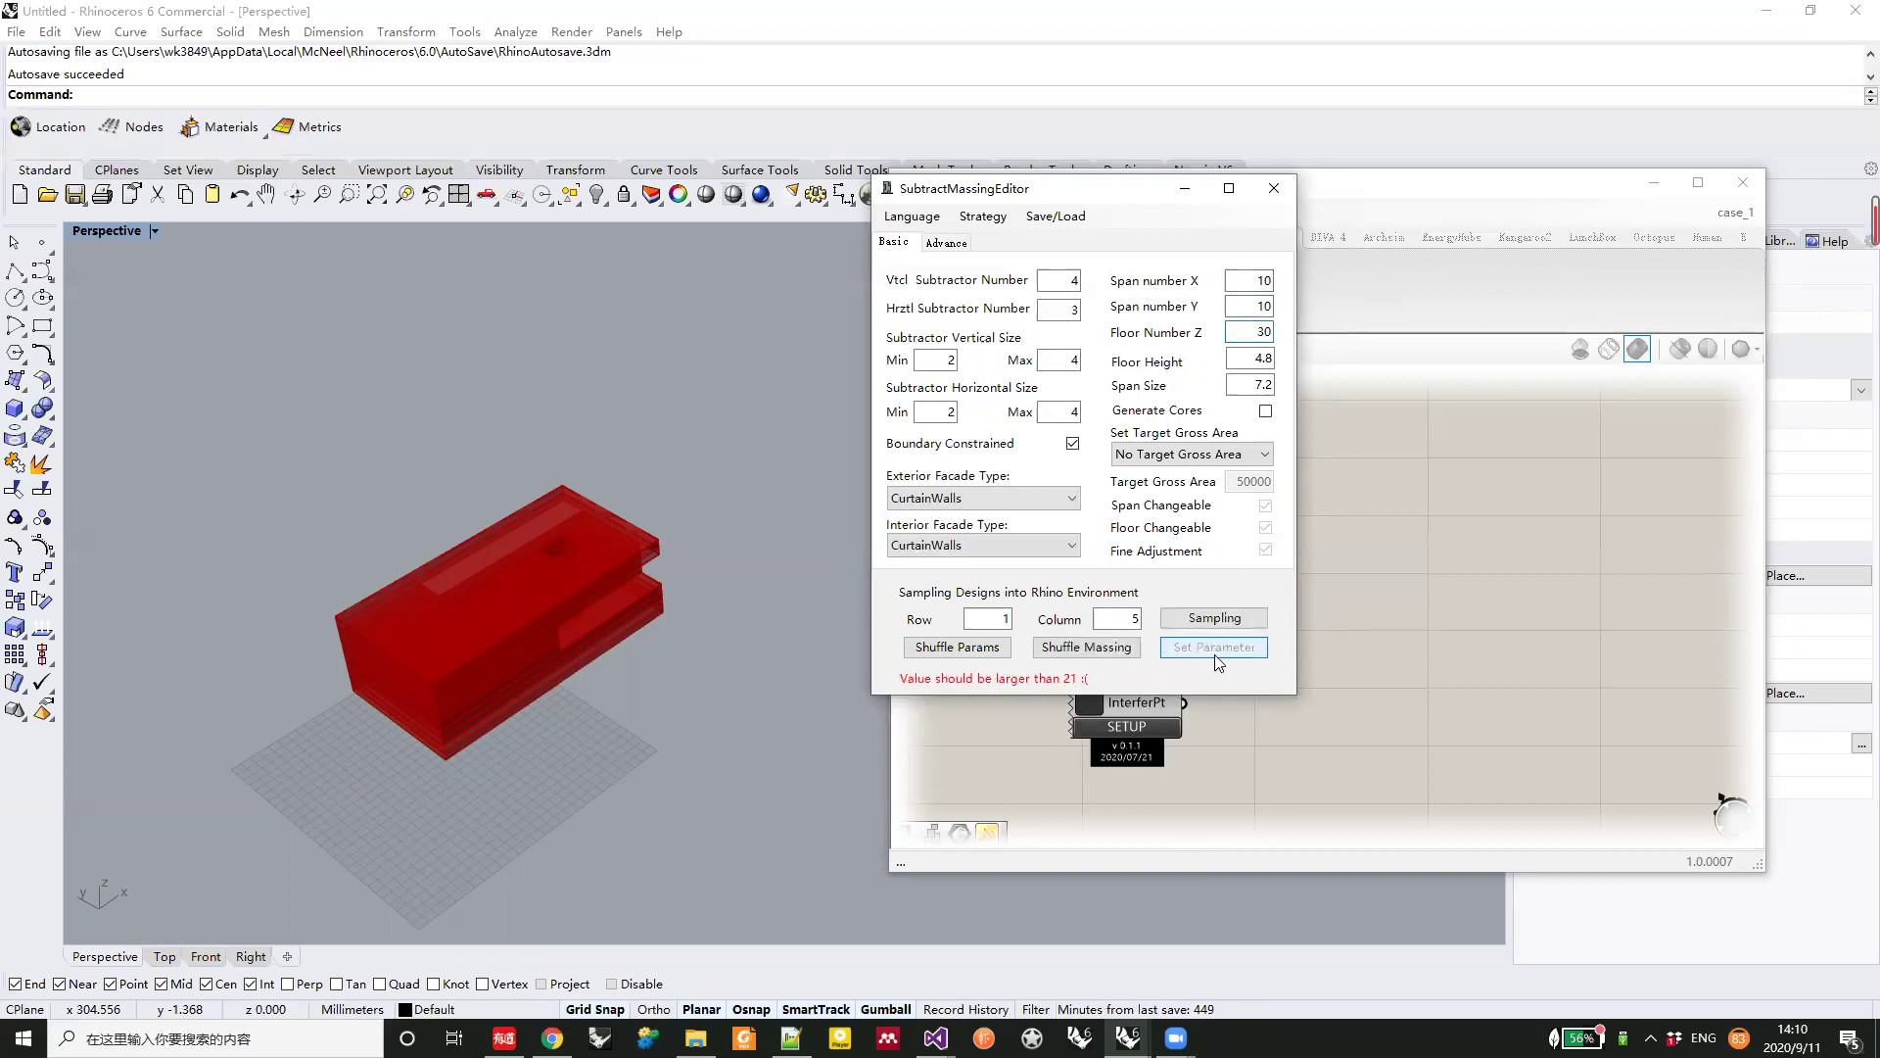
pyautogui.moveTo(453, 630); pyautogui.dragTo(510, 666, button='right')
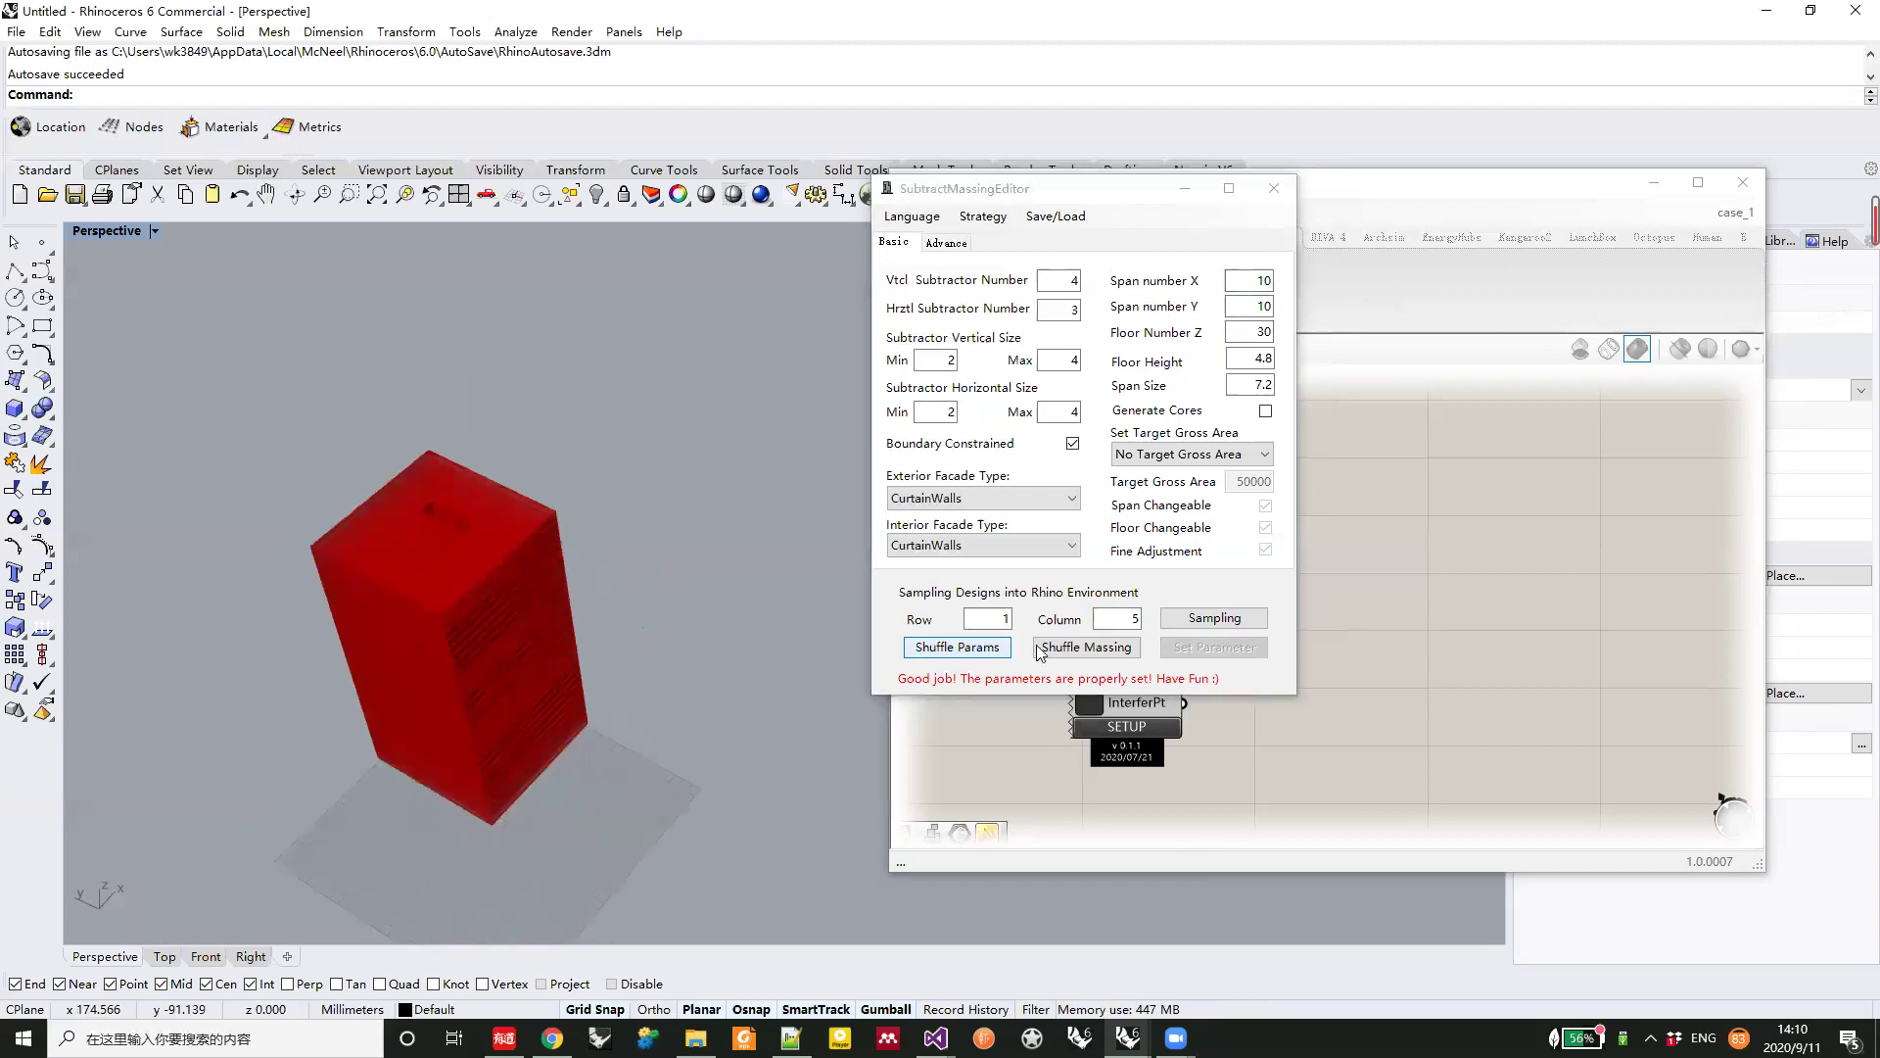
pyautogui.click(1068, 648)
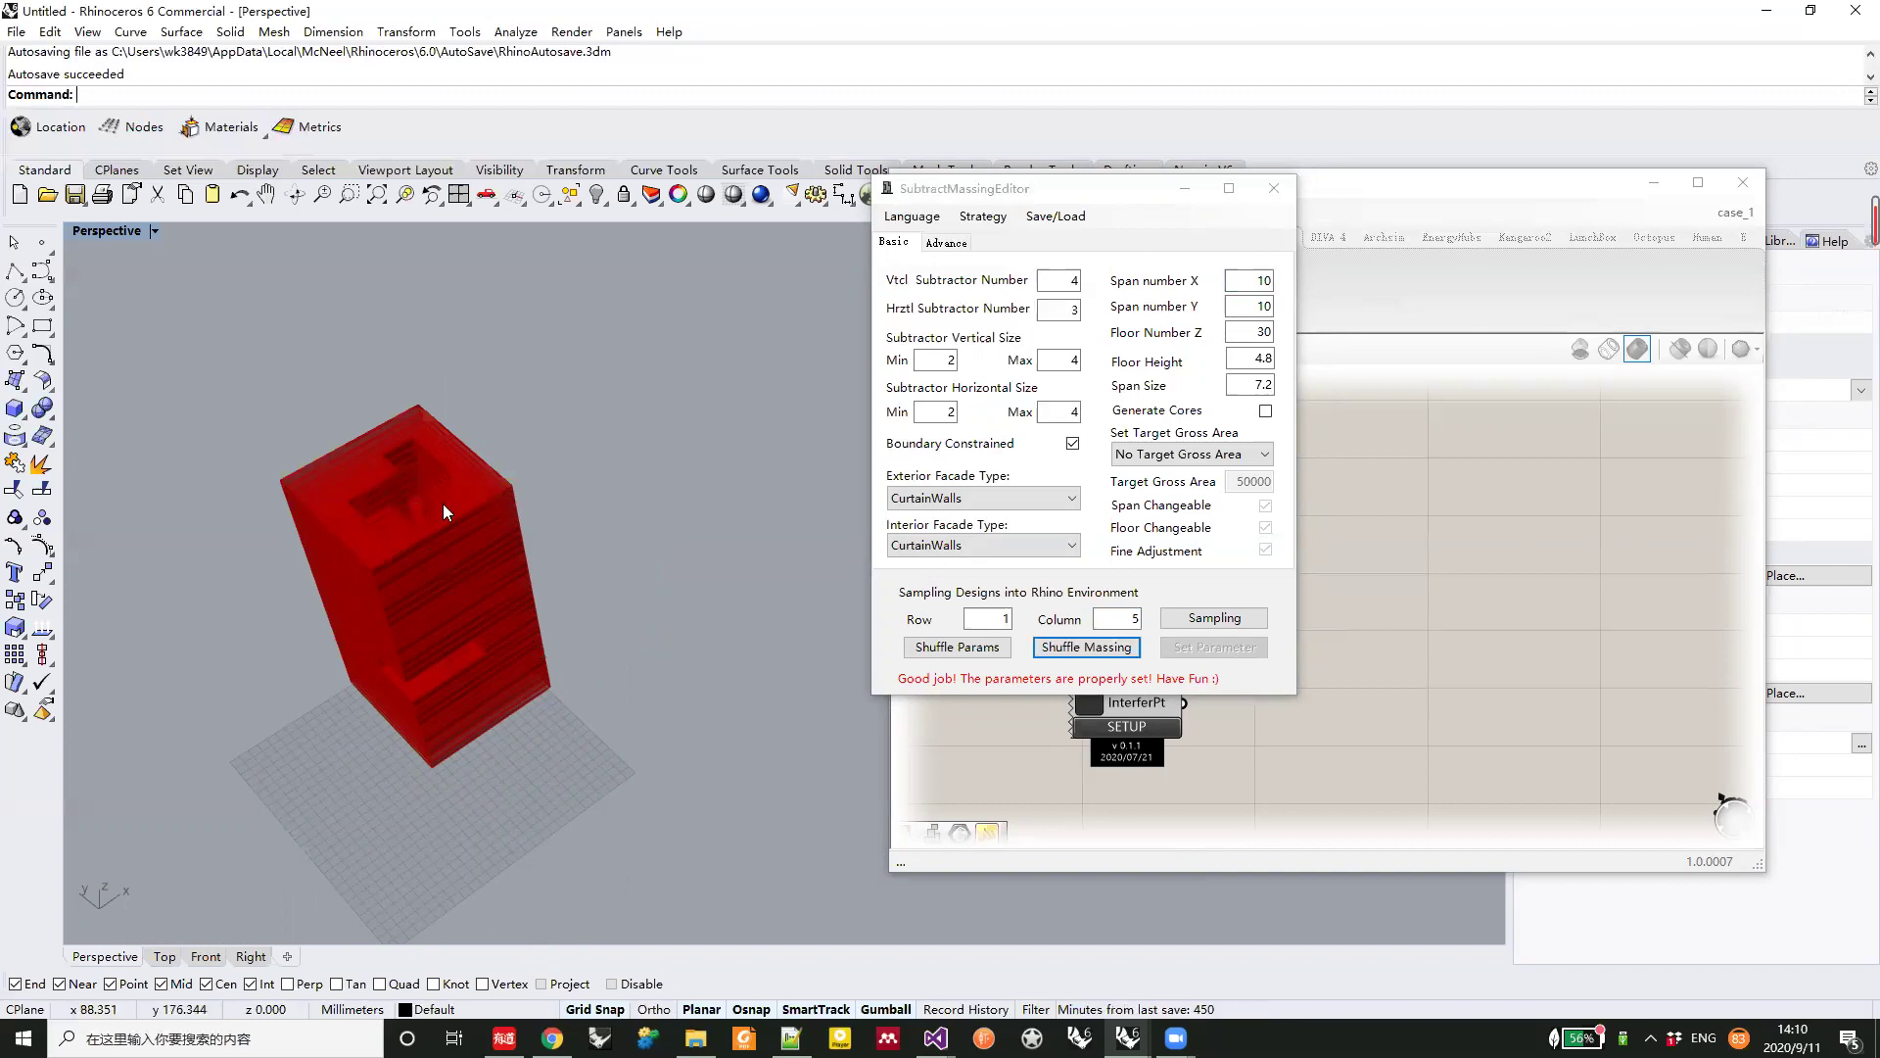
pyautogui.moveTo(419, 494); pyautogui.dragTo(455, 536, button='right')
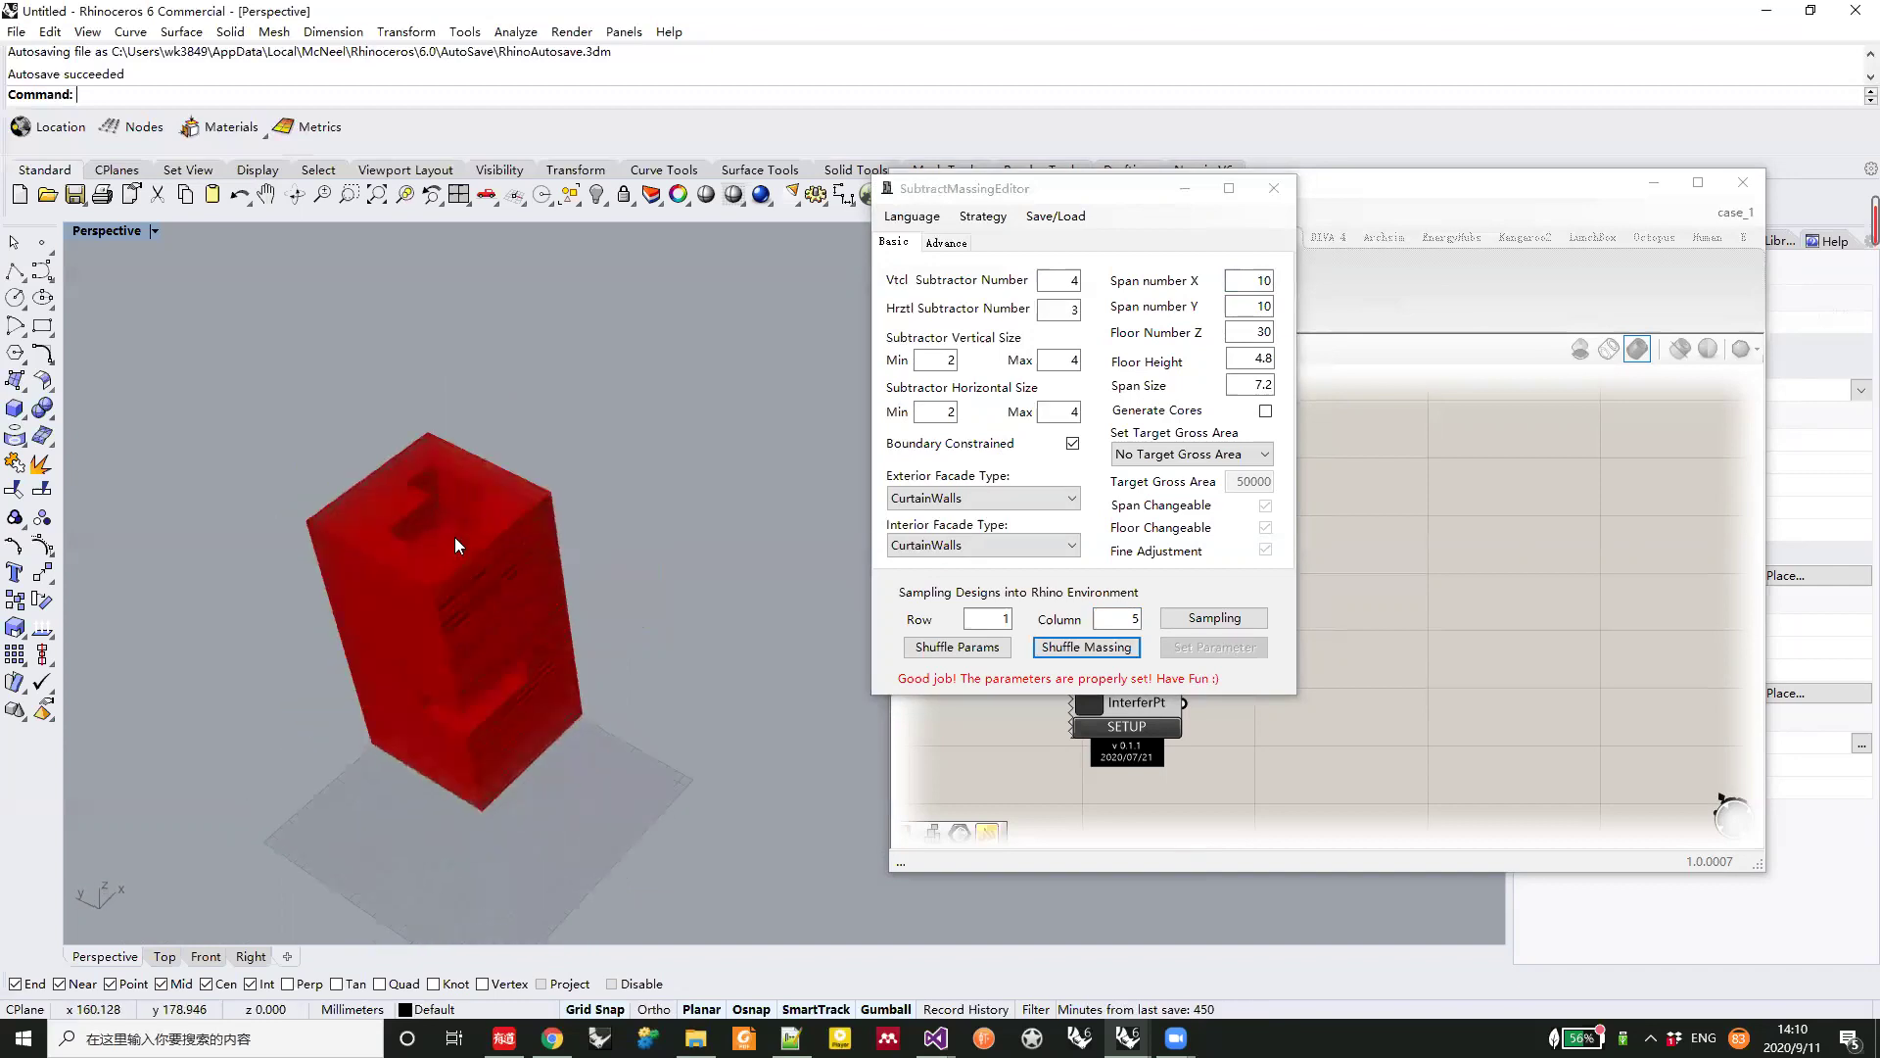
# Set the vertical subtractor number to 0 and the horizontal subtractor number to 5, and apply the parameters to regenerate the massing
pyautogui.doubleClick(1071, 281)
pyautogui.write('0')
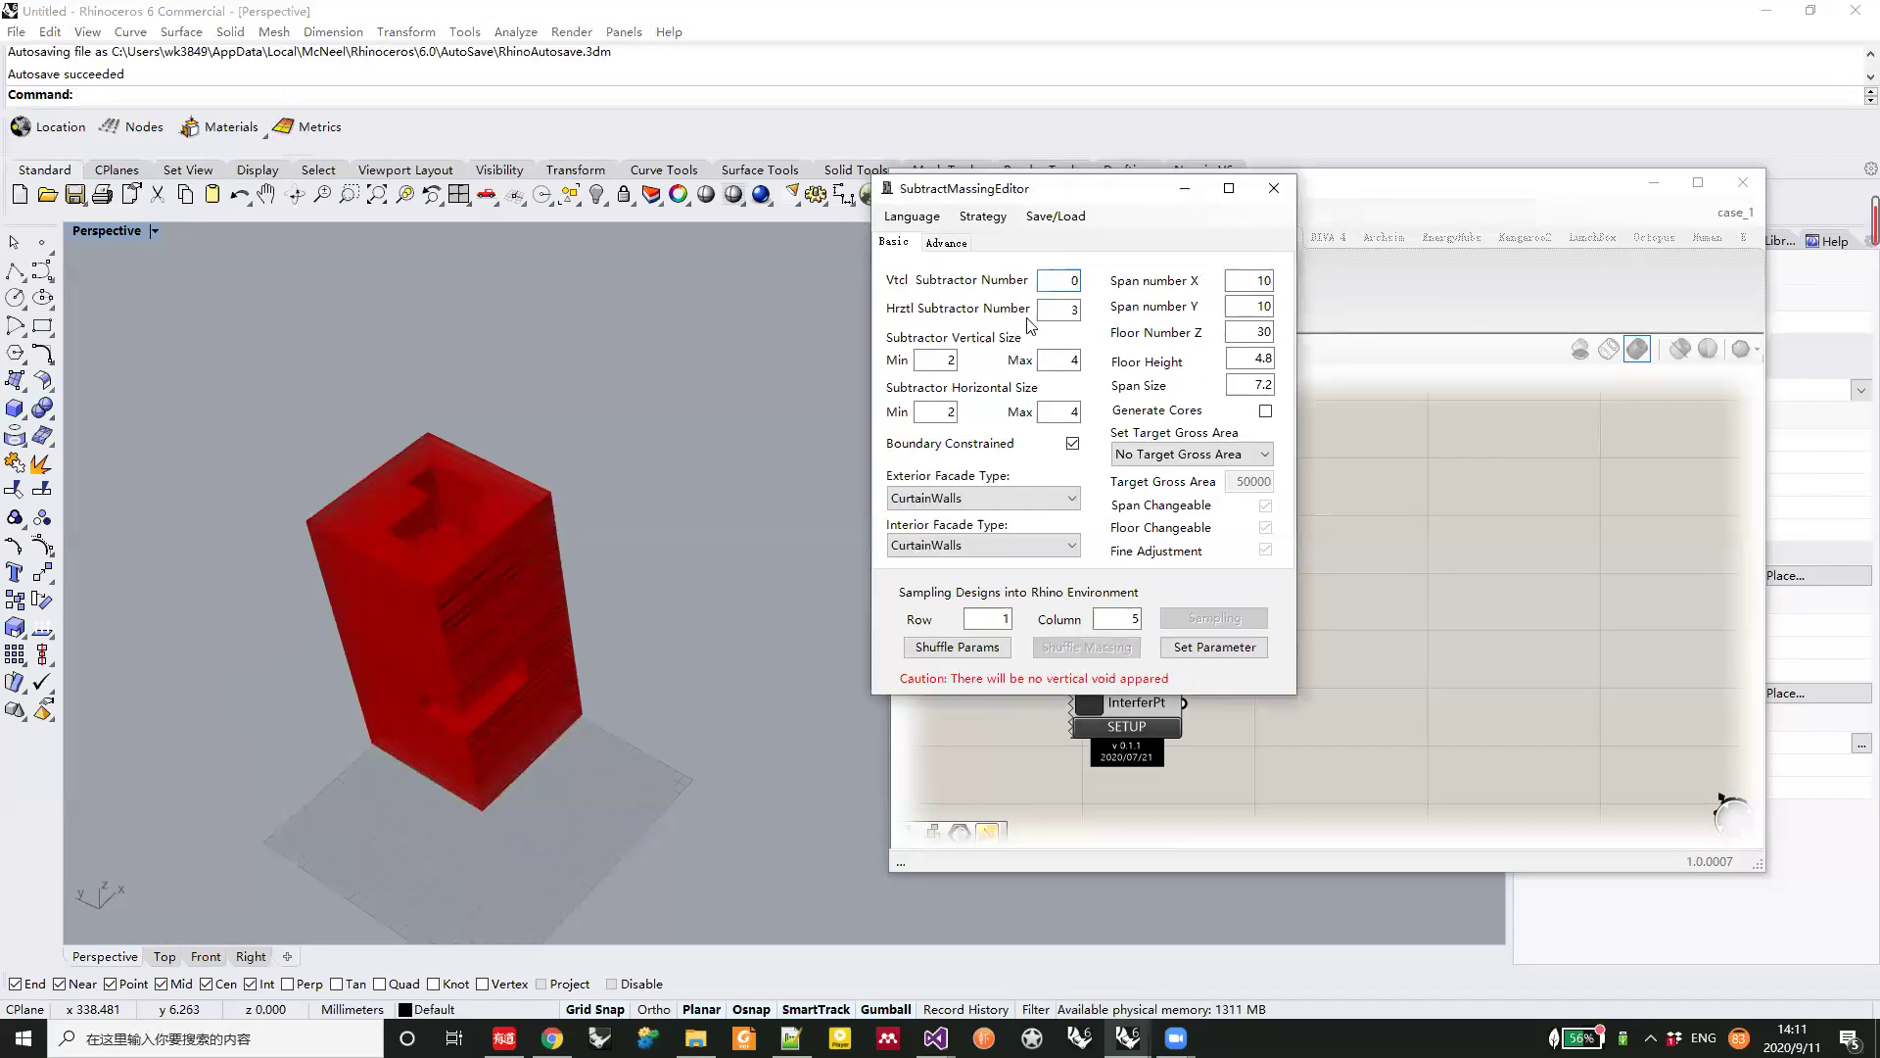
pyautogui.doubleClick(1064, 310)
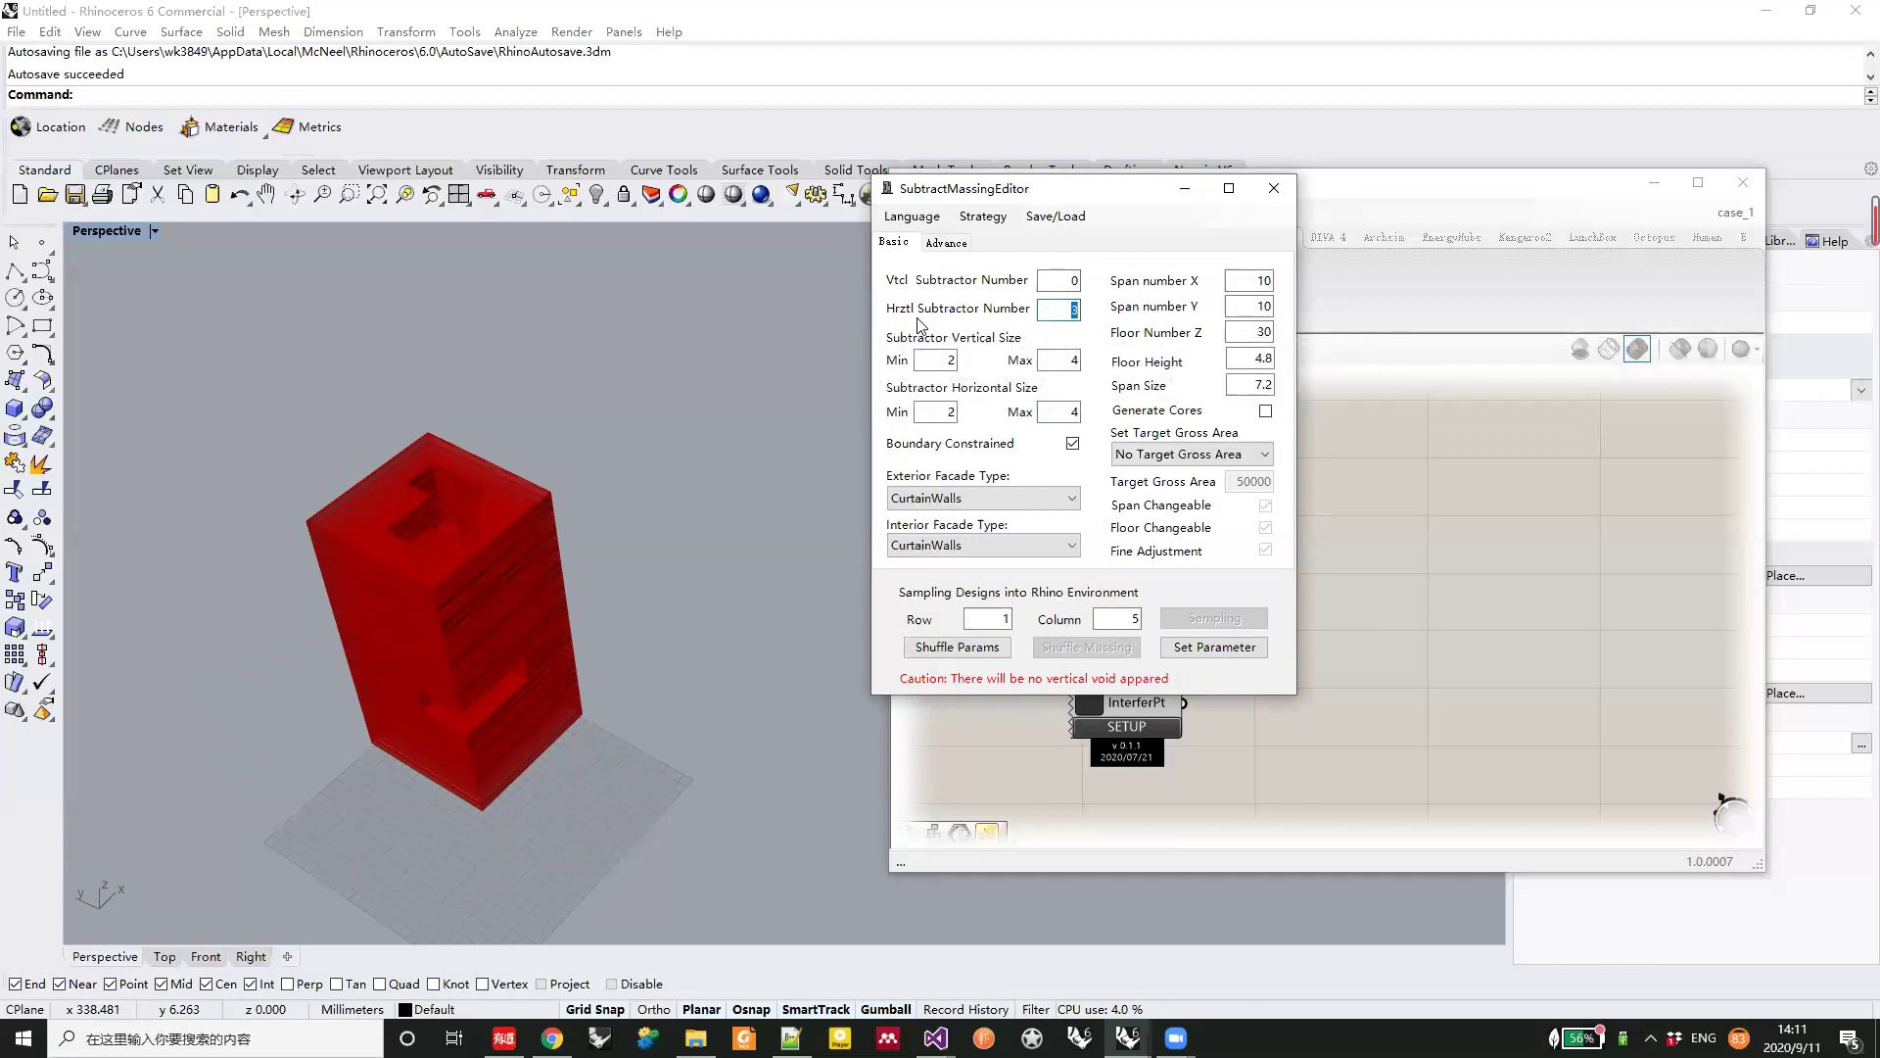
pyautogui.moveTo(920, 326)
pyautogui.write('4')
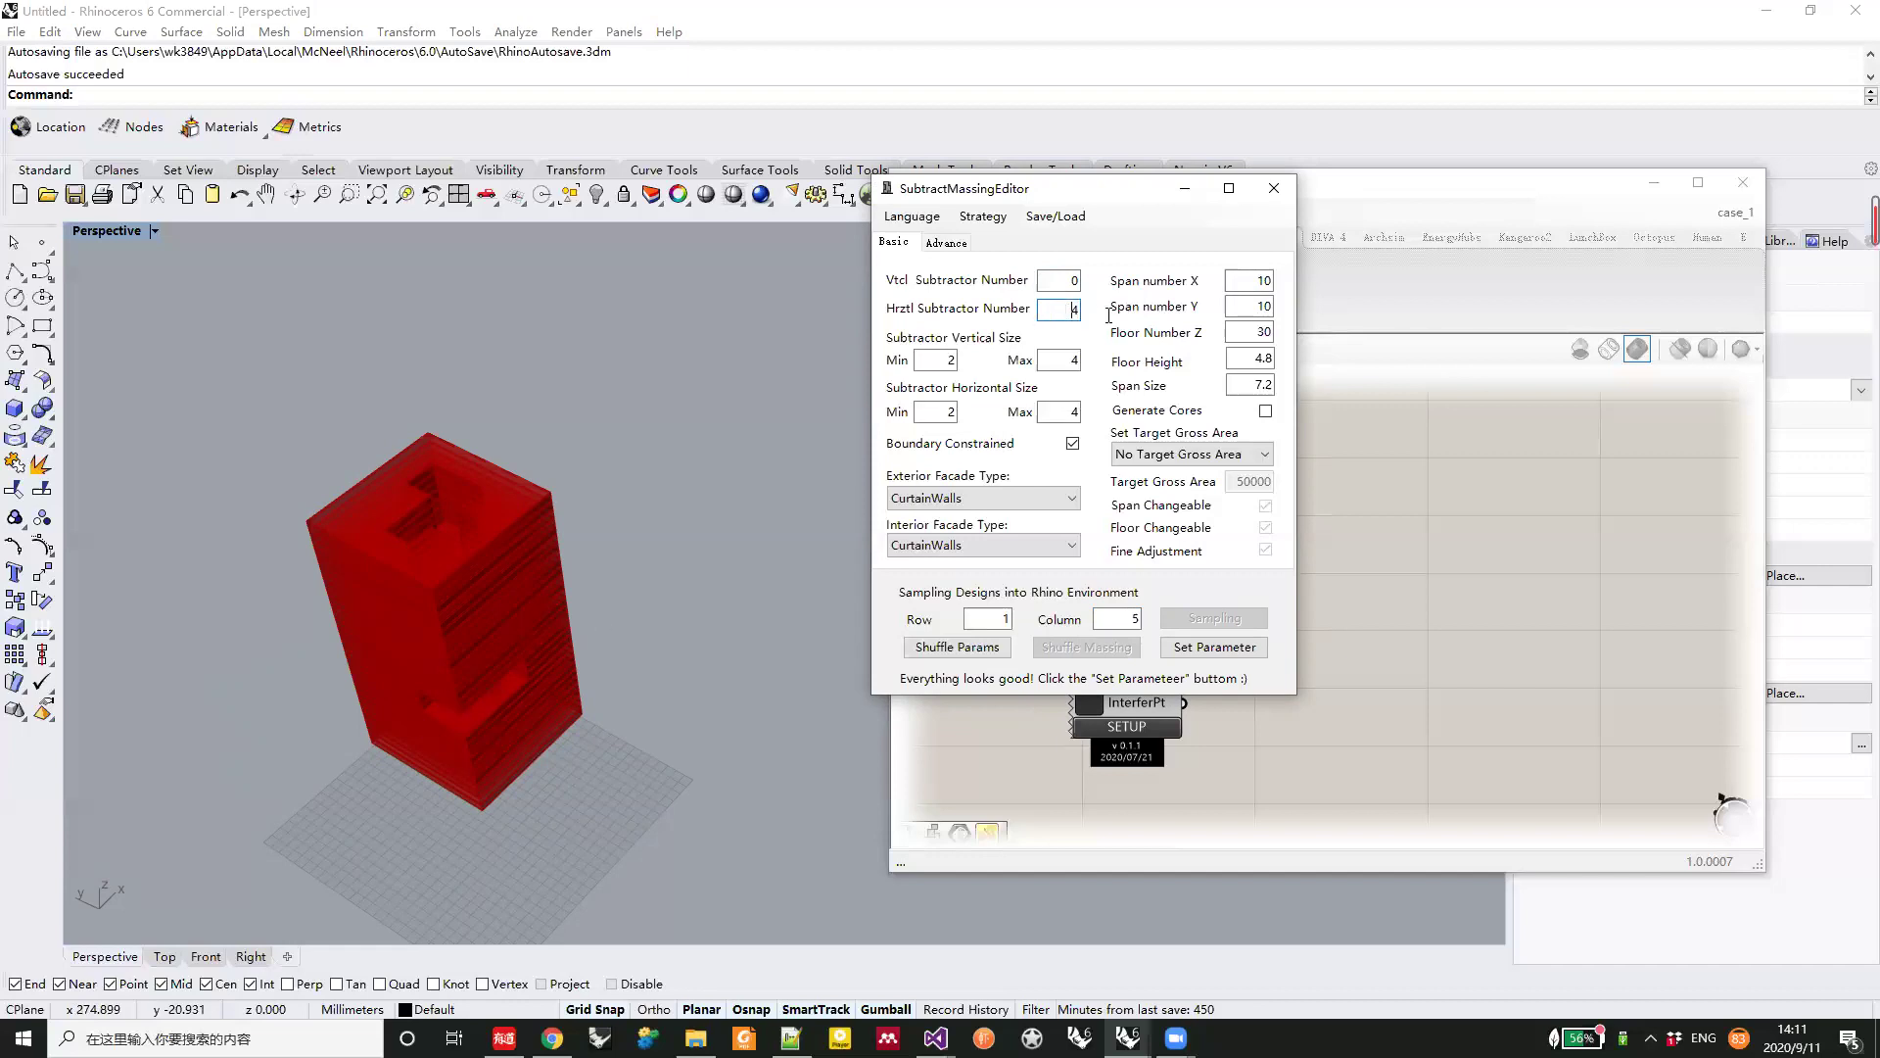
pyautogui.write('5')
pyautogui.click(1224, 649)
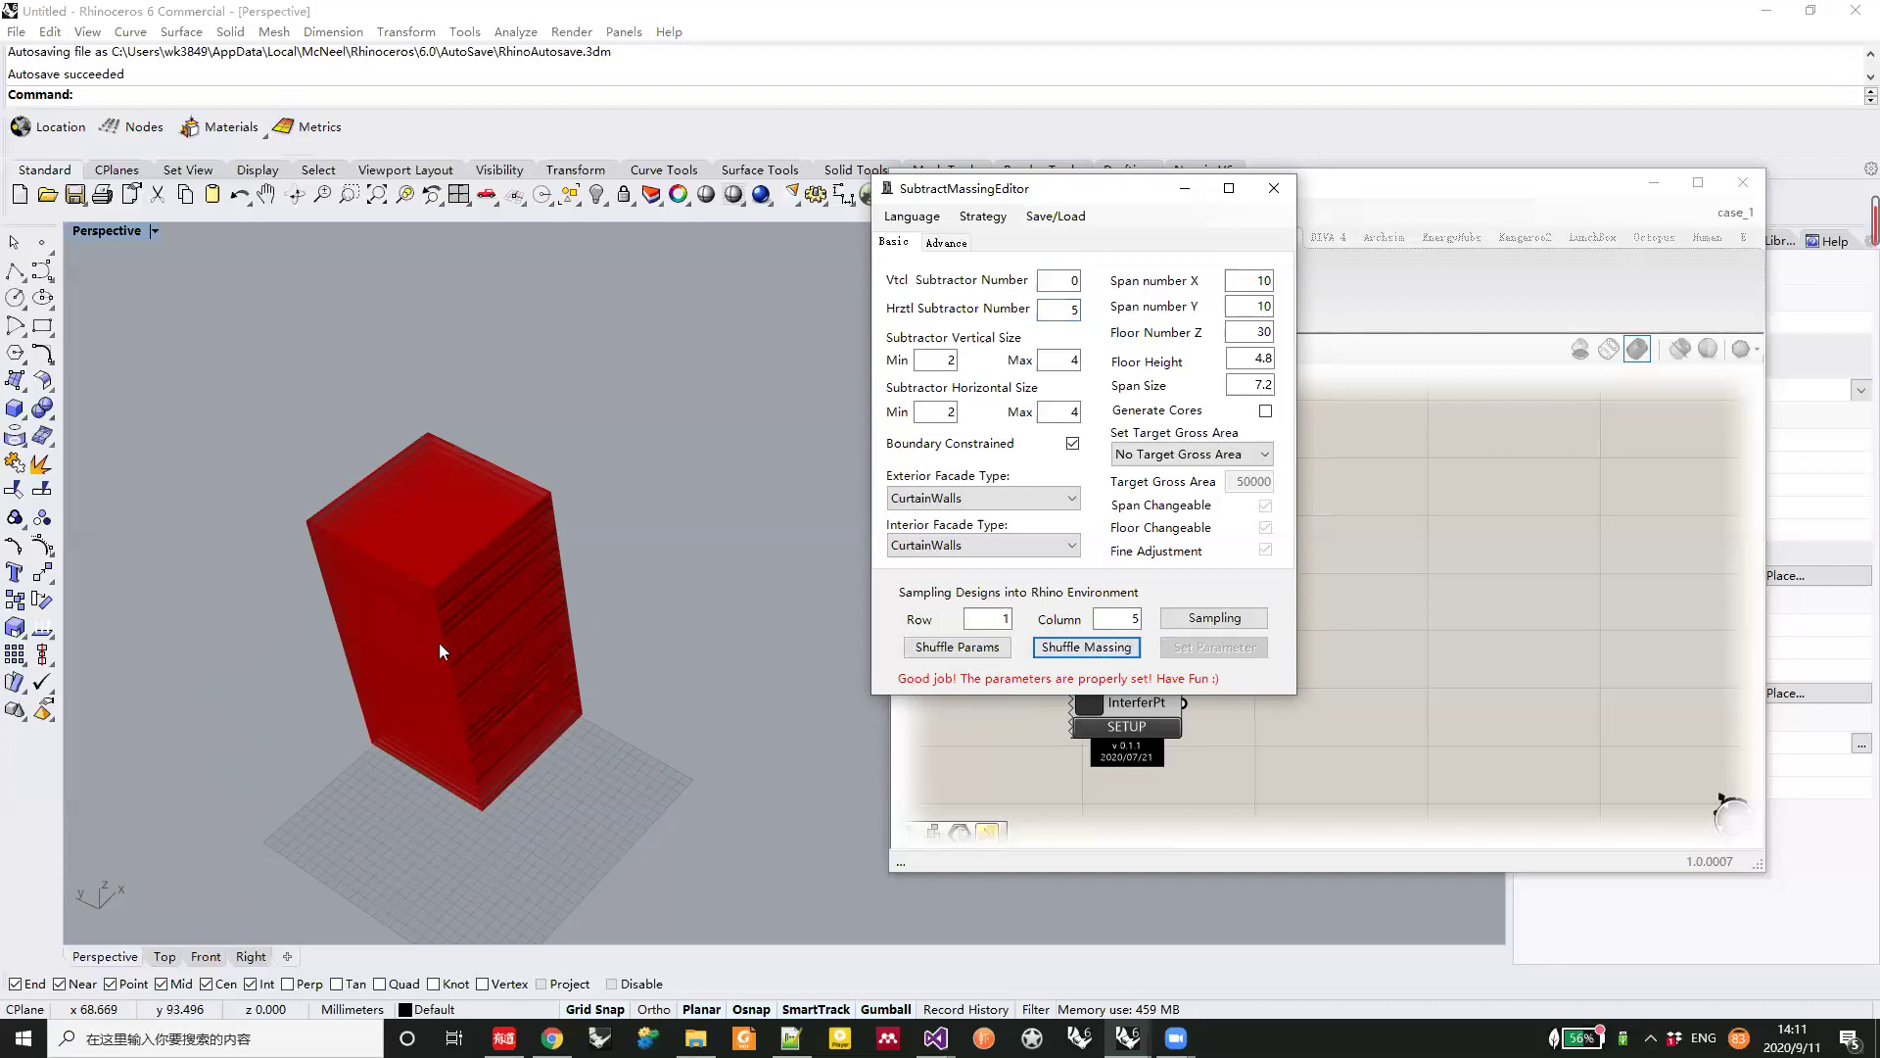
pyautogui.moveTo(441, 651); pyautogui.dragTo(503, 621, button='right')
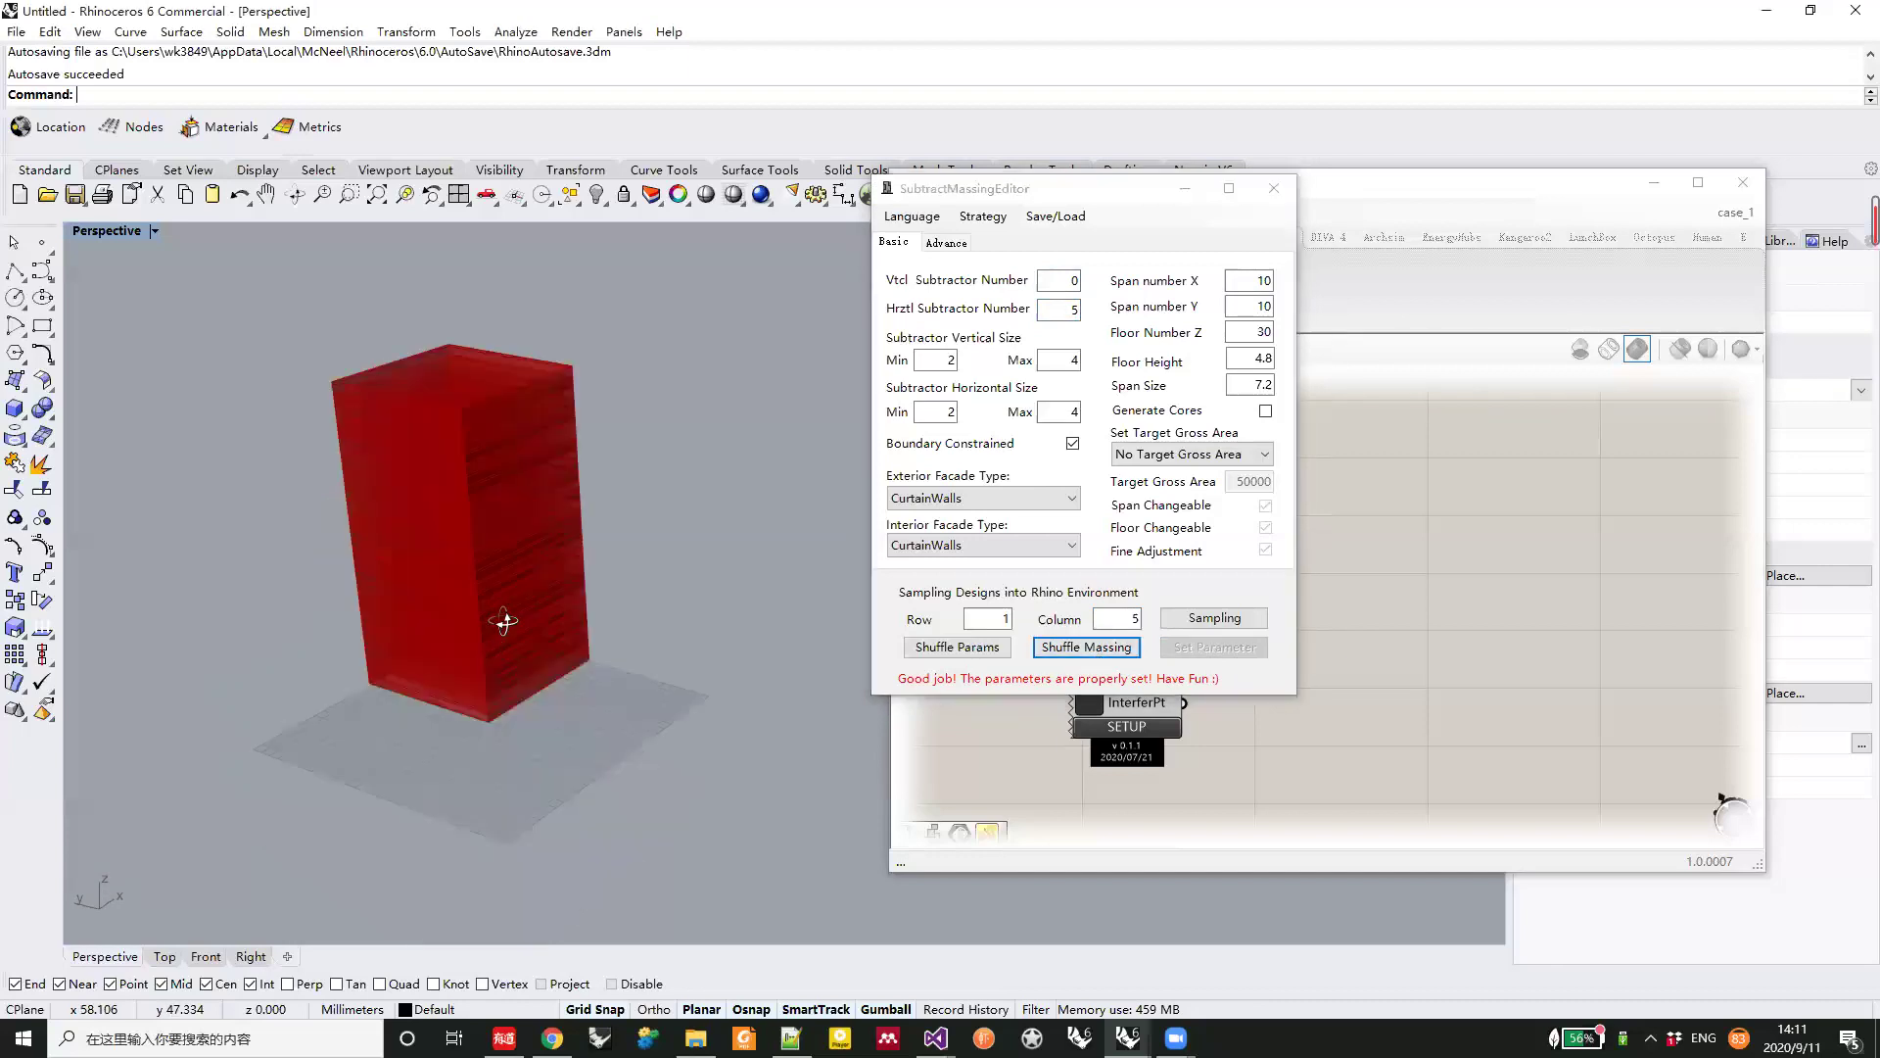
# Shuffle the horizontally subtracted tower massing twice and inspect the cut-out volumes from different angles
pyautogui.click(1103, 648)
pyautogui.moveTo(441, 641); pyautogui.dragTo(627, 578, button='right')
pyautogui.click(1100, 646)
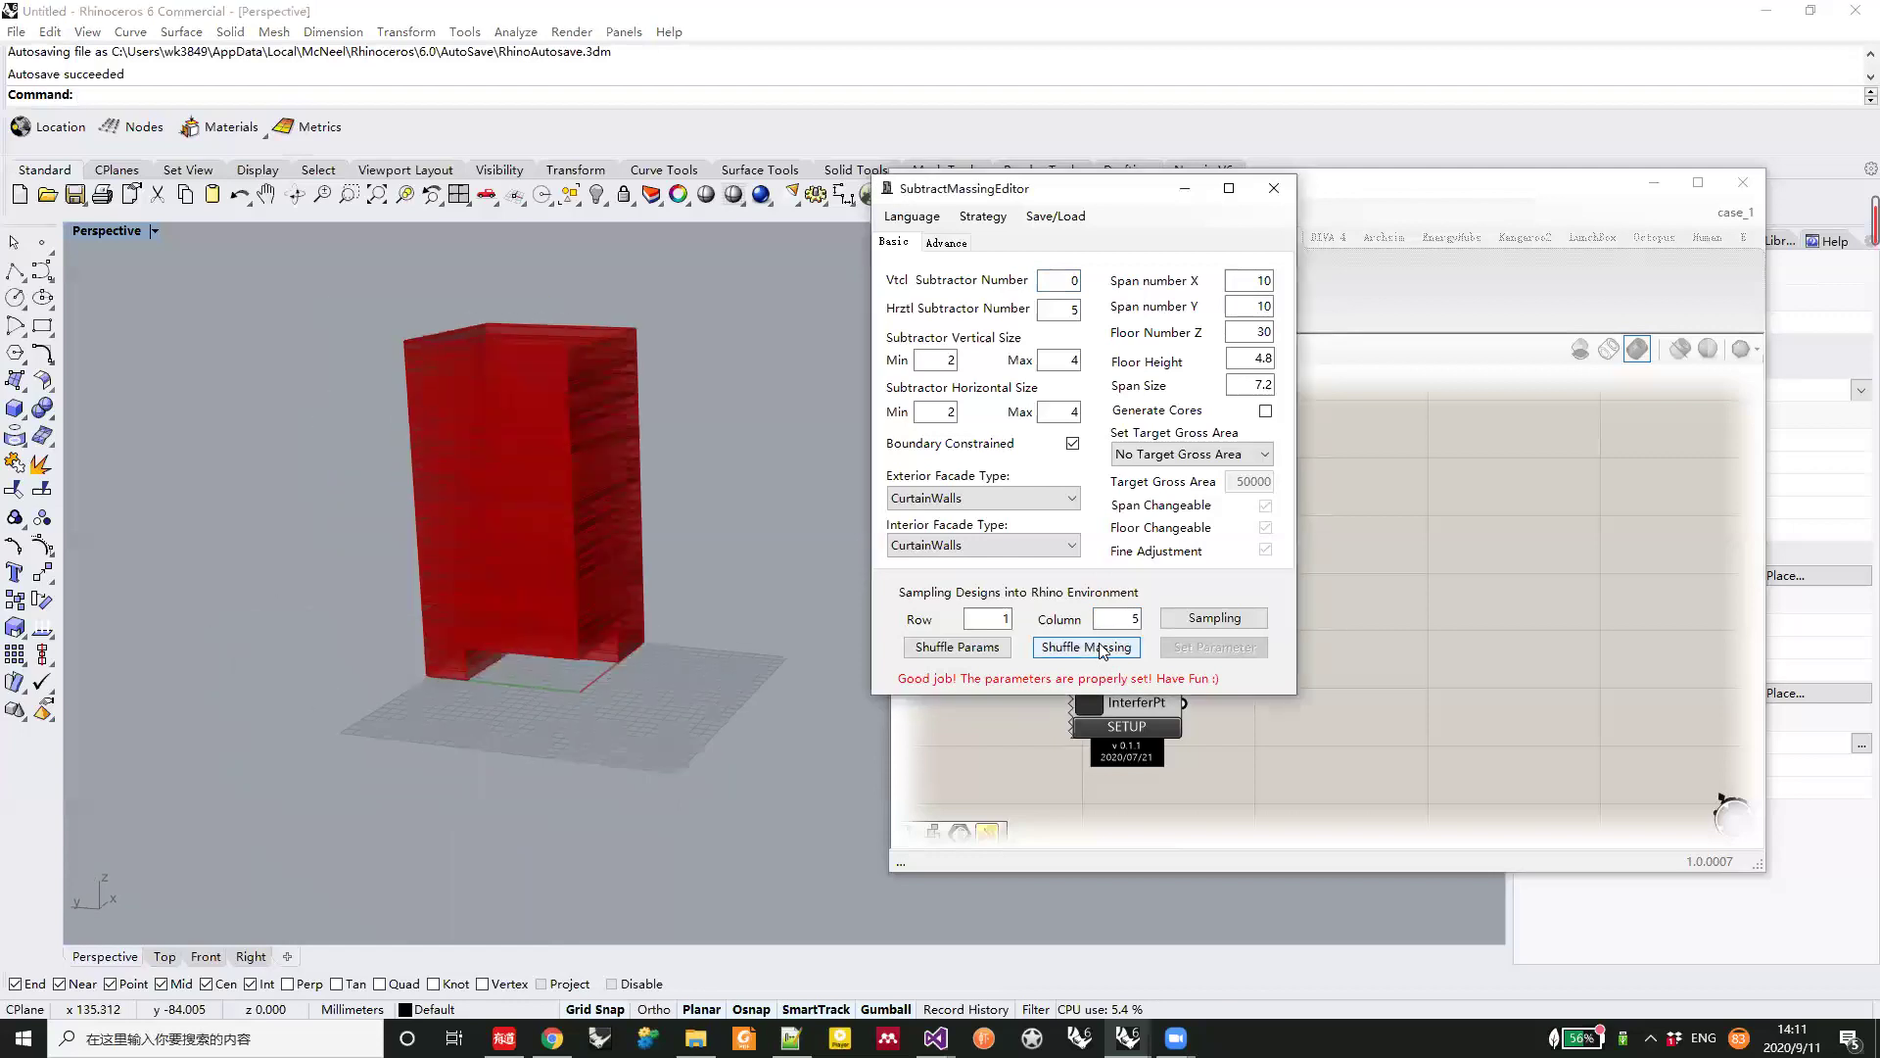
pyautogui.moveTo(689, 575); pyautogui.dragTo(443, 607, button='right')
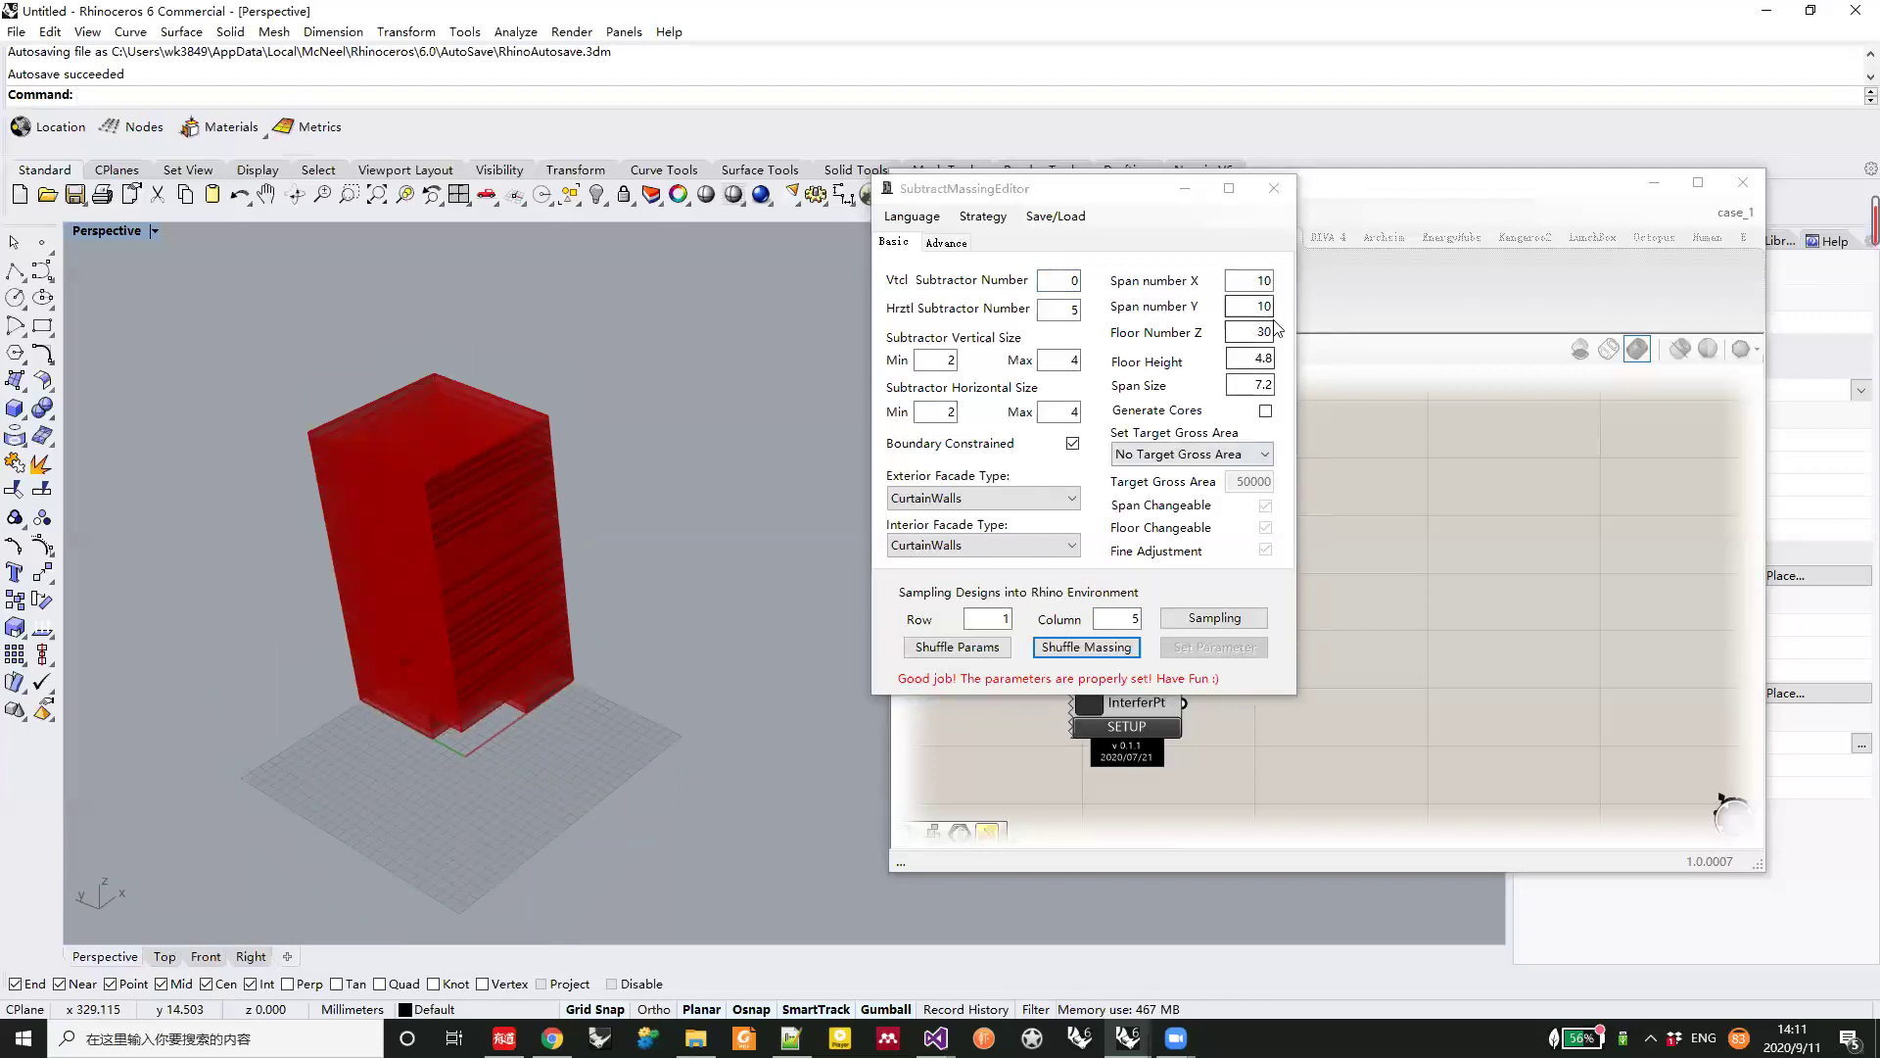
# Set the floor number Z to 10 and the span number X to 20, apply the parameters and shuffle the massing
pyautogui.moveTo(1274, 334); pyautogui.dragTo(1238, 282)
pyautogui.write('10')
pyautogui.write('20')
pyautogui.click(1215, 646)
pyautogui.click(1086, 646)
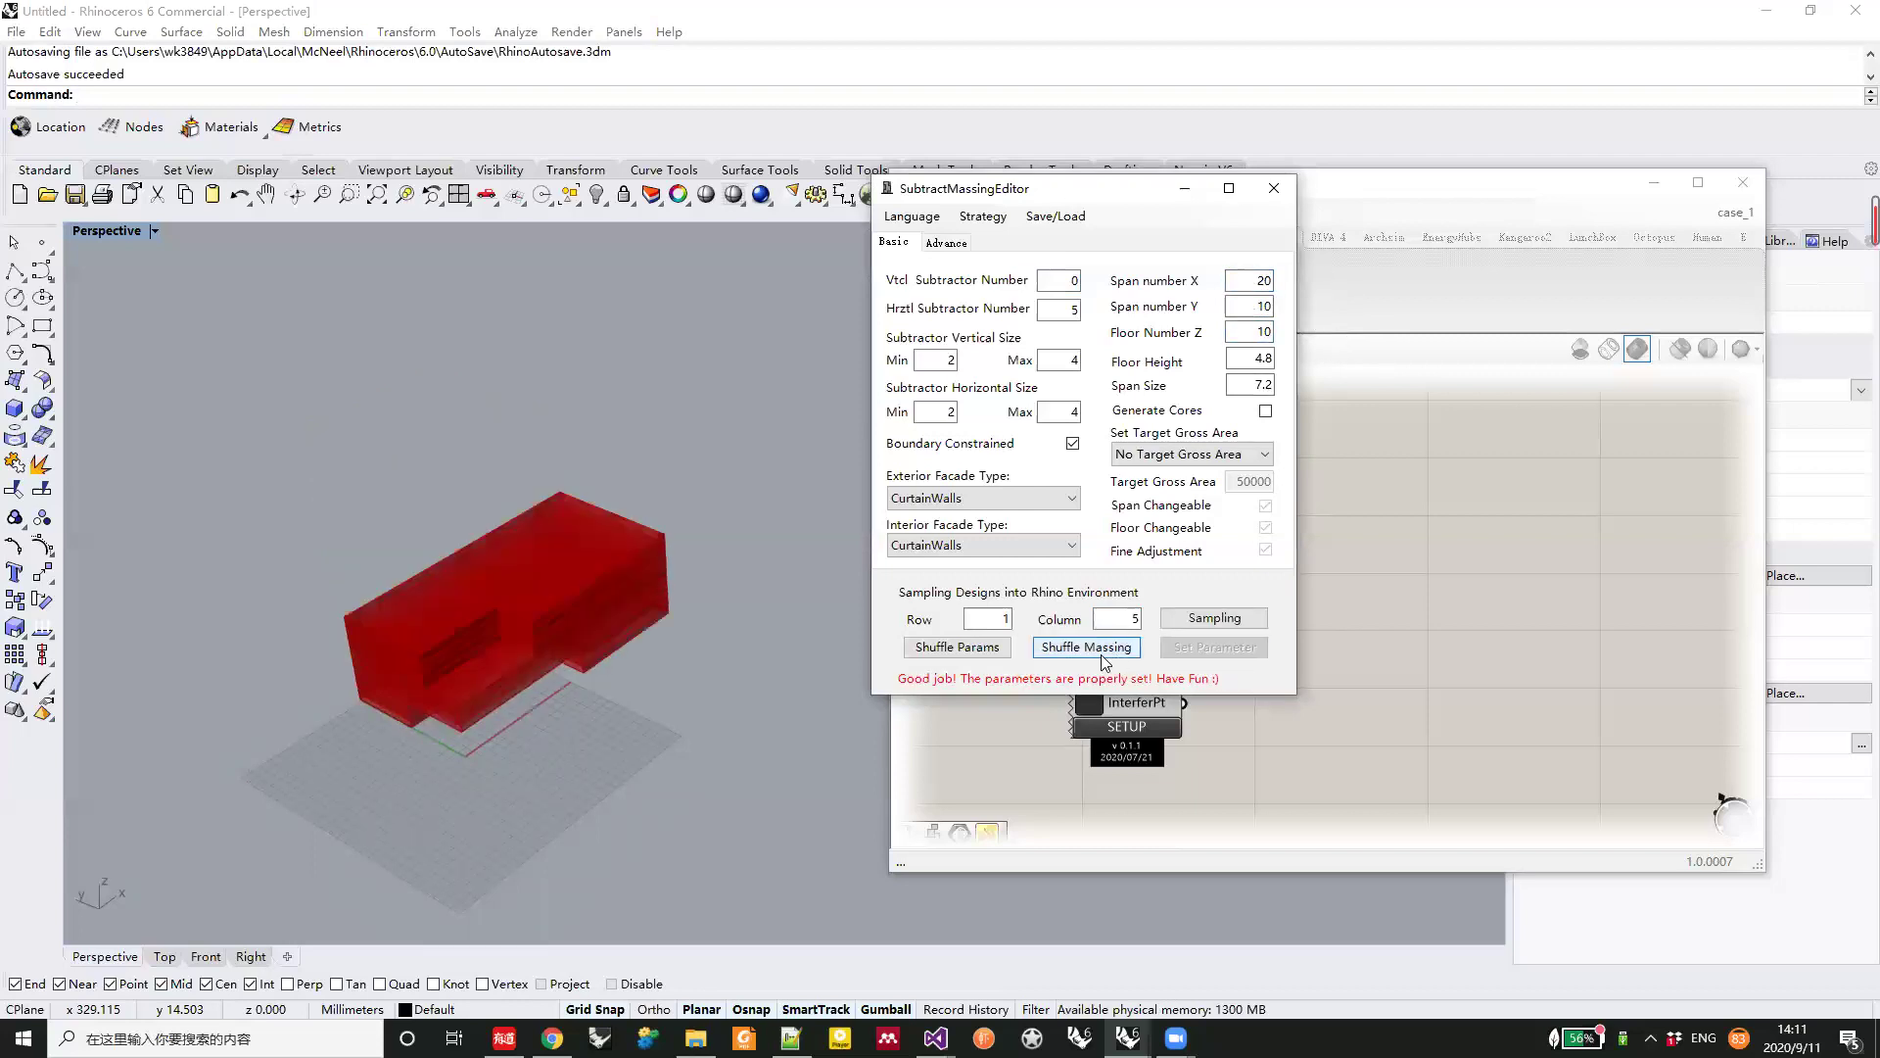
# Set the horizontal subtractor number to 0 and the vertical subtractor number to 5, and apply the parameters
pyautogui.moveTo(1077, 310); pyautogui.dragTo(1044, 309)
pyautogui.write('0')
pyautogui.doubleClick(1067, 280)
pyautogui.write('5')
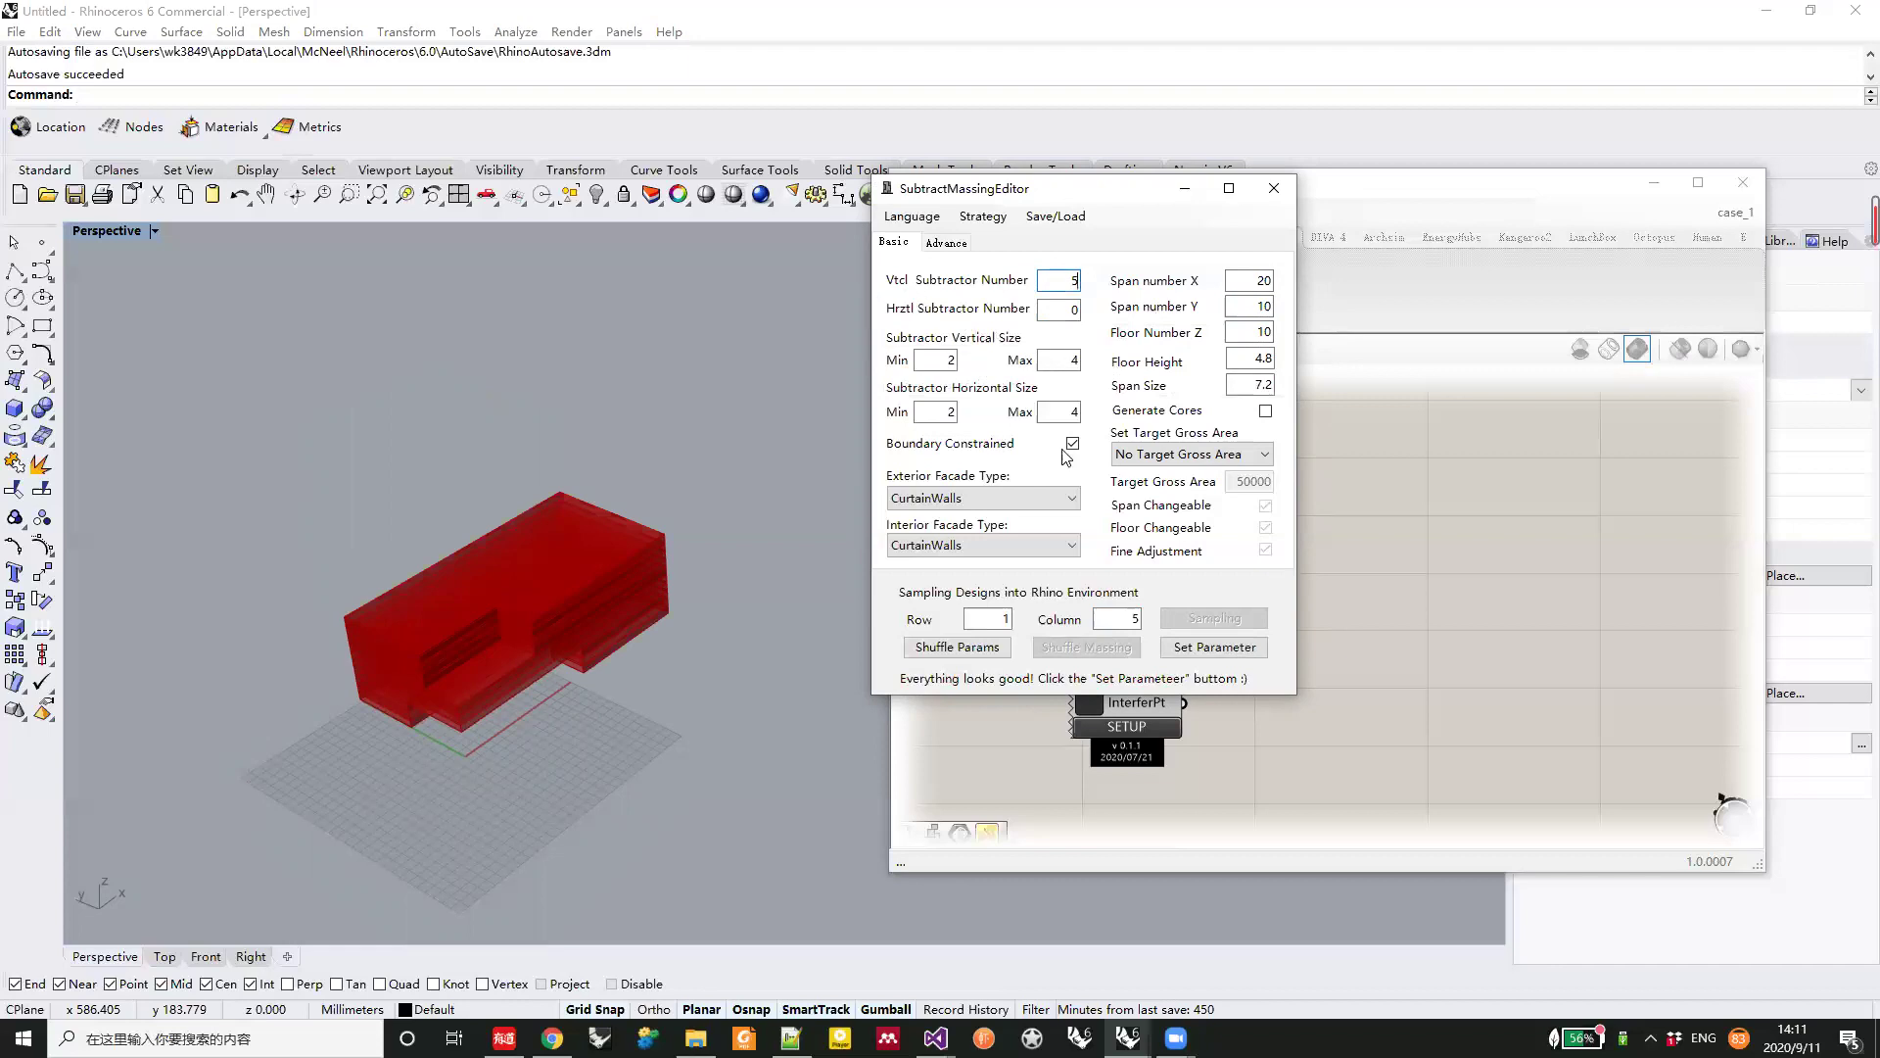
pyautogui.click(1238, 657)
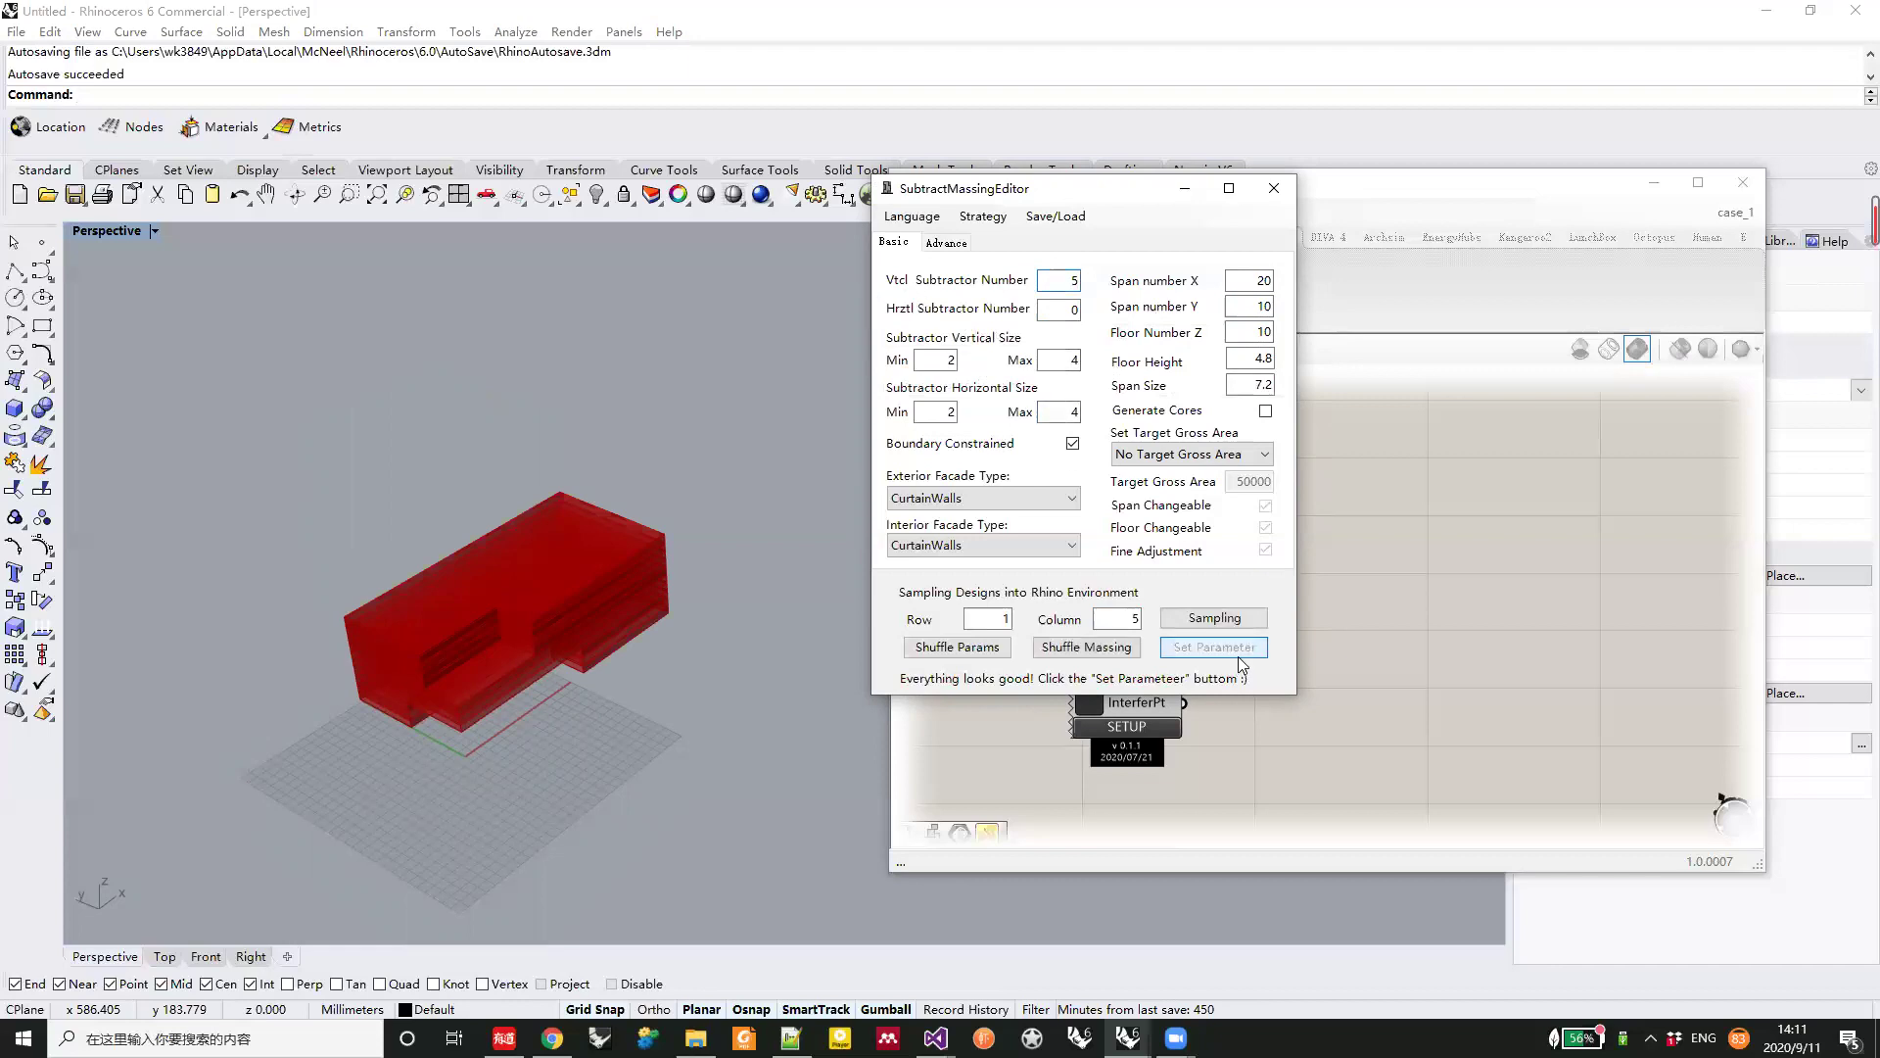
# Shuffle the massing several times to generate vertical-subtractor variants and inspect the voids from above
pyautogui.click(1104, 647)
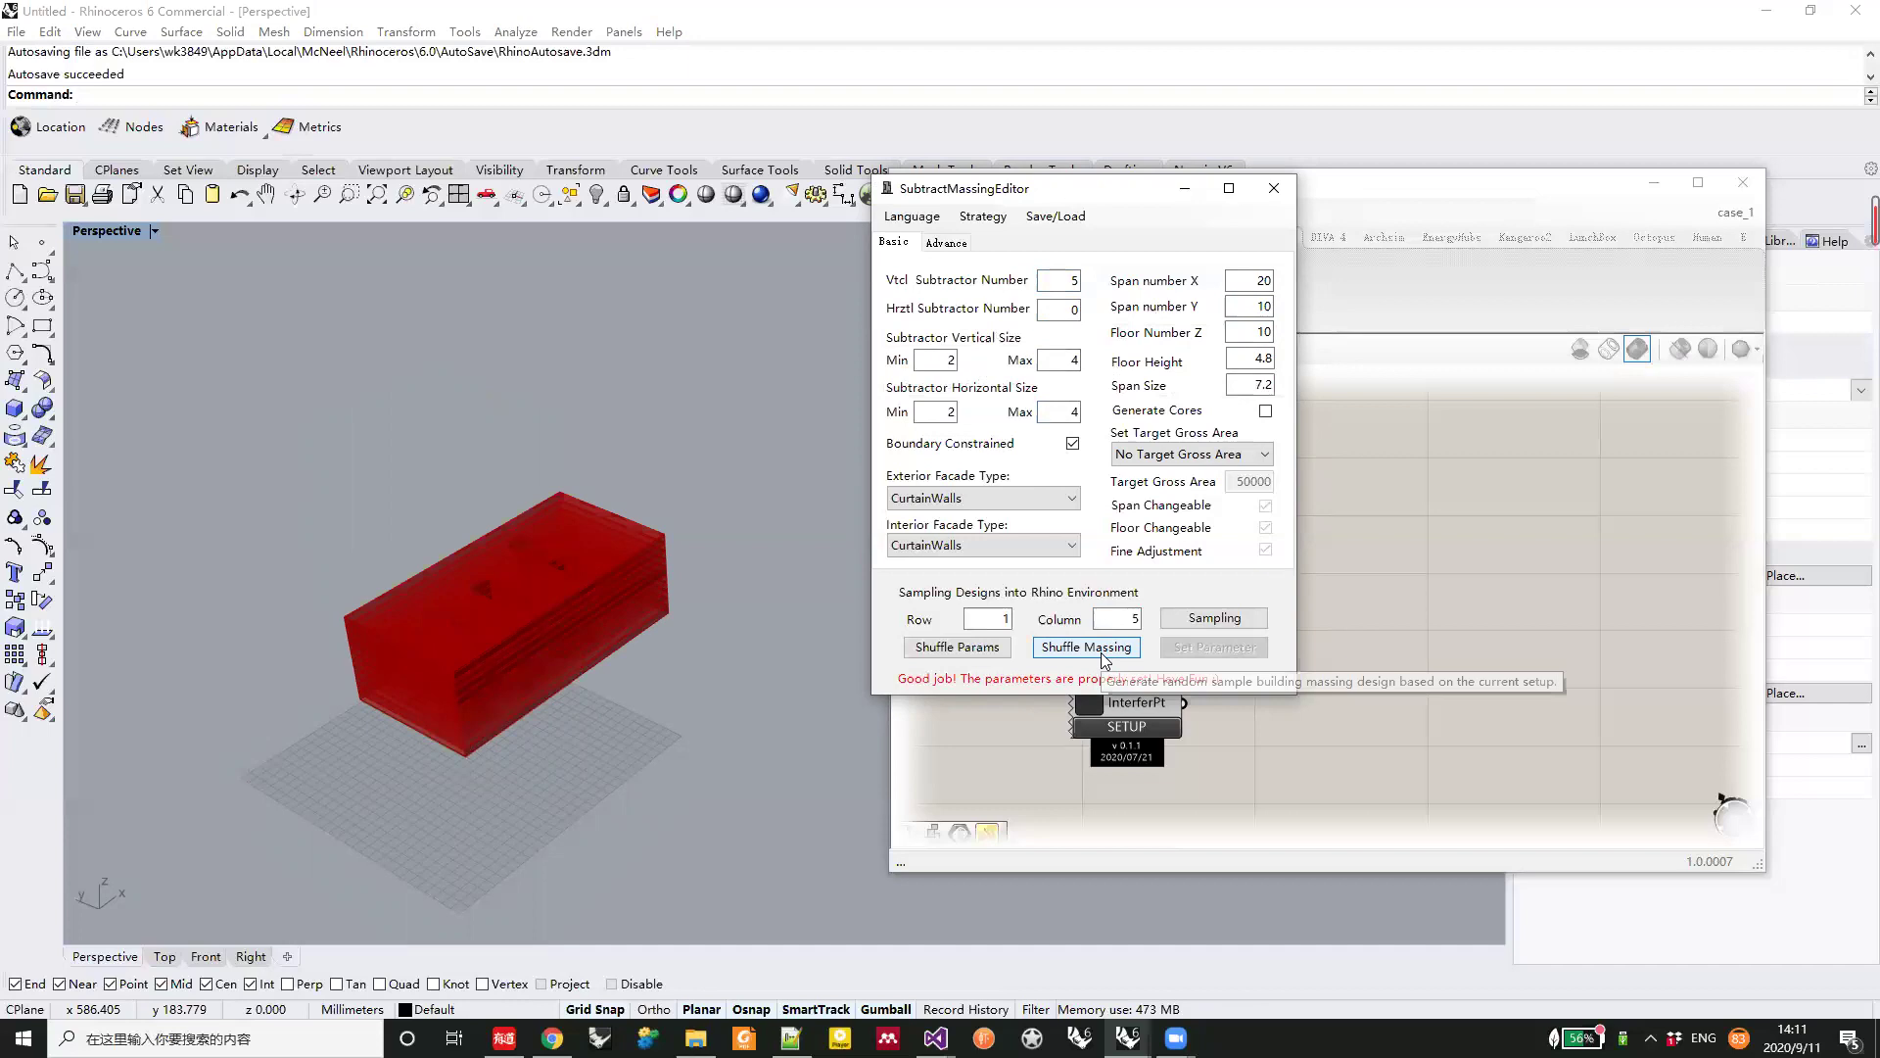
pyautogui.click(1104, 647)
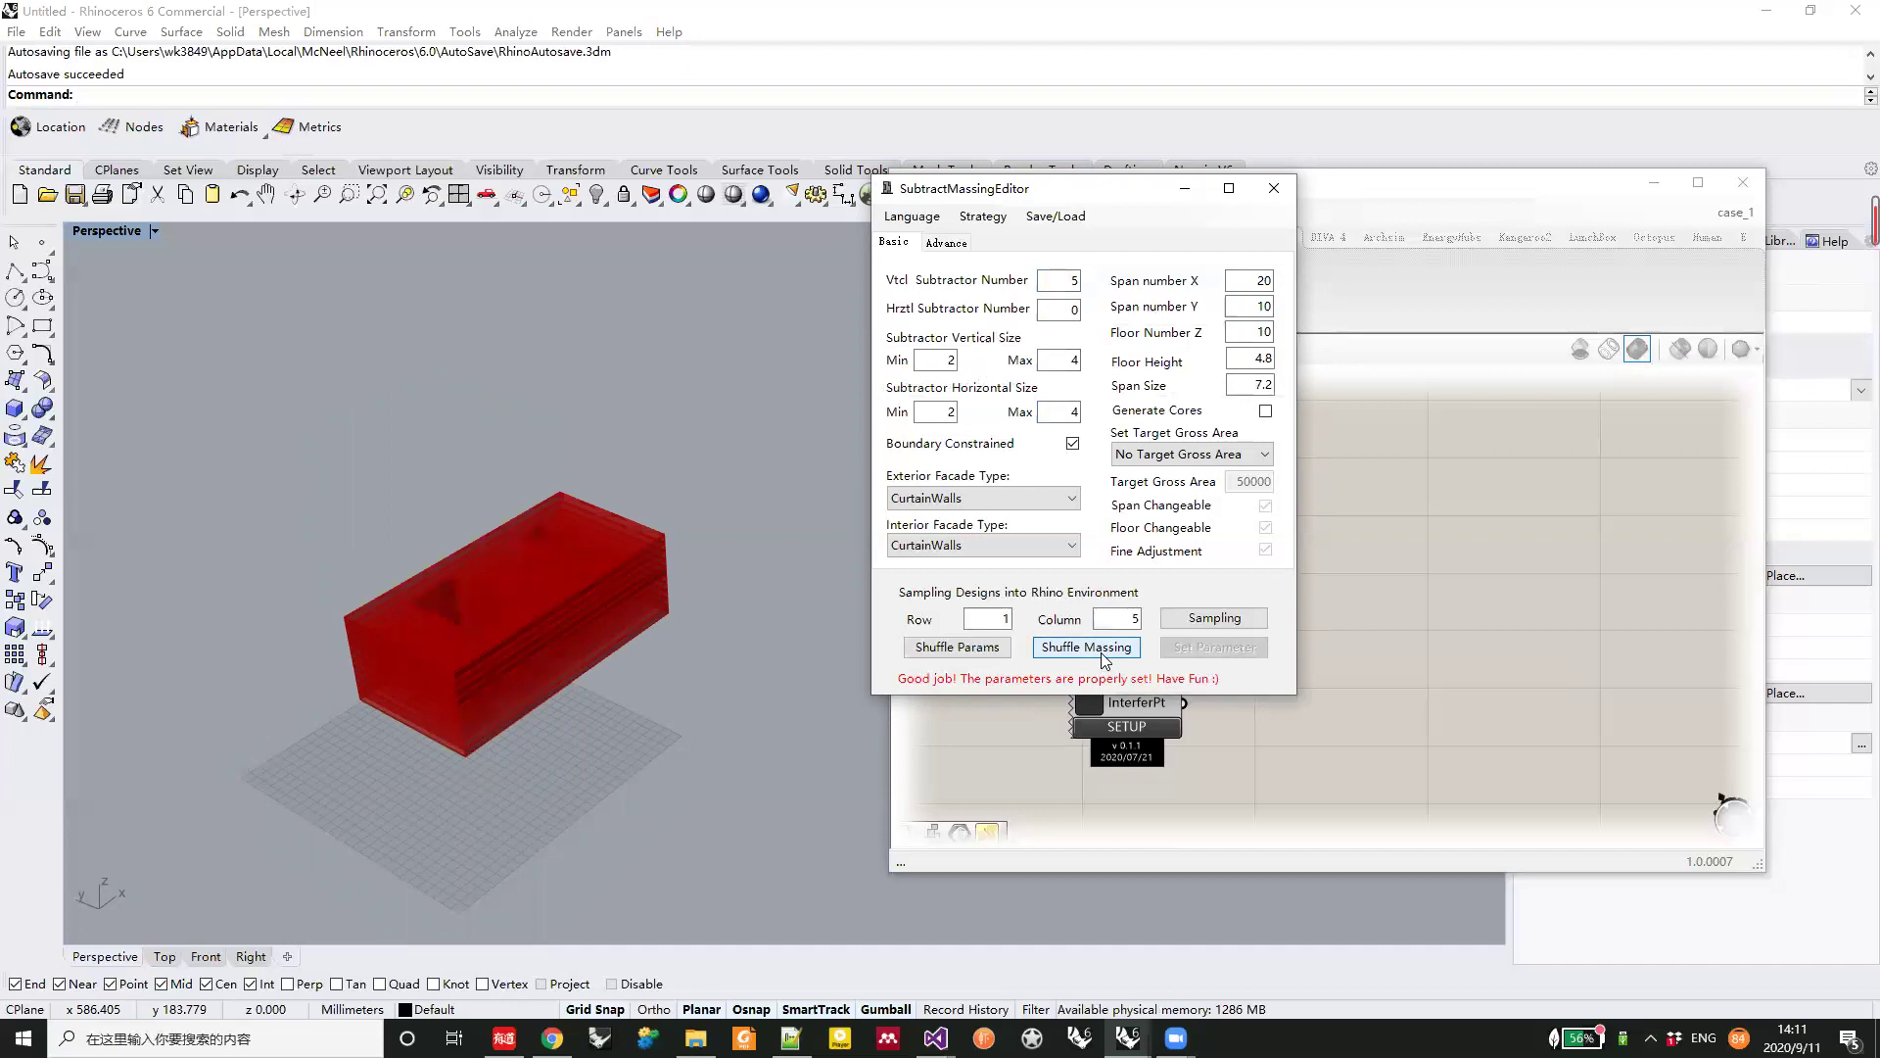
pyautogui.click(1104, 648)
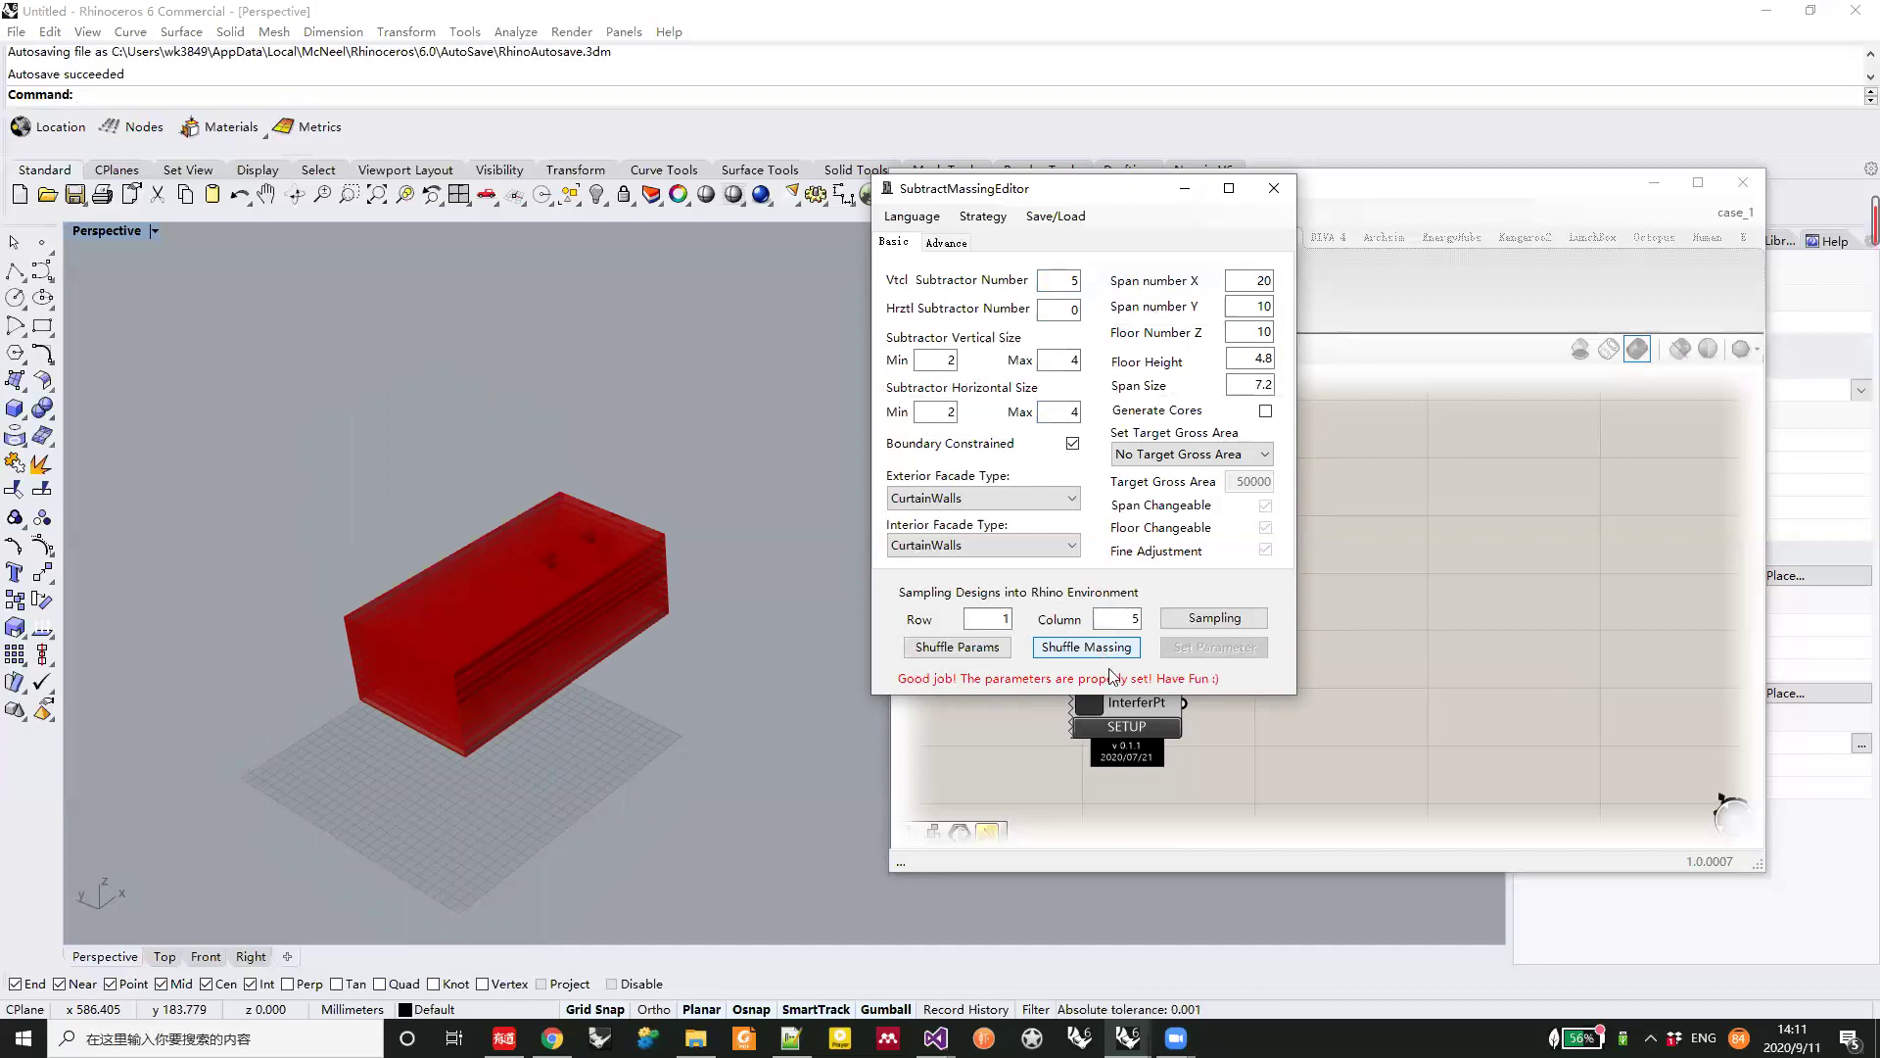
pyautogui.click(1112, 652)
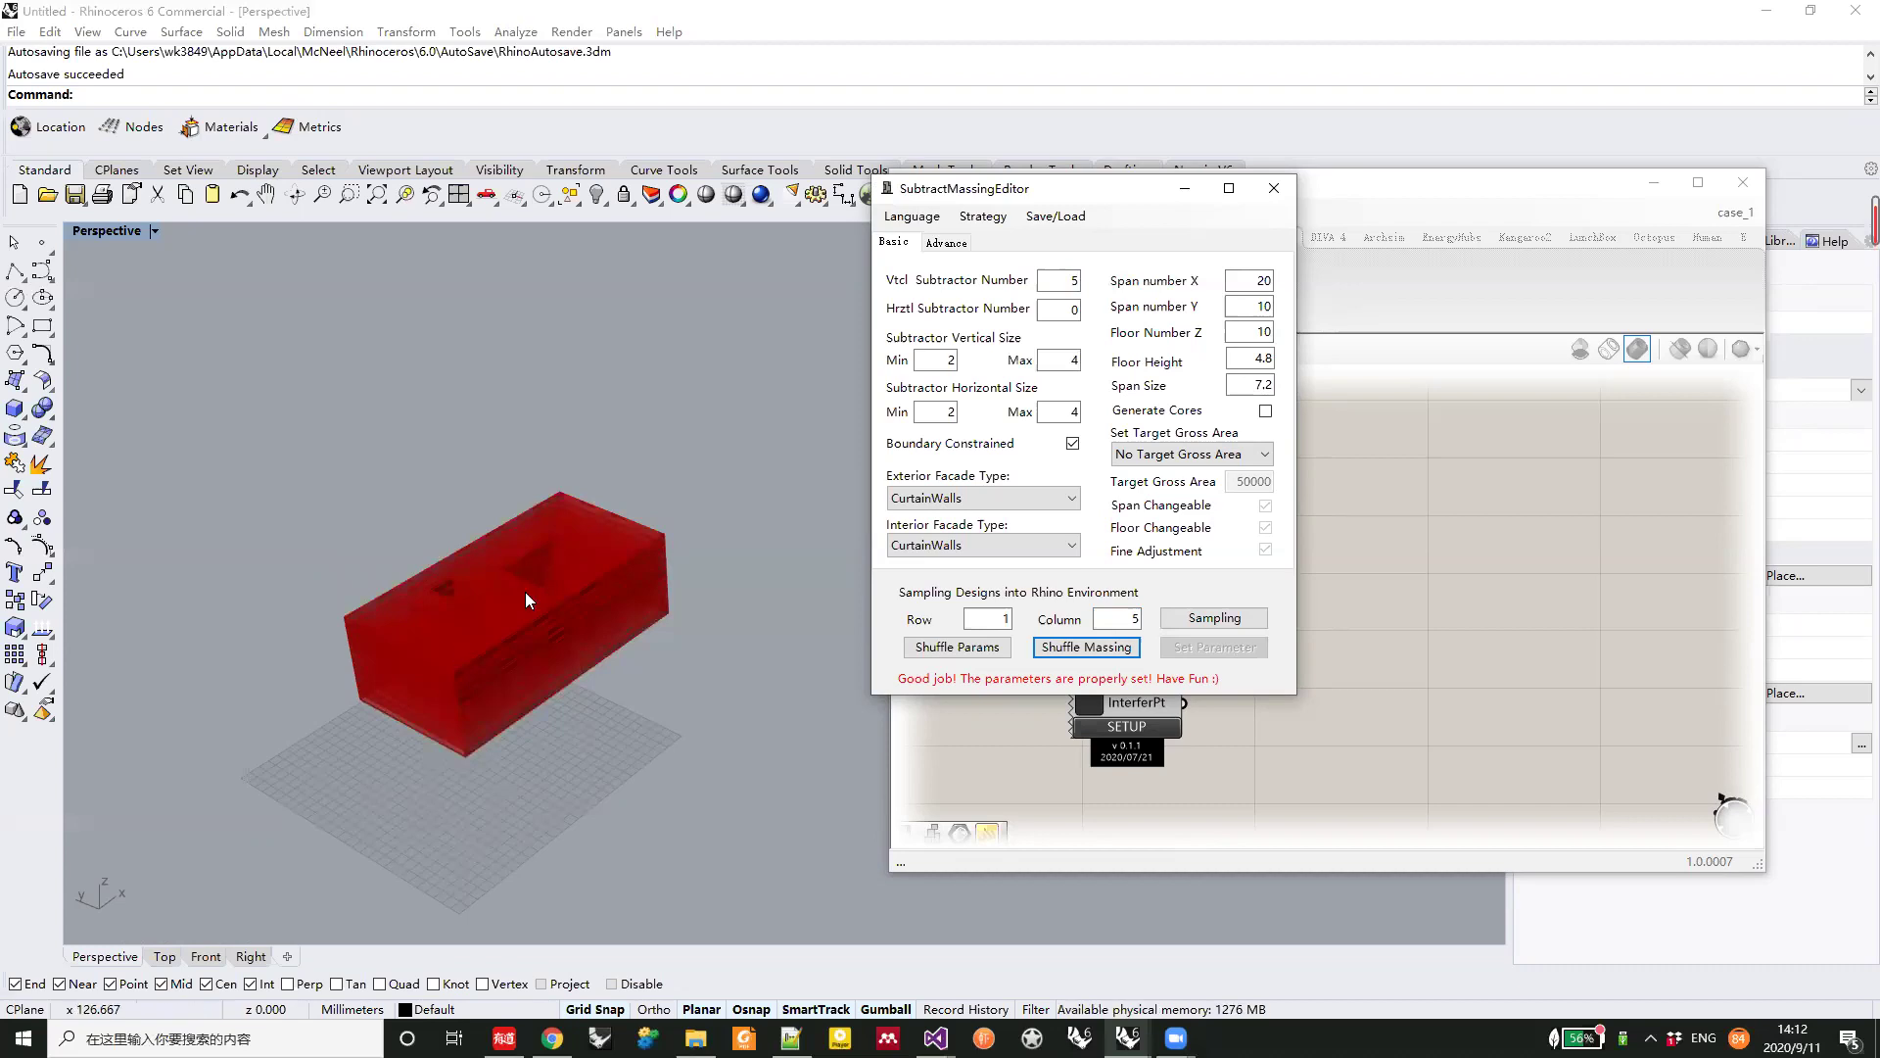
pyautogui.moveTo(525, 592); pyautogui.dragTo(566, 617, button='right')
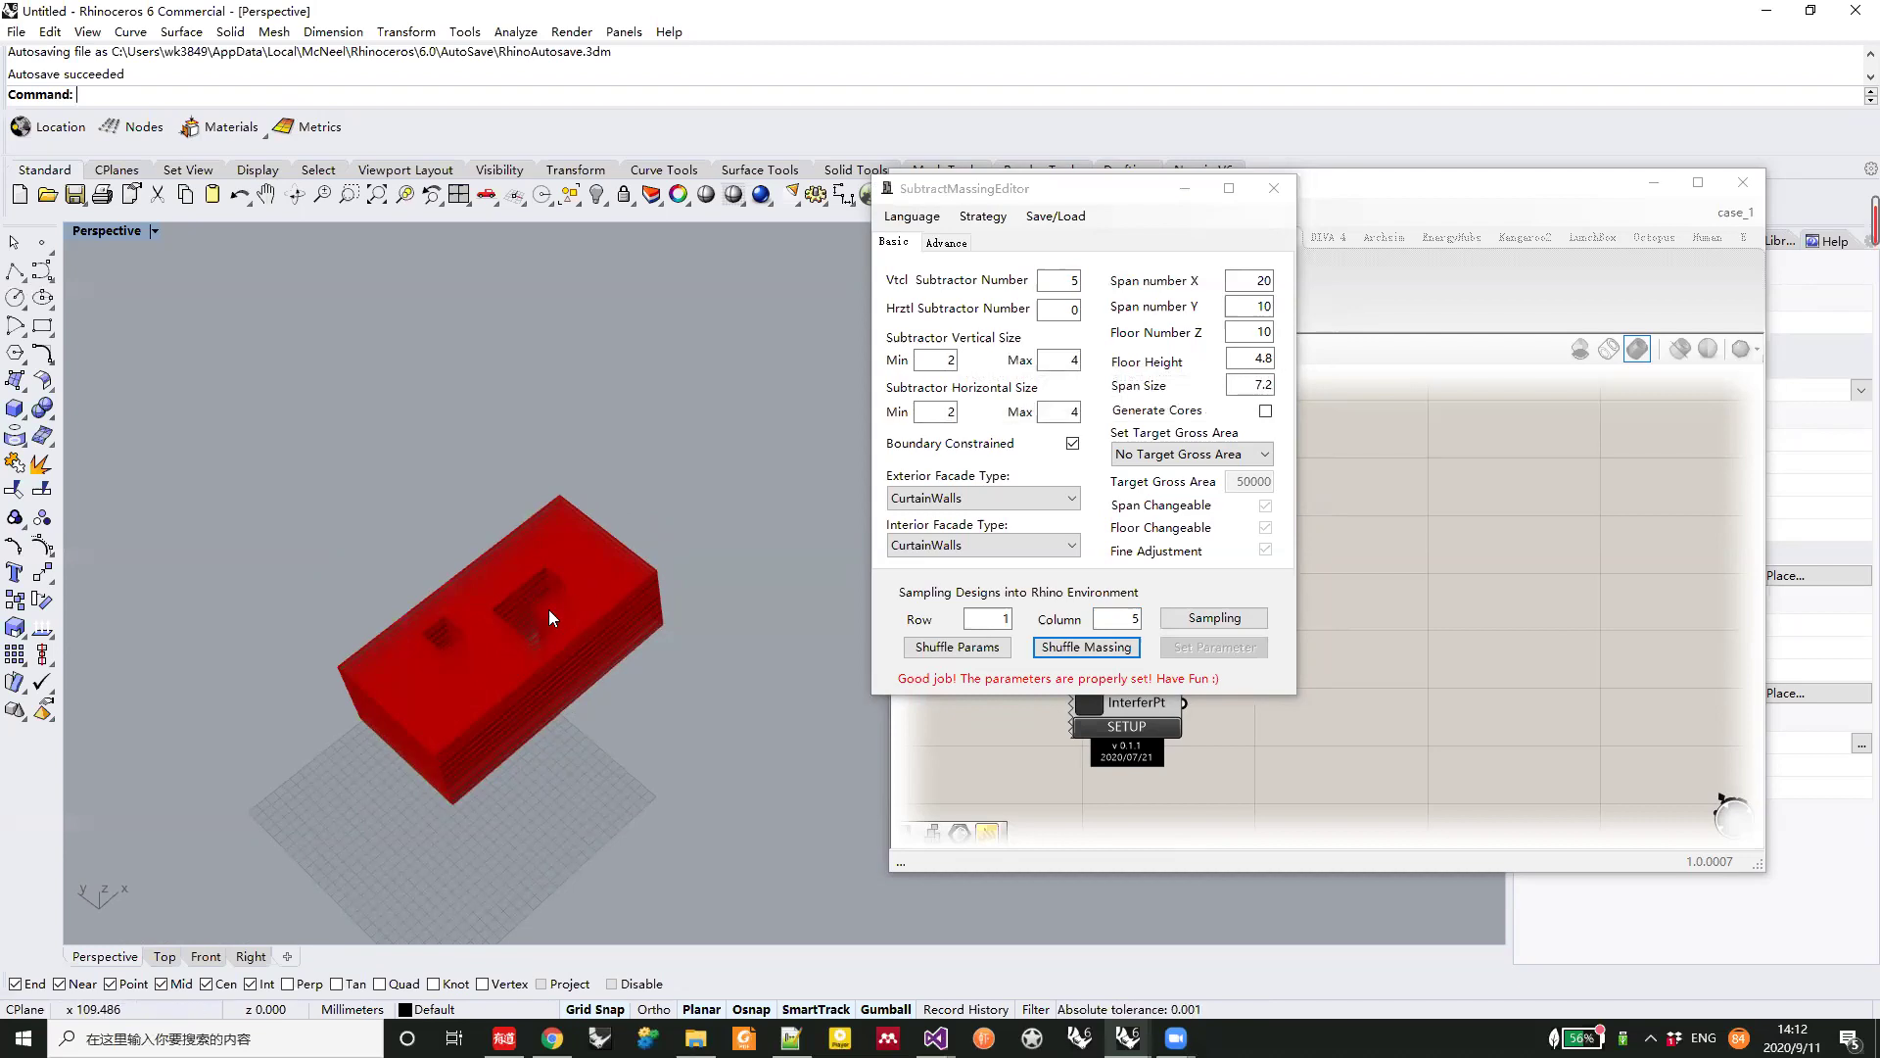
# Set the subtractor vertical size to a minimum of 3 and maximum of 5, apply it and shuffle the massing
pyautogui.moveTo(1062, 364); pyautogui.dragTo(1118, 360)
pyautogui.write('6')
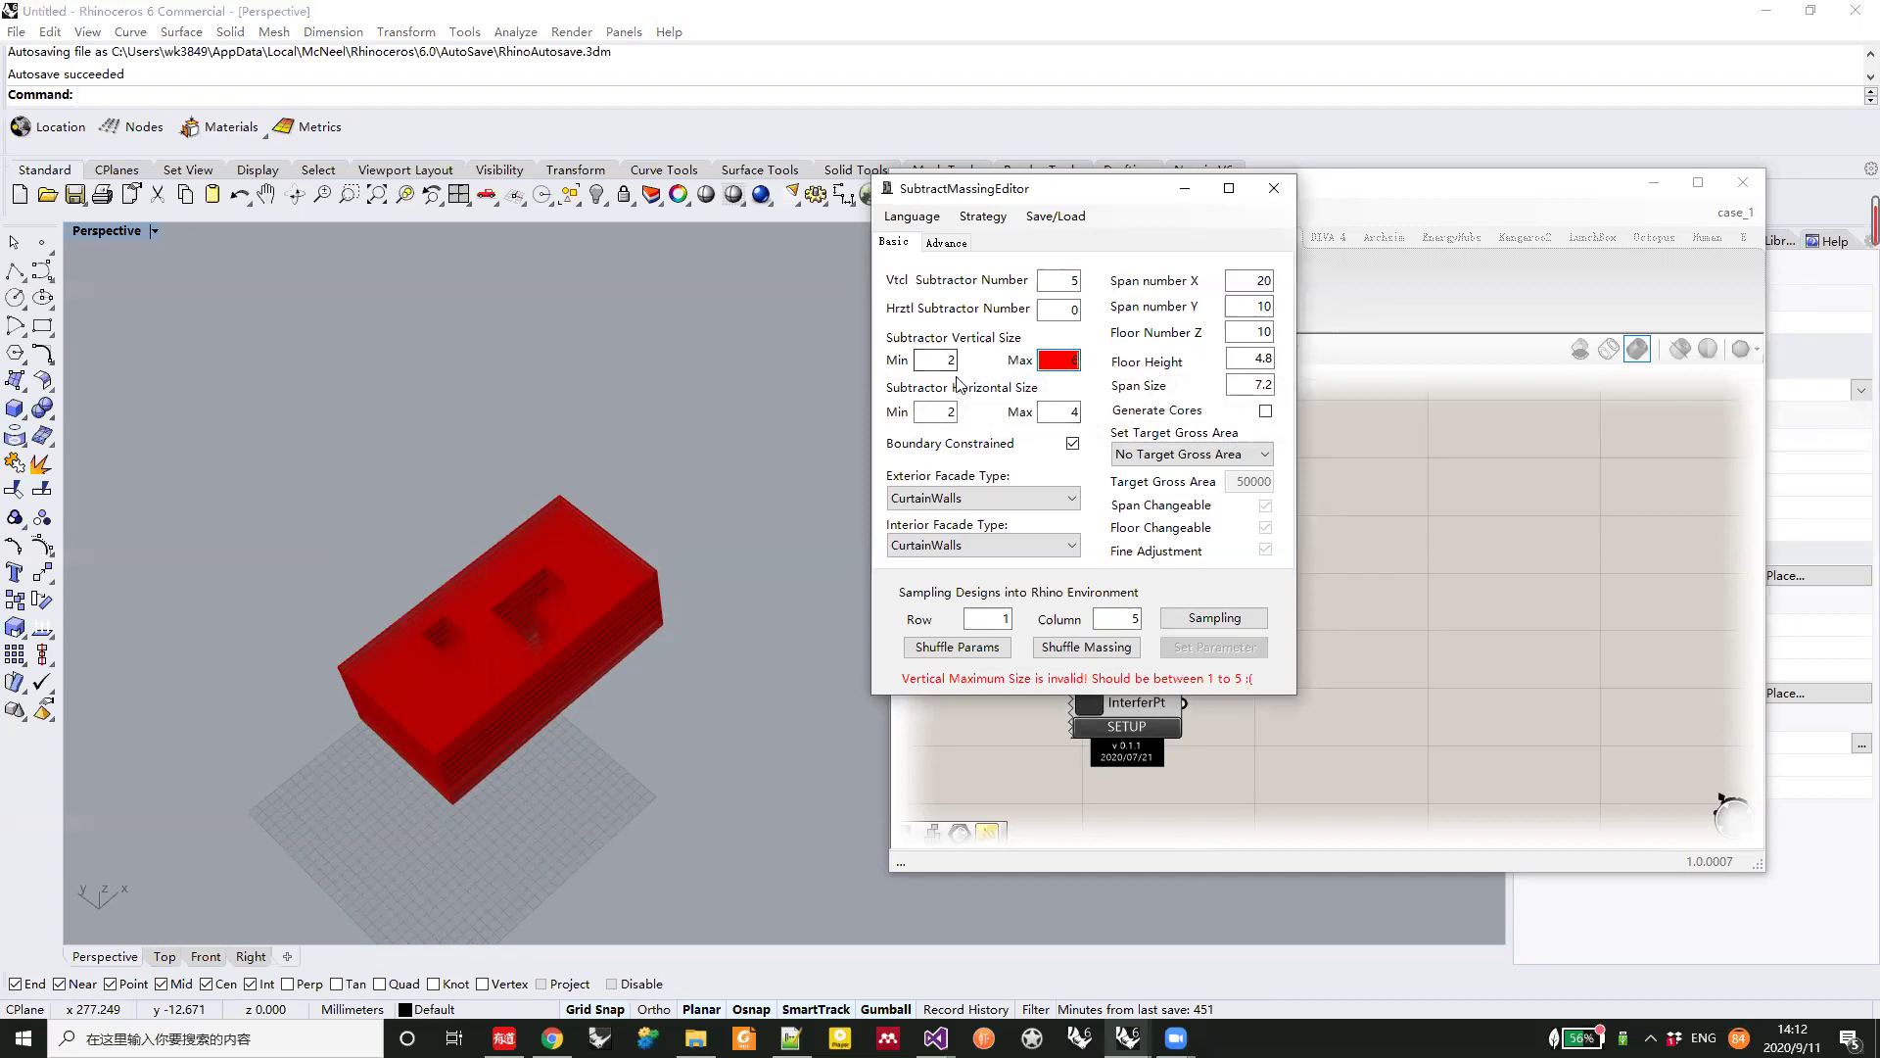
pyautogui.moveTo(938, 361); pyautogui.dragTo(1104, 360)
pyautogui.write('35')
pyautogui.click(1215, 647)
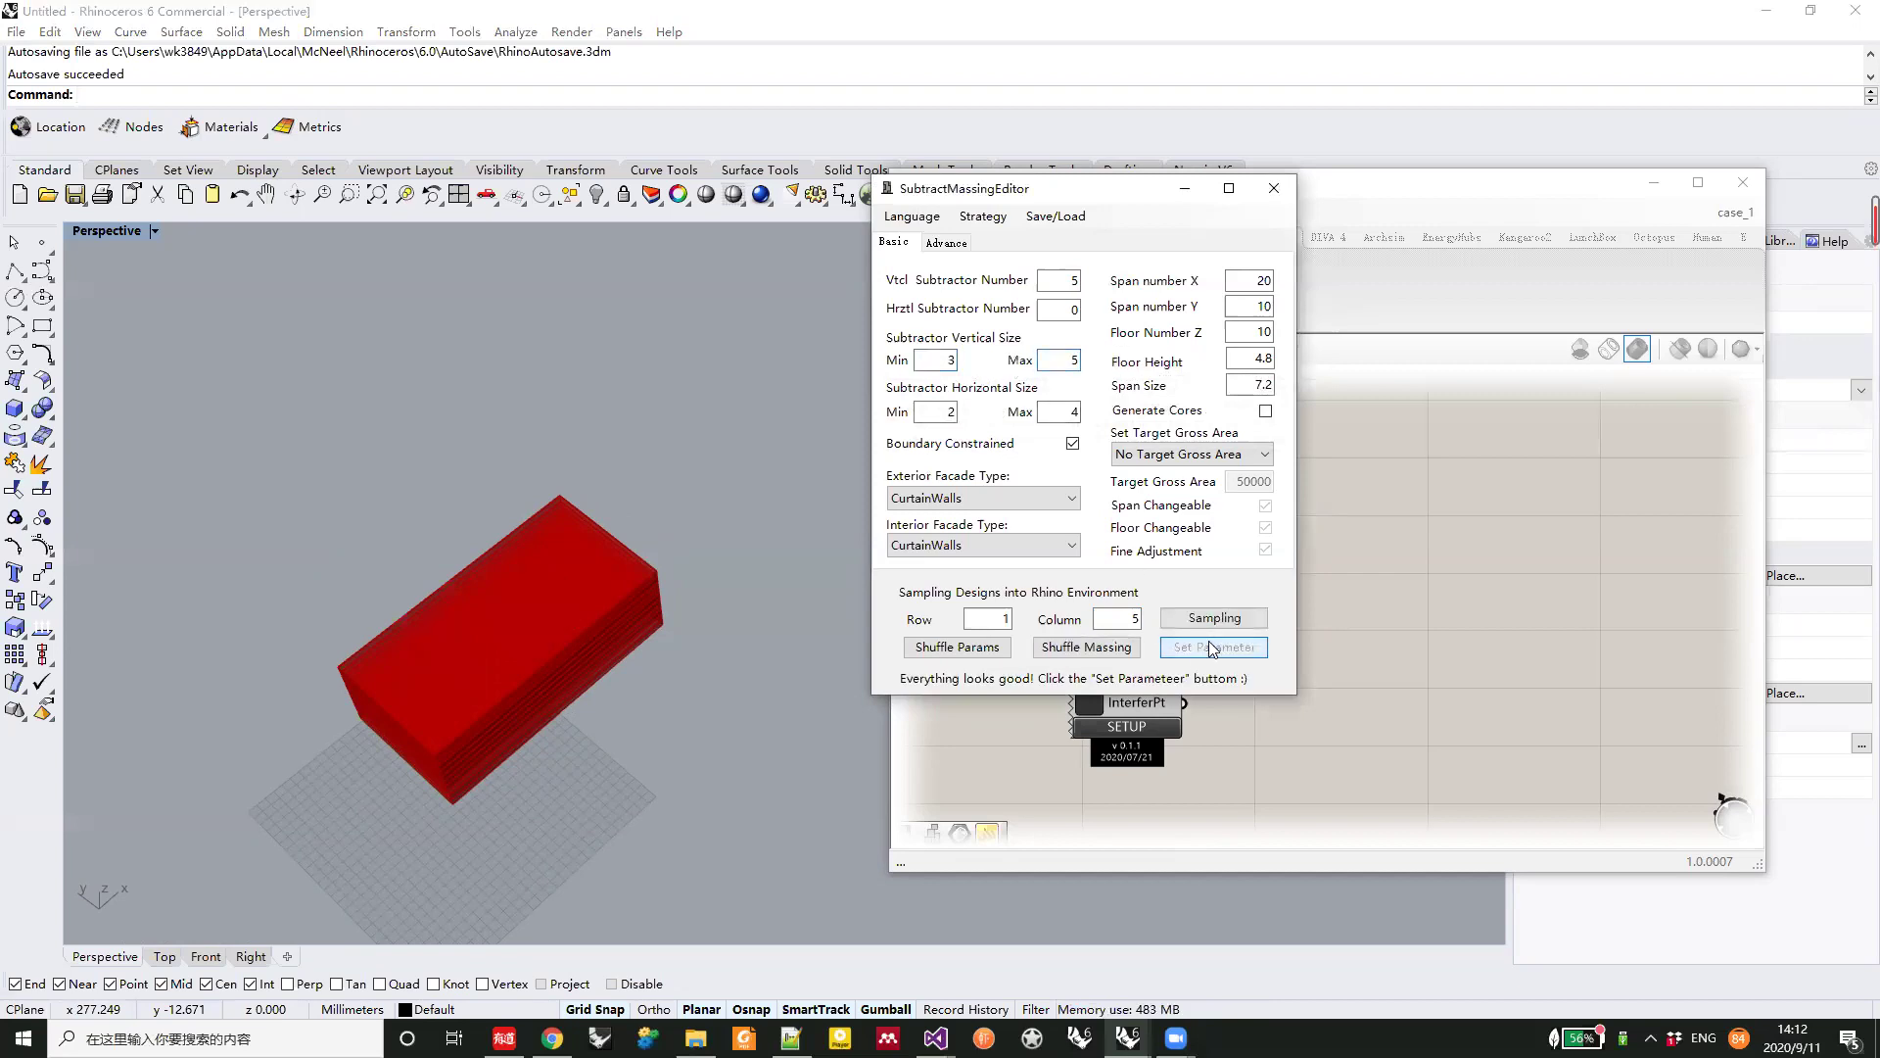
pyautogui.click(1105, 647)
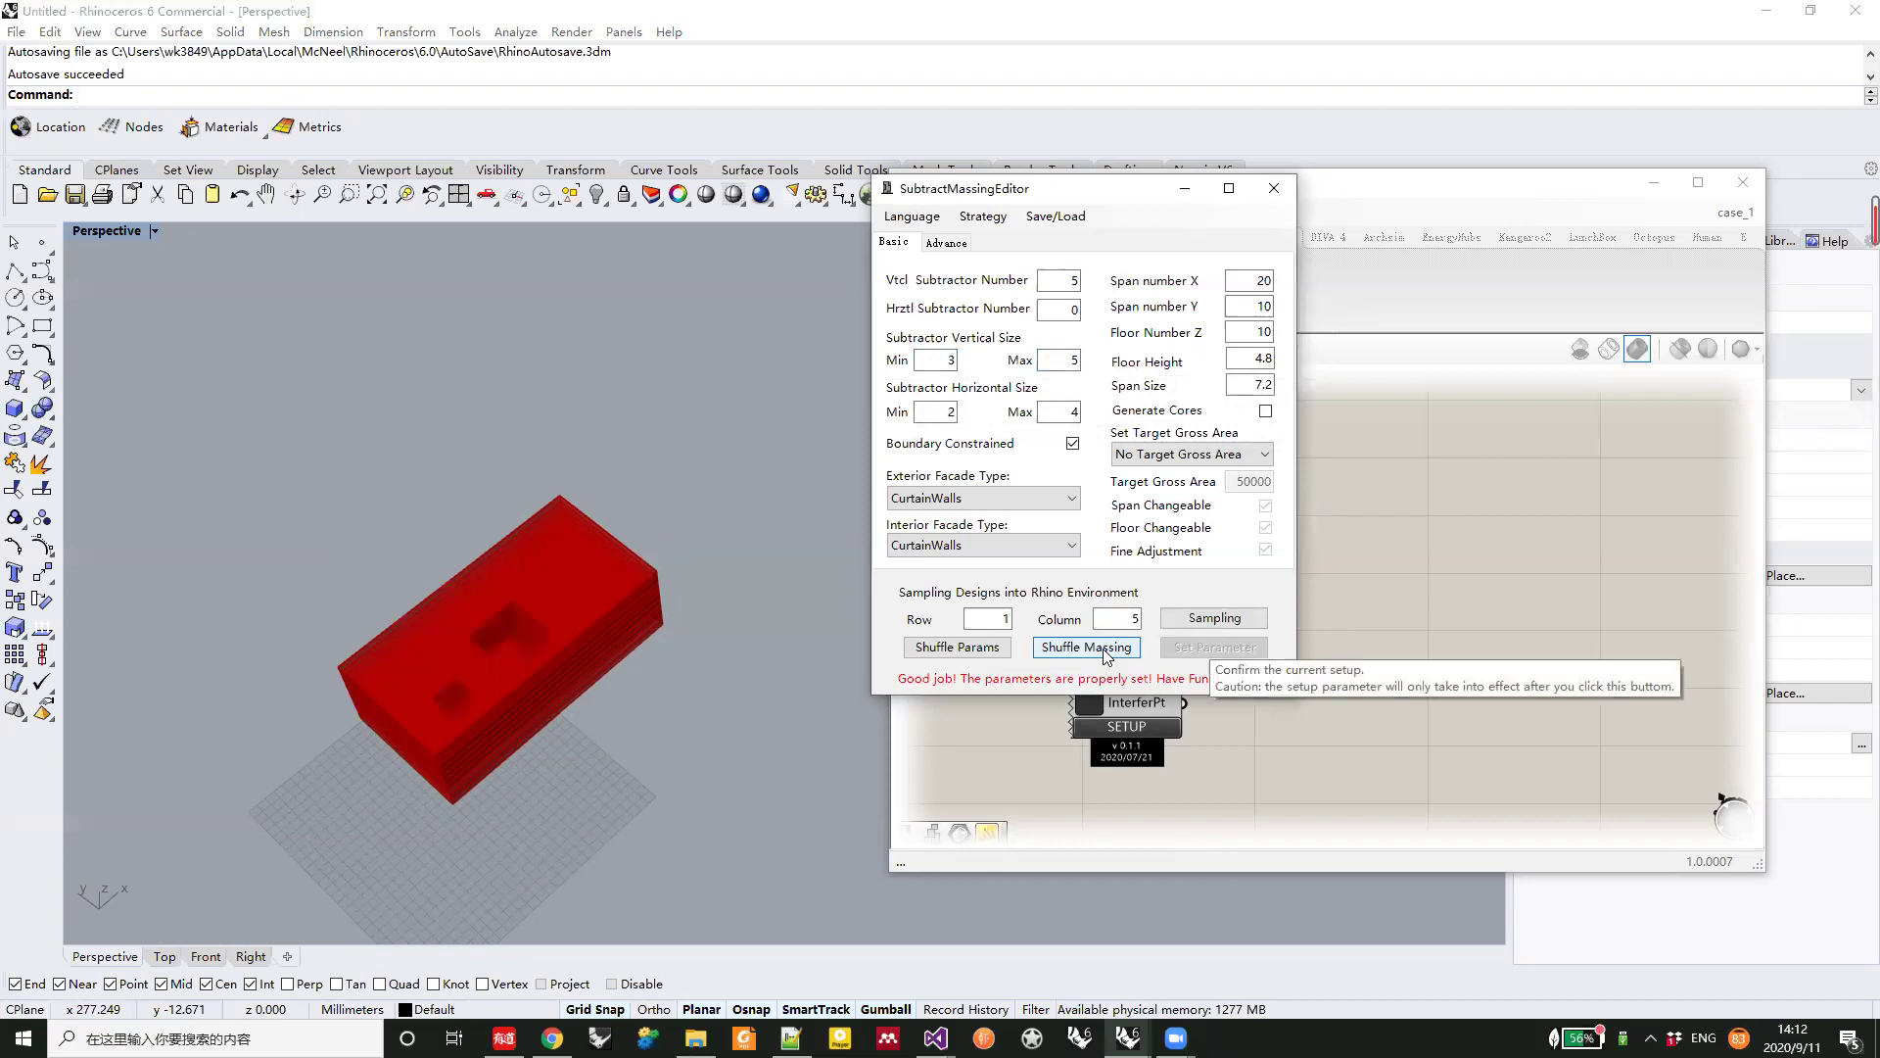
pyautogui.click(1105, 647)
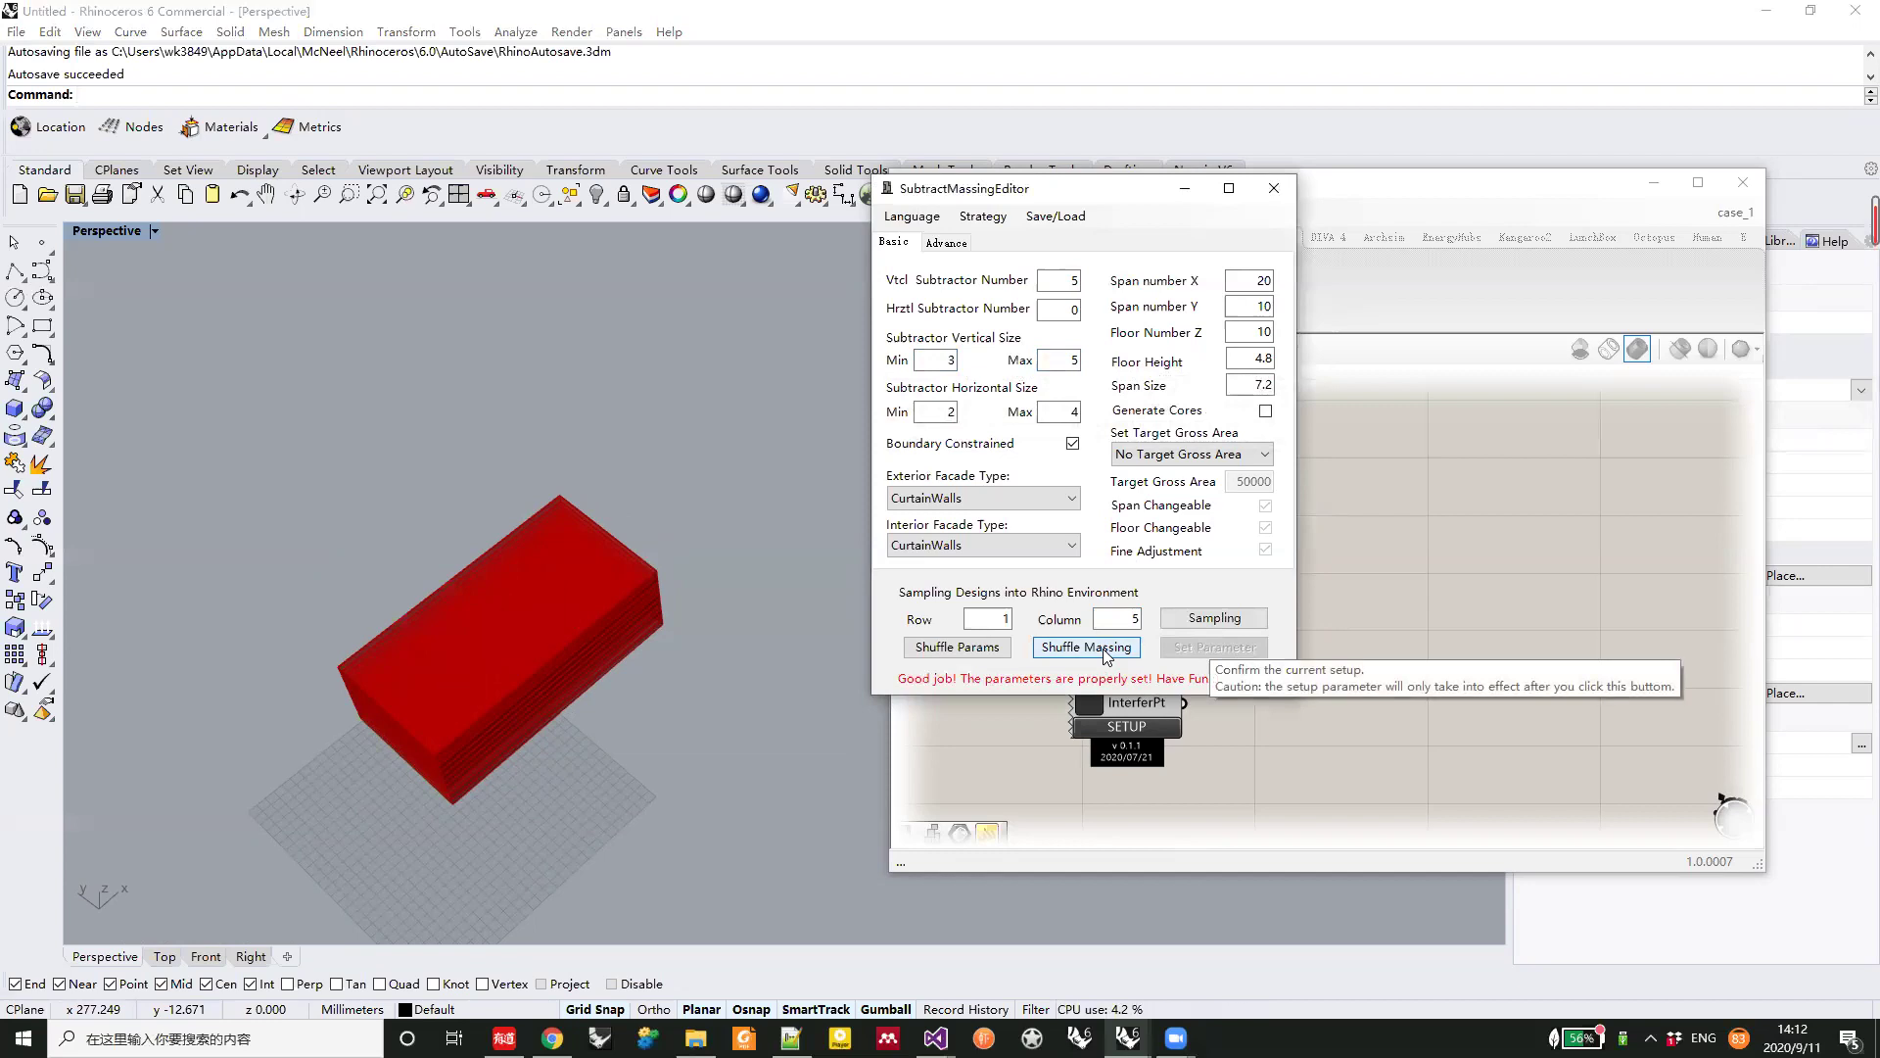
# Set the subtractor horizontal size to 3–6 and the vertical size to 2–4, apply the parameters and shuffle the massing
pyautogui.moveTo(933, 412); pyautogui.dragTo(1090, 378)
pyautogui.write('3')
pyautogui.press('Tab')
pyautogui.write('6')
pyautogui.write('4')
pyautogui.write('2')
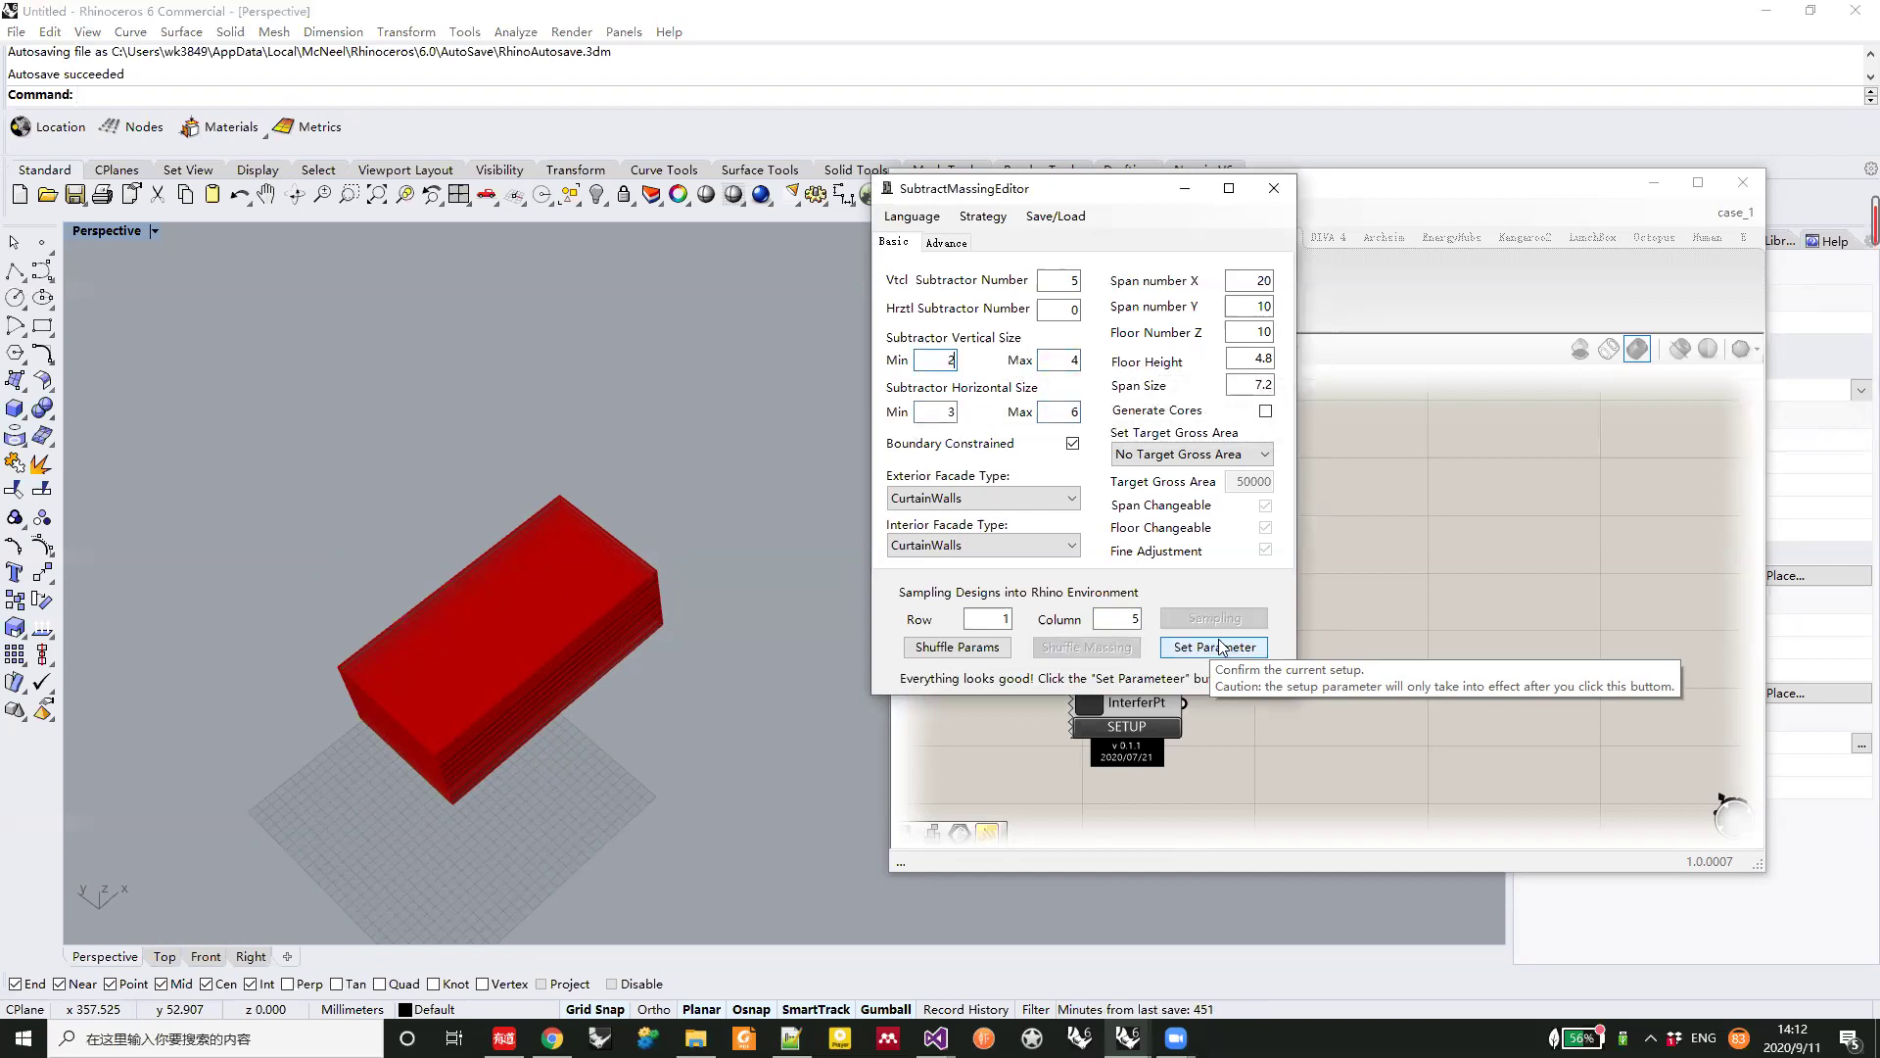
pyautogui.click(1214, 646)
pyautogui.click(1075, 648)
# Set the subtractor horizontal size to a minimum of 2 and maximum of 4, and apply the parameters
pyautogui.doubleClick(946, 411)
pyautogui.write('2')
pyautogui.press('Tab')
pyautogui.write('4')
pyautogui.click(1215, 643)
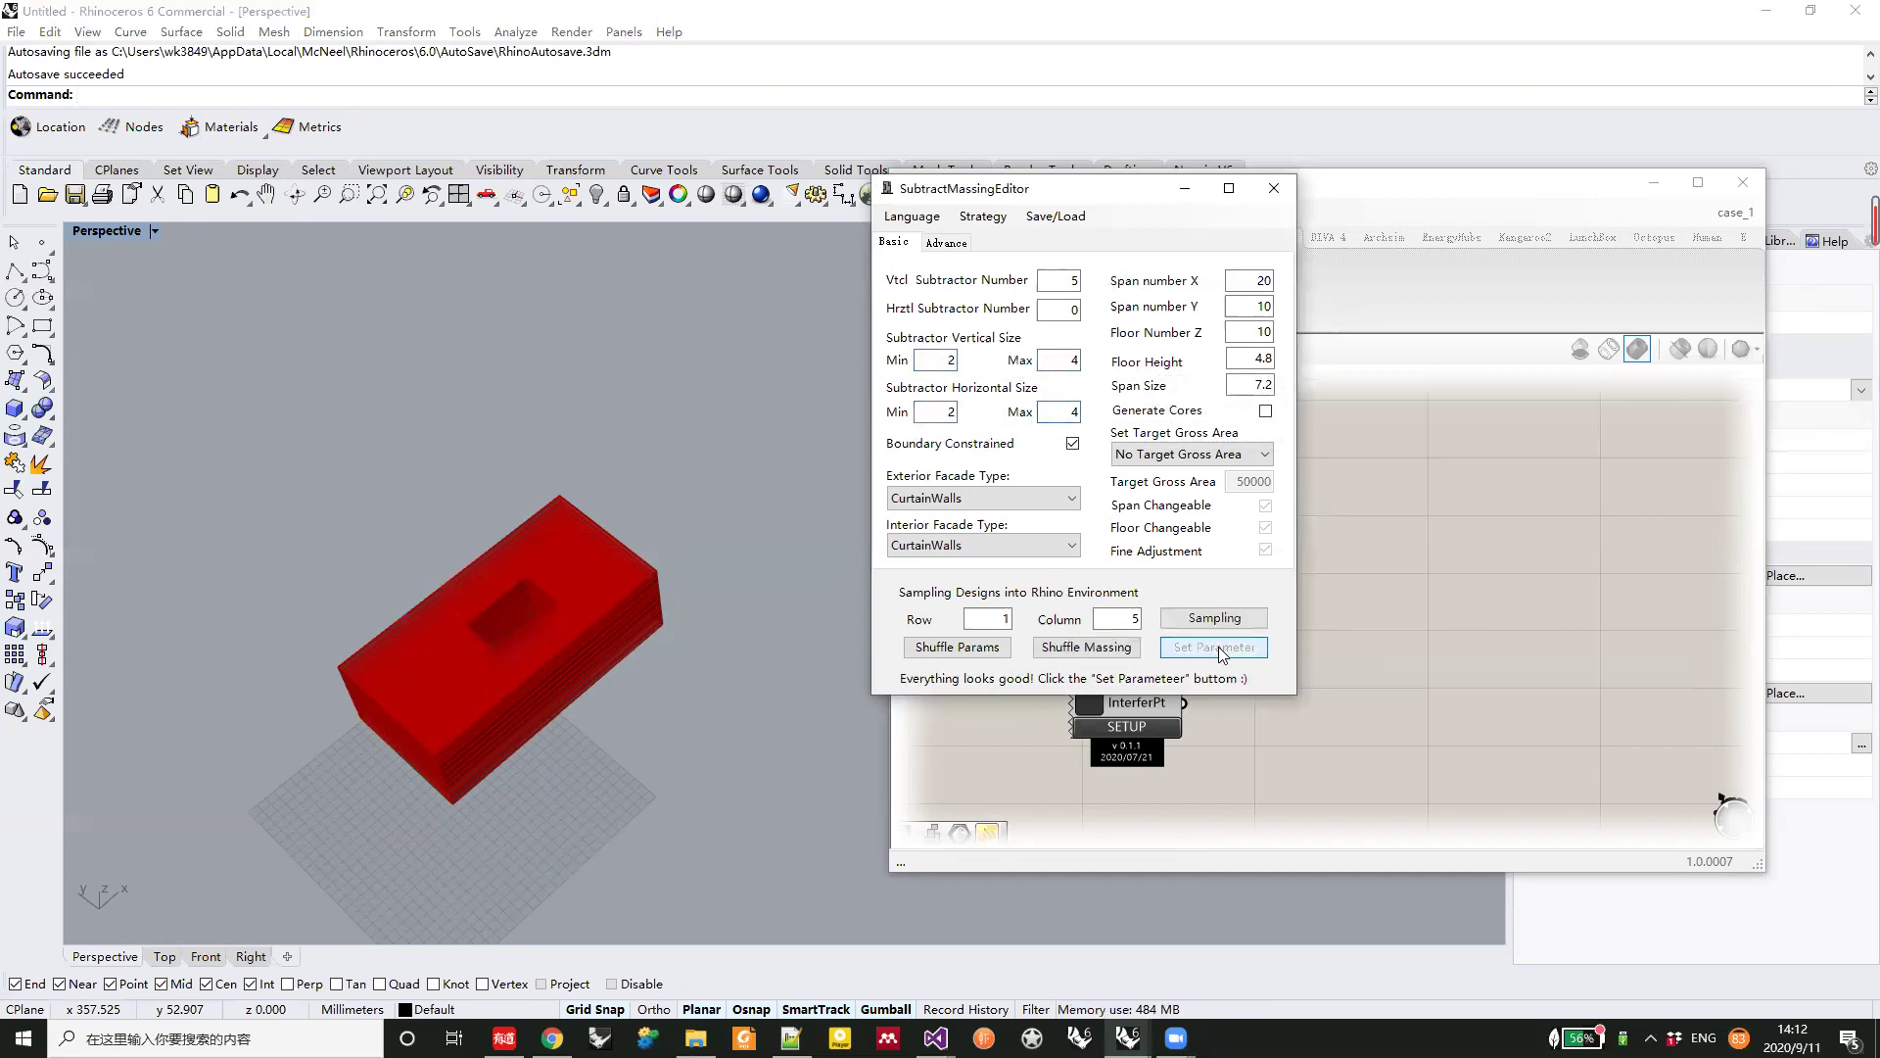
# Apply a subtractor horizontal size of minimum 3 and maximum 6, and shuffle the massing repeatedly to generate larger voids
pyautogui.doubleClick(947, 414)
pyautogui.write('3')
pyautogui.press('Tab')
pyautogui.write('6')
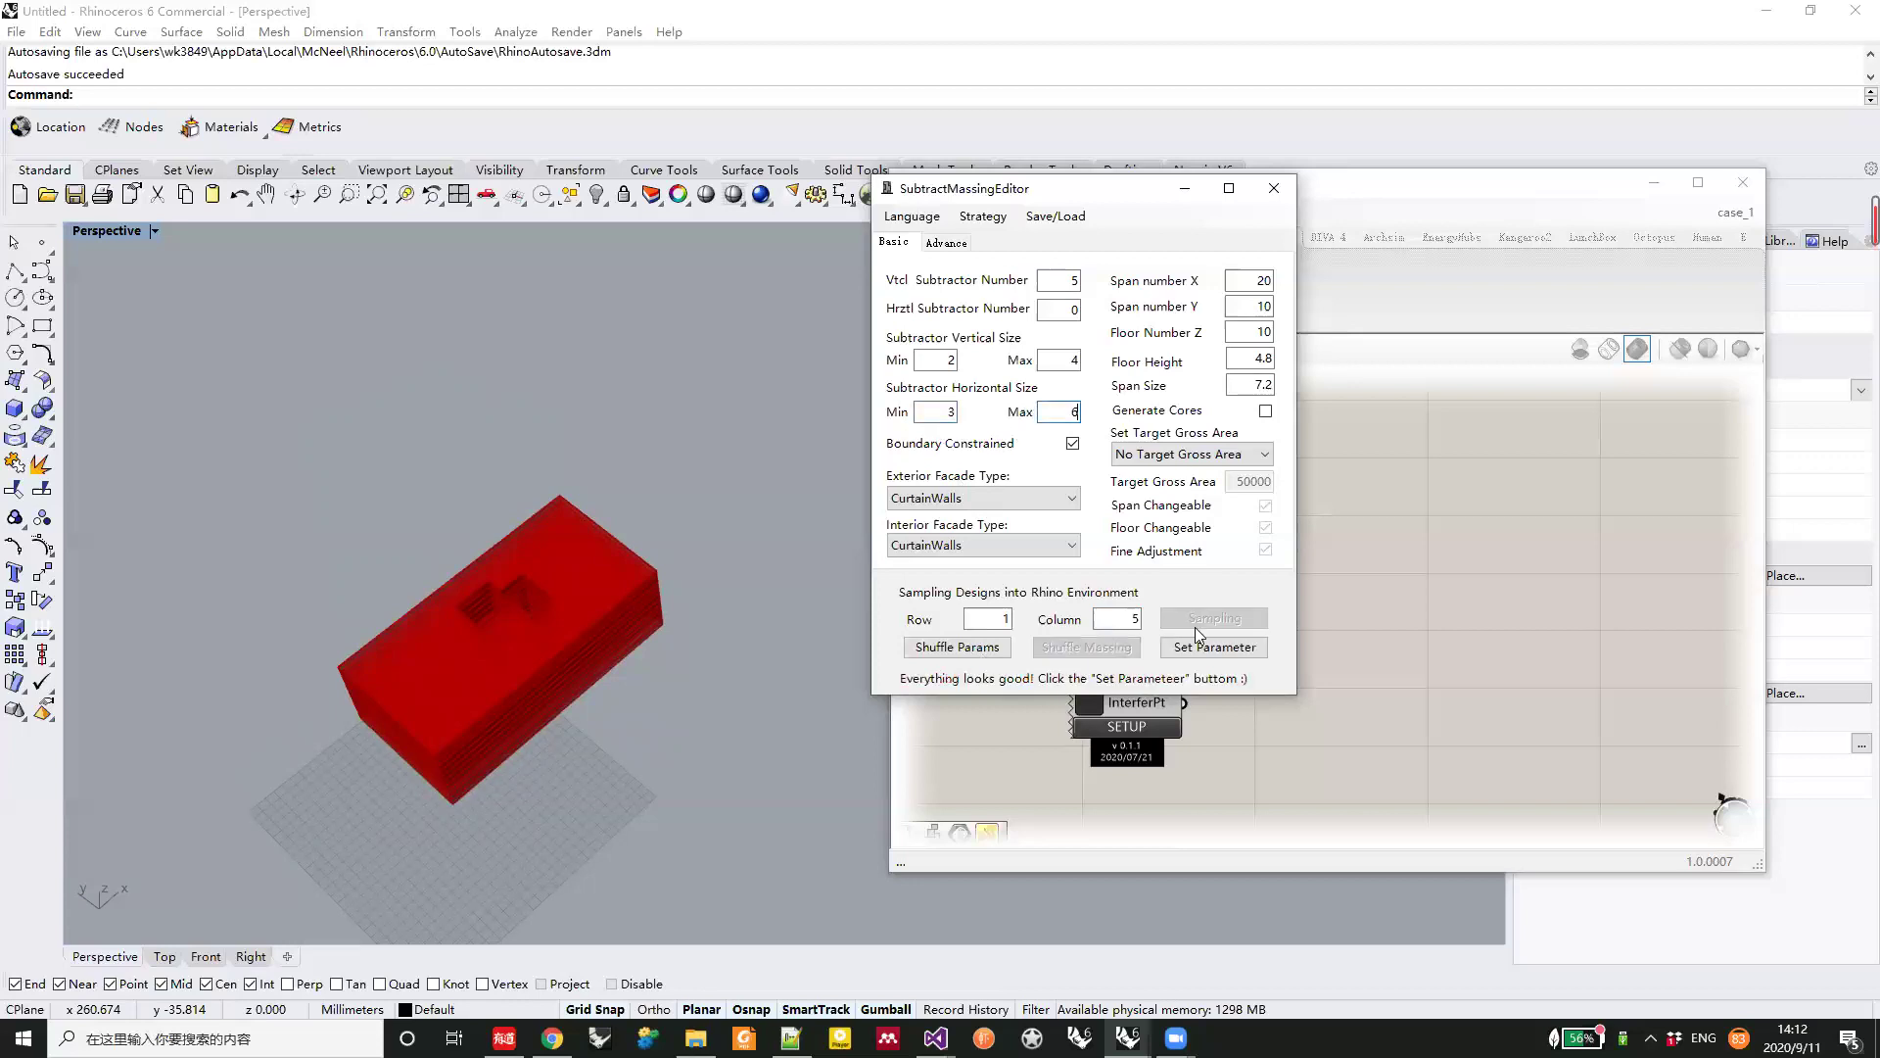
pyautogui.press('Return')
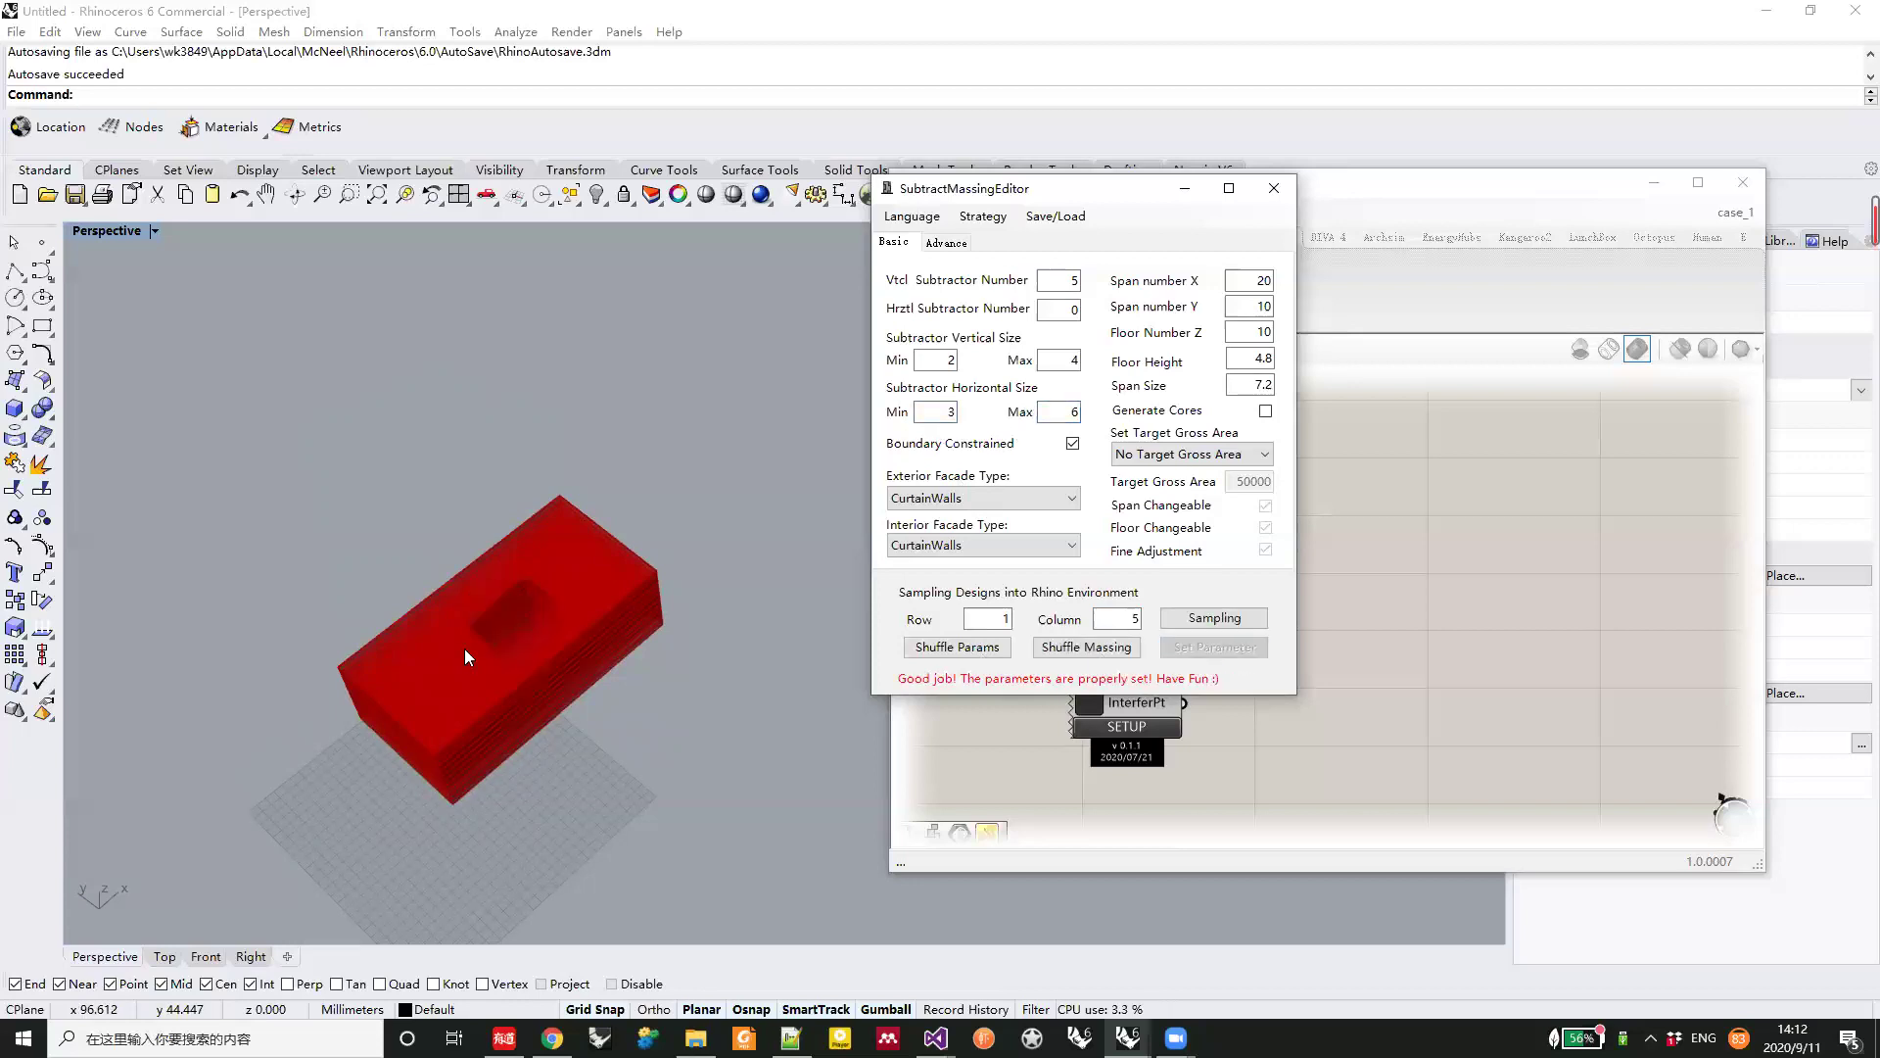
pyautogui.click(1079, 649)
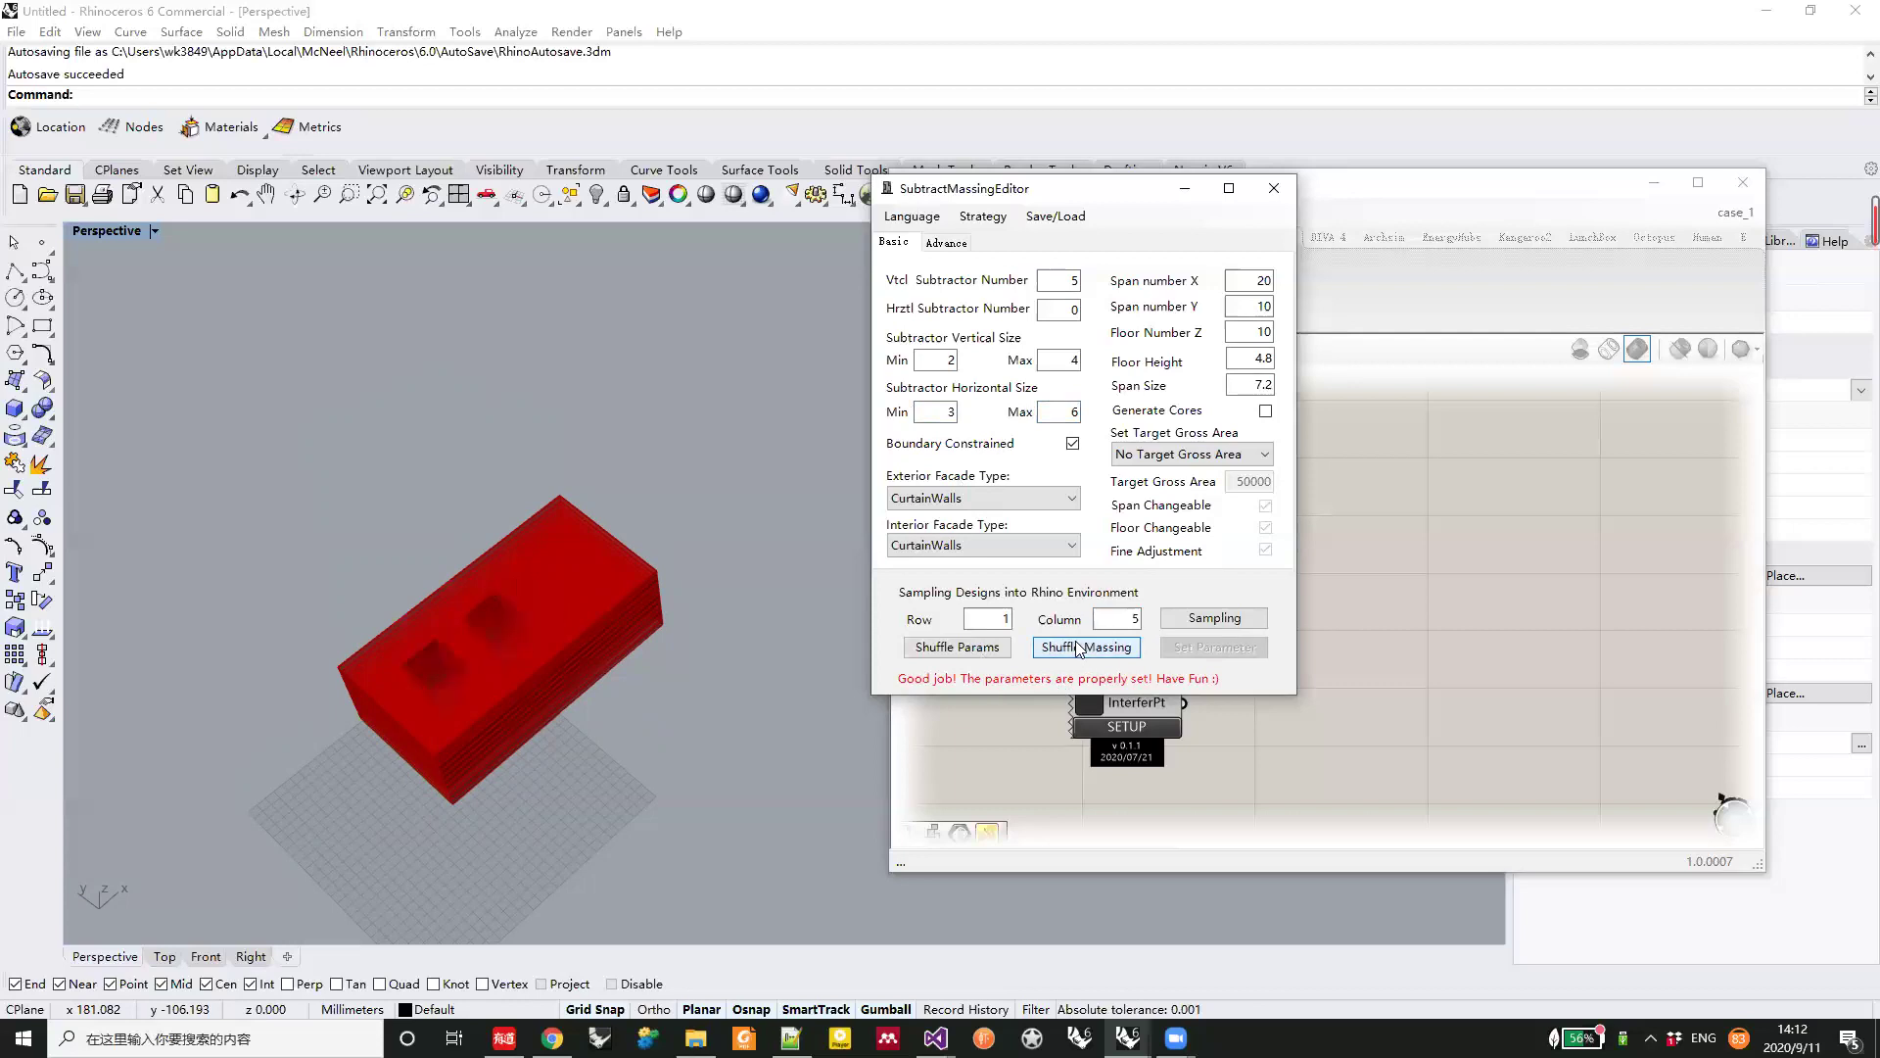
pyautogui.click(1079, 649)
pyautogui.click(1079, 649)
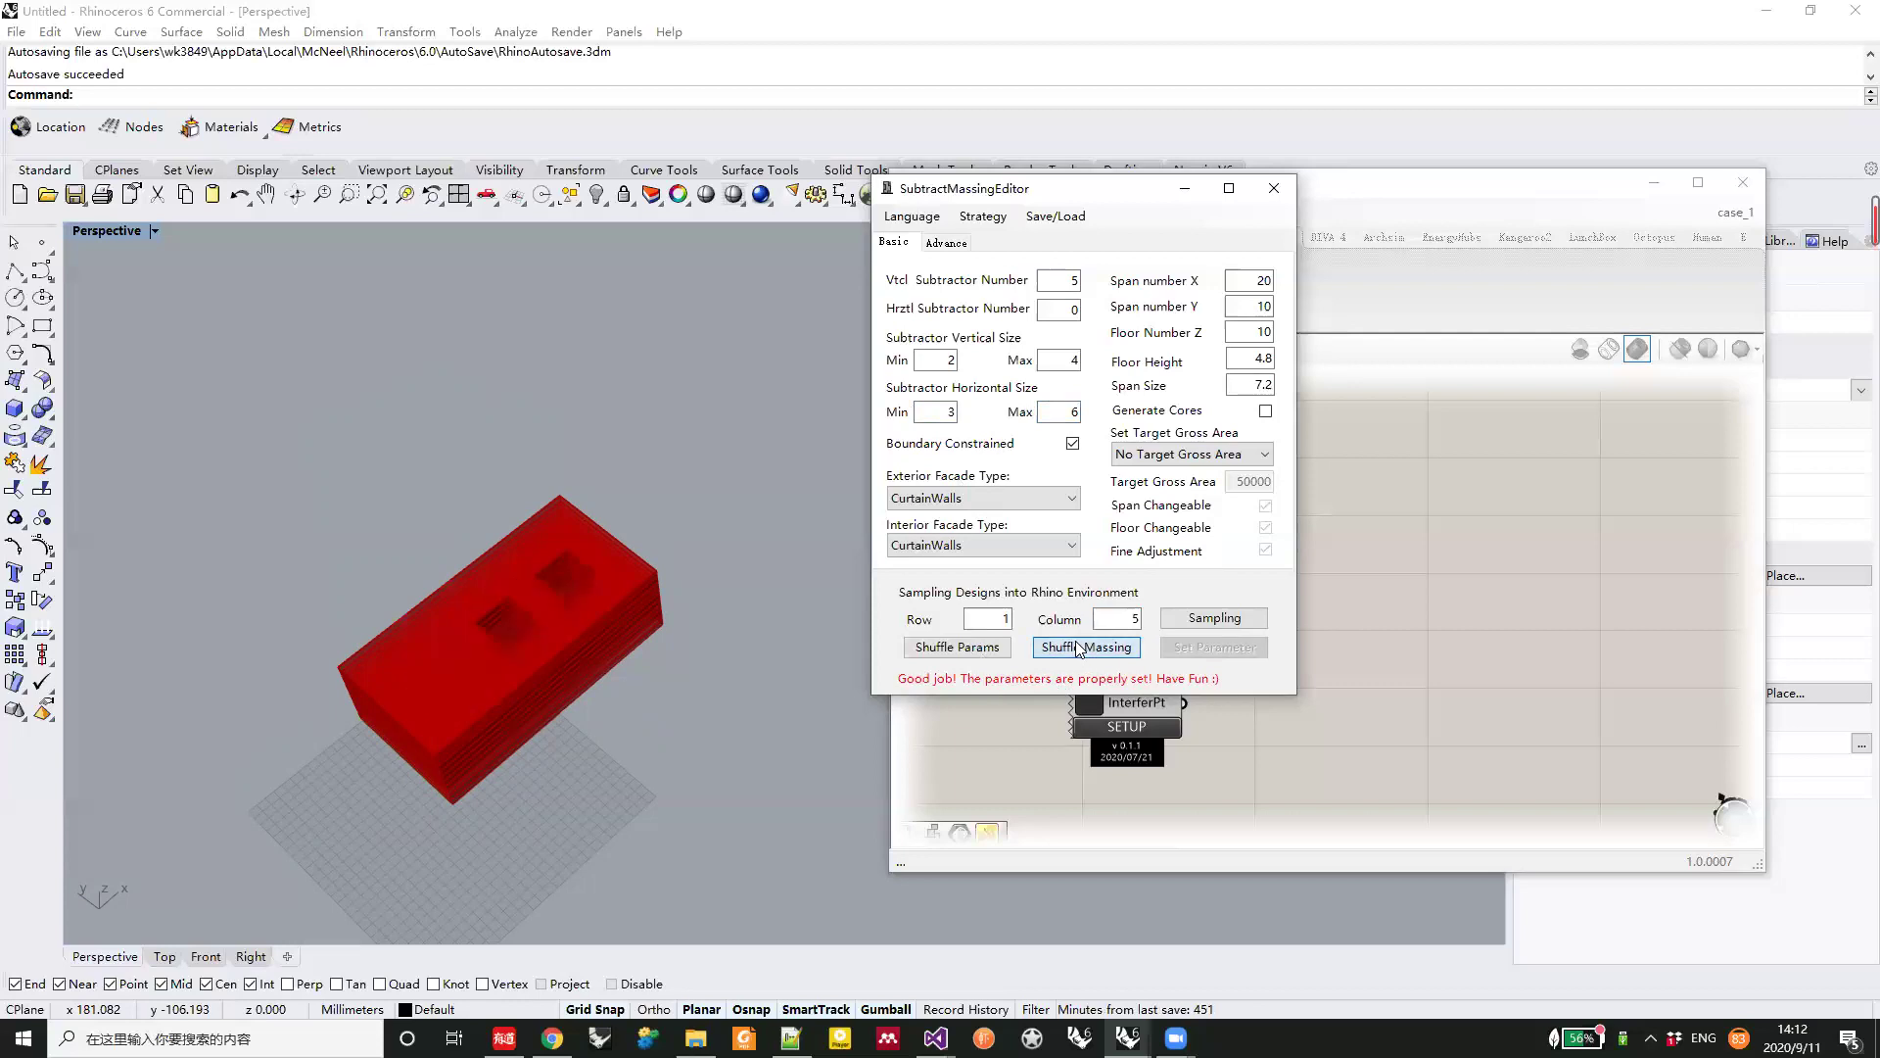
# Disable the Boundary Constrained option, apply the parameters and shuffle the massing several times
pyautogui.click(942, 244)
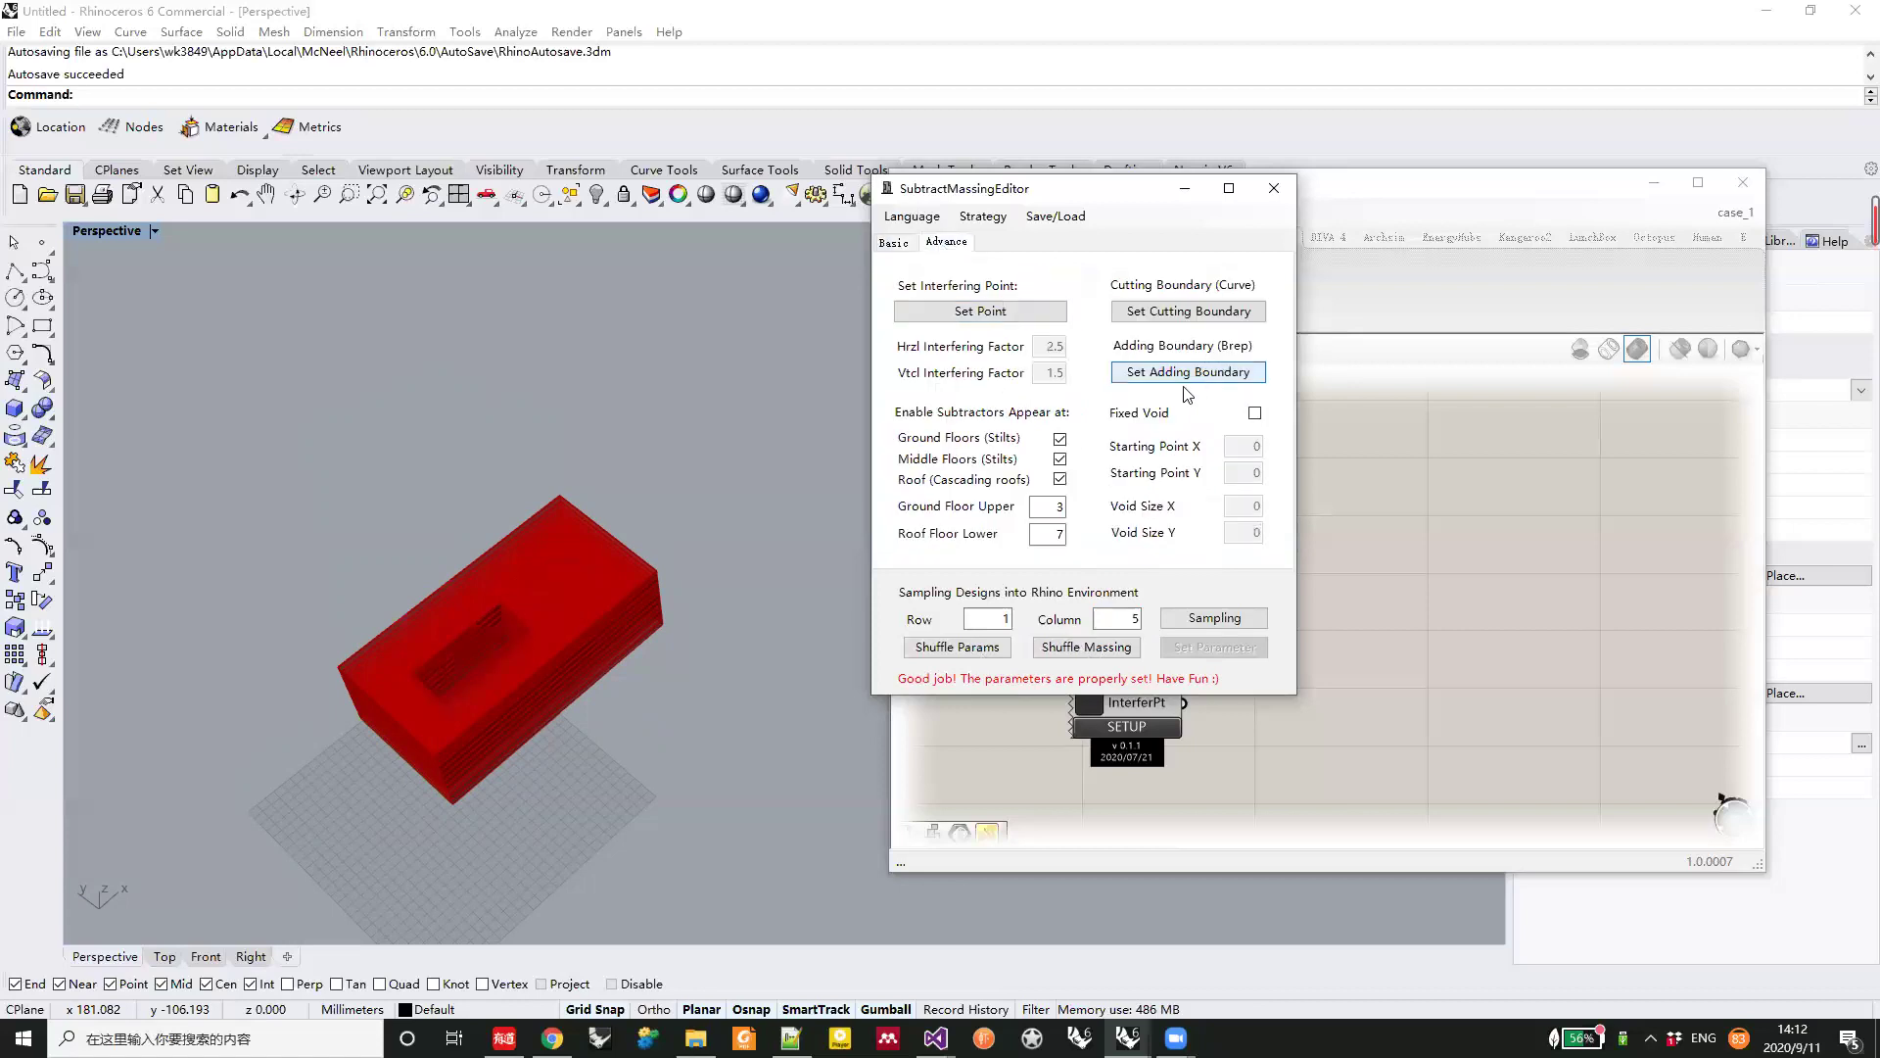
pyautogui.click(894, 245)
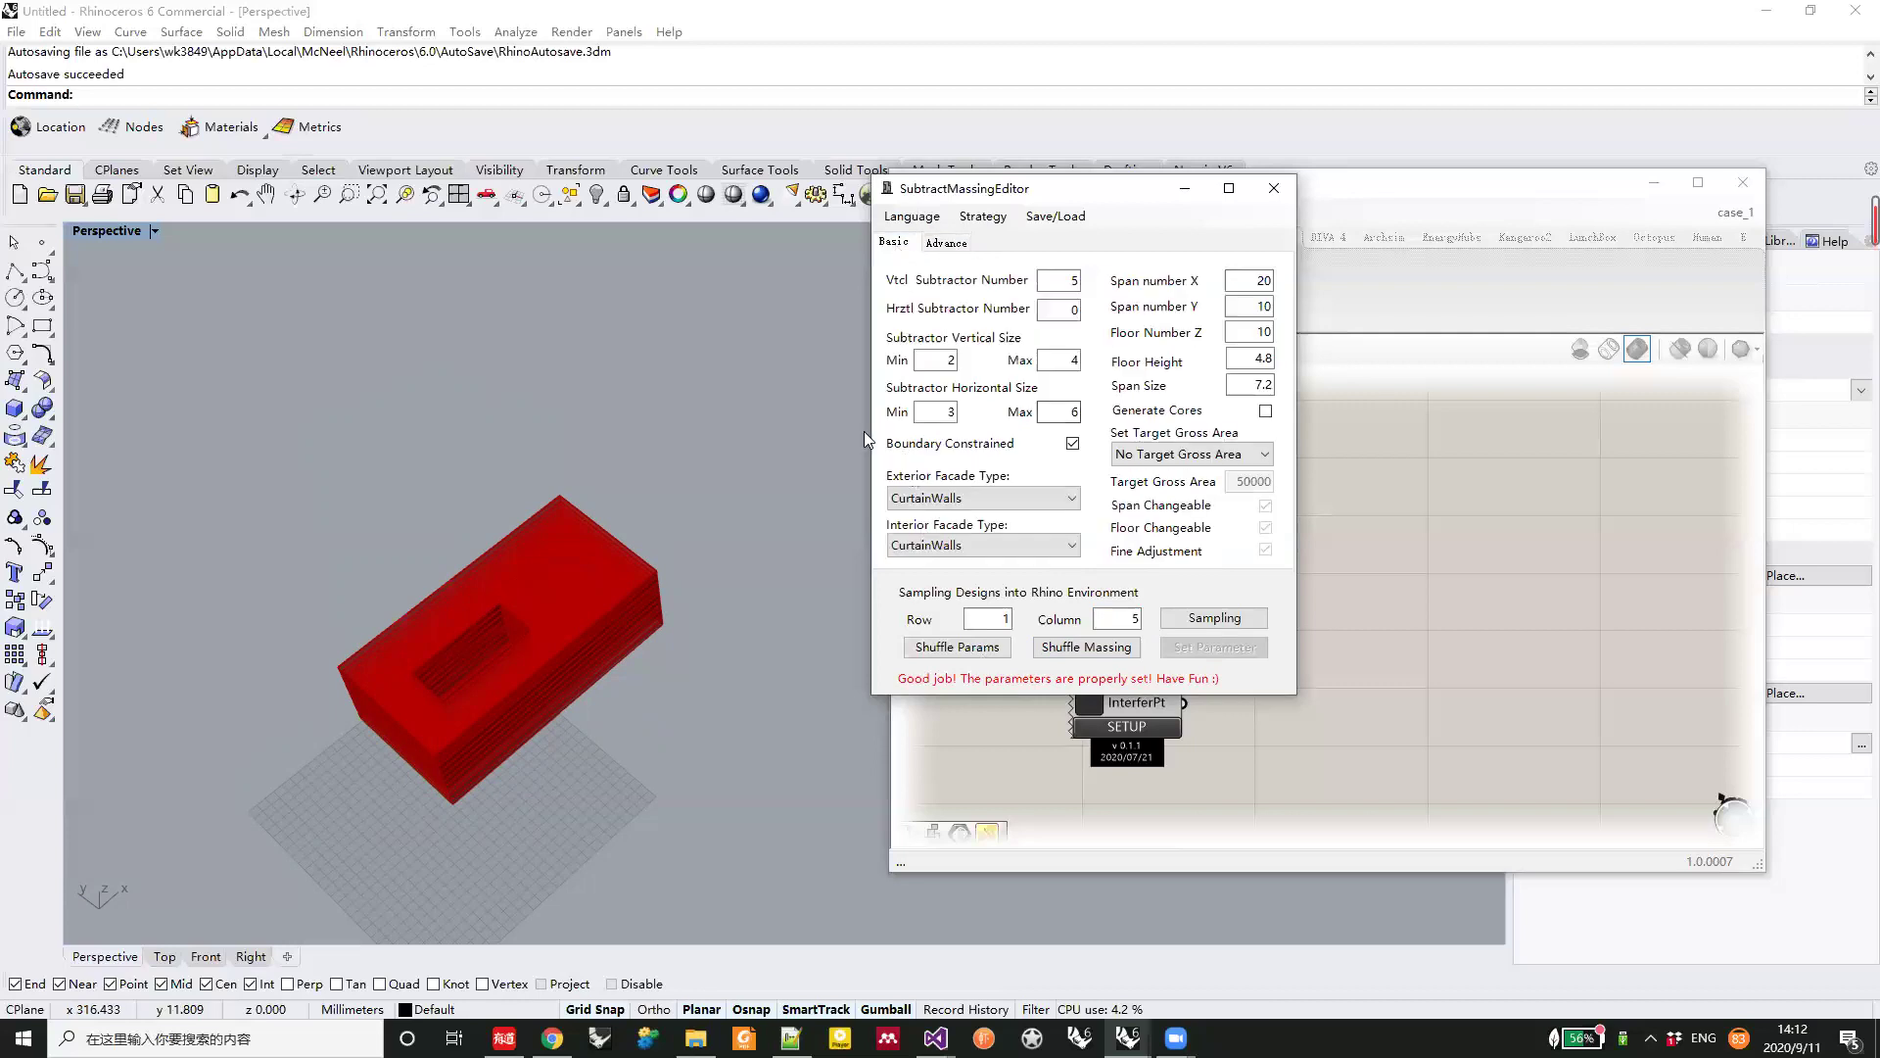
pyautogui.click(1072, 444)
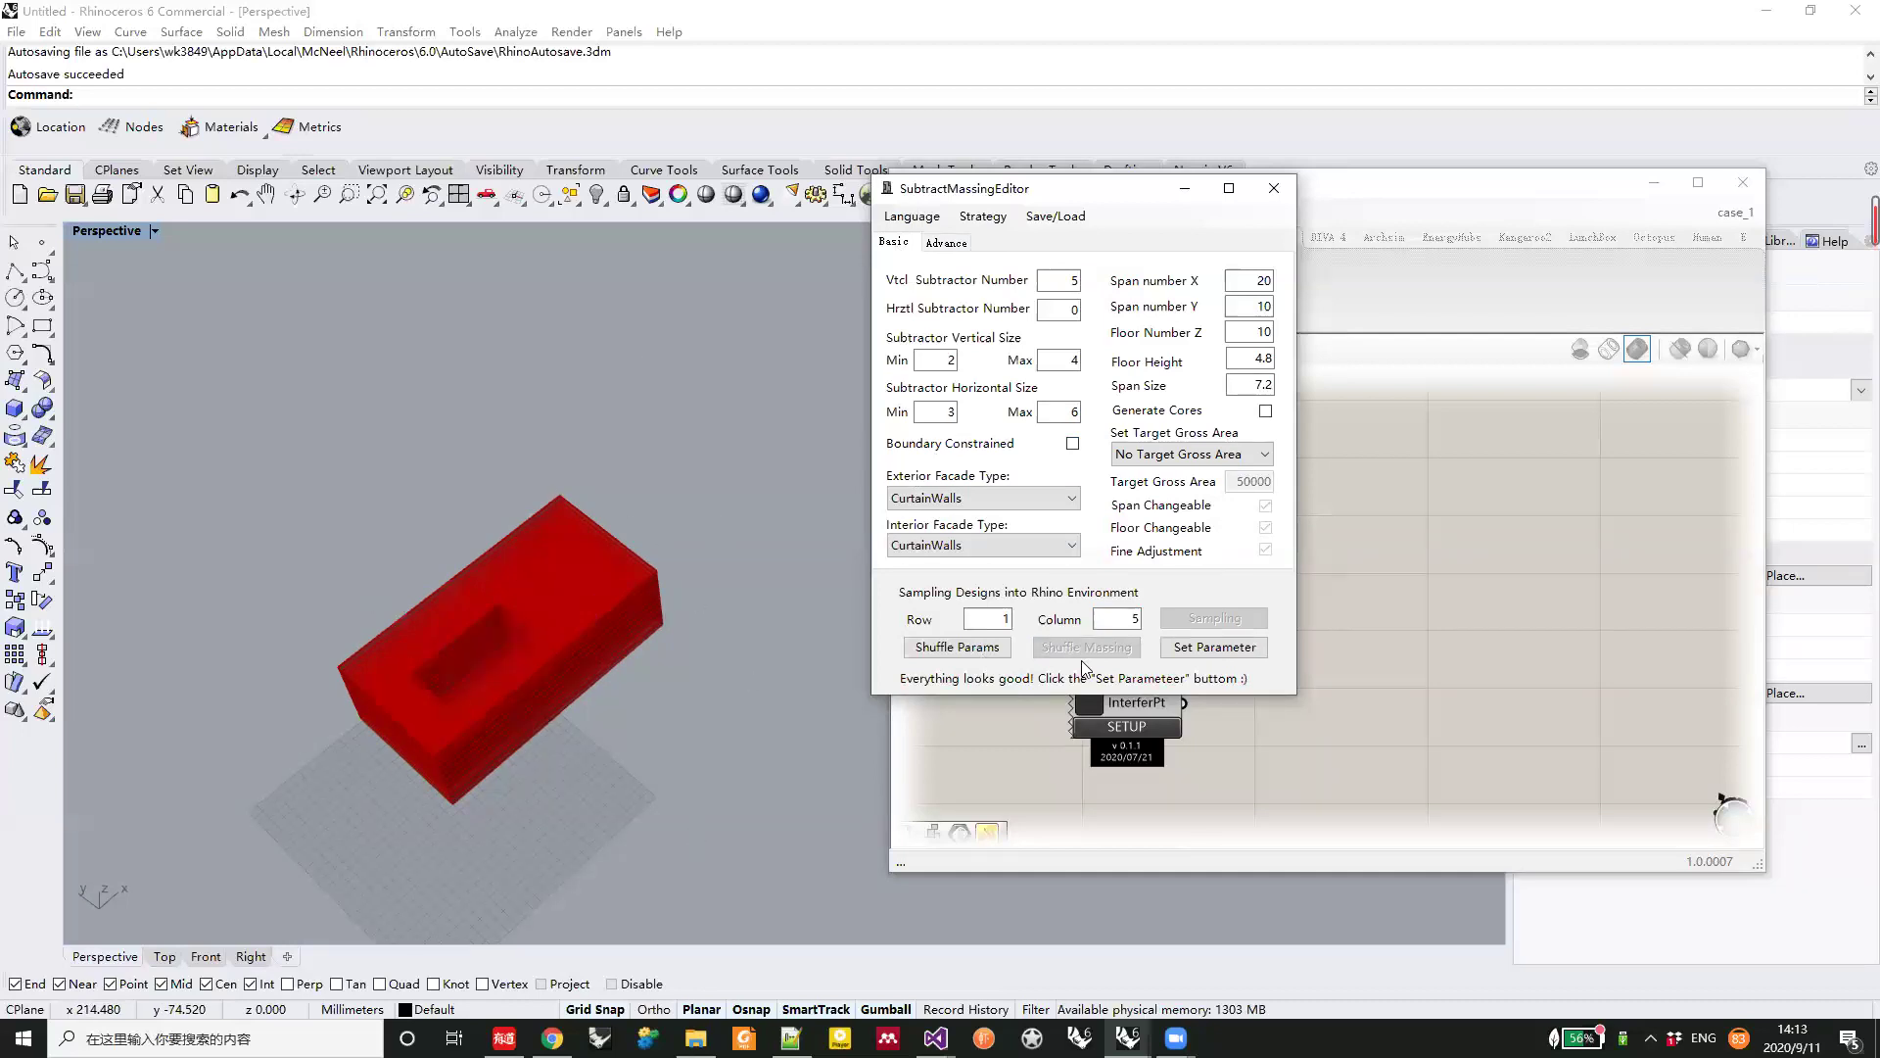
pyautogui.click(1212, 651)
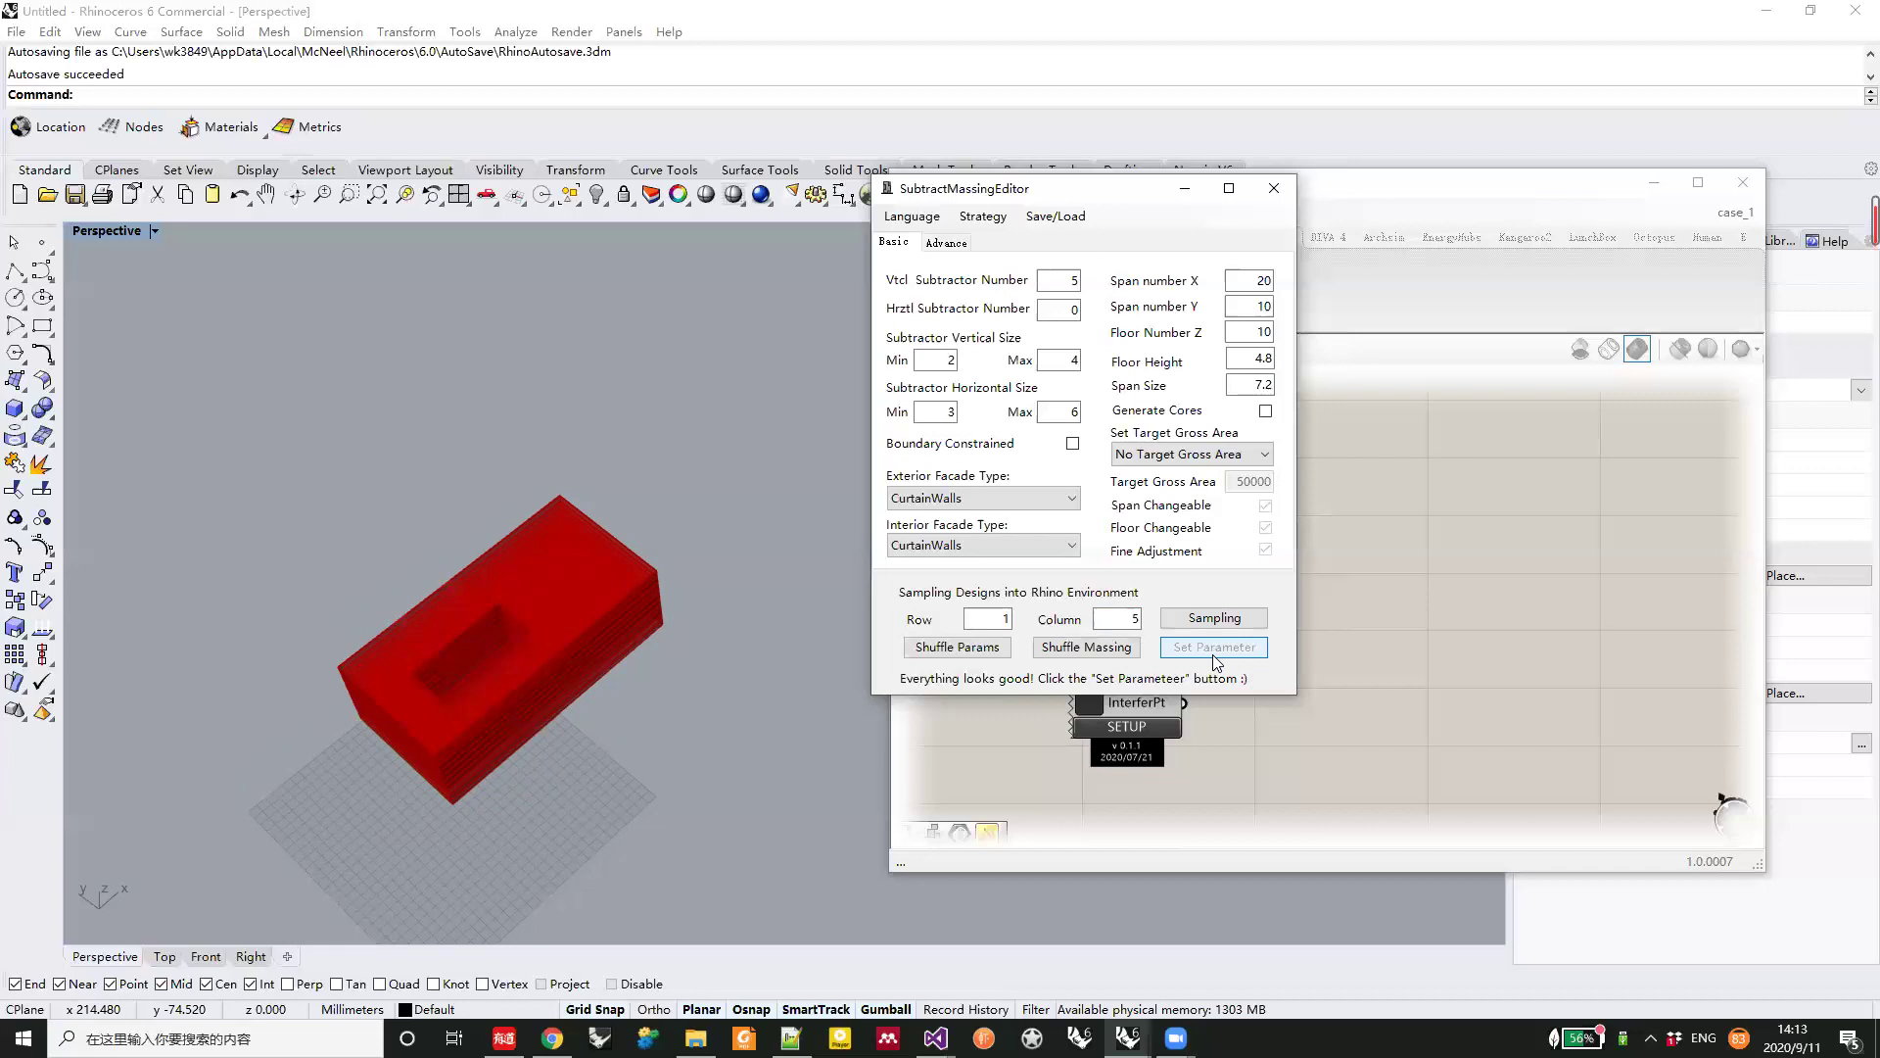
pyautogui.click(1087, 648)
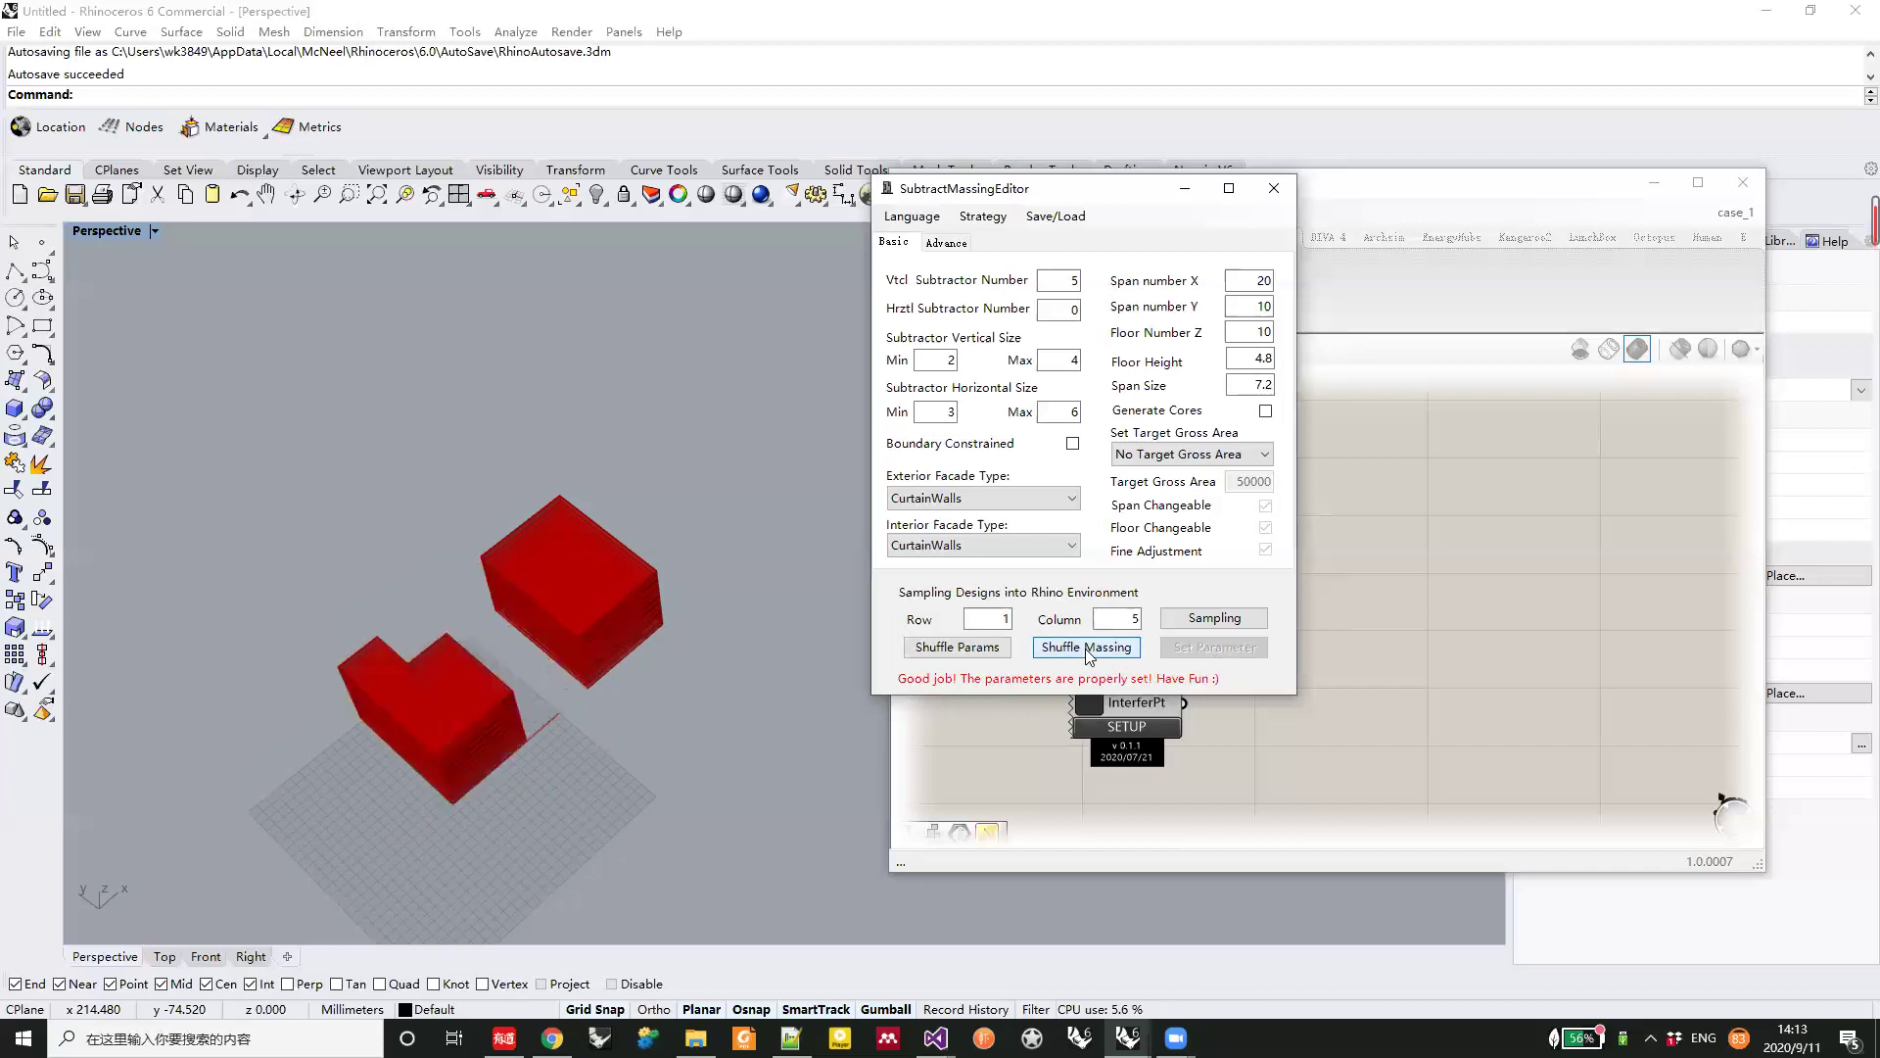
pyautogui.click(1087, 648)
pyautogui.click(1087, 648)
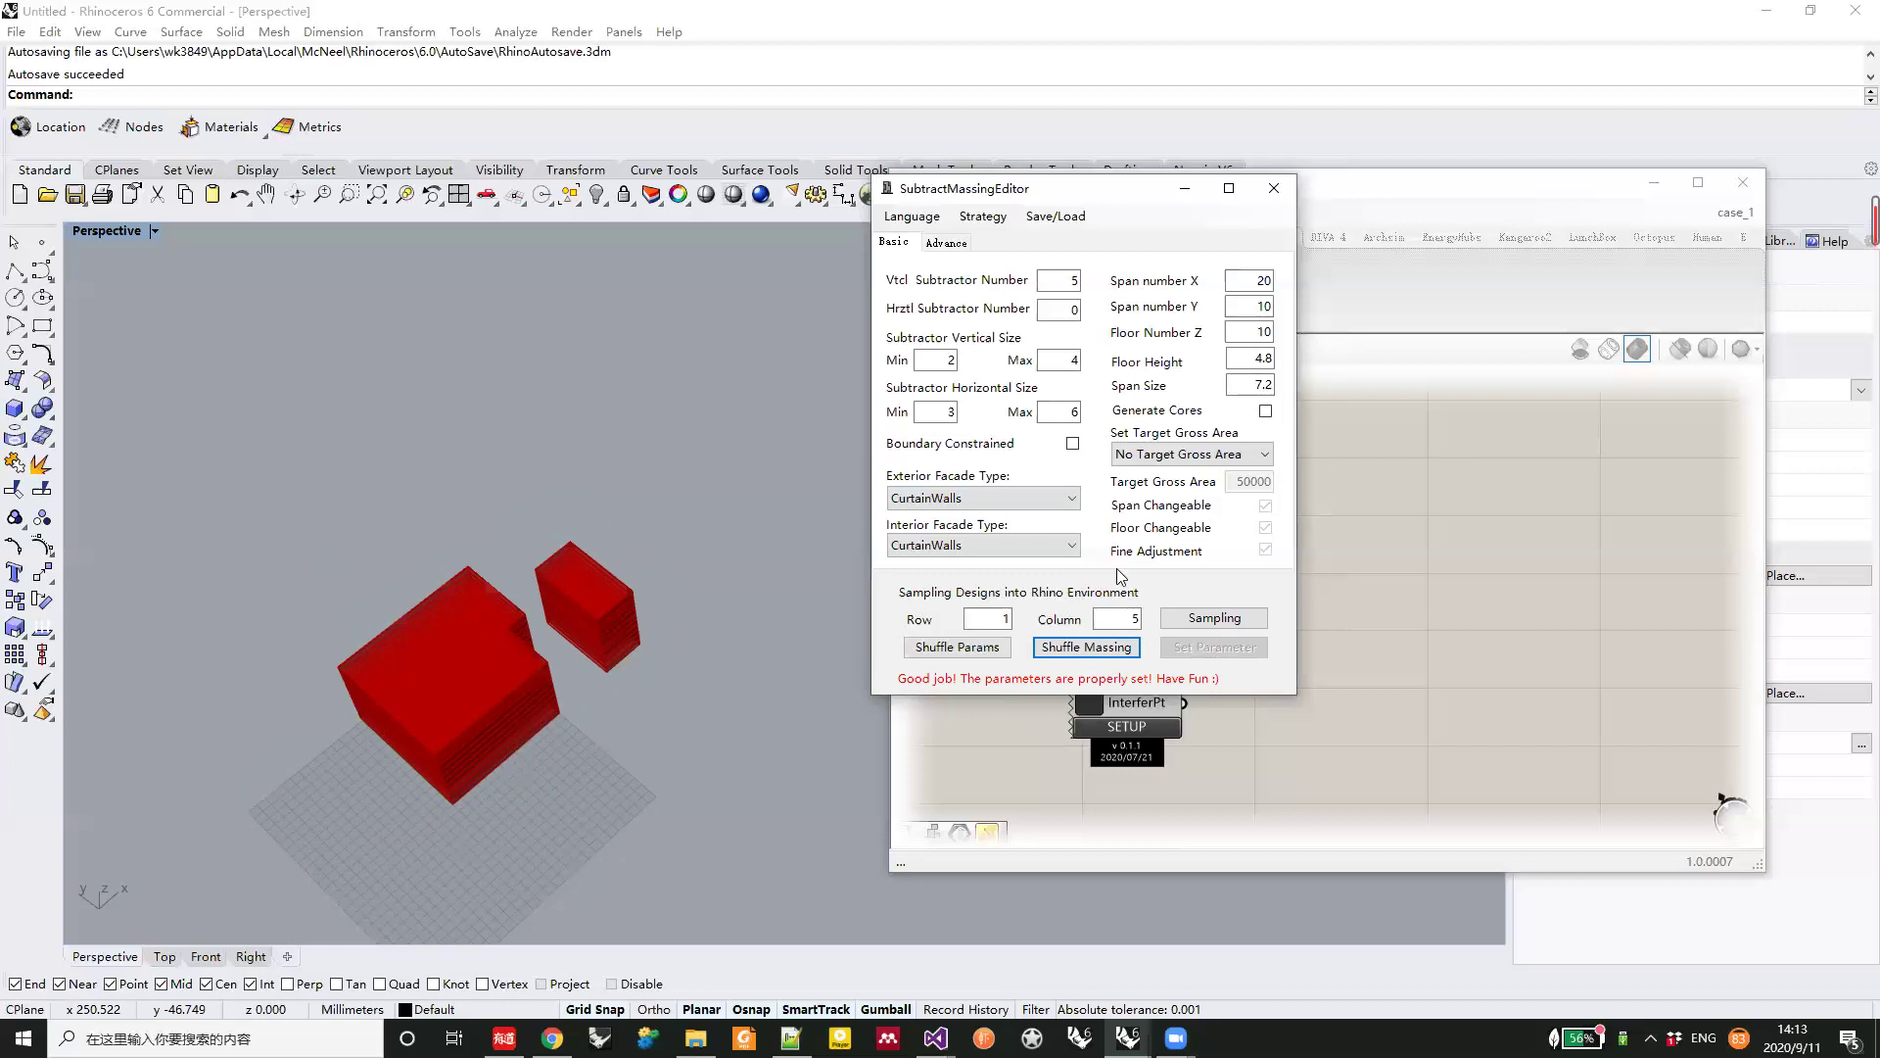
# Reduce the subtractor horizontal size to 2–4 with the boundary unconstrained, apply it and shuffle the massing repeatedly
pyautogui.doubleClick(946, 413)
pyautogui.write('2')
pyautogui.doubleClick(1062, 413)
pyautogui.write('4')
pyautogui.click(1222, 651)
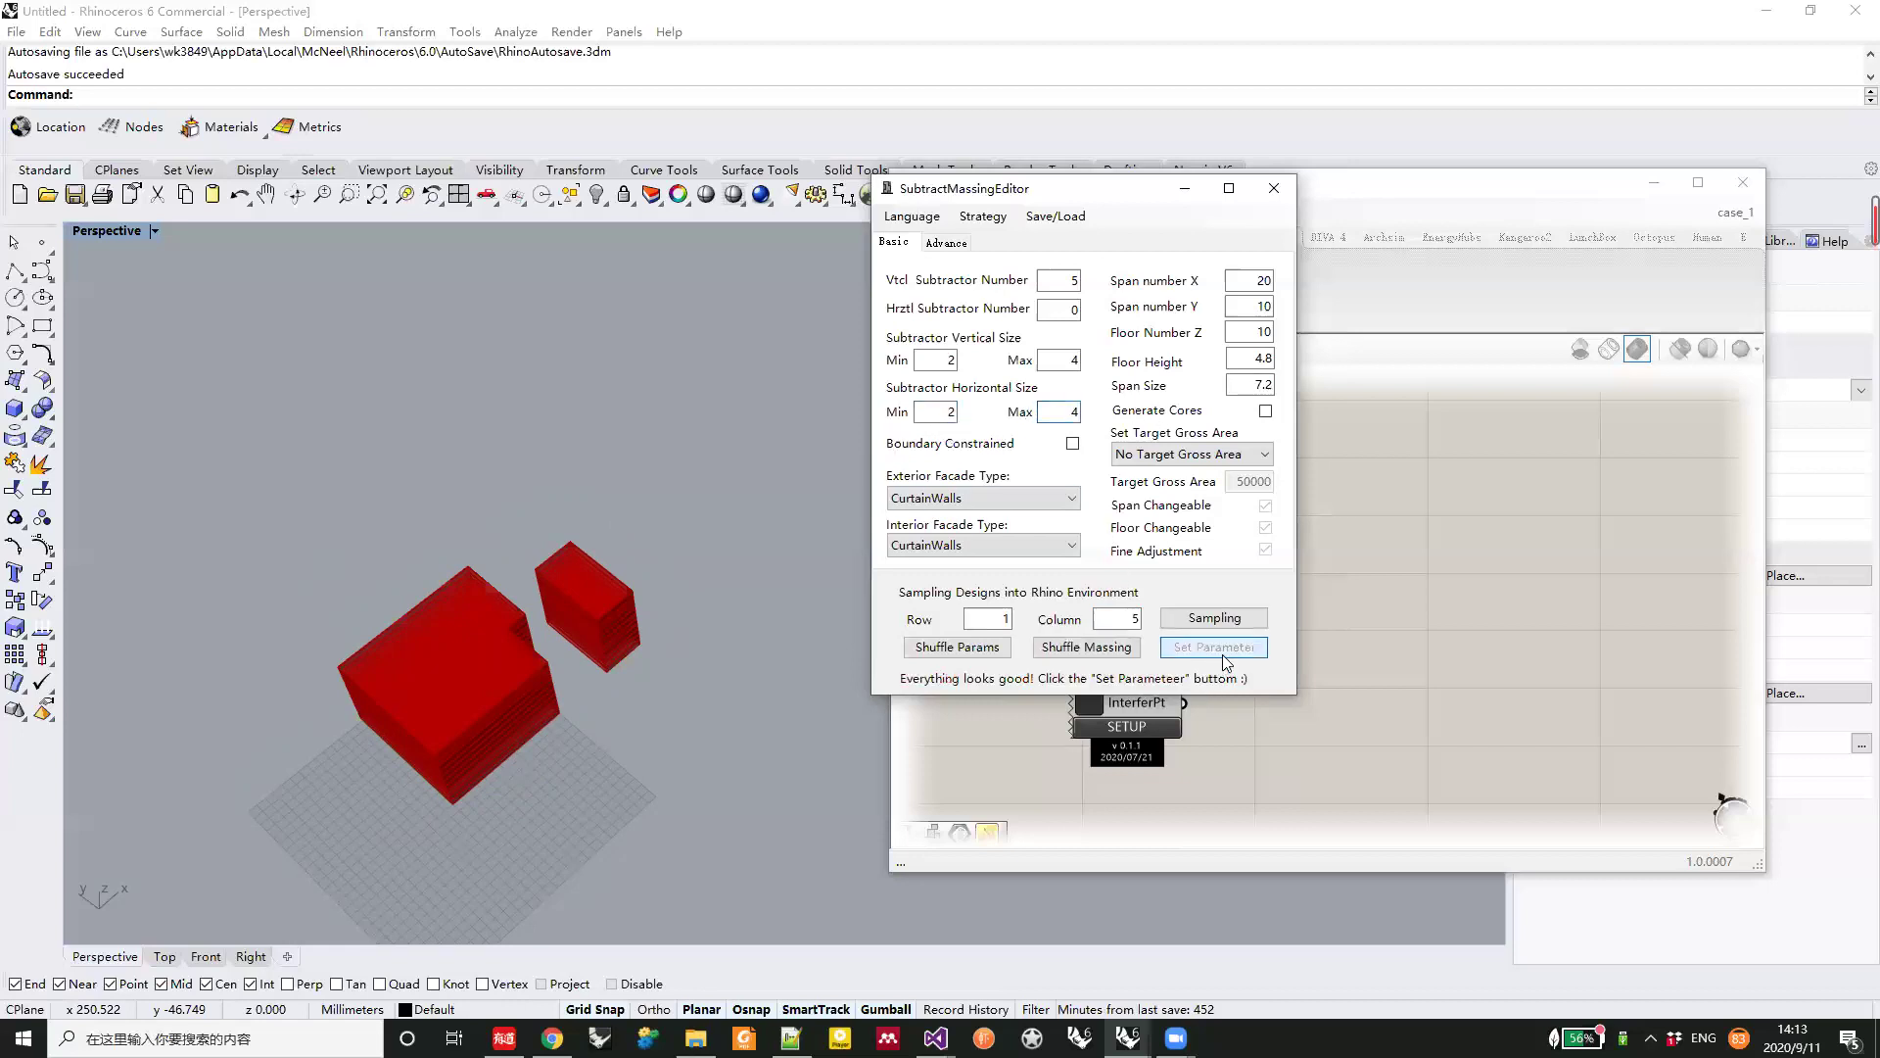
pyautogui.click(1115, 650)
pyautogui.click(1114, 650)
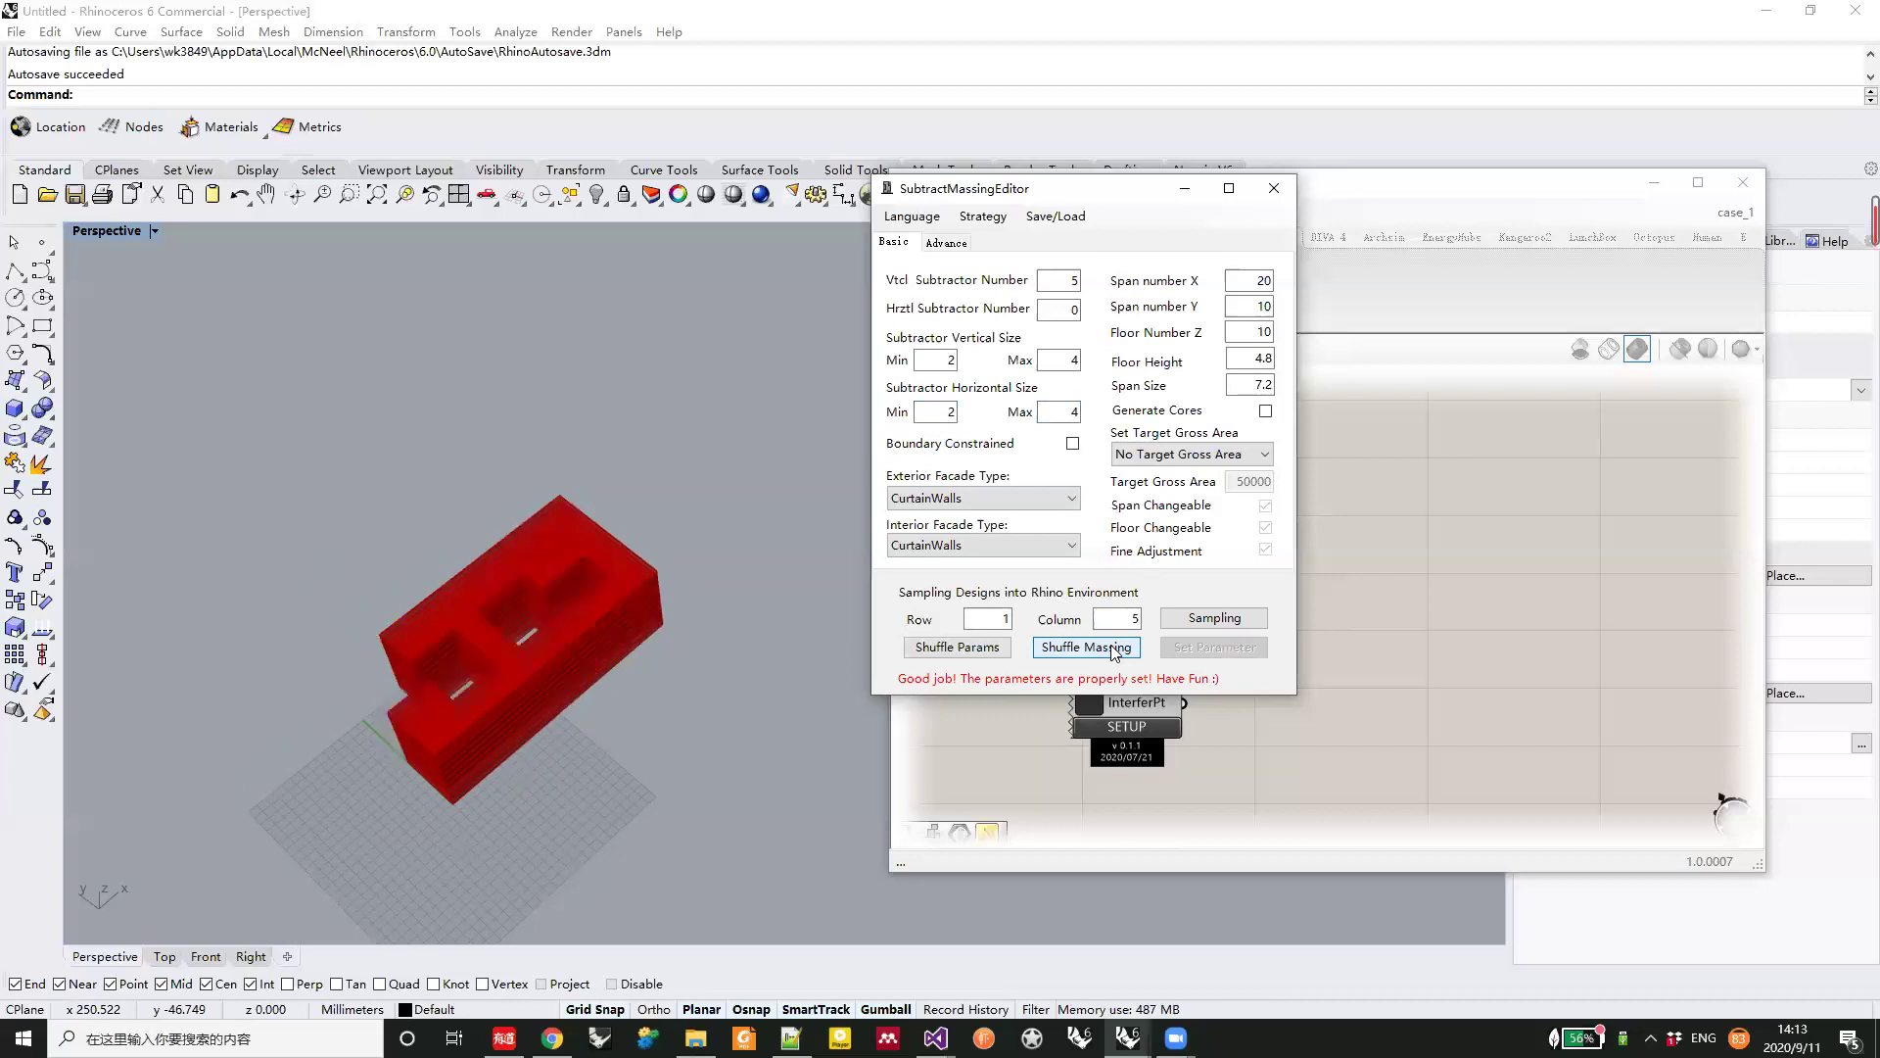
pyautogui.click(1115, 650)
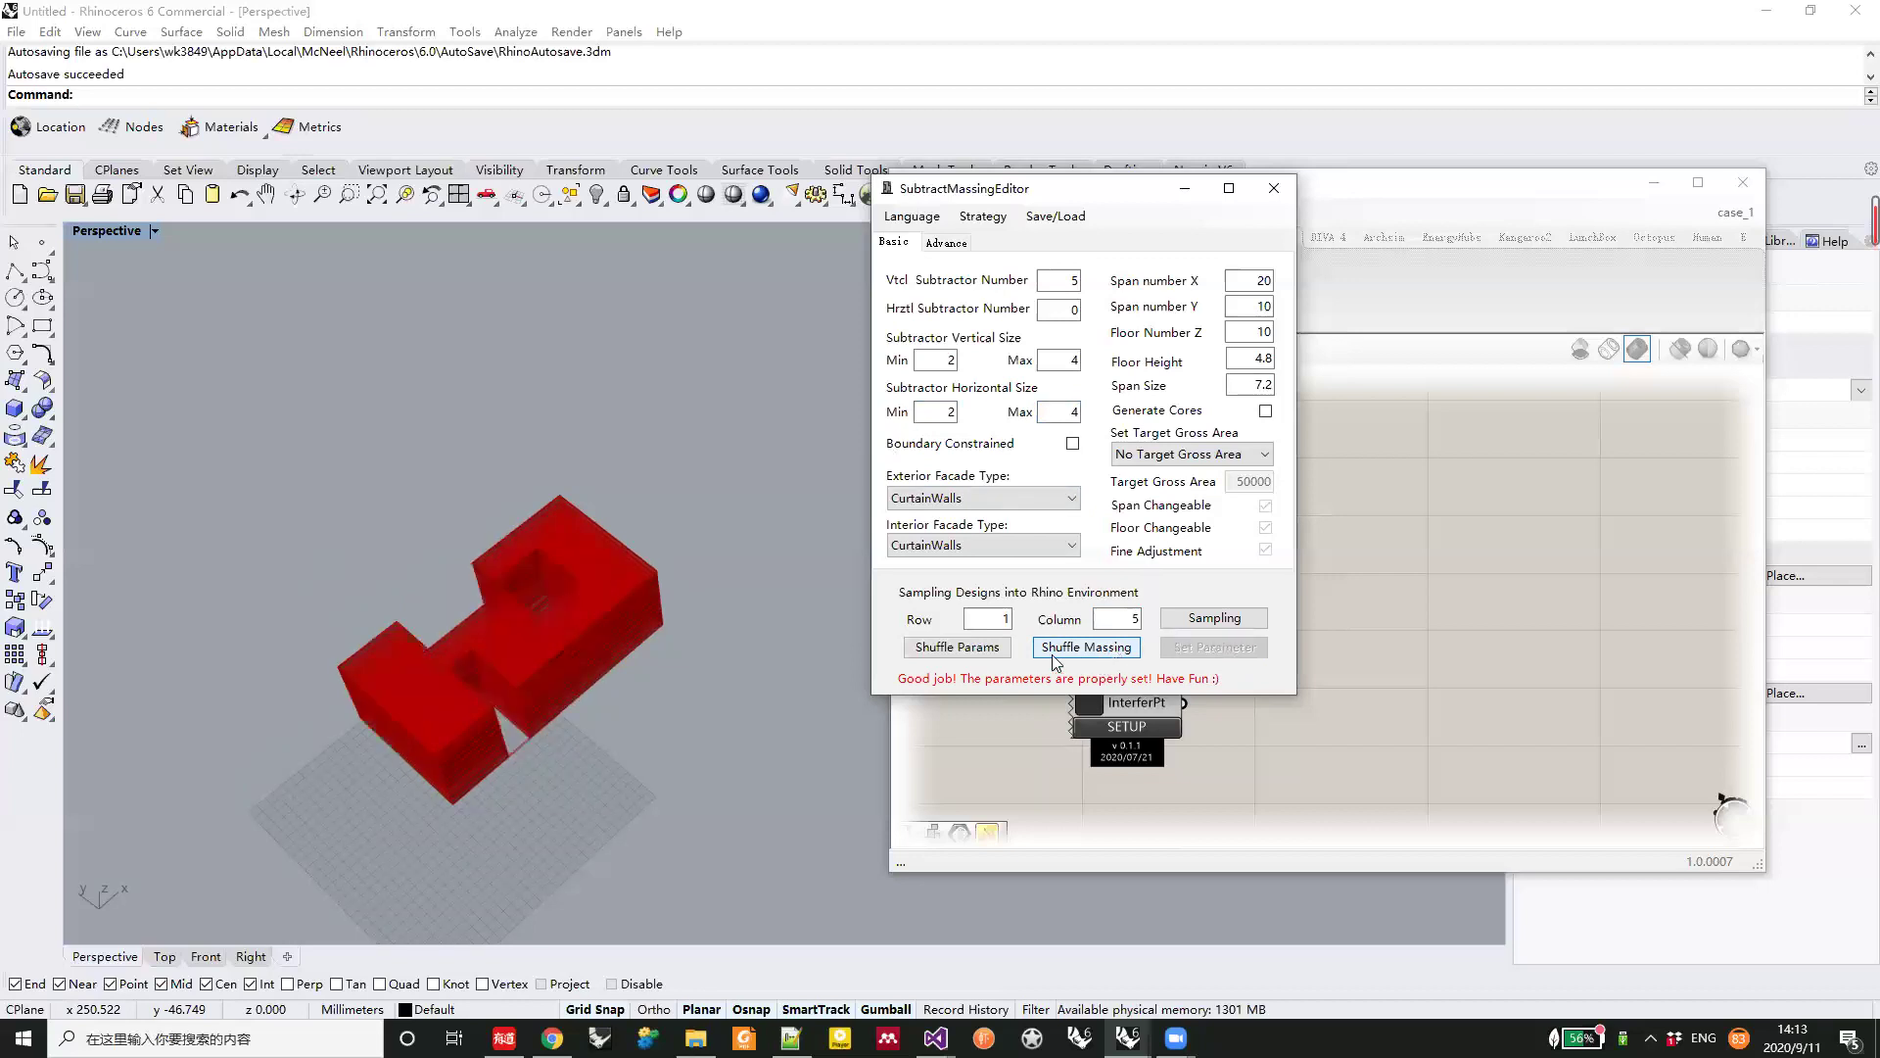
# Sample one row and five columns of massing designs into the Rhino environment and view the whole row
pyautogui.moveTo(1077, 199); pyautogui.dragTo(1248, 197)
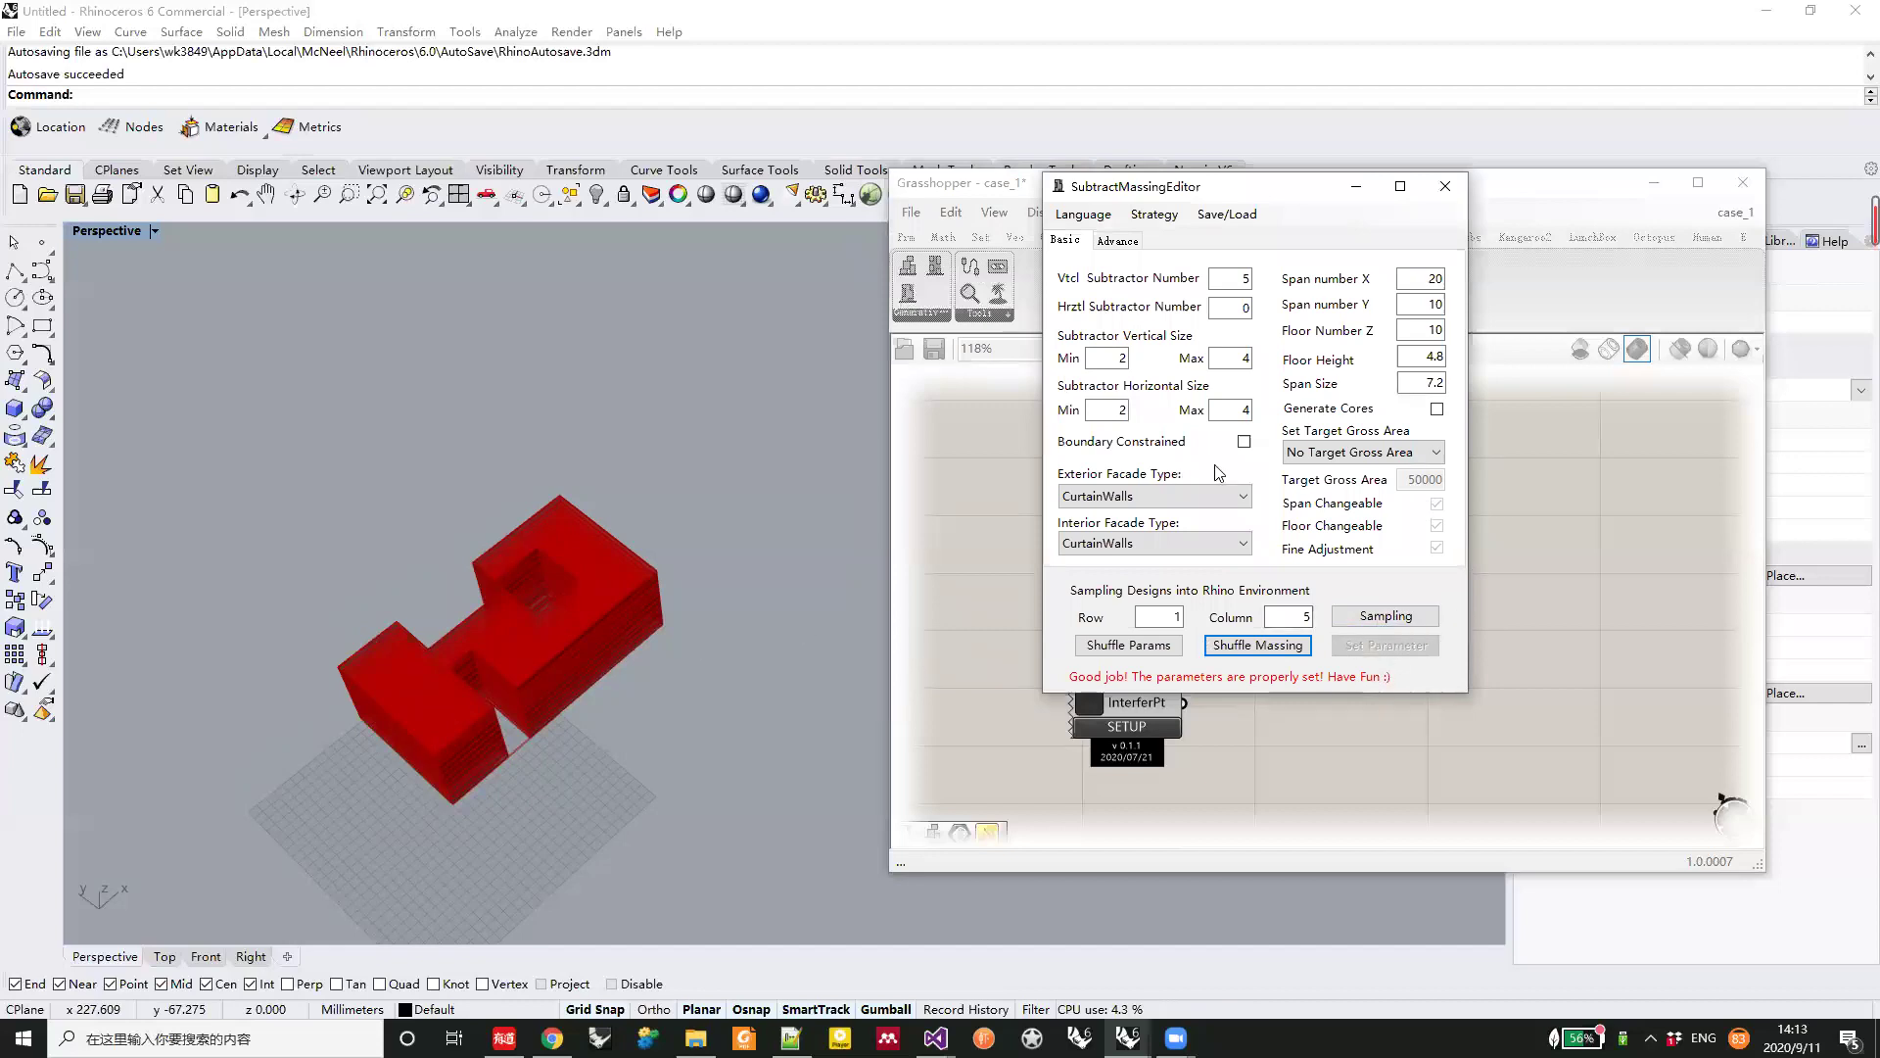
pyautogui.moveTo(549, 754); pyautogui.dragTo(541, 703, button='right')
pyautogui.scroll(-6, 539, 678)
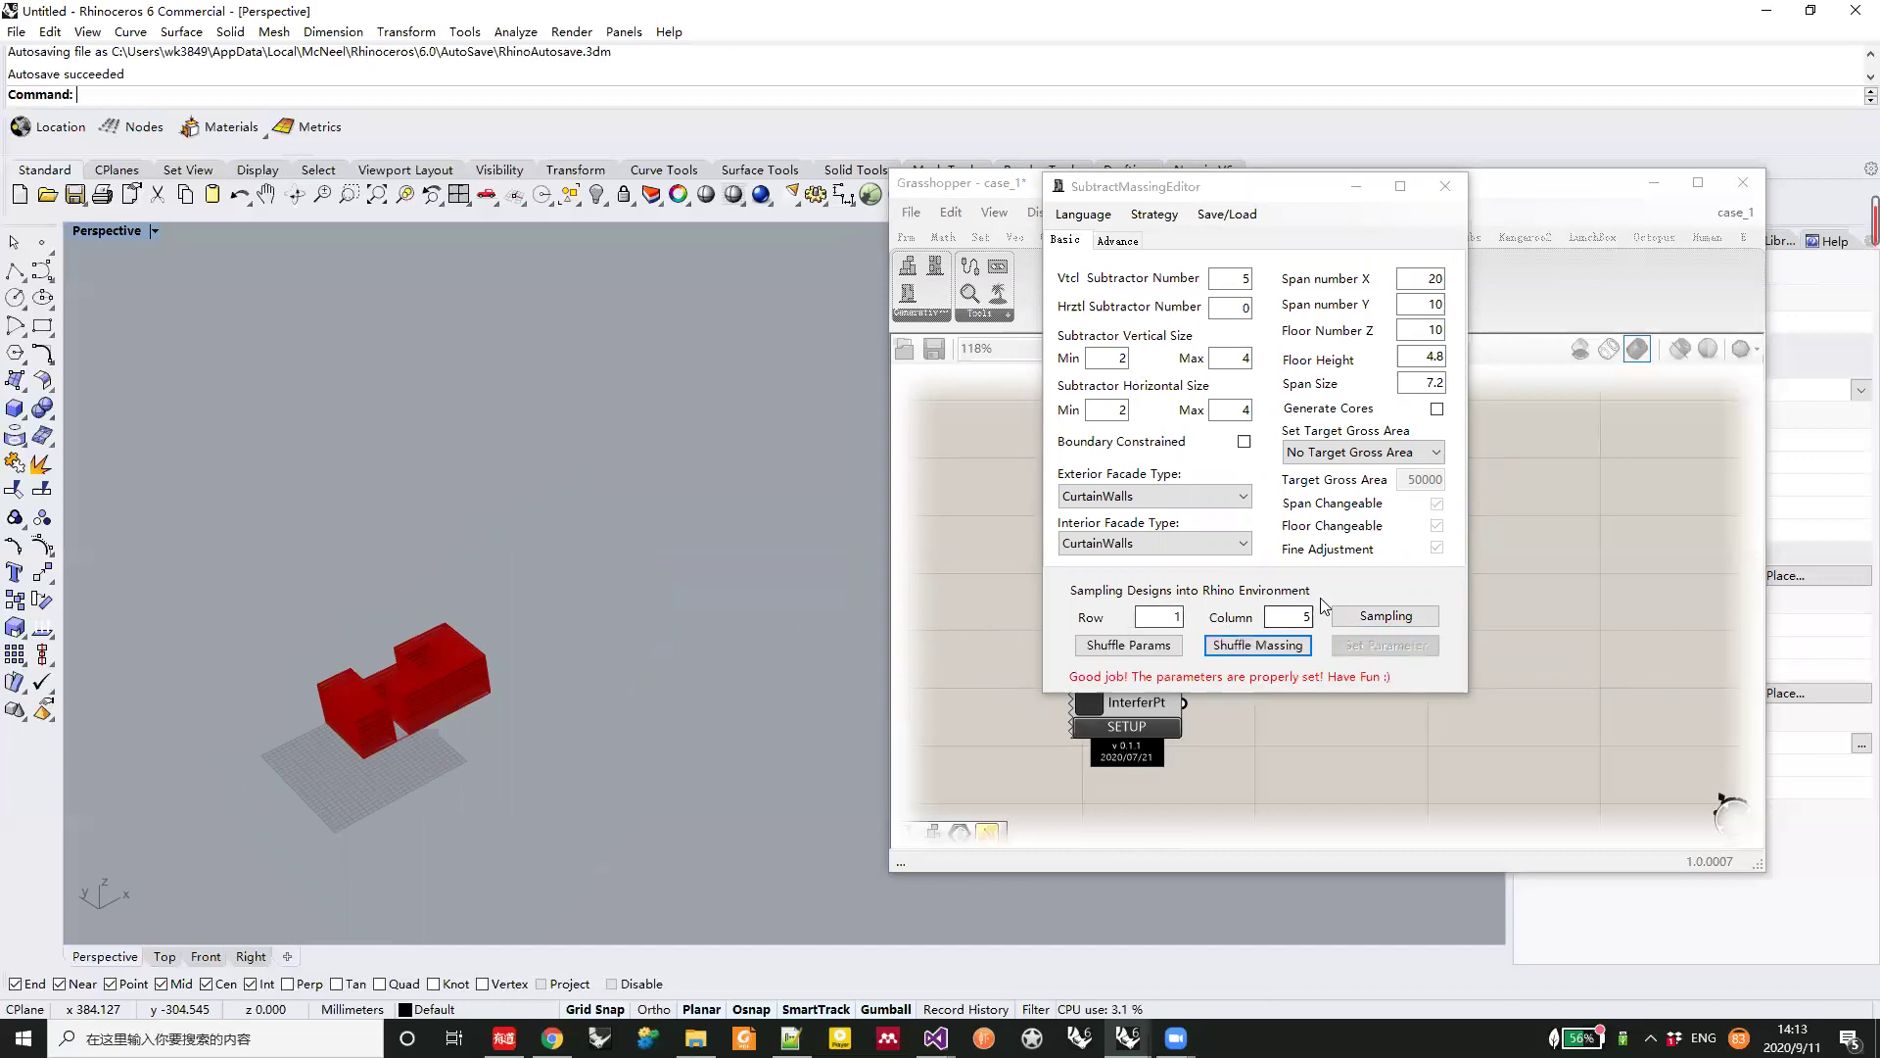
pyautogui.write('1')
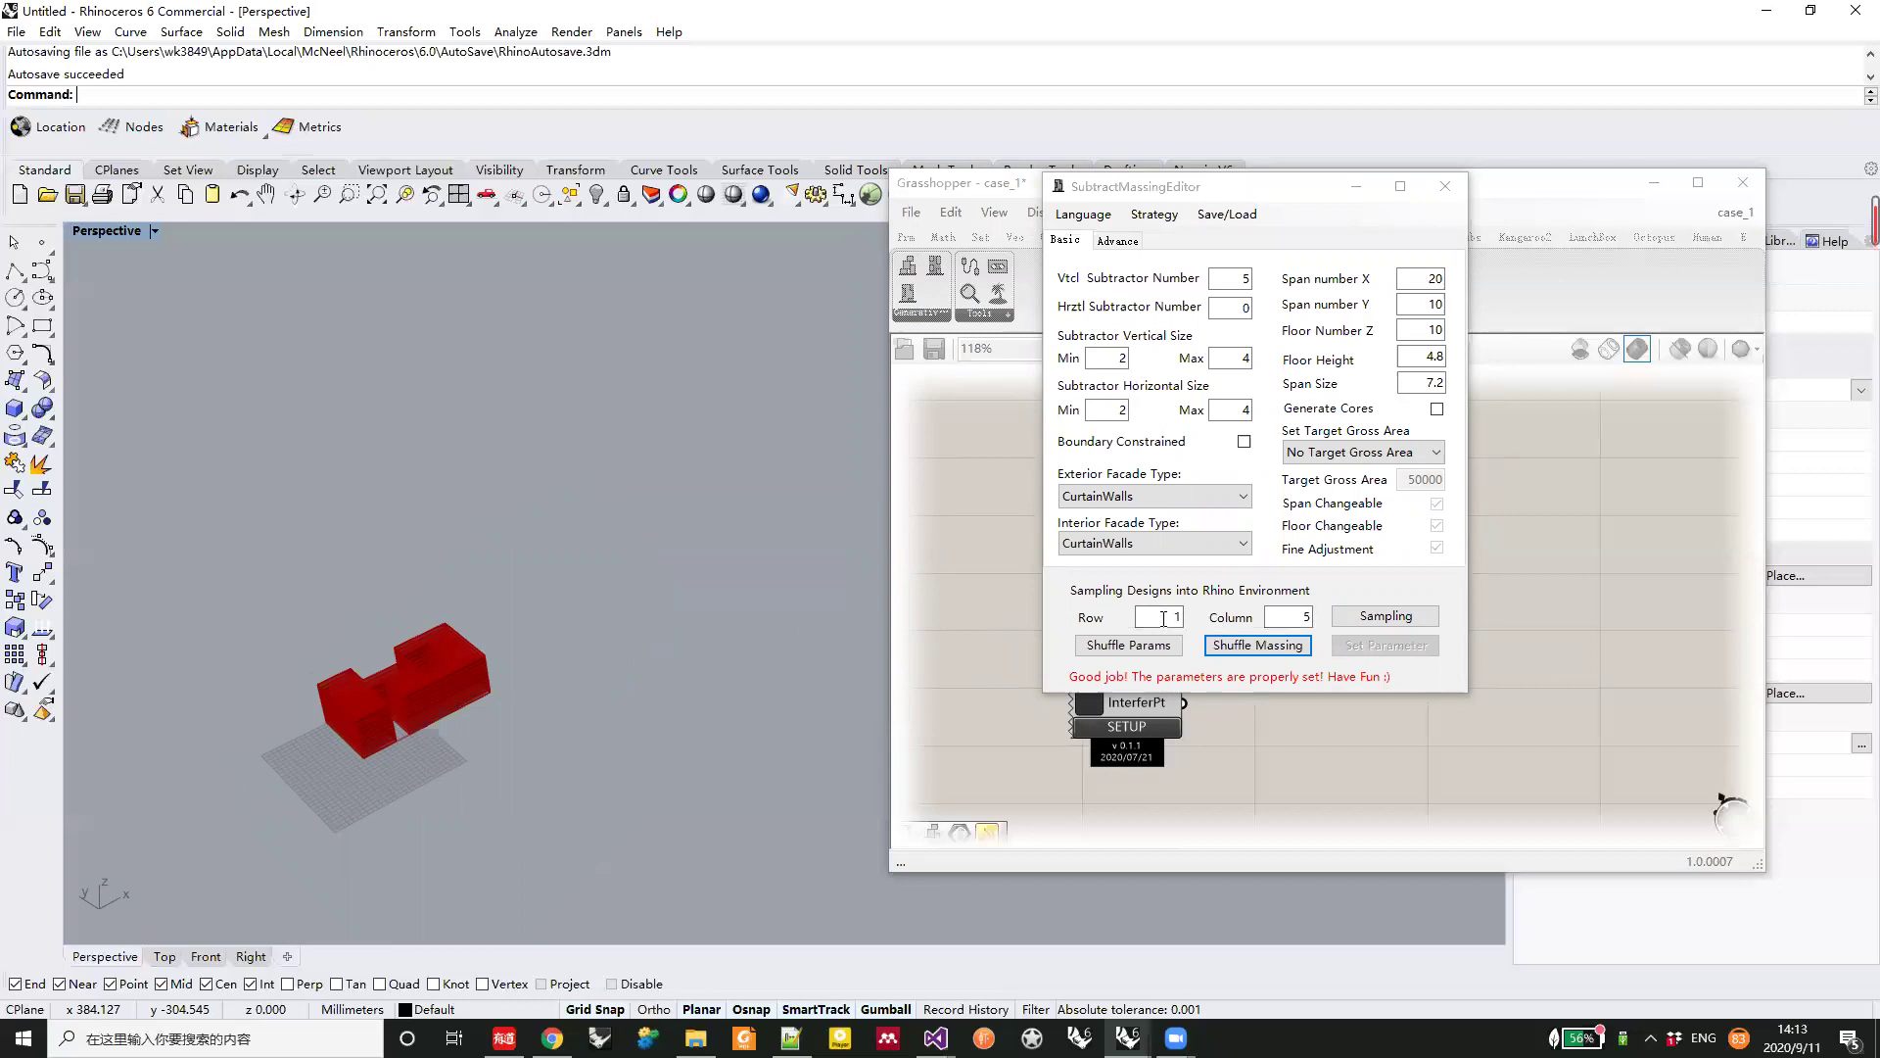
pyautogui.click(1385, 615)
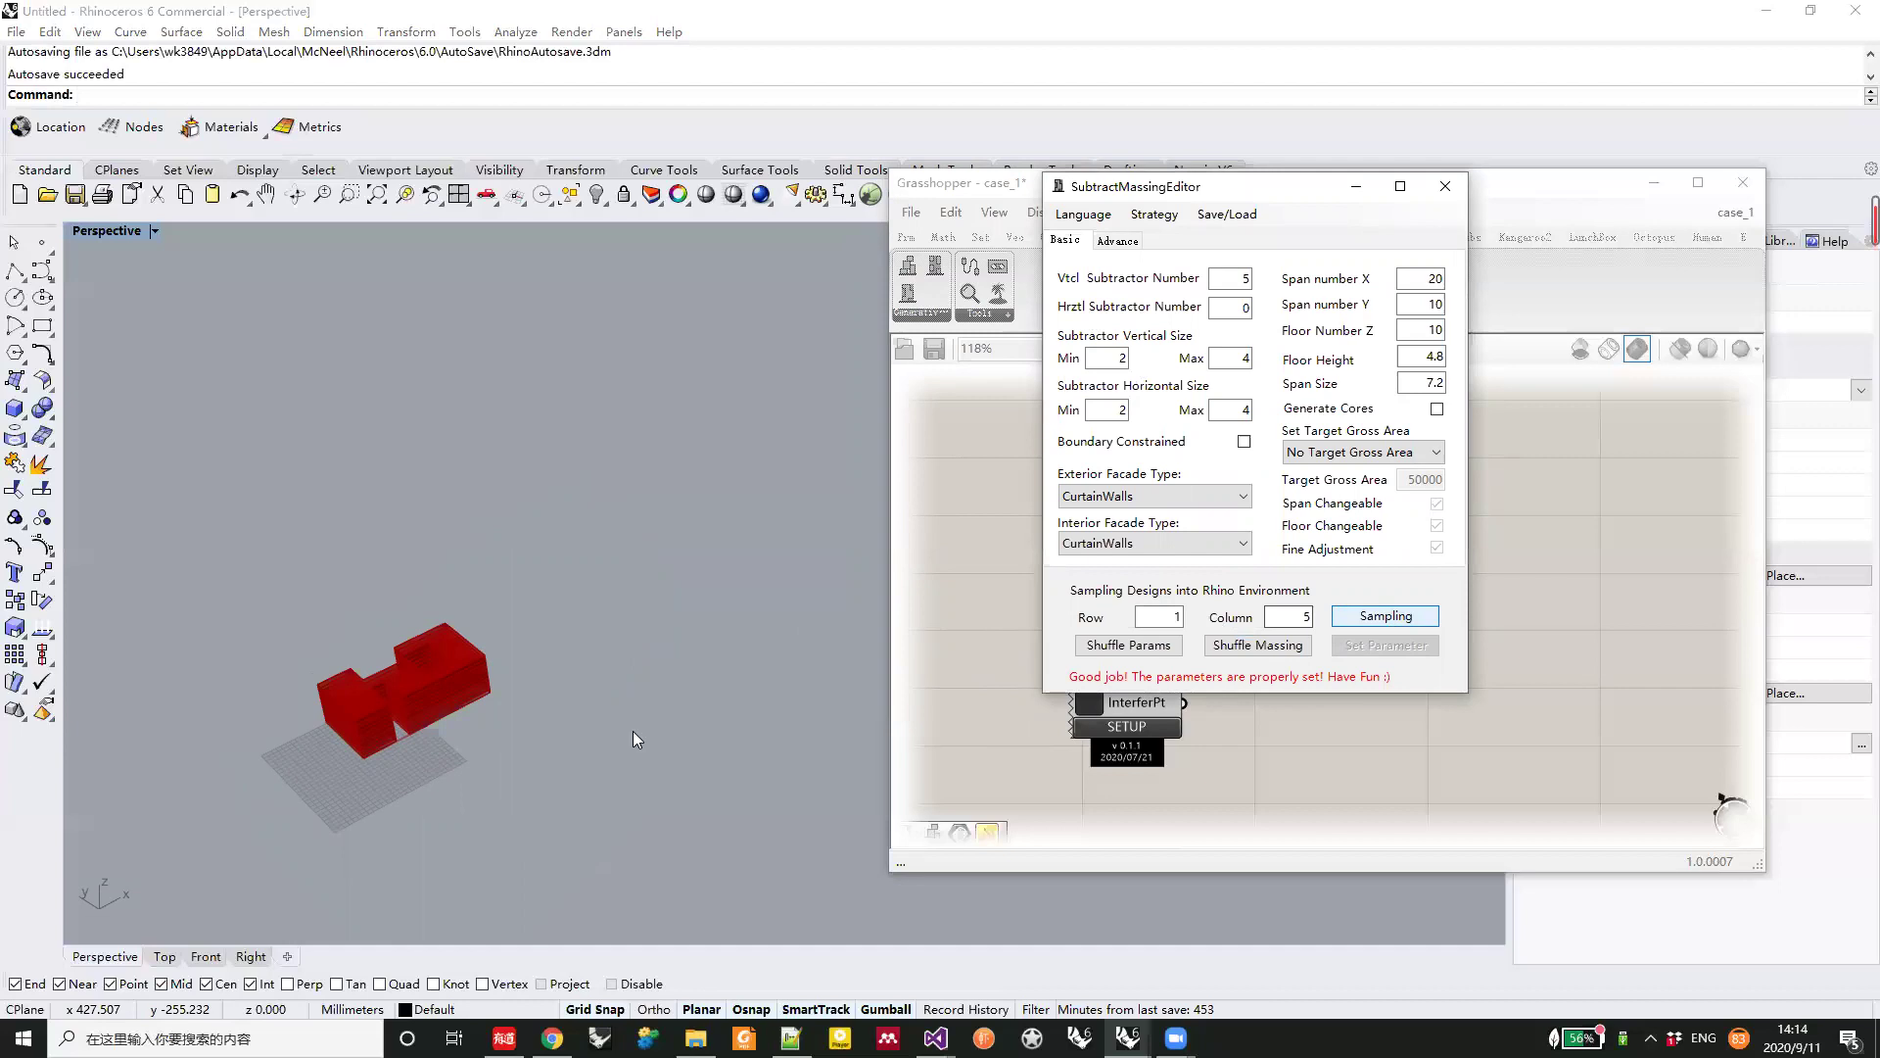
pyautogui.click(993, 587)
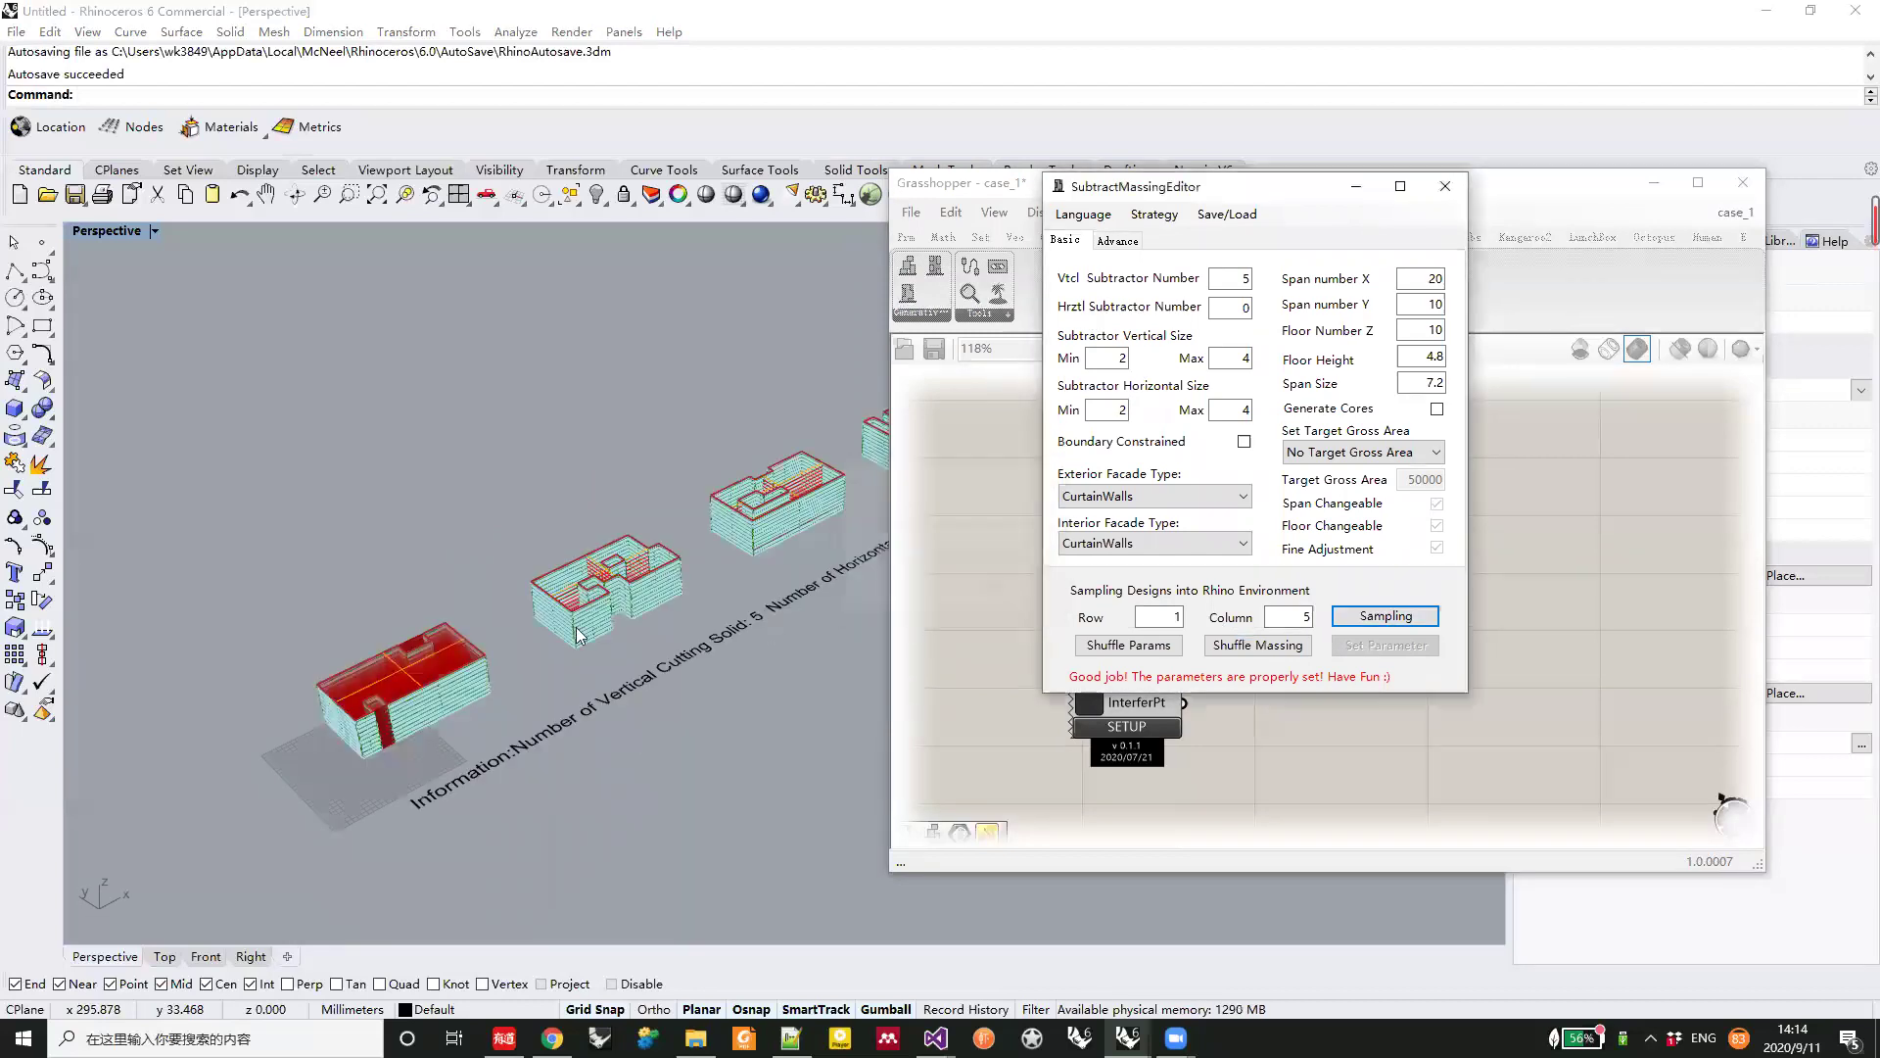
pyautogui.scroll(-3, 557, 643)
pyautogui.scroll(1, 471, 701)
pyautogui.moveTo(471, 701); pyautogui.dragTo(475, 673, button='right')
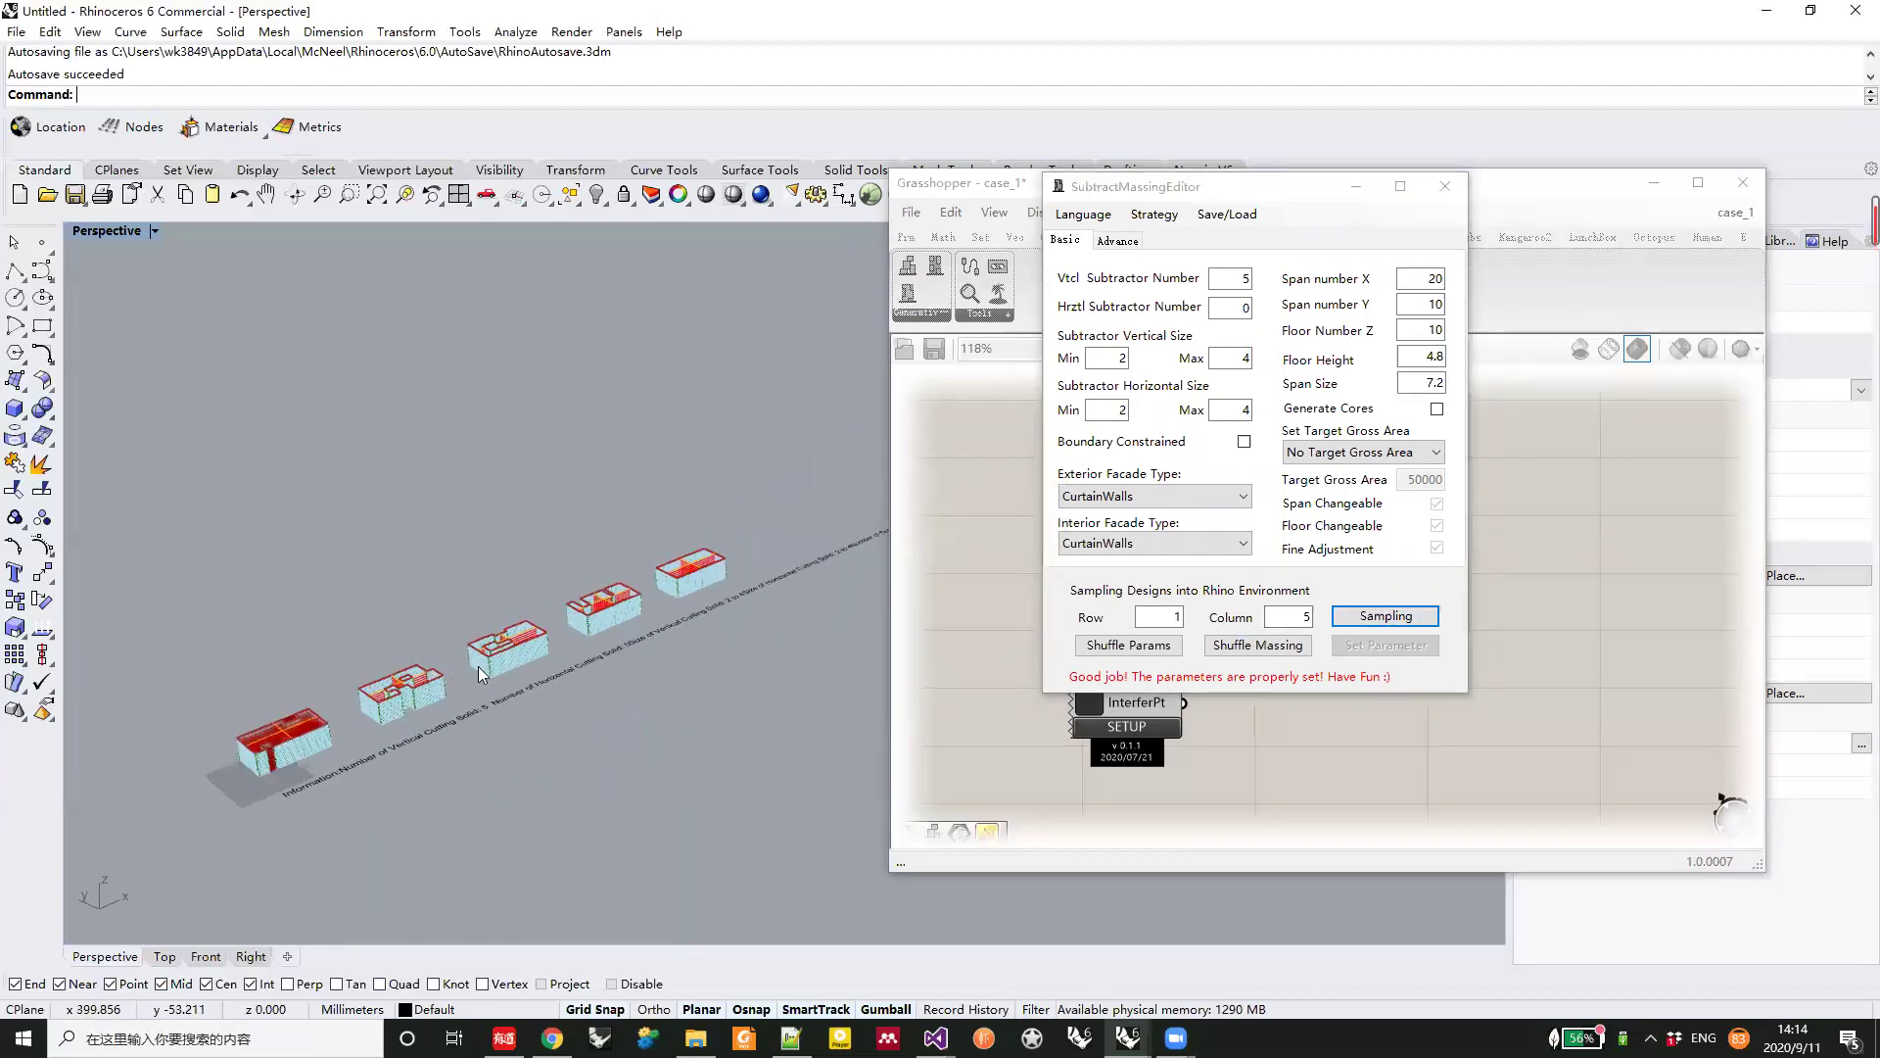
# Delete the whole row of sampled massing designs together with its information text from the Rhino perspective view
pyautogui.moveTo(630, 646); pyautogui.dragTo(1015, 427, button='right')
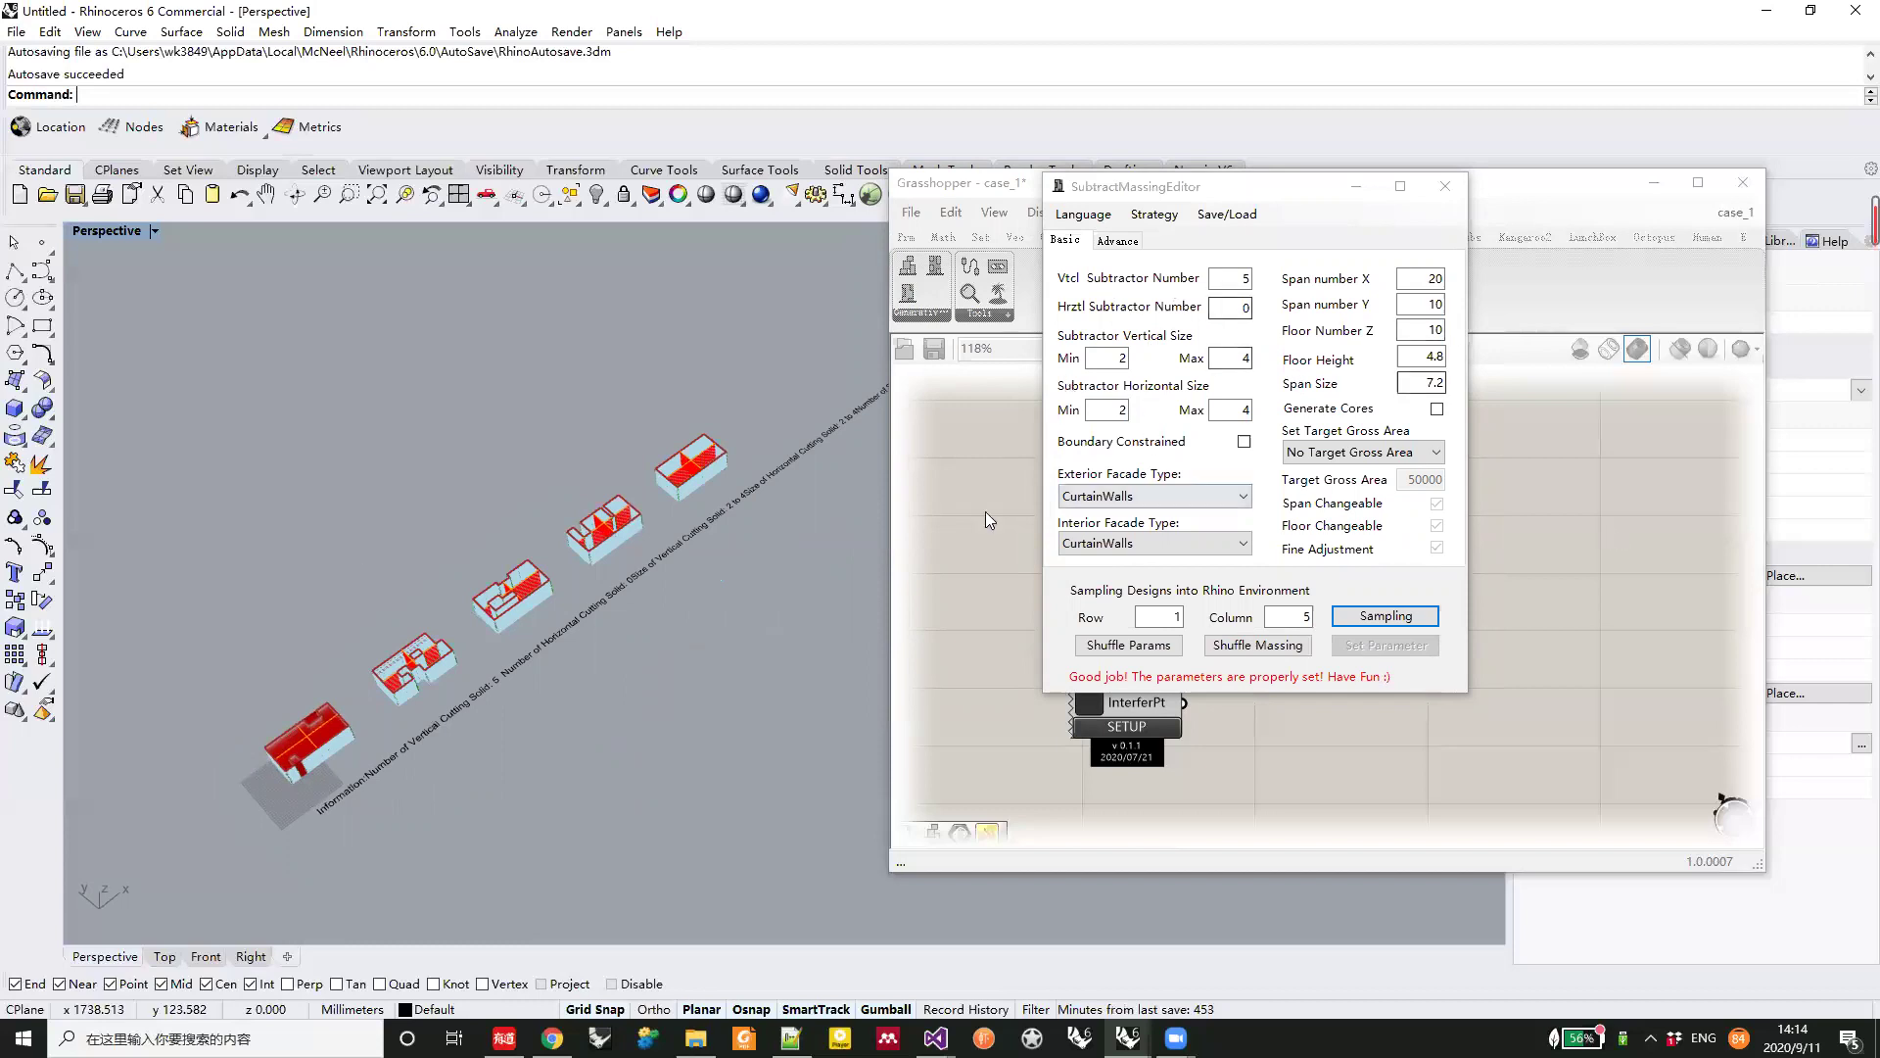
pyautogui.moveTo(484, 713); pyautogui.dragTo(608, 827, button='right')
pyautogui.moveTo(778, 838); pyautogui.dragTo(198, 470)
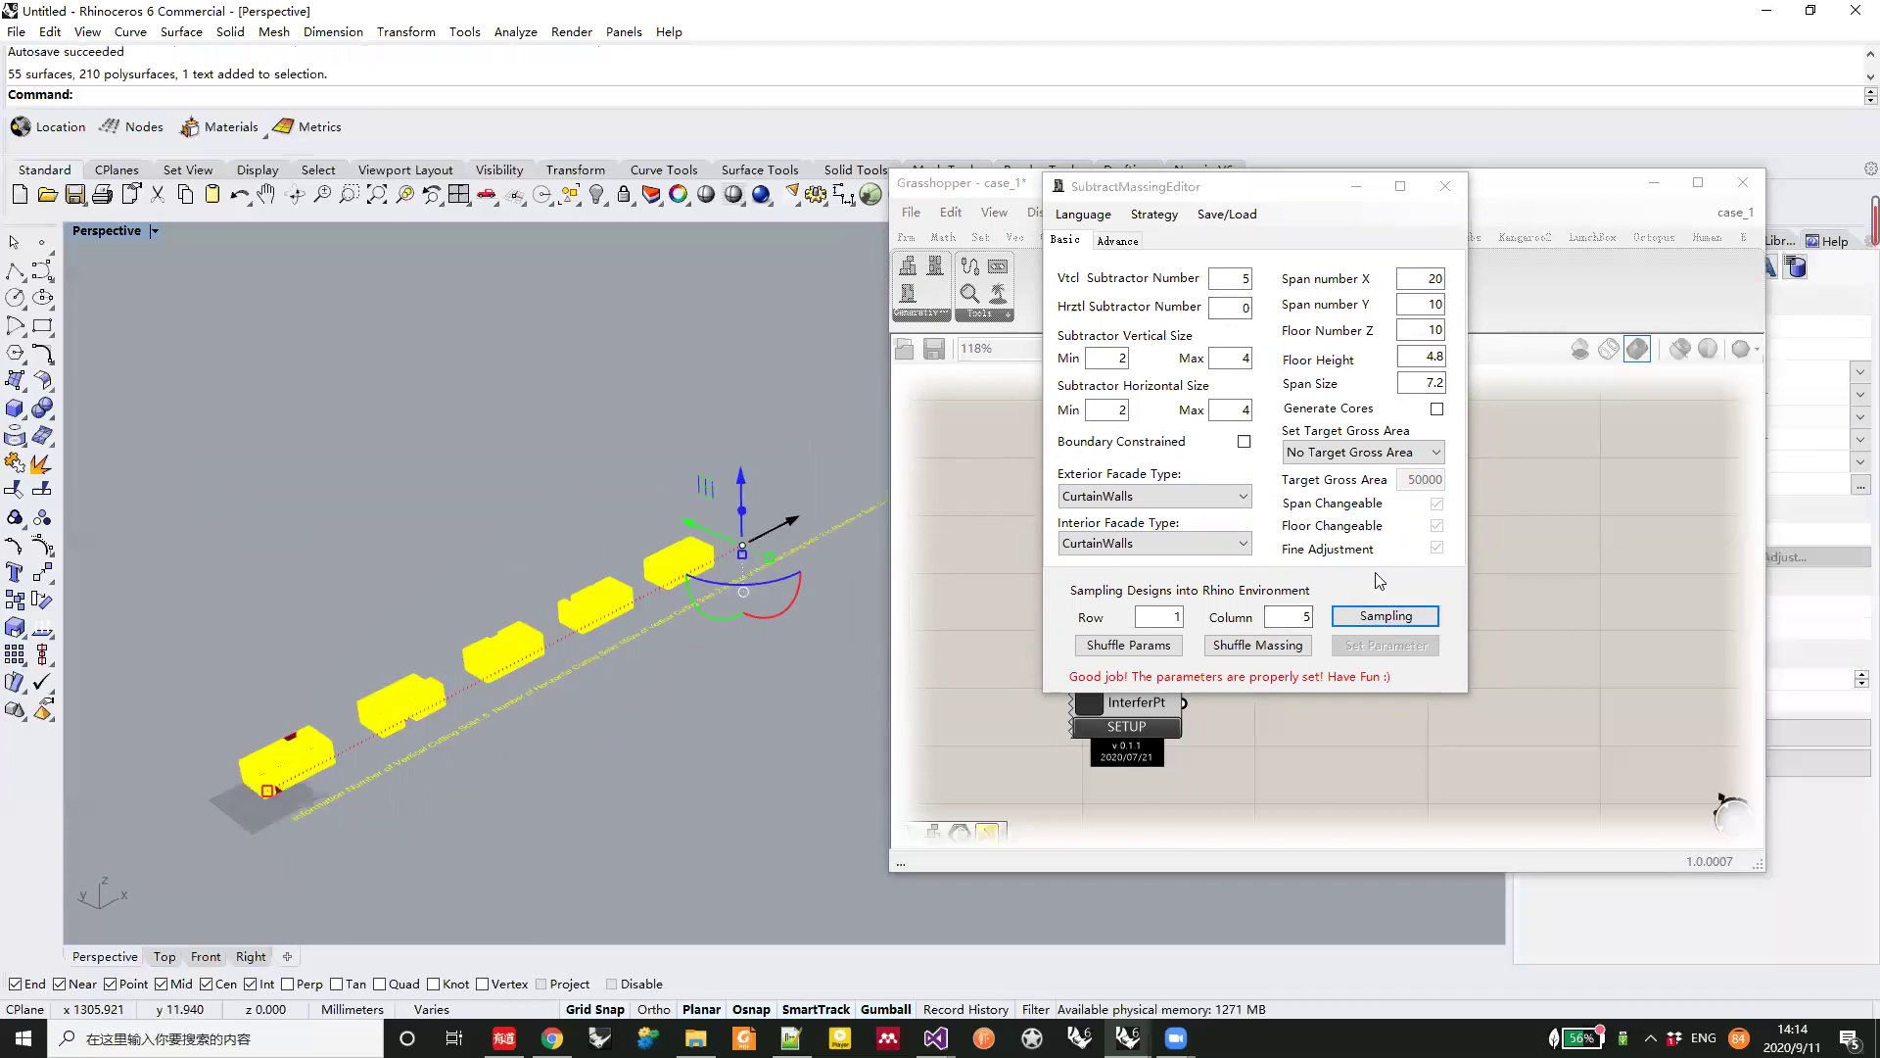
pyautogui.press('Delete')
pyautogui.scroll(4, 282, 666)
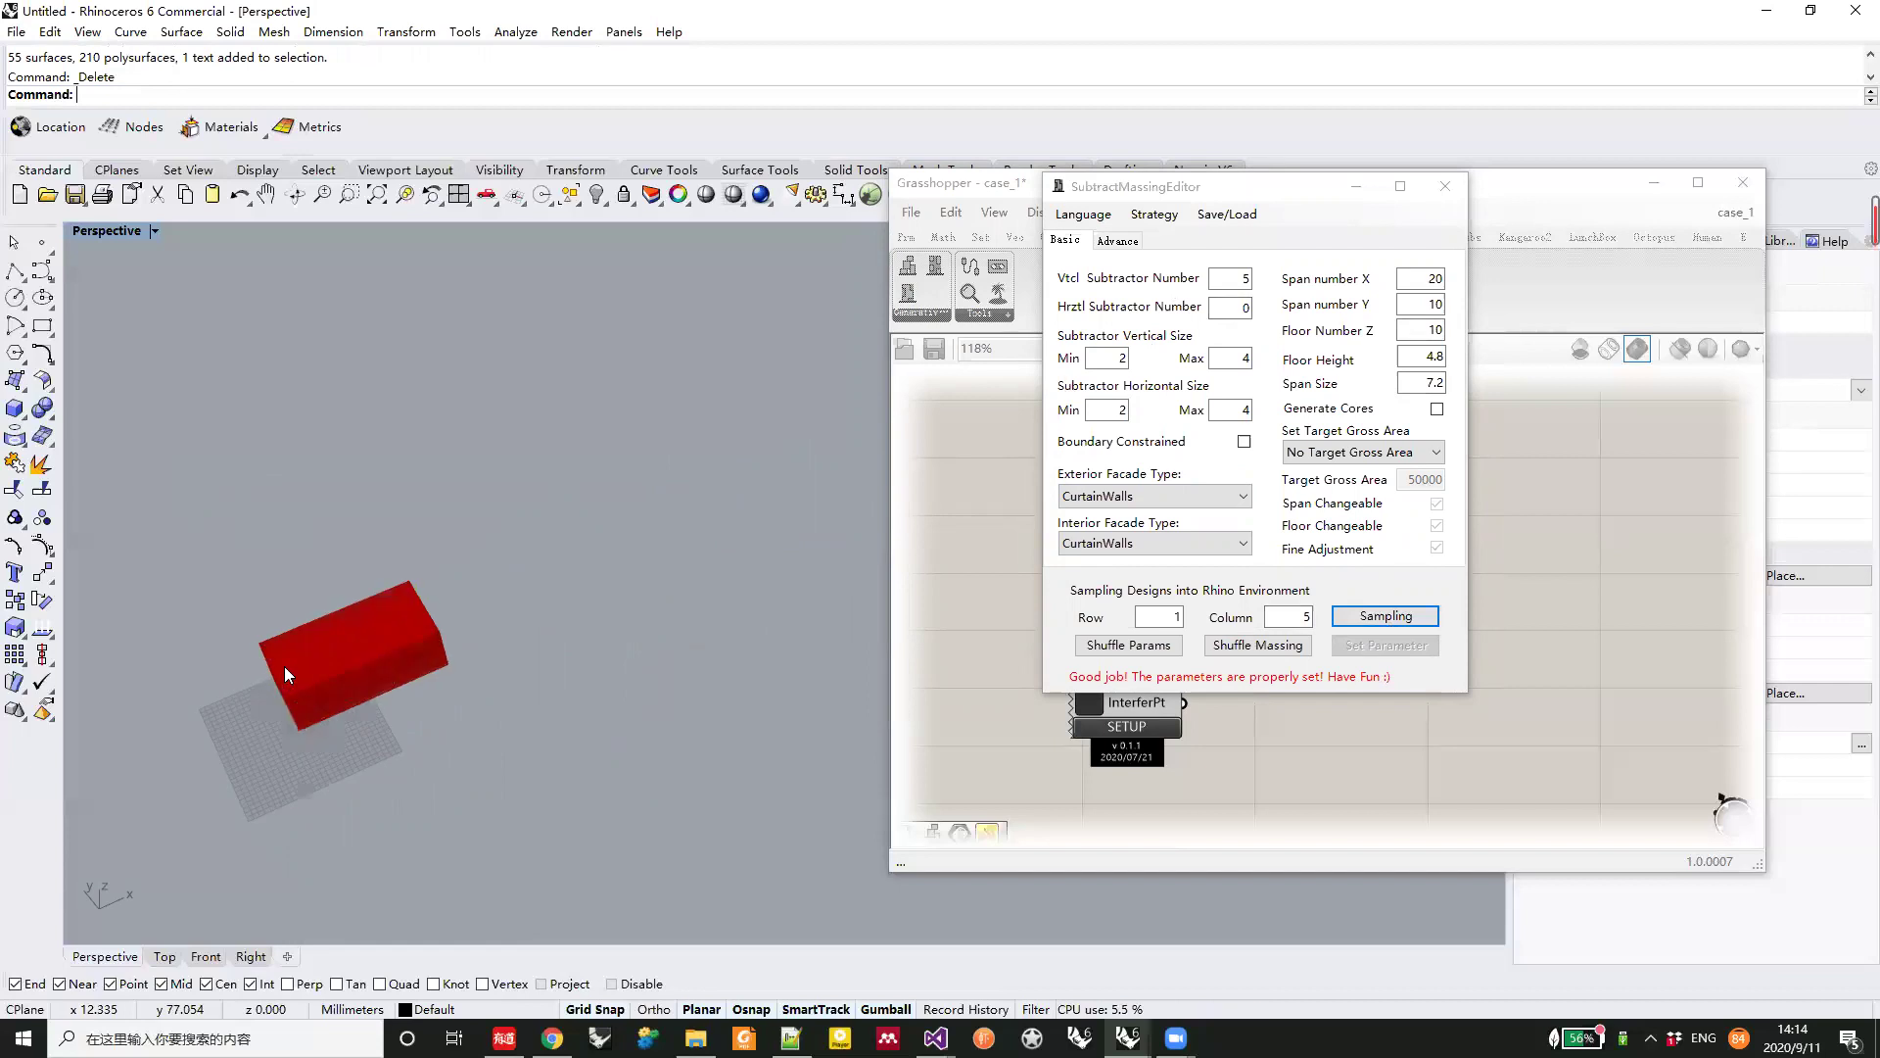
# Enable Fixed Void with a void size of 6 in both X and Y, starting at point 0, 0, and apply the parameters
pyautogui.click(1124, 247)
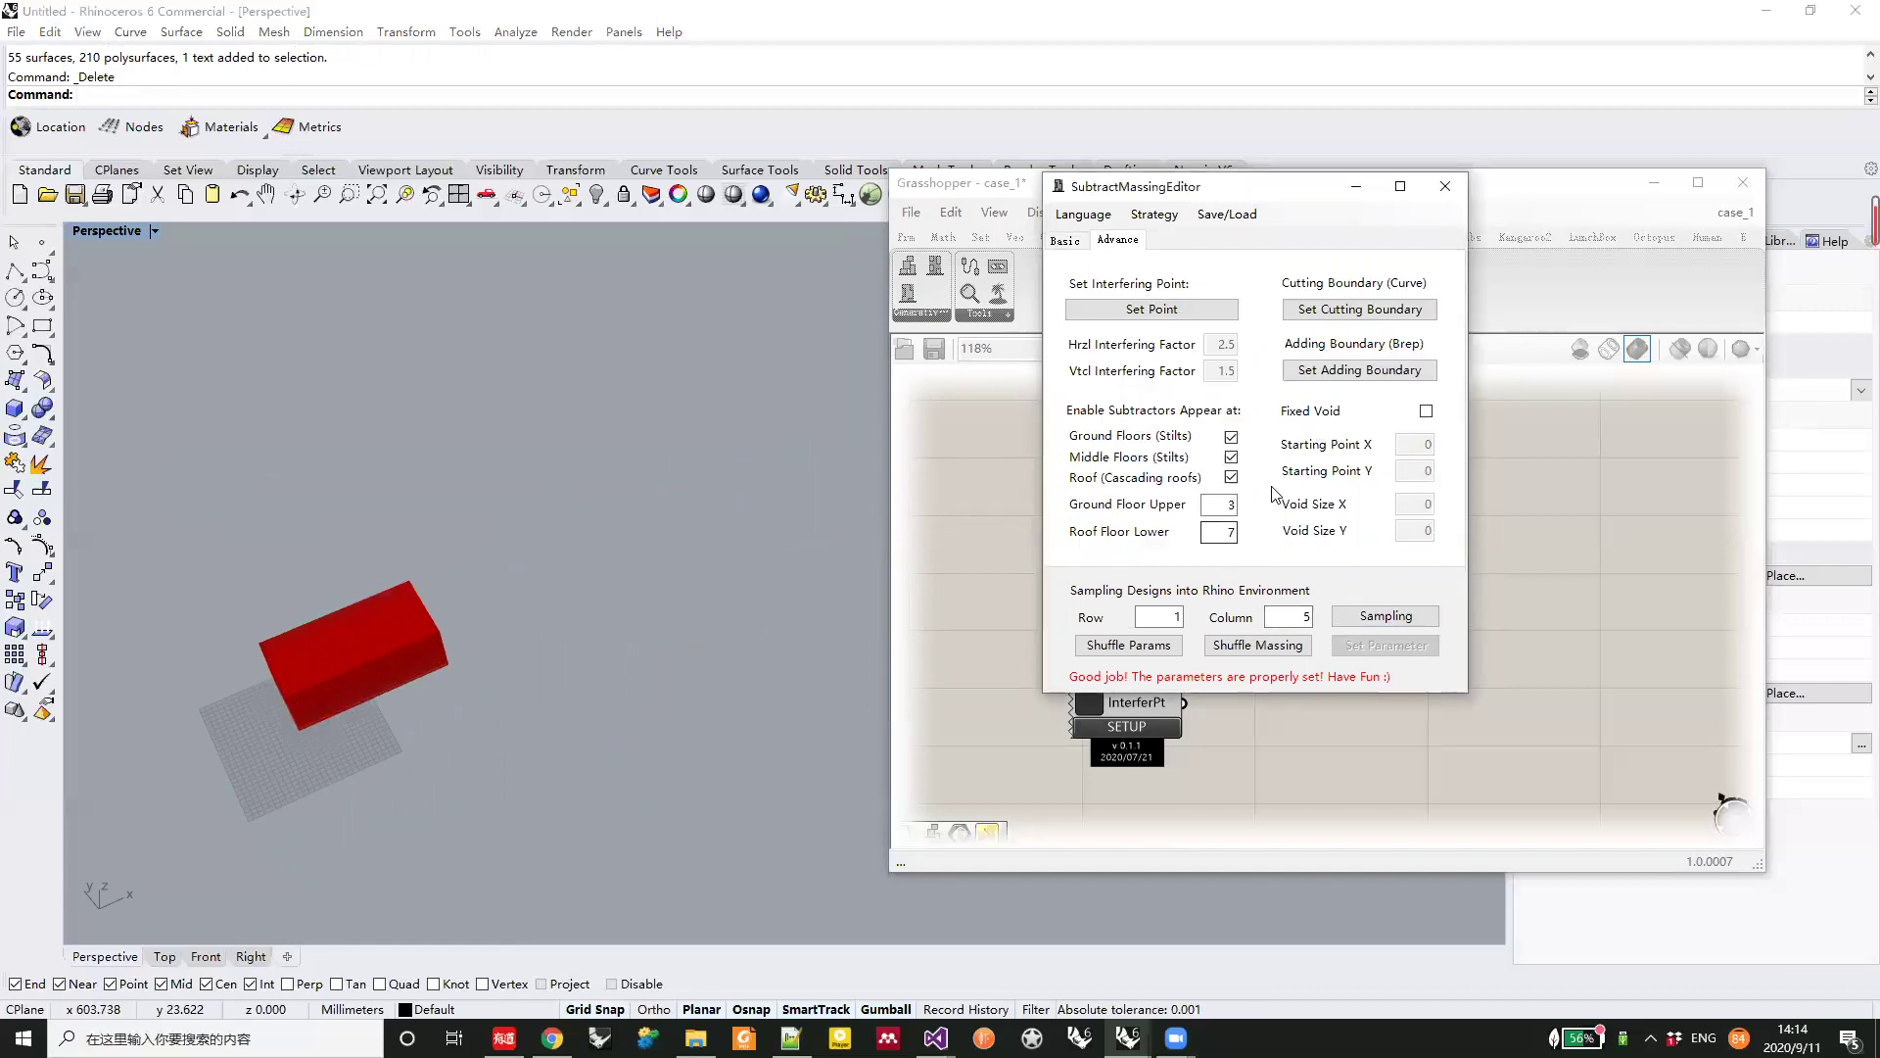
pyautogui.click(1426, 411)
pyautogui.keyDown('shift'); pyautogui.moveTo(354, 678); pyautogui.dragTo(489, 613, button='right'); pyautogui.keyUp('shift')
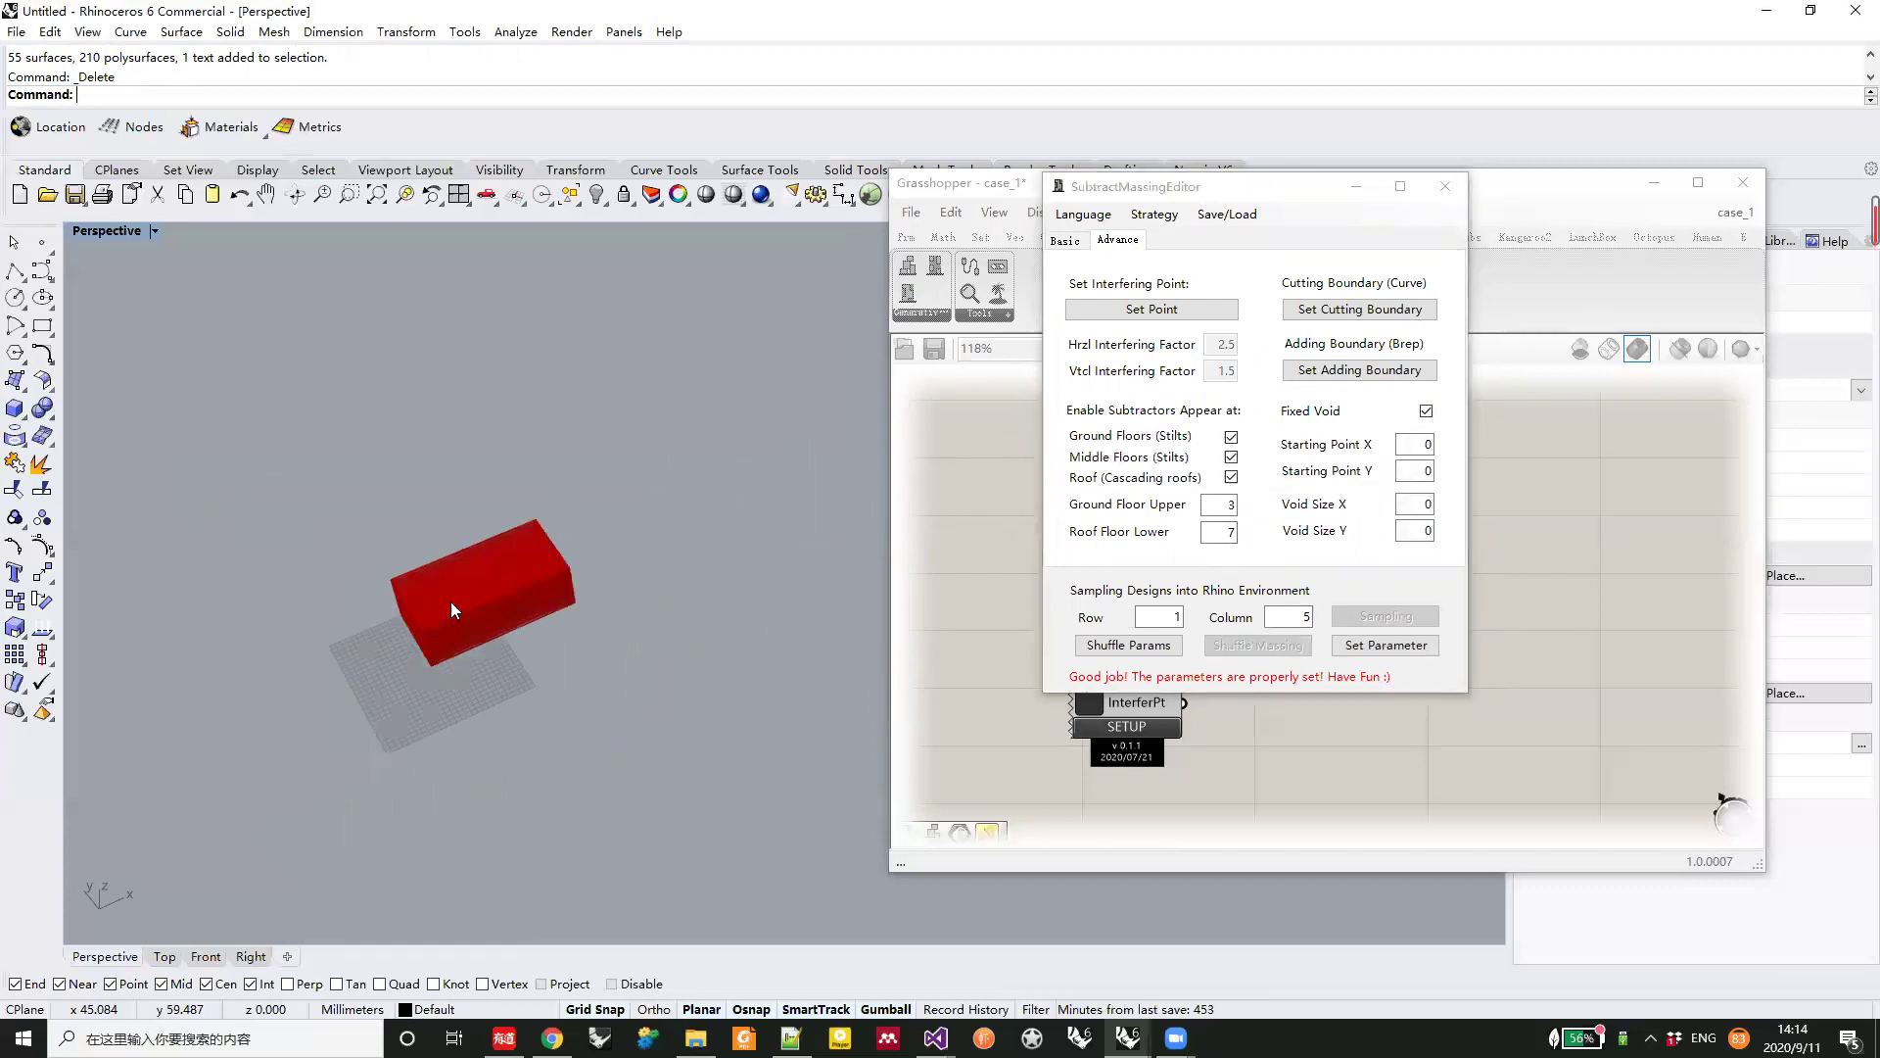
pyautogui.scroll(5, 451, 601)
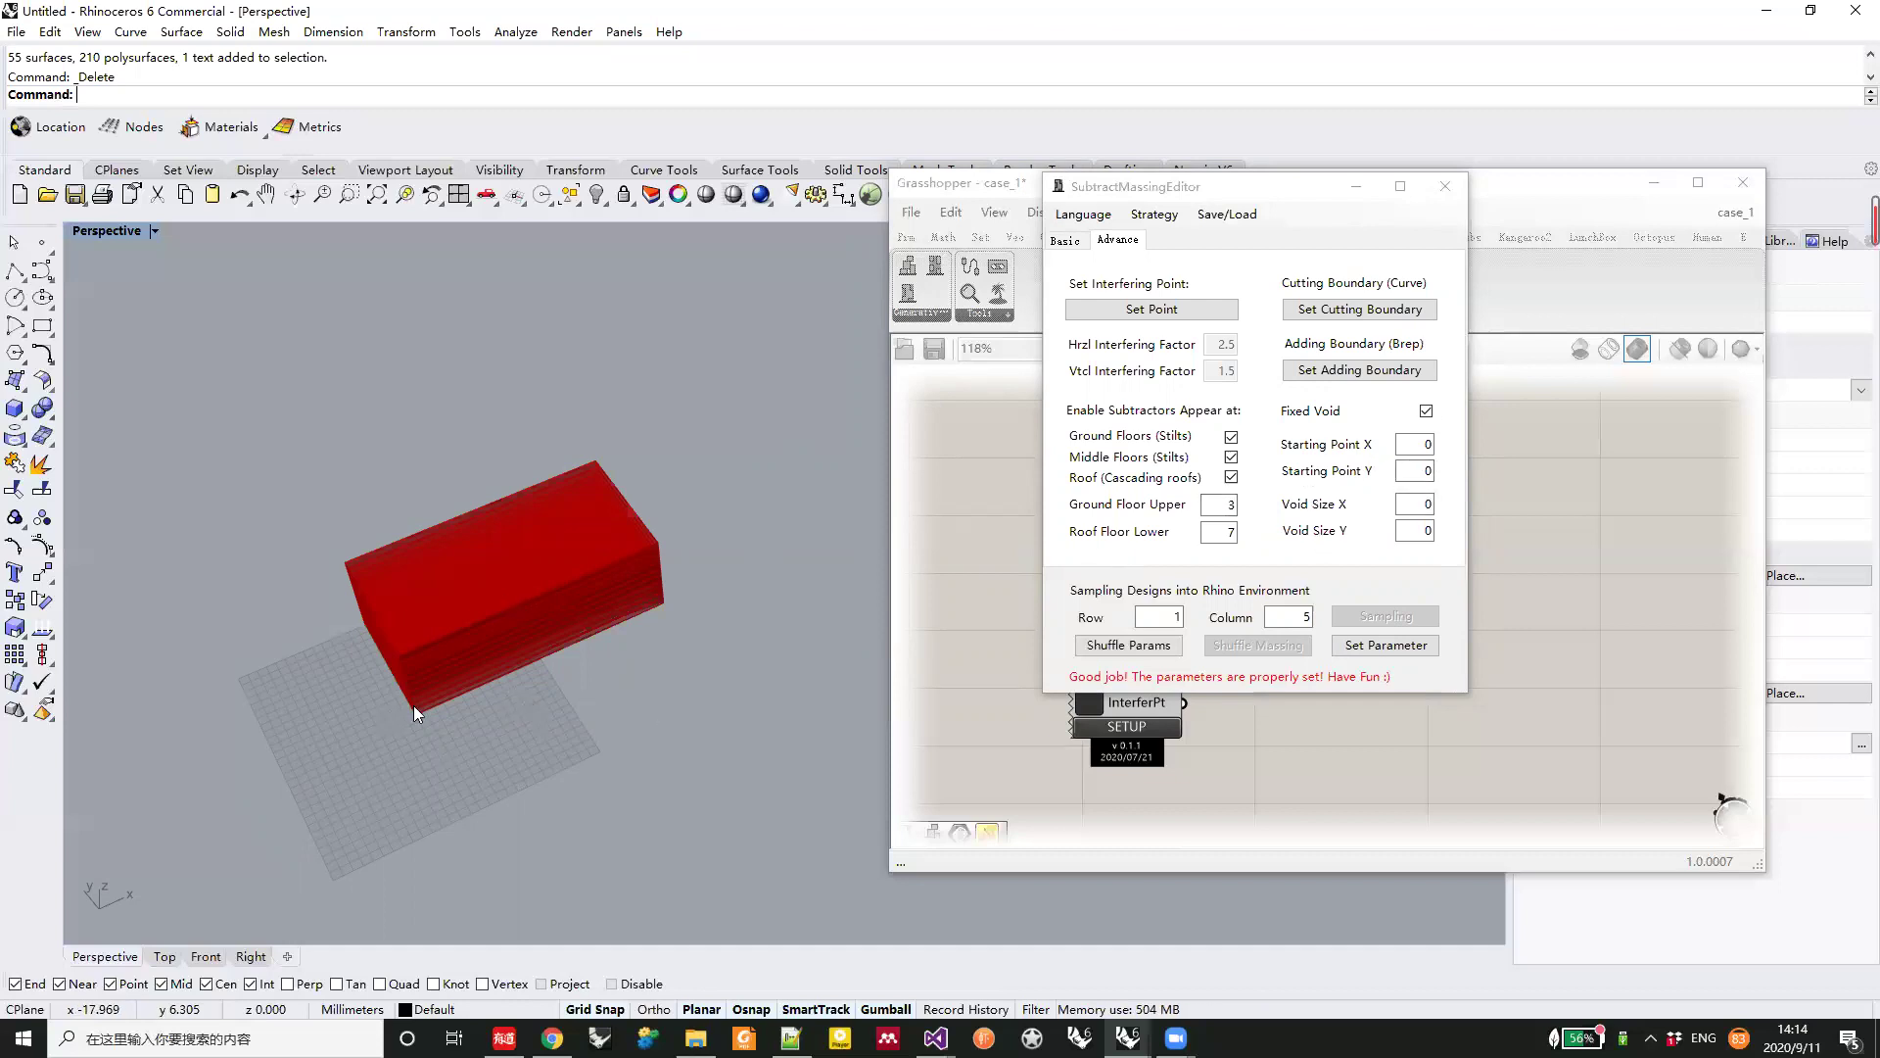
pyautogui.click(1440, 506)
pyautogui.write('6')
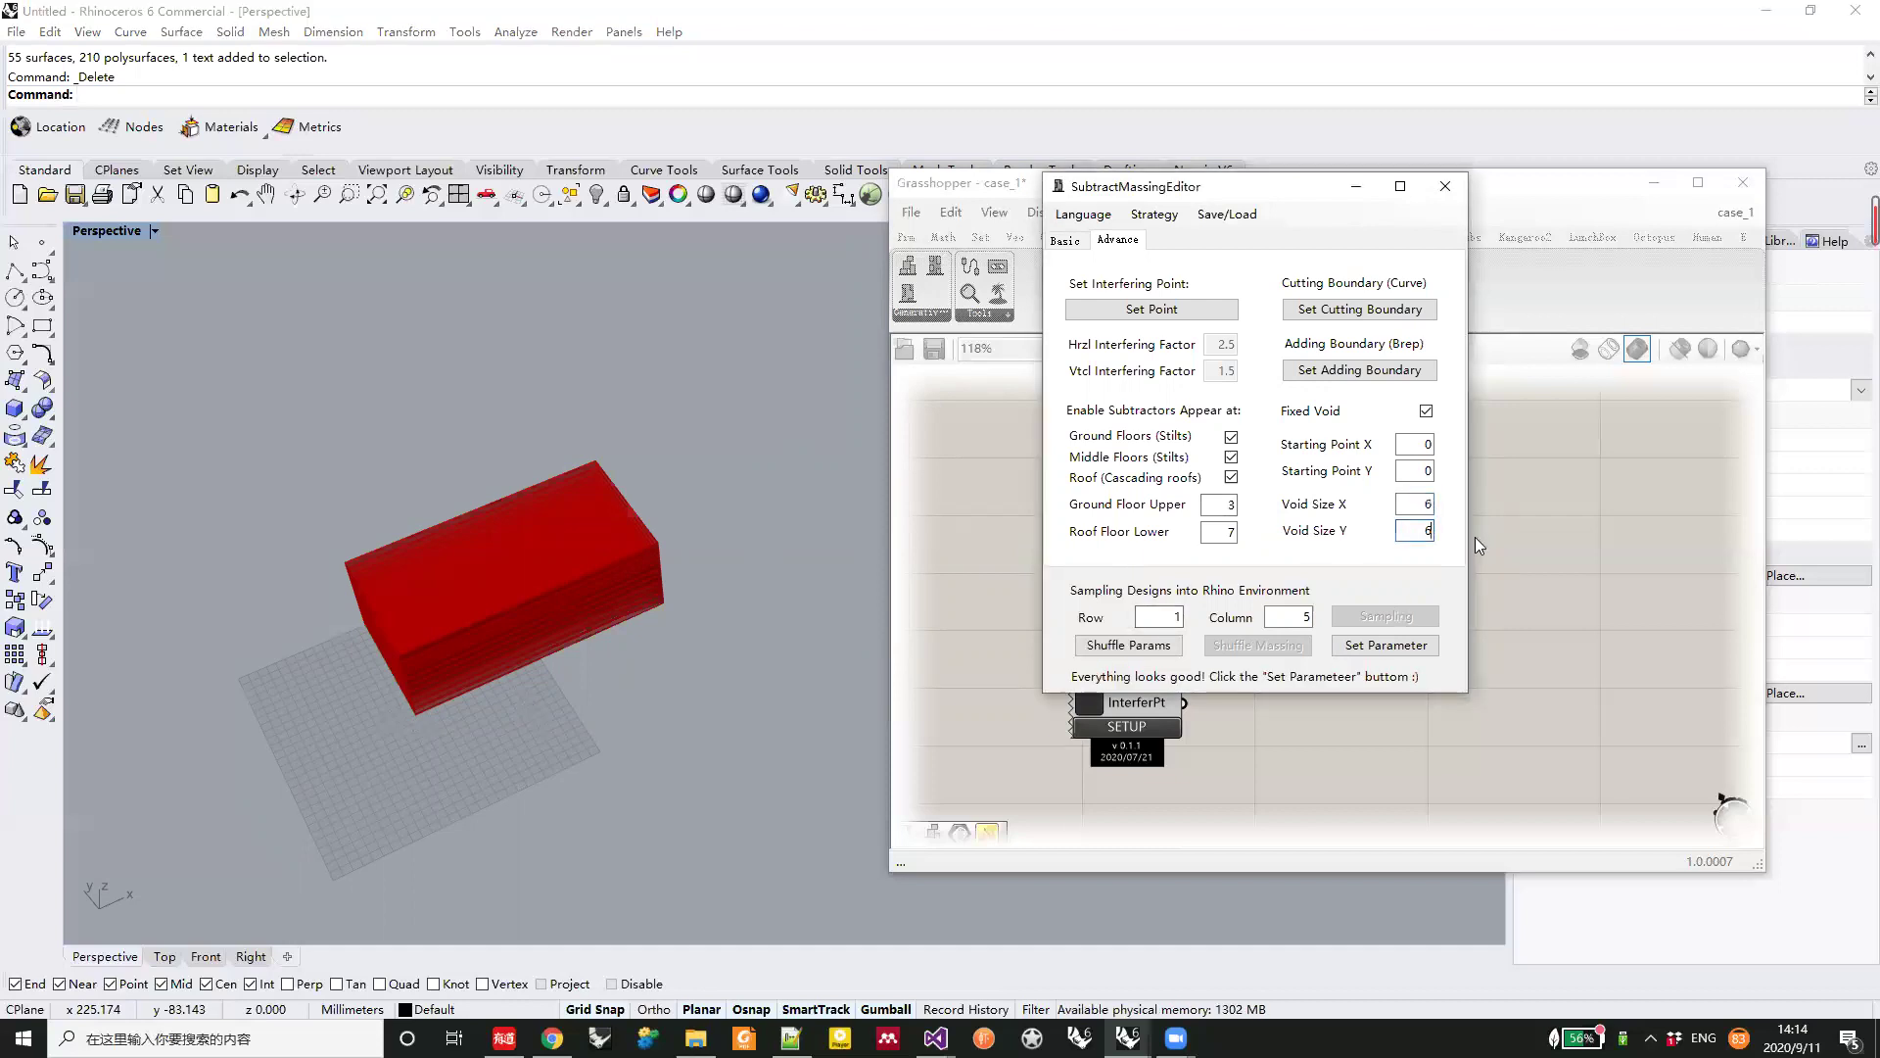
pyautogui.click(1384, 647)
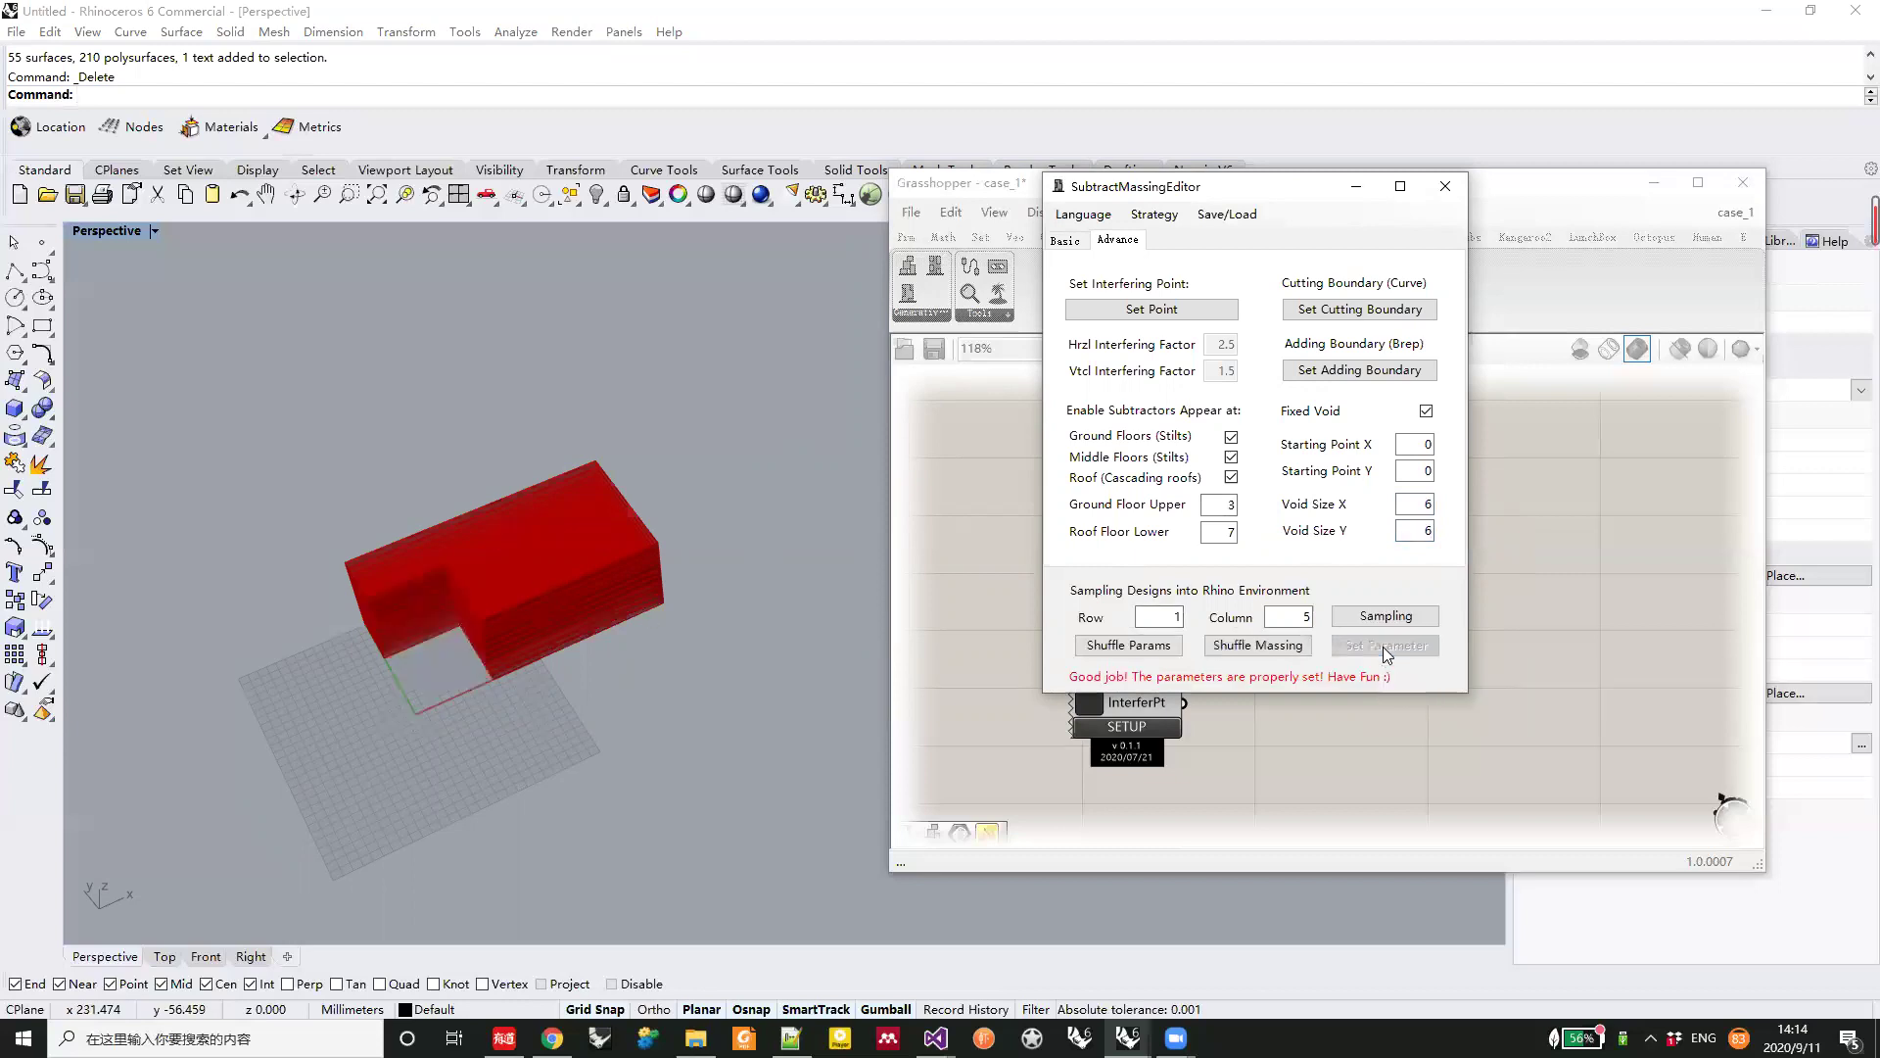
# Shuffle the massing three times with the fixed void kept at the building corner
pyautogui.click(1263, 657)
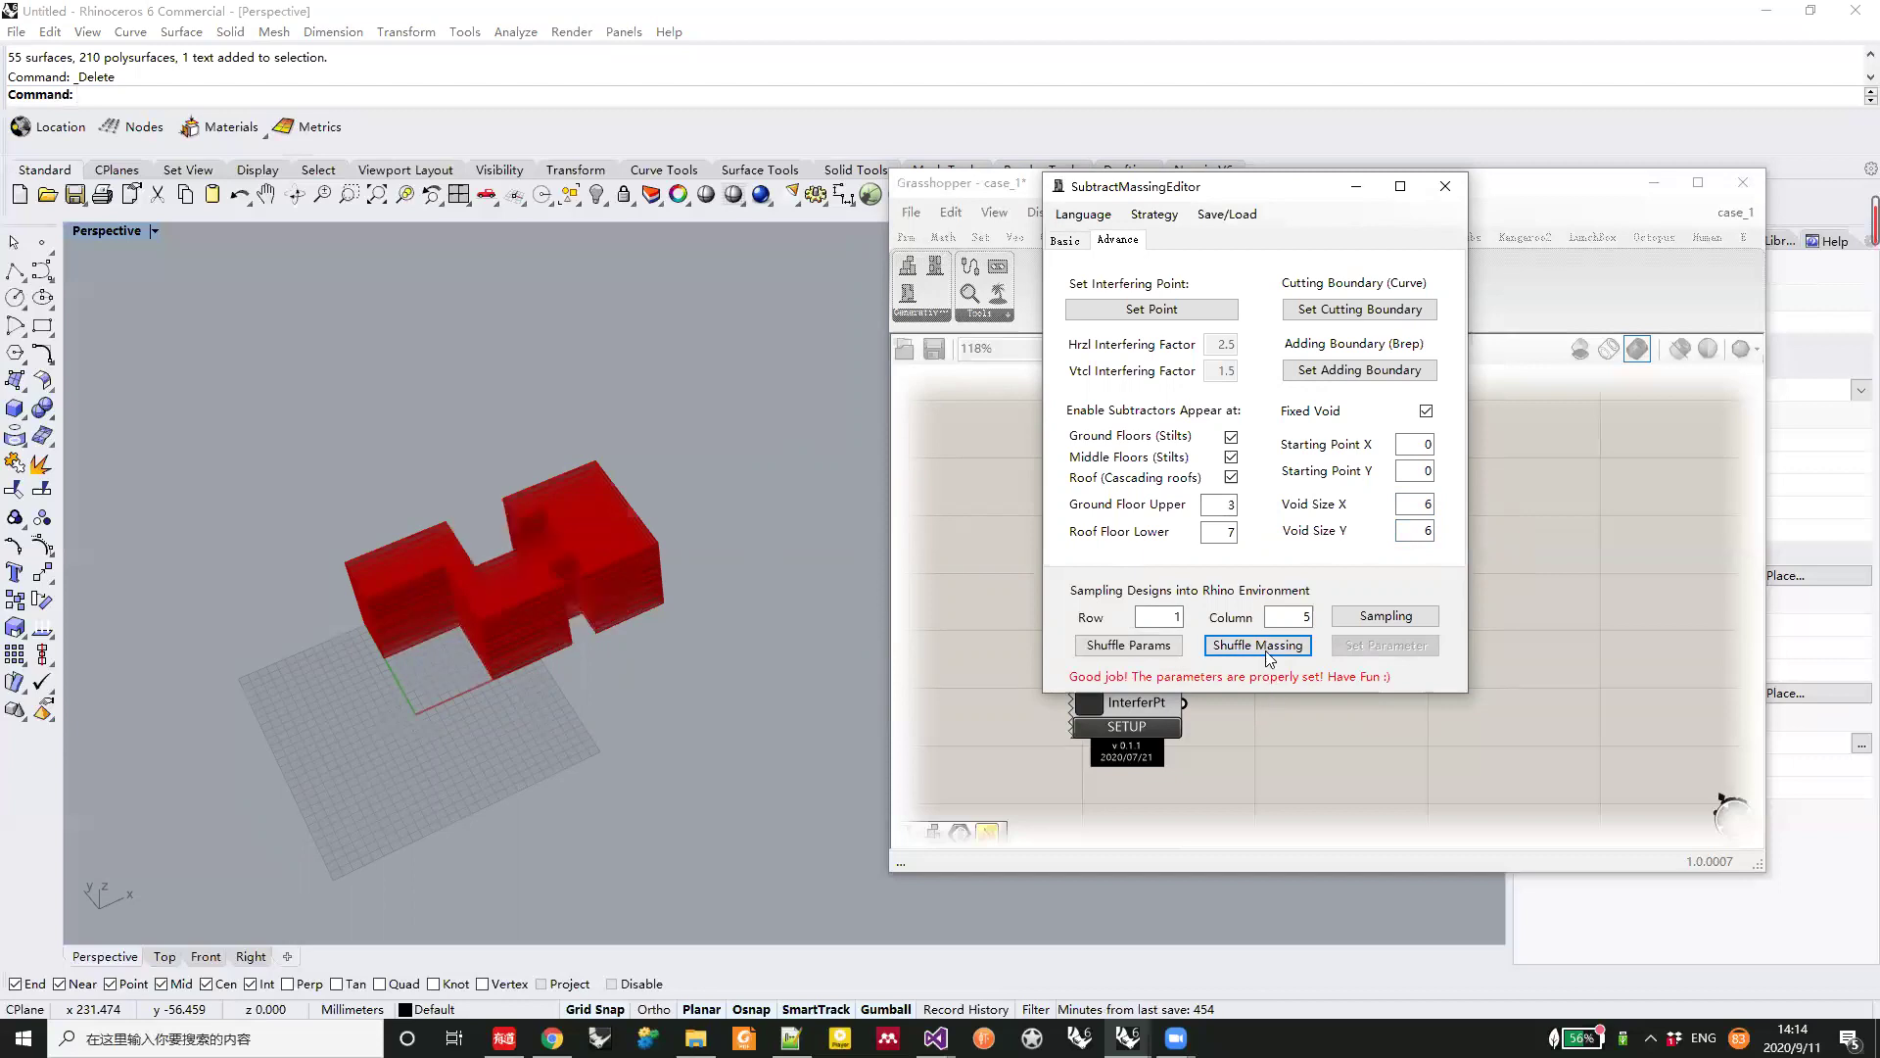
pyautogui.click(1263, 657)
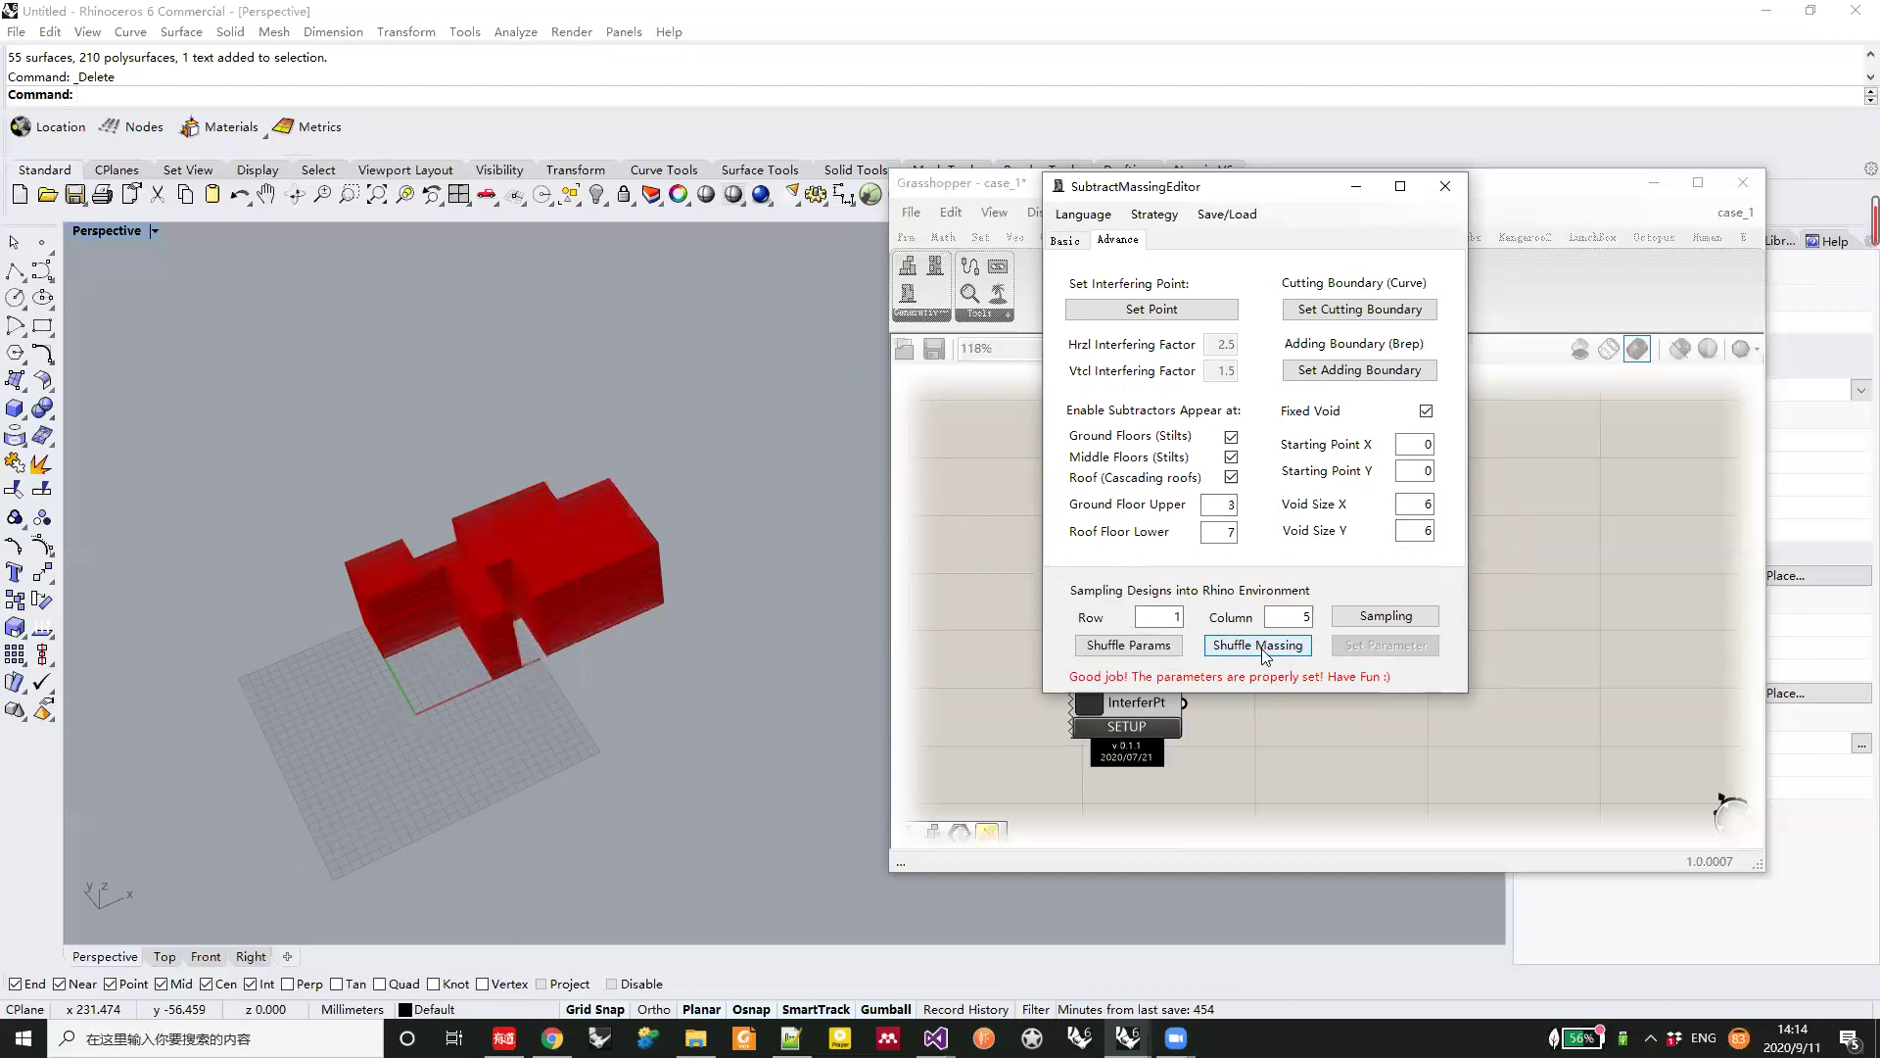
pyautogui.click(1263, 657)
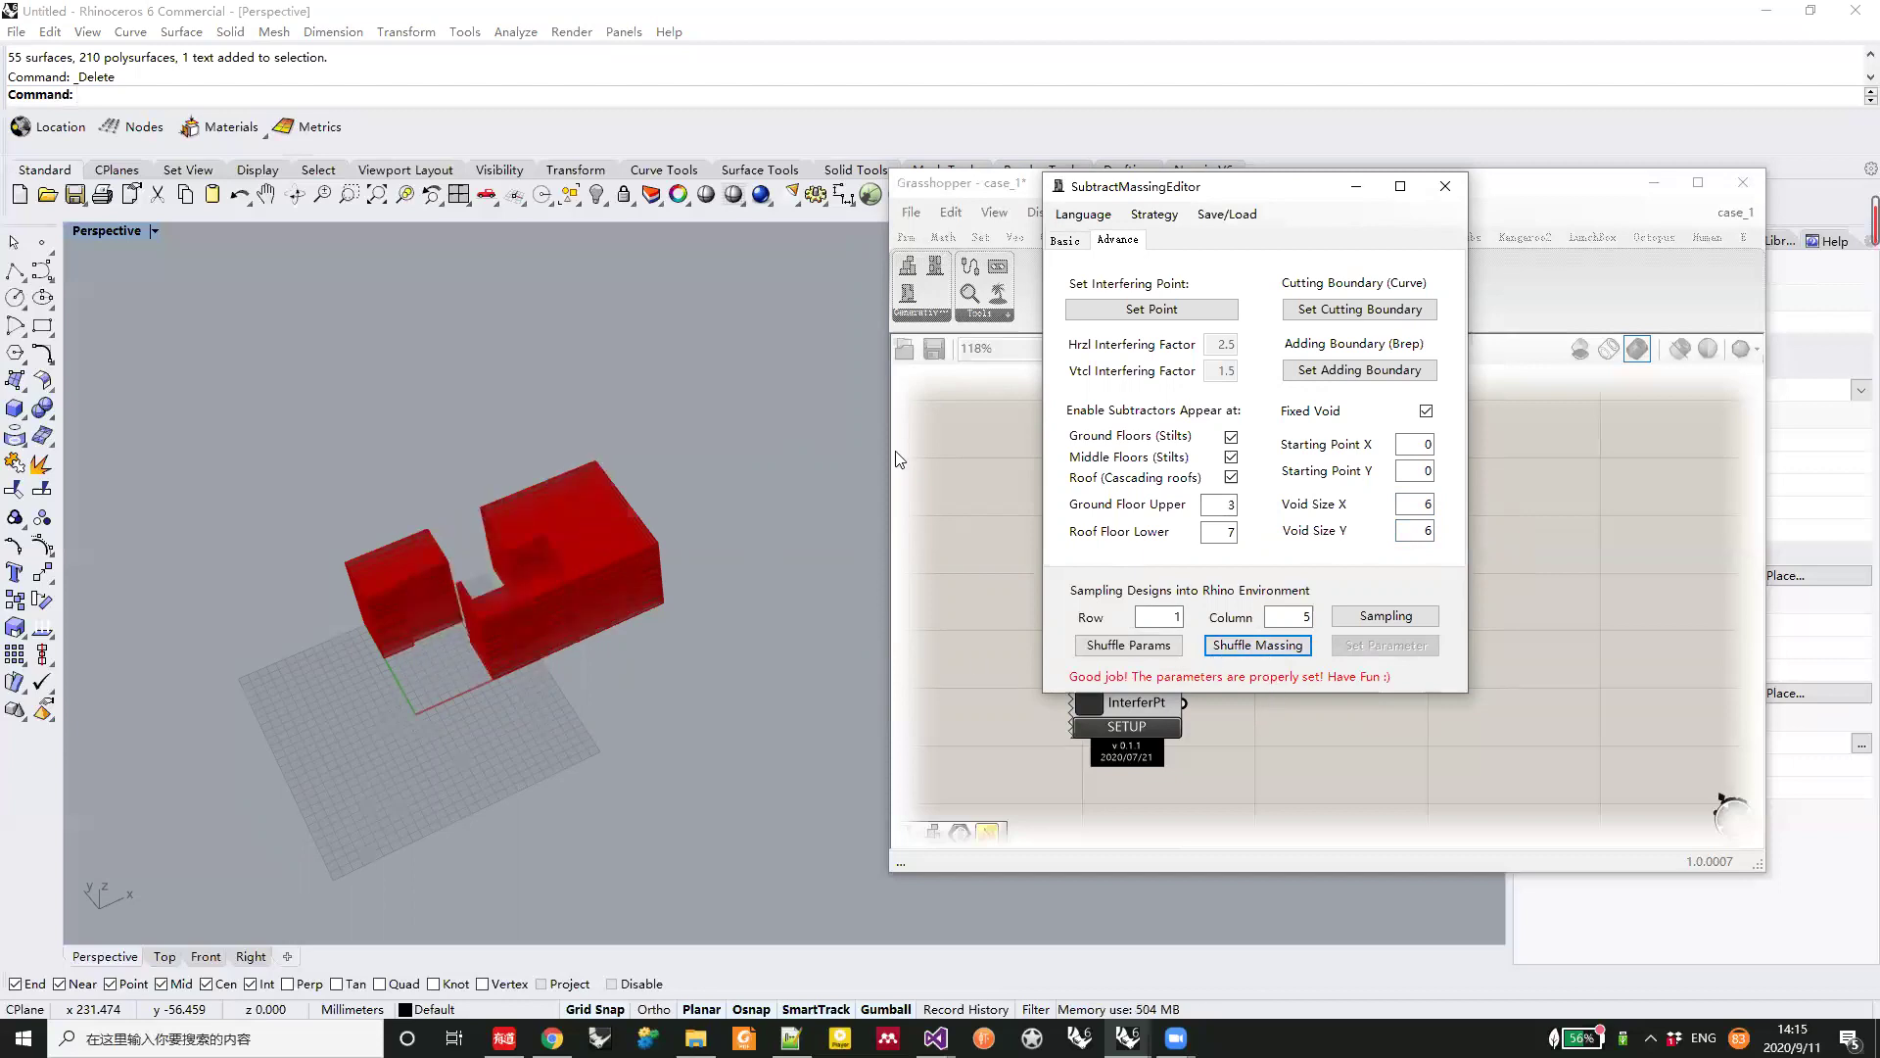
# Re-enable Boundary Constrained and set the fixed void's starting point to 3 in both X and Y
pyautogui.click(1075, 241)
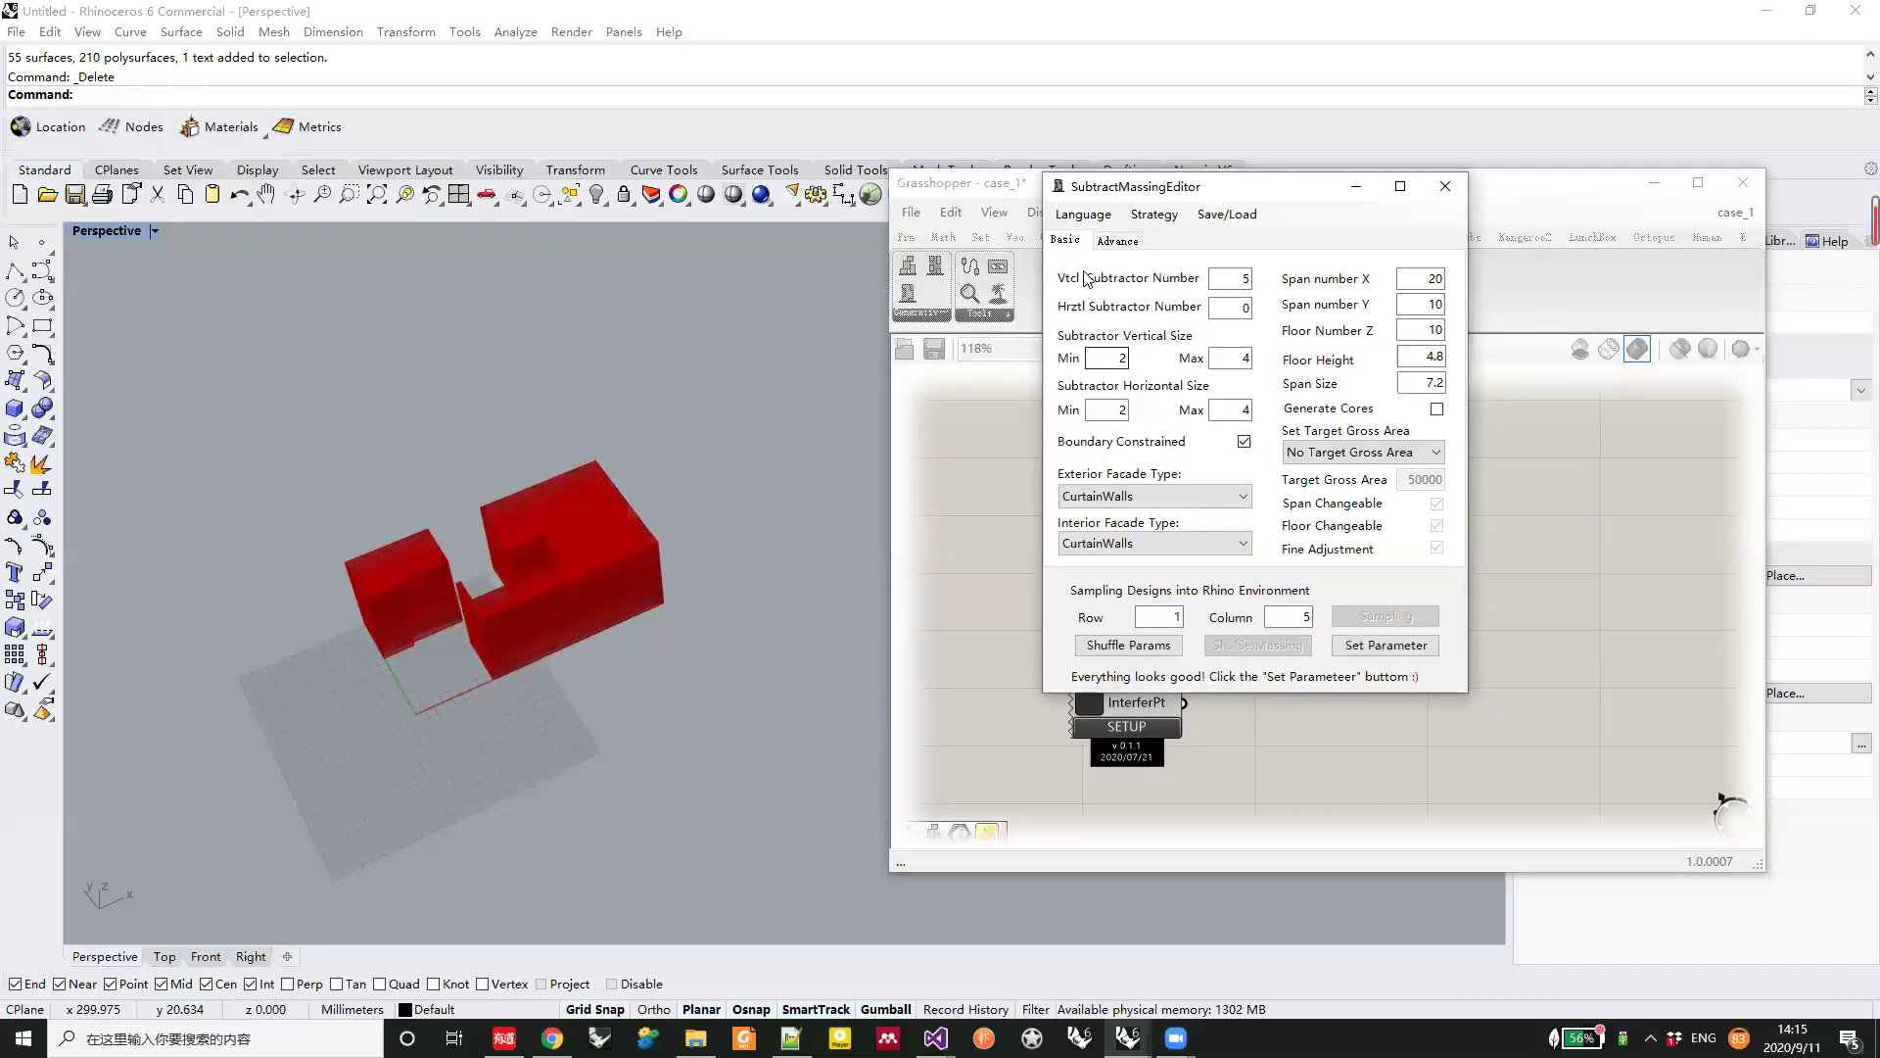
pyautogui.click(1126, 241)
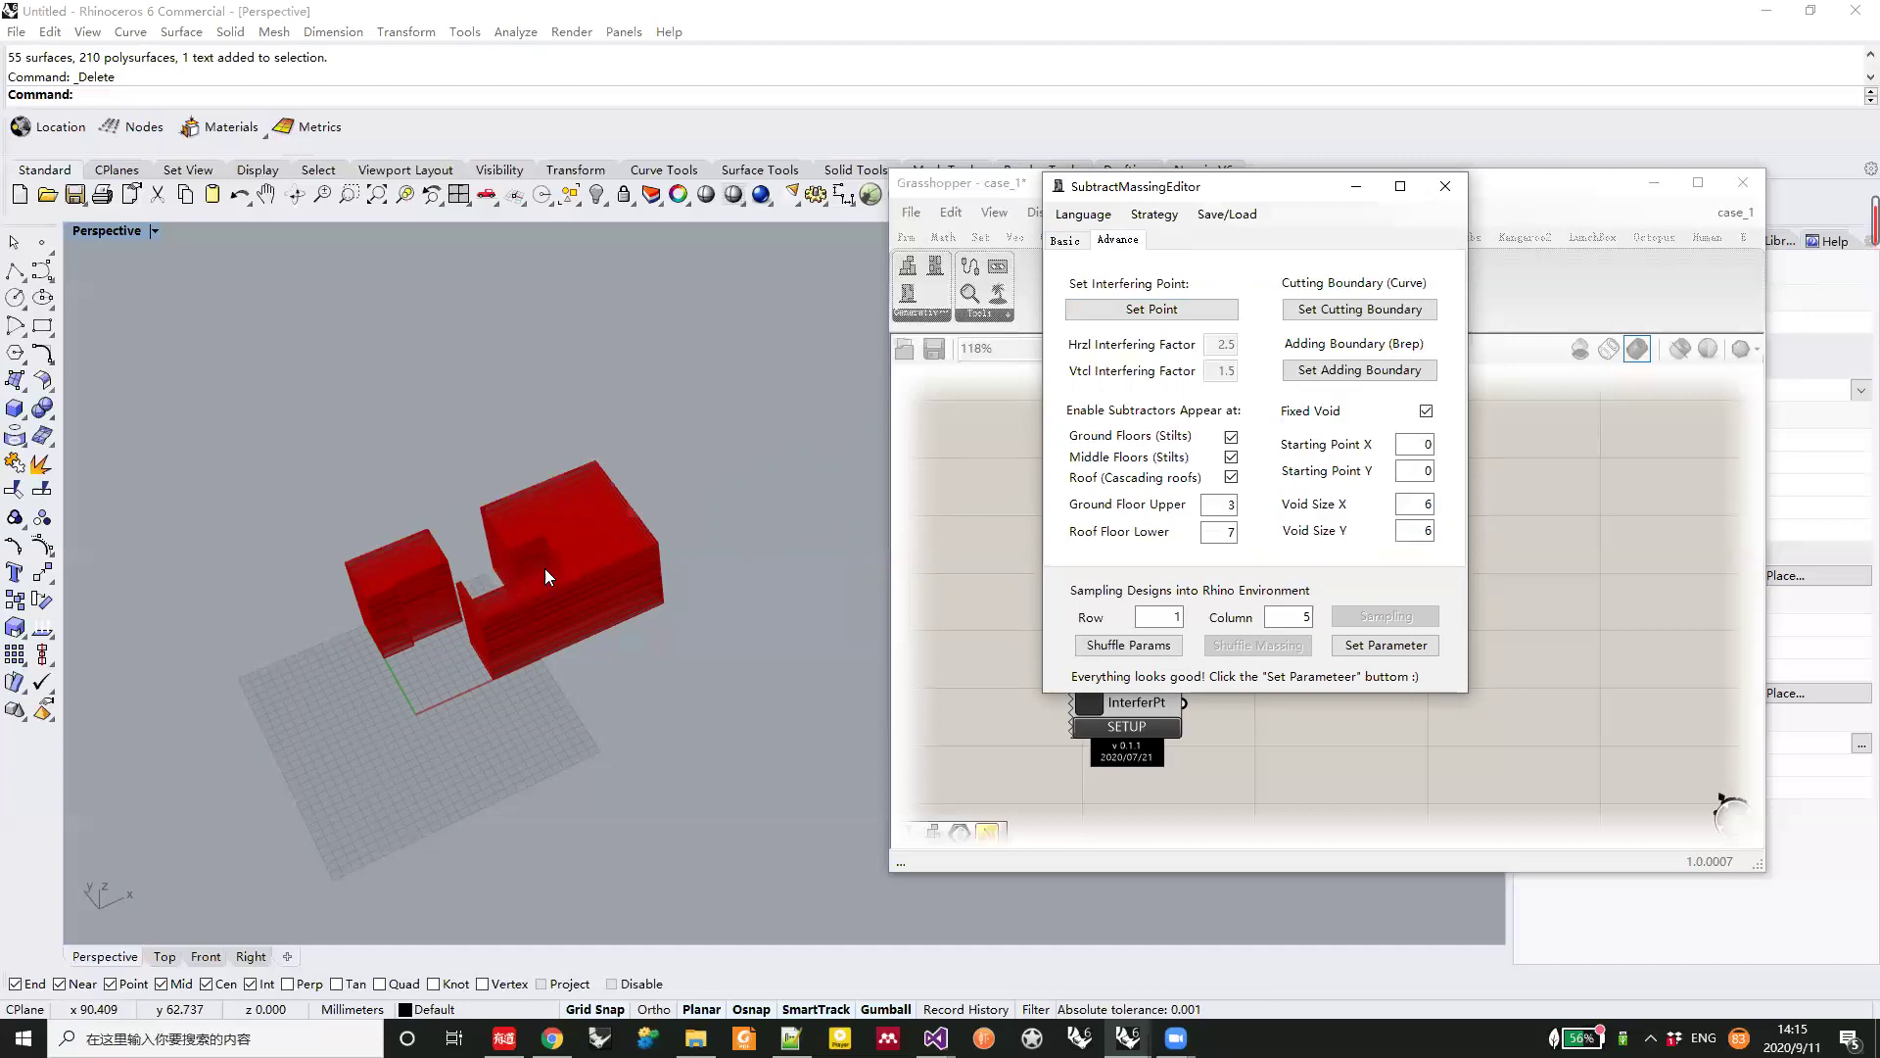
pyautogui.doubleClick(1416, 444)
pyautogui.write('2')
pyautogui.doubleClick(1430, 471)
pyautogui.write('2')
pyautogui.press('BackSpace')
pyautogui.write('3')
pyautogui.doubleClick(1430, 446)
pyautogui.write('3')
# Set the fixed void's size to 4 in both X and Y, apply the parameters and shuffle the massing several times
pyautogui.doubleClick(1428, 505)
pyautogui.write('4')
pyautogui.doubleClick(1426, 531)
pyautogui.write('4')
pyautogui.click(1400, 645)
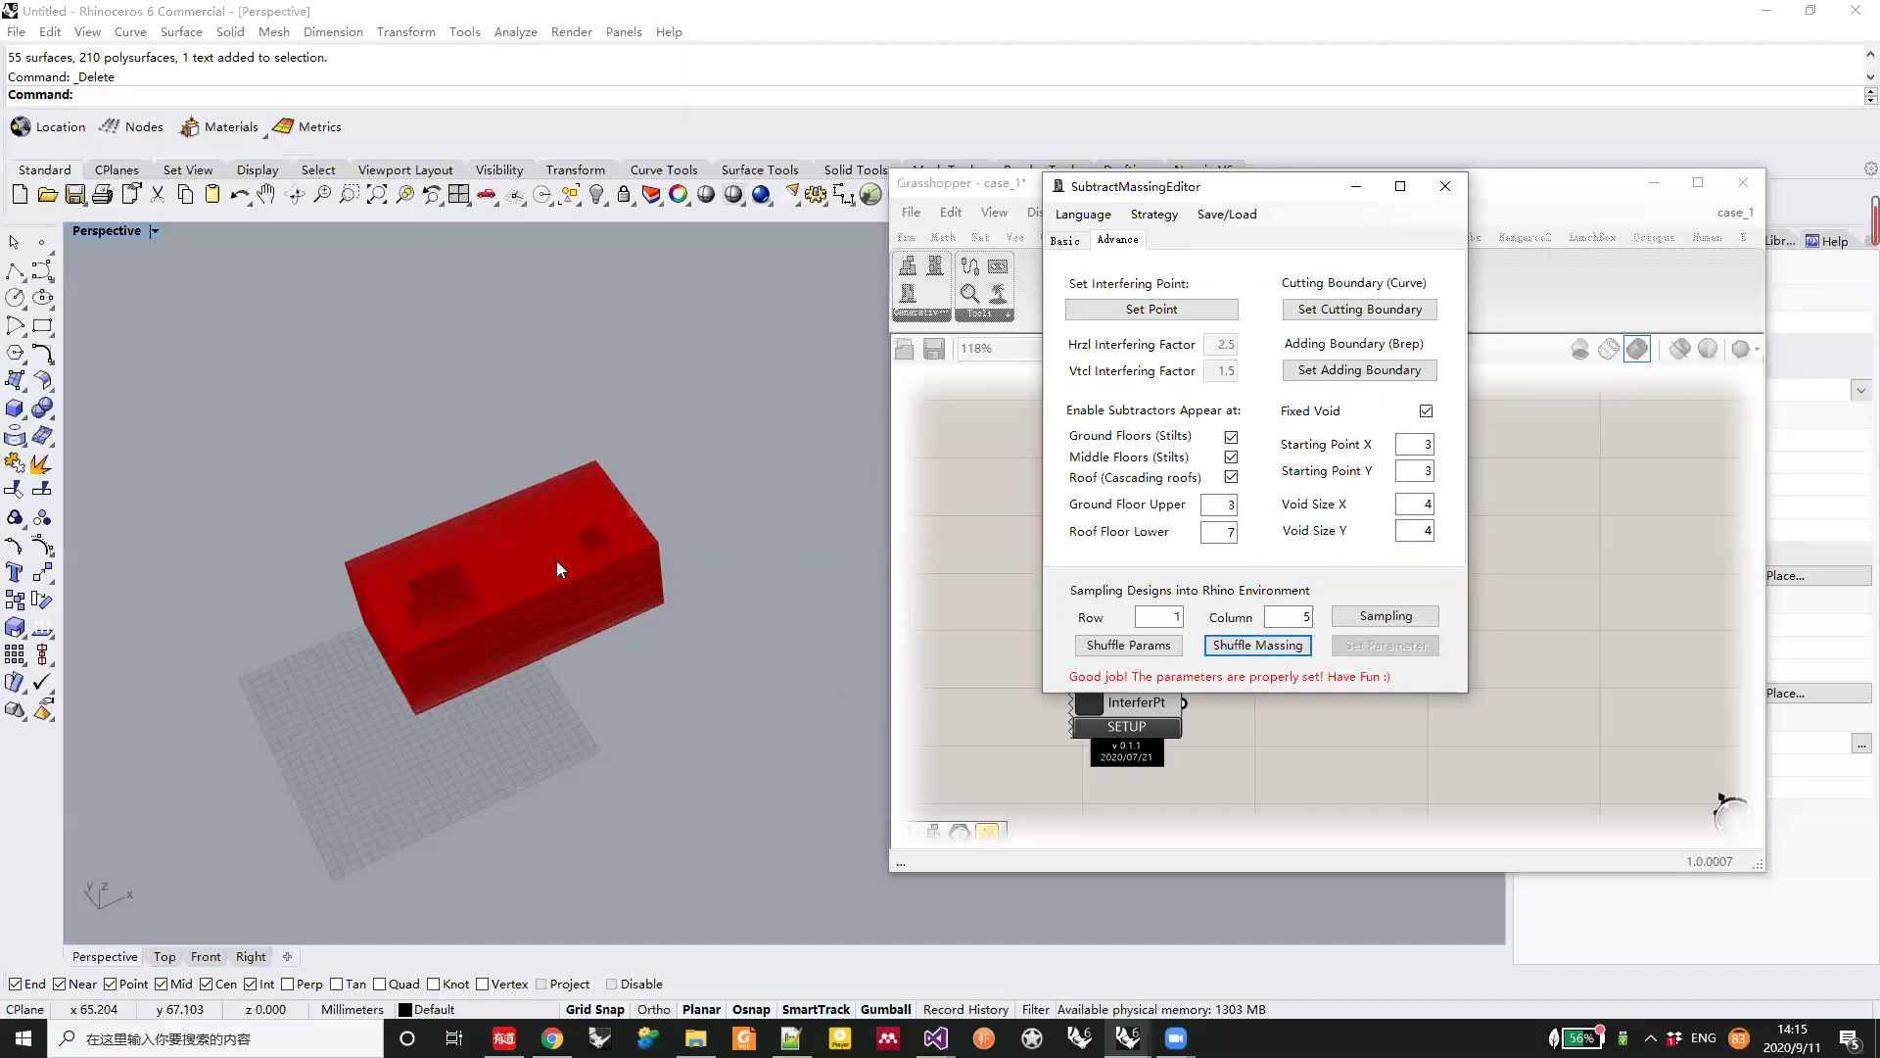
pyautogui.click(1226, 646)
pyautogui.click(1226, 647)
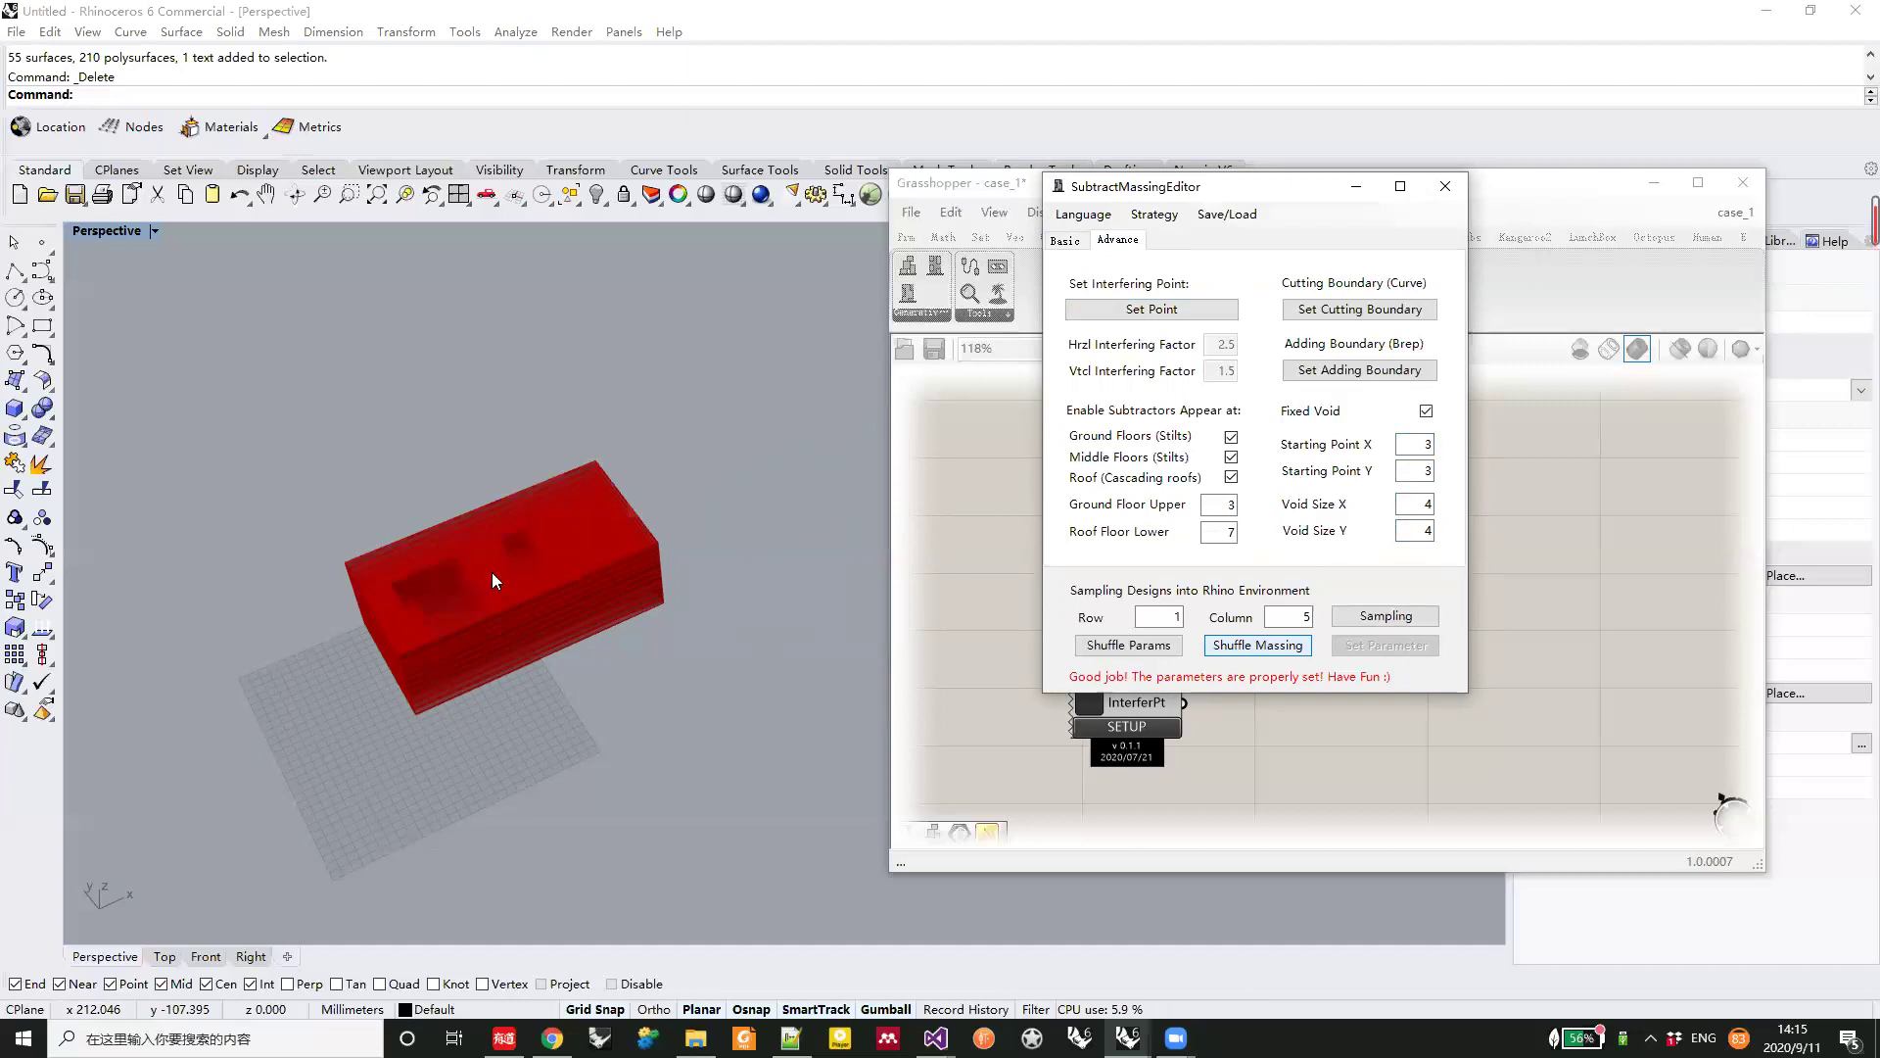
pyautogui.click(1242, 649)
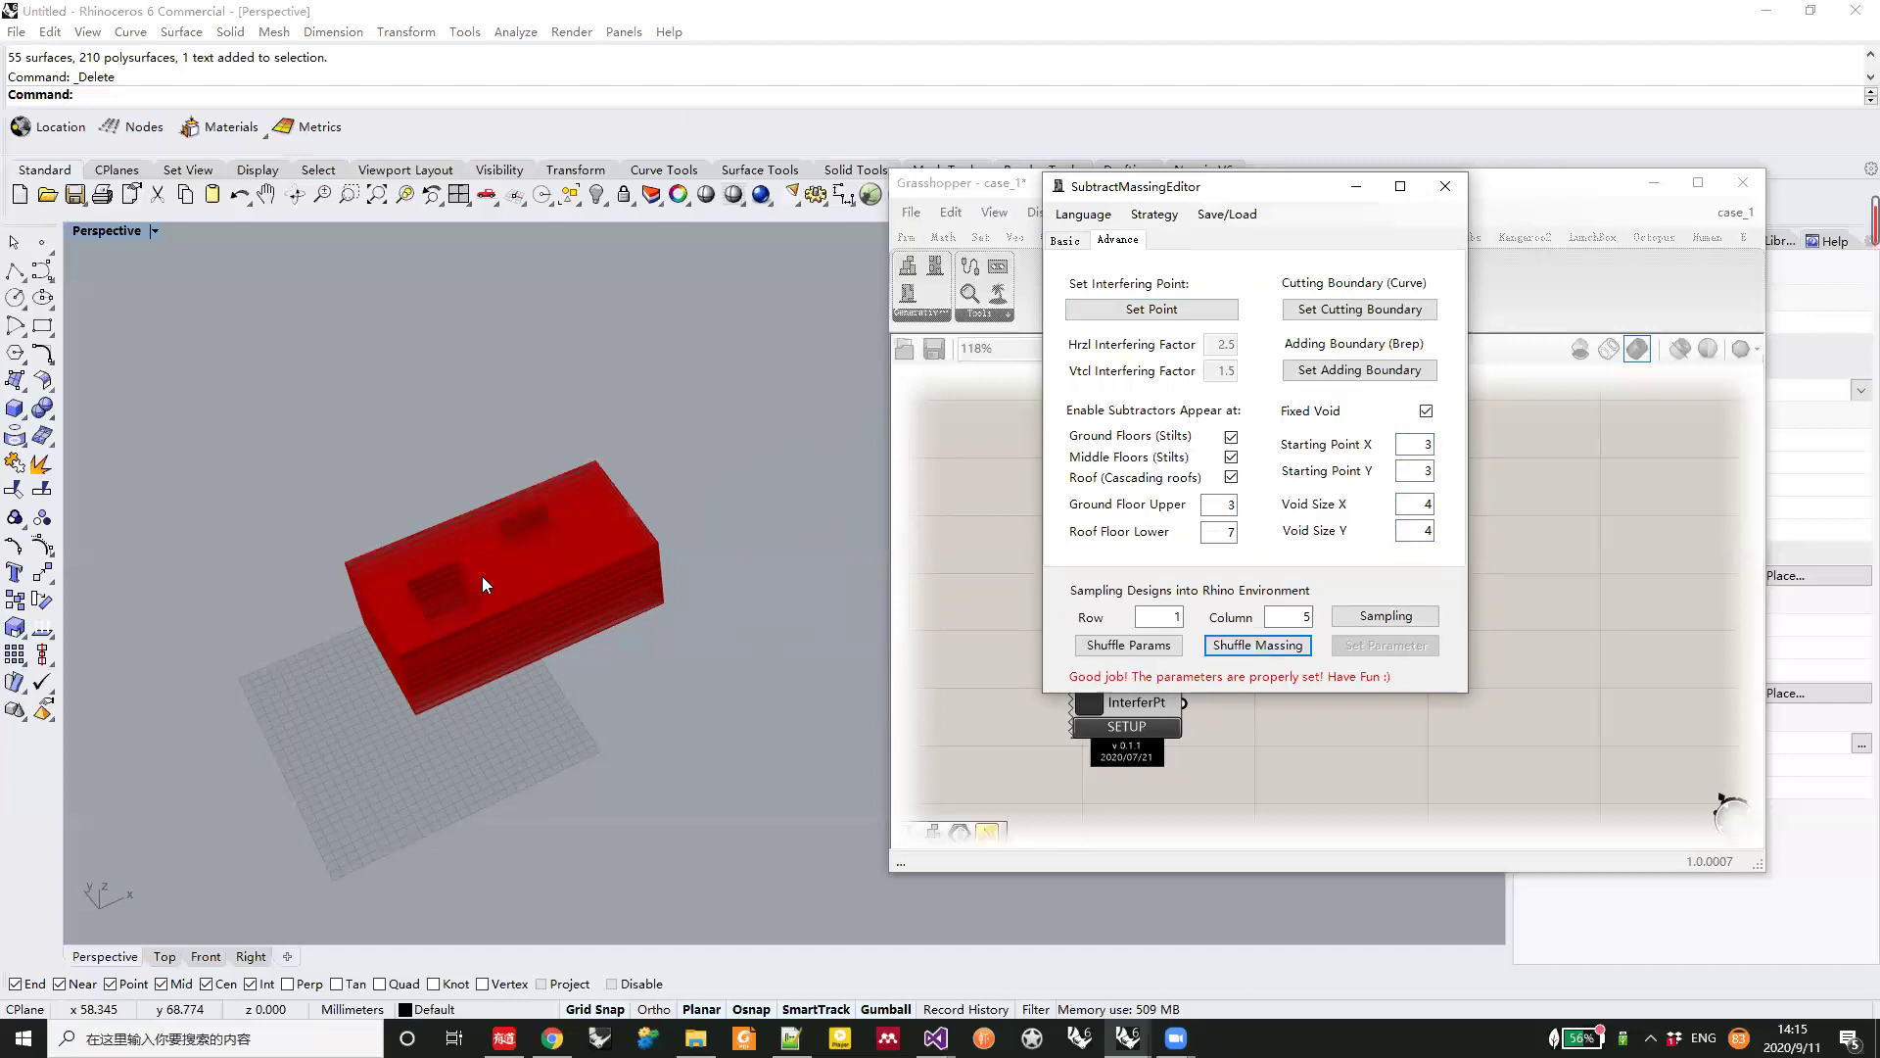
# Disable Fixed Void, shuffle the subtractive massing with the void removed, and close the massing editor
pyautogui.click(1426, 412)
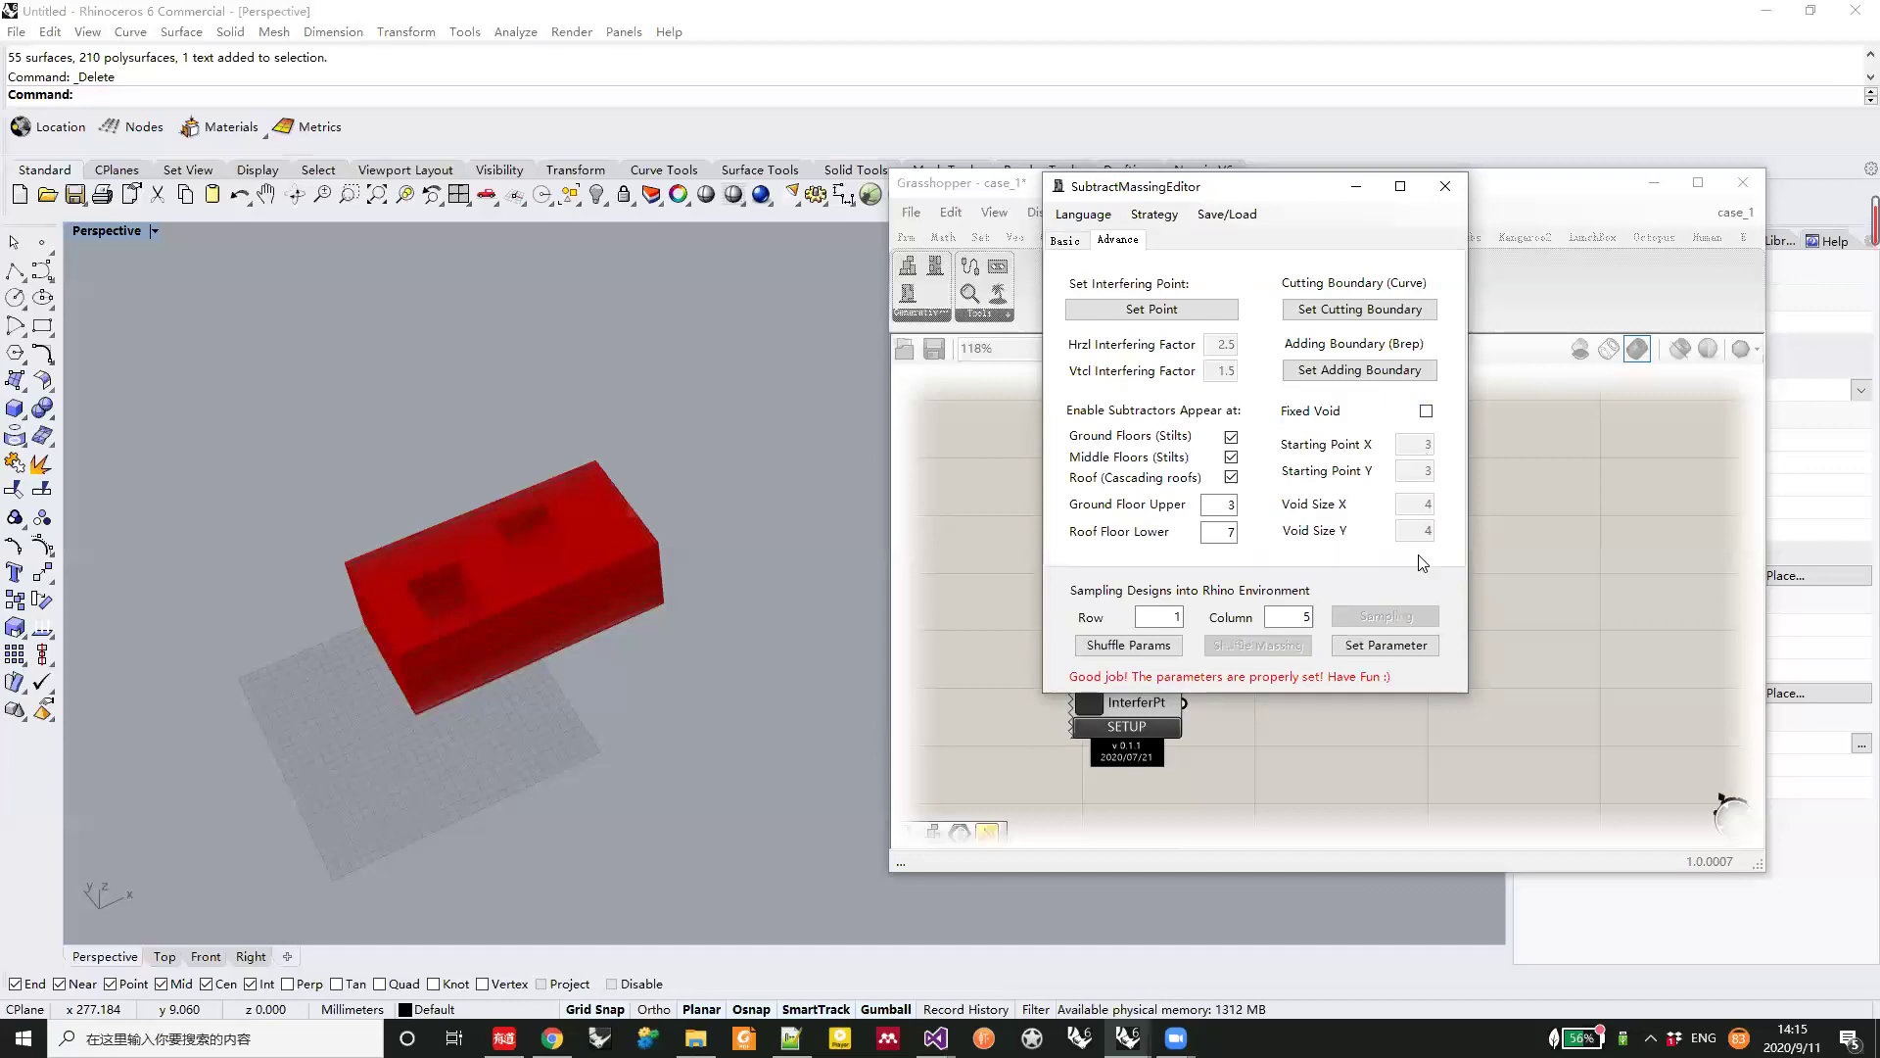
pyautogui.click(1274, 649)
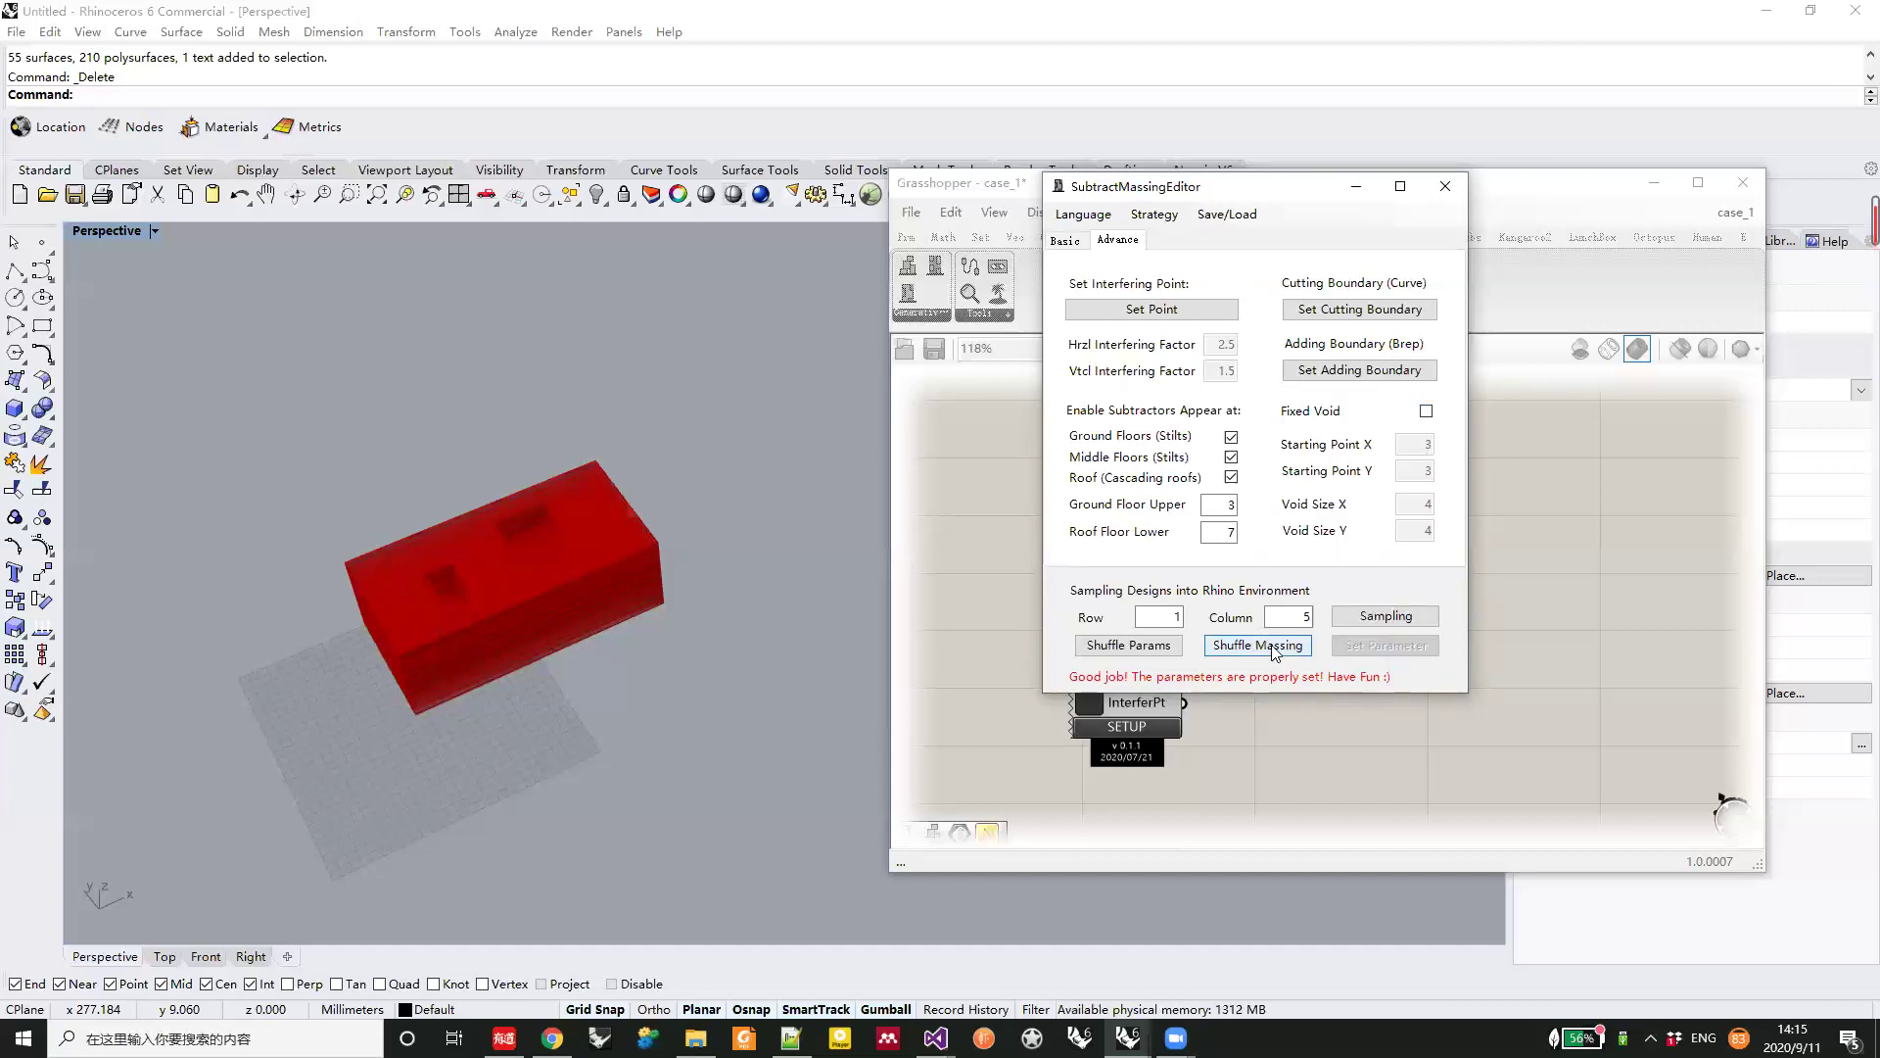
pyautogui.click(1276, 652)
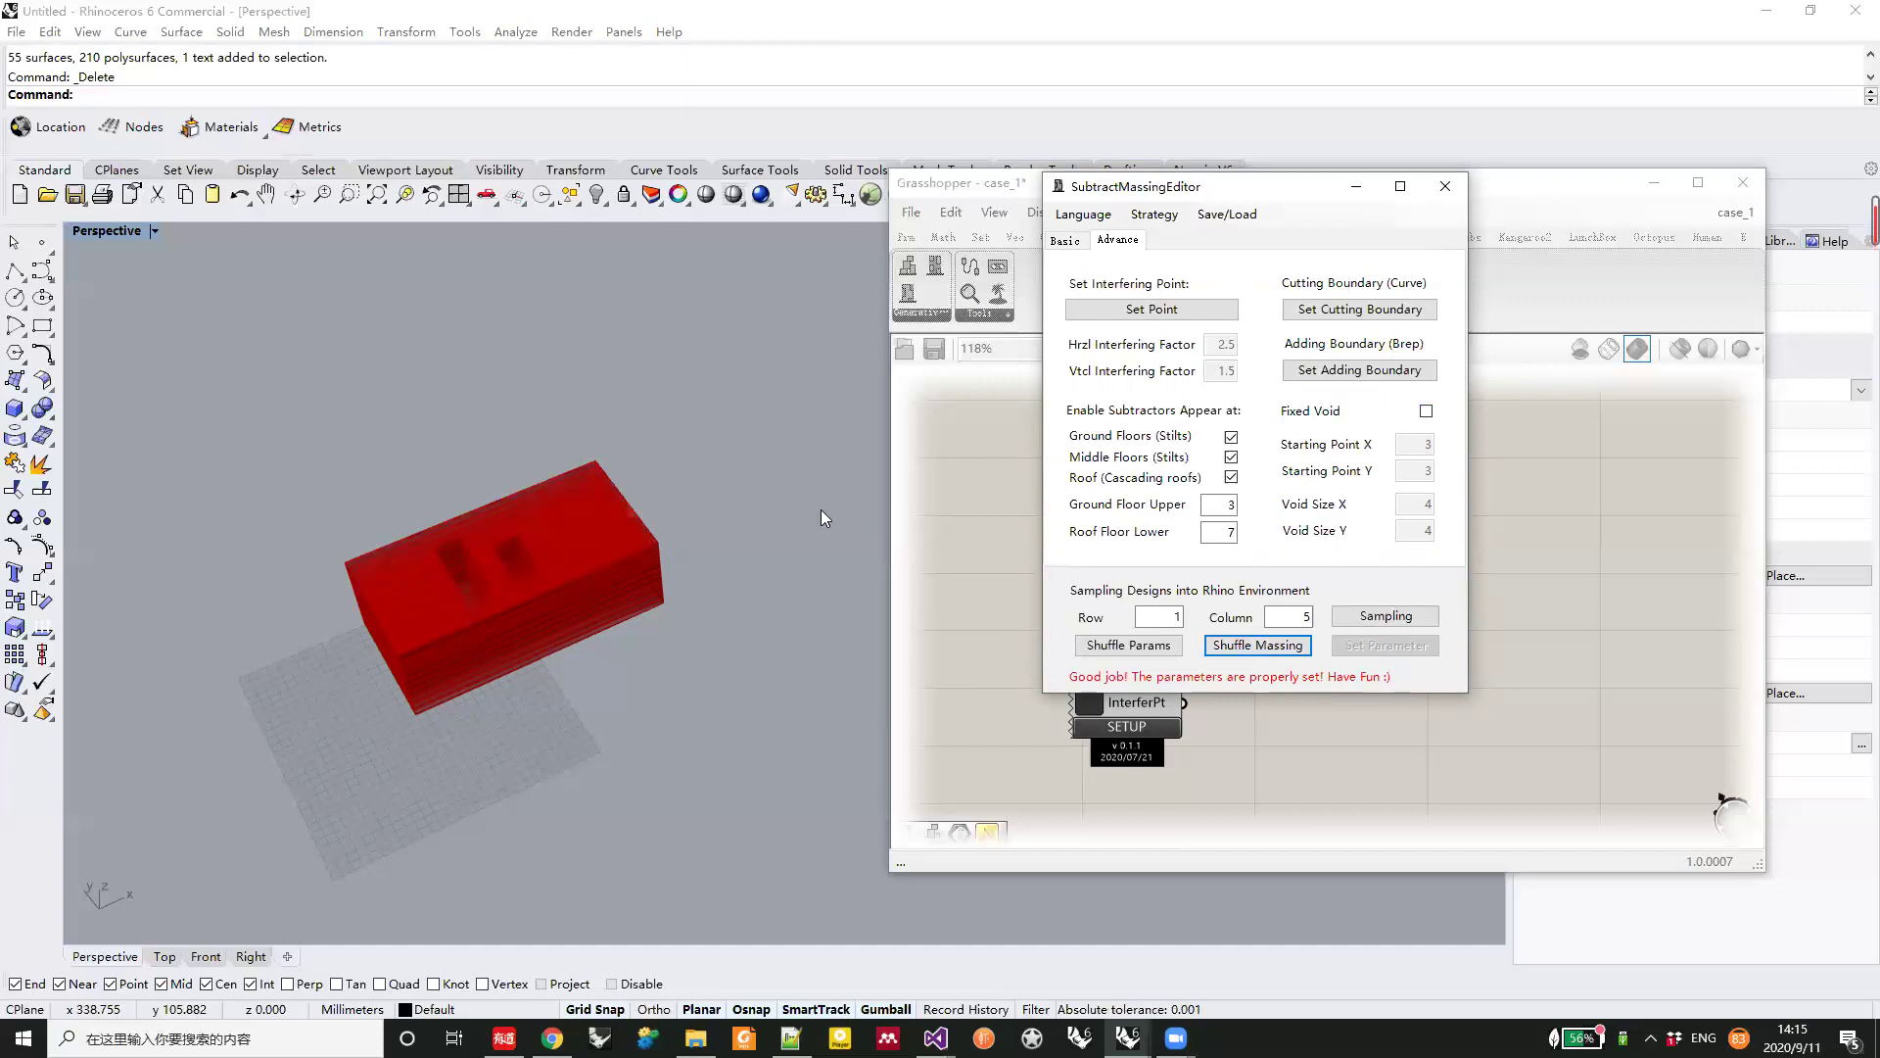
pyautogui.click(1446, 188)
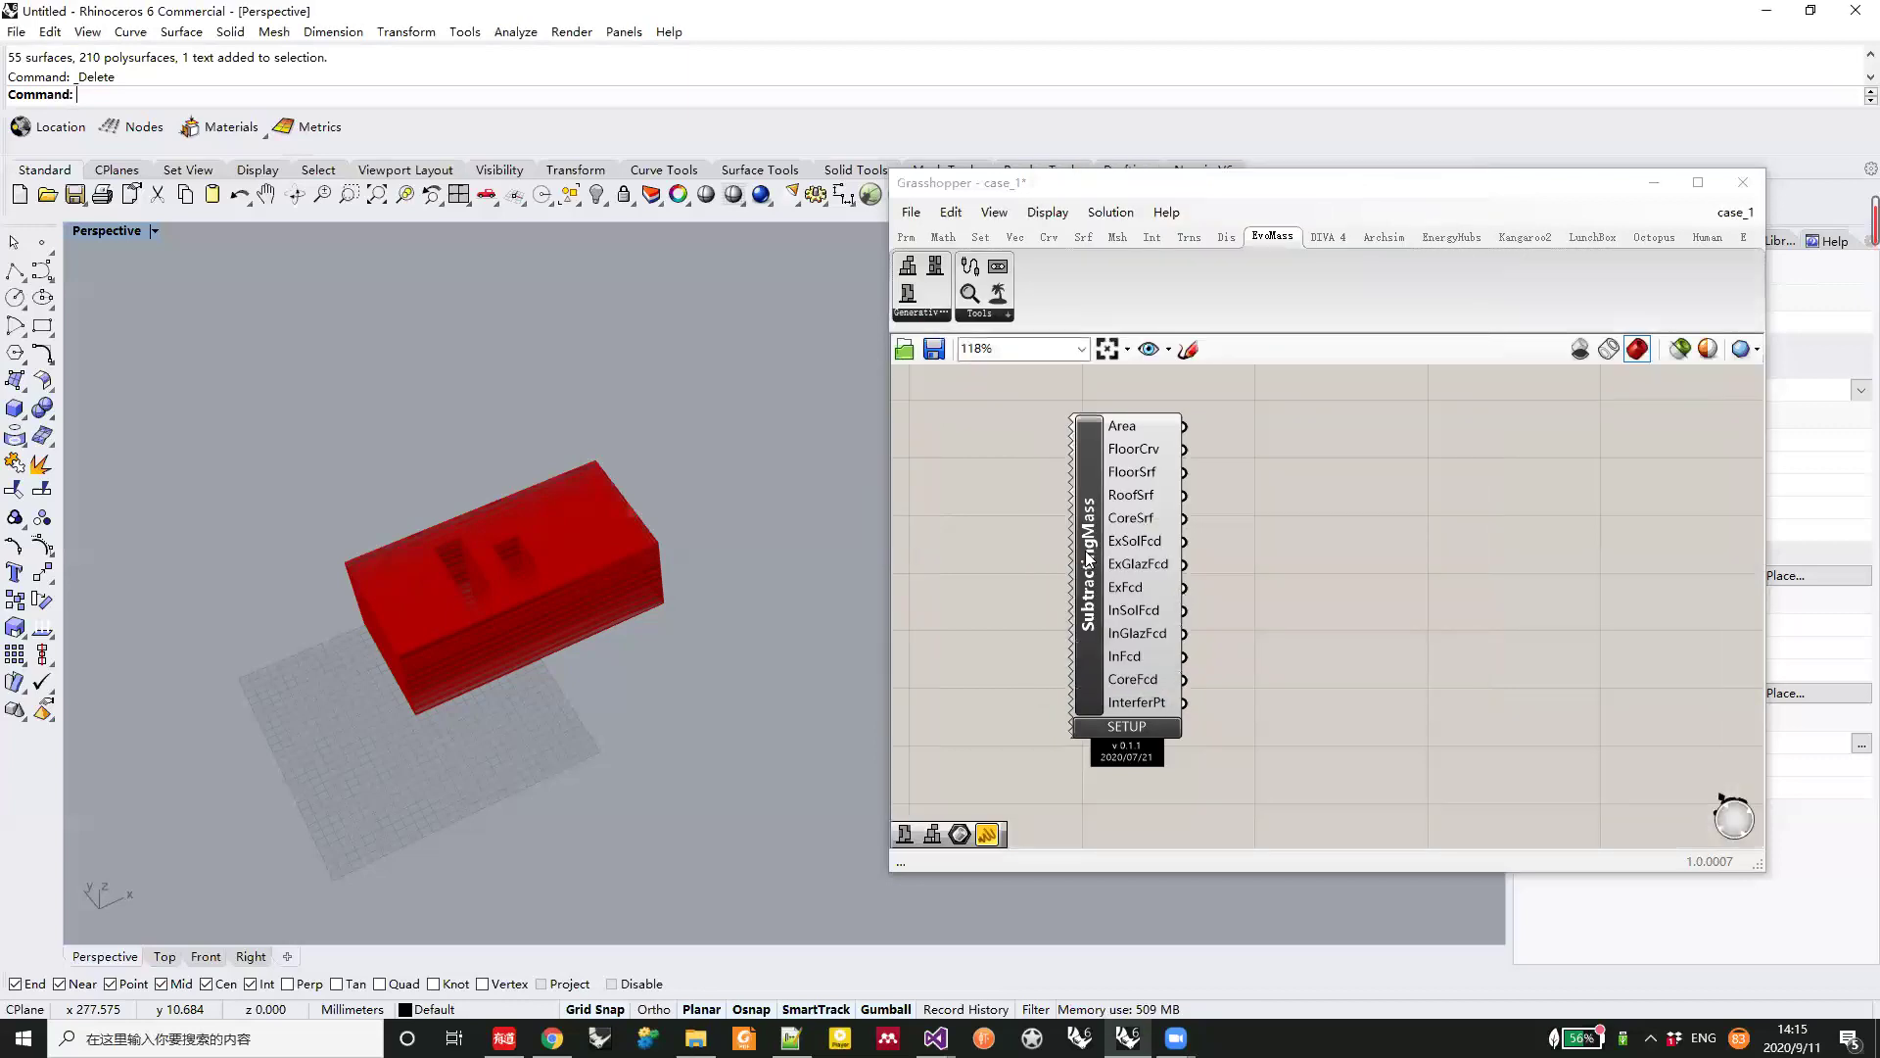
# Place an AddingMass component on the Grasshopper canvas and delete the SubtractingMass component
pyautogui.moveTo(1193, 533); pyautogui.dragTo(1142, 587, button='right')
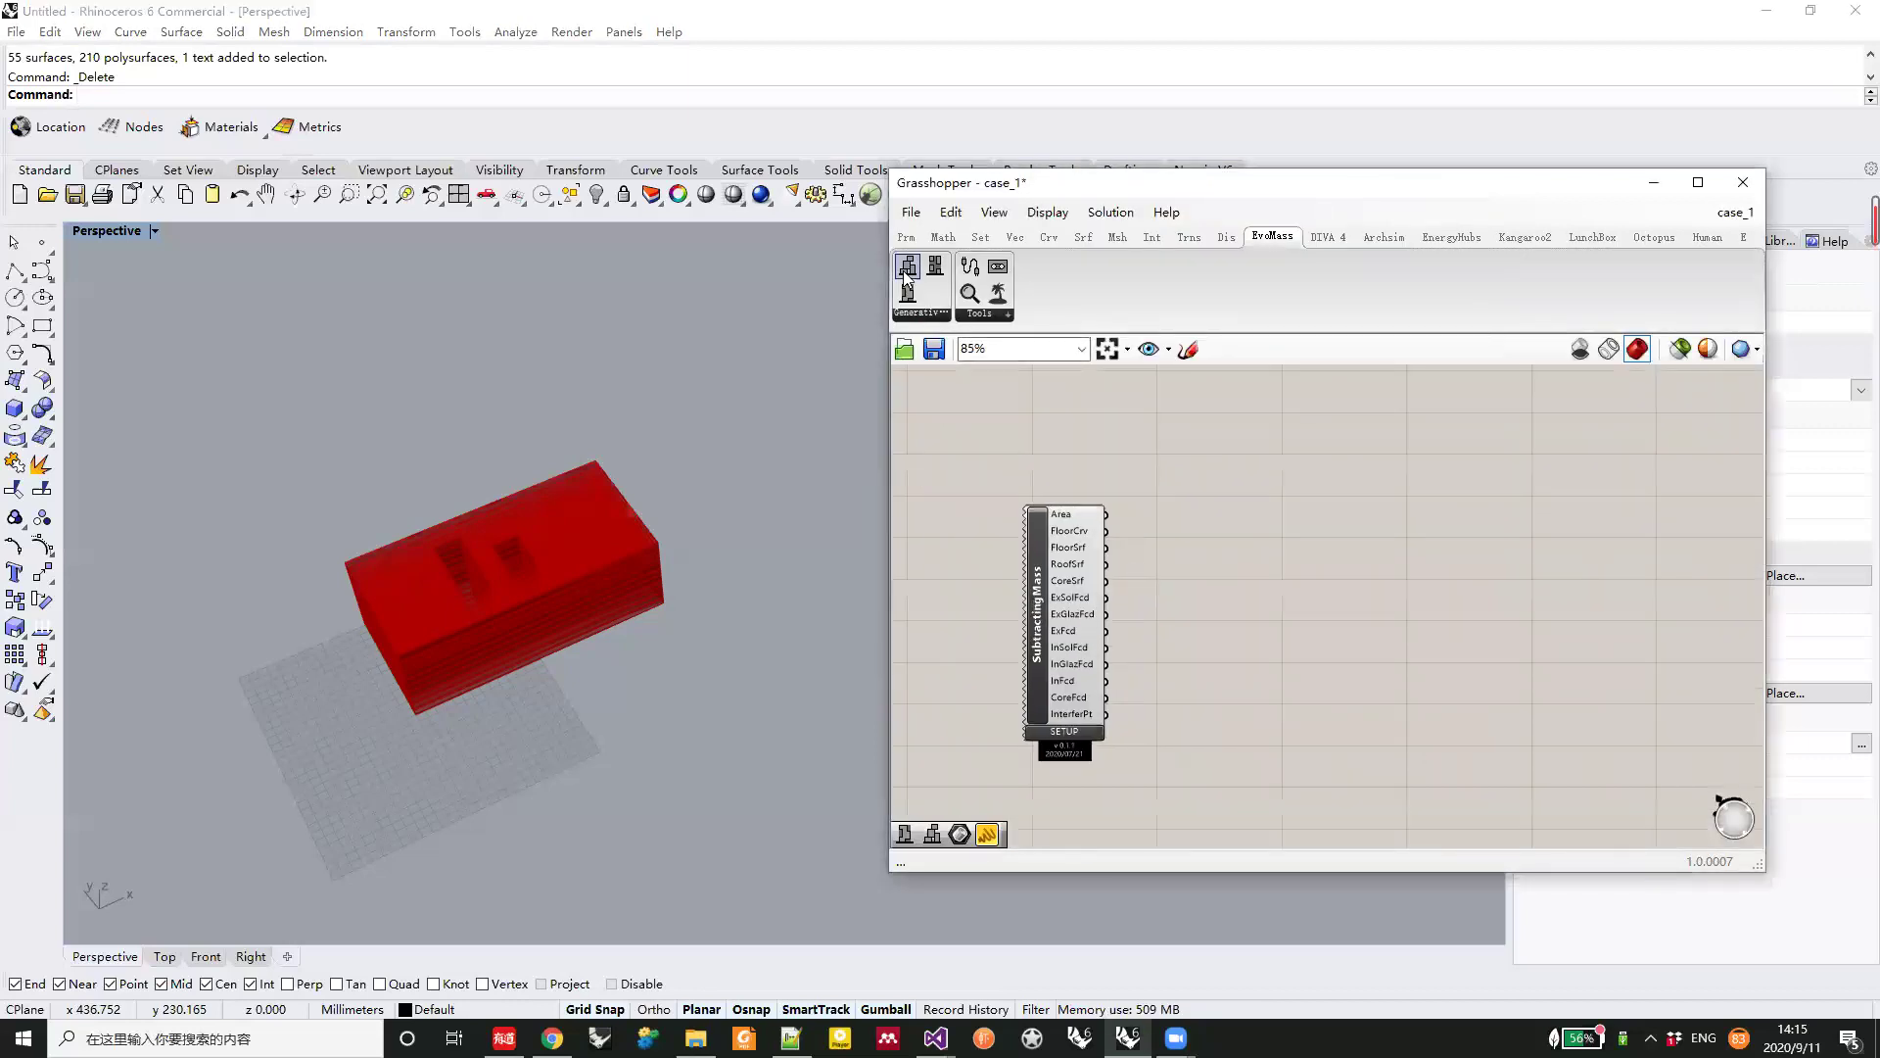
pyautogui.moveTo(1236, 614); pyautogui.dragTo(1238, 619)
pyautogui.click(1046, 601)
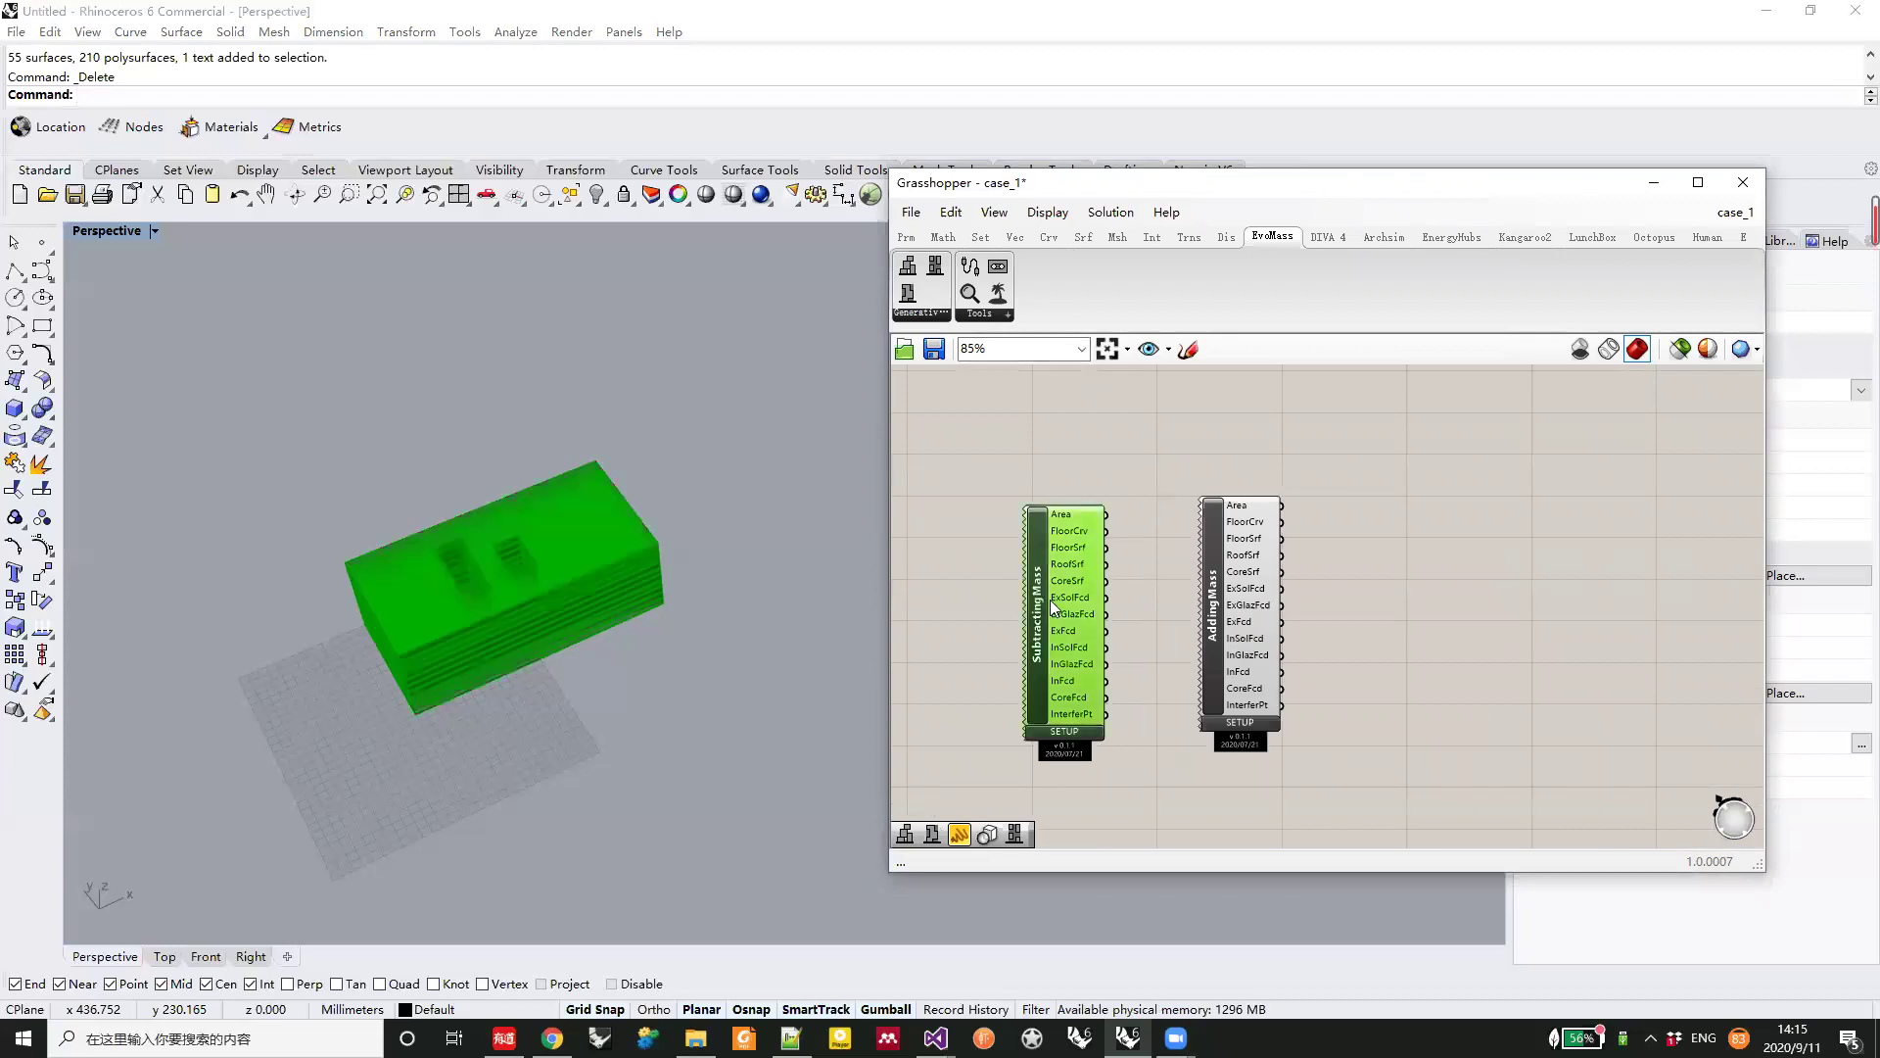
pyautogui.press('Delete')
pyautogui.scroll(3, 1253, 716)
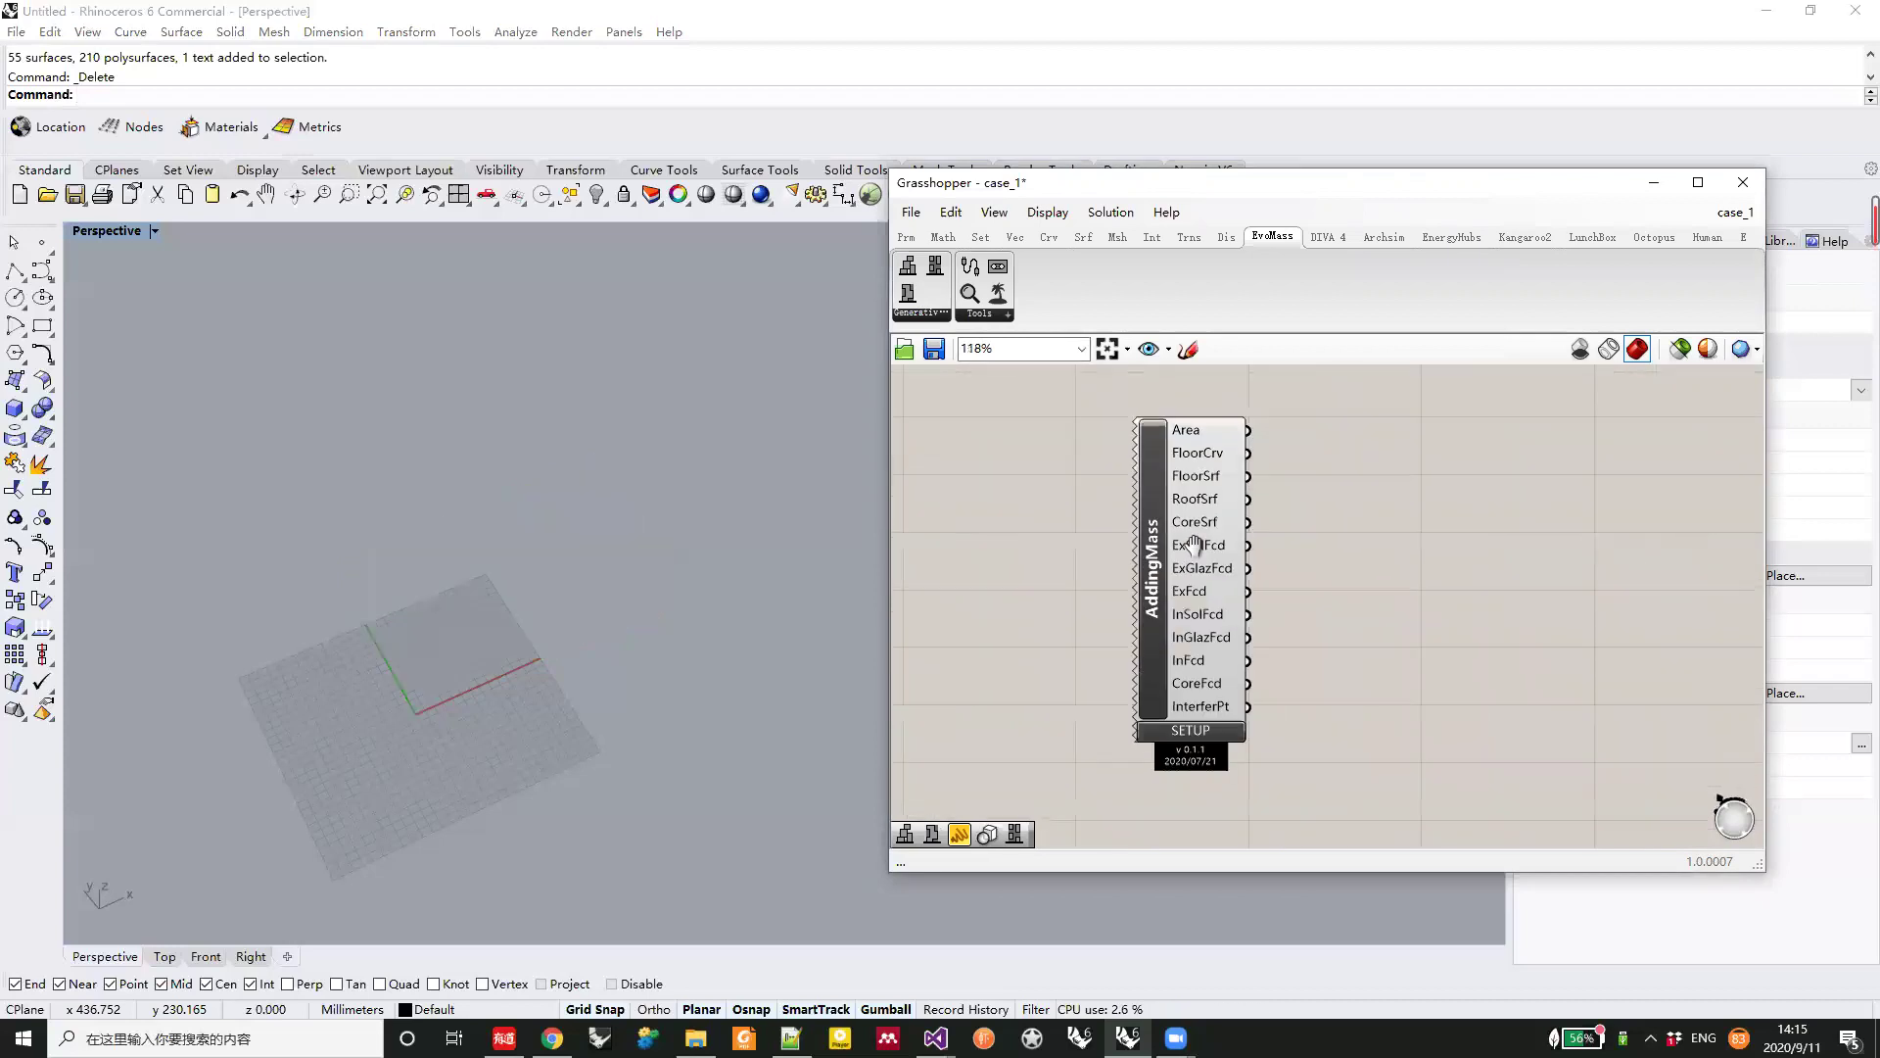
# Open the AddingMass component's setup editor, disable Set Target Gross Area and apply the parameters
pyautogui.click(1197, 728)
pyautogui.moveTo(387, 179); pyautogui.dragTo(1213, 213)
pyautogui.click(1389, 513)
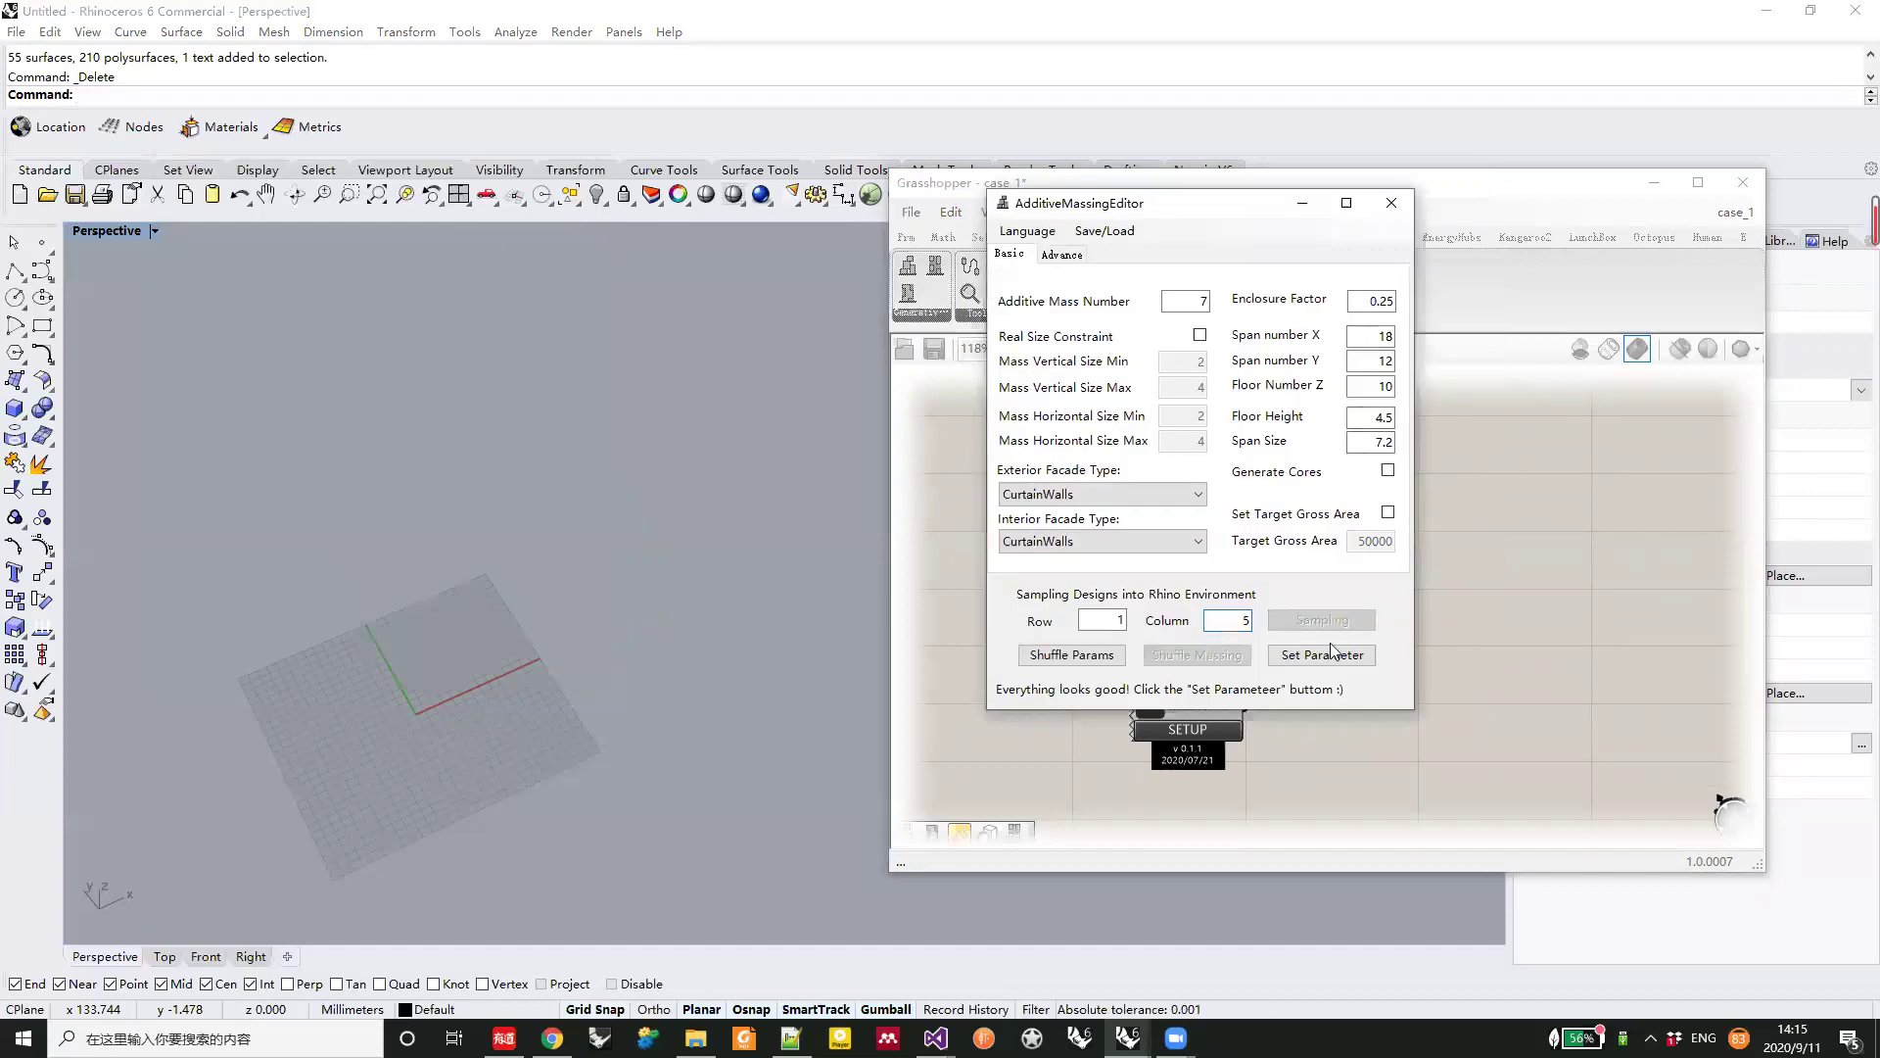
pyautogui.click(1327, 656)
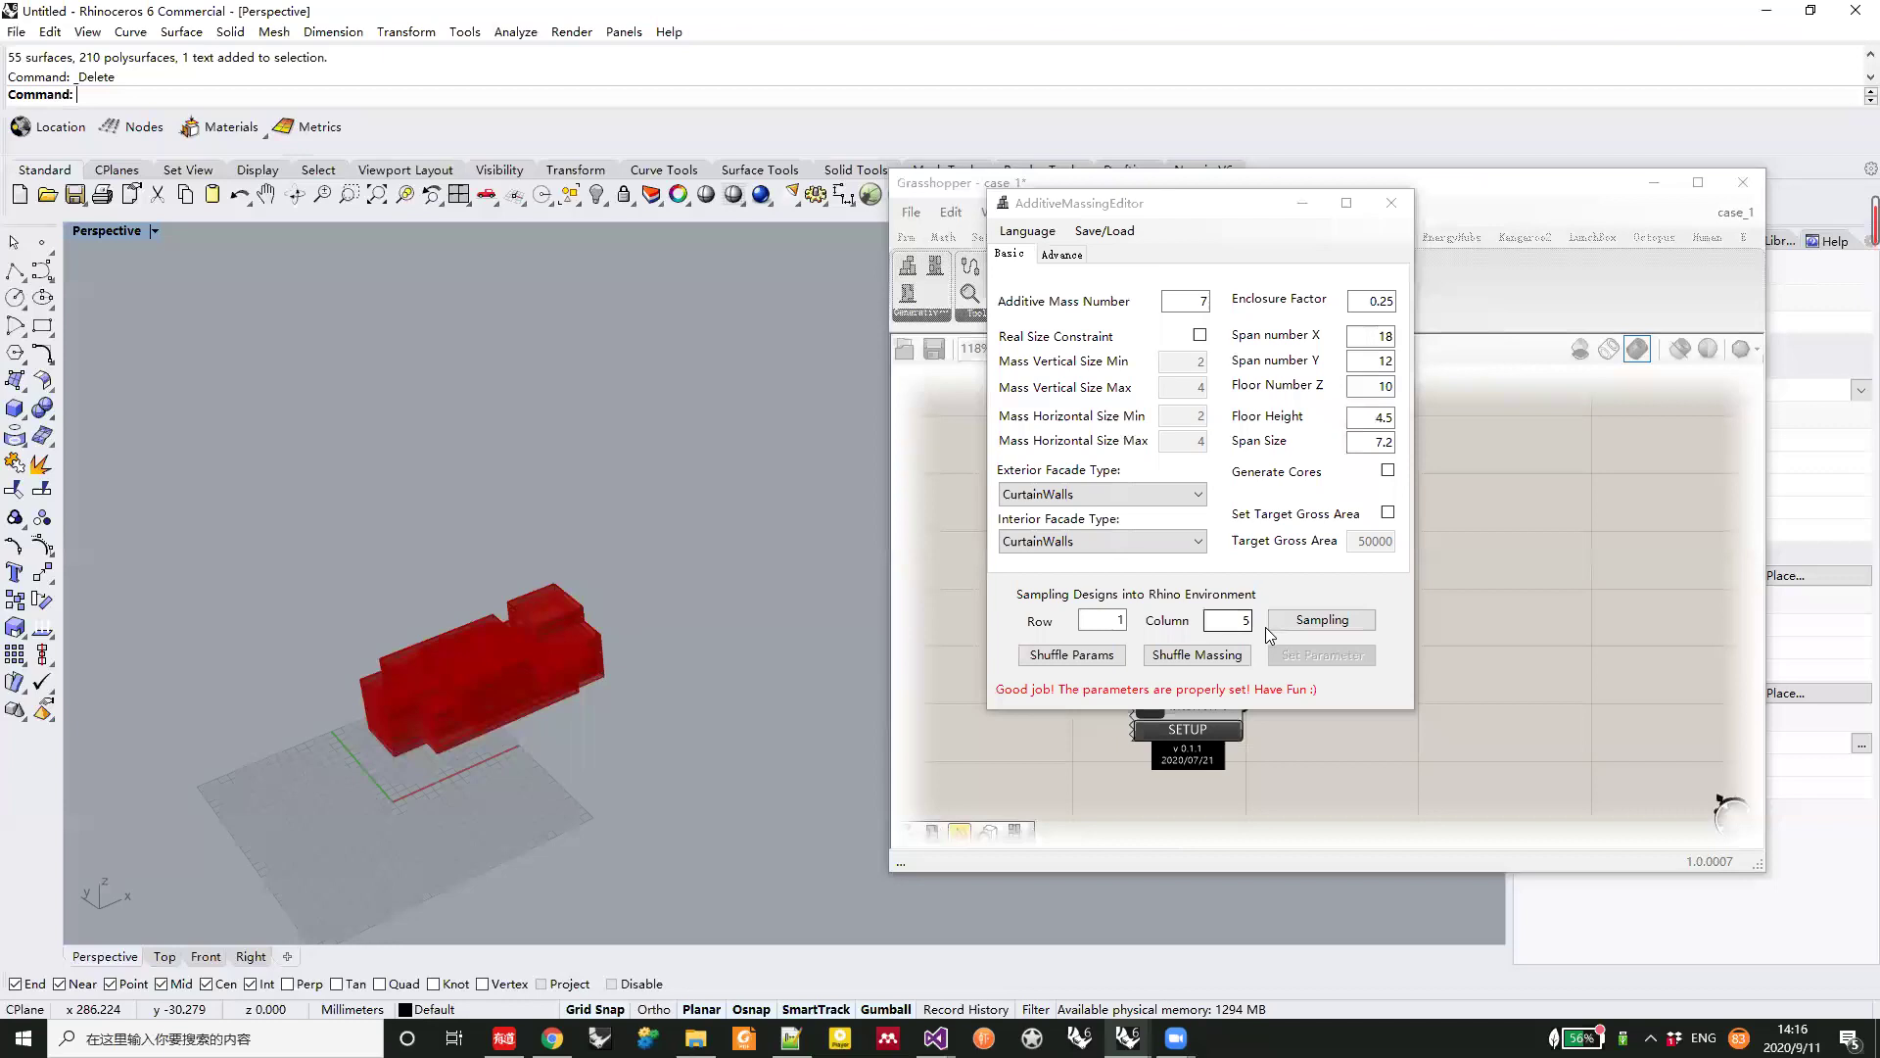
# Shuffle the additive massing four times to generate different forms
pyautogui.click(1205, 662)
pyautogui.click(1204, 656)
pyautogui.click(1205, 656)
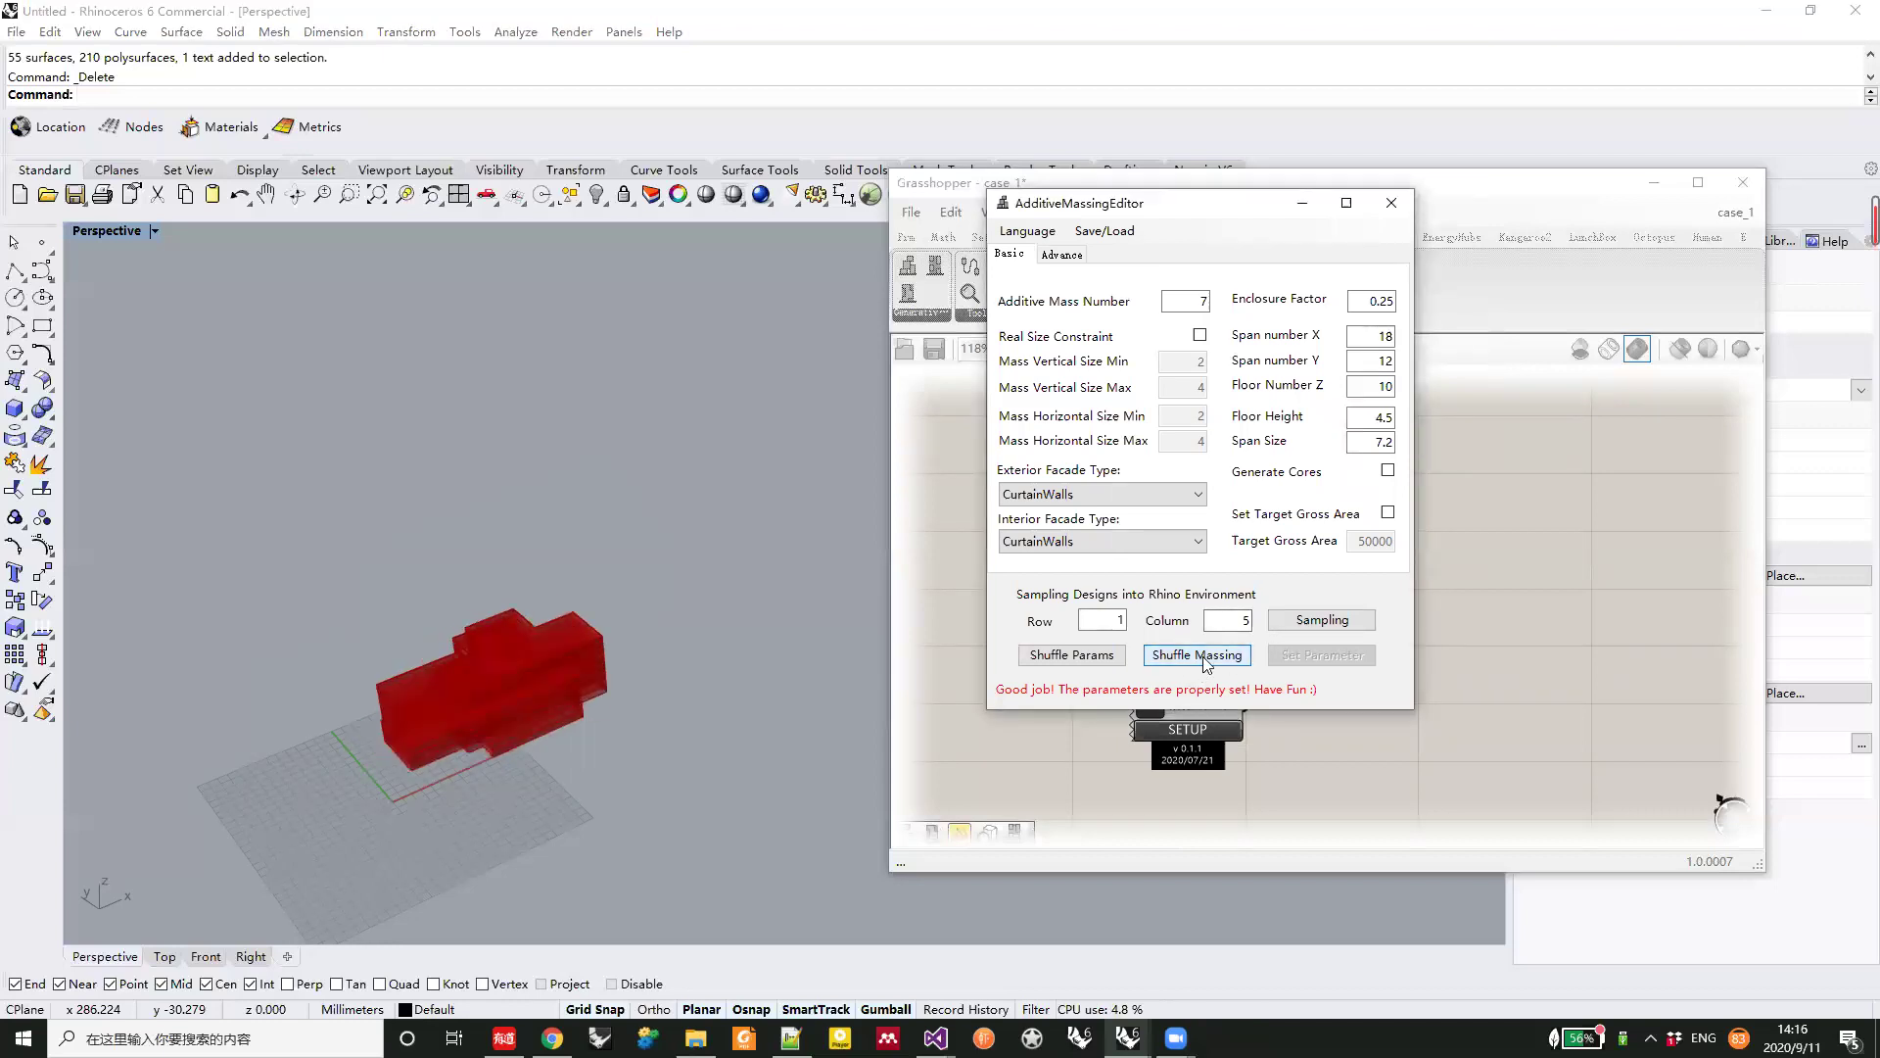
pyautogui.click(1206, 664)
# Set the span numbers X and Y to 10 and the floor number Z to 30, apply, and shuffle the resulting tower massing
pyautogui.doubleClick(1375, 337)
pyautogui.write('10')
pyautogui.press('Tab')
pyautogui.write('10')
pyautogui.write('30')
pyautogui.click(1341, 663)
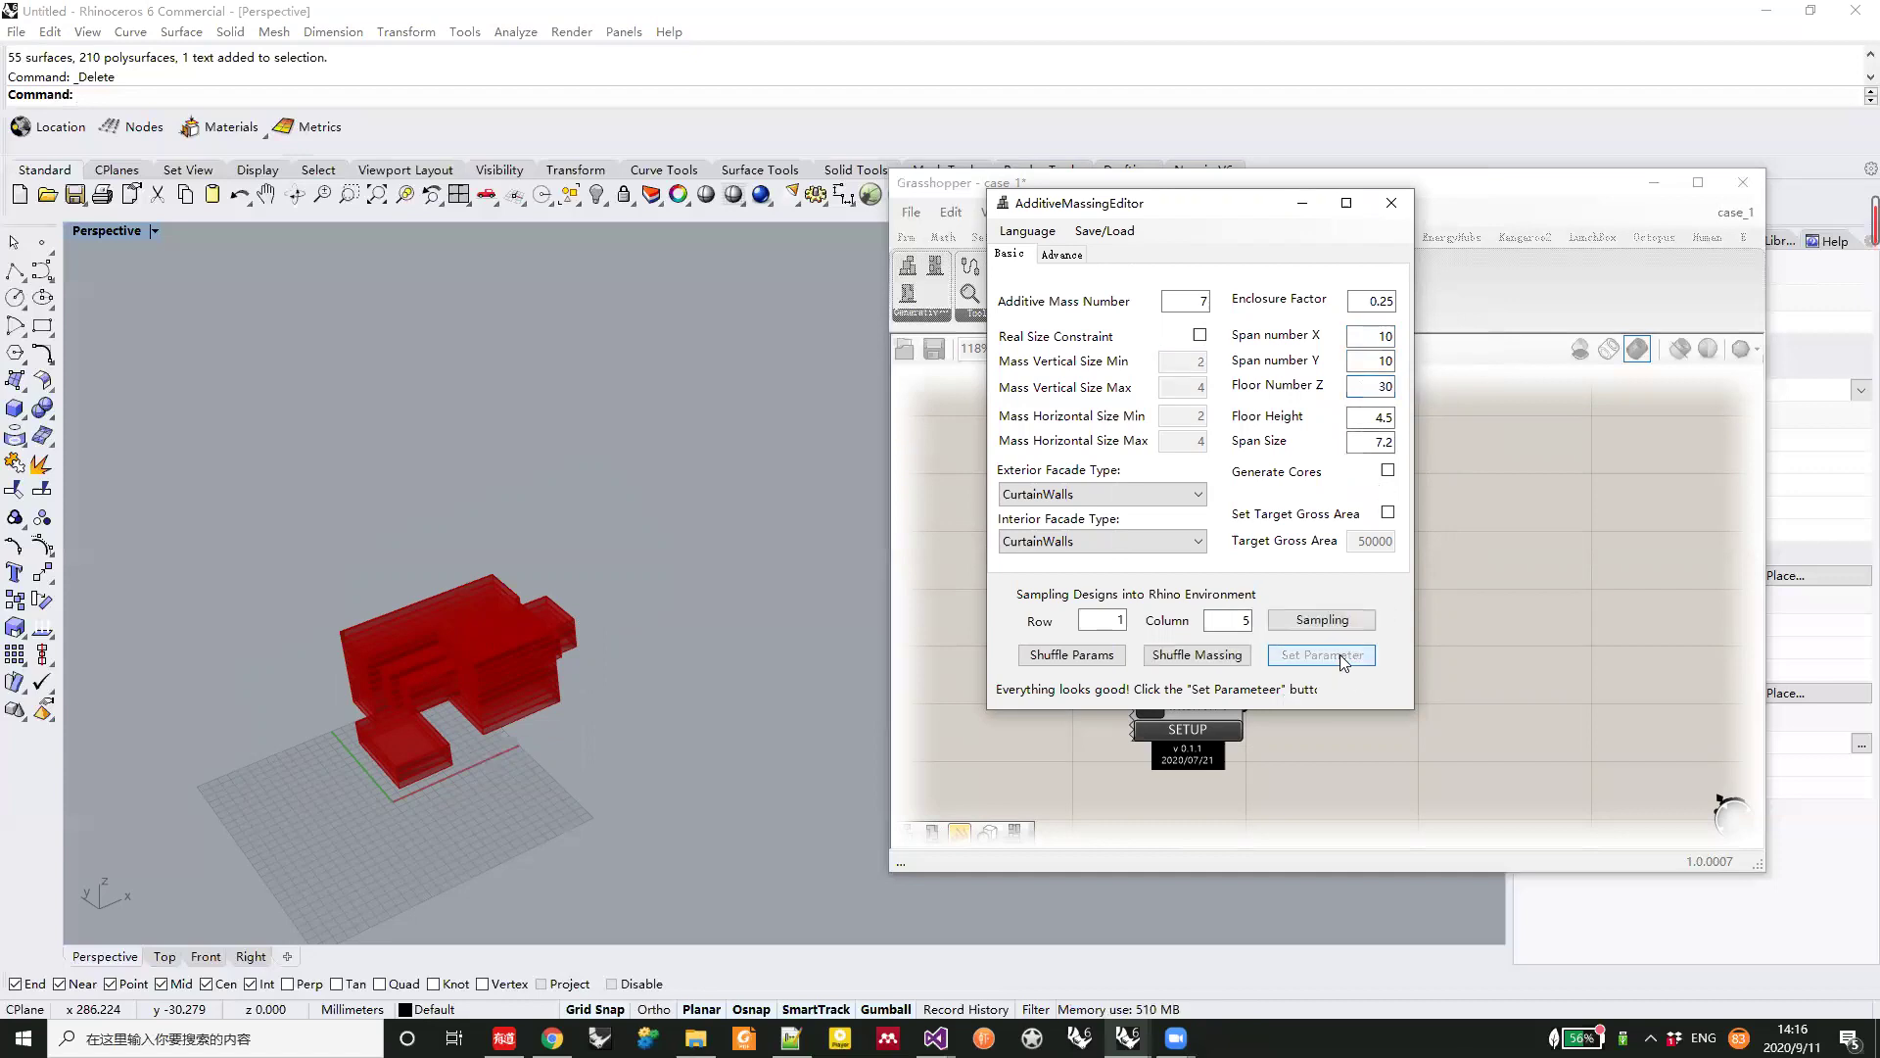
pyautogui.click(1213, 658)
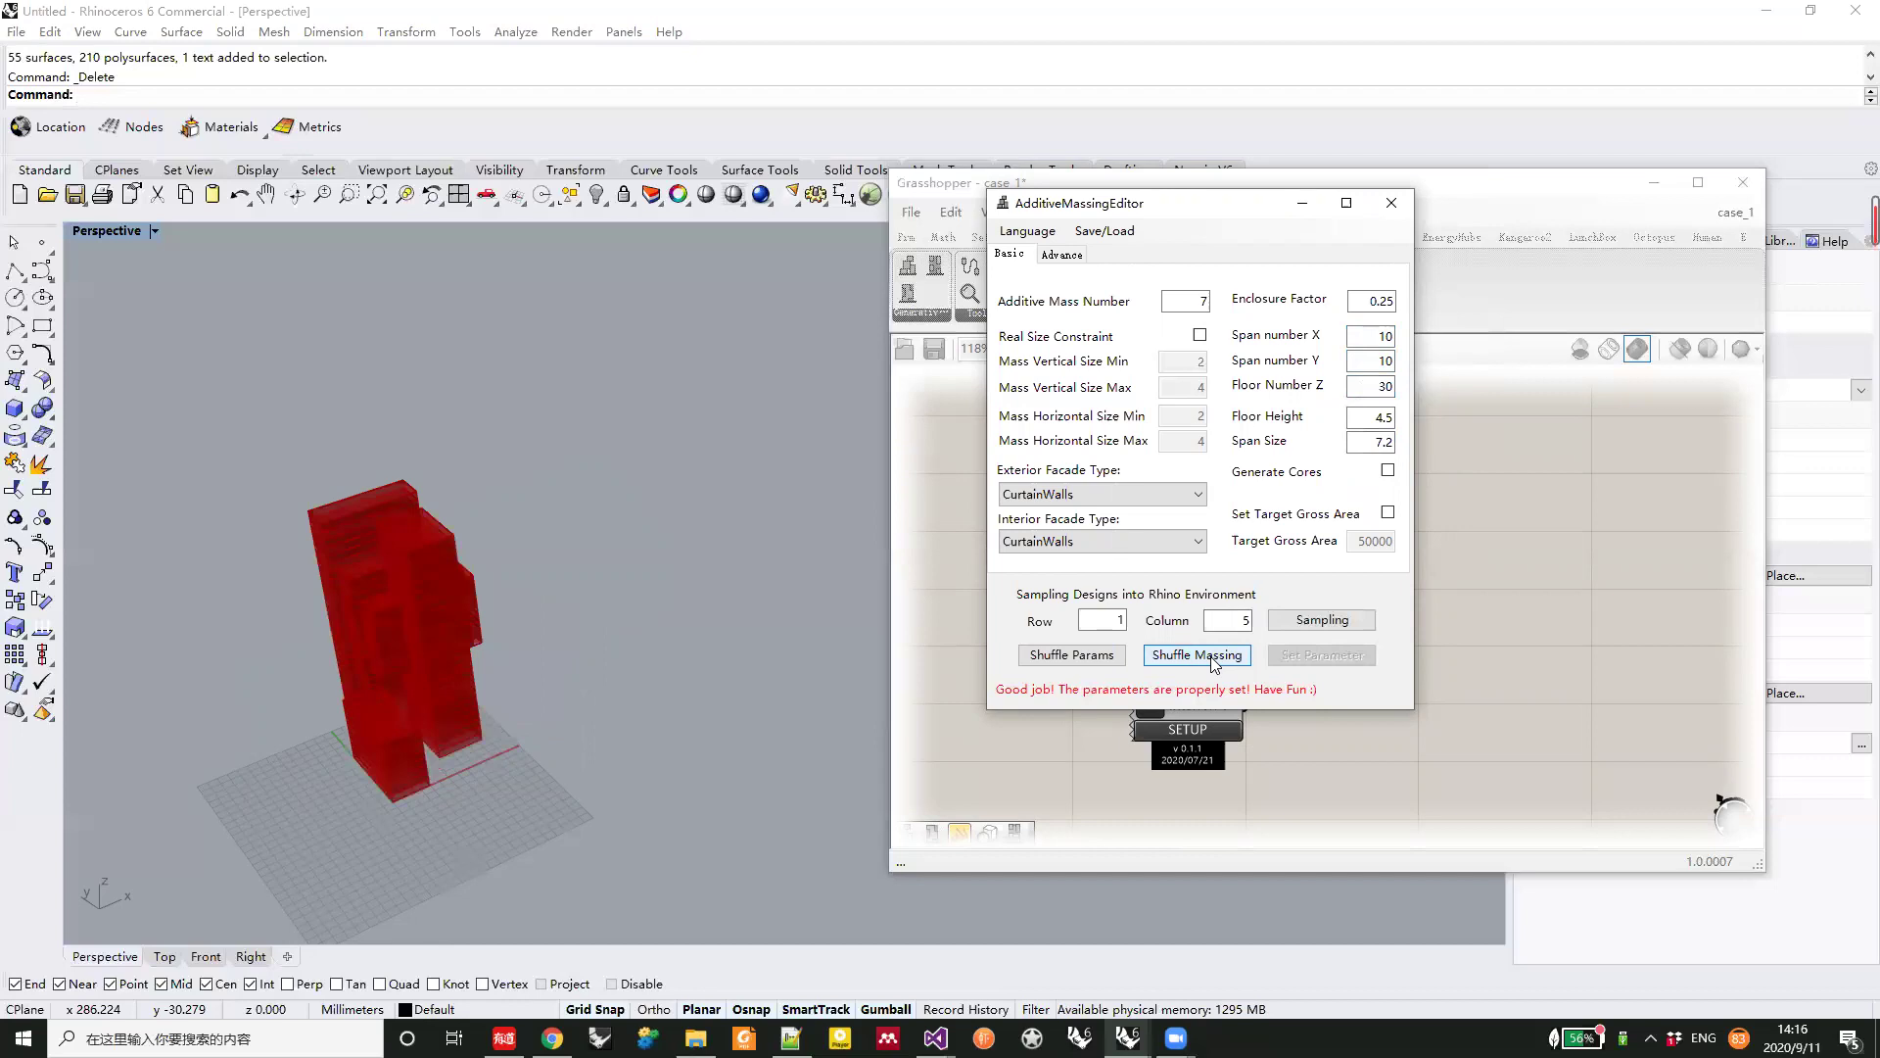
pyautogui.click(1213, 662)
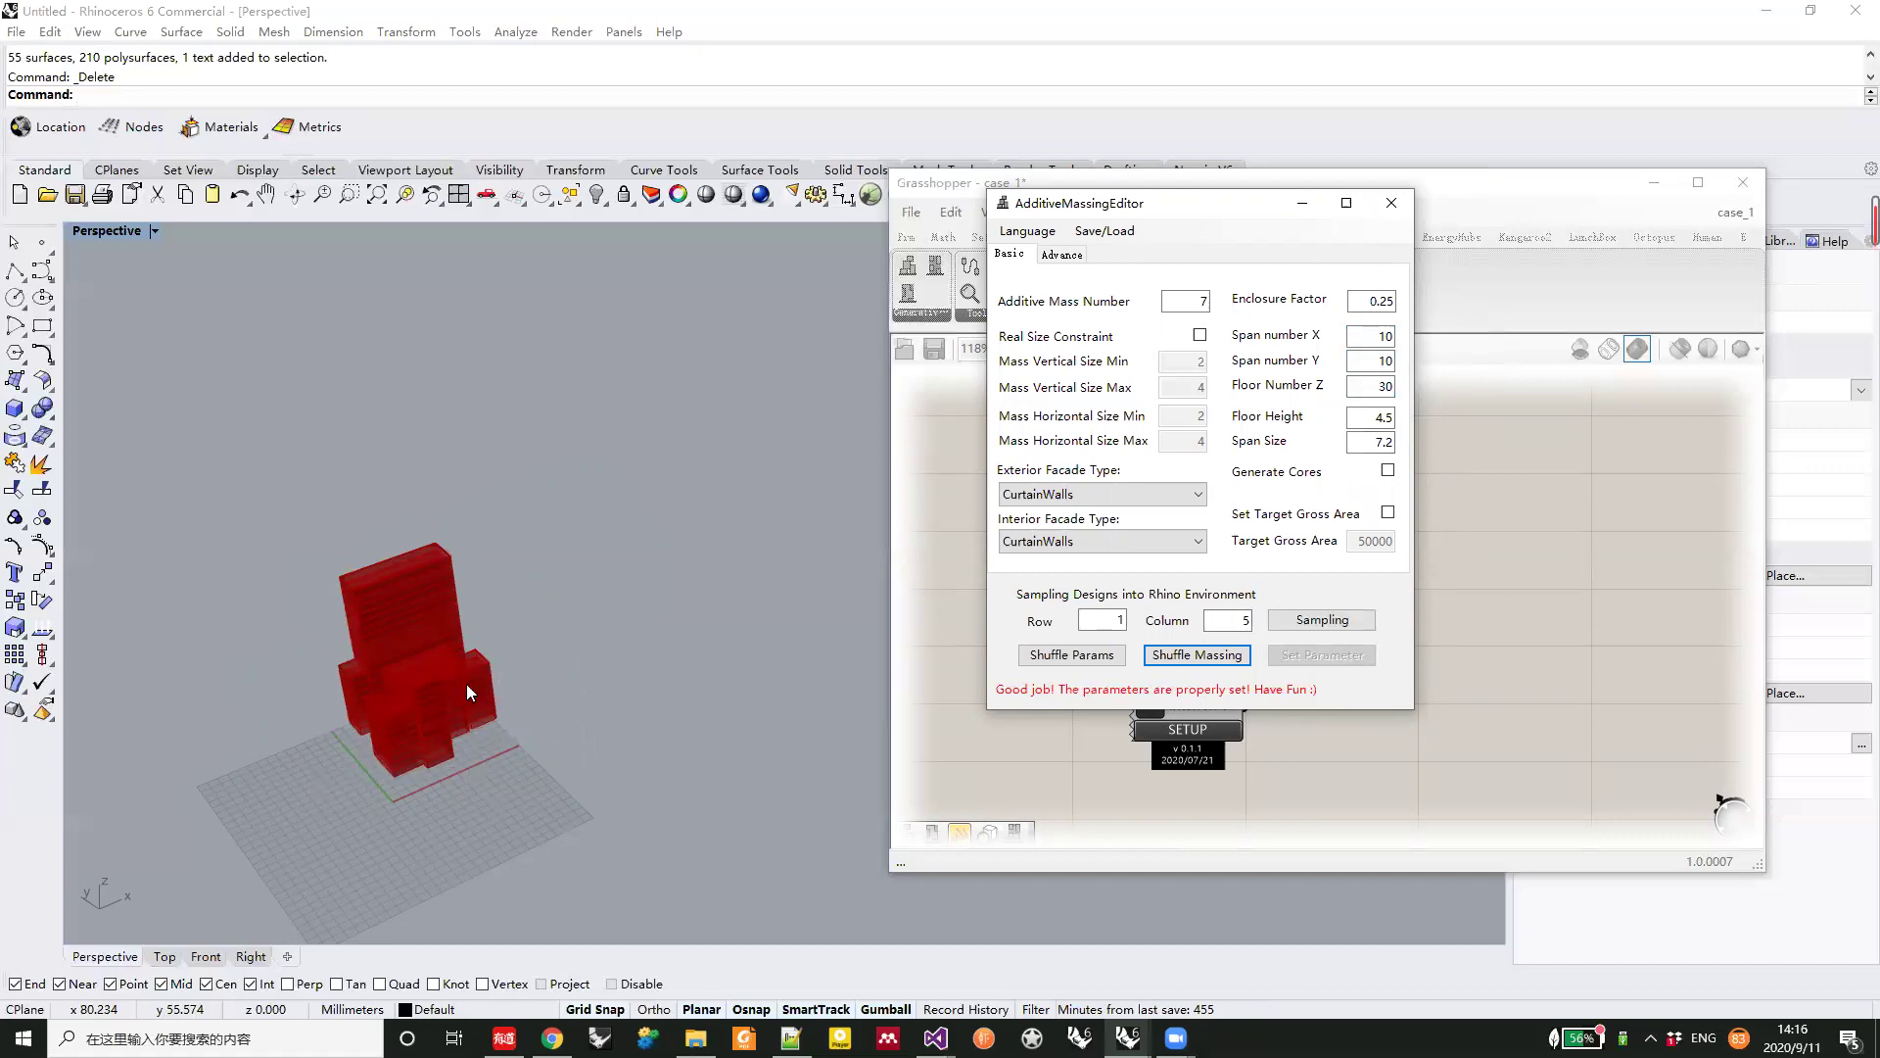
# Vary the additive mass number by applying 5, 3 and again 5 to regenerate the tower massing each time
pyautogui.doubleClick(1191, 302)
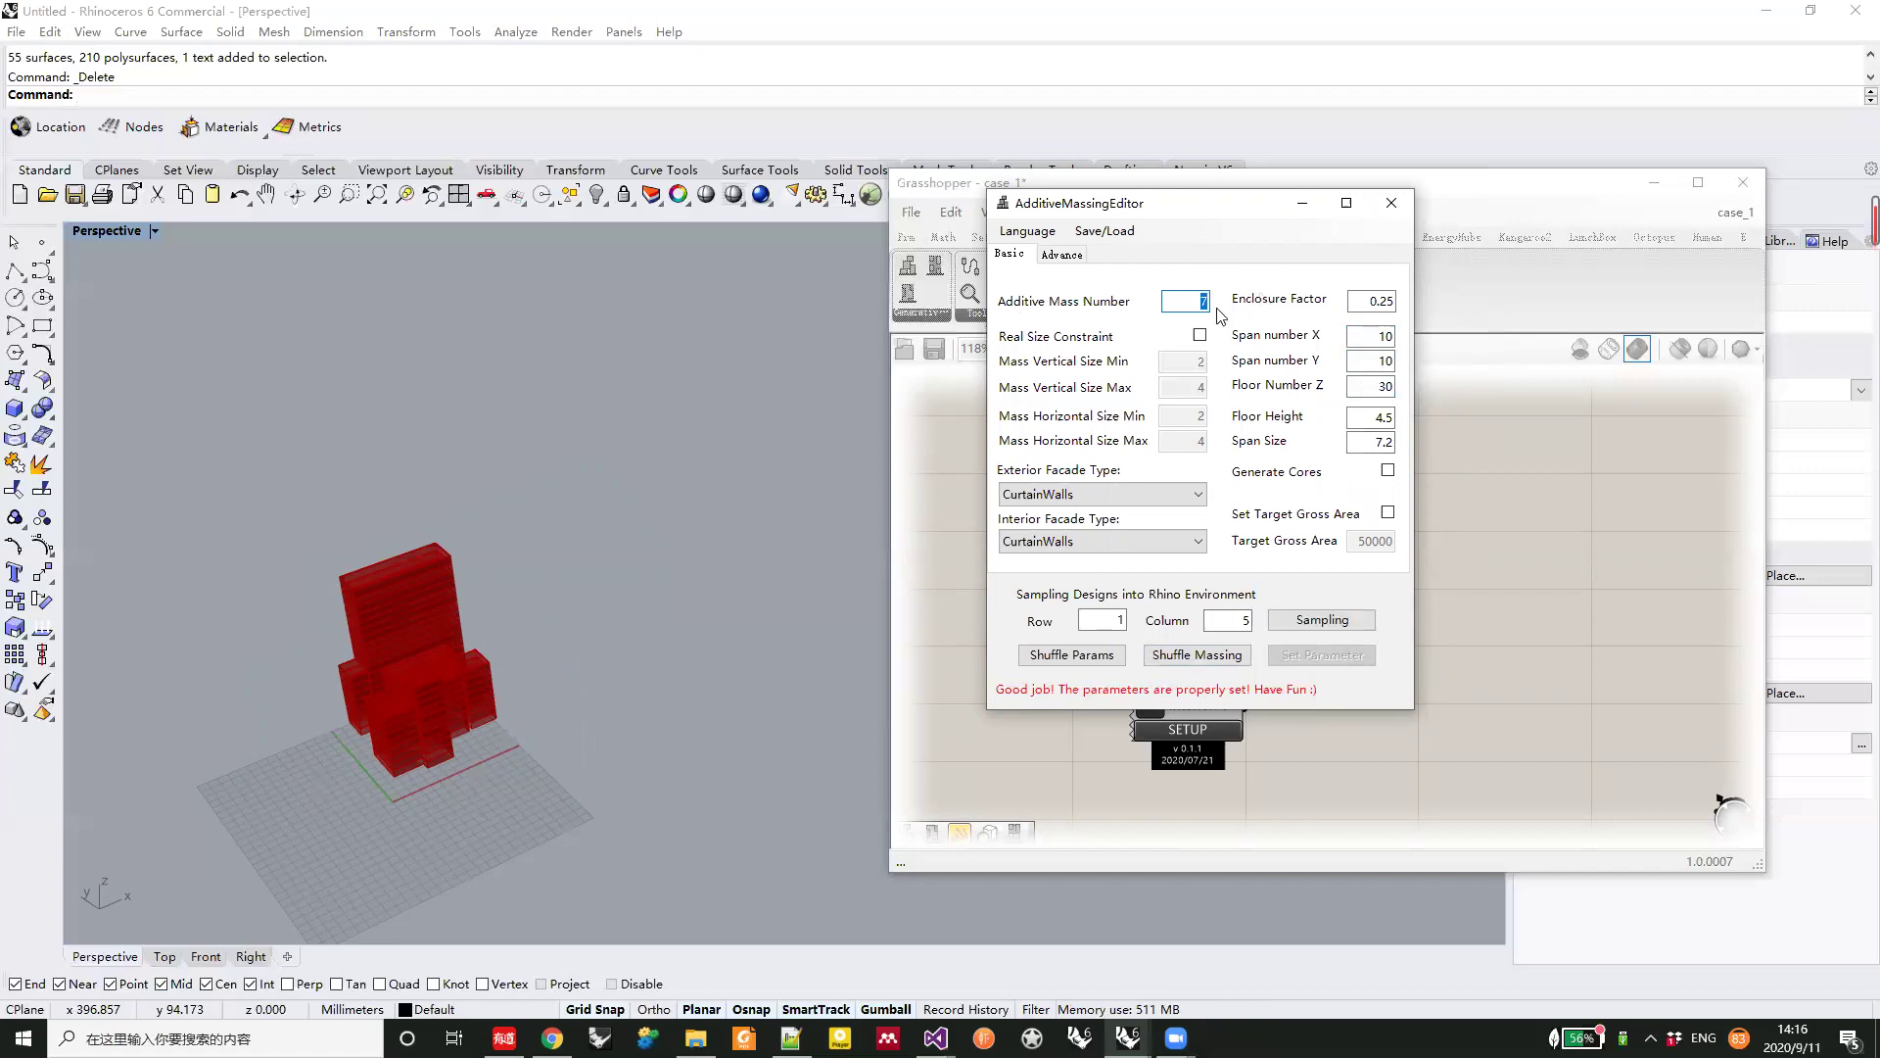
pyautogui.write('5')
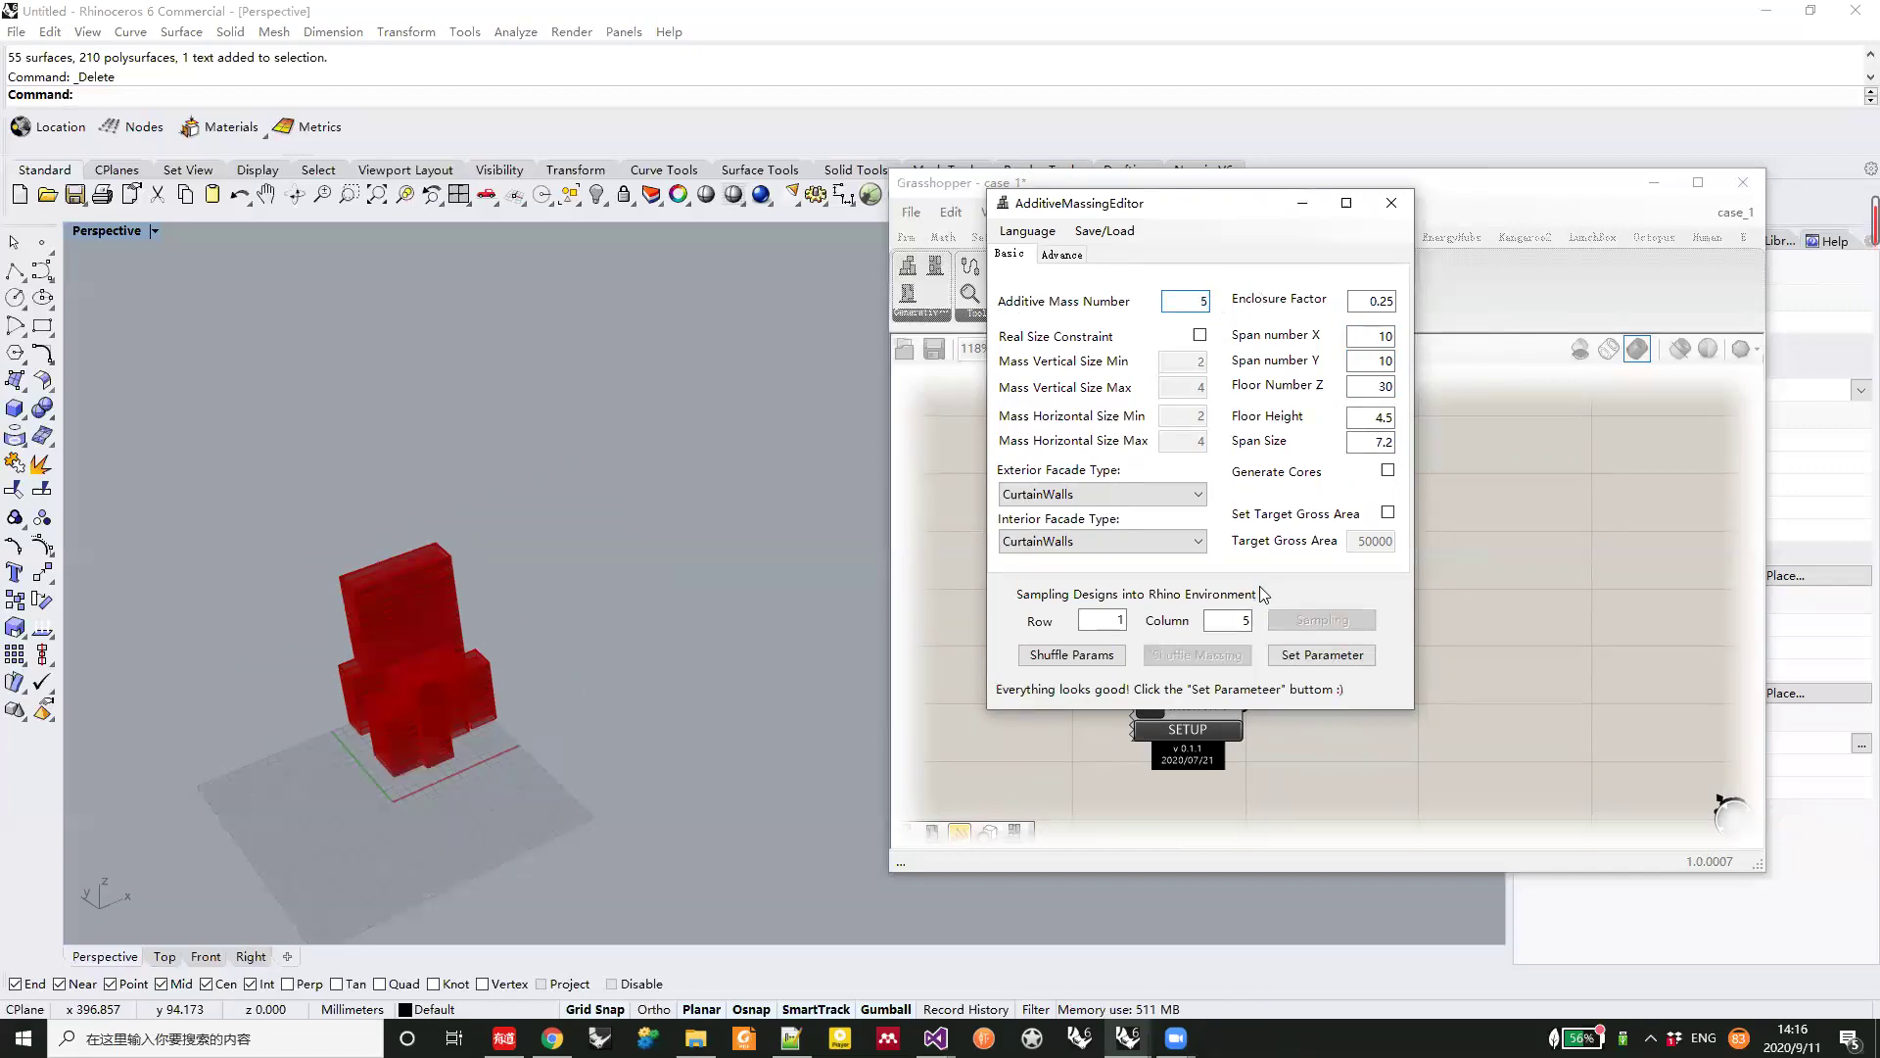
pyautogui.click(1314, 663)
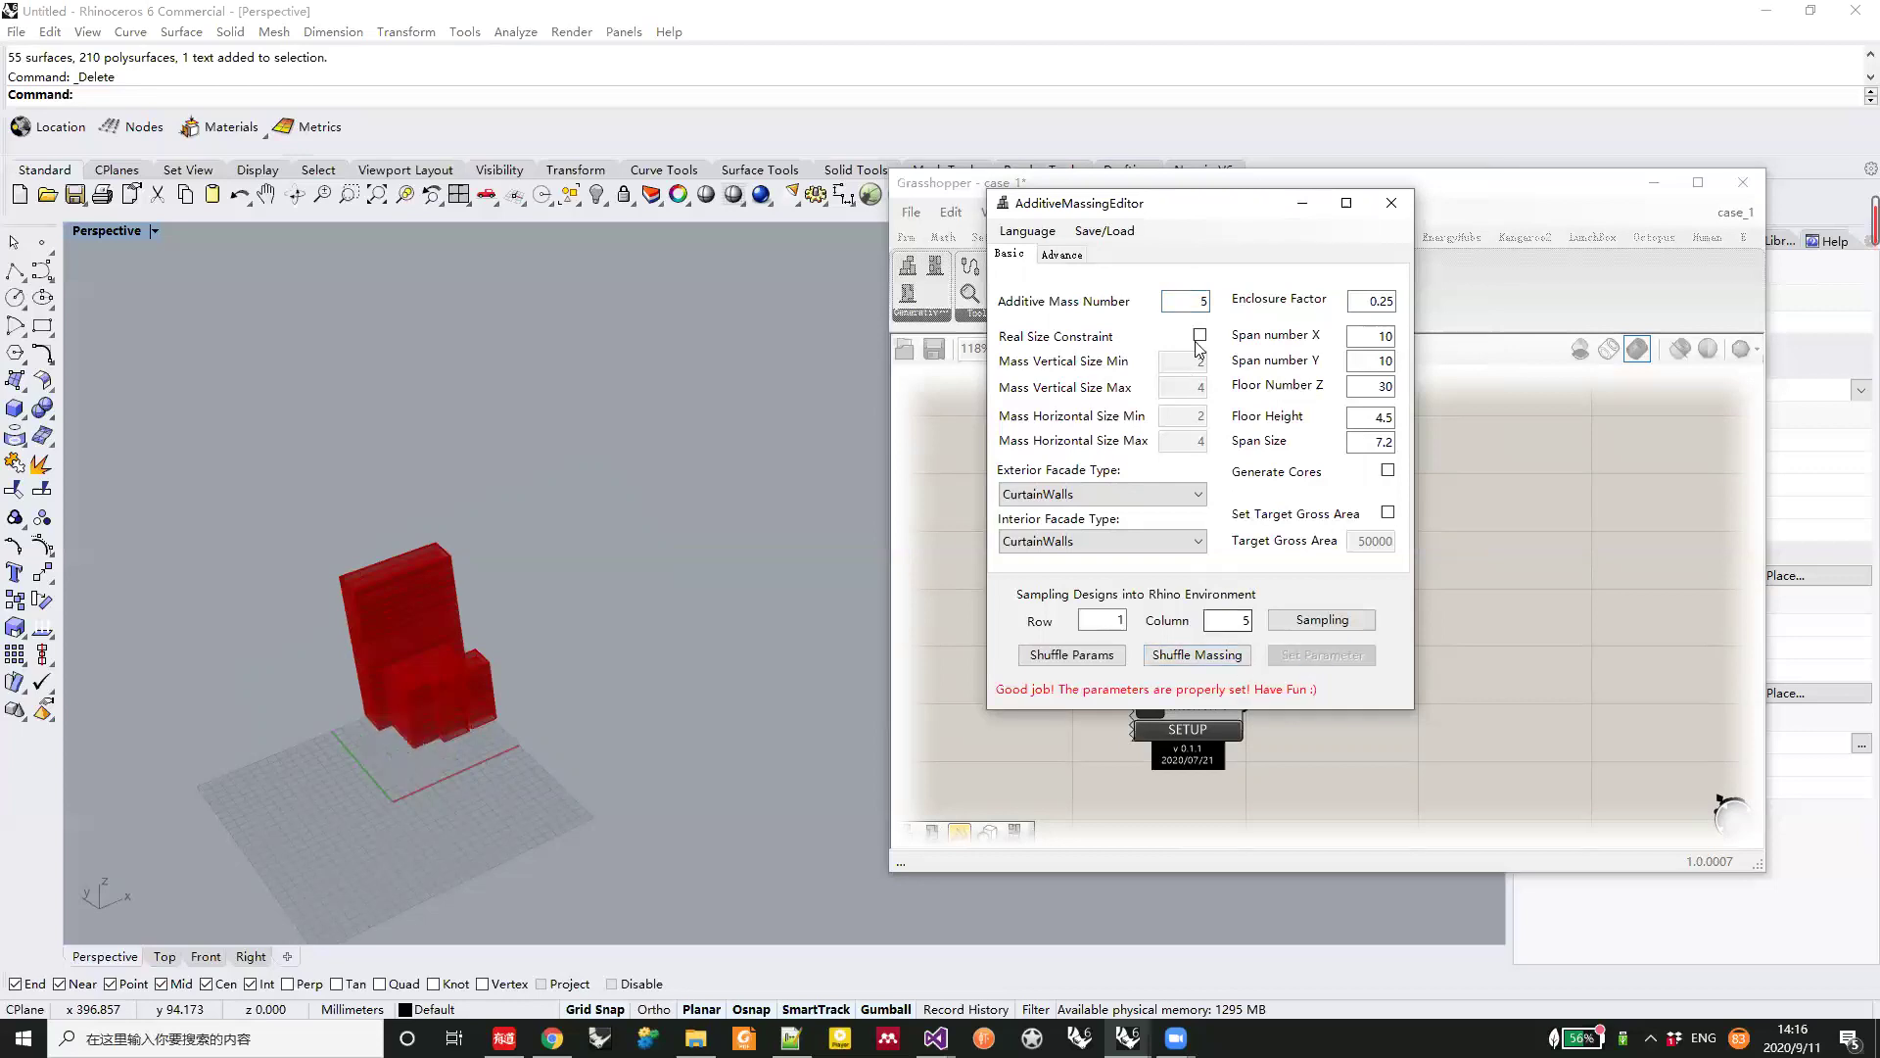
pyautogui.click(1343, 654)
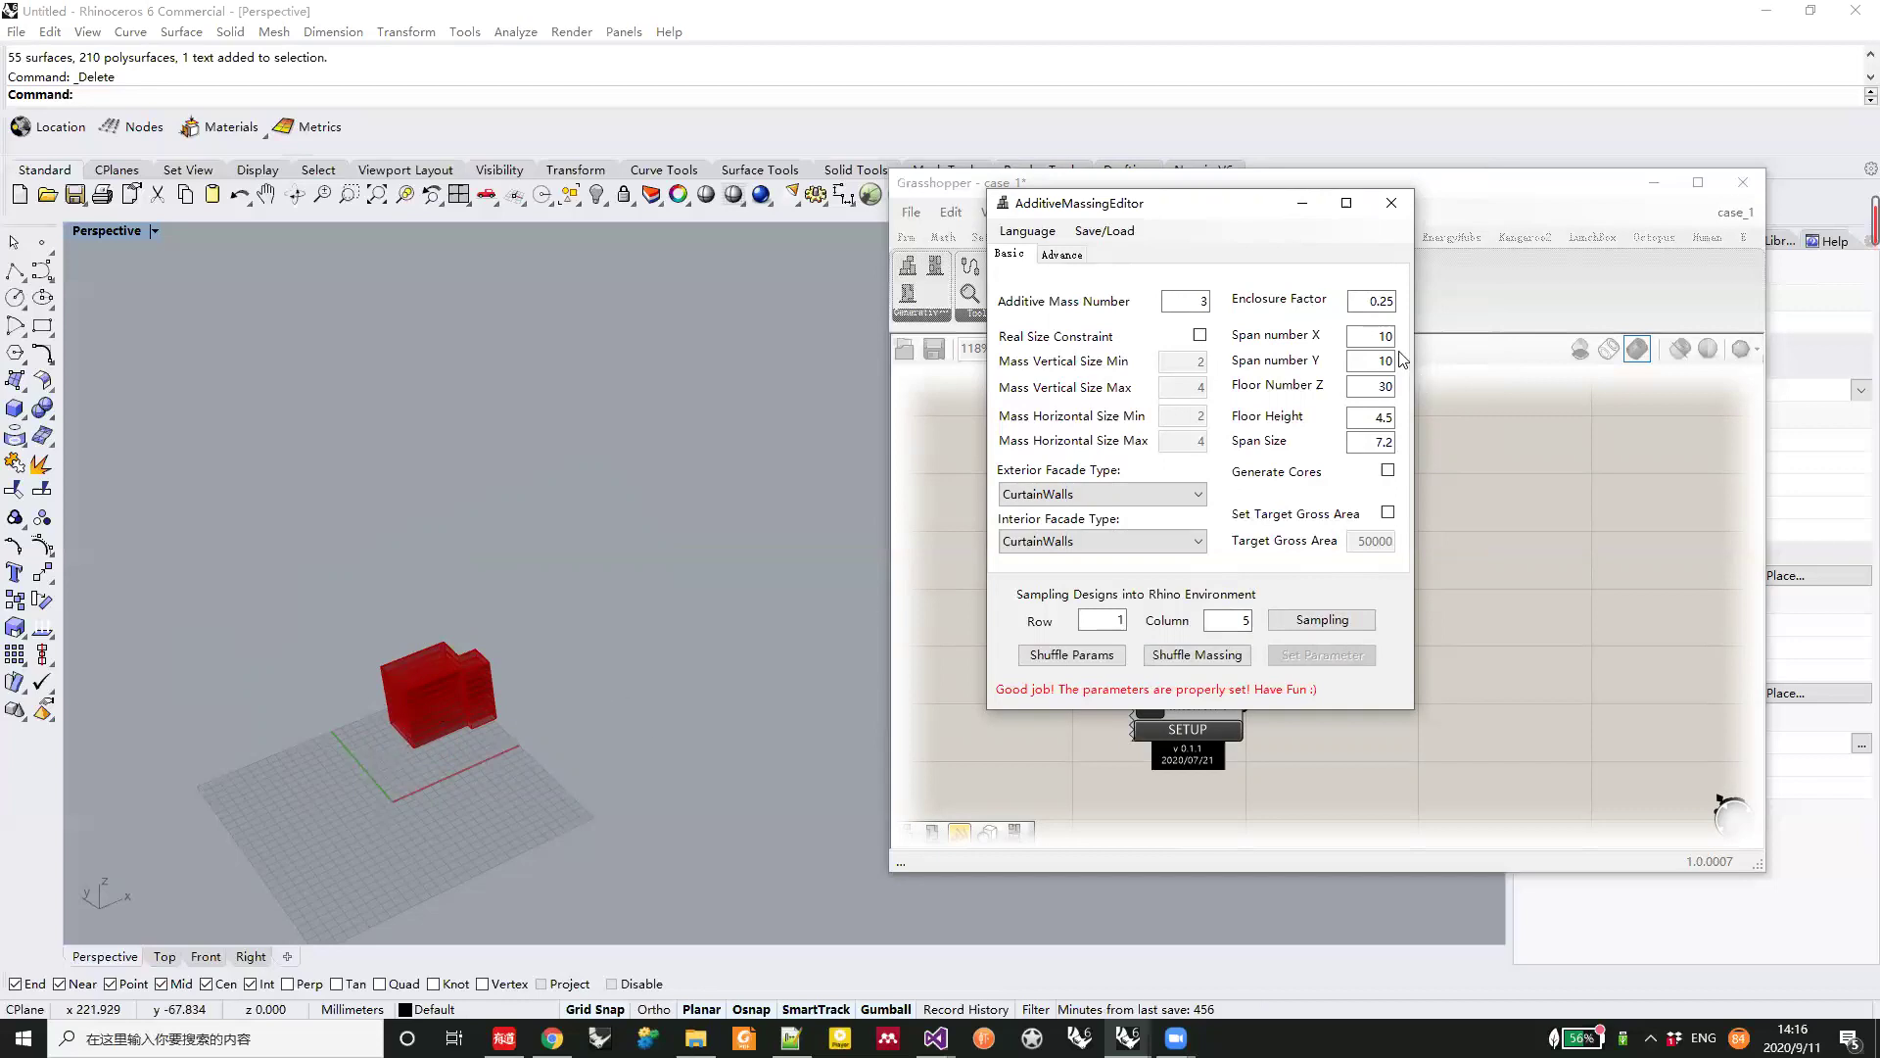
pyautogui.moveTo(1173, 307); pyautogui.dragTo(1236, 311)
pyautogui.write('5')
pyautogui.click(1326, 662)
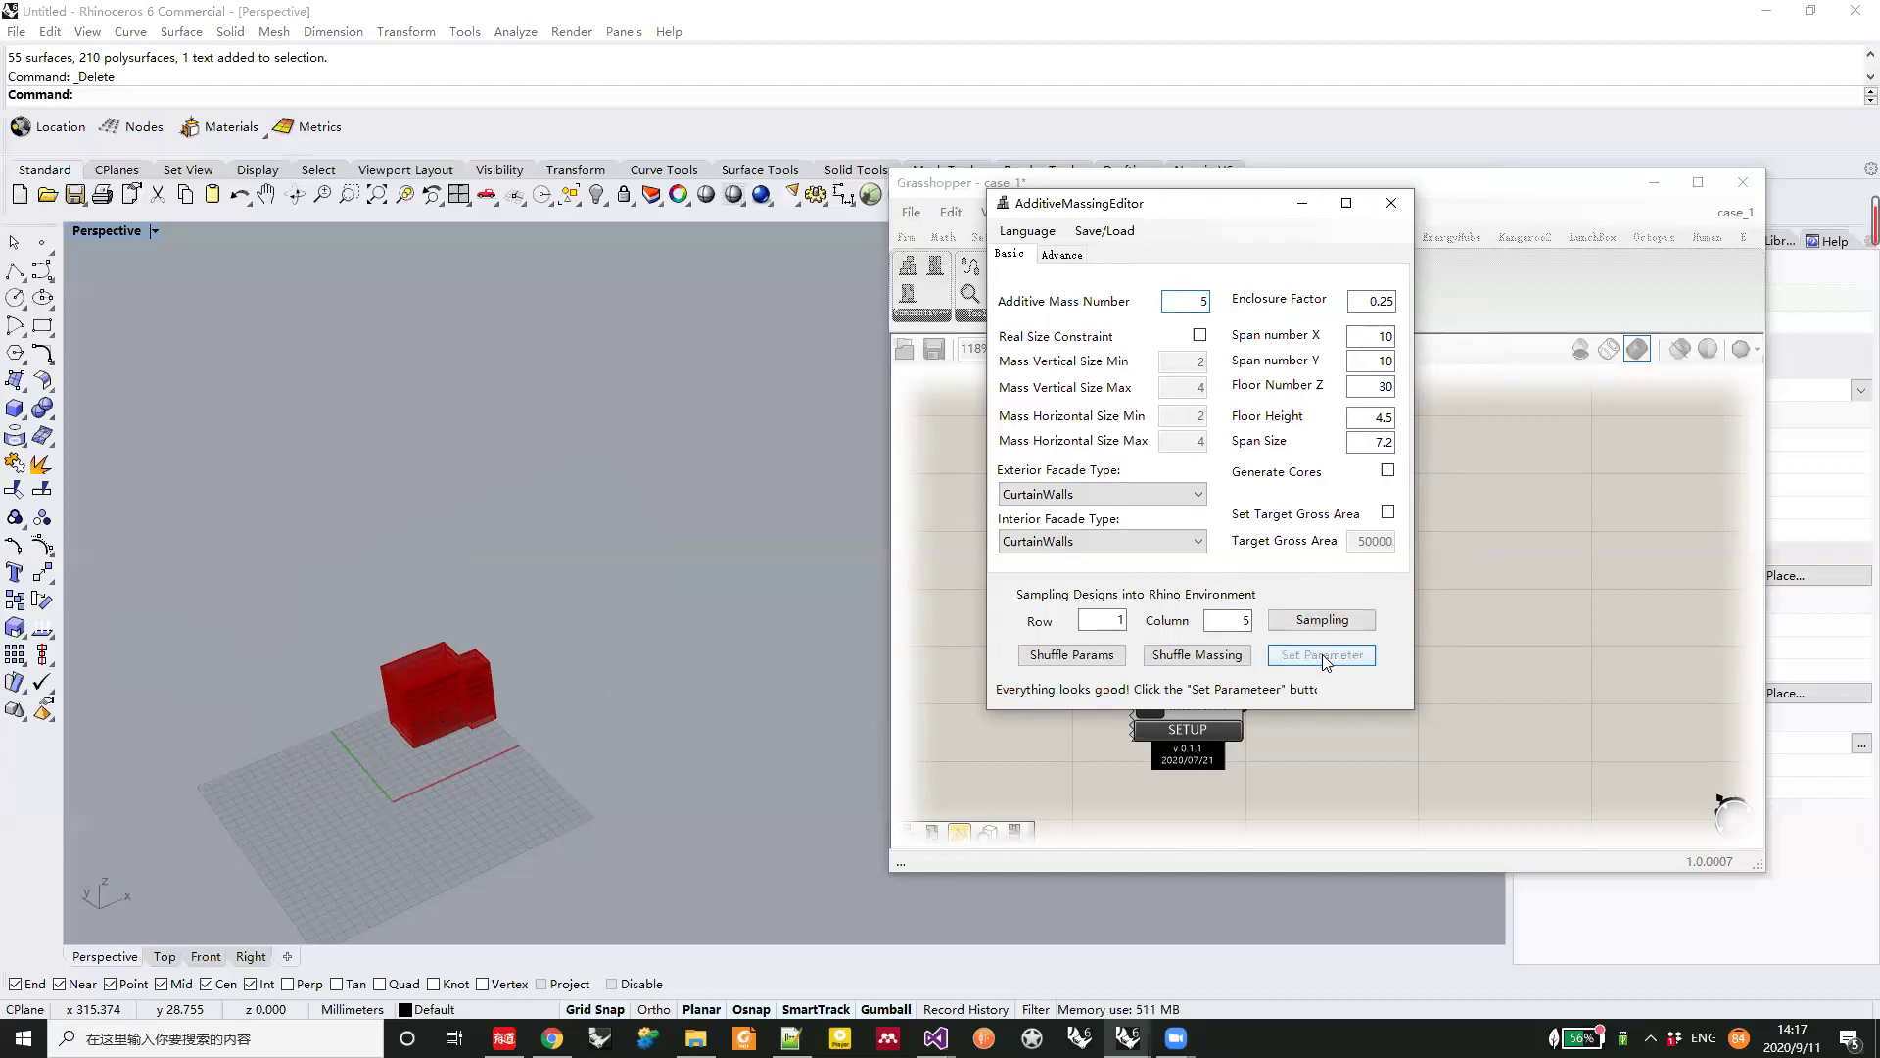
# Apply enclosure factors of 0.35 and 0.45 in turn to regenerate the tower, and shuffle the resulting massing
pyautogui.moveTo(1380, 298); pyautogui.dragTo(1387, 297)
pyautogui.write('3')
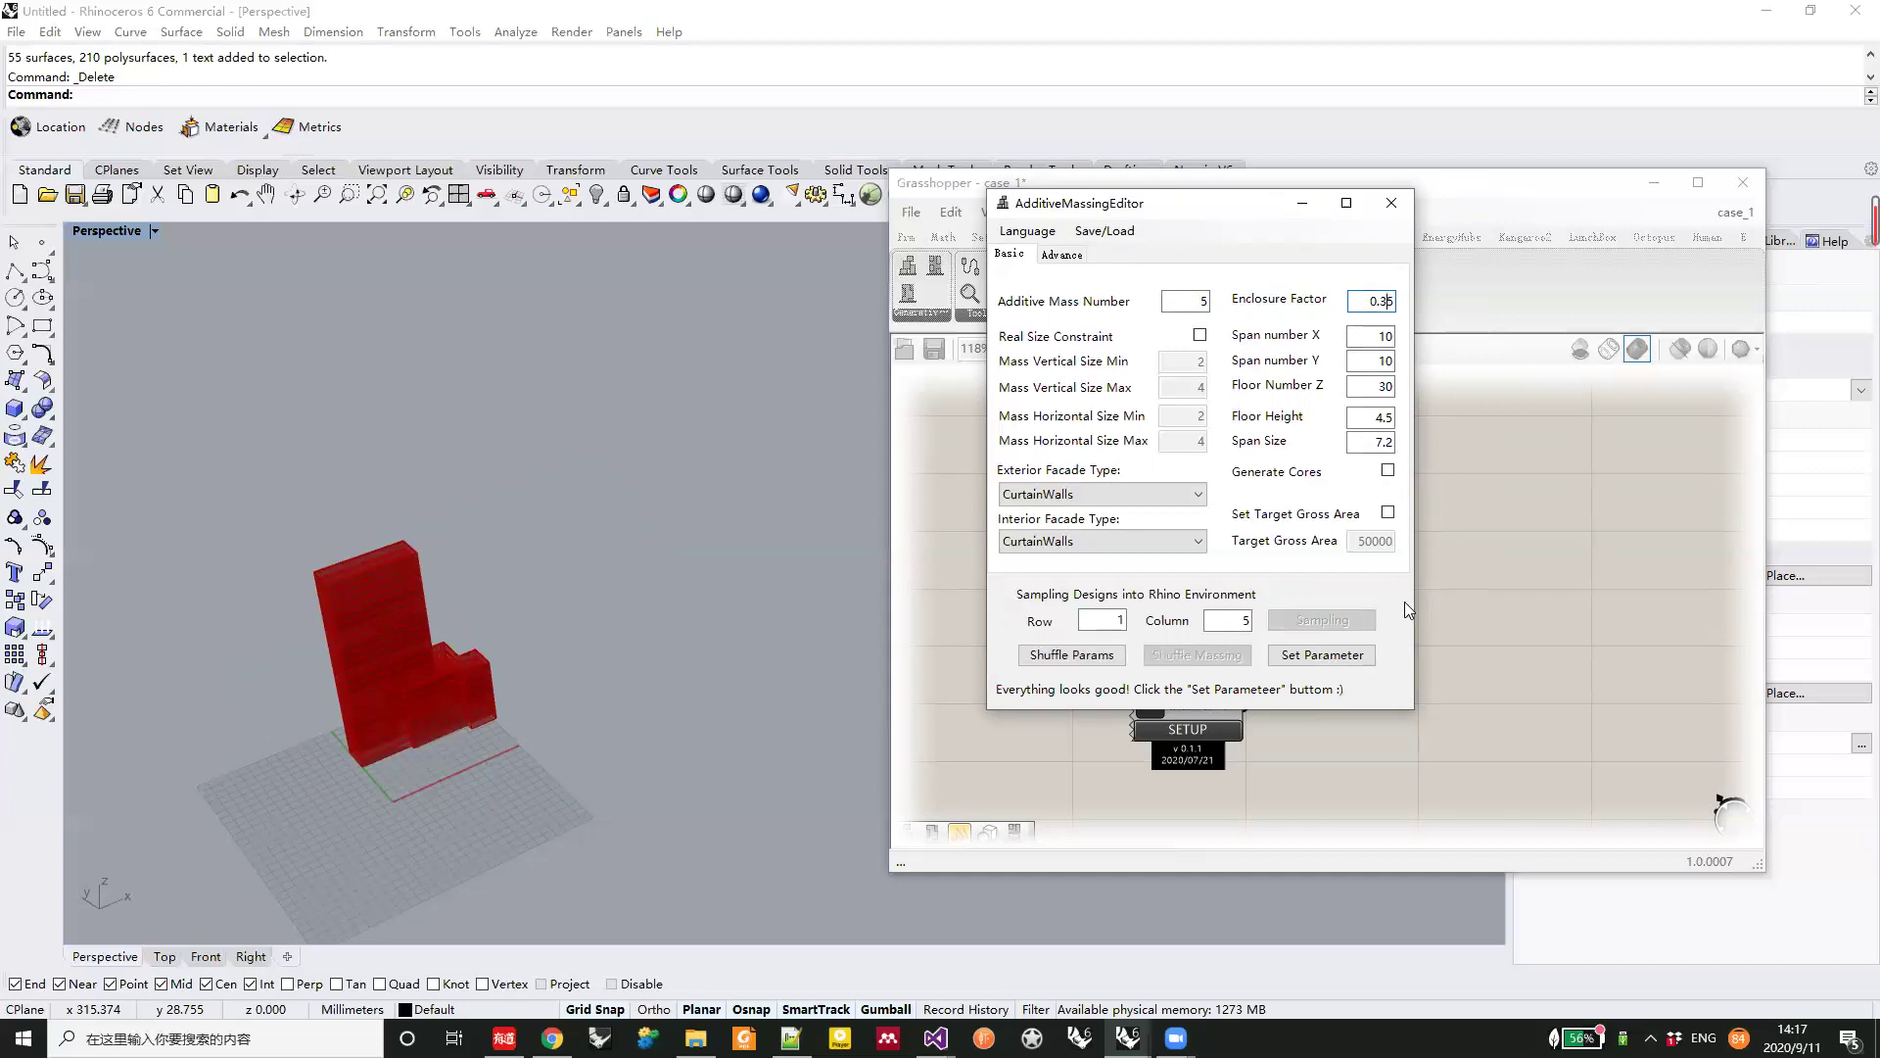
pyautogui.click(1348, 662)
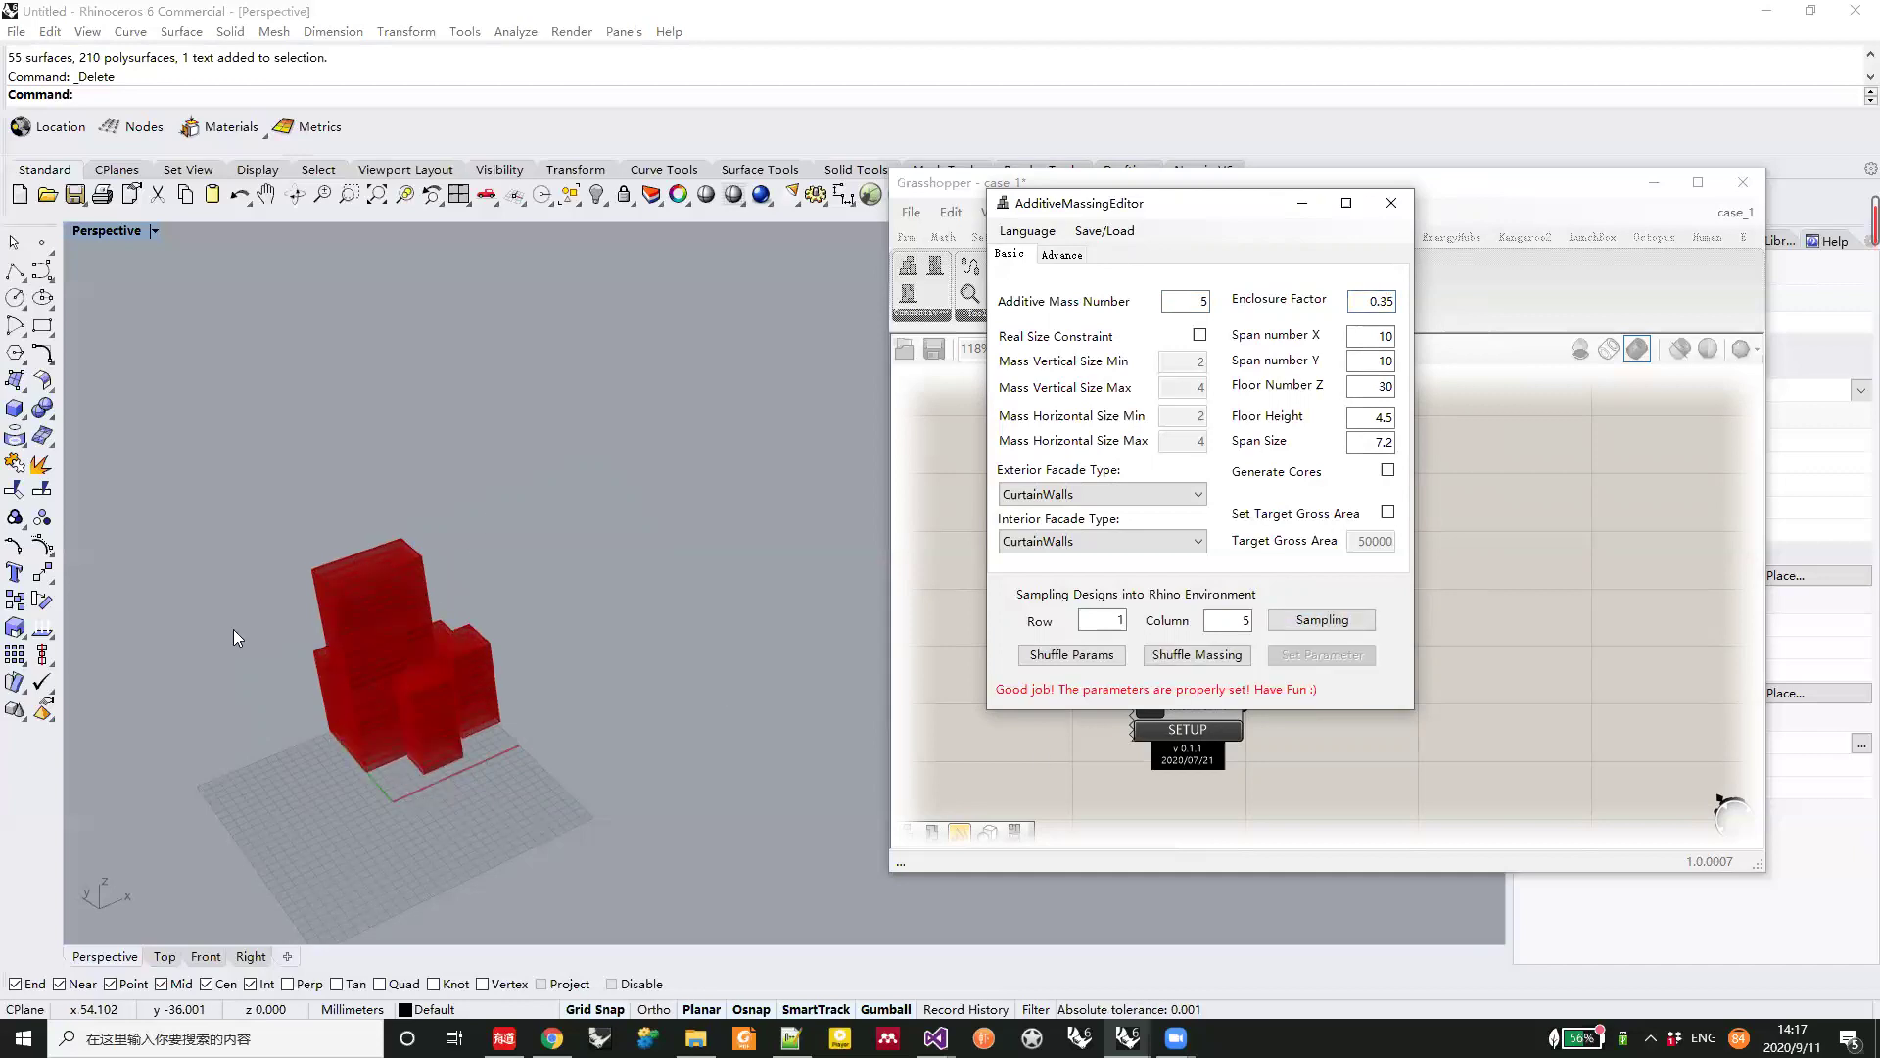
pyautogui.click(1381, 301)
pyautogui.write('4')
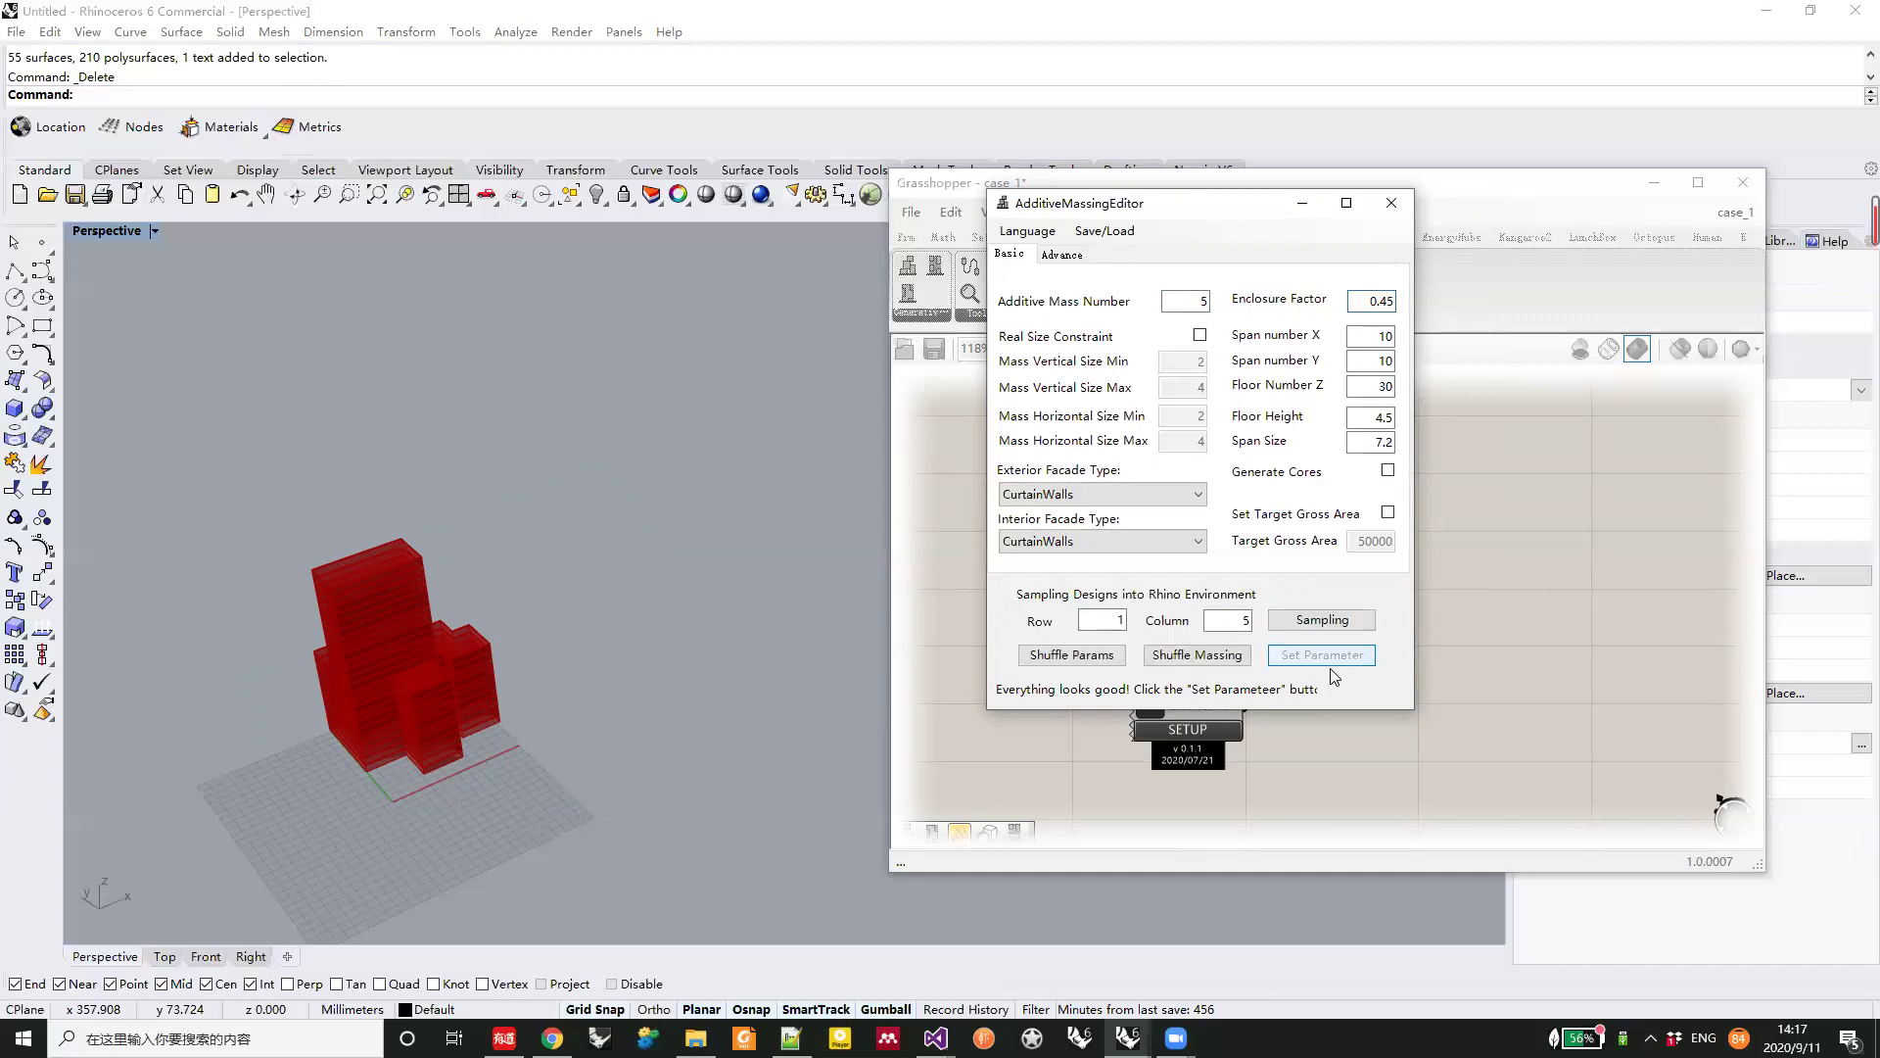
pyautogui.click(1336, 658)
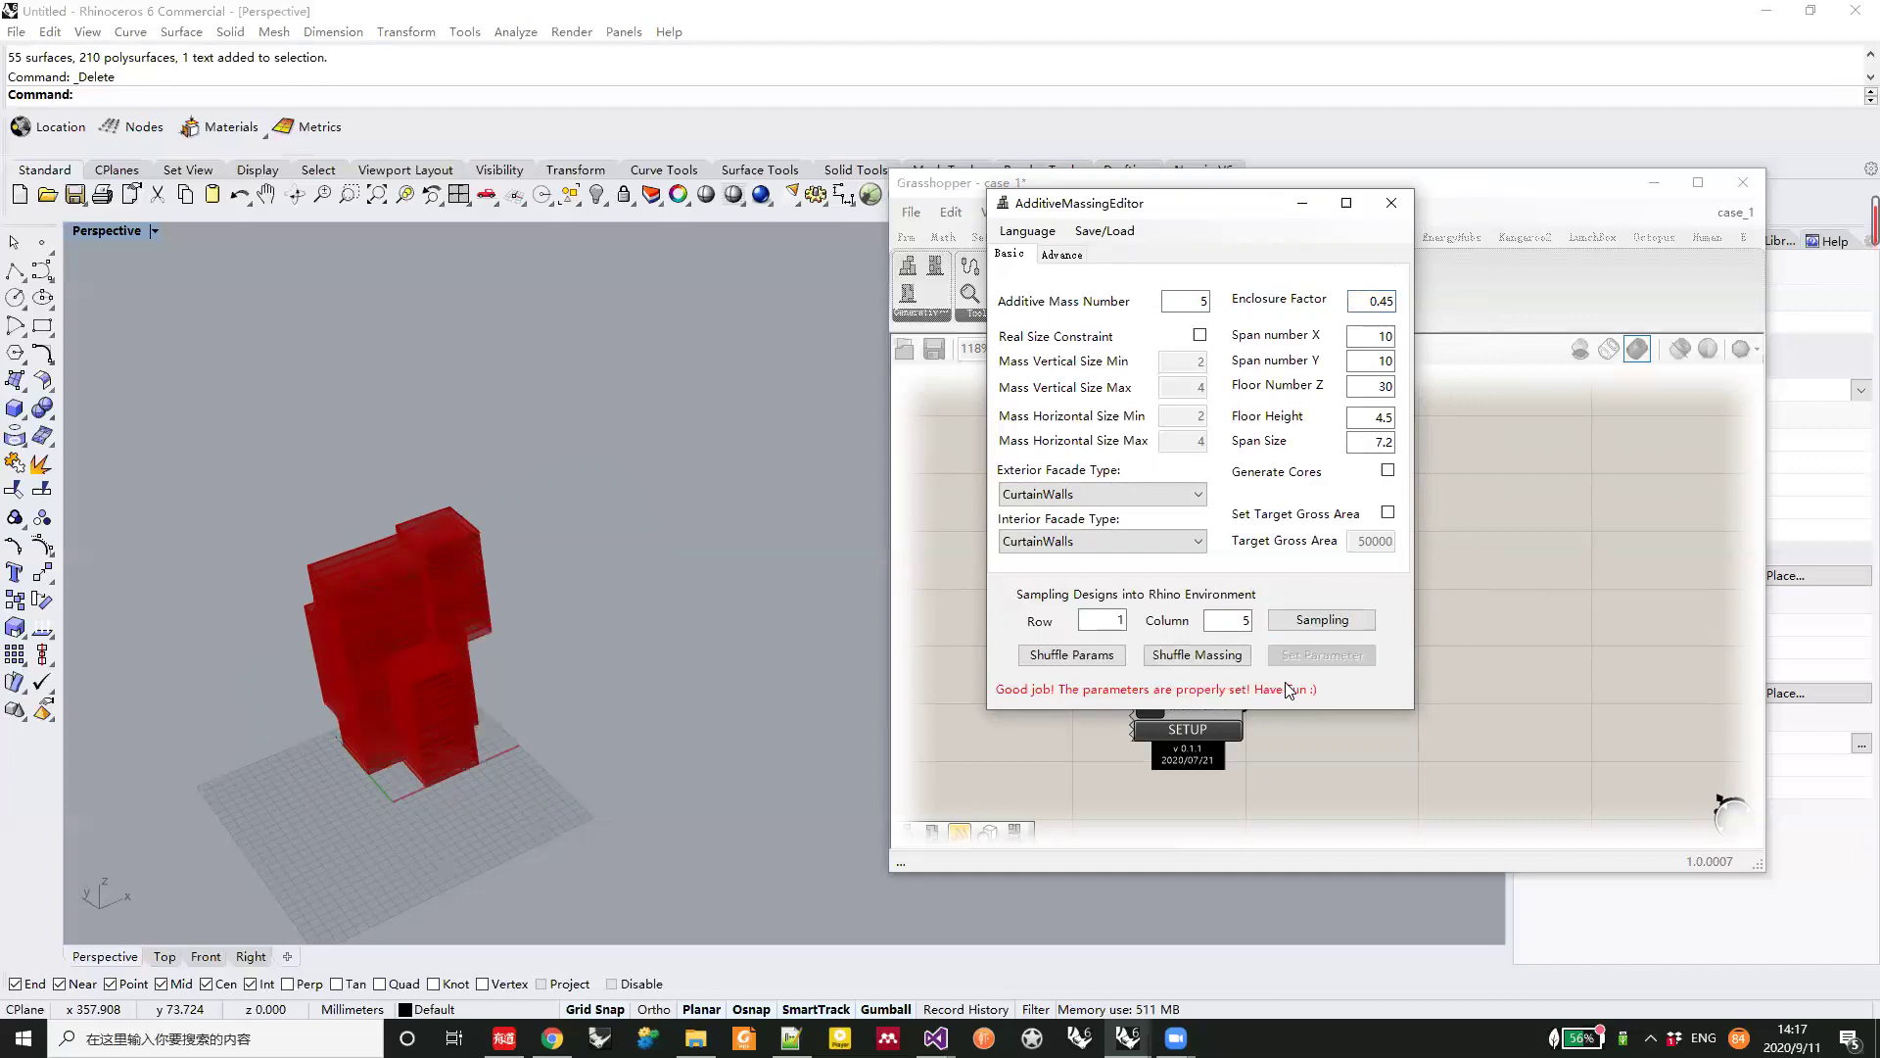
pyautogui.click(1203, 655)
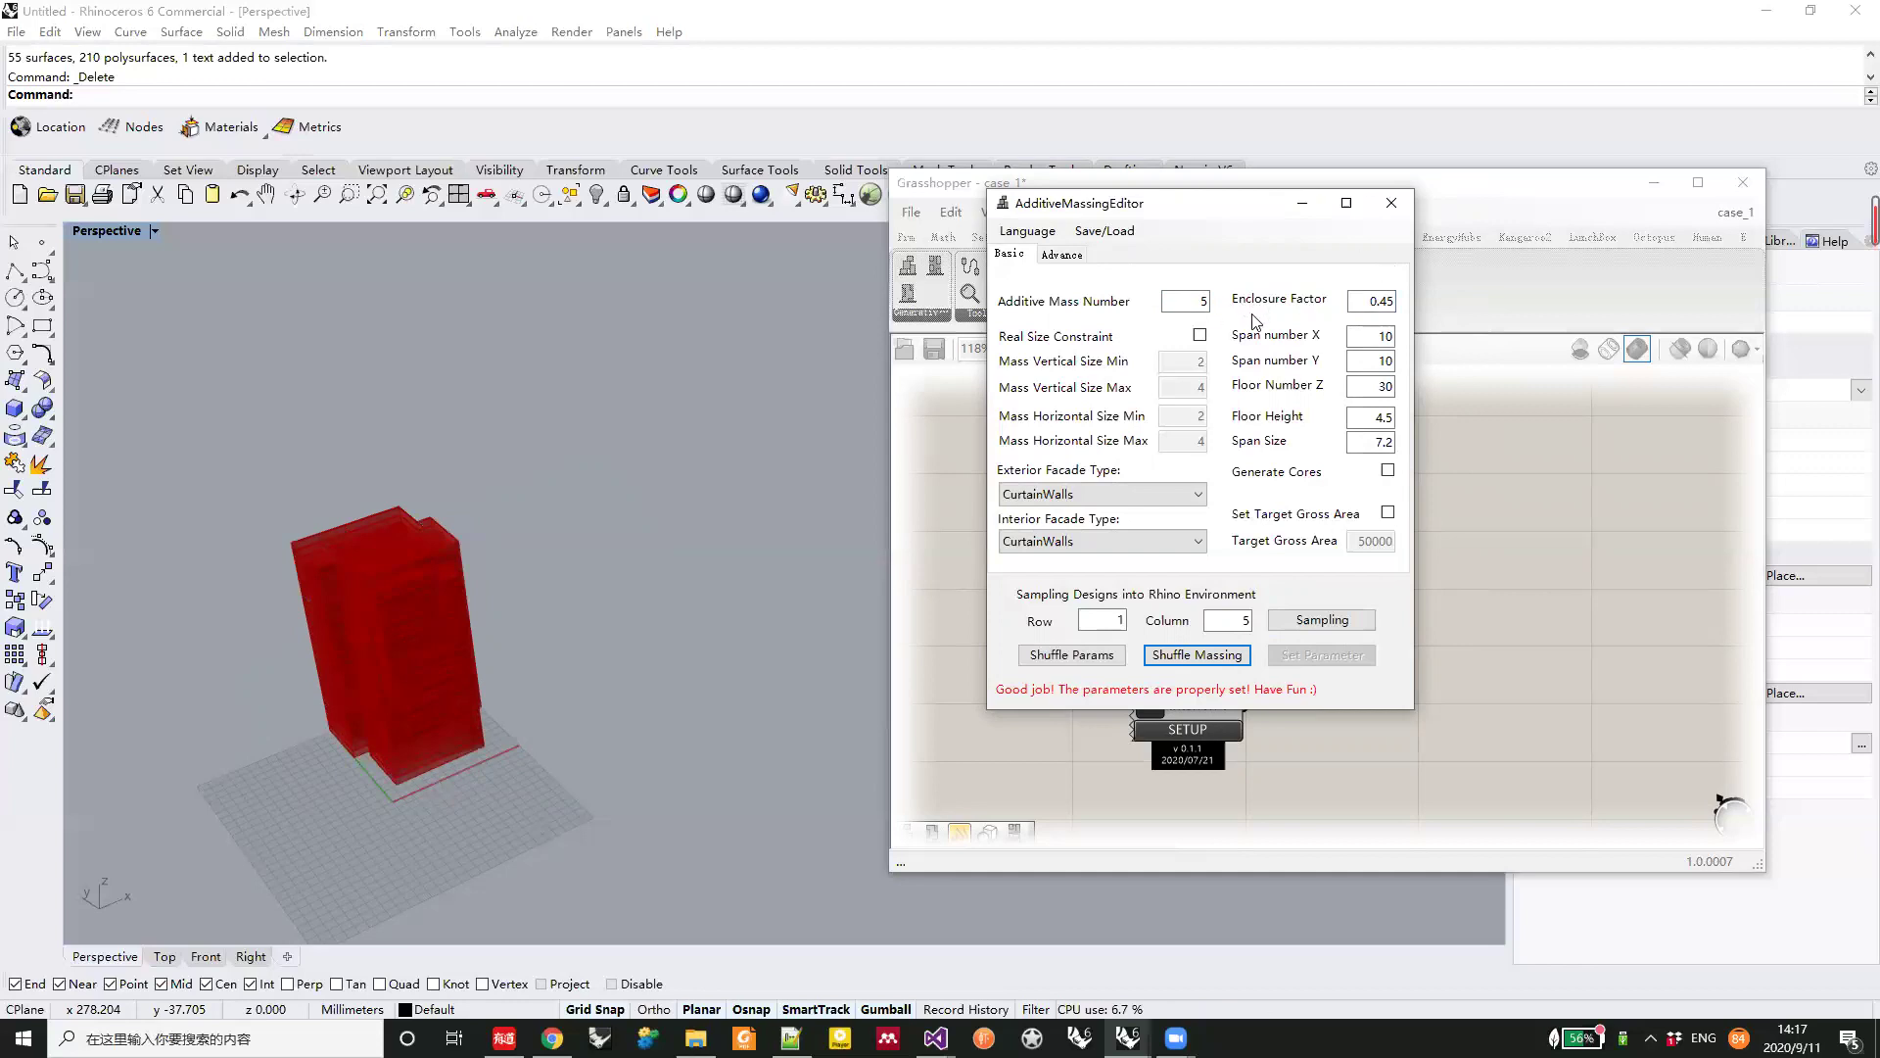
# Enable Real Size Constraint for the additive masses, apply the parameters and shuffle the massing
pyautogui.click(1200, 337)
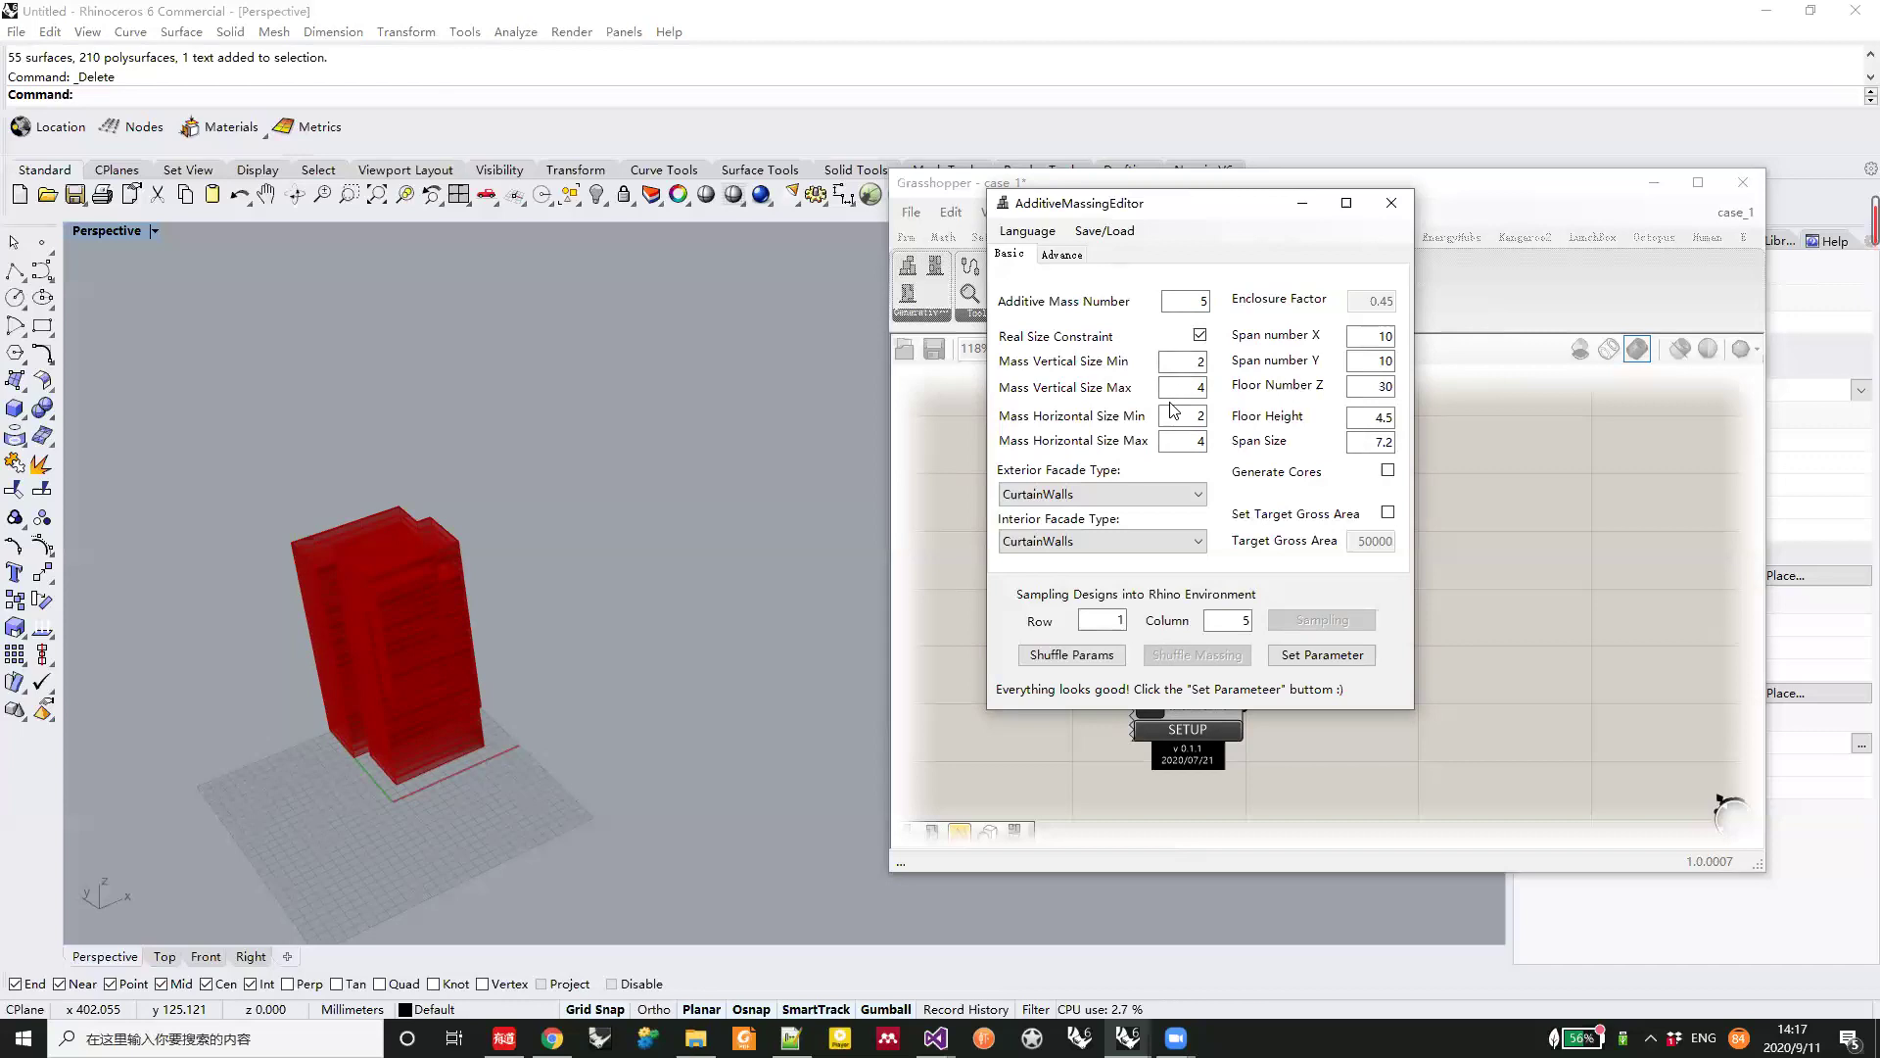
pyautogui.click(1330, 654)
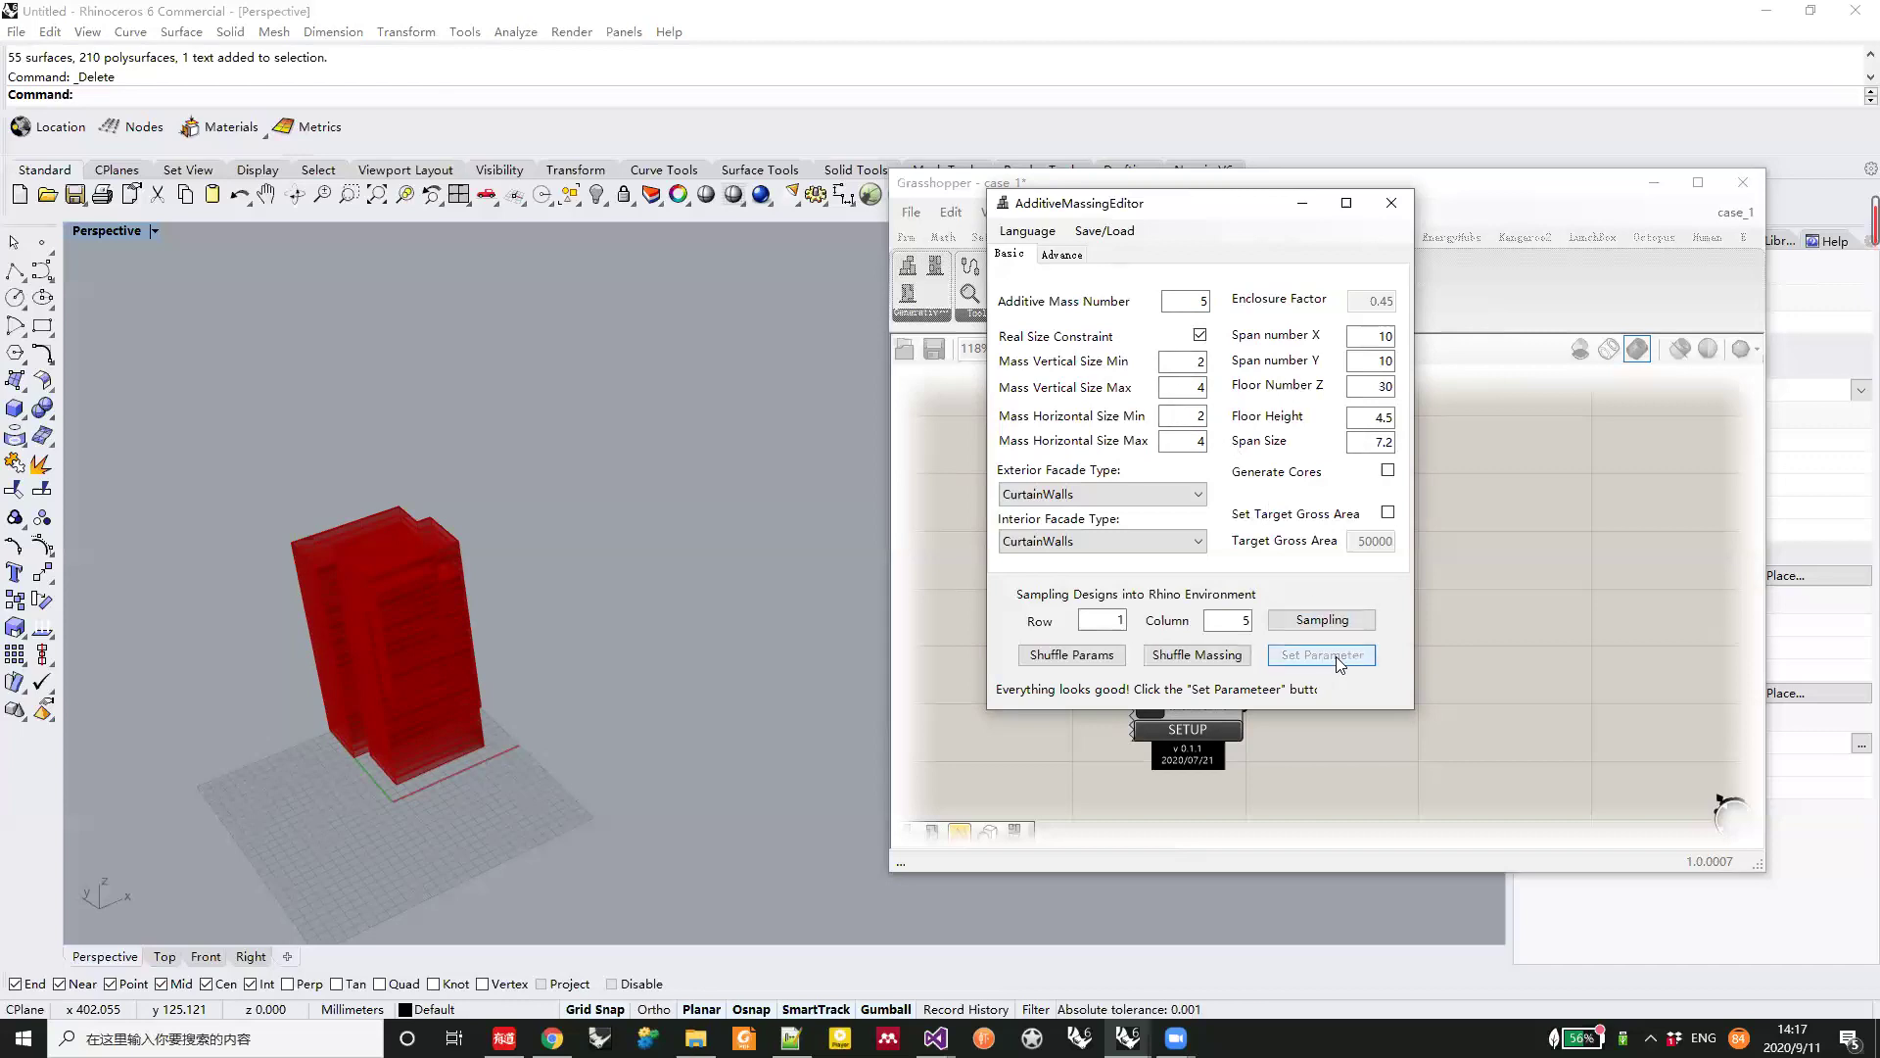
pyautogui.click(1204, 660)
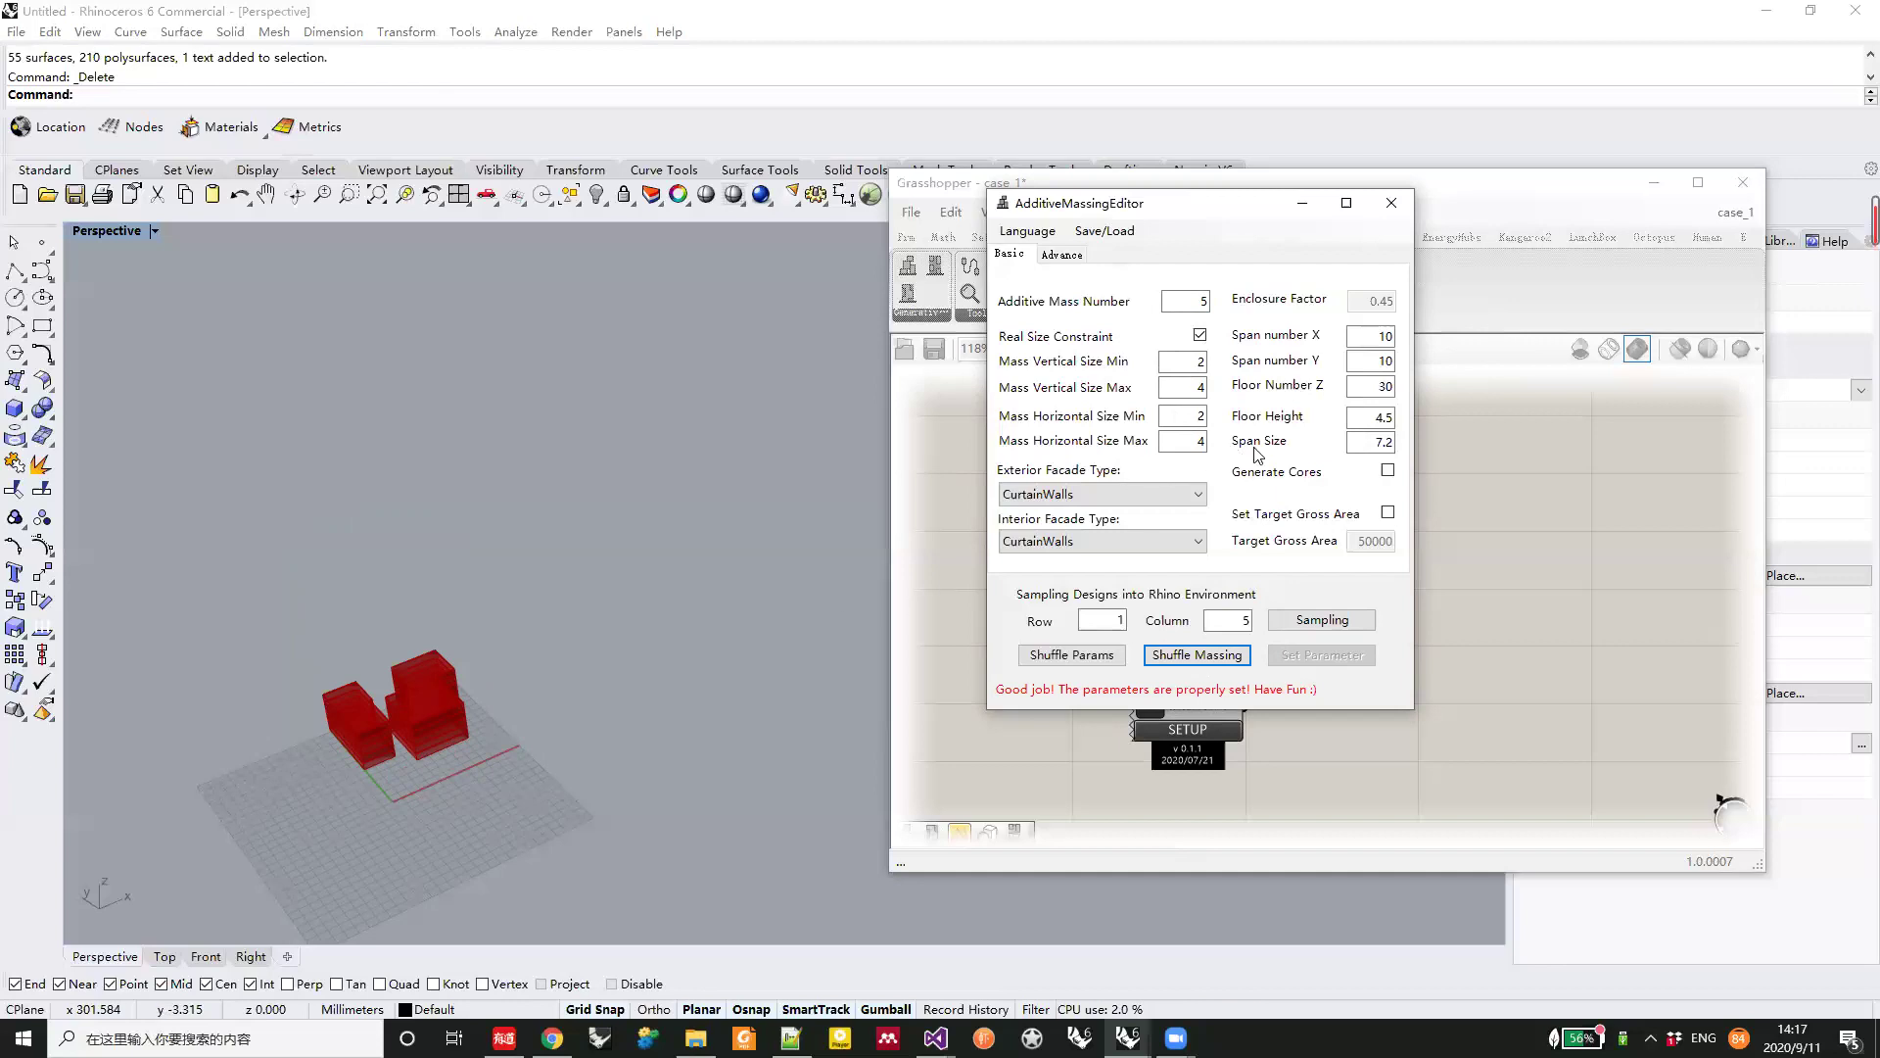
# Set floor number Z to 6, span numbers X and Y to 20 and the additive mass number to 6, and apply
pyautogui.doubleClick(1371, 387)
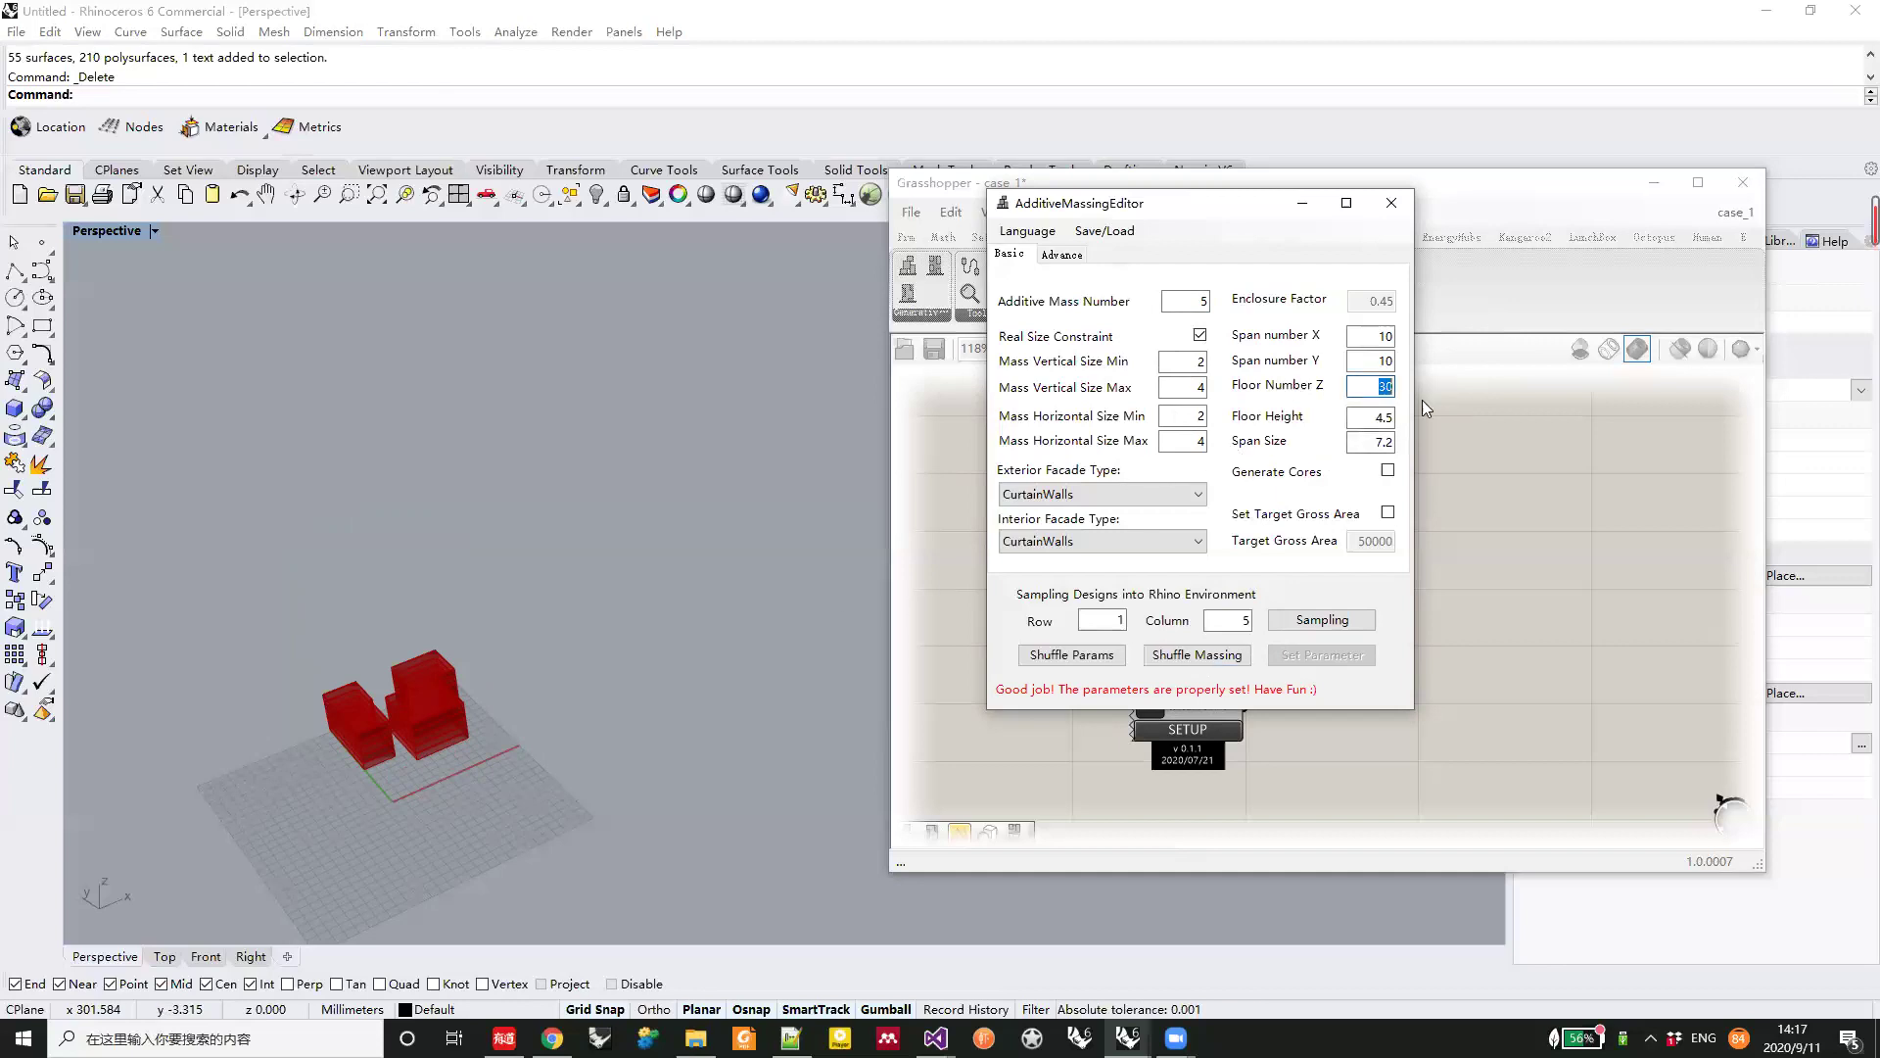
pyautogui.write('6')
pyautogui.doubleClick(1371, 336)
pyautogui.write('20')
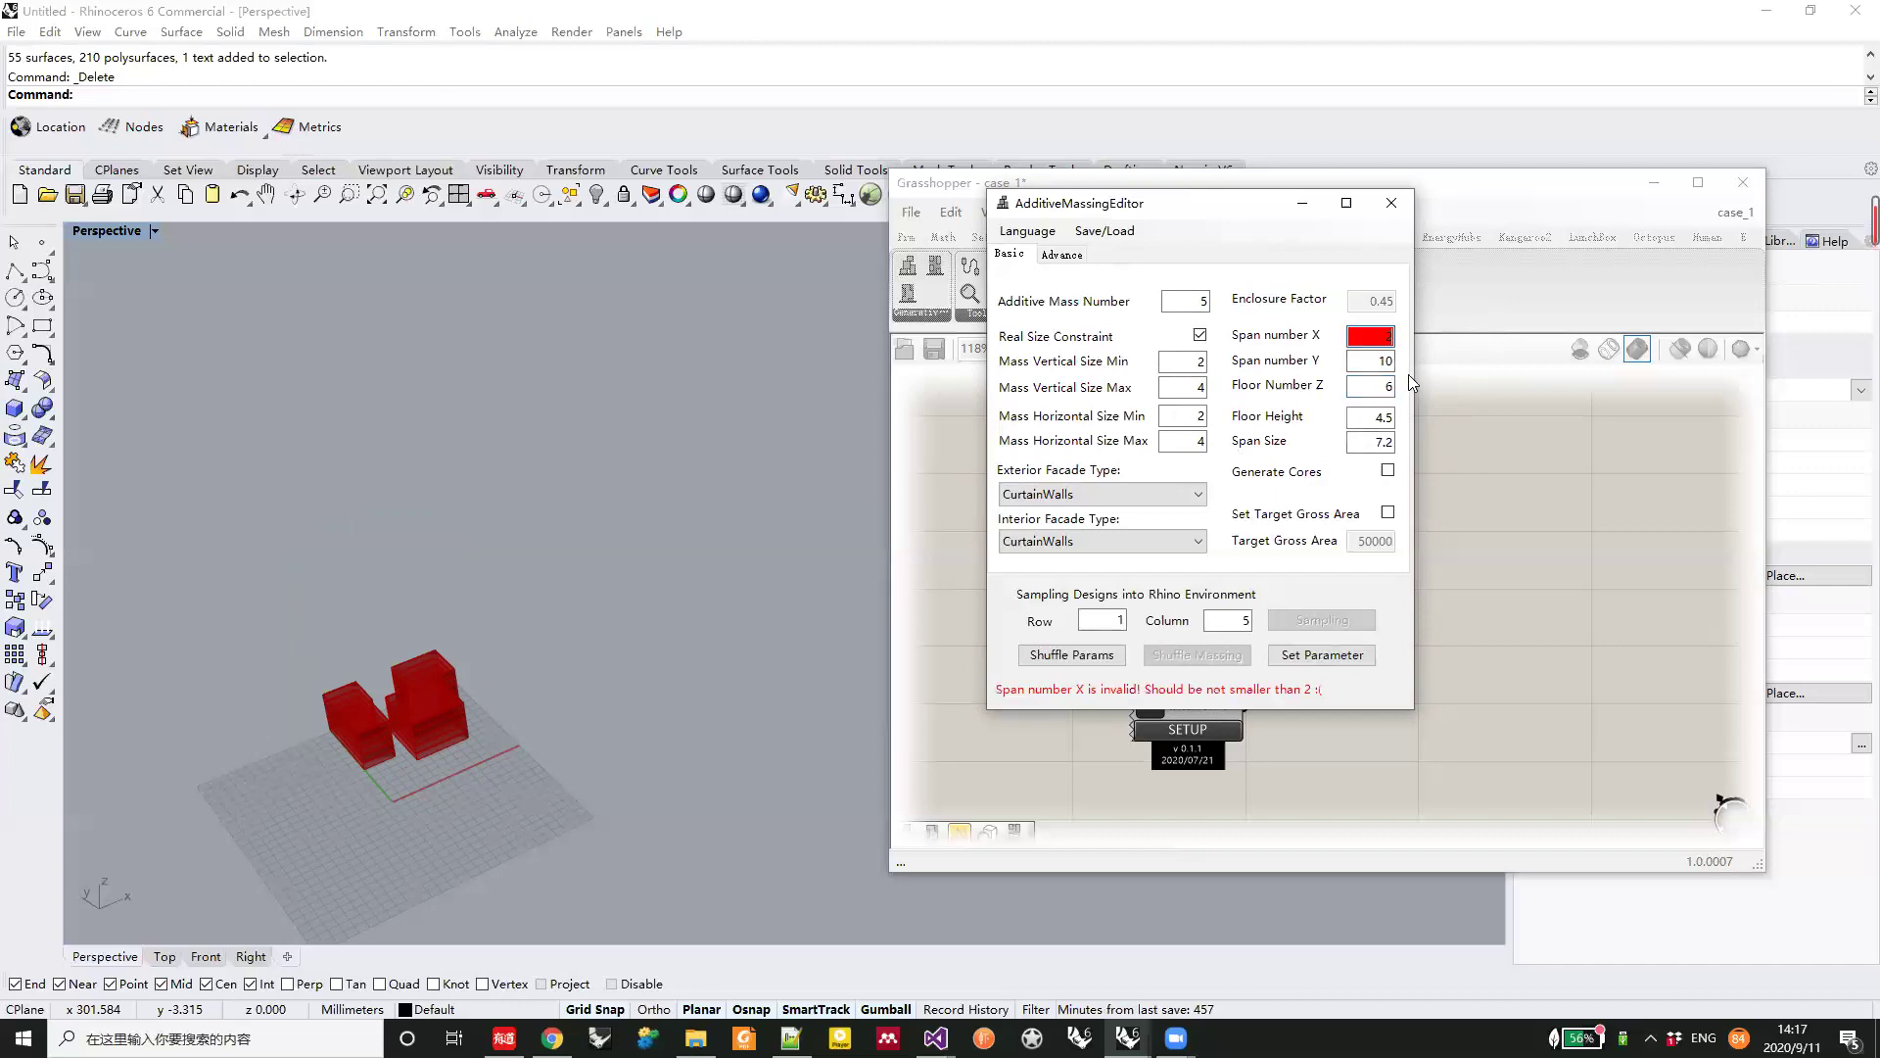
pyautogui.doubleClick(1375, 359)
pyautogui.write('20')
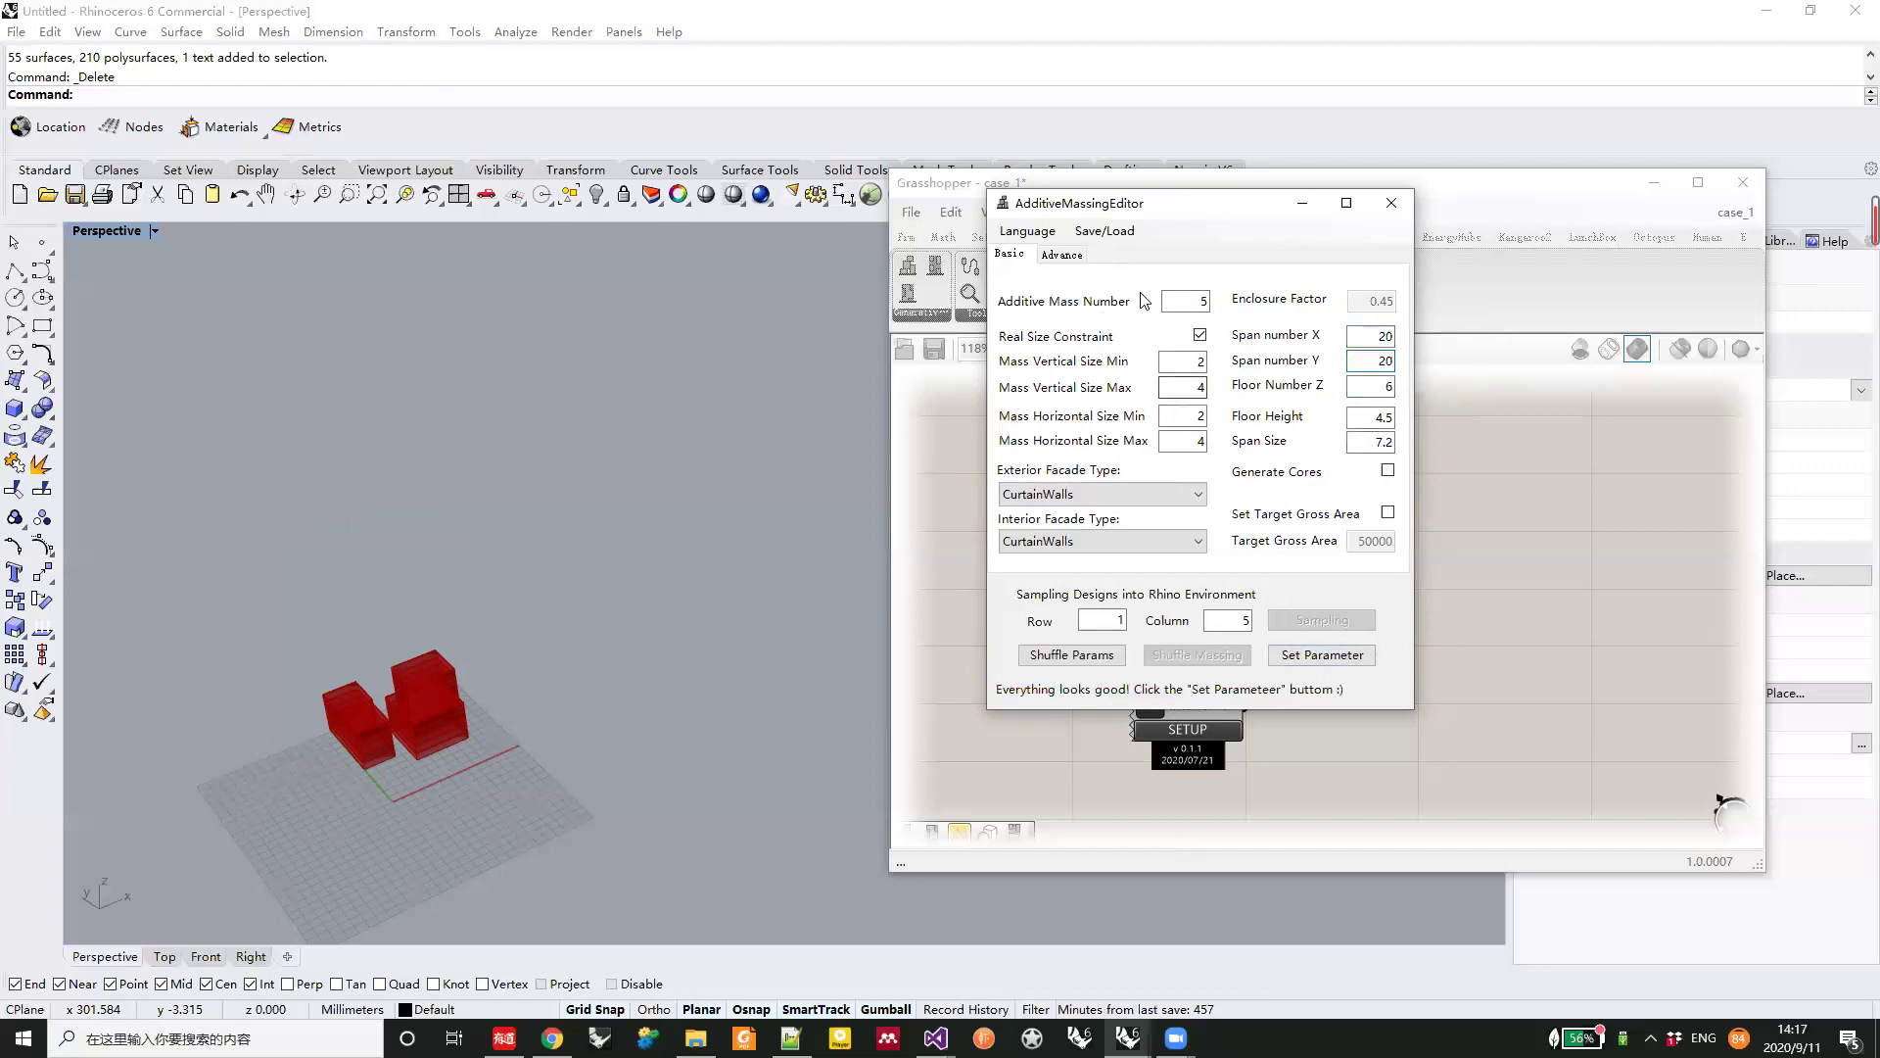
pyautogui.doubleClick(1183, 298)
pyautogui.write('6')
pyautogui.click(1337, 654)
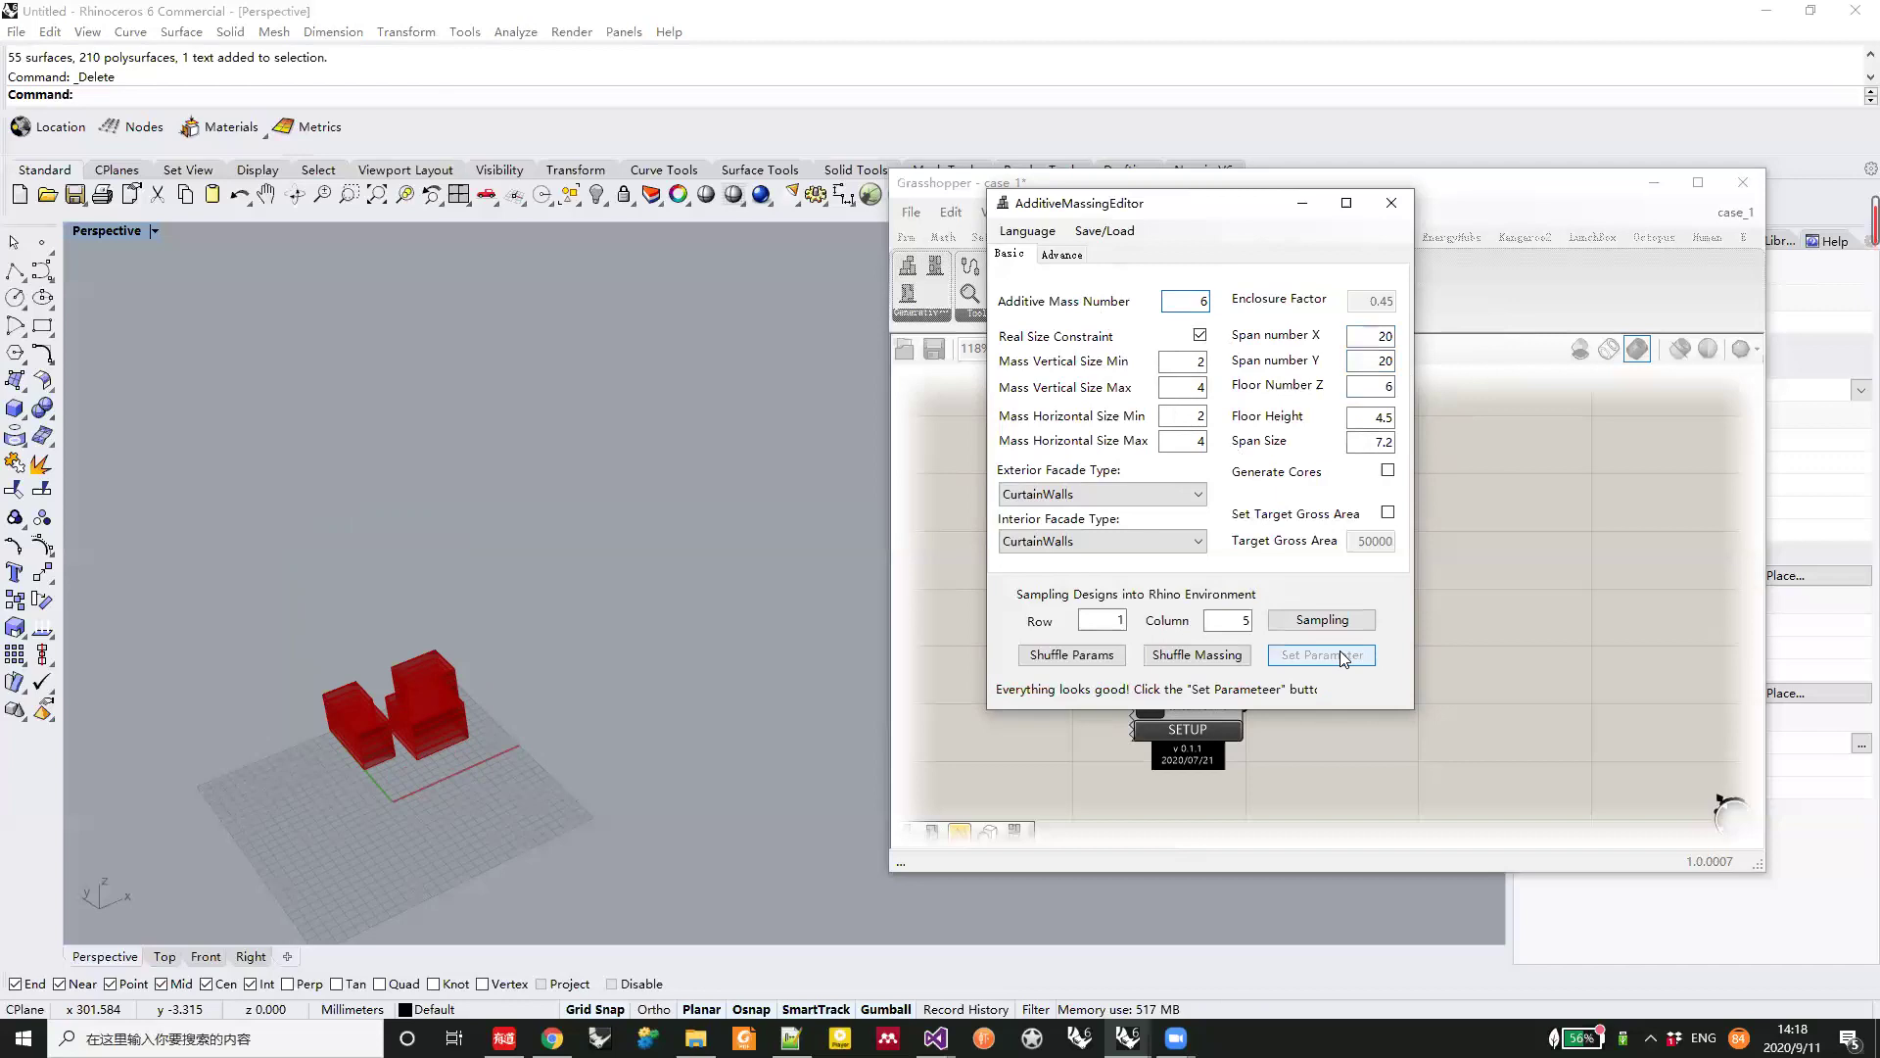
# Shuffle the size-constrained massing four times to generate different low-rise layouts
pyautogui.click(1214, 668)
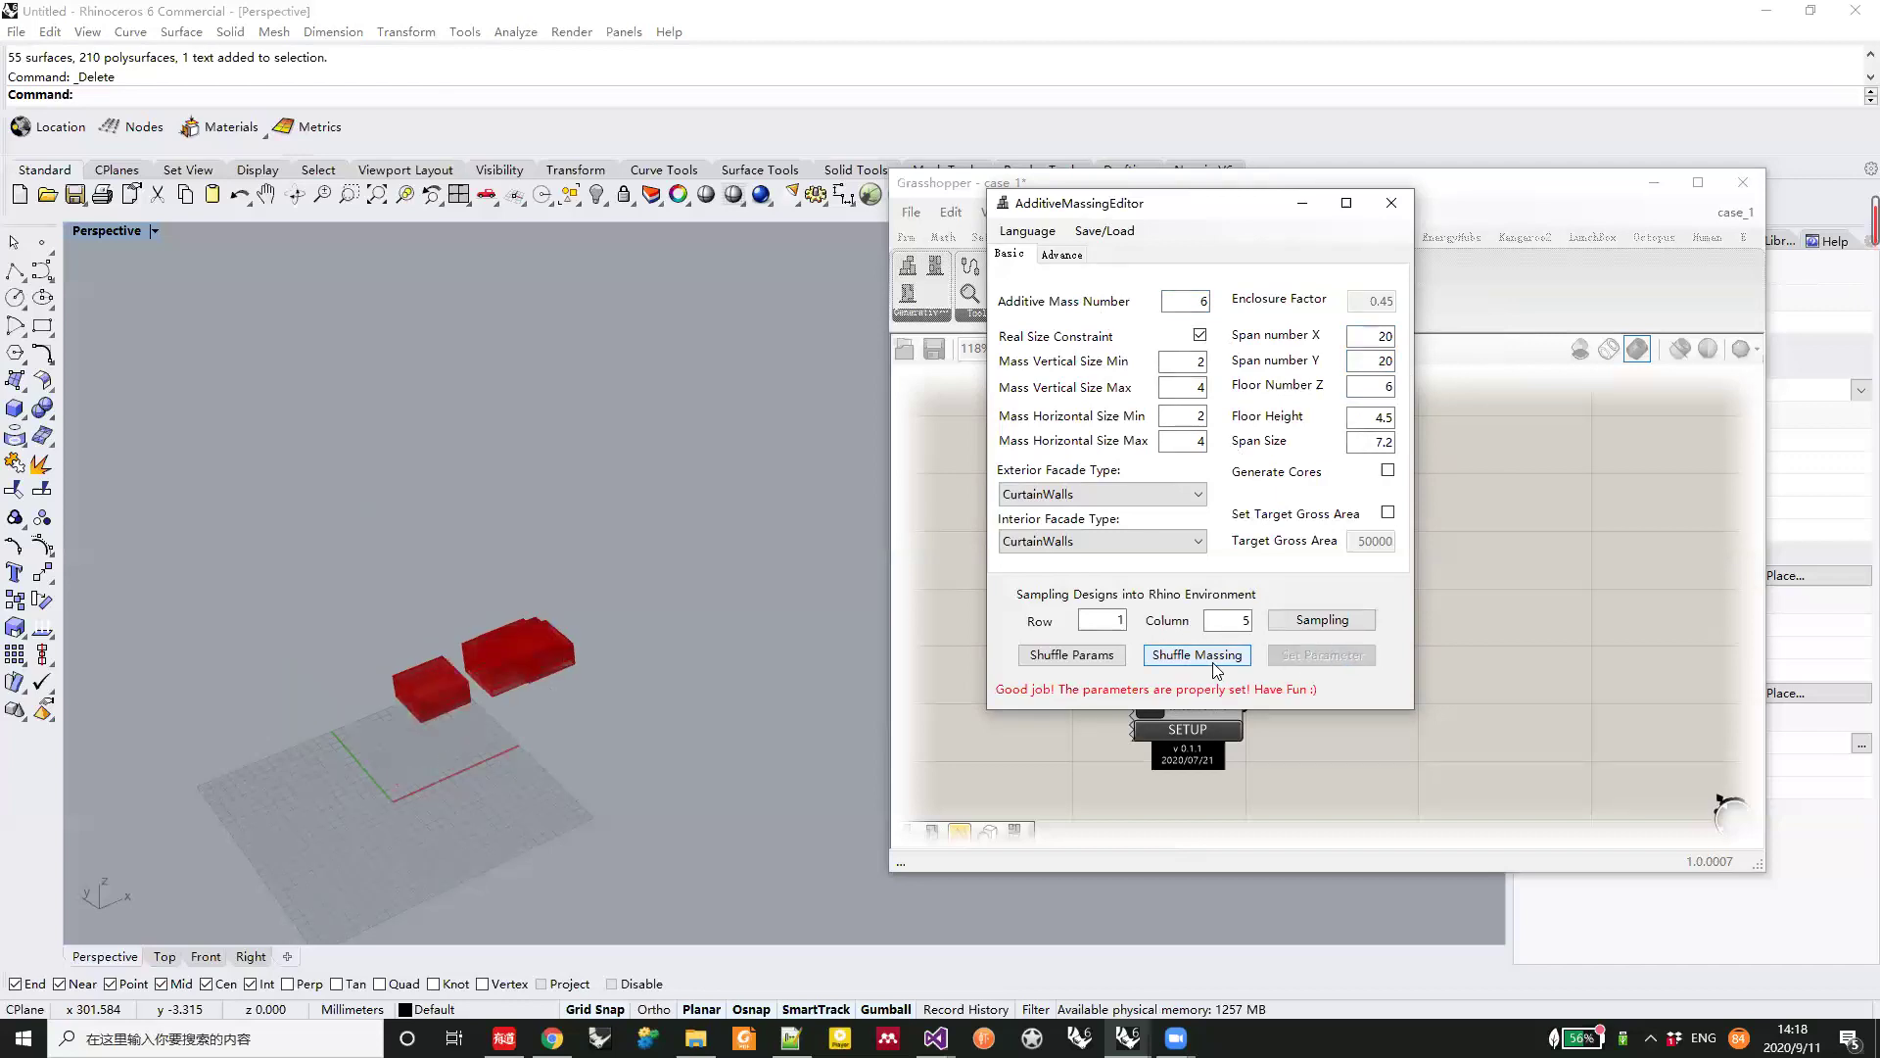
pyautogui.click(1214, 669)
pyautogui.click(1213, 669)
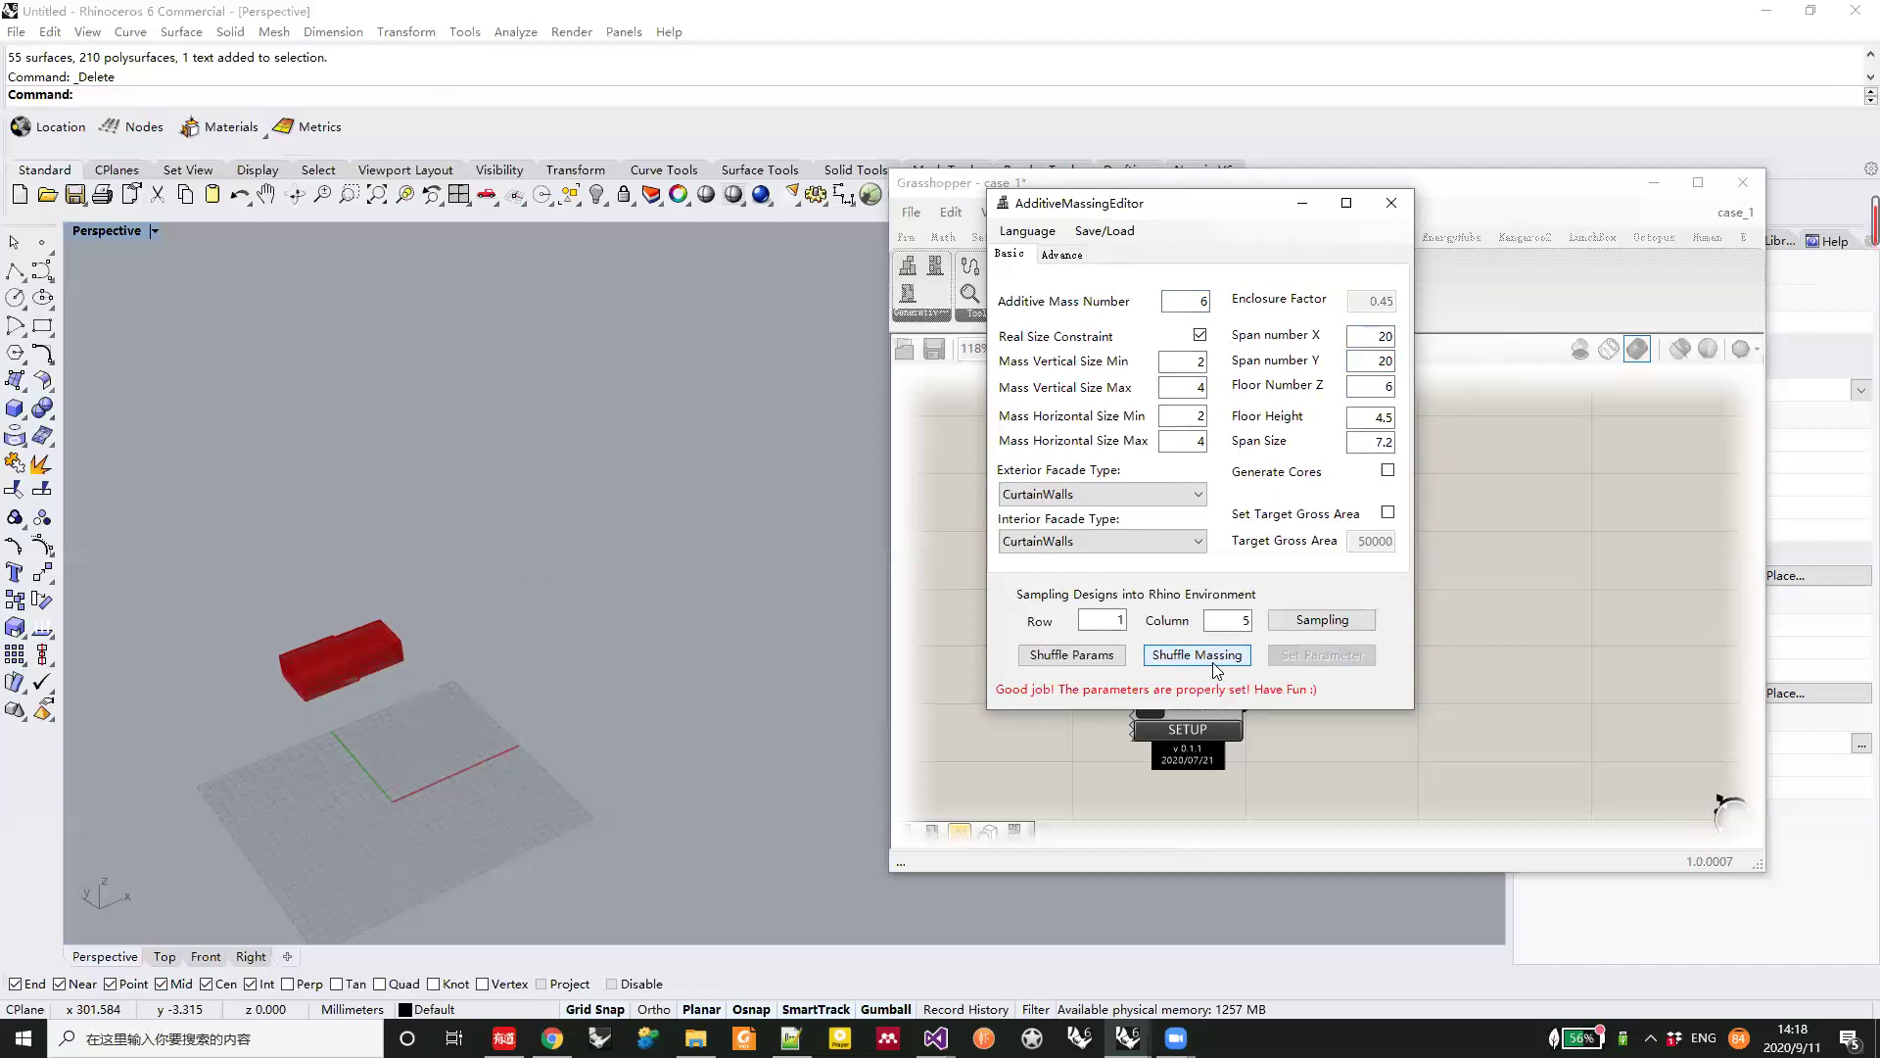
pyautogui.click(1214, 669)
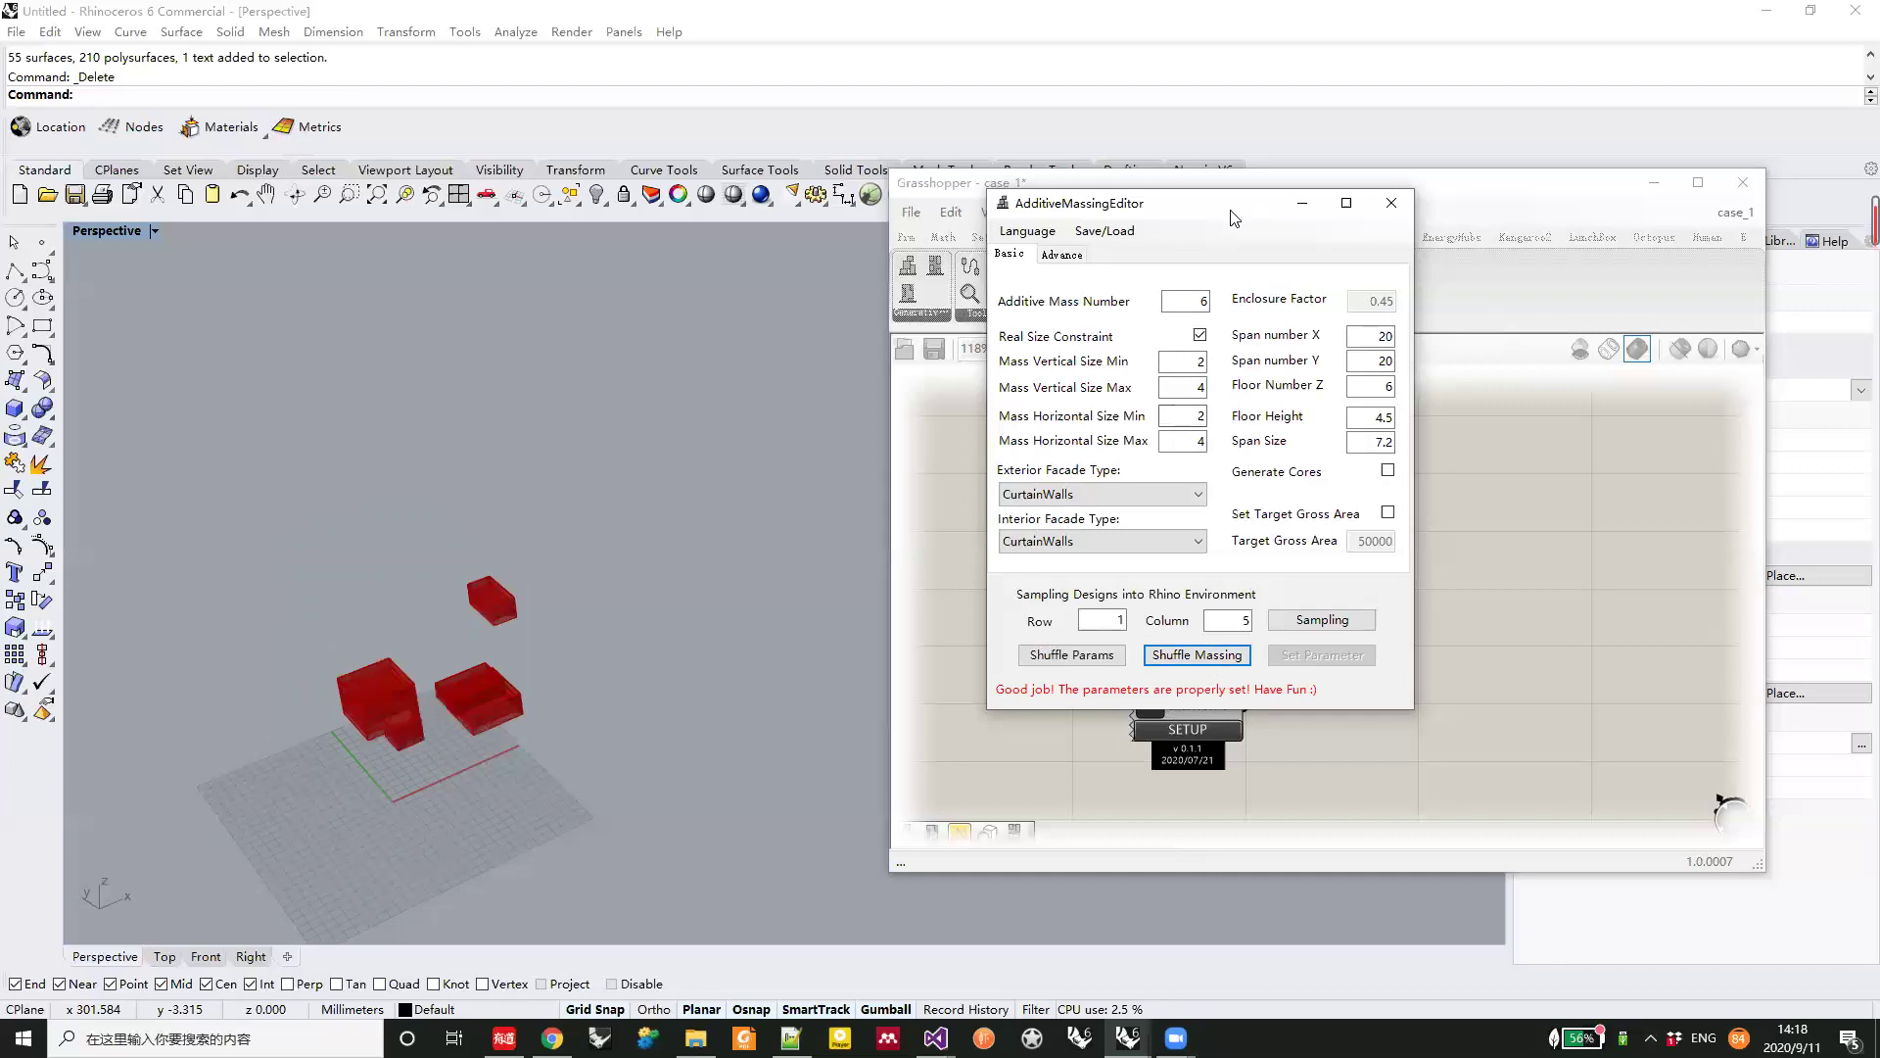
# Move the editor and canvas windows apart to expose the AddingMass component, and inspect its Area output
pyautogui.moveTo(1236, 216); pyautogui.dragTo(1305, 218)
pyautogui.moveTo(1432, 217); pyautogui.dragTo(1627, 216)
pyautogui.moveTo(1202, 186); pyautogui.dragTo(1058, 188)
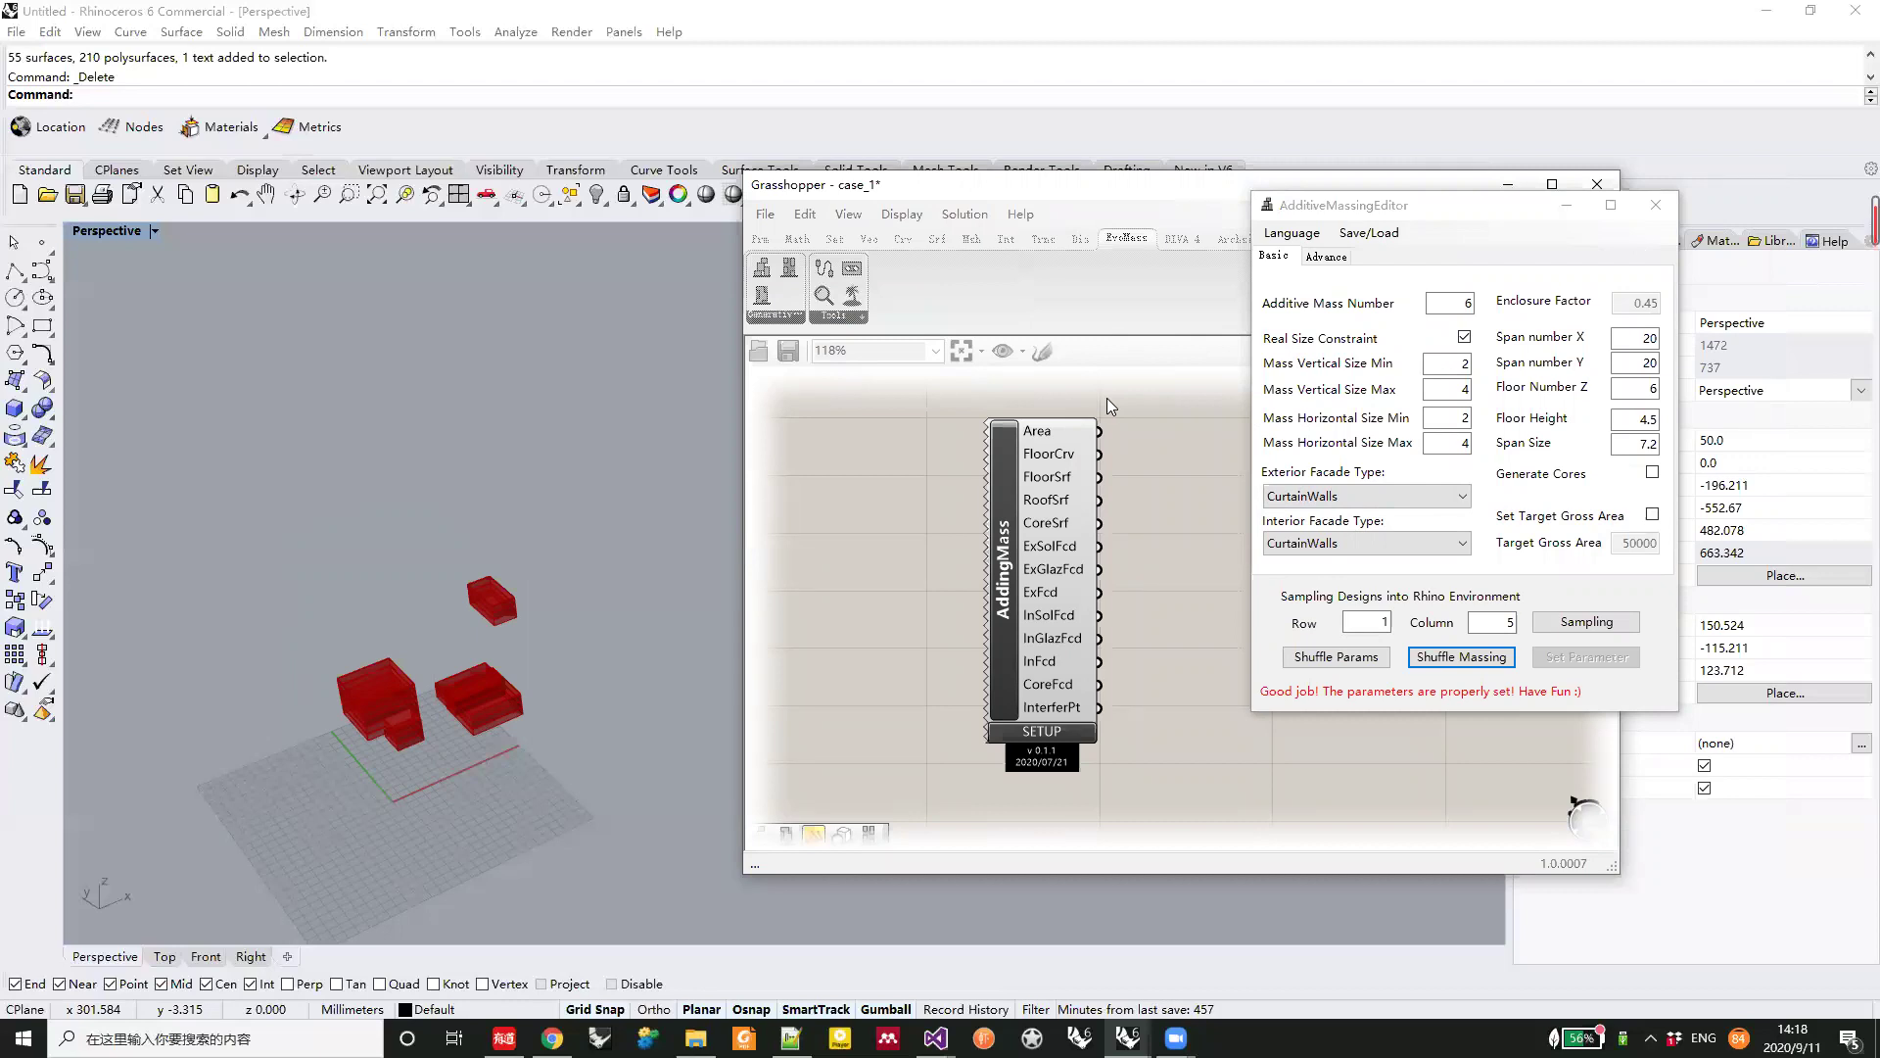
pyautogui.moveTo(1048, 433)
# Disable Real Size Constraint, set span number X to 12 and Y to 8, apply, and shuffle the massing twice
pyautogui.click(1640, 338)
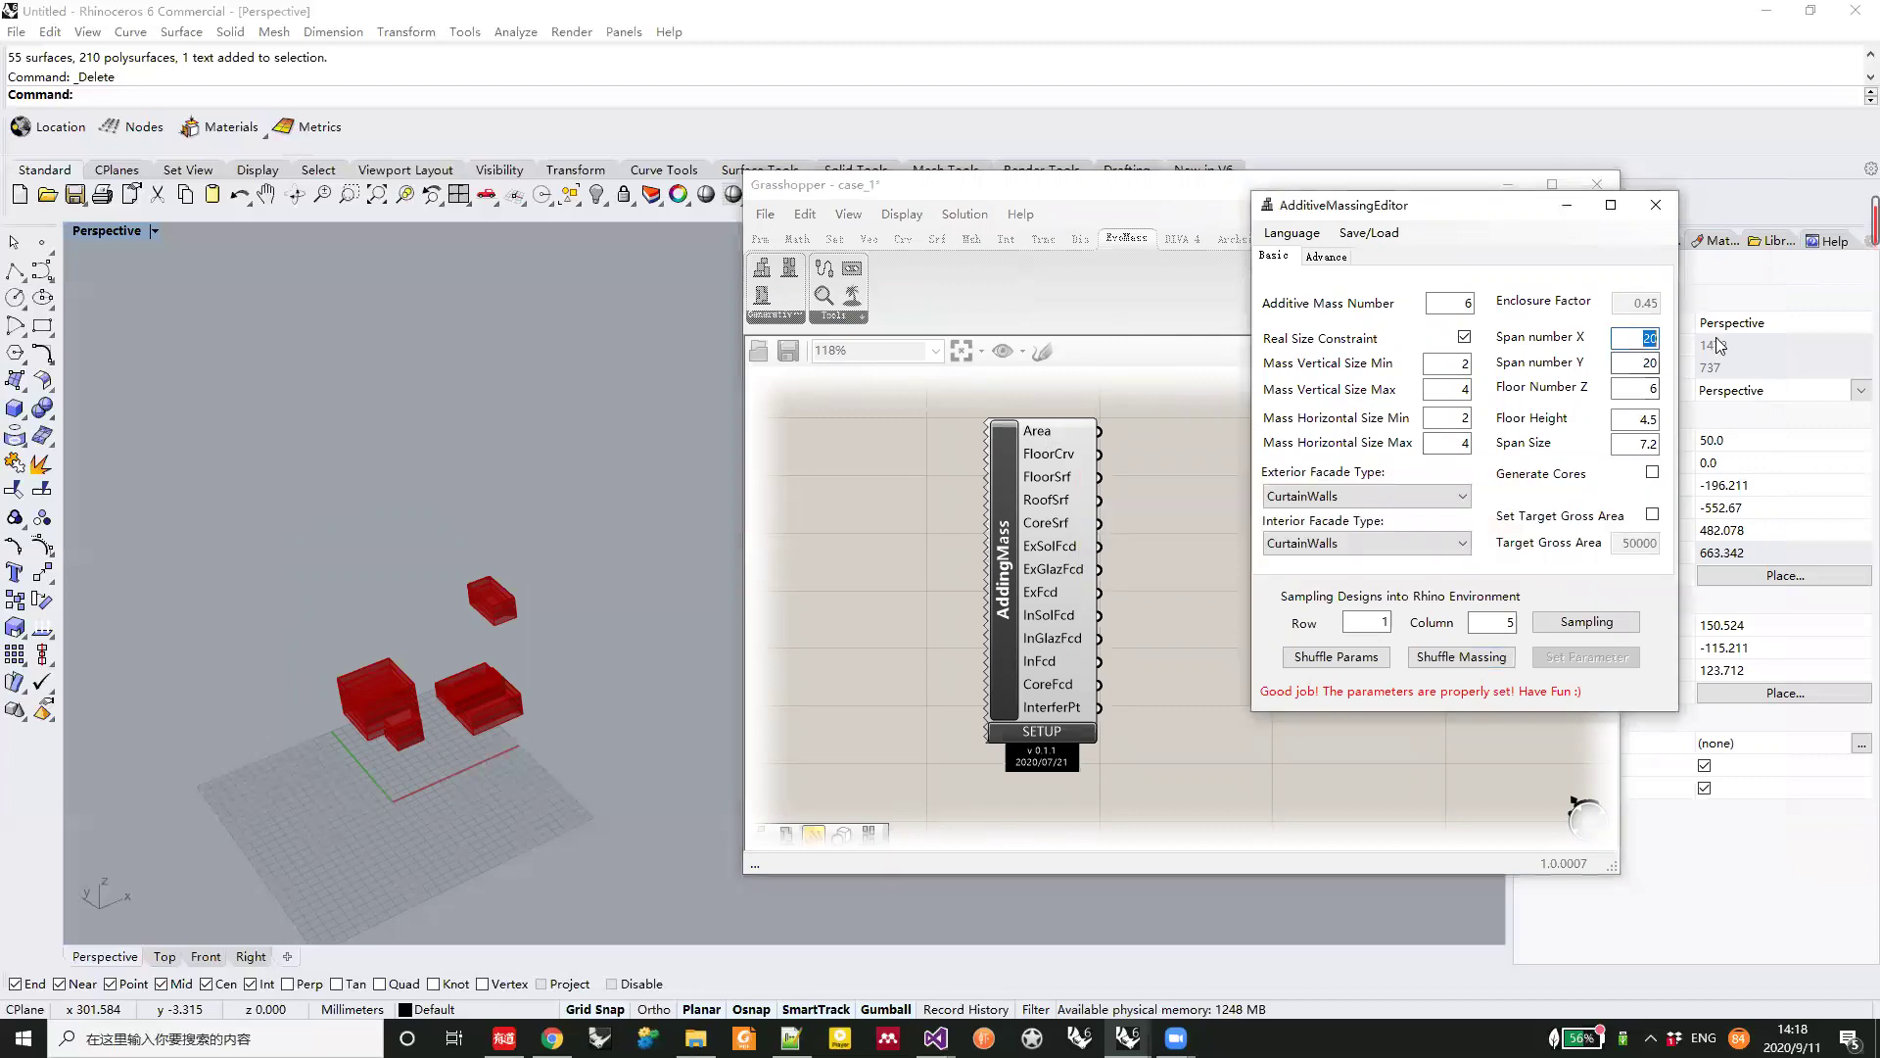
pyautogui.click(1464, 336)
pyautogui.doubleClick(1655, 338)
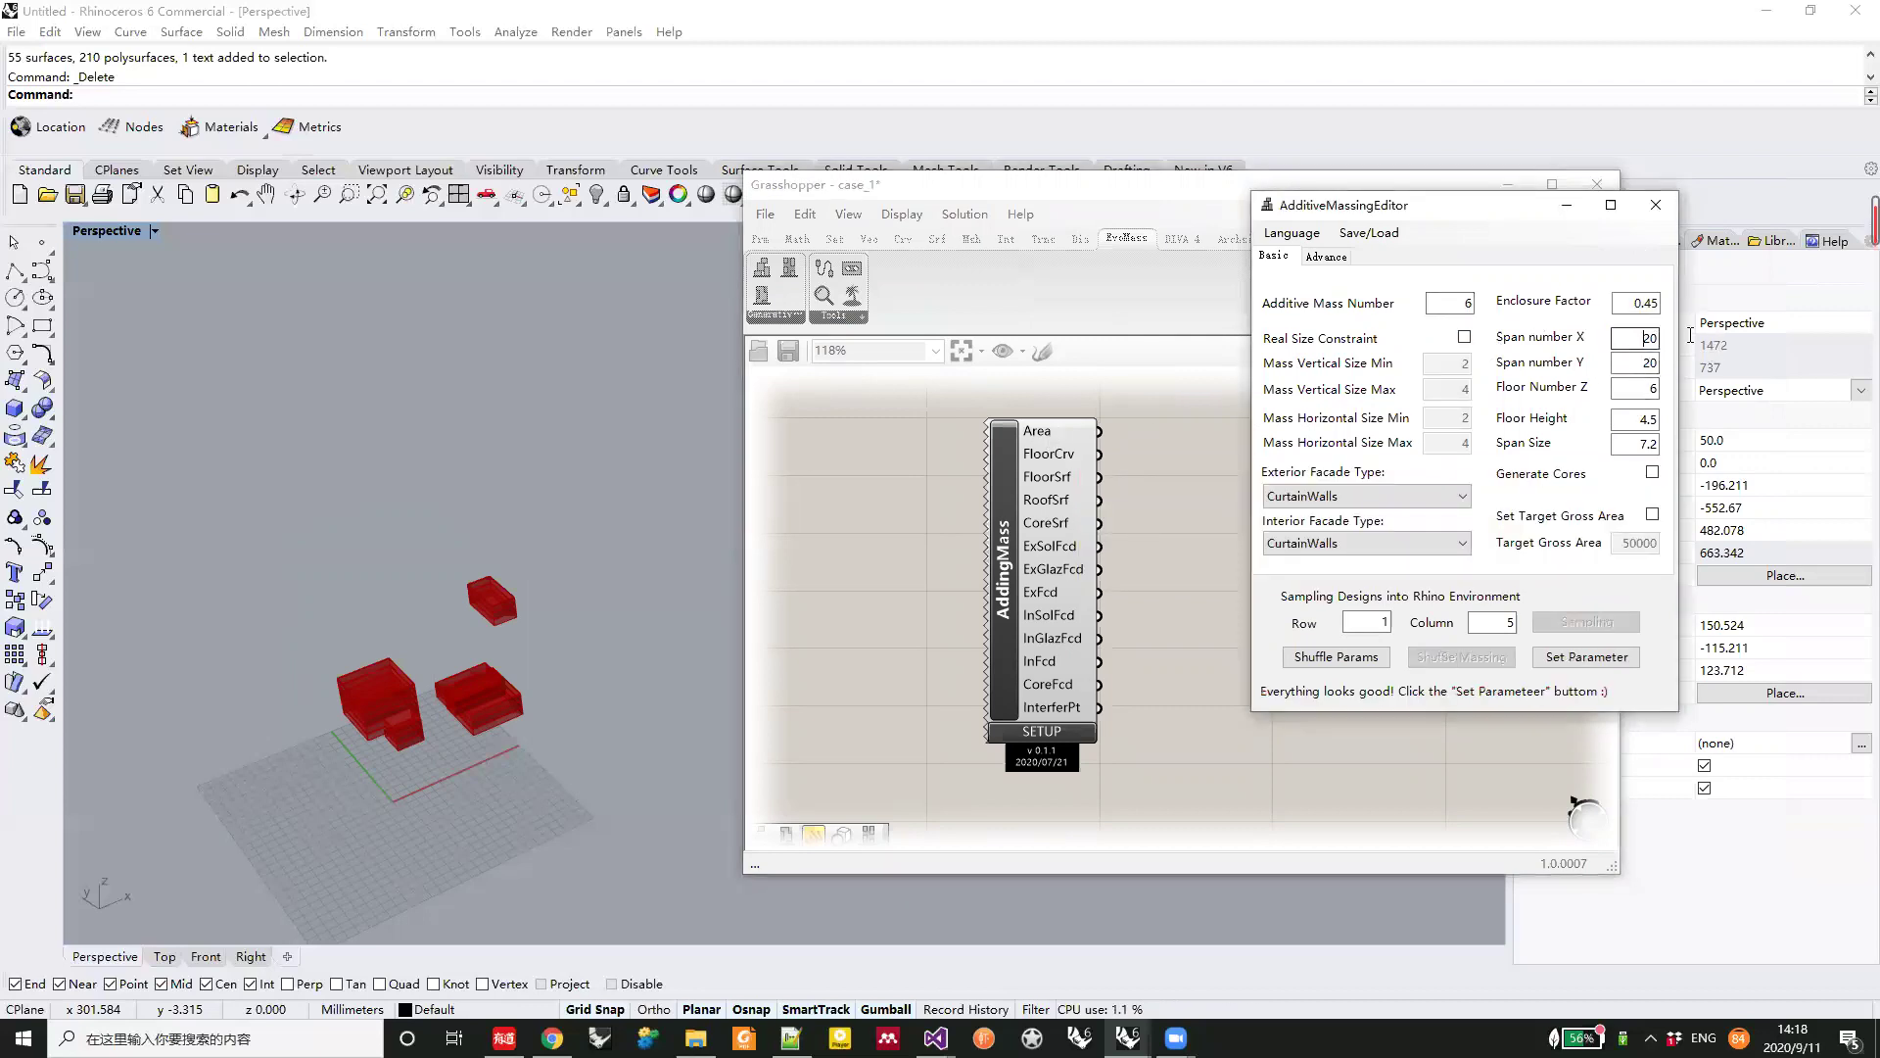
pyautogui.write('12')
pyautogui.press('Tab')
pyautogui.write('8')
pyautogui.click(1587, 656)
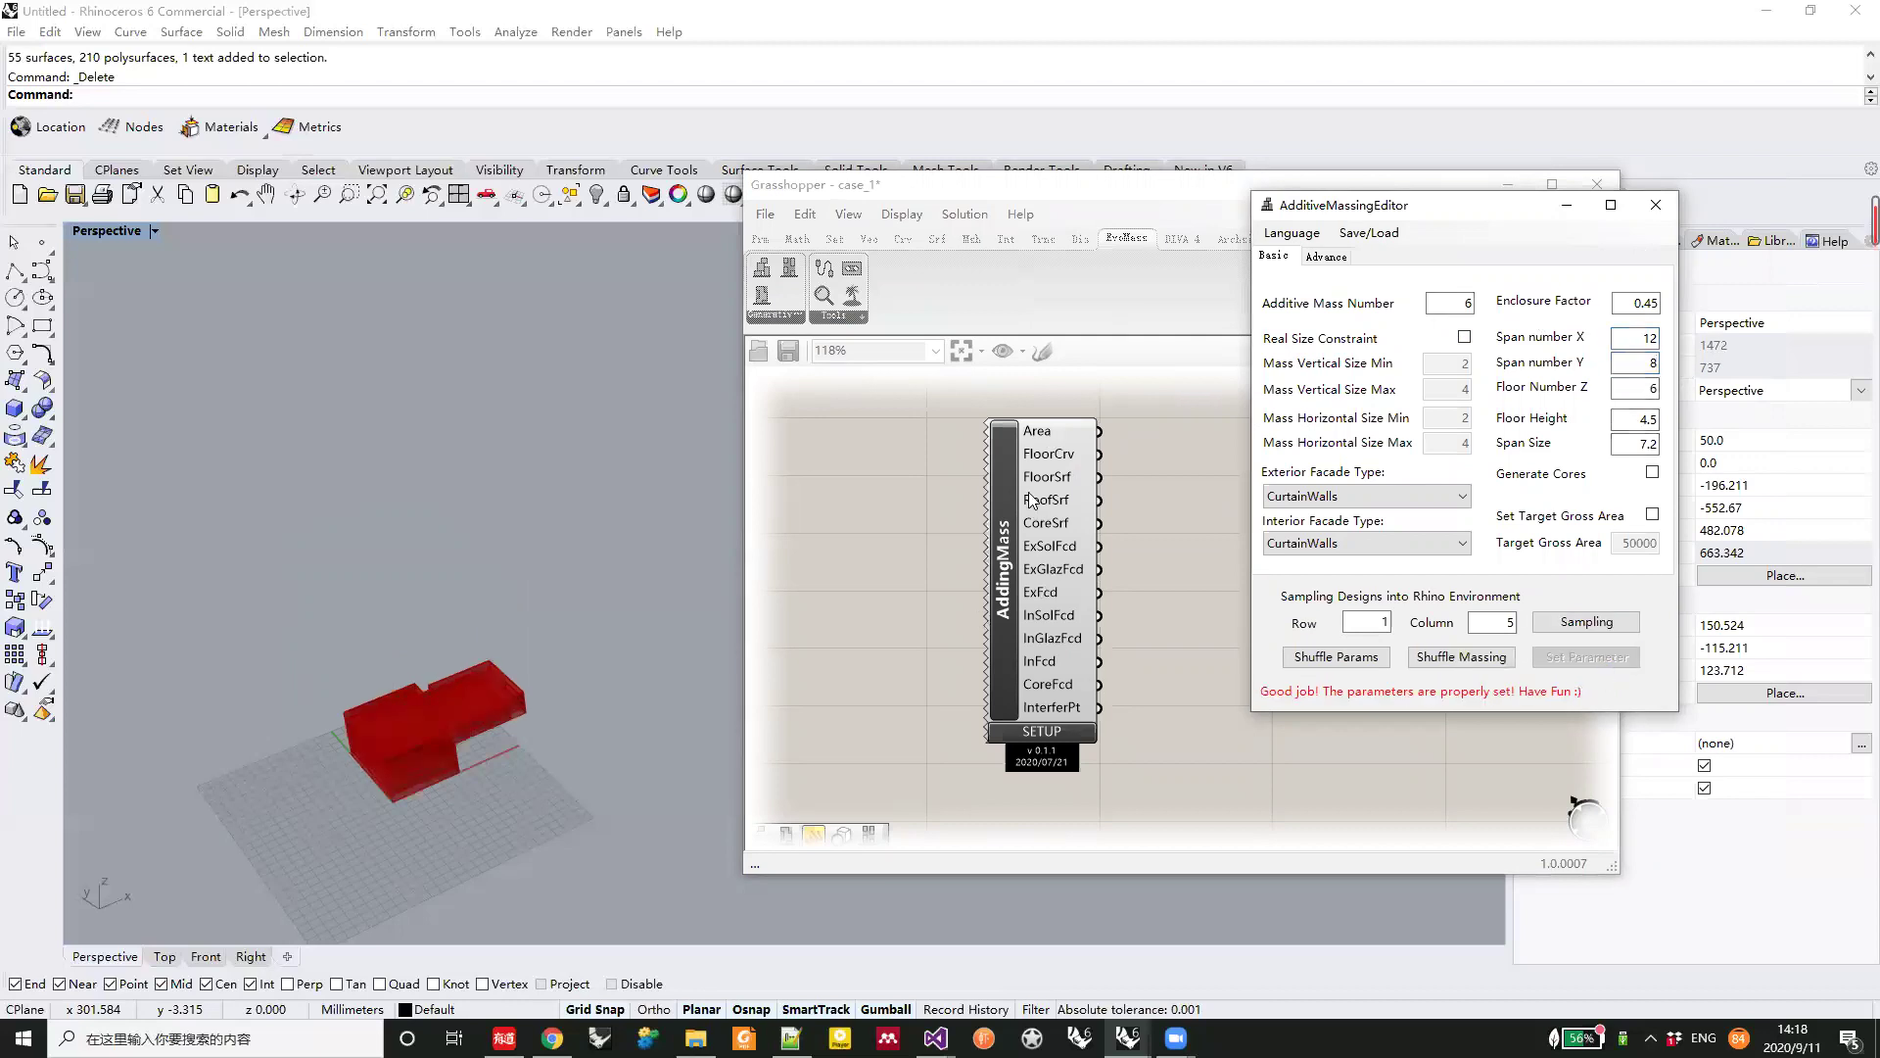
pyautogui.click(1459, 658)
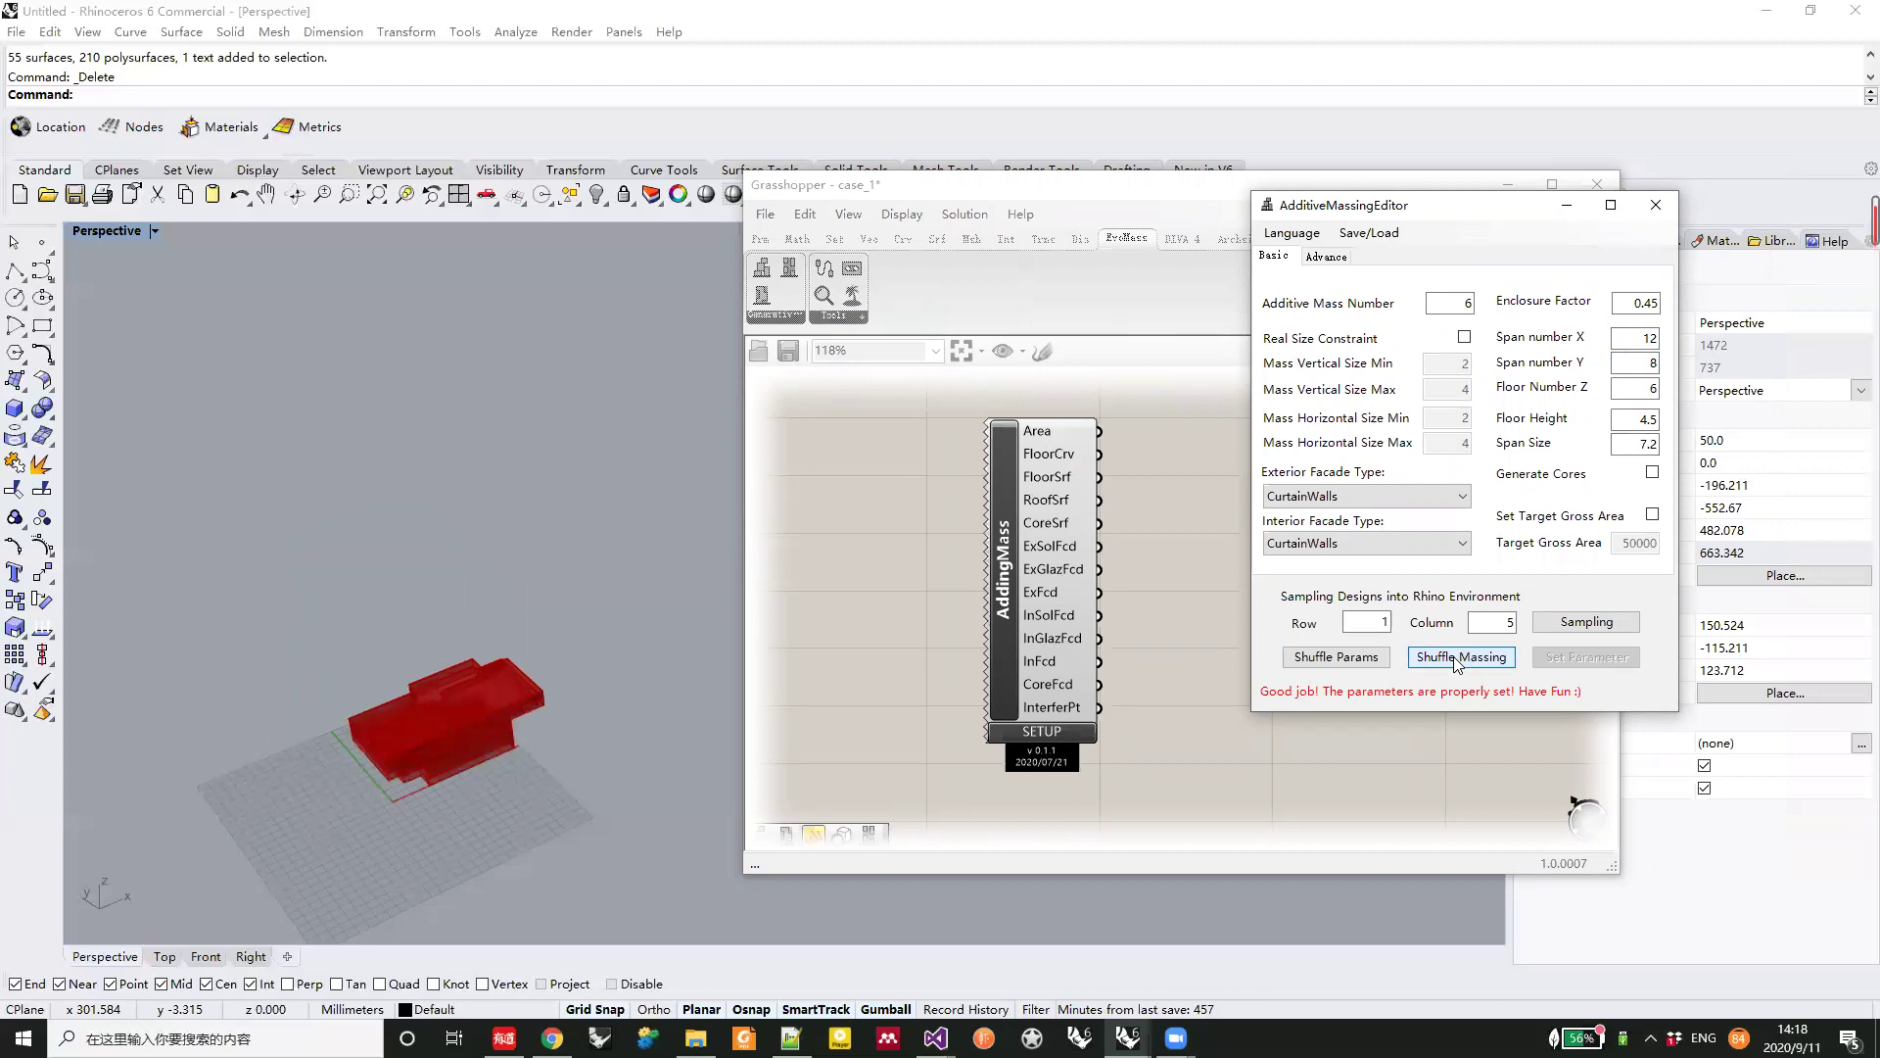
pyautogui.click(1458, 657)
# Set floor number Z to 8, apply it, shuffle the massing and check the component's Area output
pyautogui.doubleClick(1633, 388)
pyautogui.write('8')
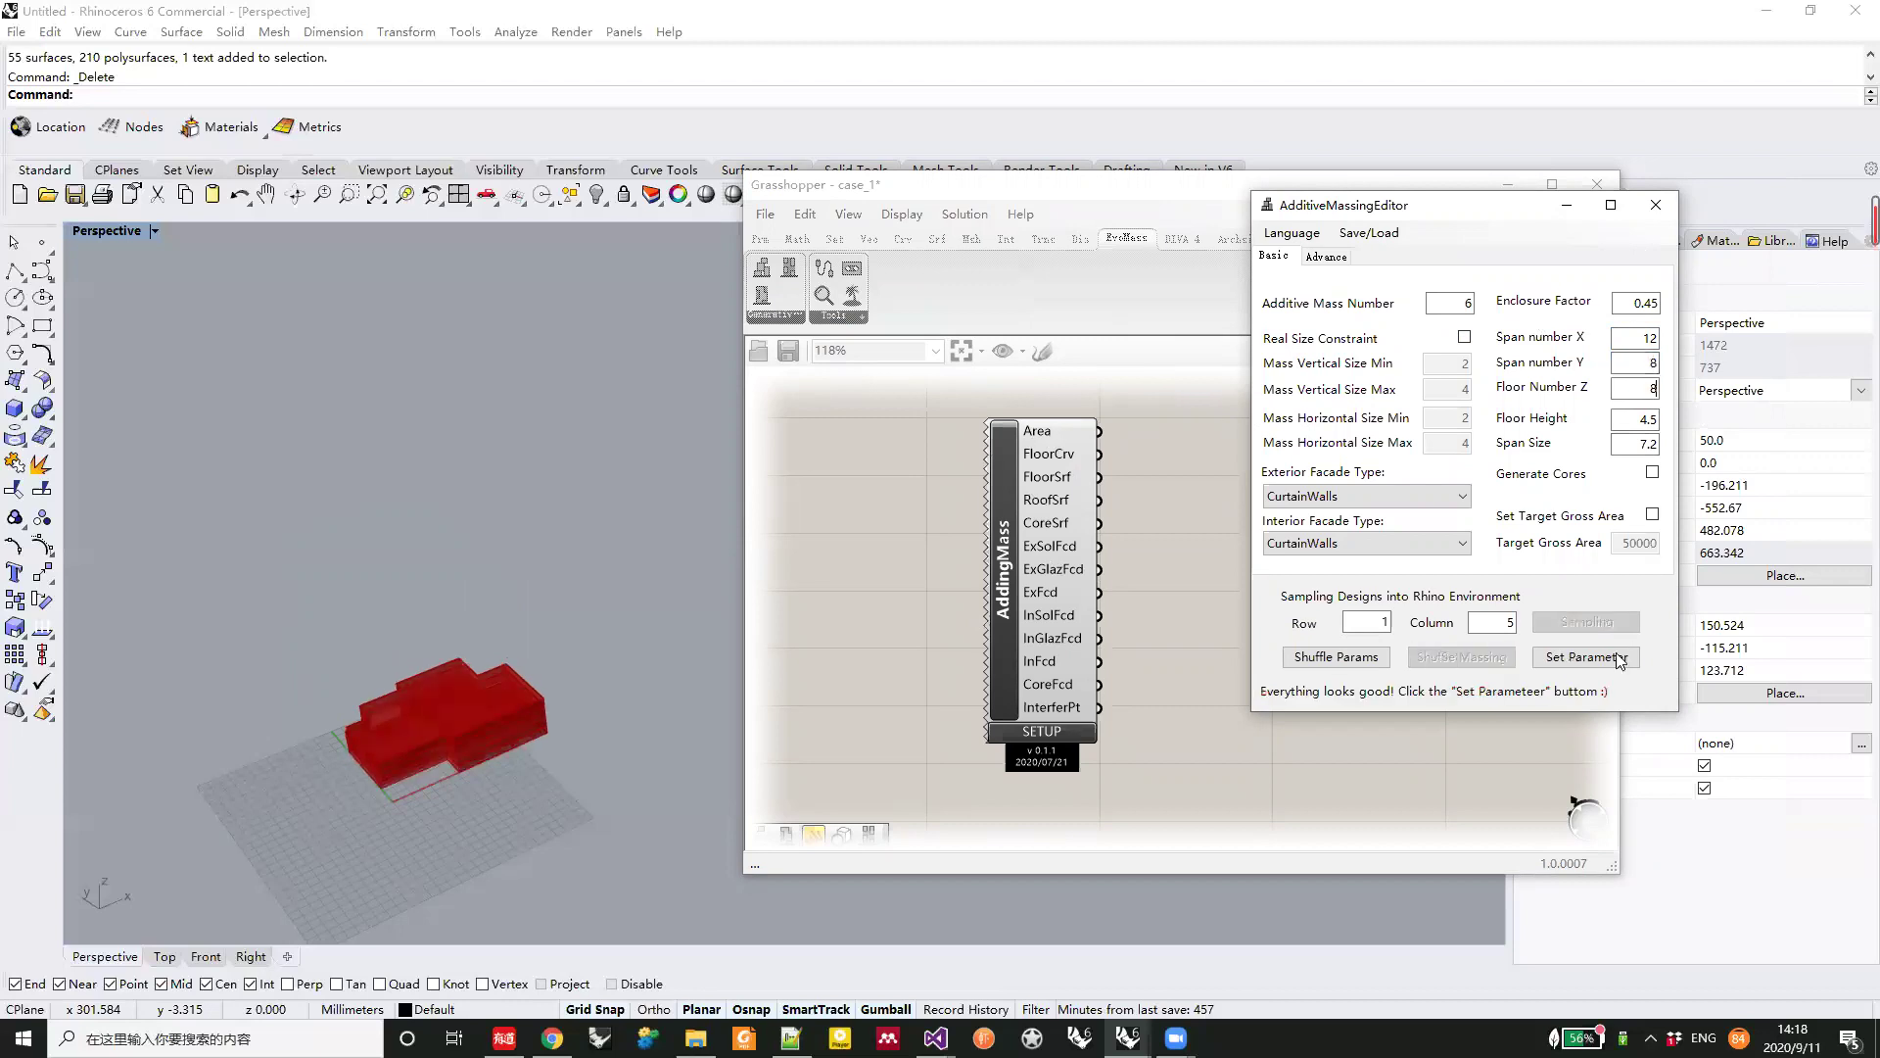
pyautogui.click(1449, 663)
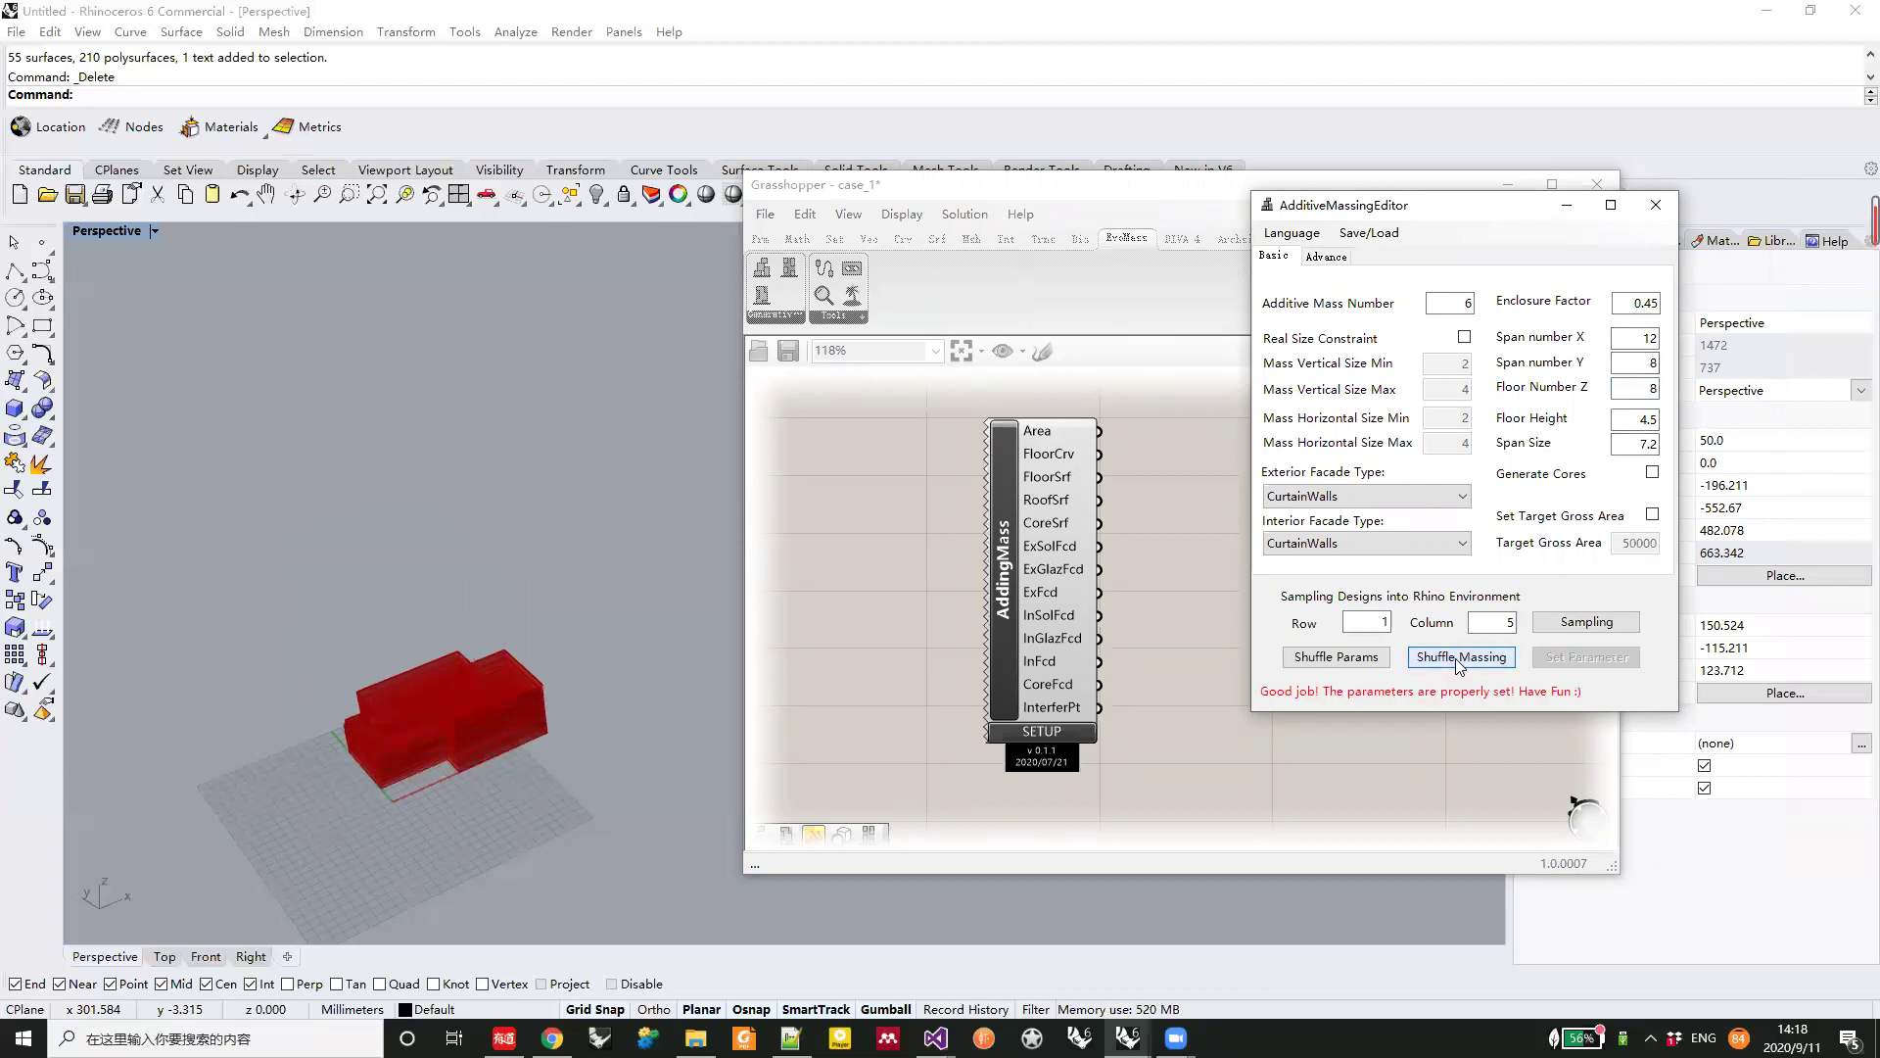
pyautogui.click(1448, 663)
pyautogui.moveTo(1060, 431)
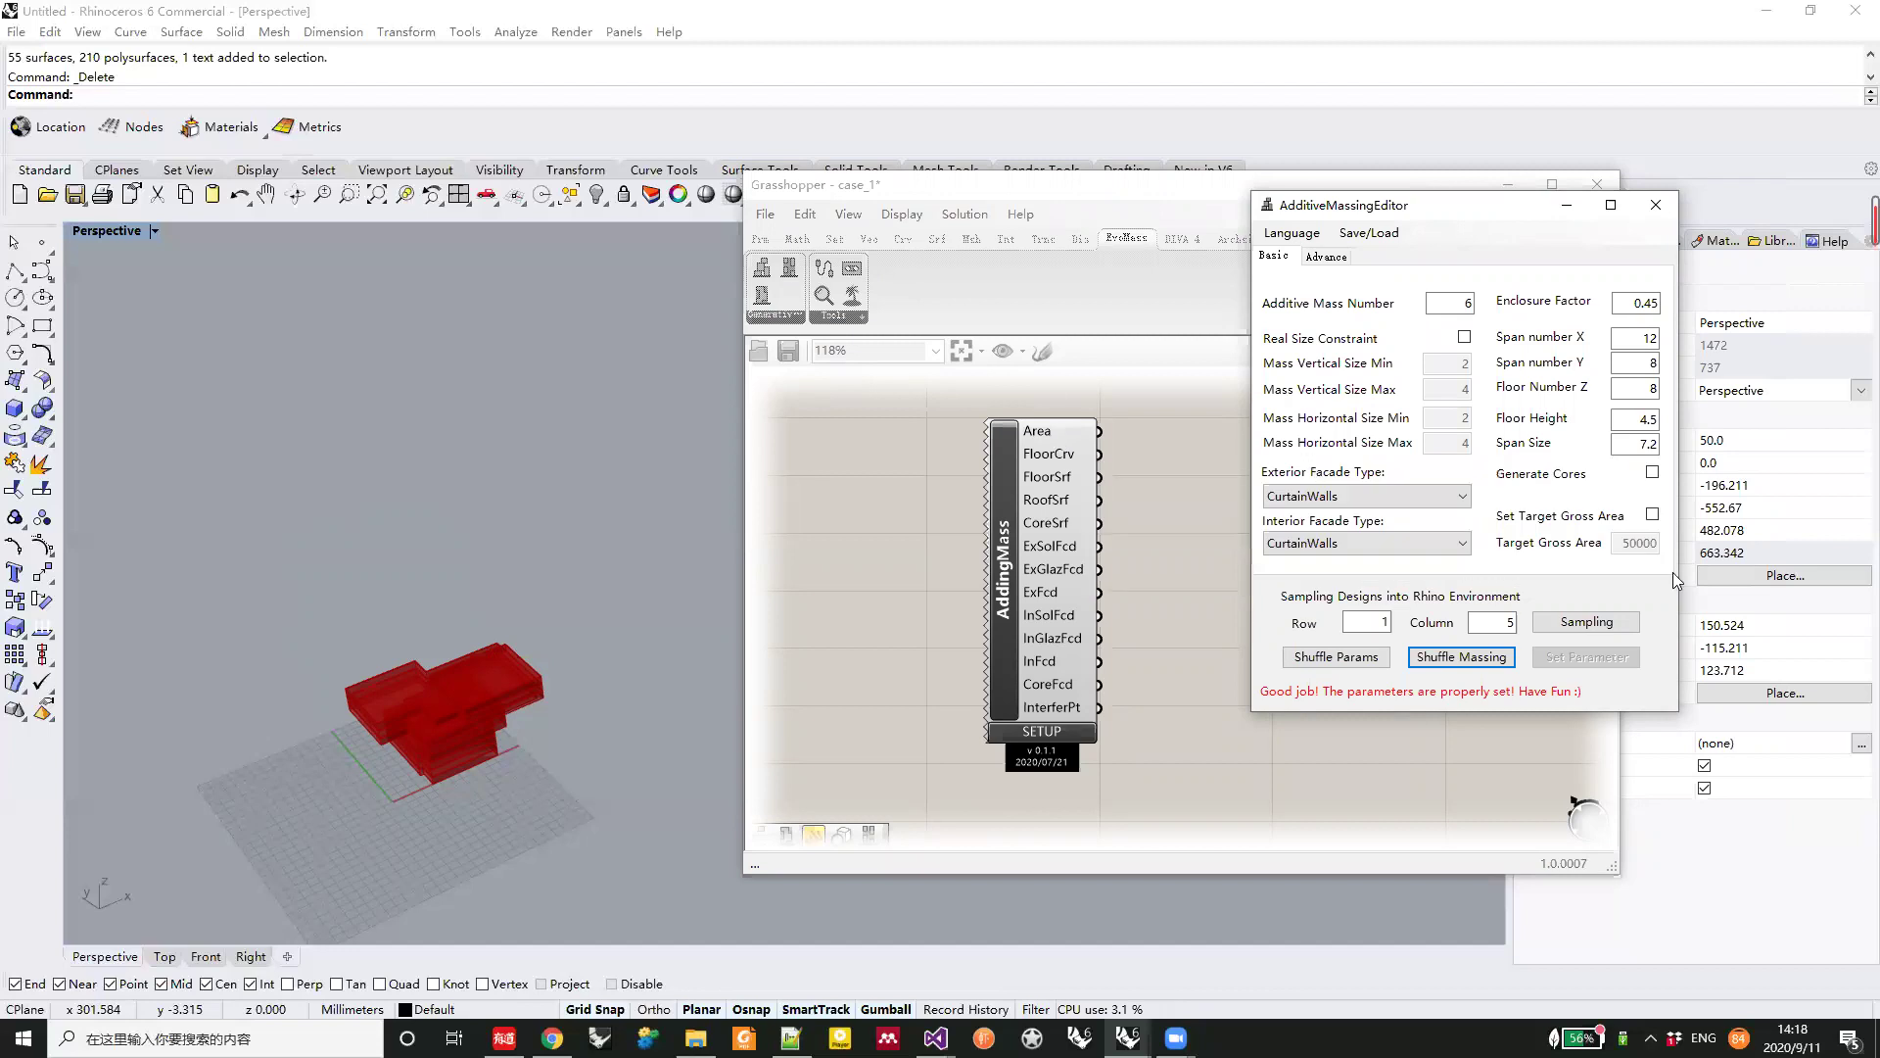
# Enable Set Target Gross Area with a target of 18000, apply the parameters and shuffle the massing
pyautogui.click(1653, 515)
pyautogui.moveTo(1621, 544); pyautogui.dragTo(1635, 544)
pyautogui.write('18')
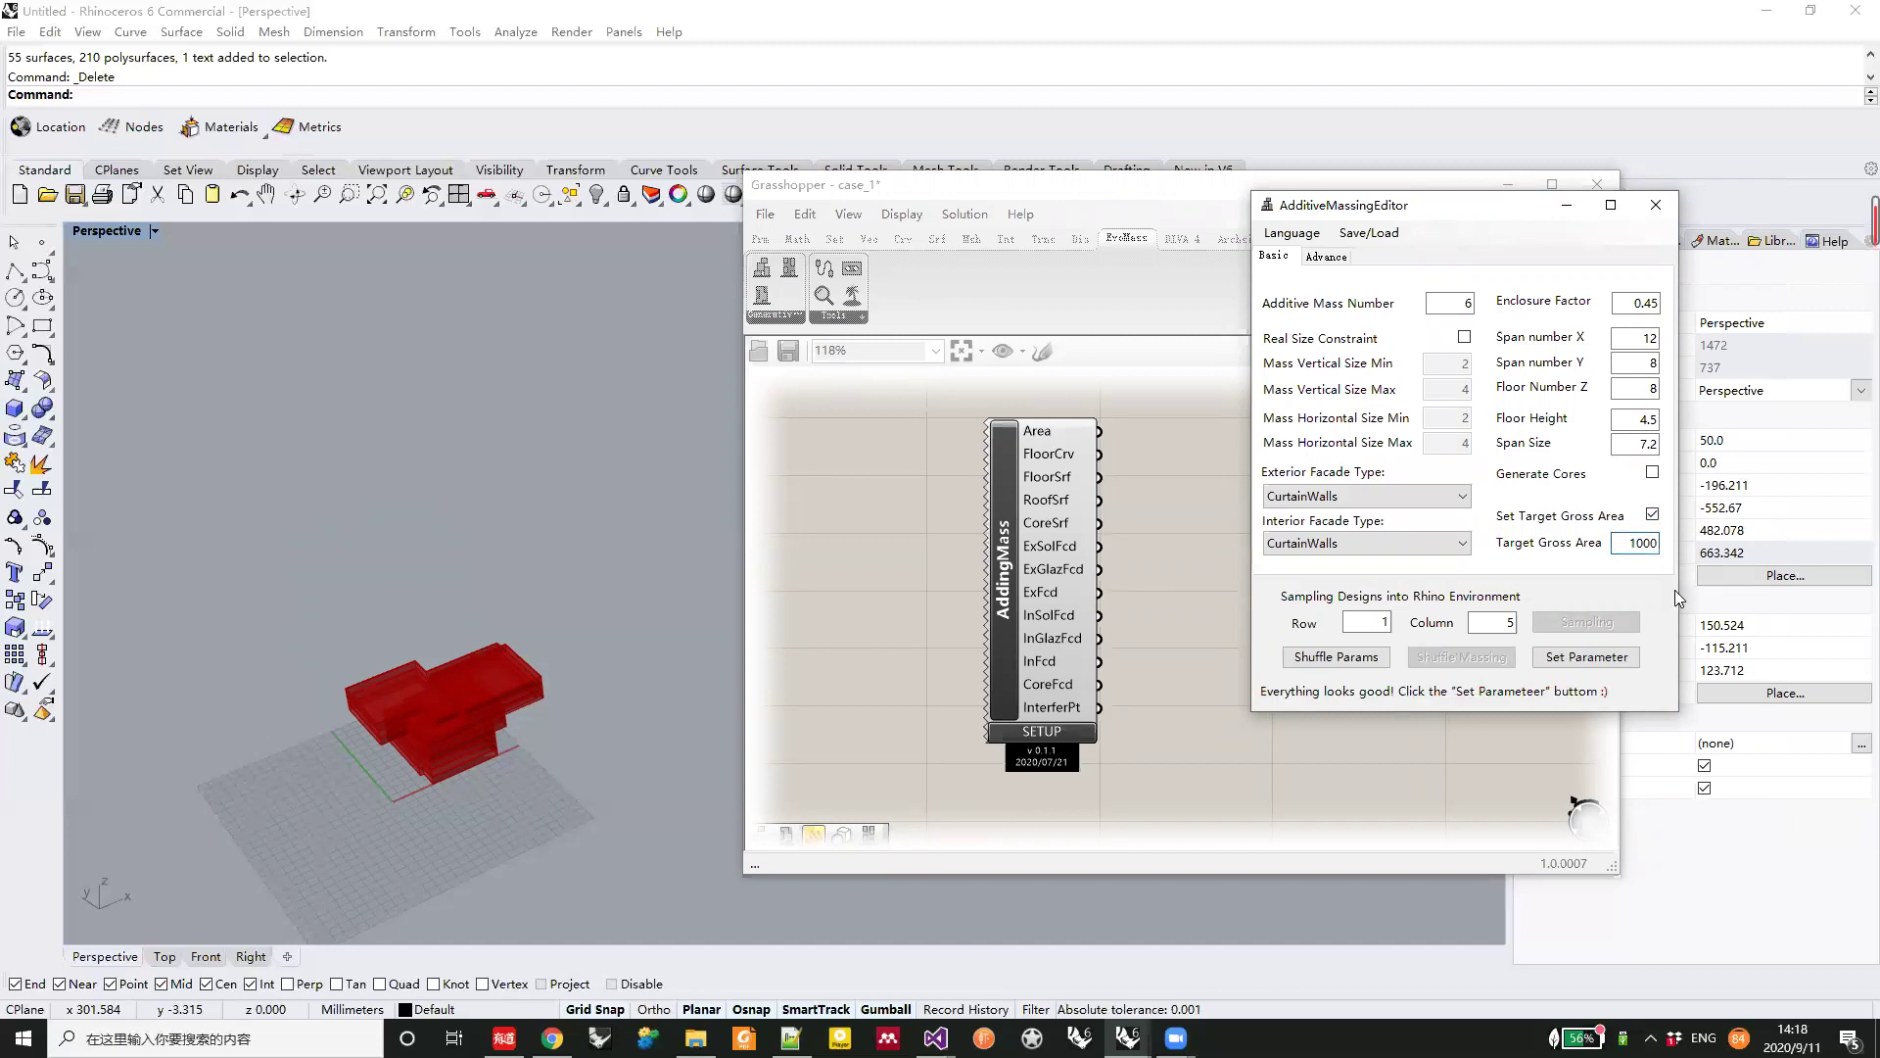
pyautogui.click(1617, 658)
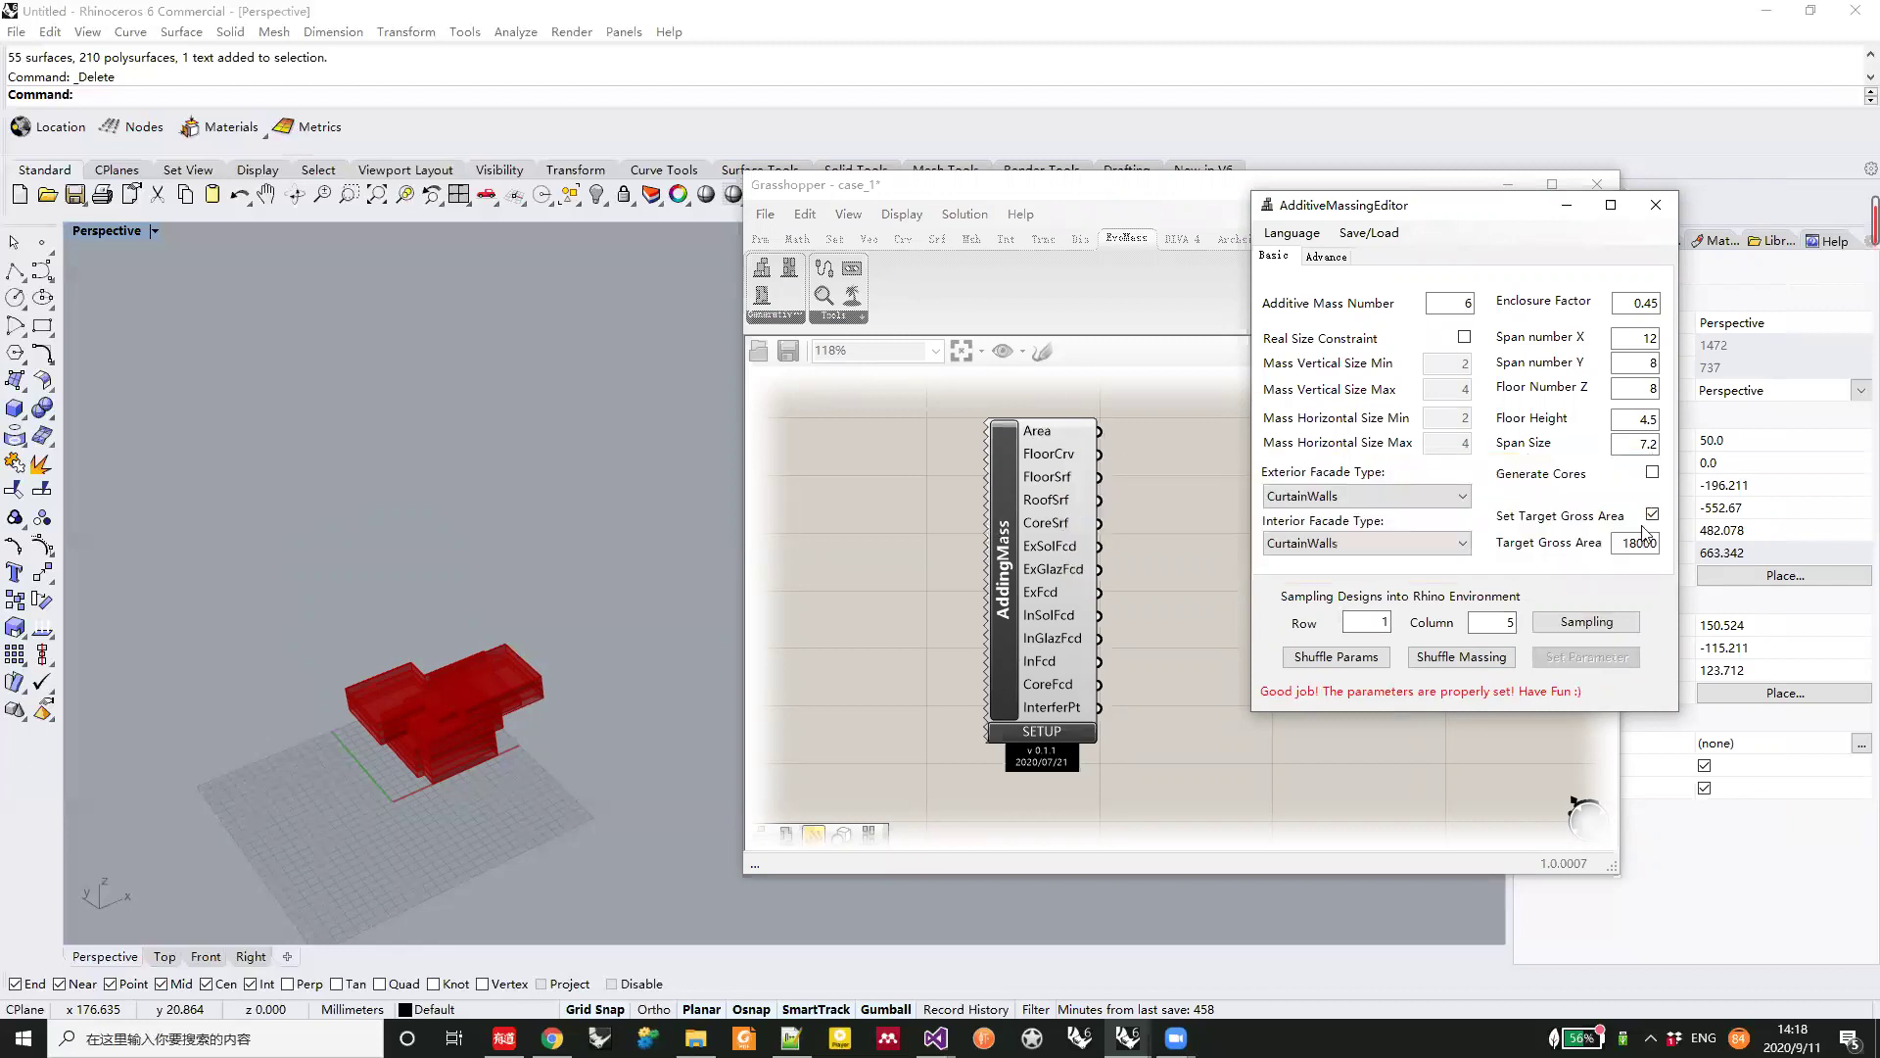
pyautogui.click(1461, 657)
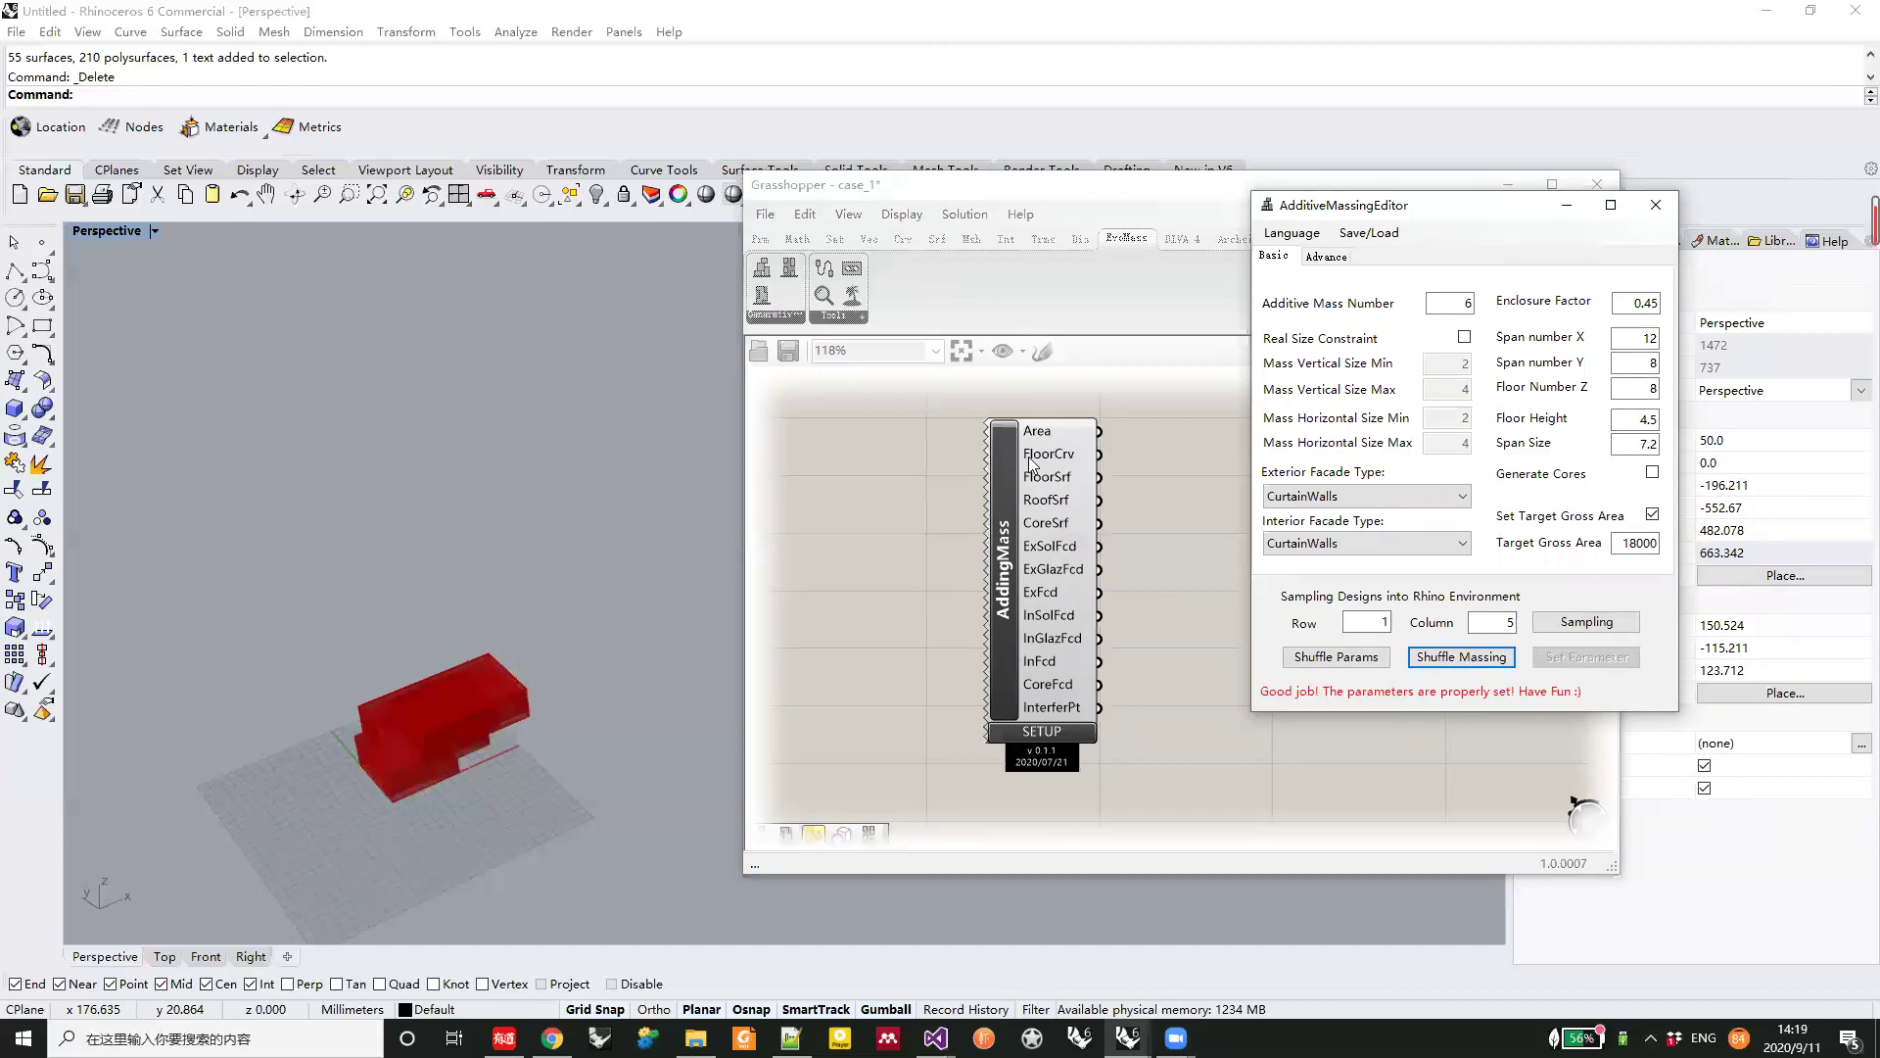
# Try to generate the massing with a target gross area of 15000
pyautogui.click(1637, 543)
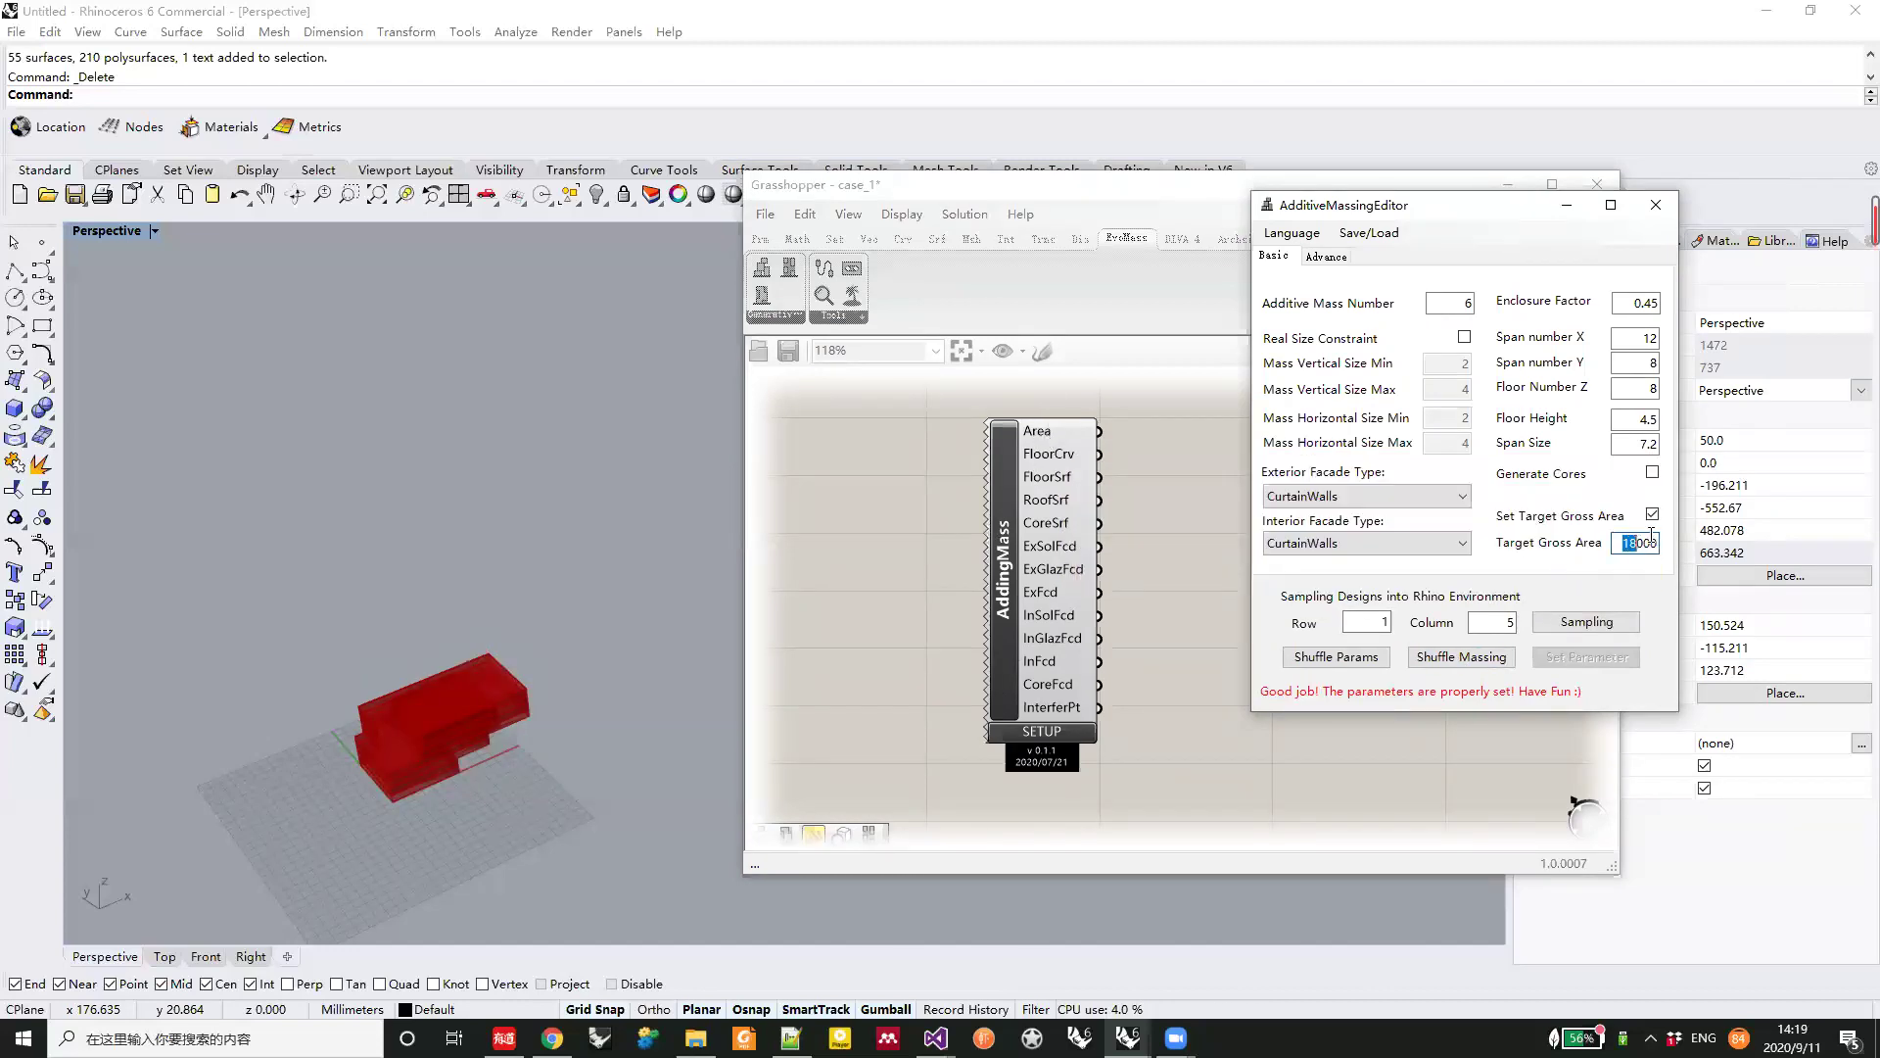
pyautogui.write('15')
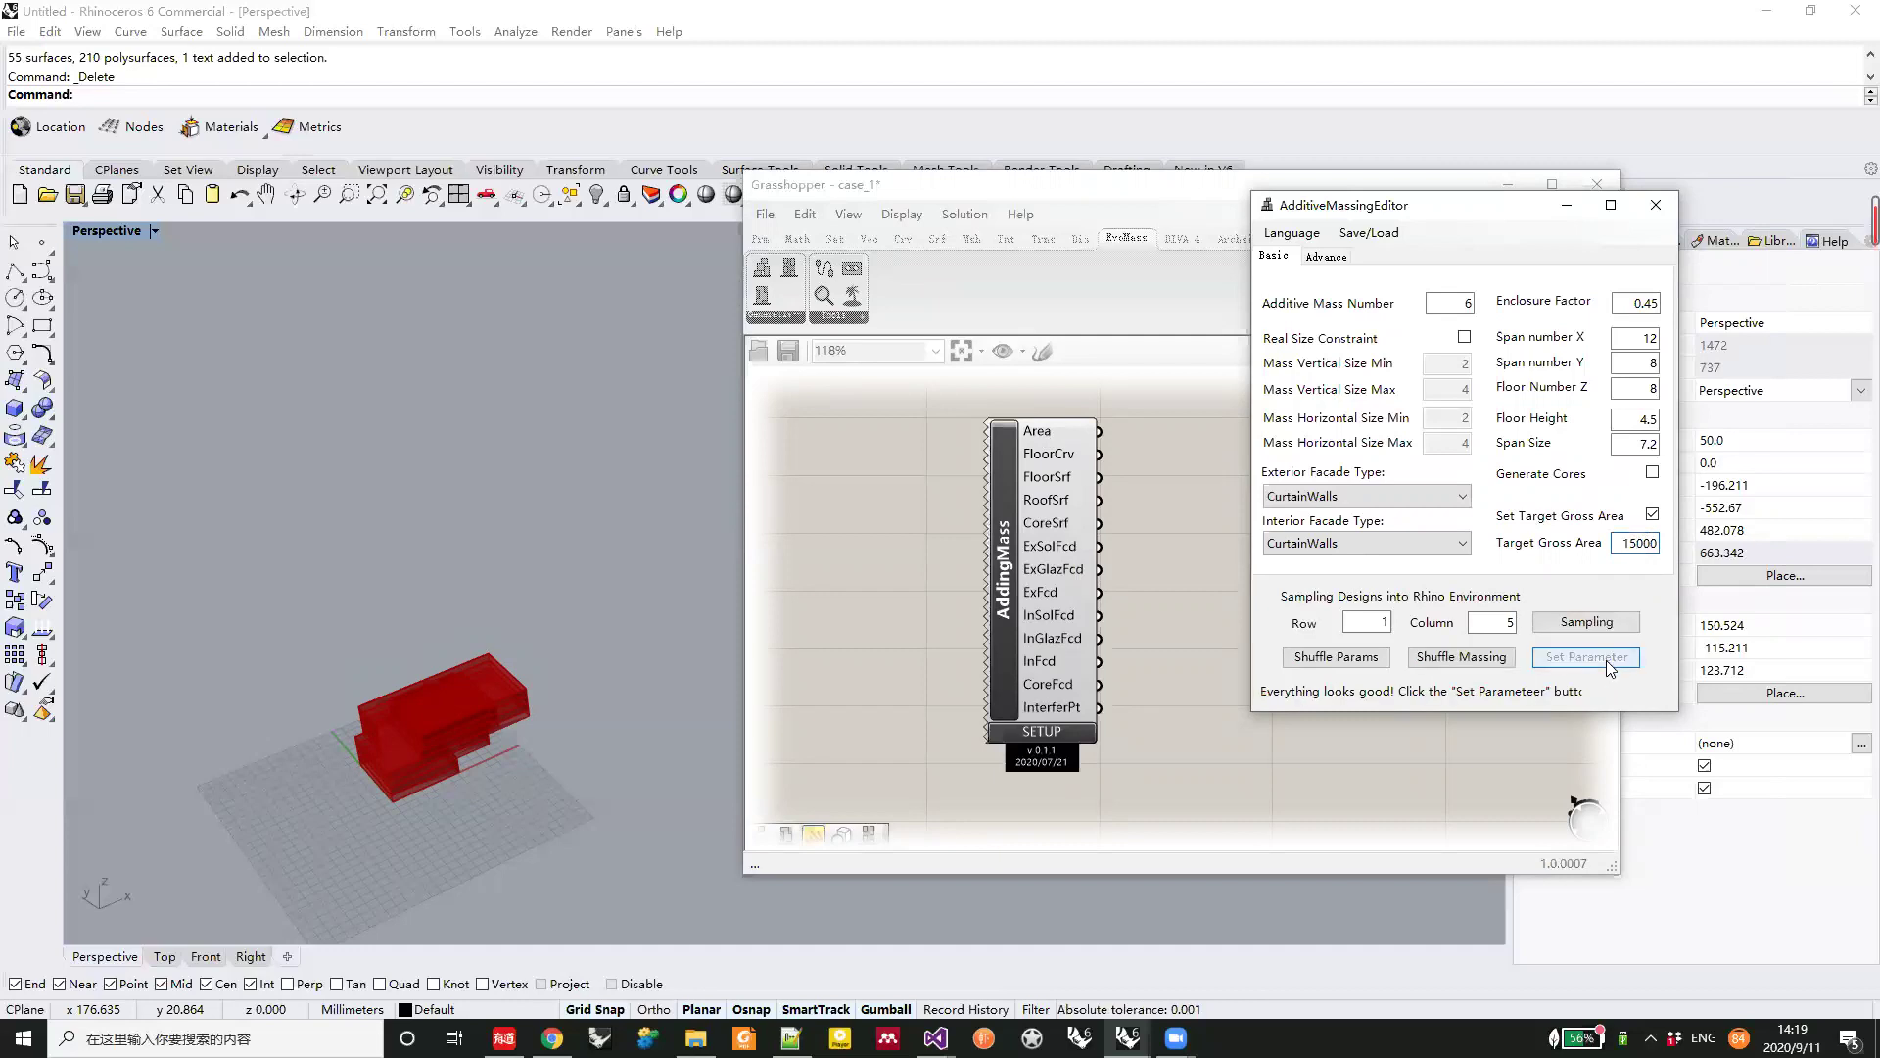
pyautogui.click(1607, 658)
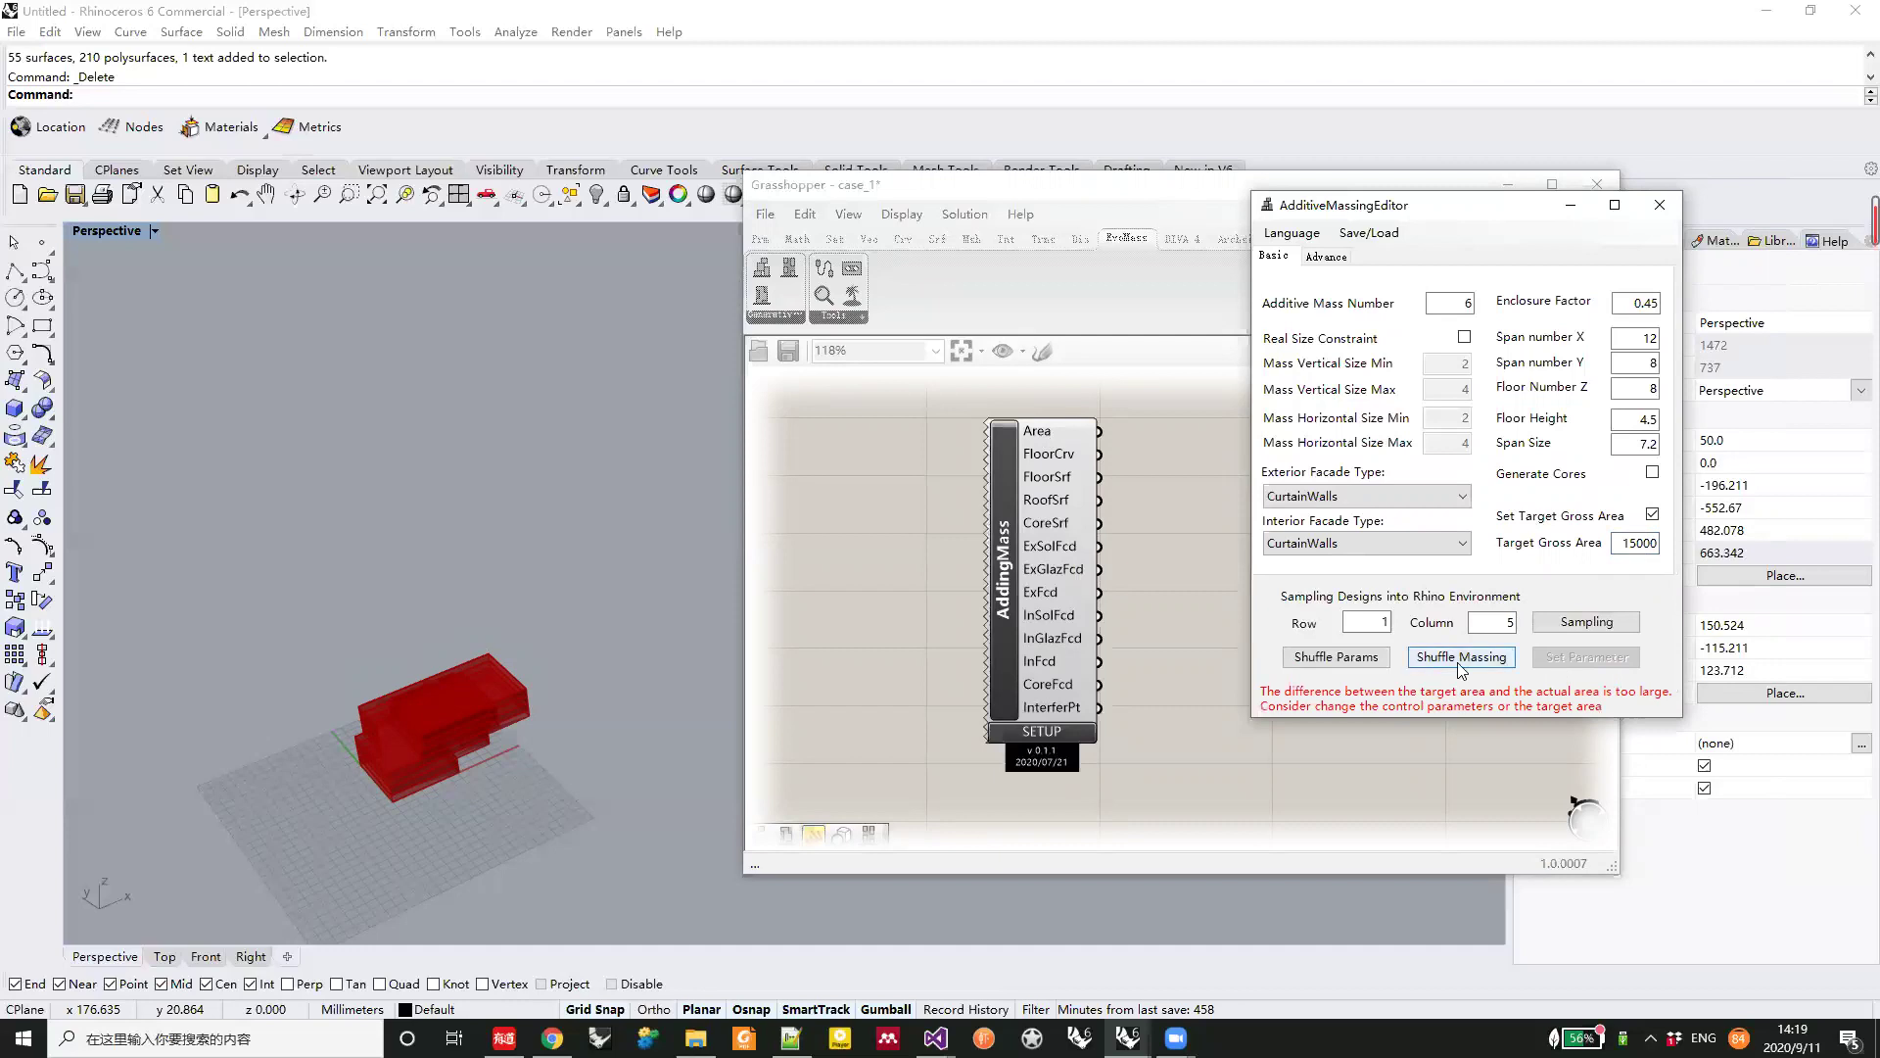
# Set the target gross area to 24000, apply, shuffle the massing and check its Area output
pyautogui.moveTo(1622, 545); pyautogui.dragTo(1639, 568)
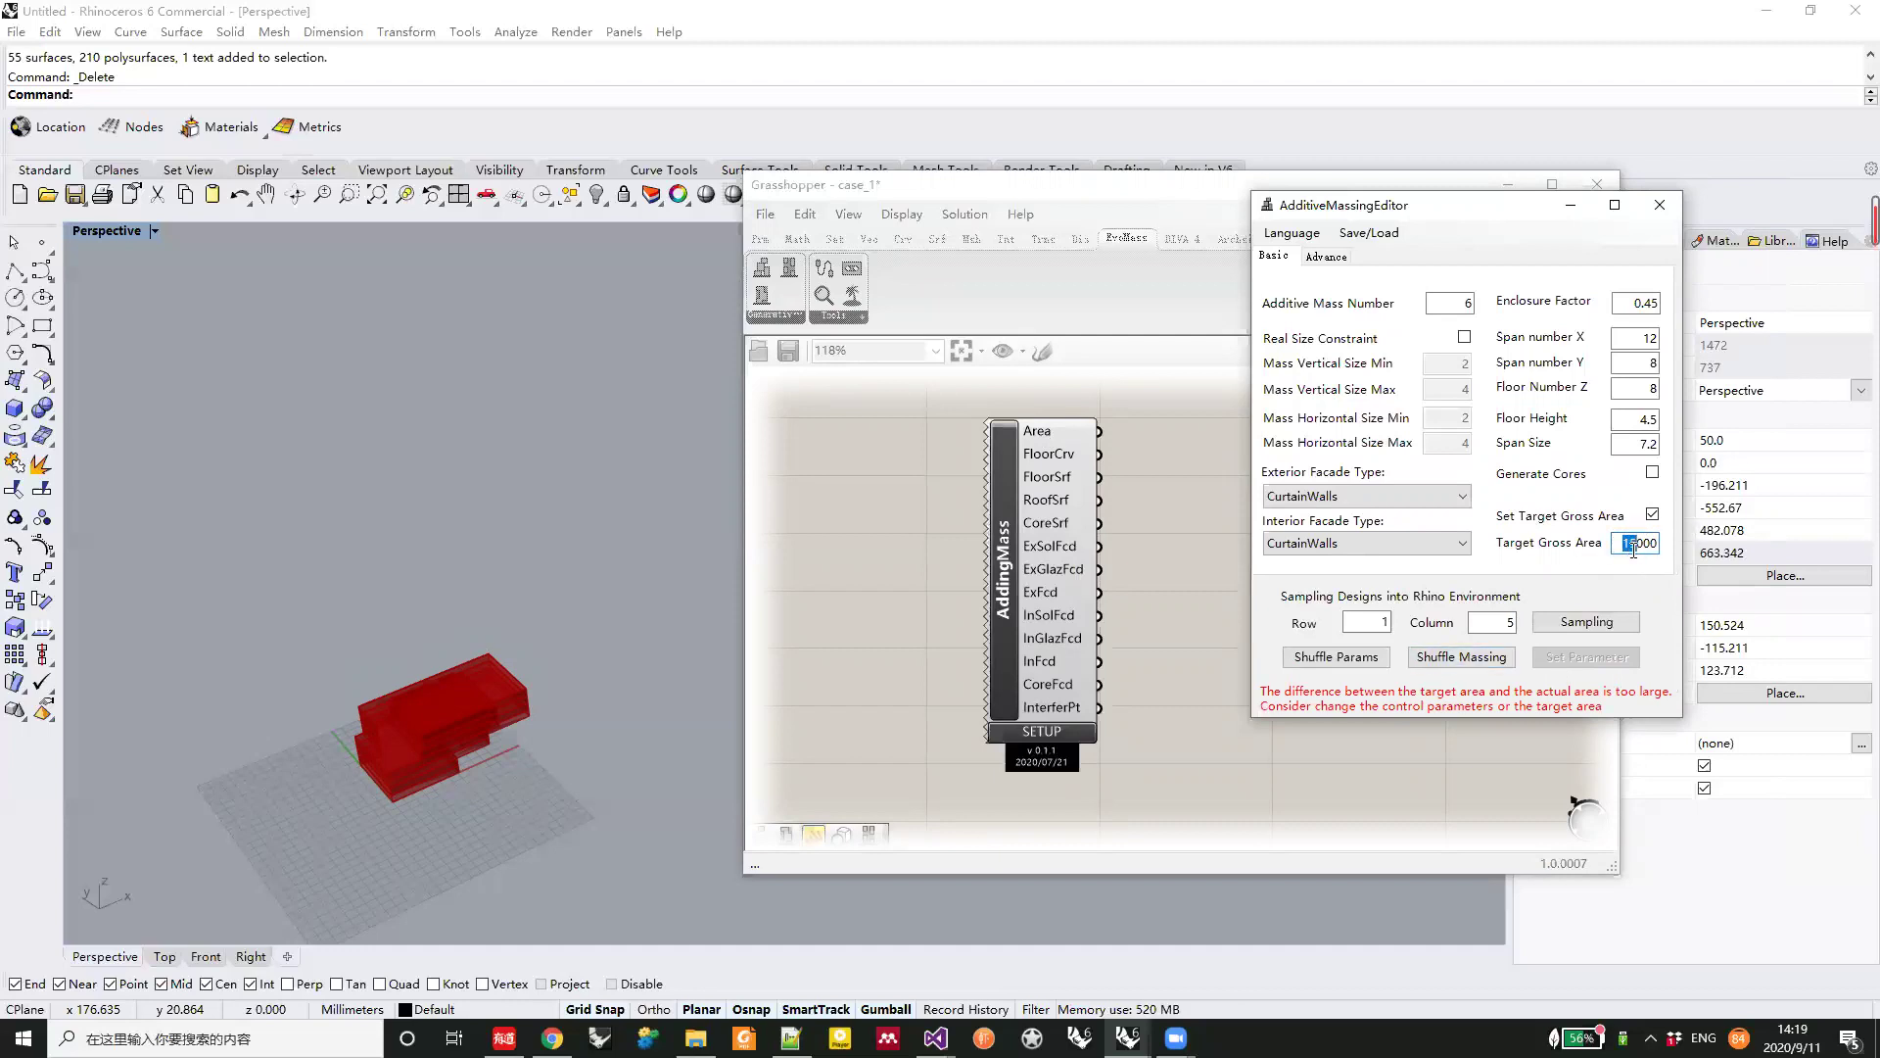
pyautogui.write('24')
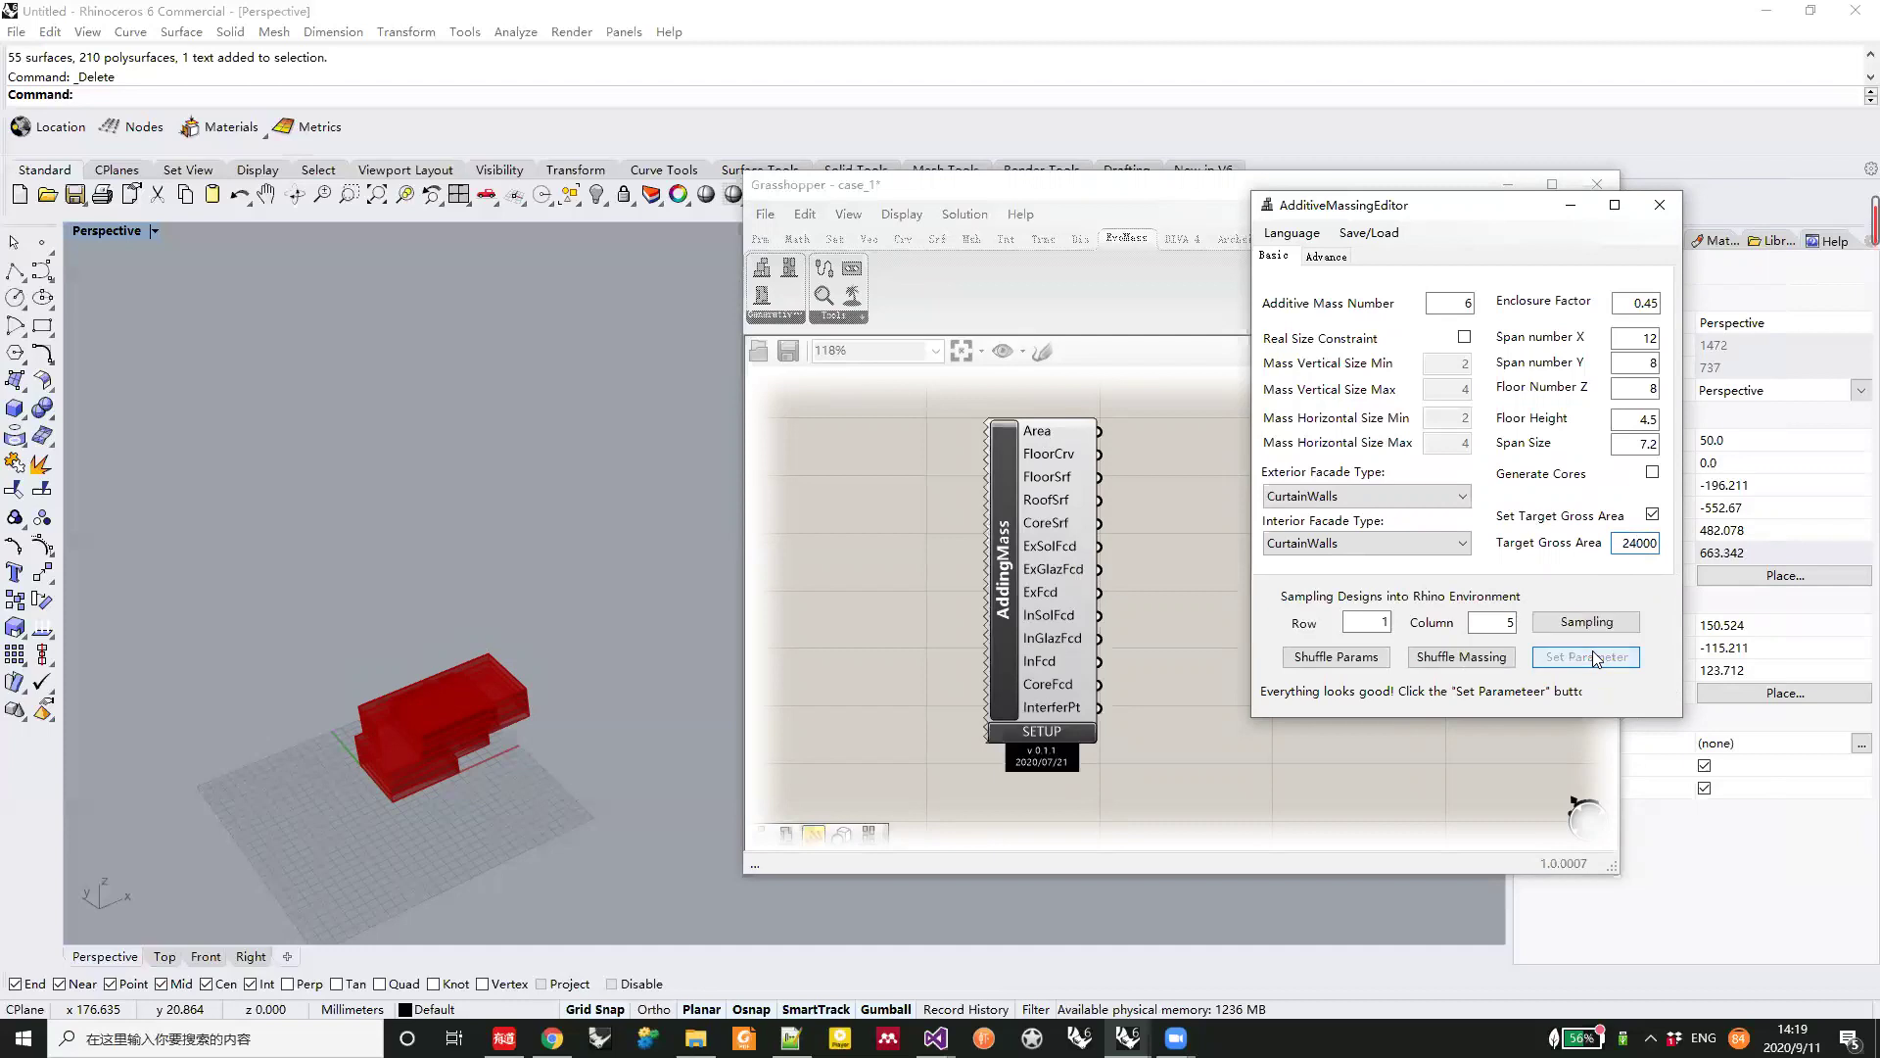
pyautogui.click(1597, 658)
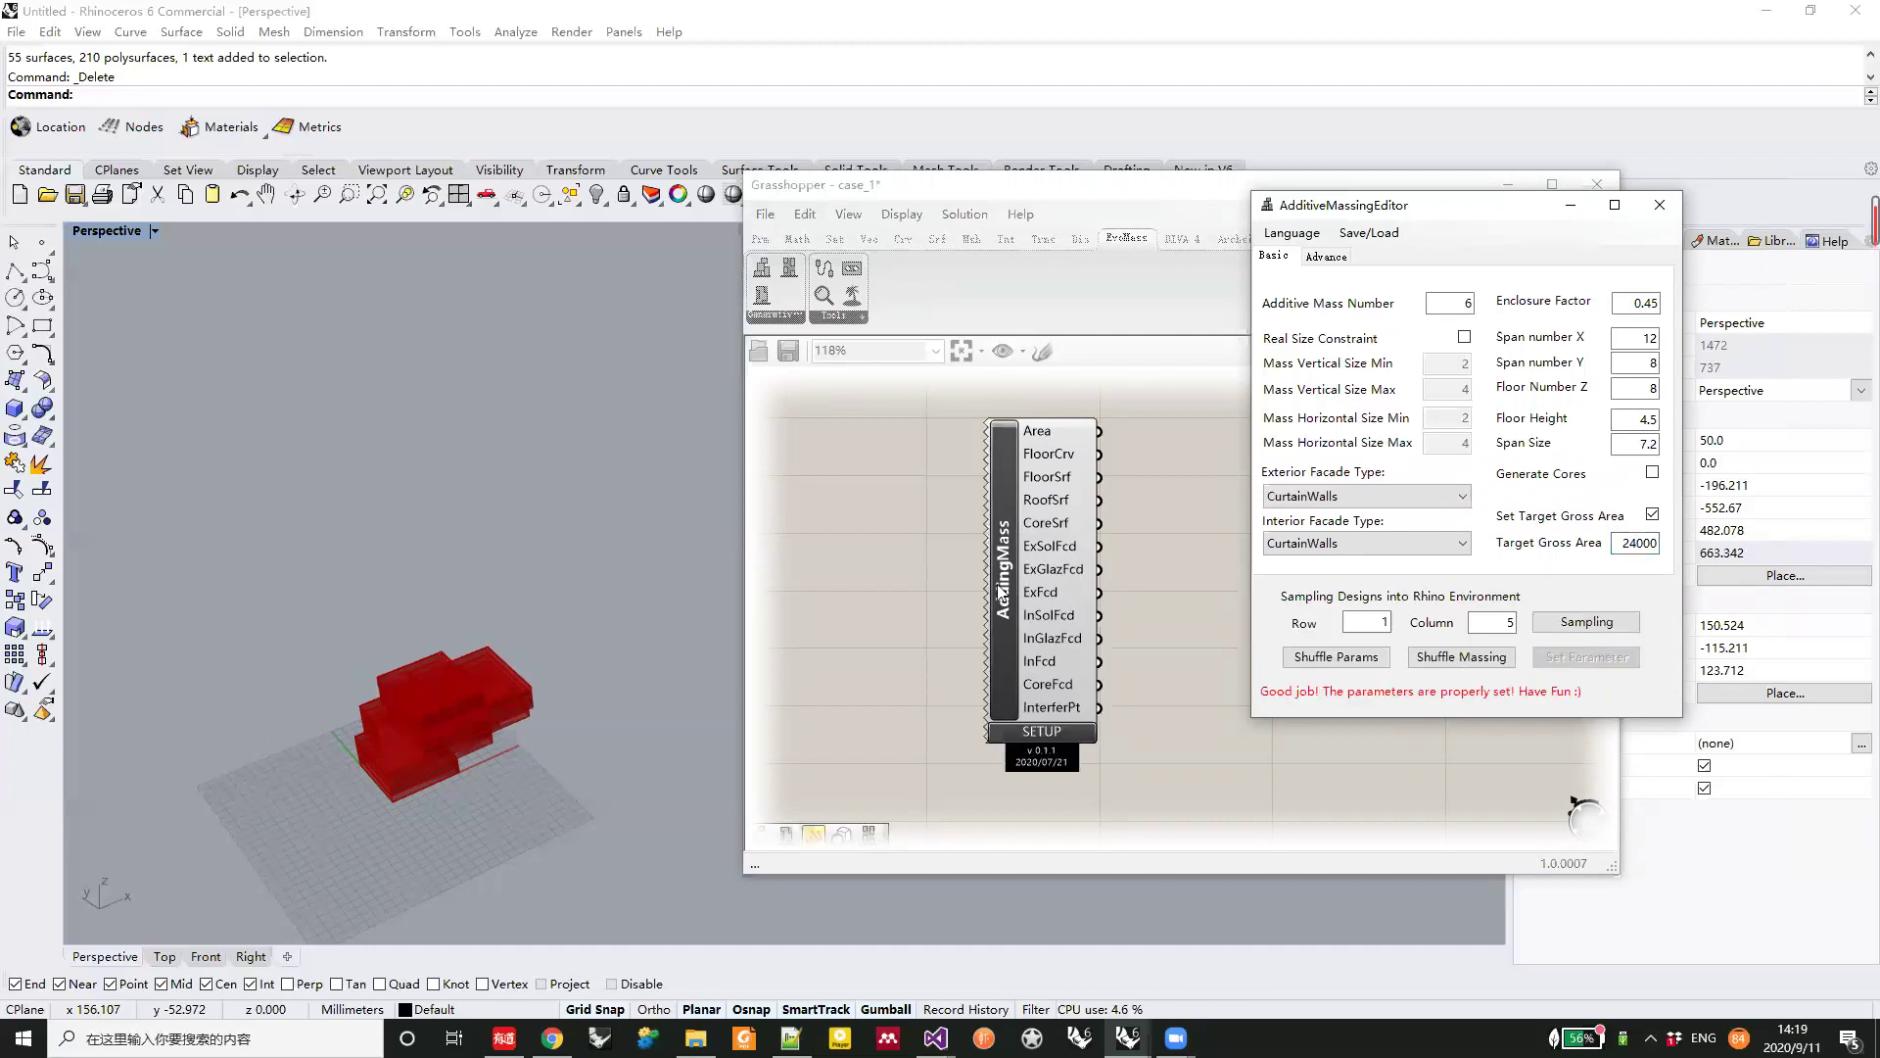
pyautogui.moveTo(1046, 442)
pyautogui.click(1471, 657)
pyautogui.moveTo(1051, 443)
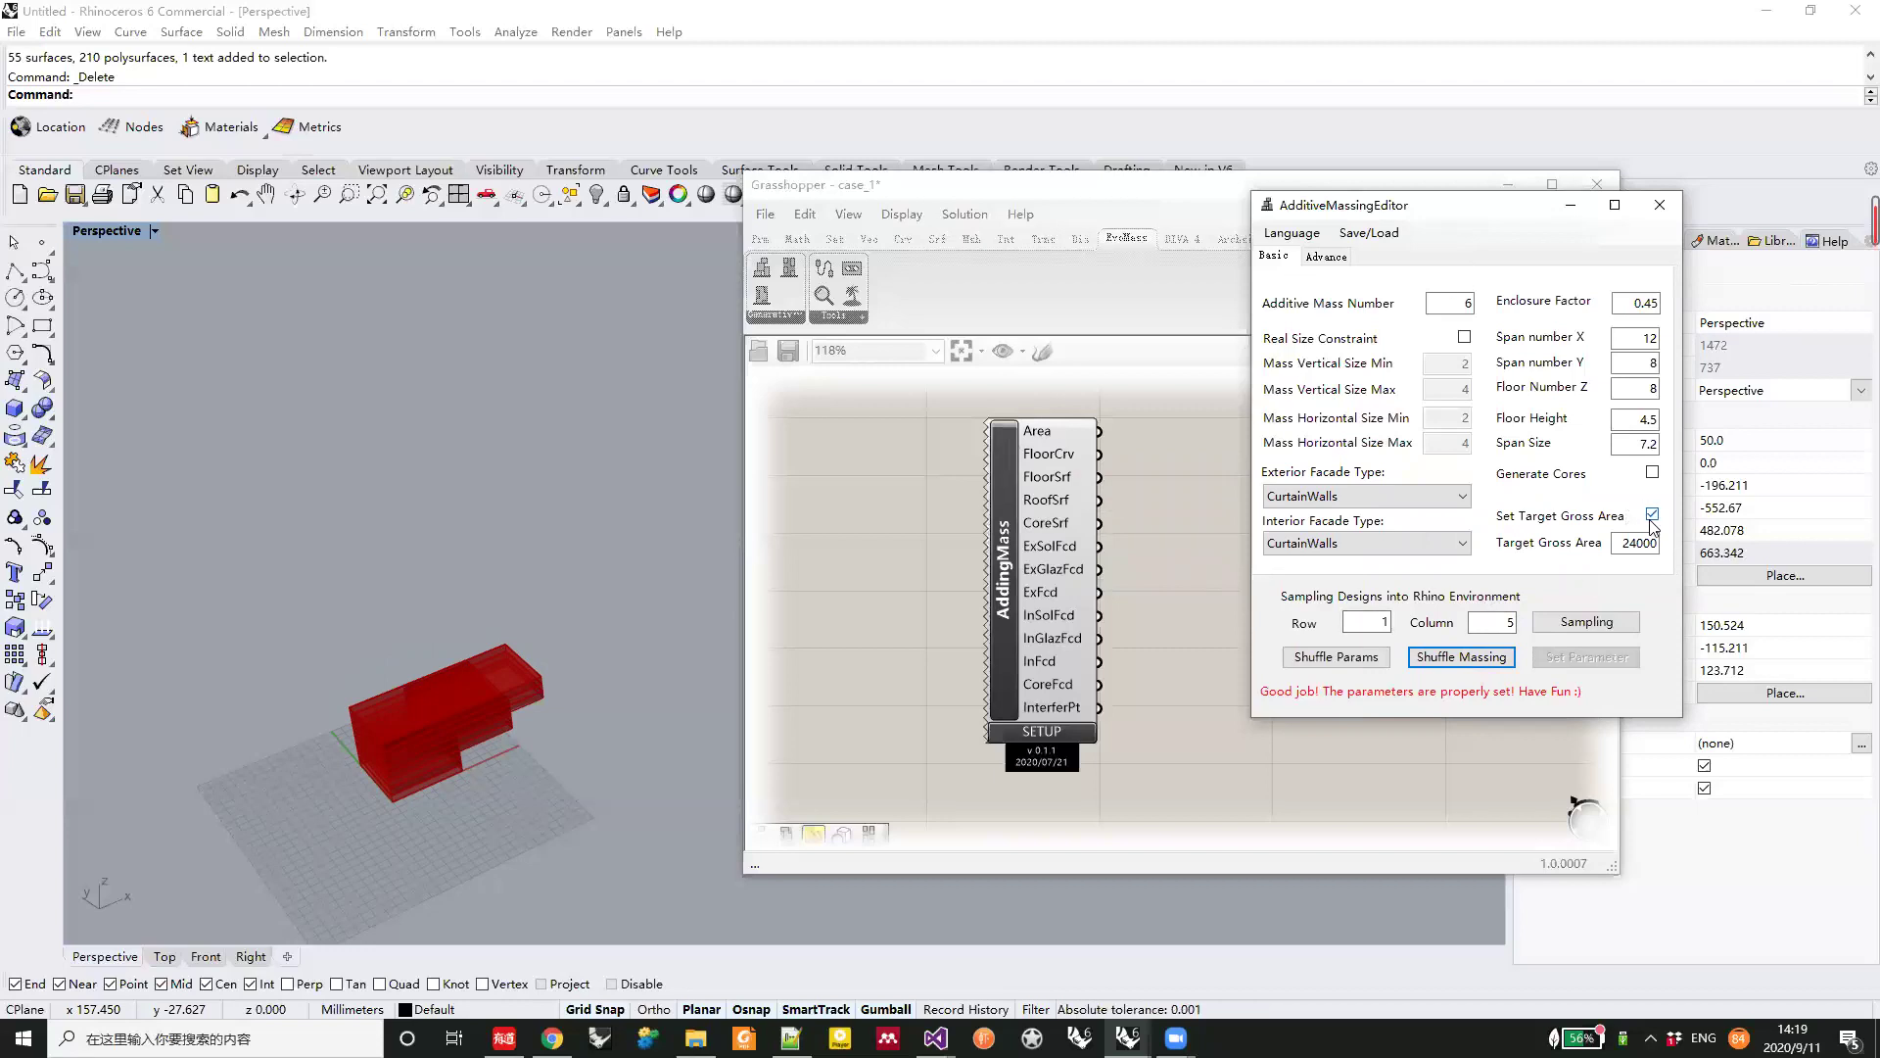
# Disable the target gross area, set Floor Number Z to 18 and apply the additive massing parameters
pyautogui.click(1326, 256)
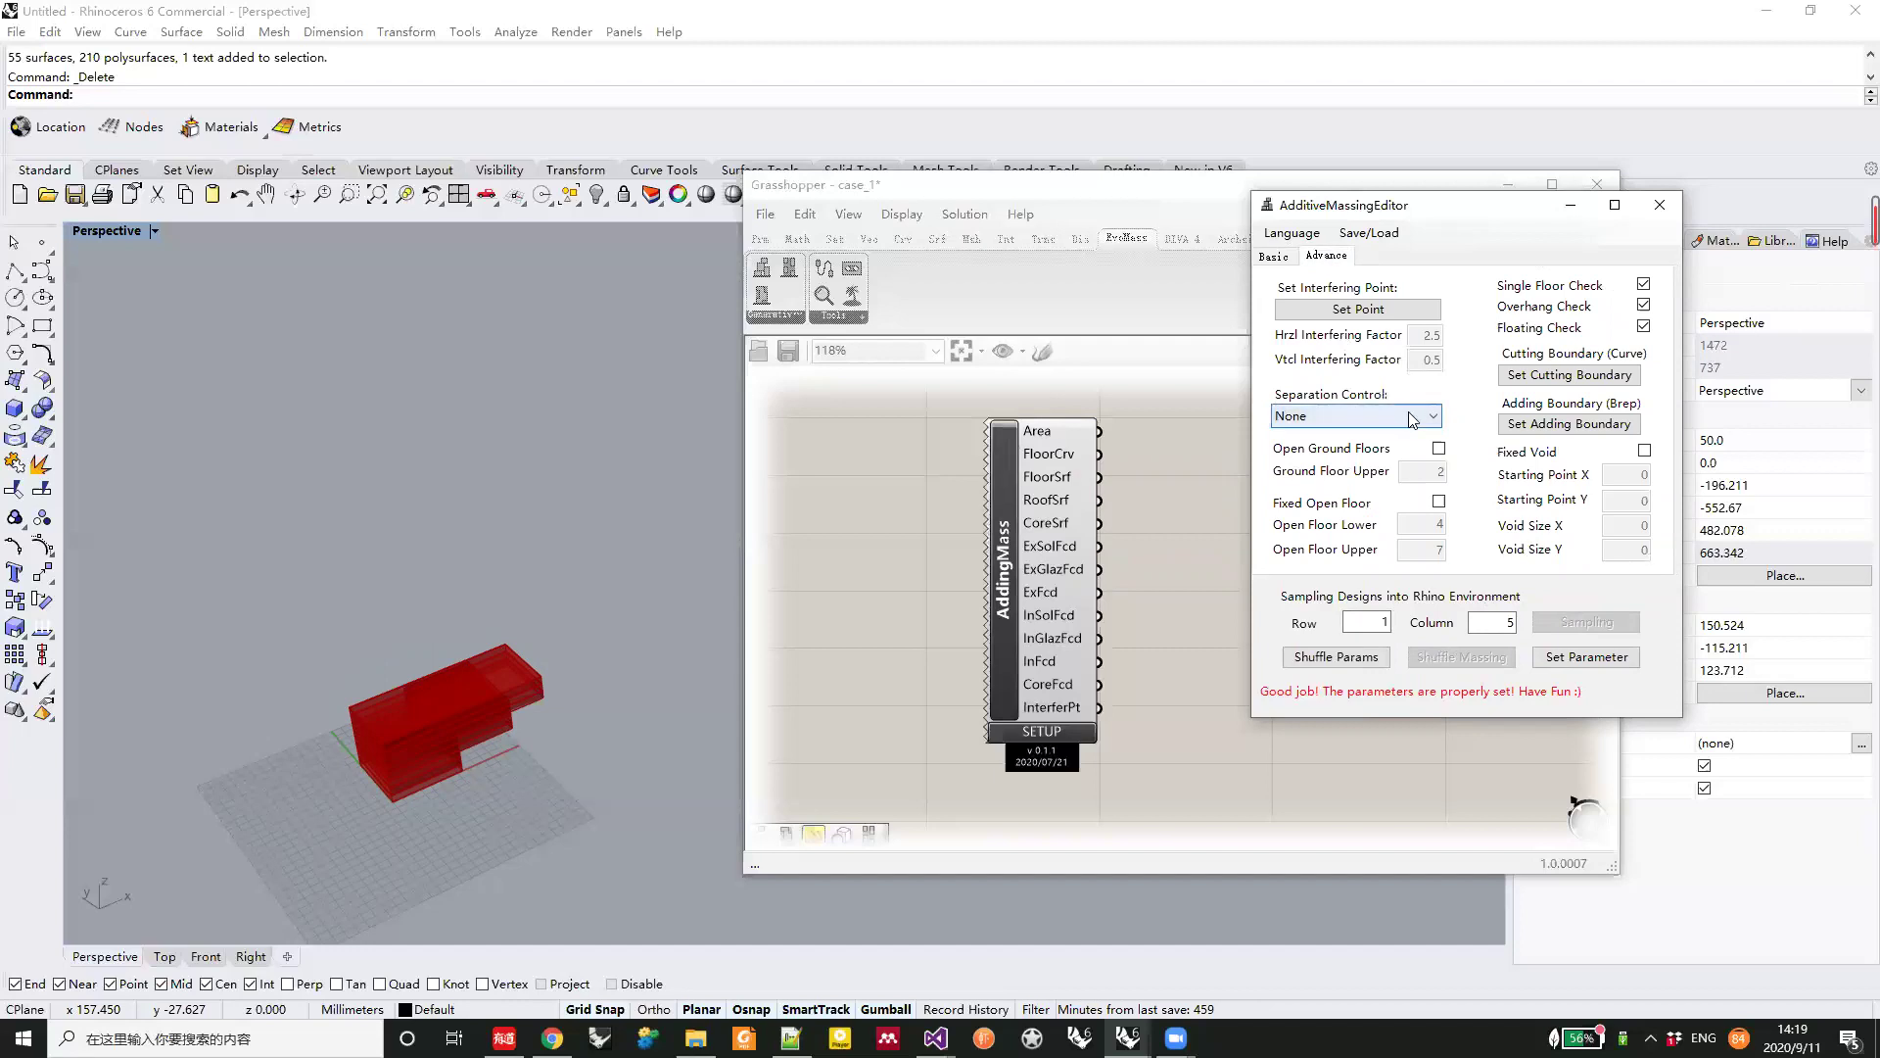
pyautogui.moveTo(376, 709); pyautogui.dragTo(434, 832, button='right')
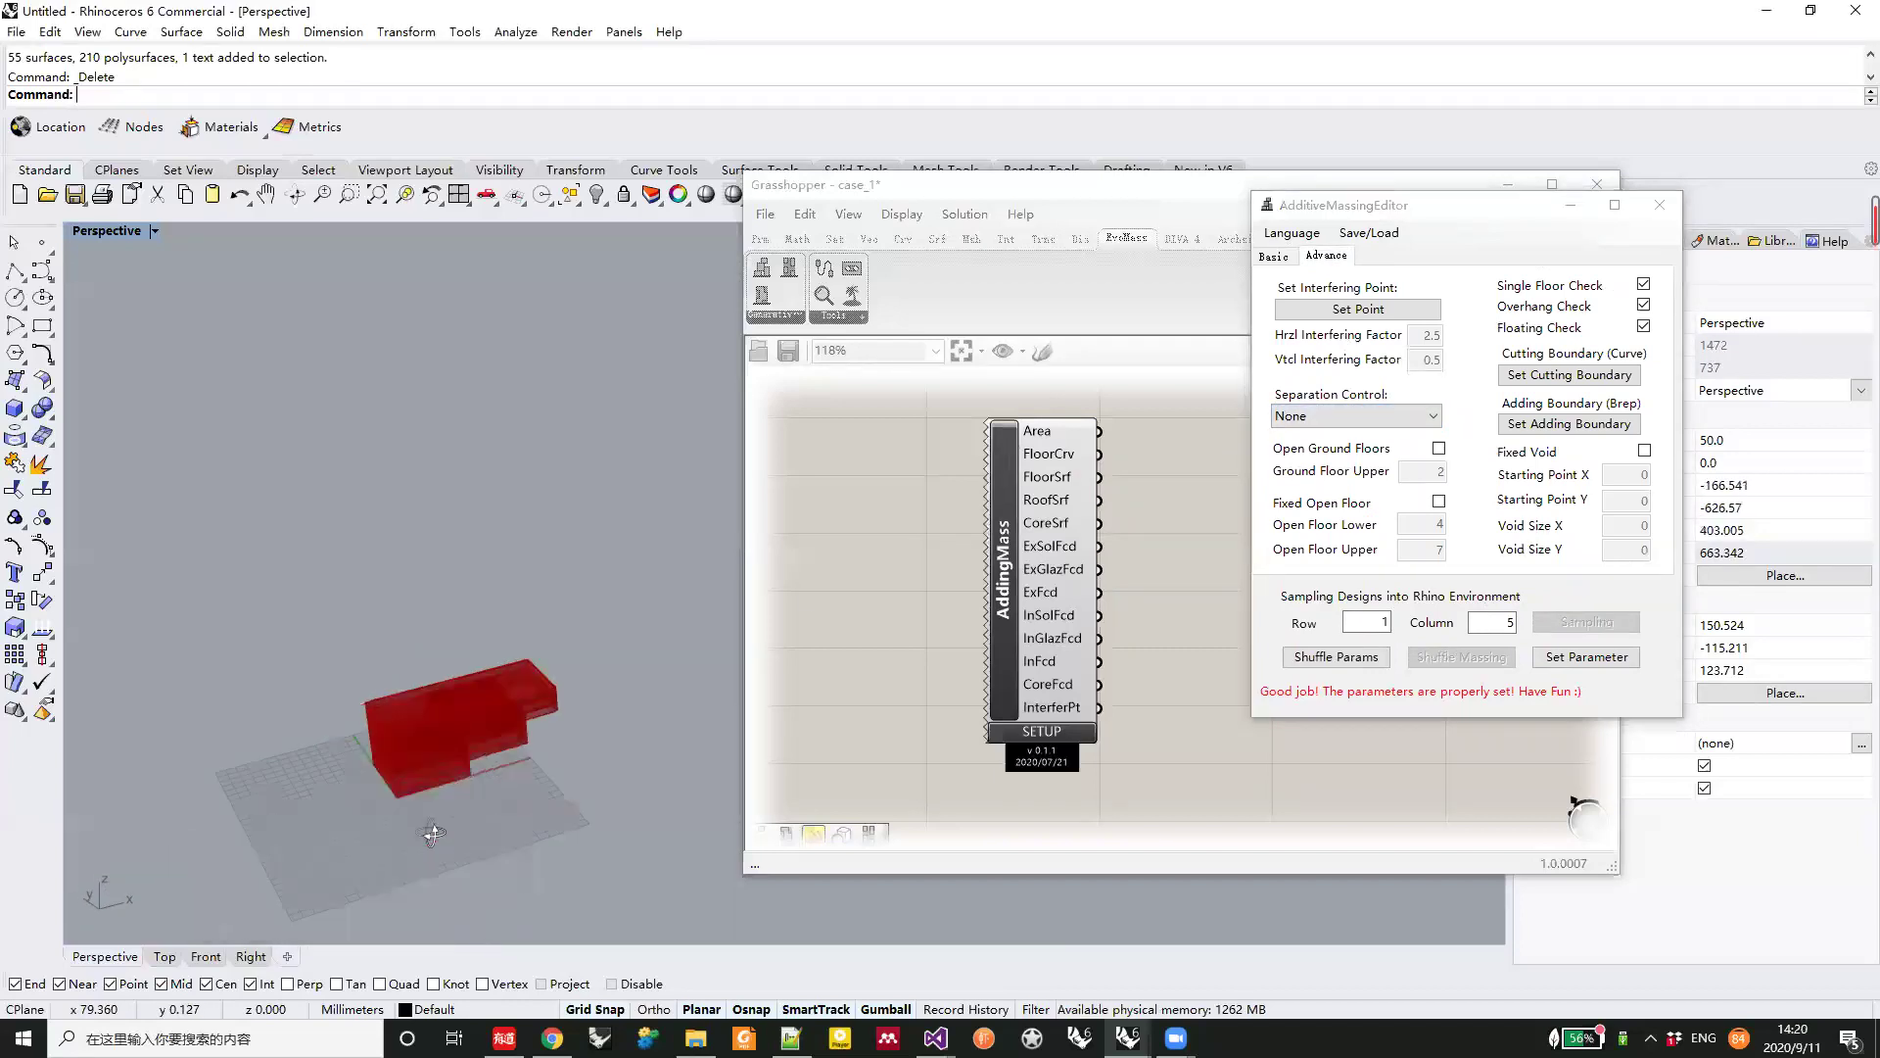
pyautogui.click(1275, 257)
pyautogui.moveTo(1638, 389); pyautogui.dragTo(1695, 390)
pyautogui.write('12')
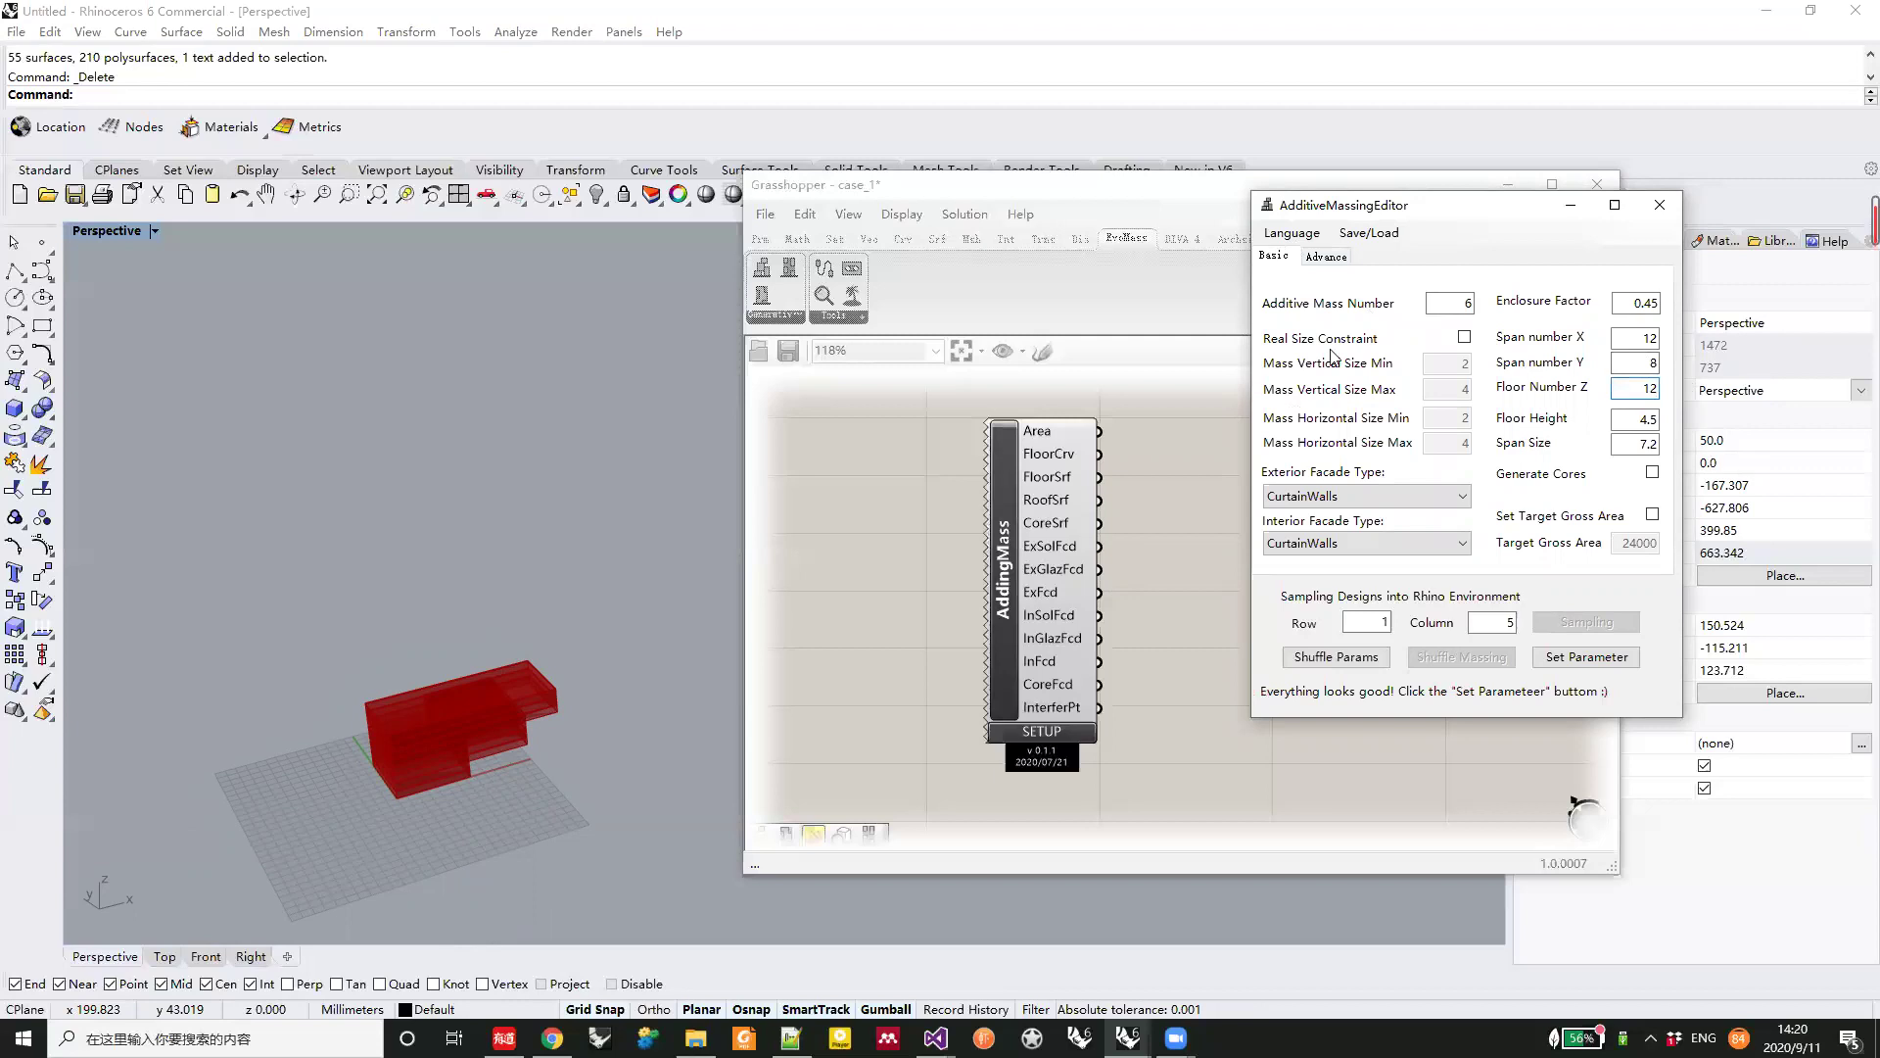
pyautogui.press('BackSpace')
pyautogui.write('8')
pyautogui.click(1586, 658)
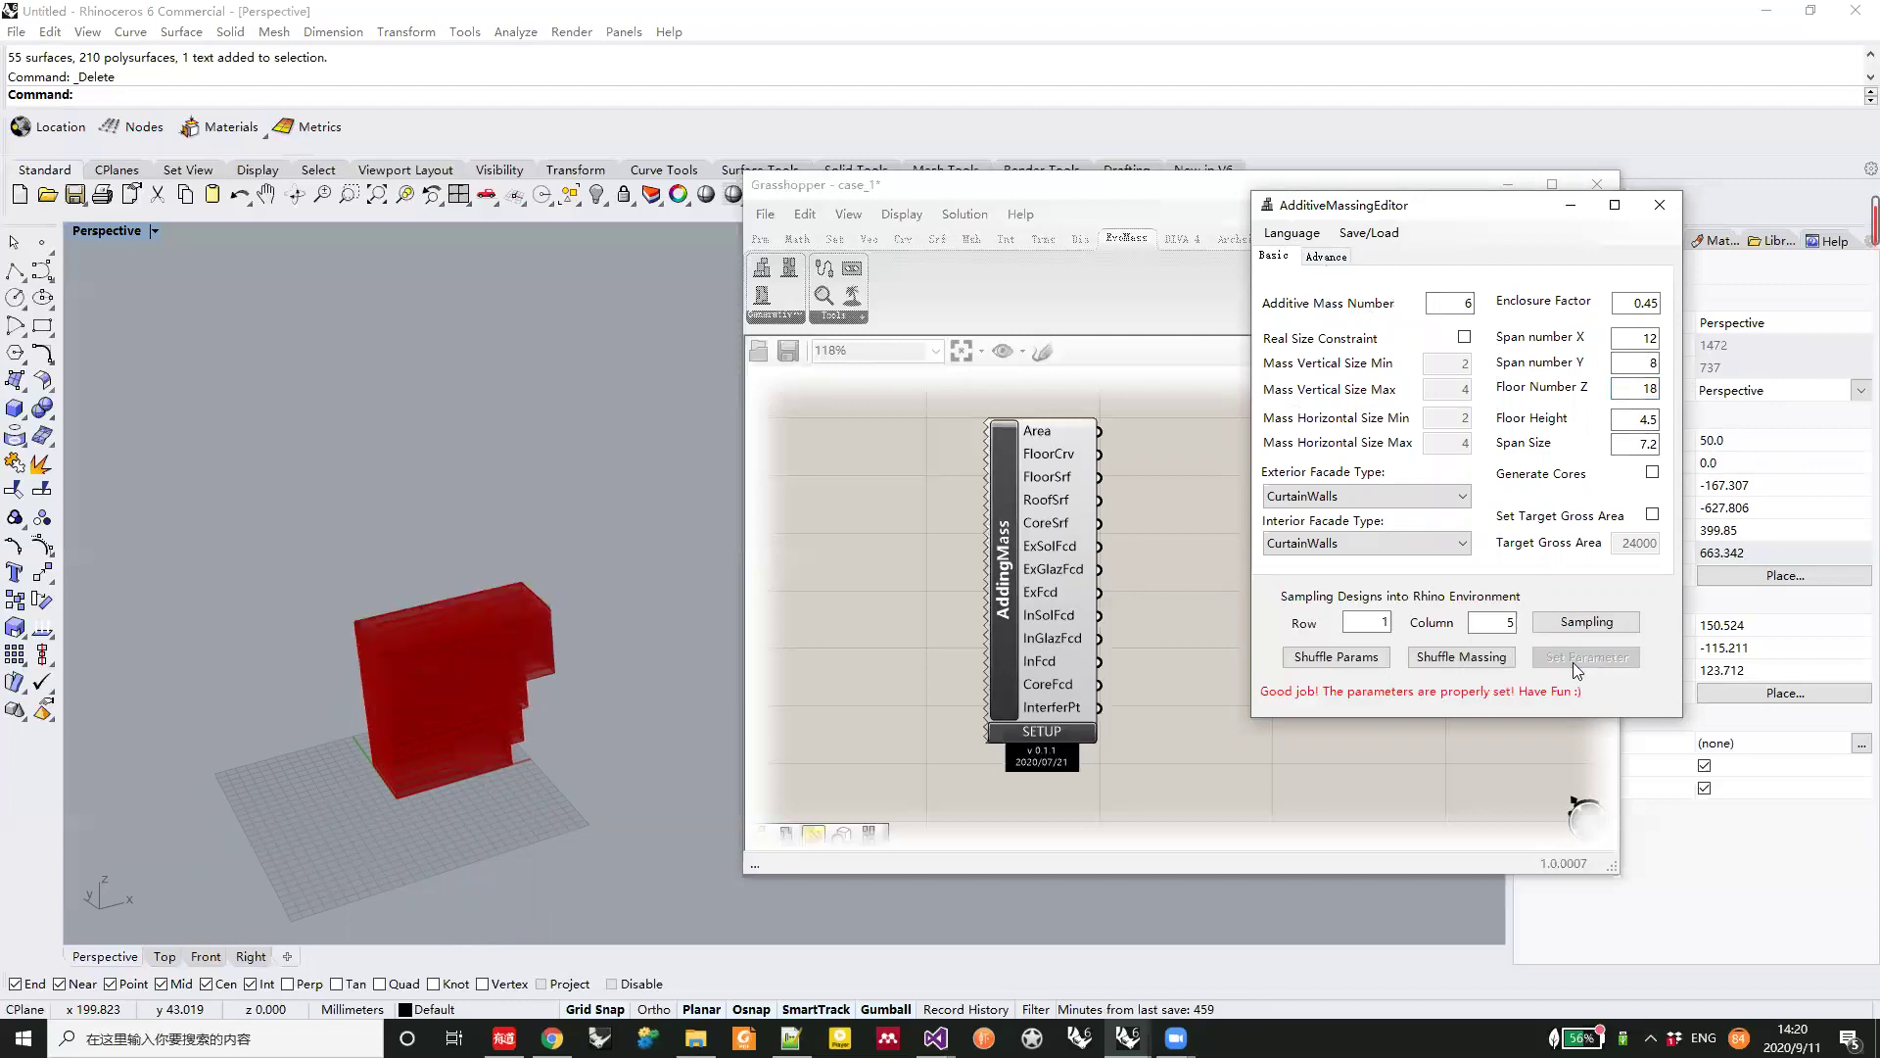
# Change the Enclosure Factor of the additive massing and apply the parameters
pyautogui.moveTo(1643, 304); pyautogui.dragTo(1651, 304)
pyautogui.write('2')
pyautogui.press('BackSpace')
pyautogui.write('3')
pyautogui.click(1579, 658)
# Set Separation Control to Horizontal in the advanced settings, apply it and shuffle the massing
pyautogui.moveTo(529, 727); pyautogui.dragTo(382, 744, button='right')
pyautogui.click(1326, 256)
pyautogui.click(1375, 418)
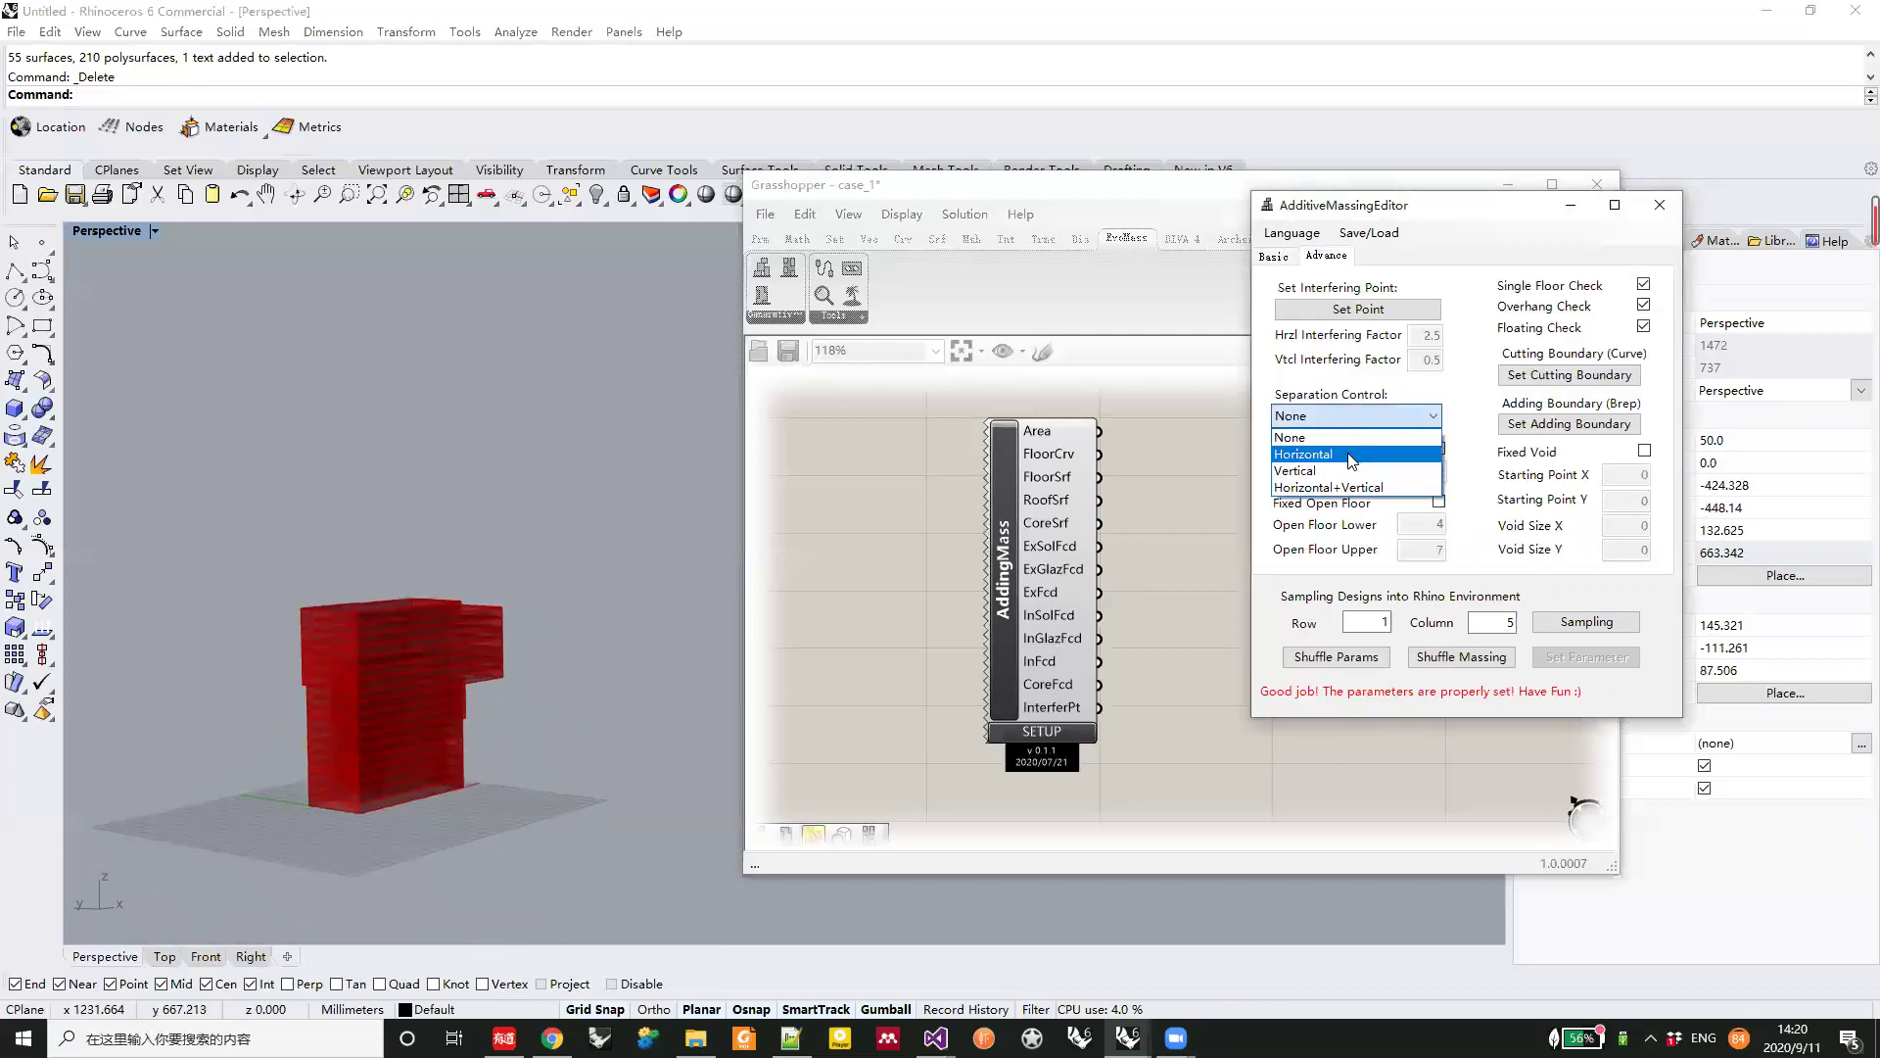
pyautogui.click(1357, 443)
pyautogui.click(1606, 659)
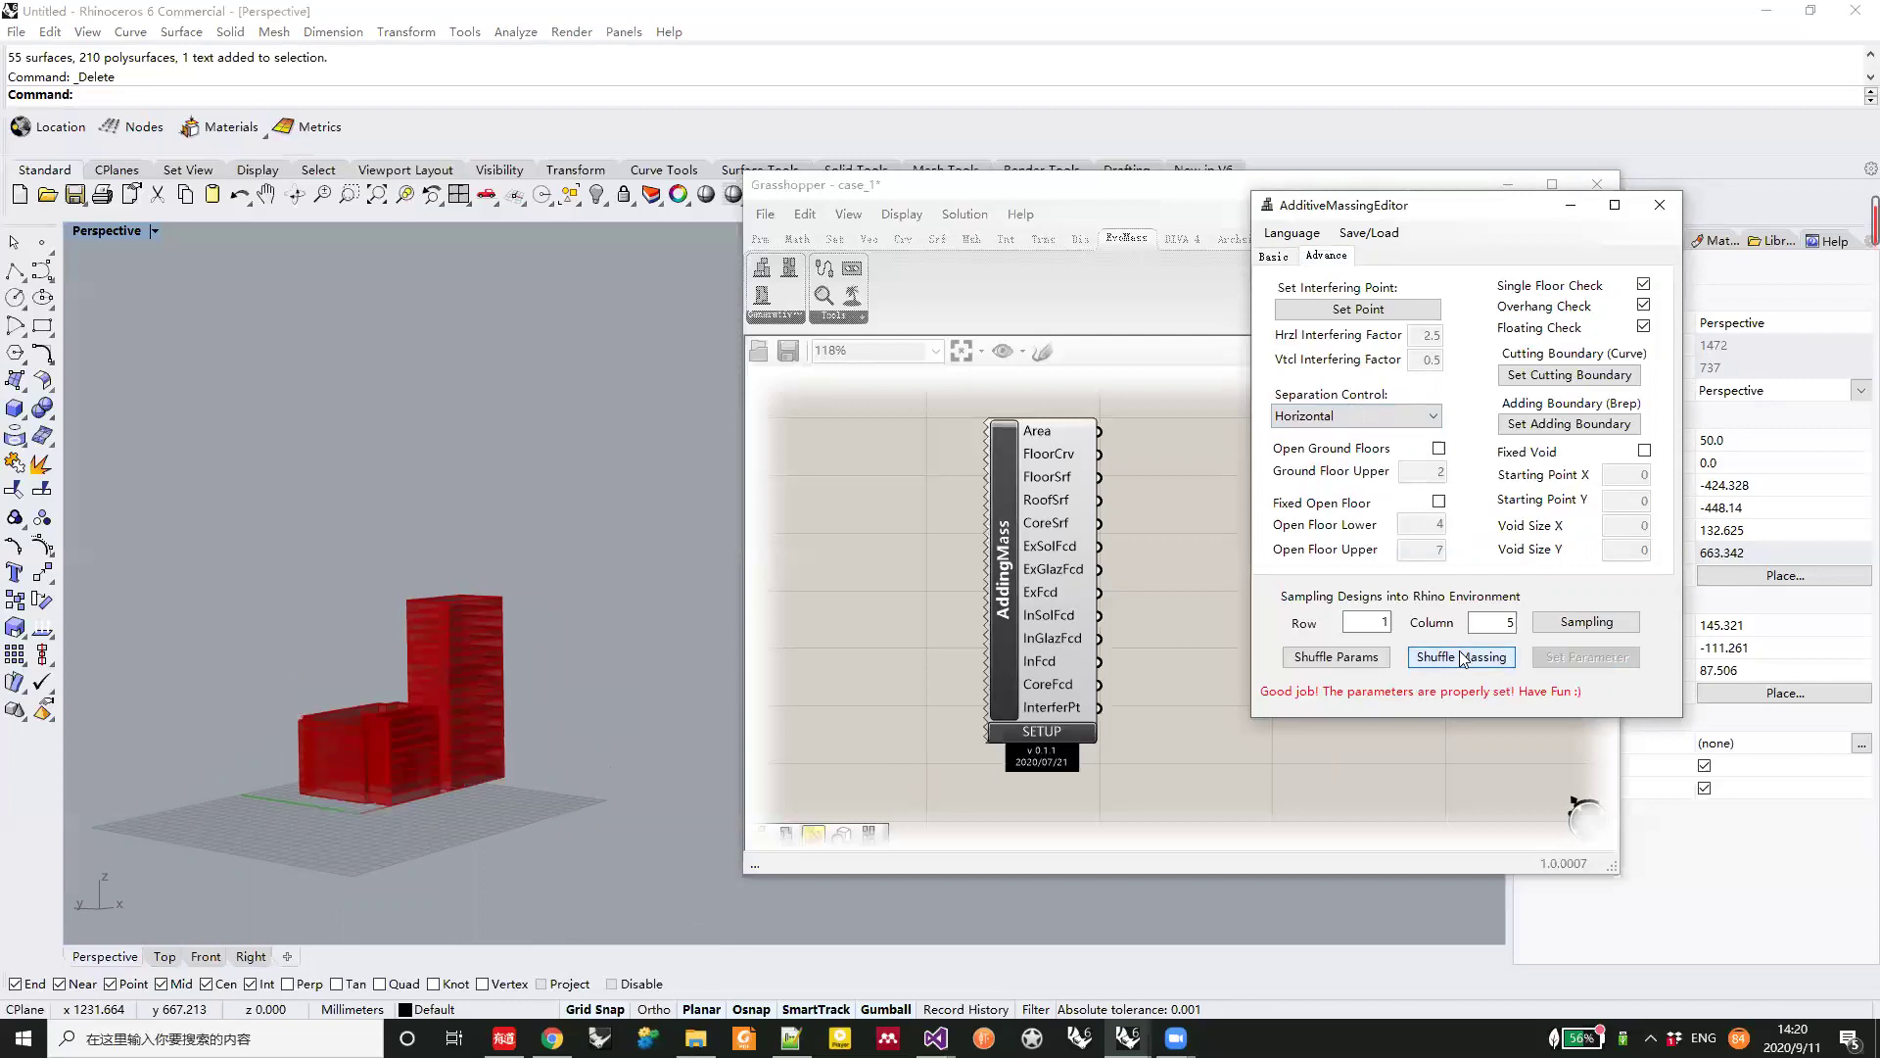
pyautogui.click(1463, 658)
# Set Separation Control to Horizontal+Vertical, apply it and shuffle the massing several times, inspecting the resulting forms in 3D
pyautogui.click(1356, 416)
pyautogui.click(1355, 487)
pyautogui.click(1577, 660)
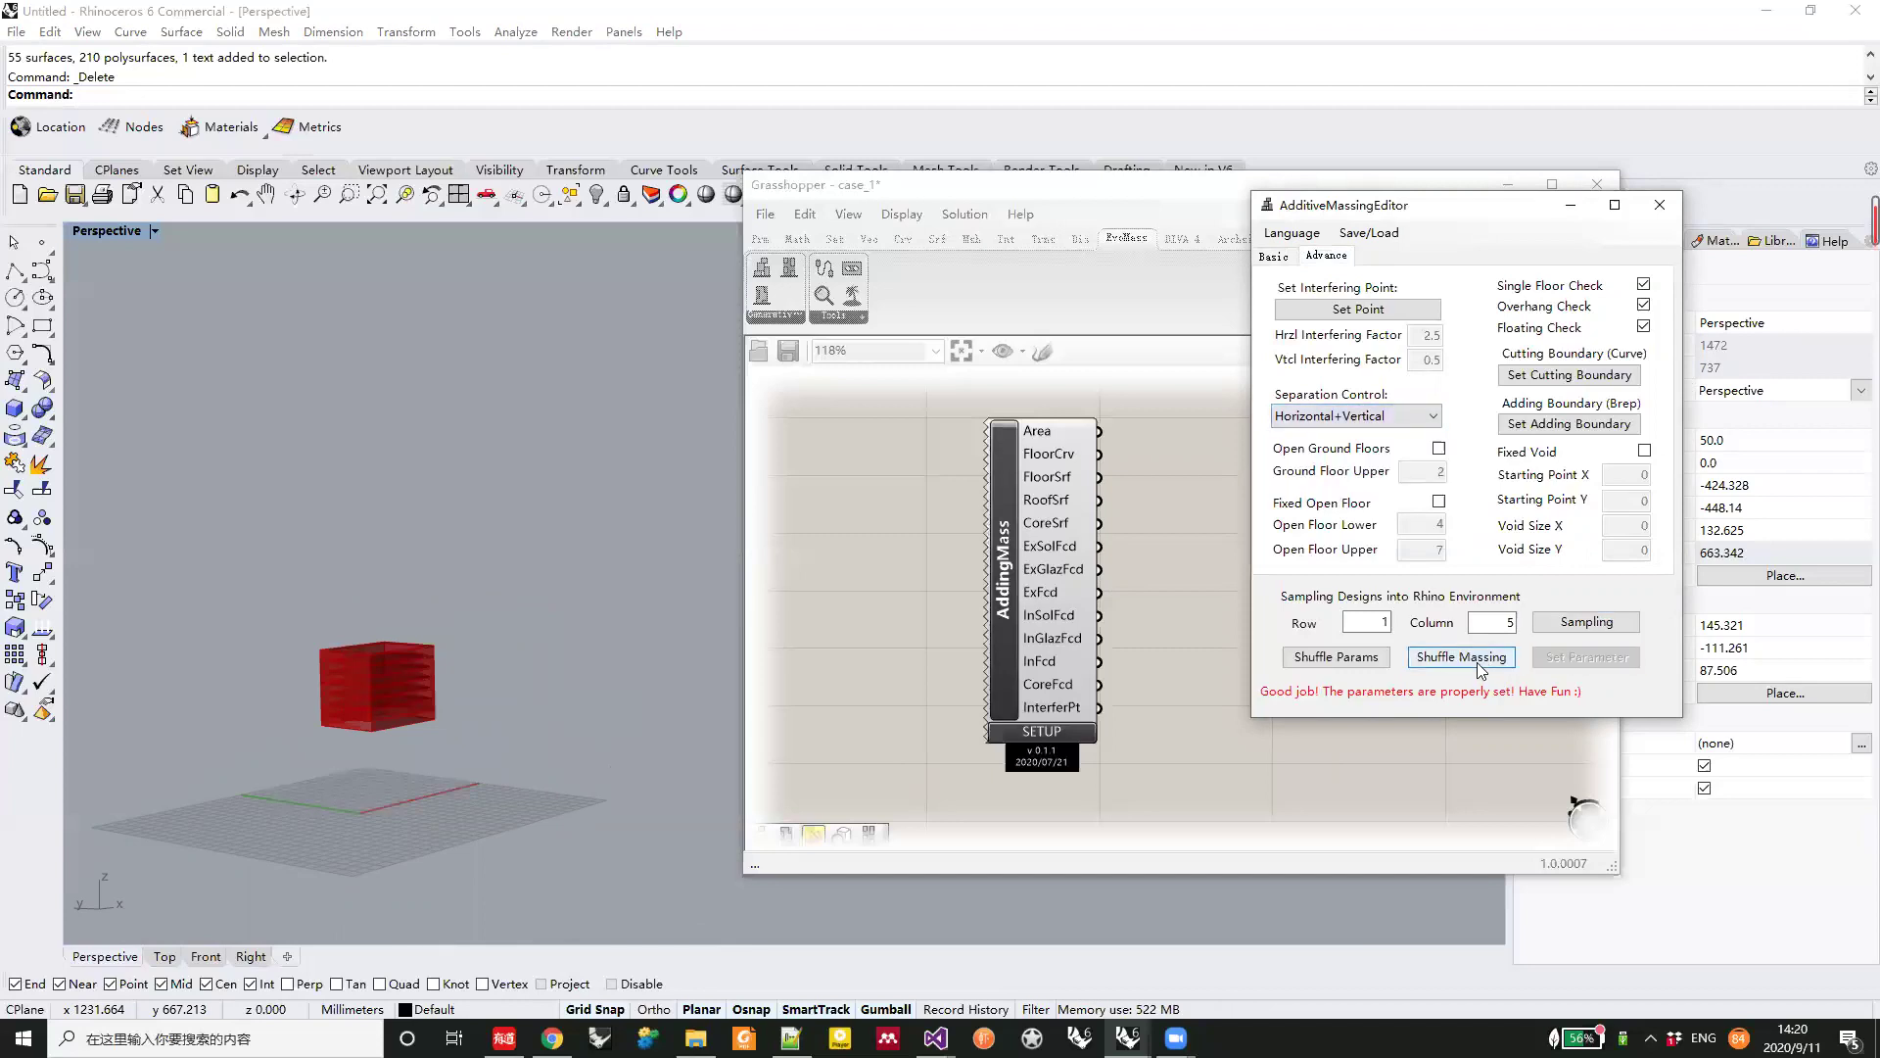
pyautogui.click(1481, 667)
pyautogui.click(1481, 667)
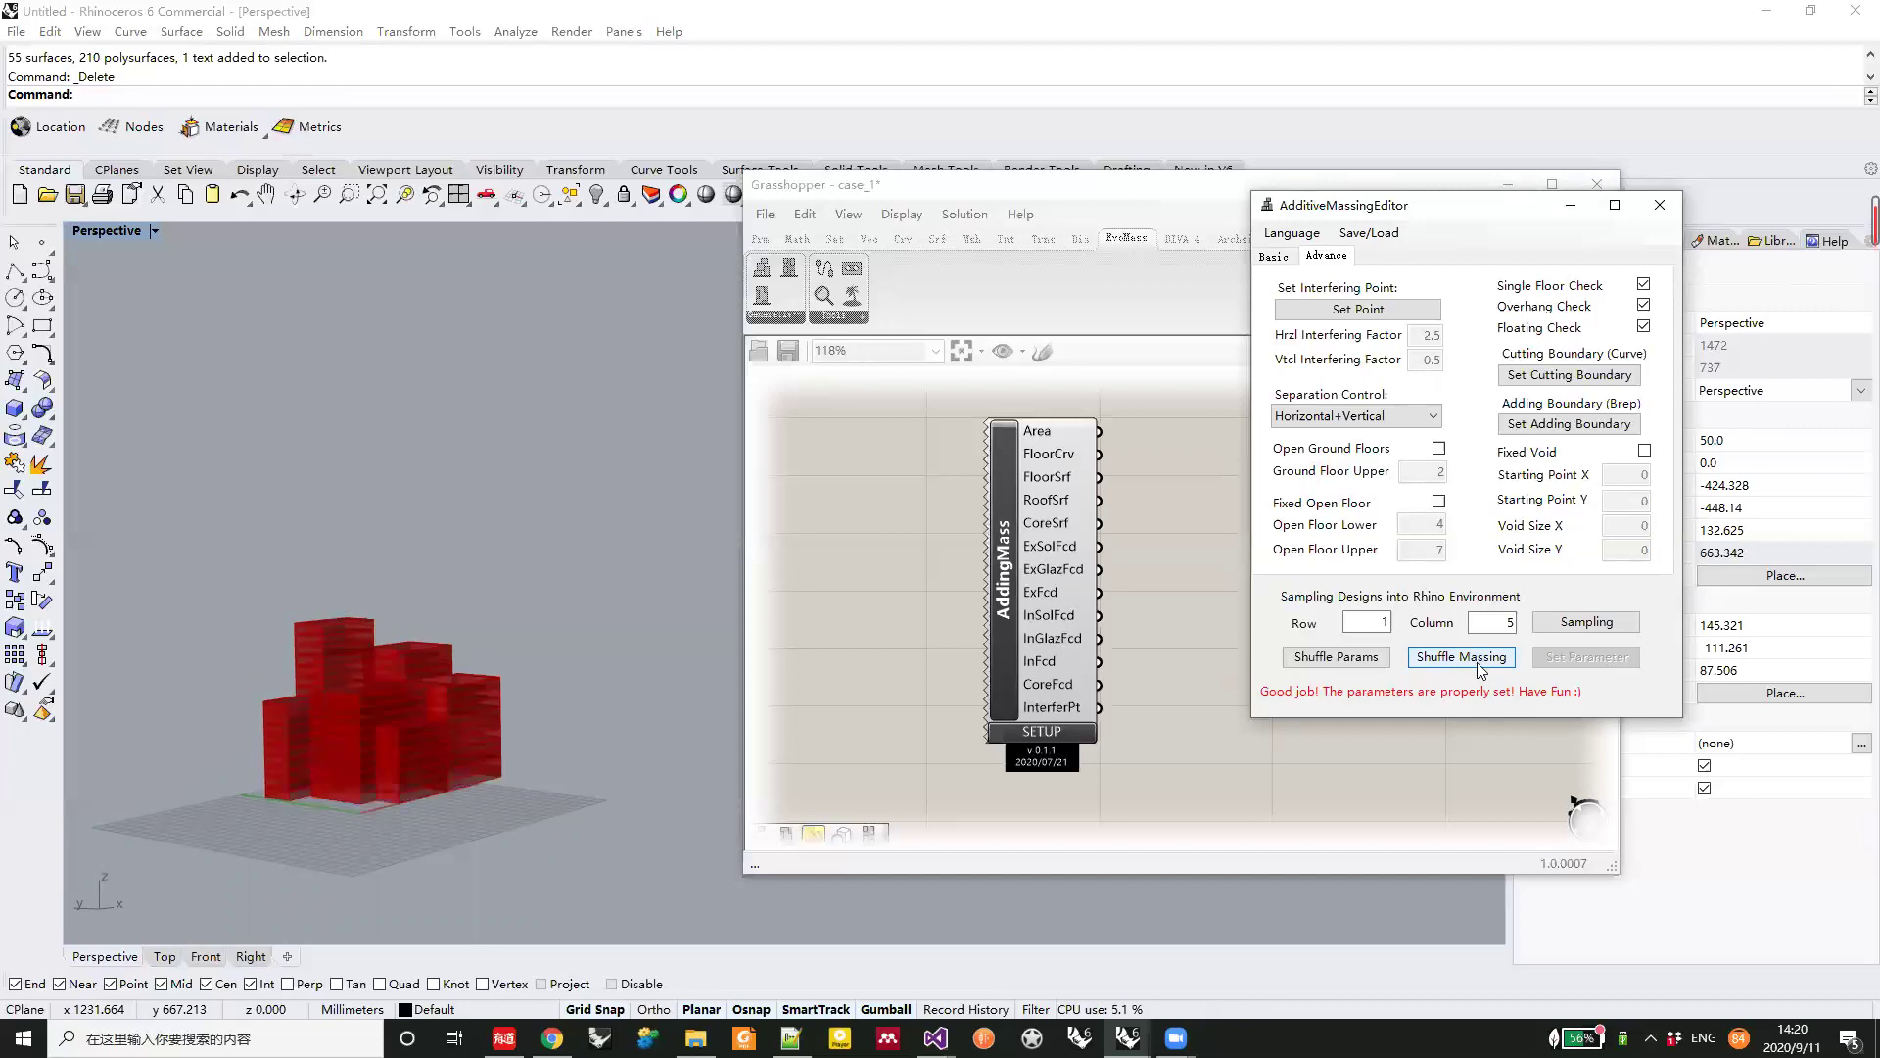
pyautogui.moveTo(421, 787); pyautogui.dragTo(403, 617, button='right')
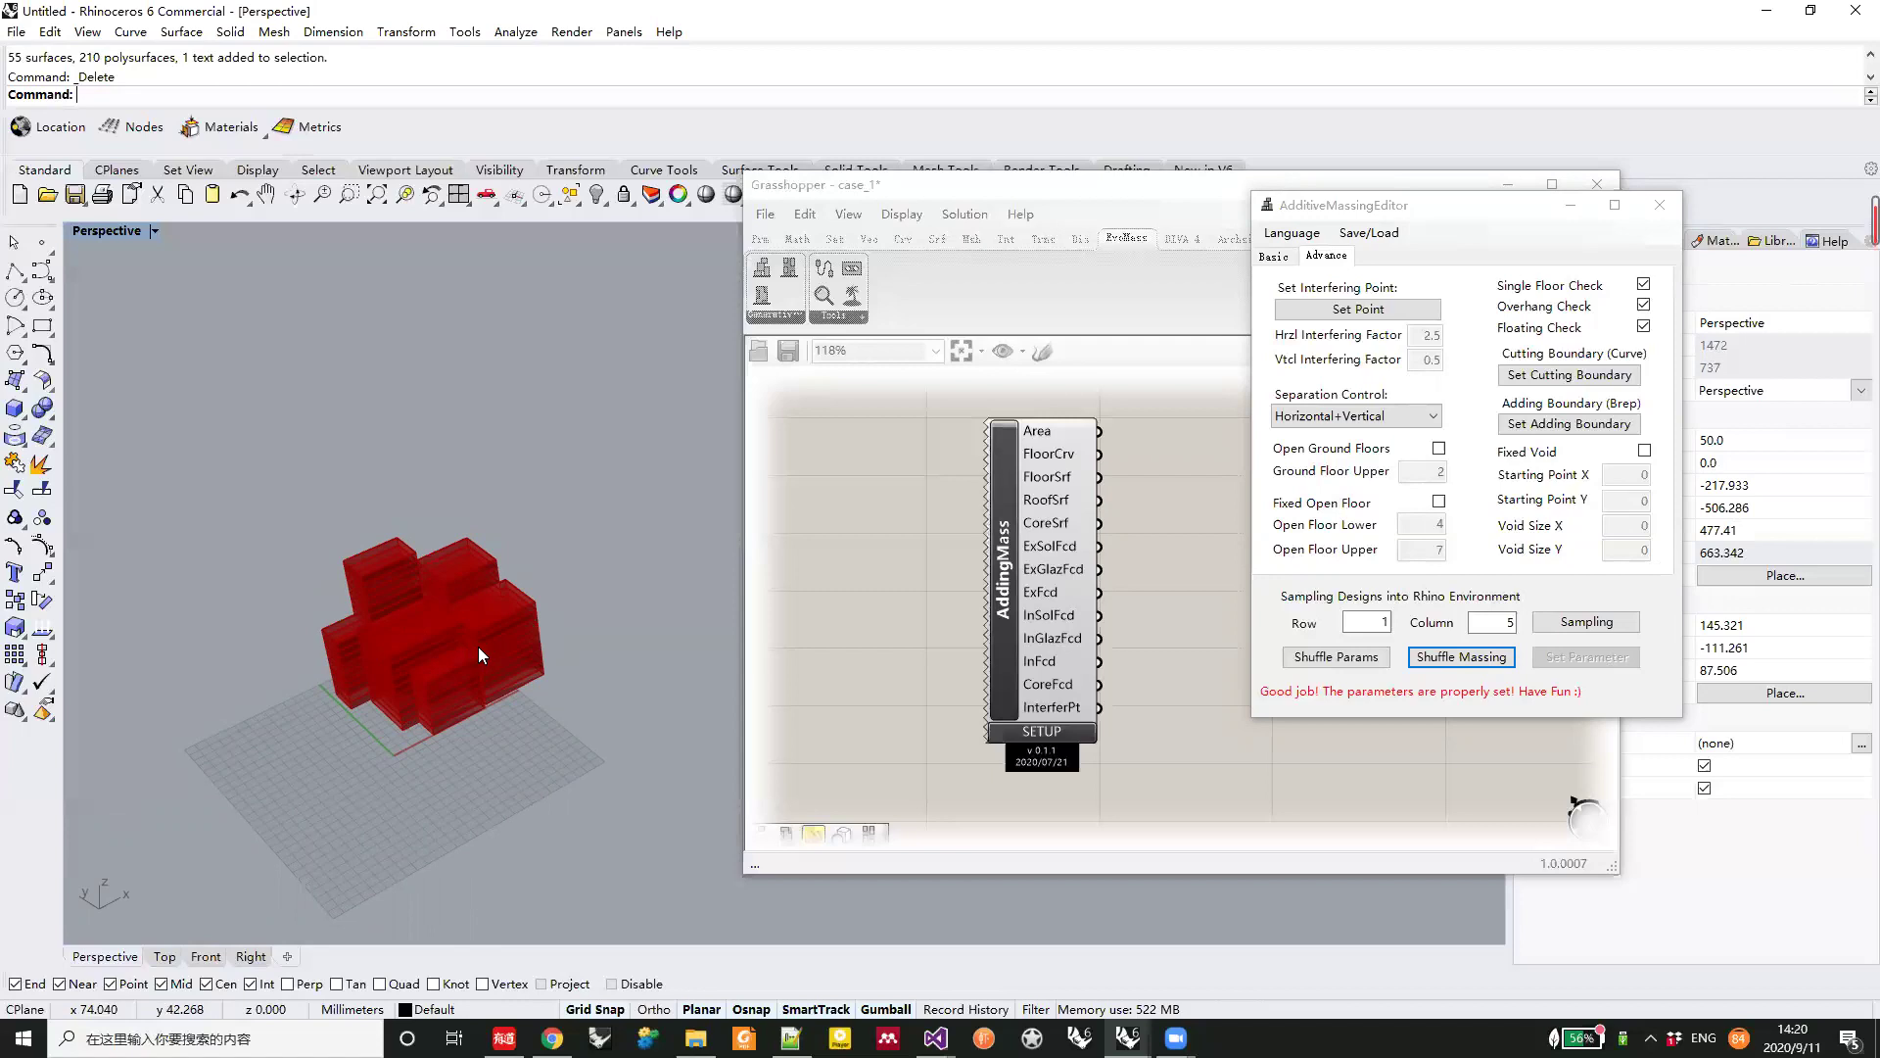
pyautogui.click(1473, 665)
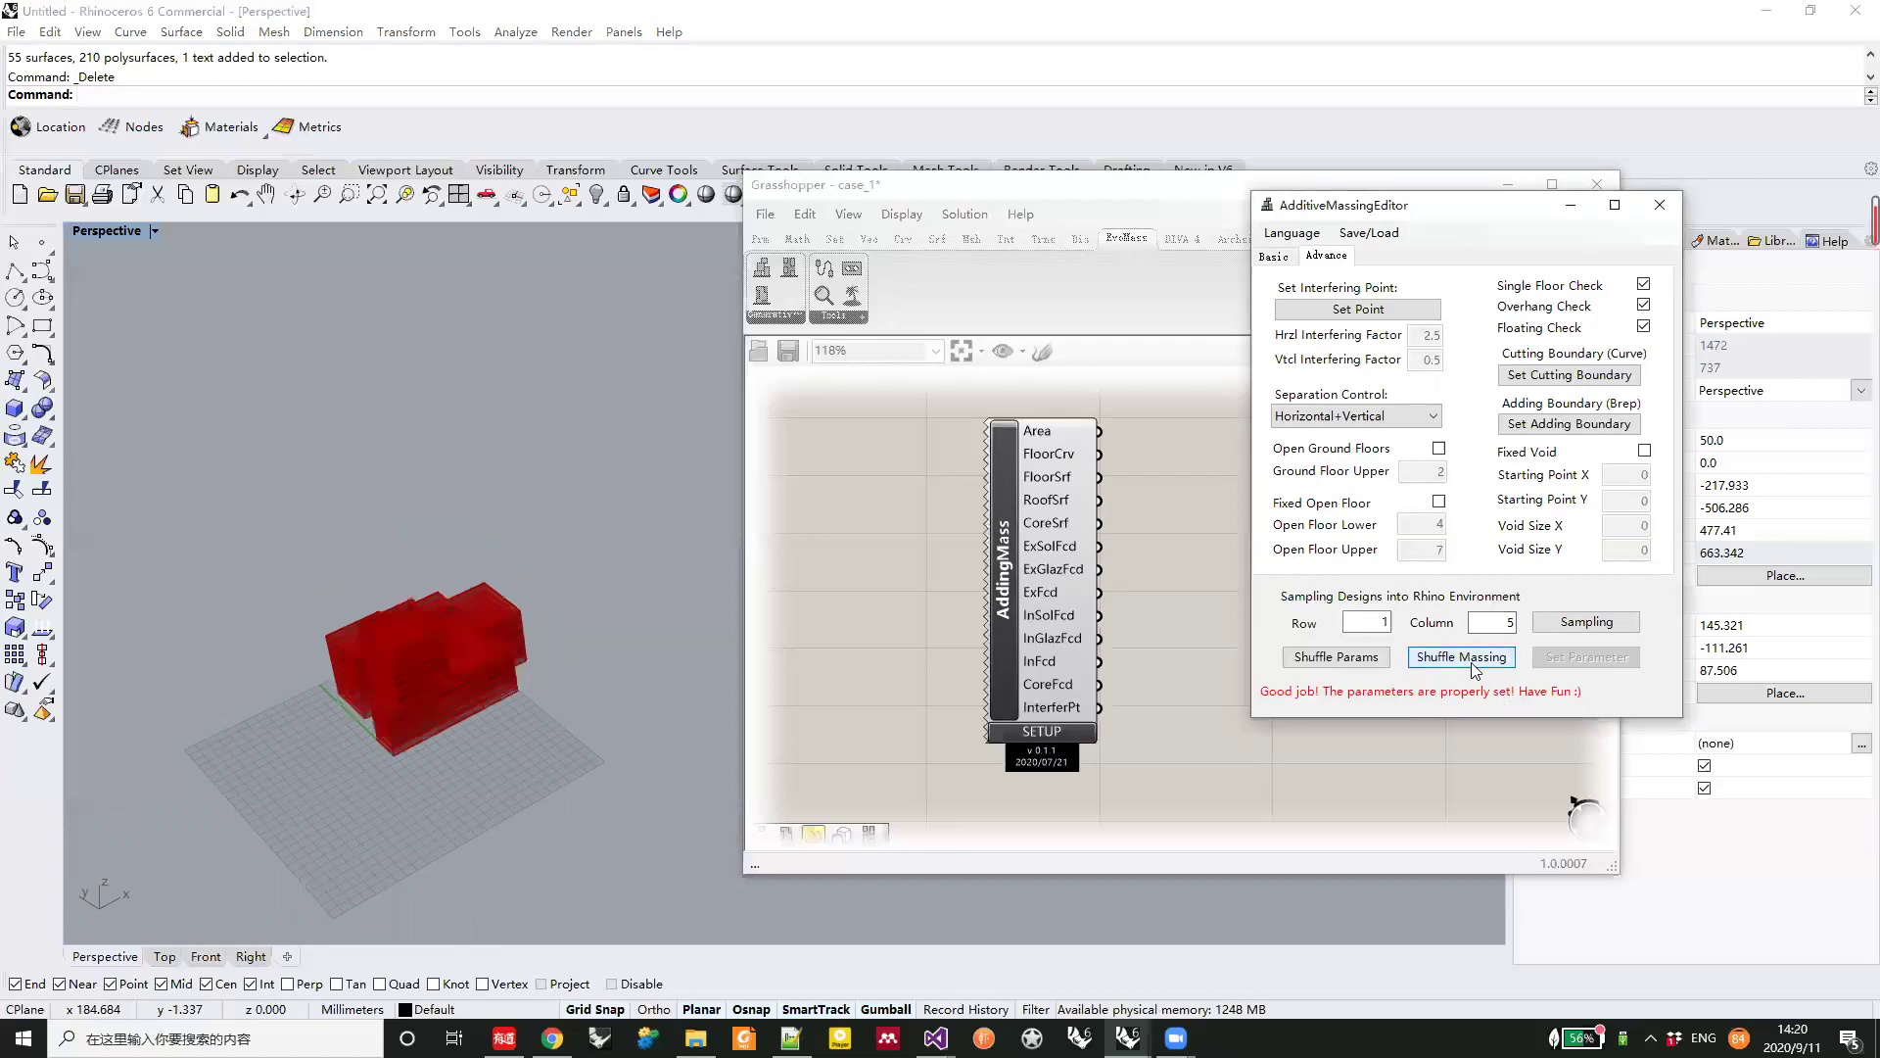
pyautogui.moveTo(468, 719); pyautogui.dragTo(505, 676, button='right')
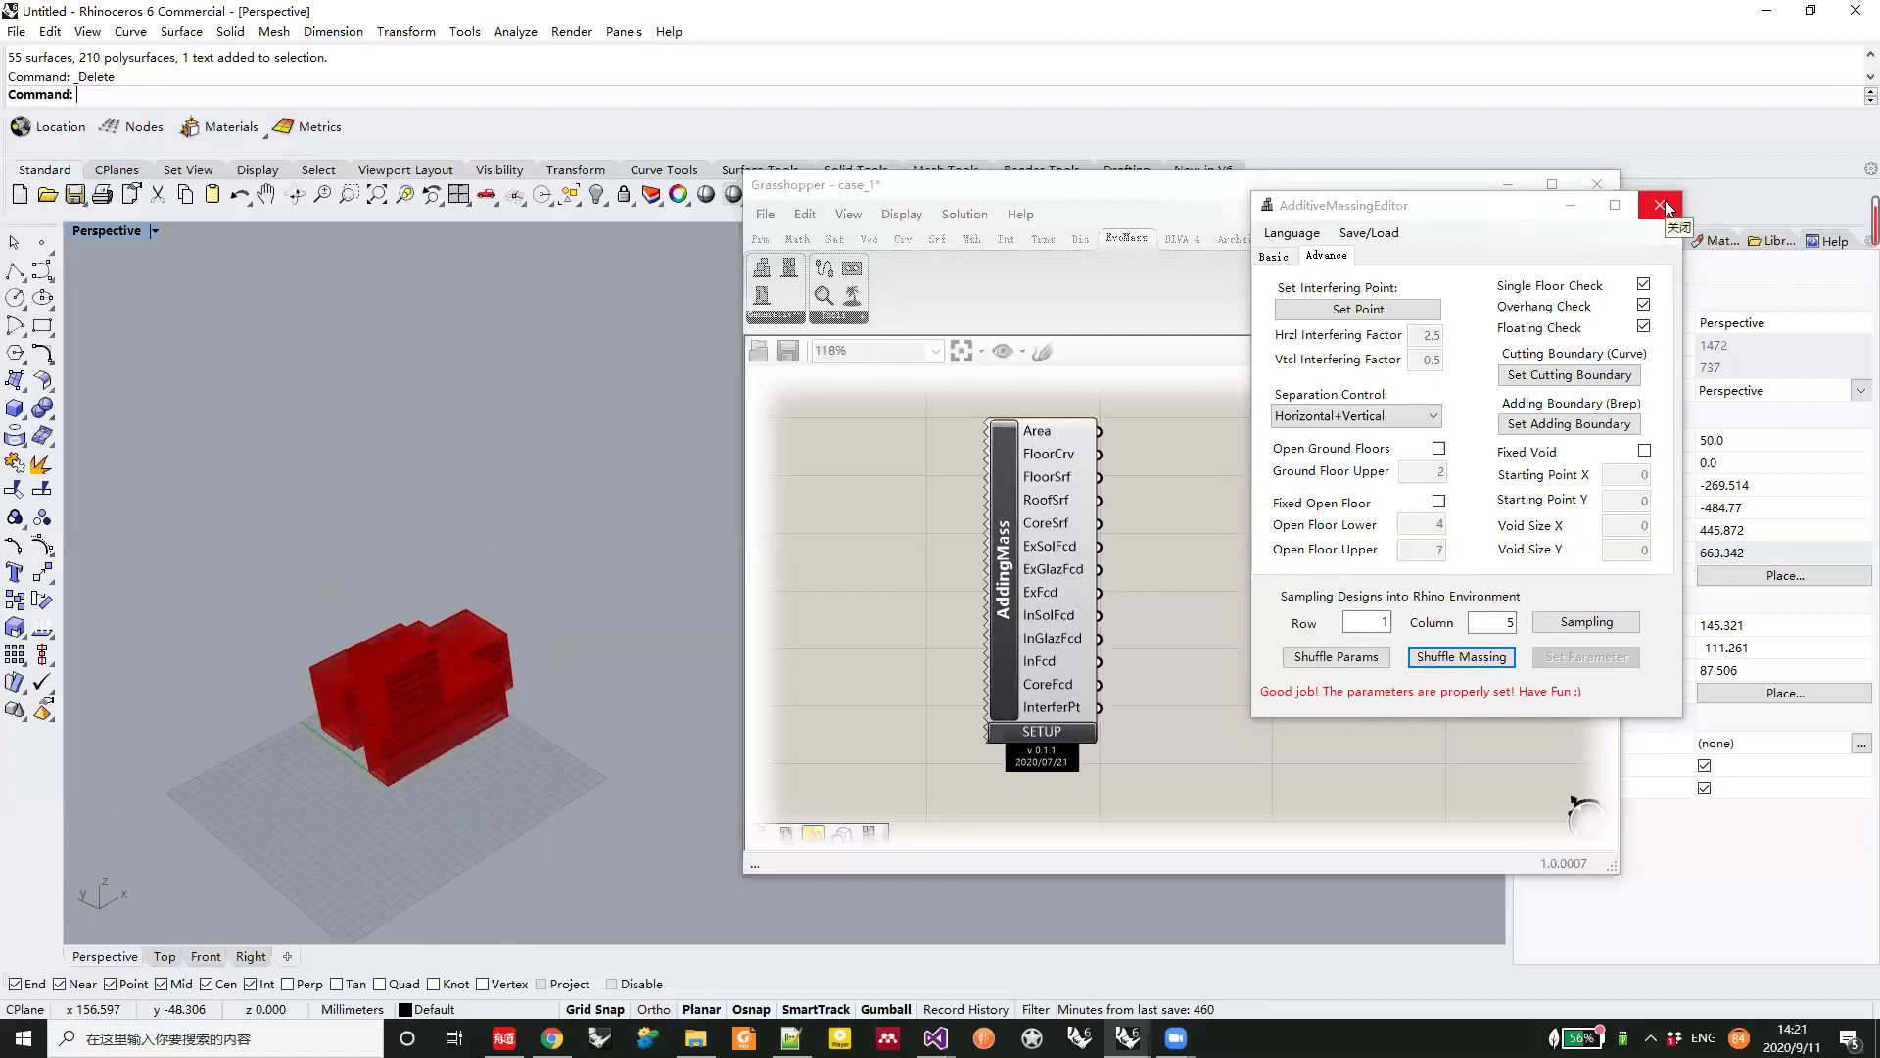
pyautogui.moveTo(444, 629)
pyautogui.mouseDown(button='right')
pyautogui.moveTo(438, 722)
pyautogui.moveTo(442, 626)
pyautogui.mouseUp(button='right')
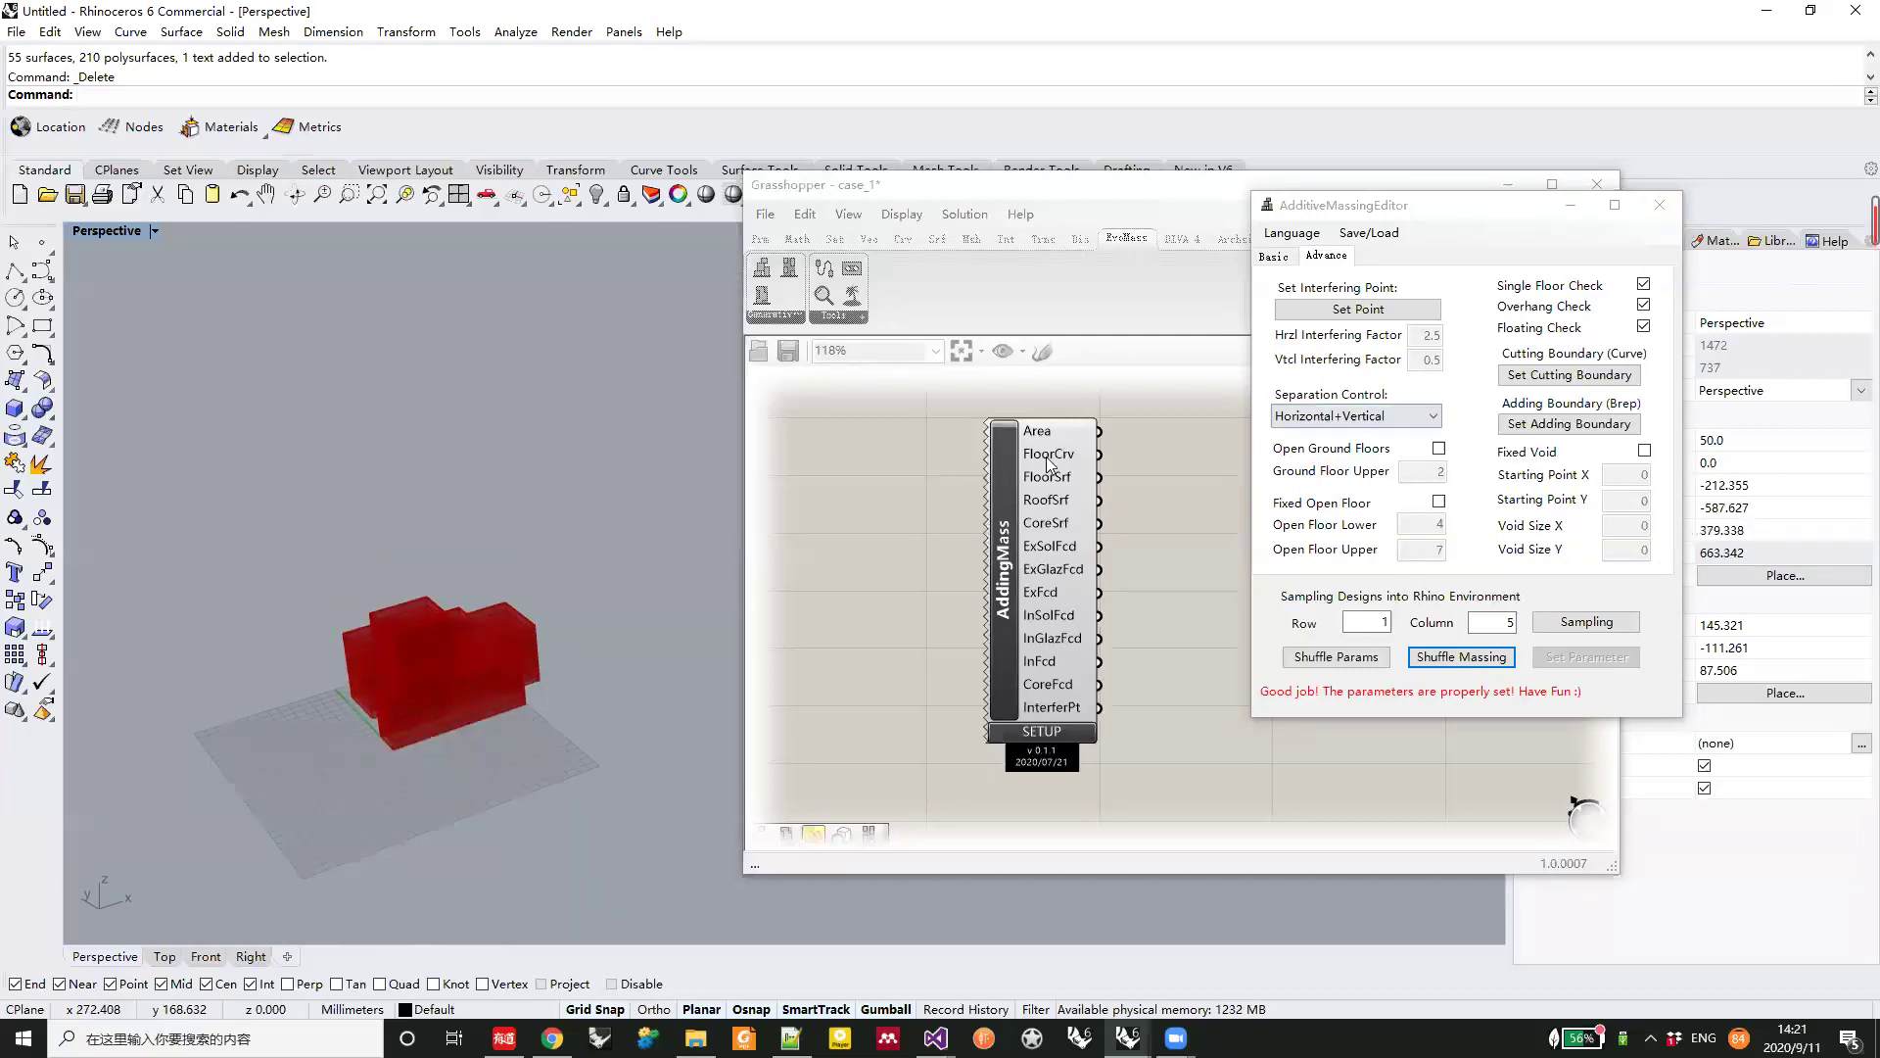
# Close the additive massing editor and delete its AddingMass component from the canvas
pyautogui.click(1662, 206)
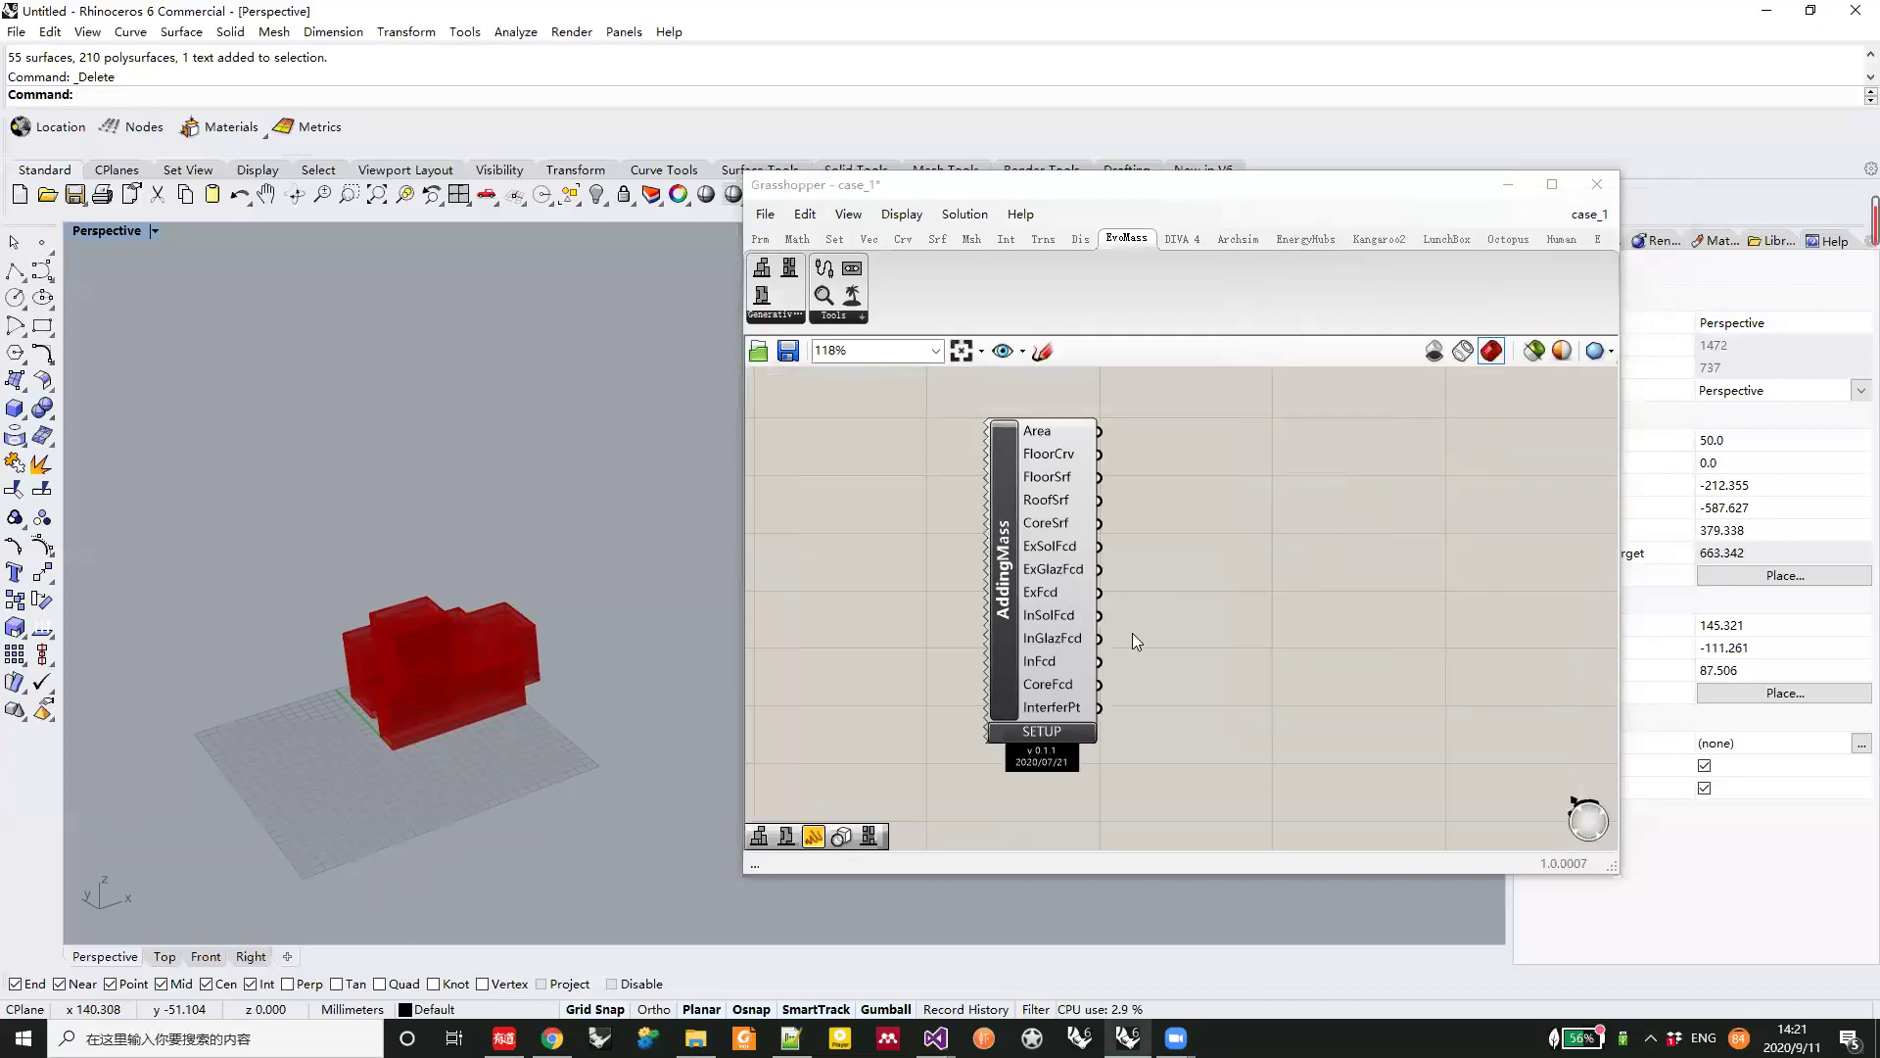
pyautogui.scroll(-2, 1026, 612)
pyautogui.click(1040, 599)
pyautogui.press('Delete')
# Enable the AddingMass component in the existing radiation definition and turn on its preview
pyautogui.scroll(-4, 1038, 636)
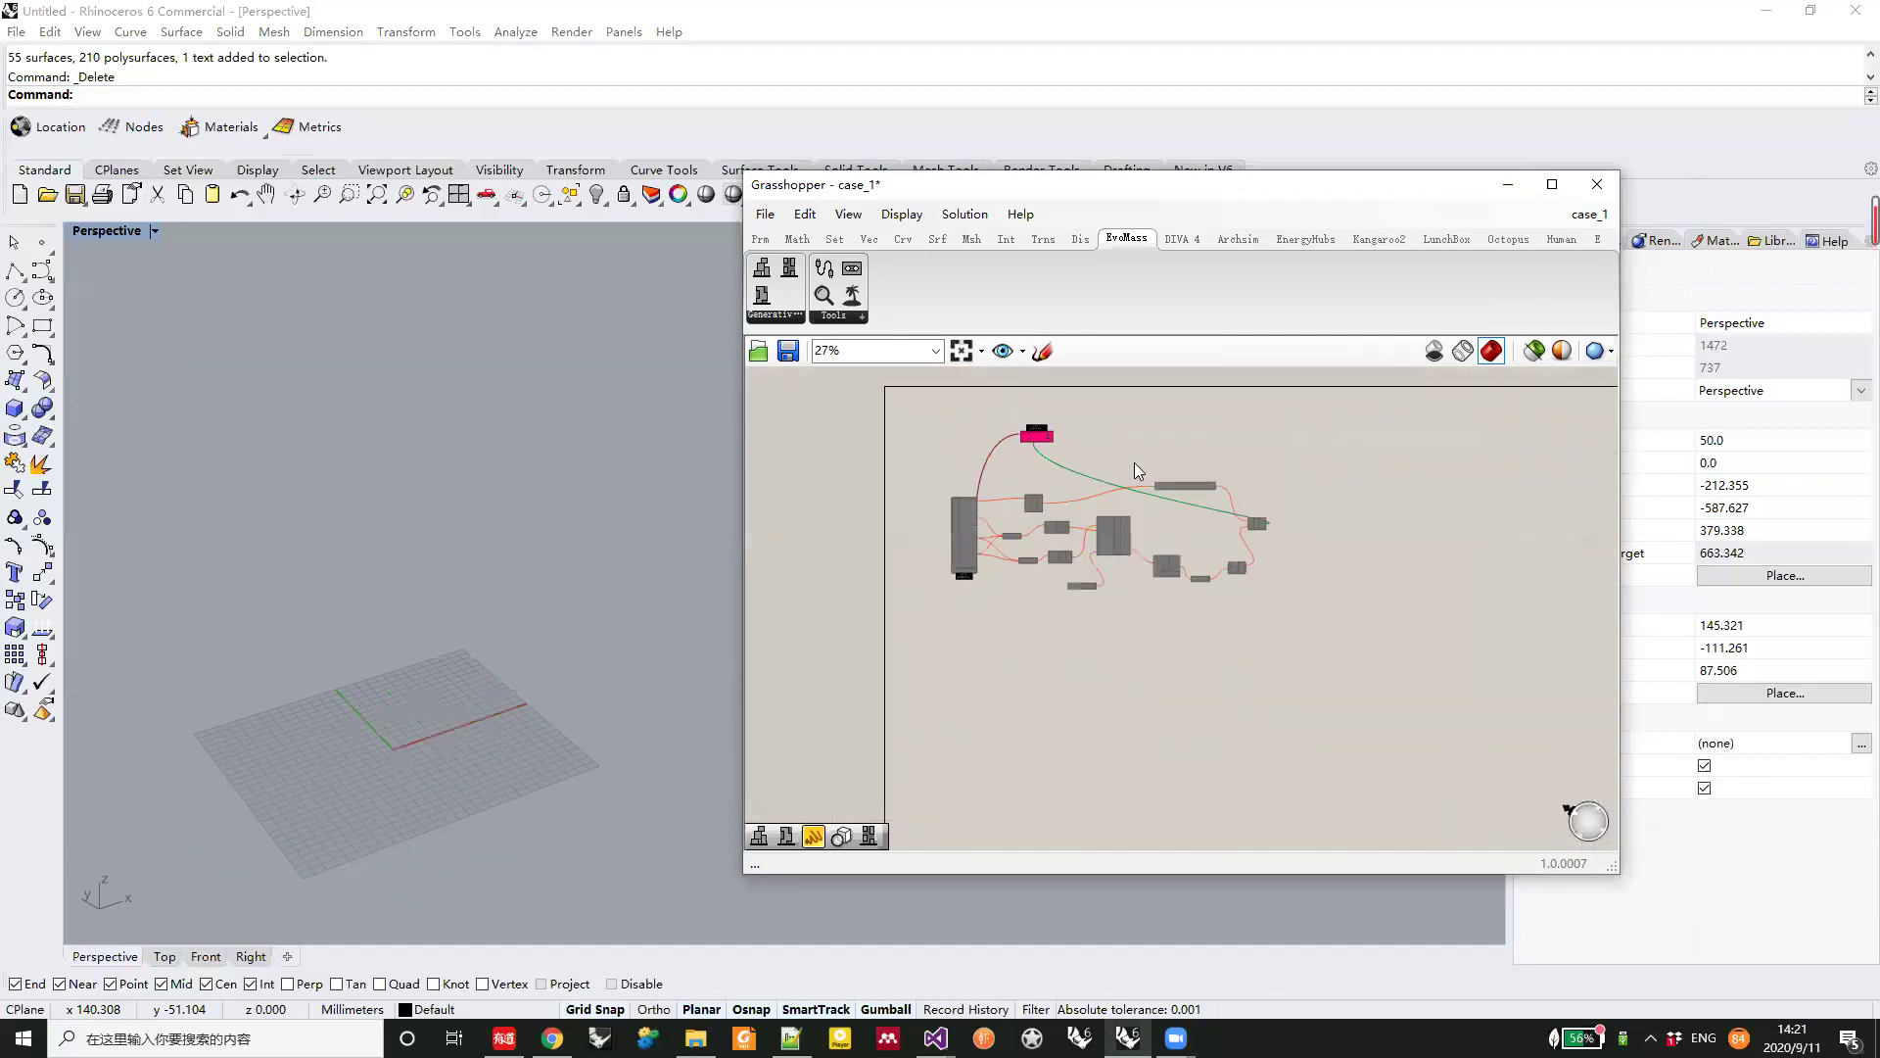
pyautogui.scroll(3, 927, 546)
pyautogui.moveTo(1013, 601)
pyautogui.mouseDown(button='right')
pyautogui.moveTo(989, 526)
pyautogui.moveTo(1013, 576)
pyautogui.mouseUp(button='right')
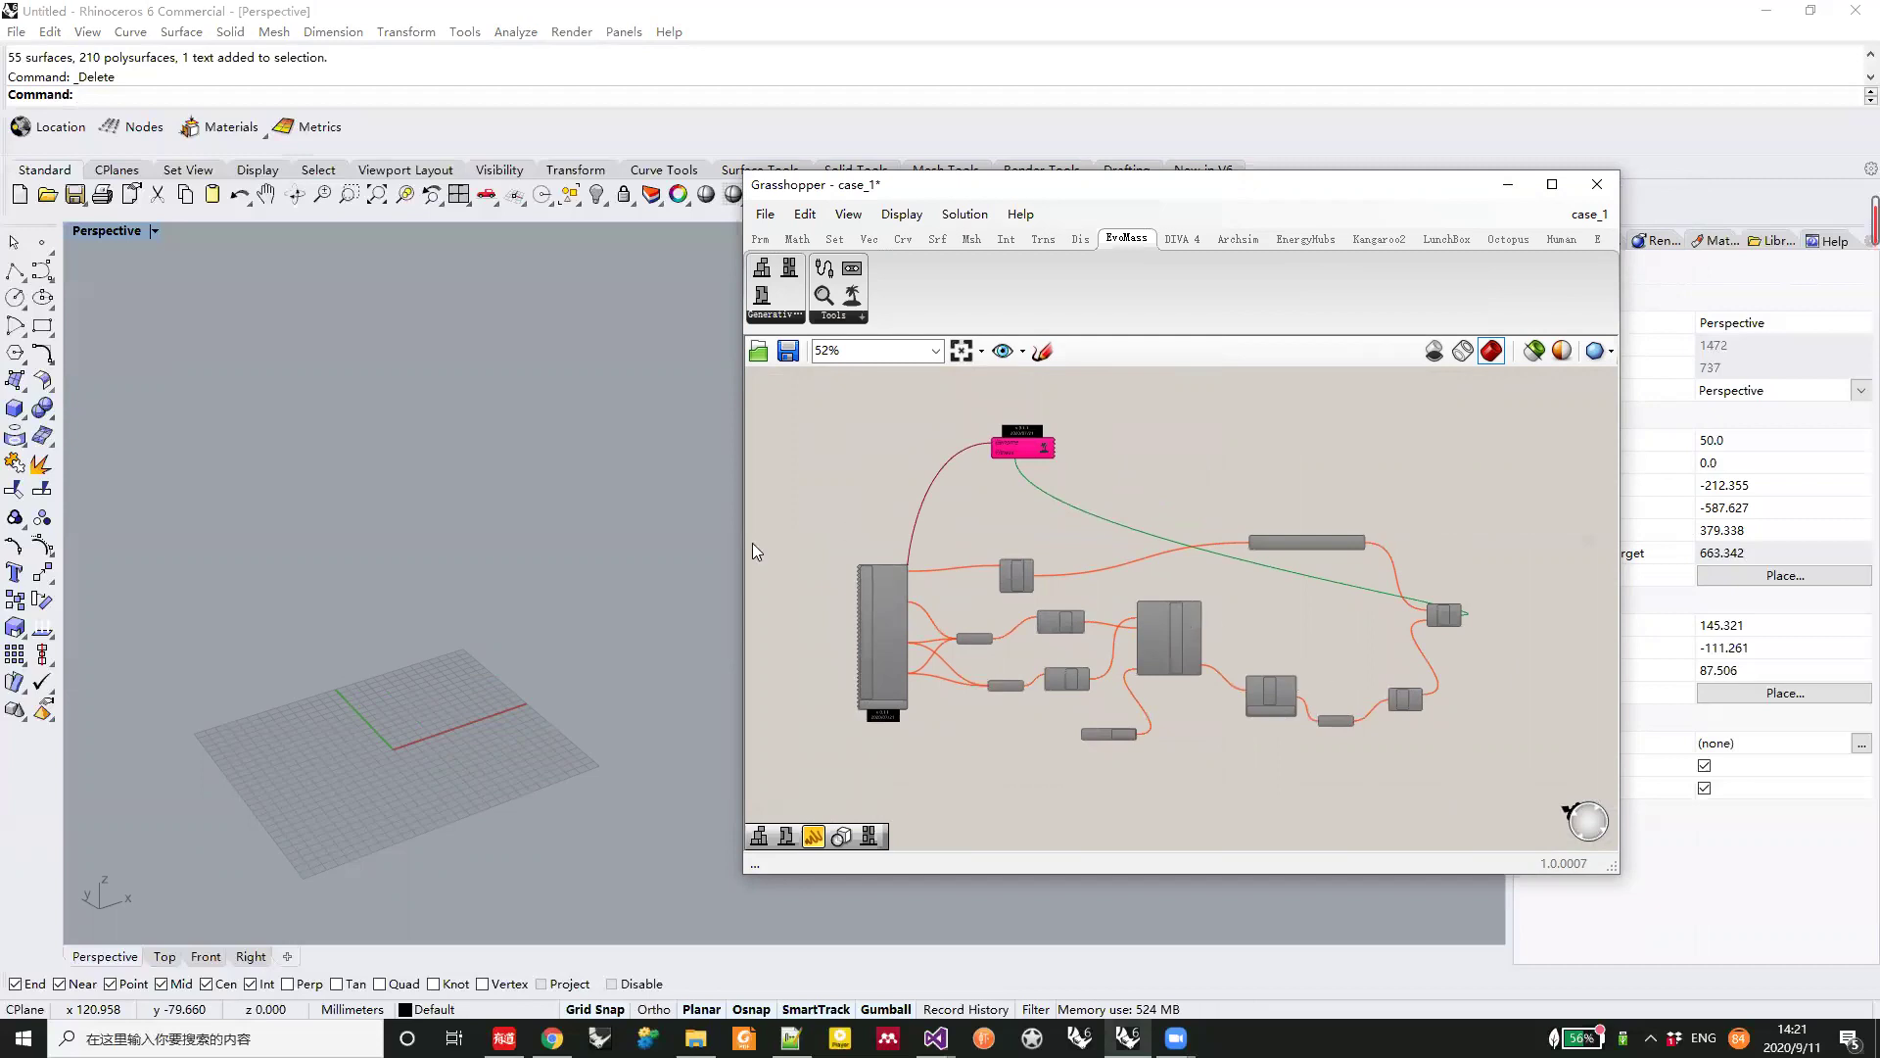
pyautogui.scroll(4, 887, 566)
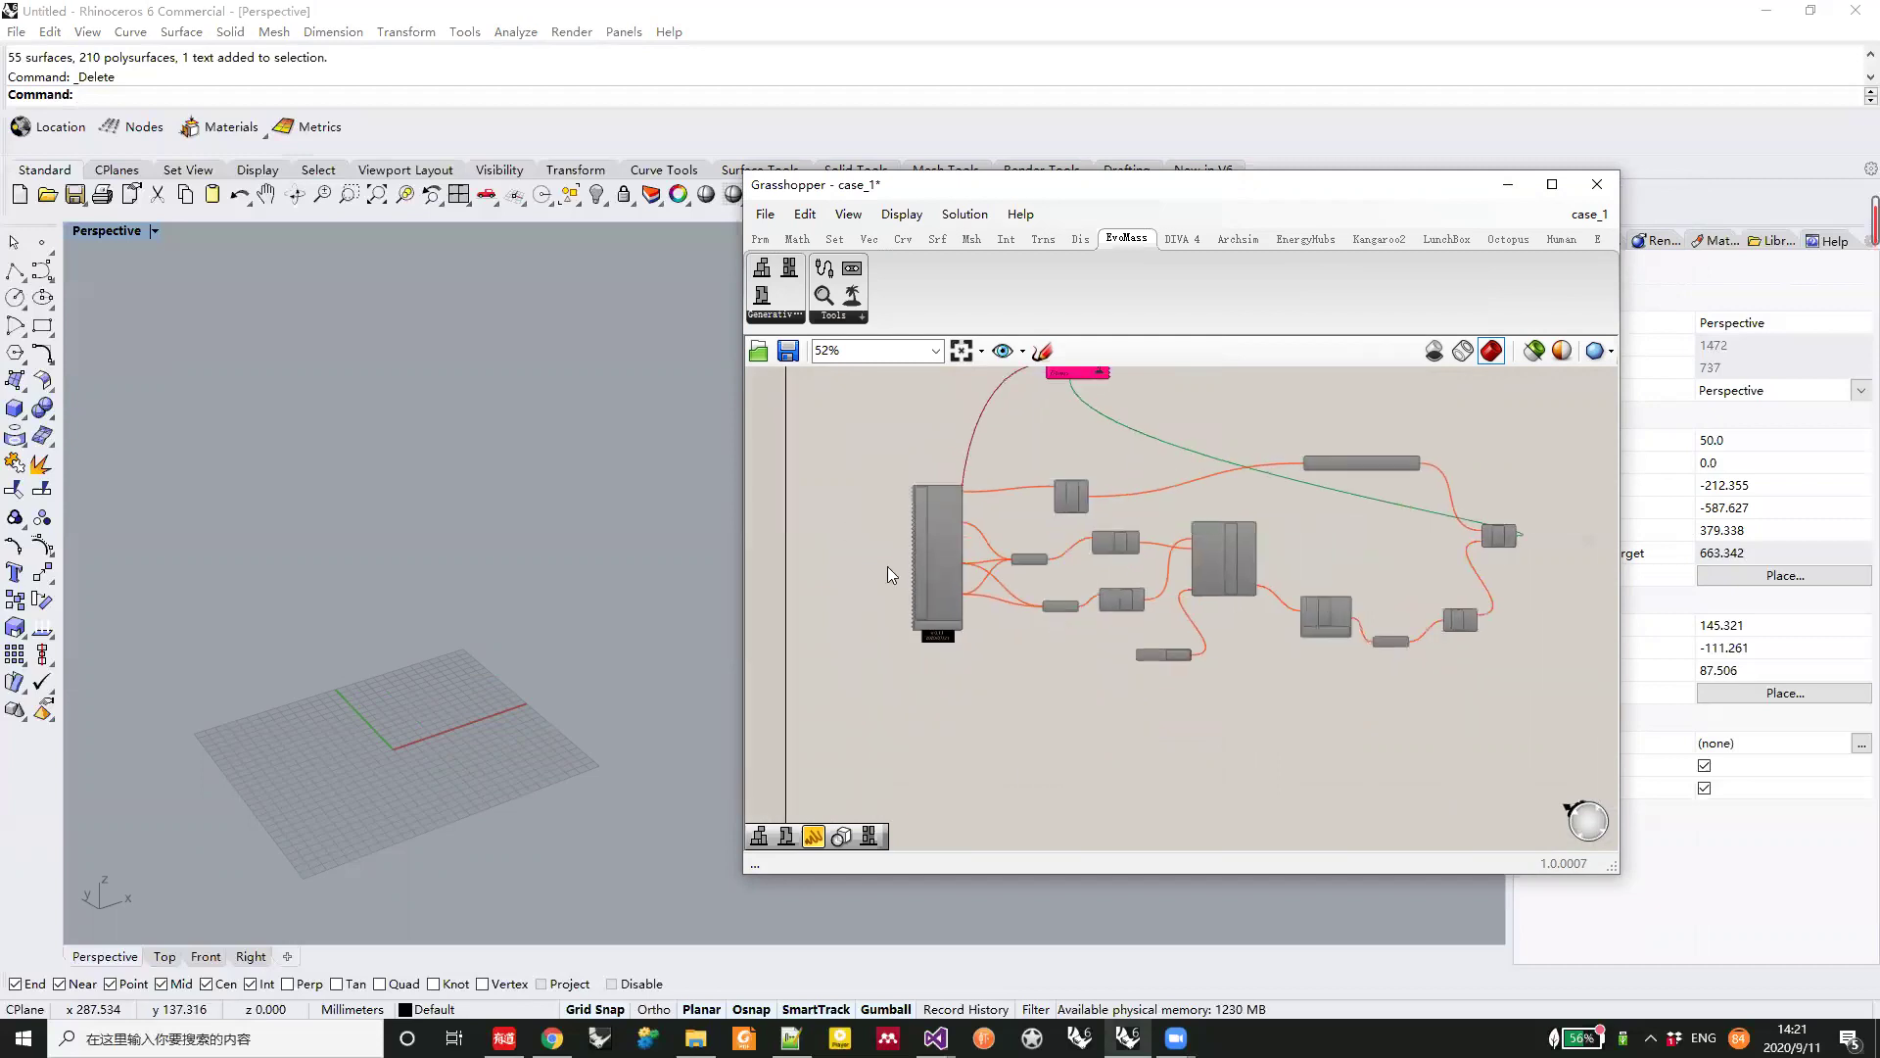
pyautogui.rightClick(963, 534)
pyautogui.click(1036, 591)
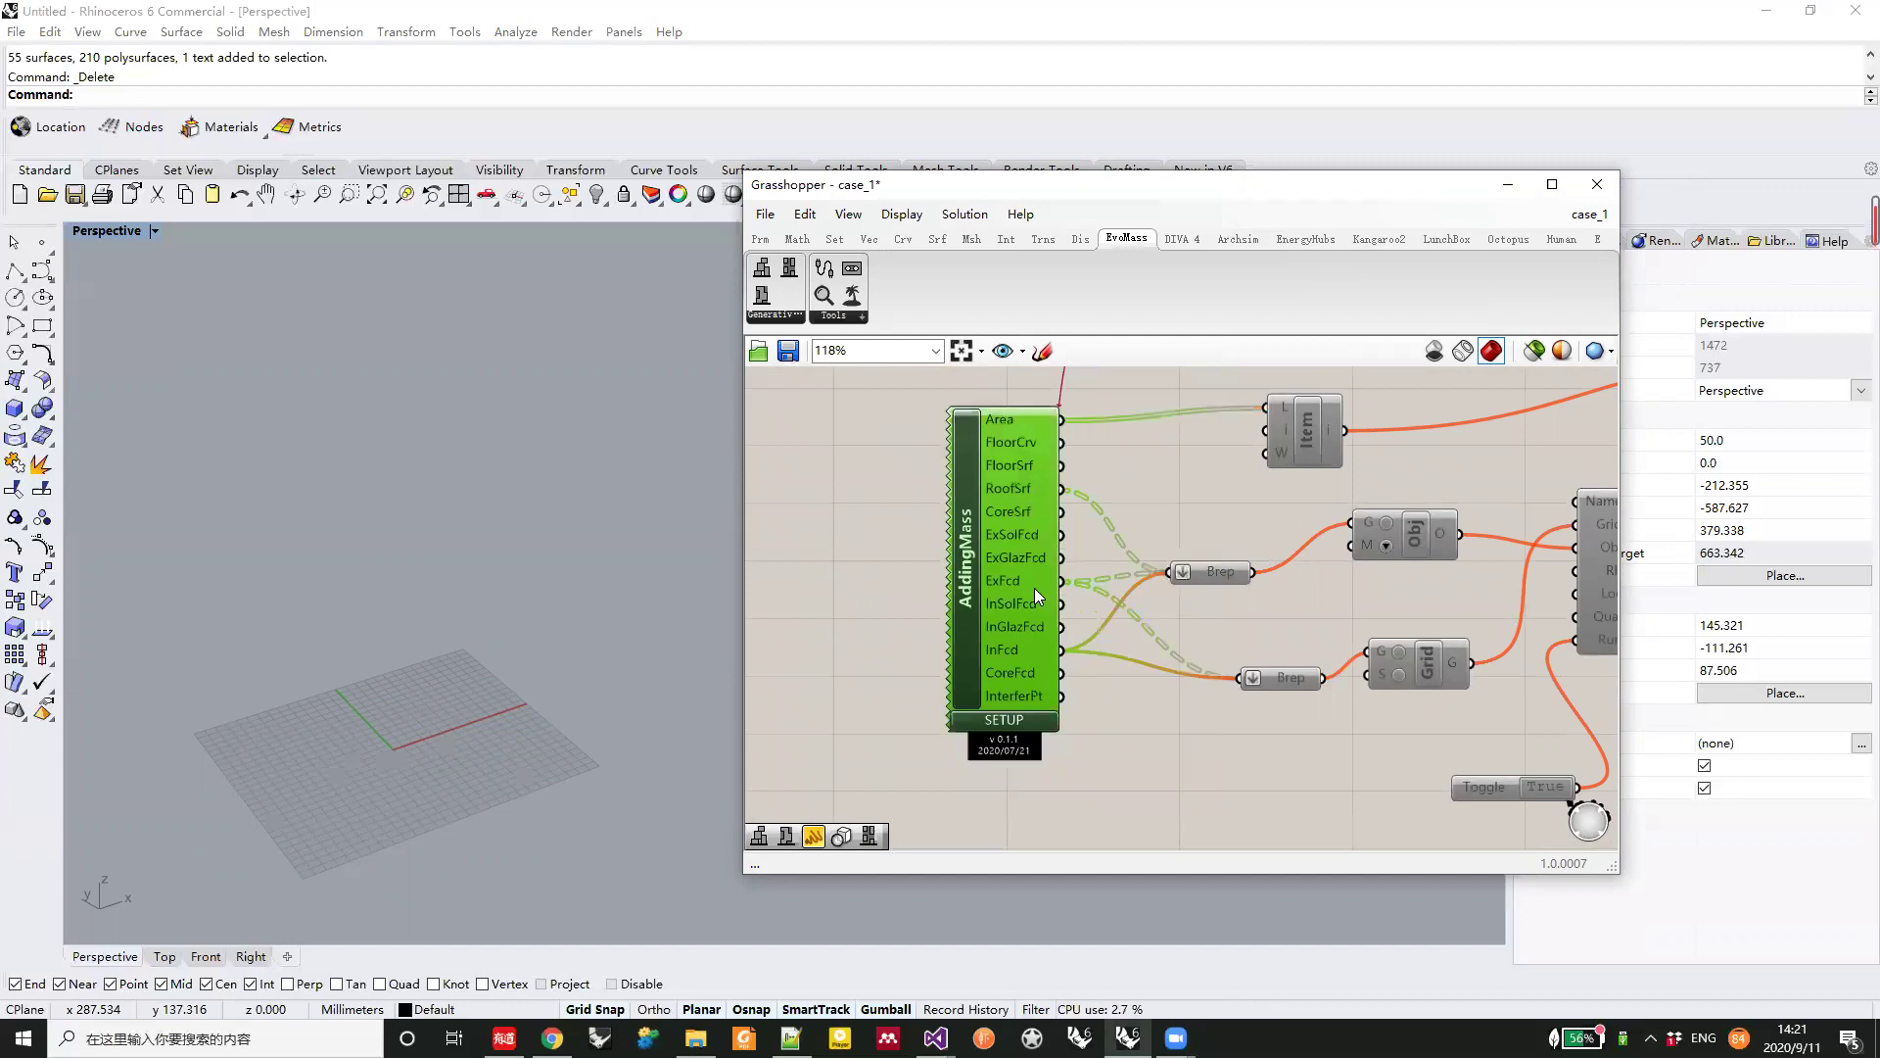
pyautogui.rightClick(966, 556)
pyautogui.click(1003, 588)
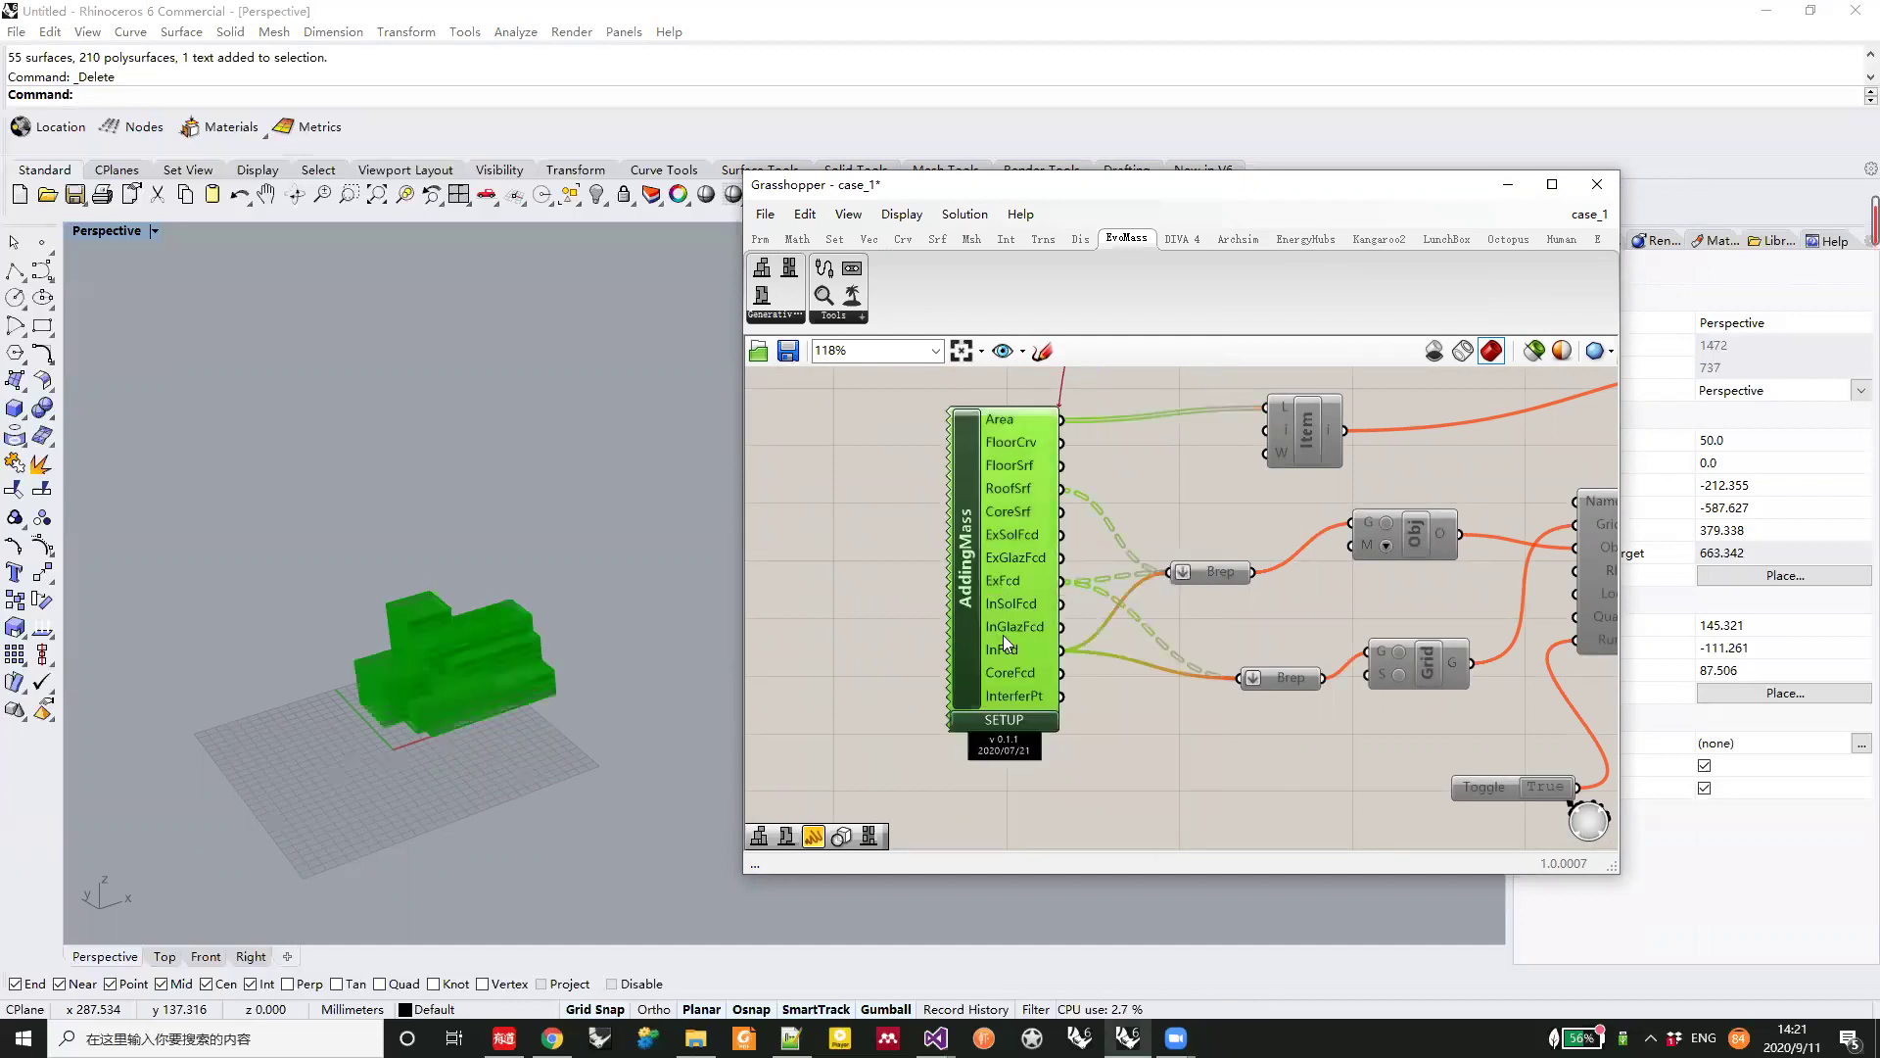
# Examine how the AddingMass roof and facade outputs feed the Brep parameters and the Obj, Grid and Rad Map components
pyautogui.moveTo(472, 623); pyautogui.dragTo(732, 628, button='right')
pyautogui.scroll(-3, 1038, 588)
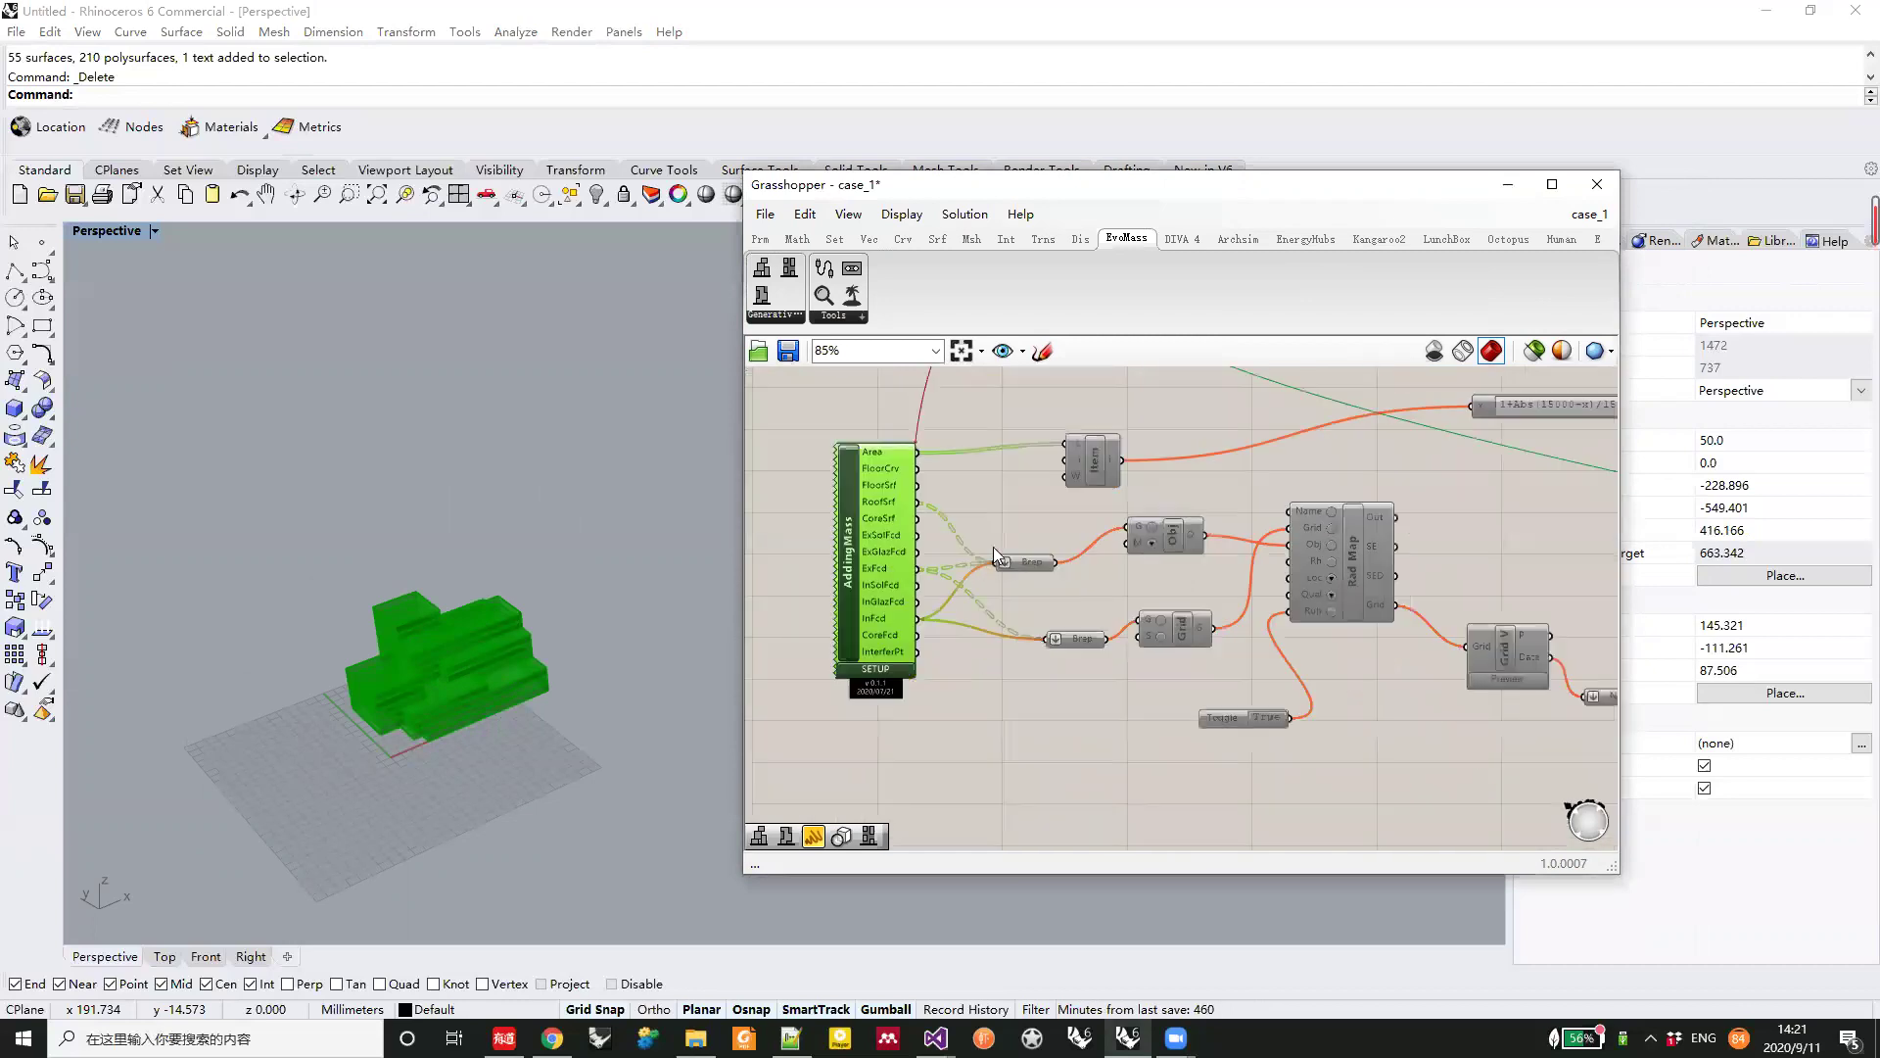
pyautogui.scroll(3, 931, 524)
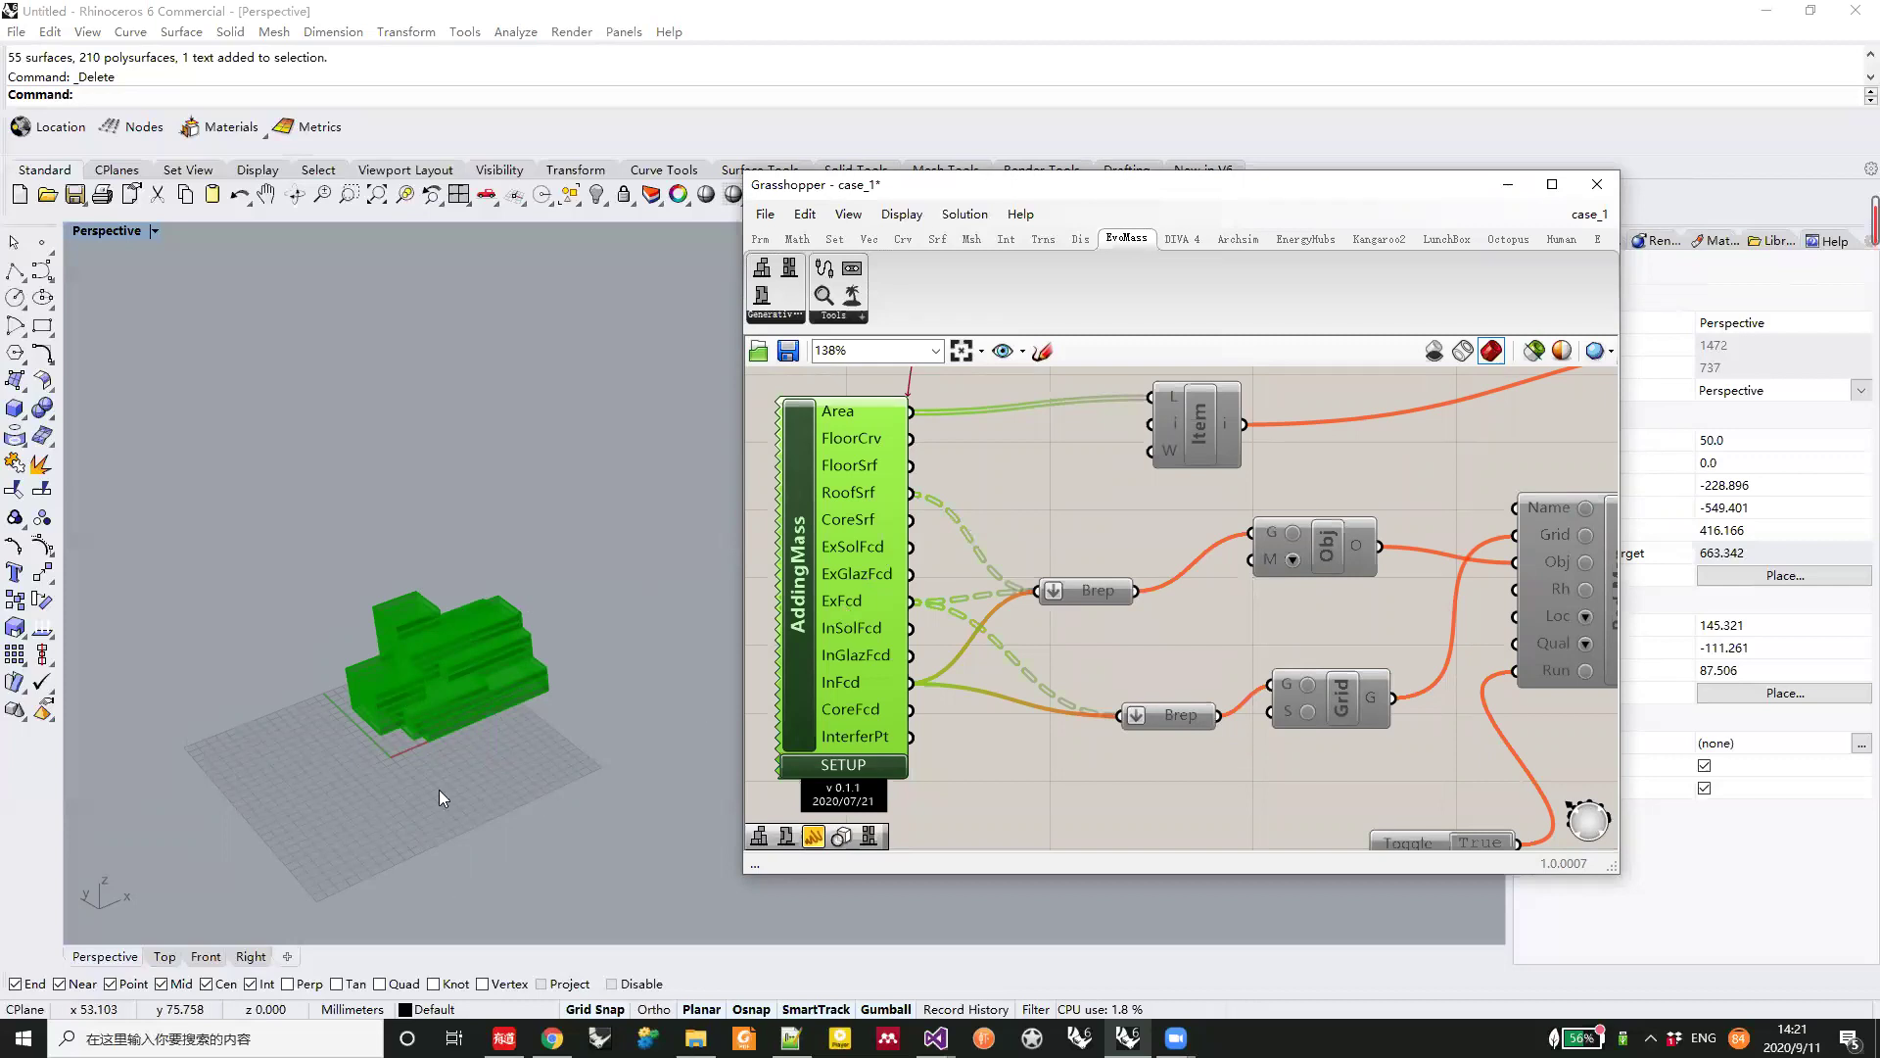
pyautogui.scroll(-3, 805, 485)
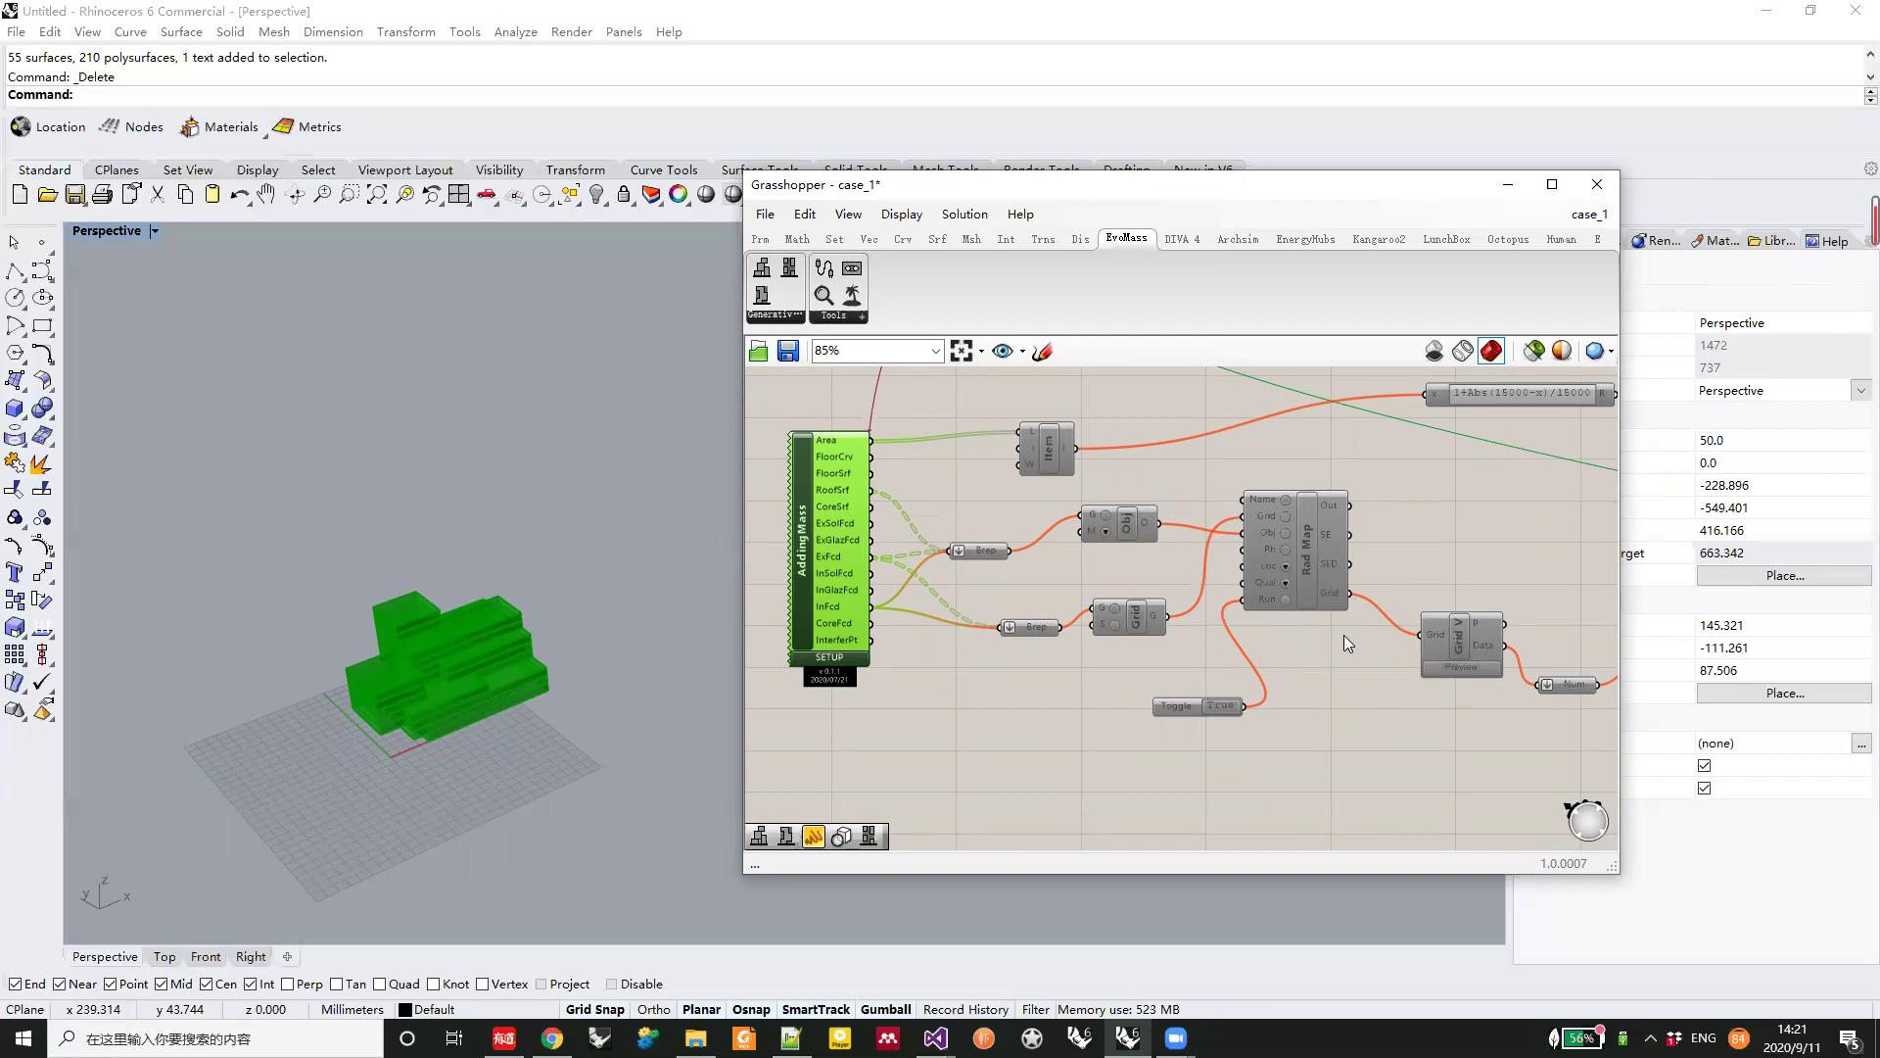
pyautogui.moveTo(1402, 621); pyautogui.dragTo(1360, 607, button='right')
pyautogui.moveTo(865, 578); pyautogui.dragTo(979, 589, button='right')
pyautogui.scroll(2, 894, 515)
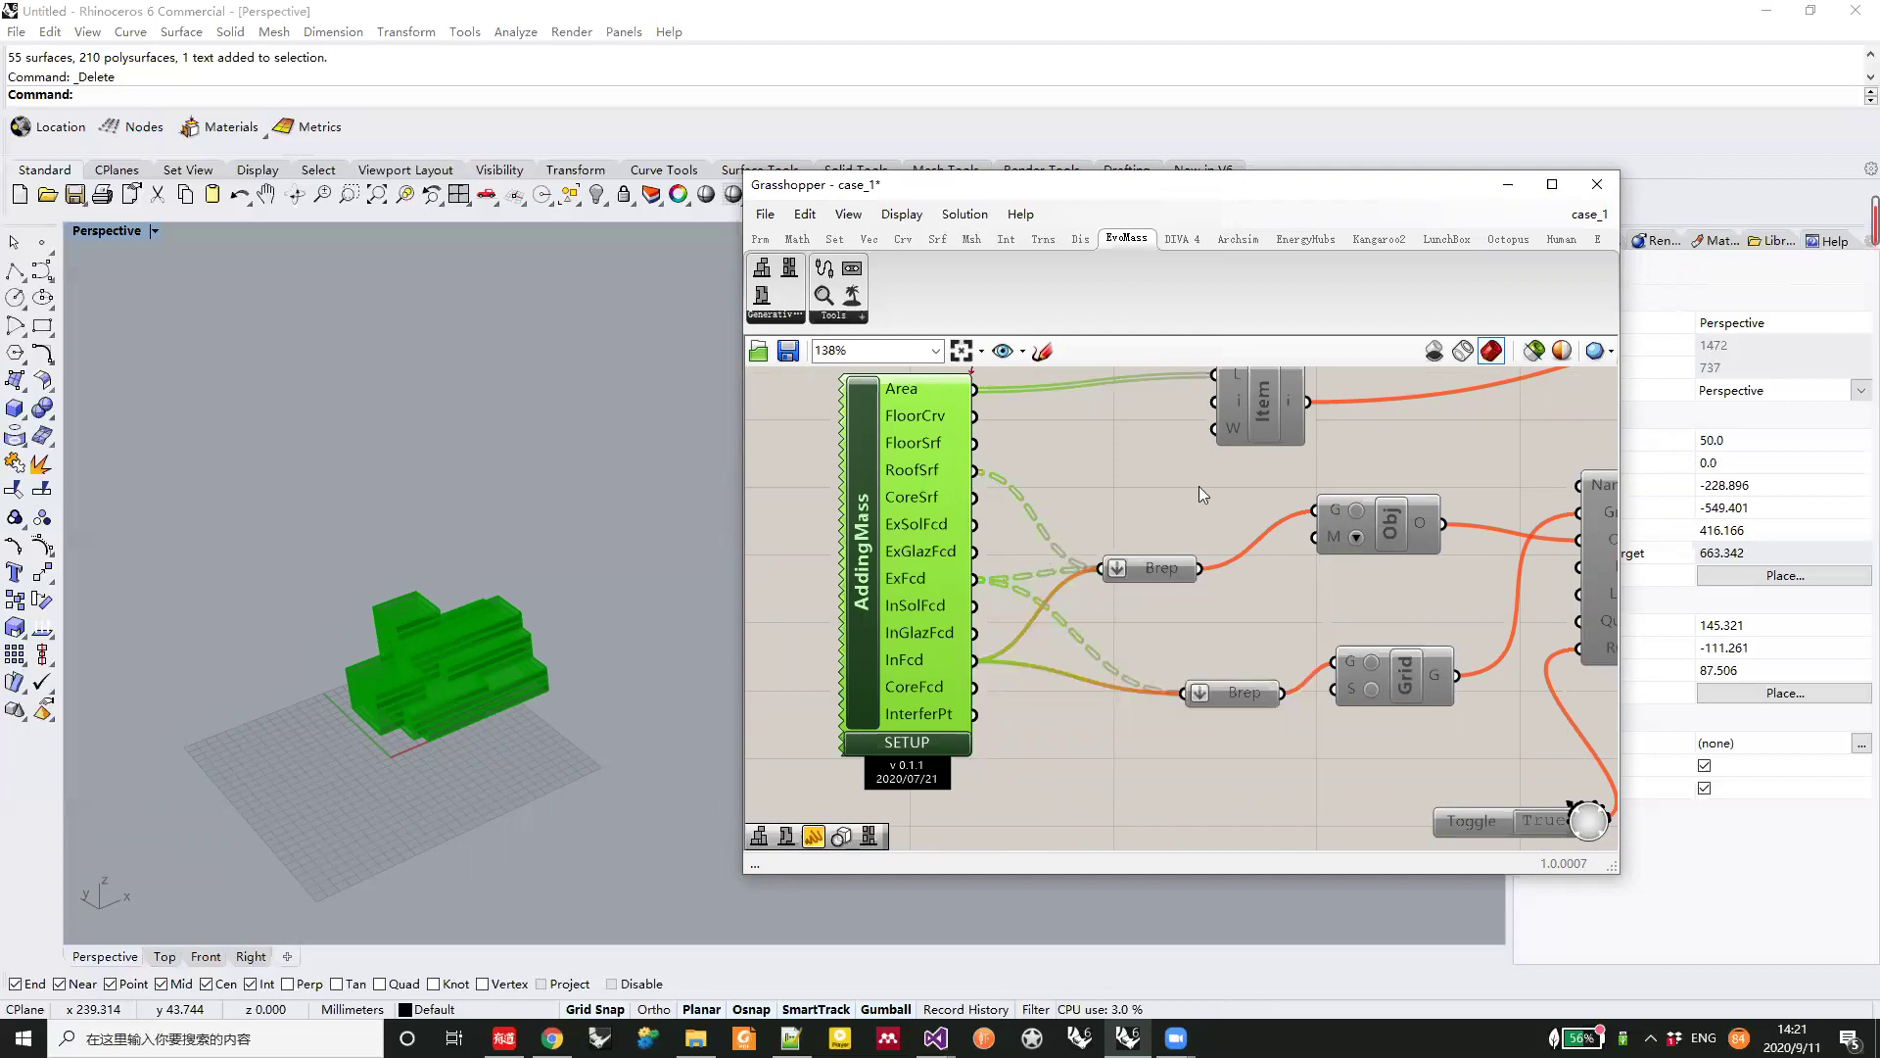
pyautogui.moveTo(1555, 579); pyautogui.dragTo(1447, 574, button='right')
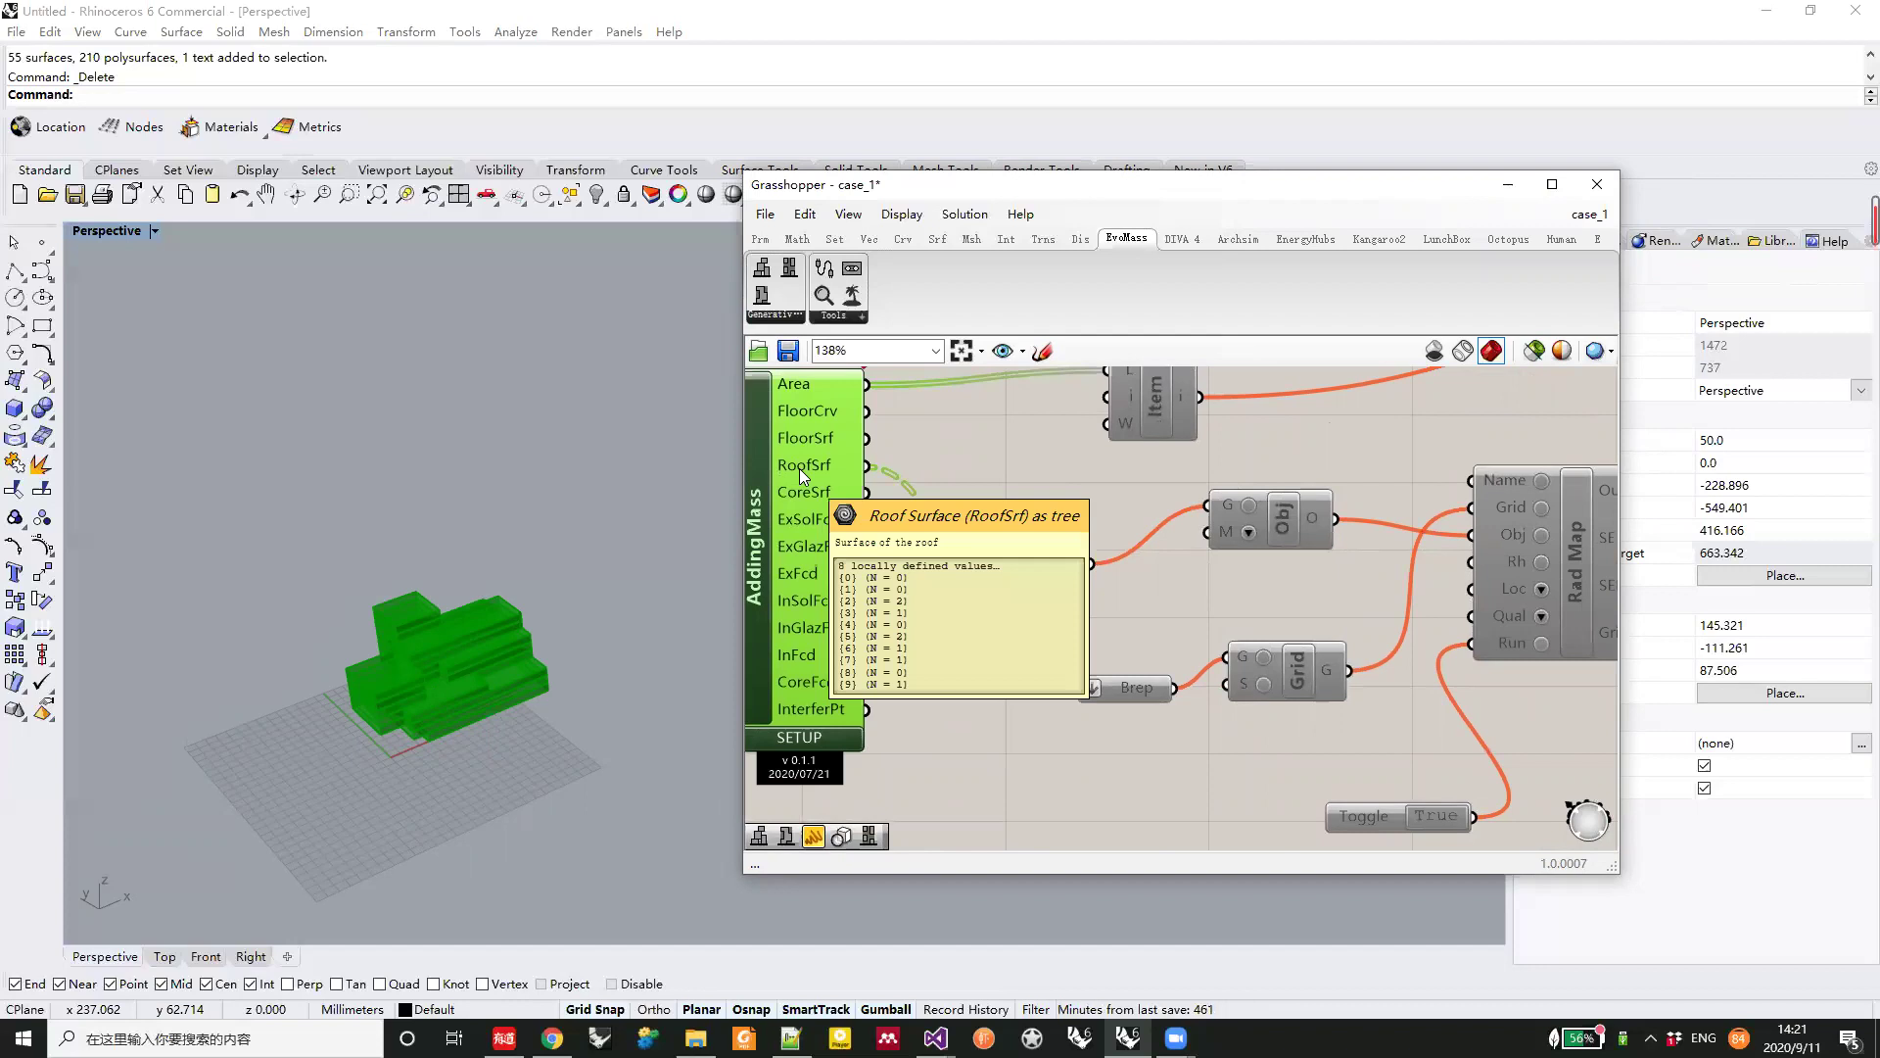
pyautogui.moveTo(1111, 823); pyautogui.dragTo(1180, 723, button='right')
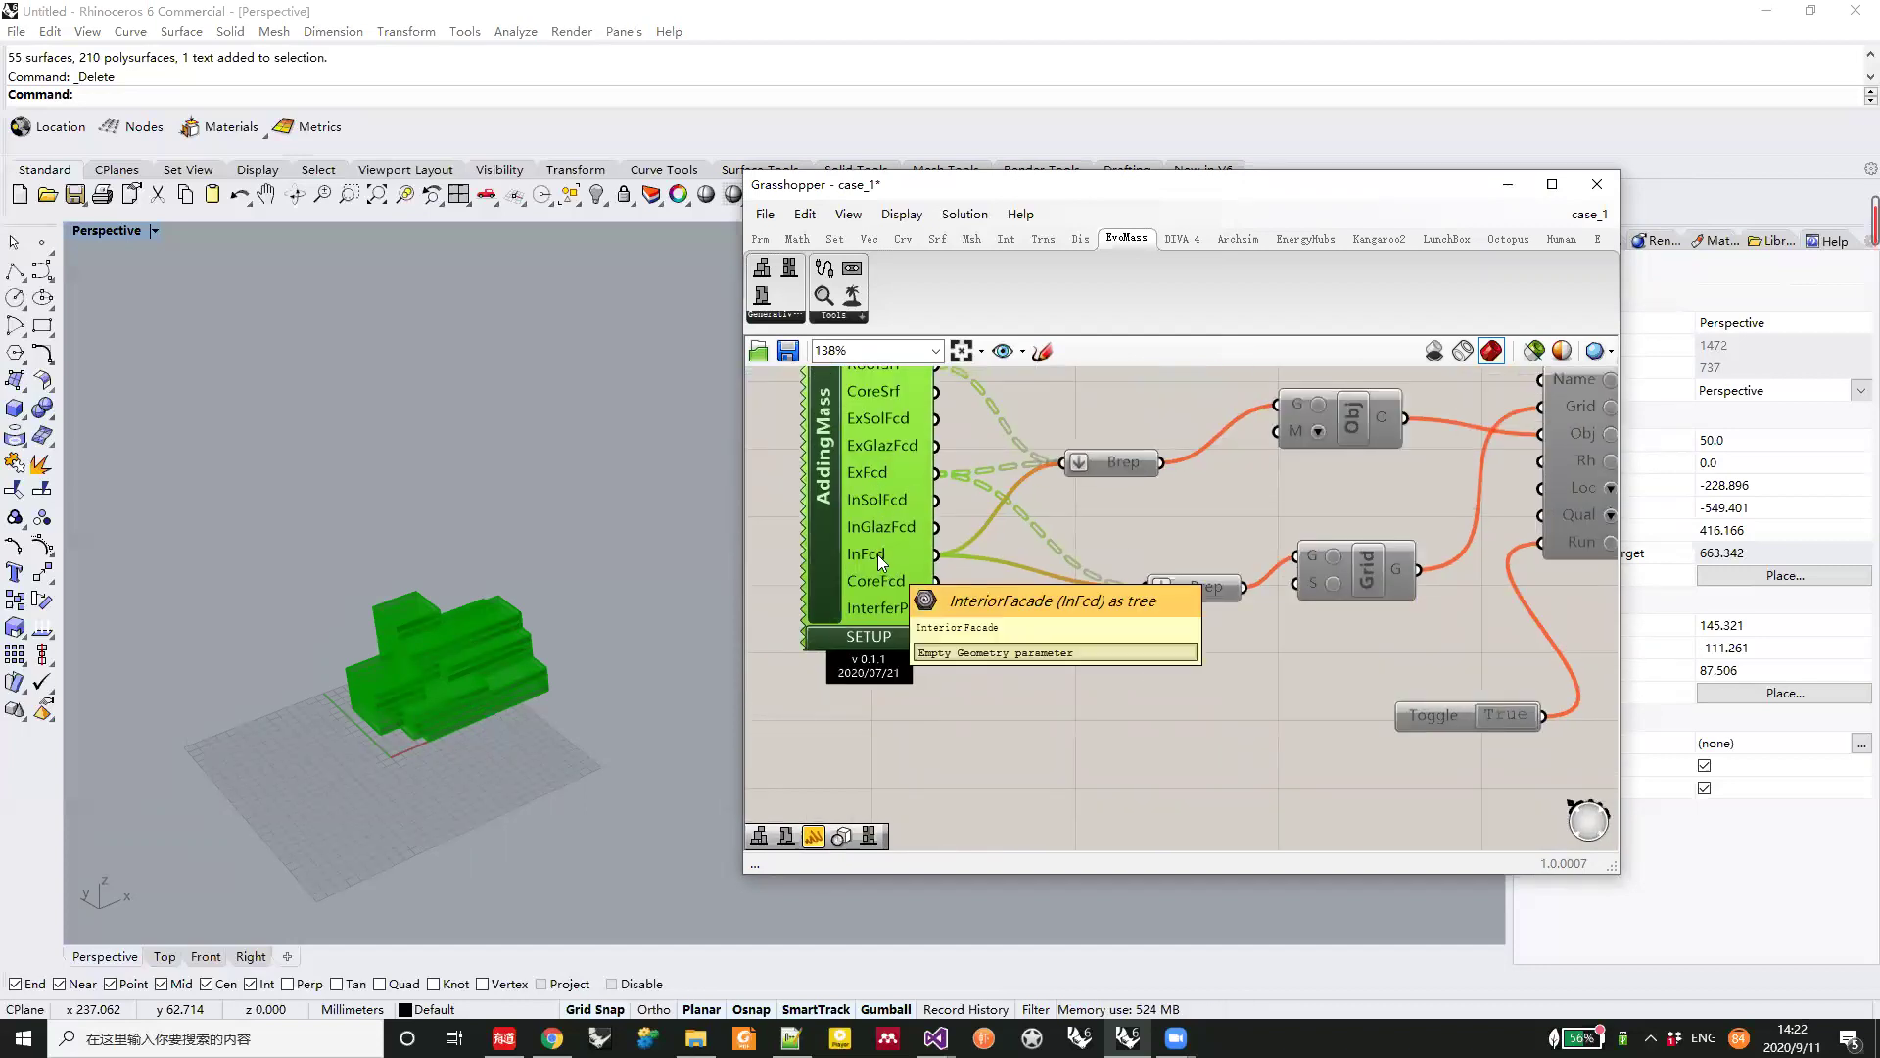
pyautogui.moveTo(529, 673); pyautogui.dragTo(580, 774, button='right')
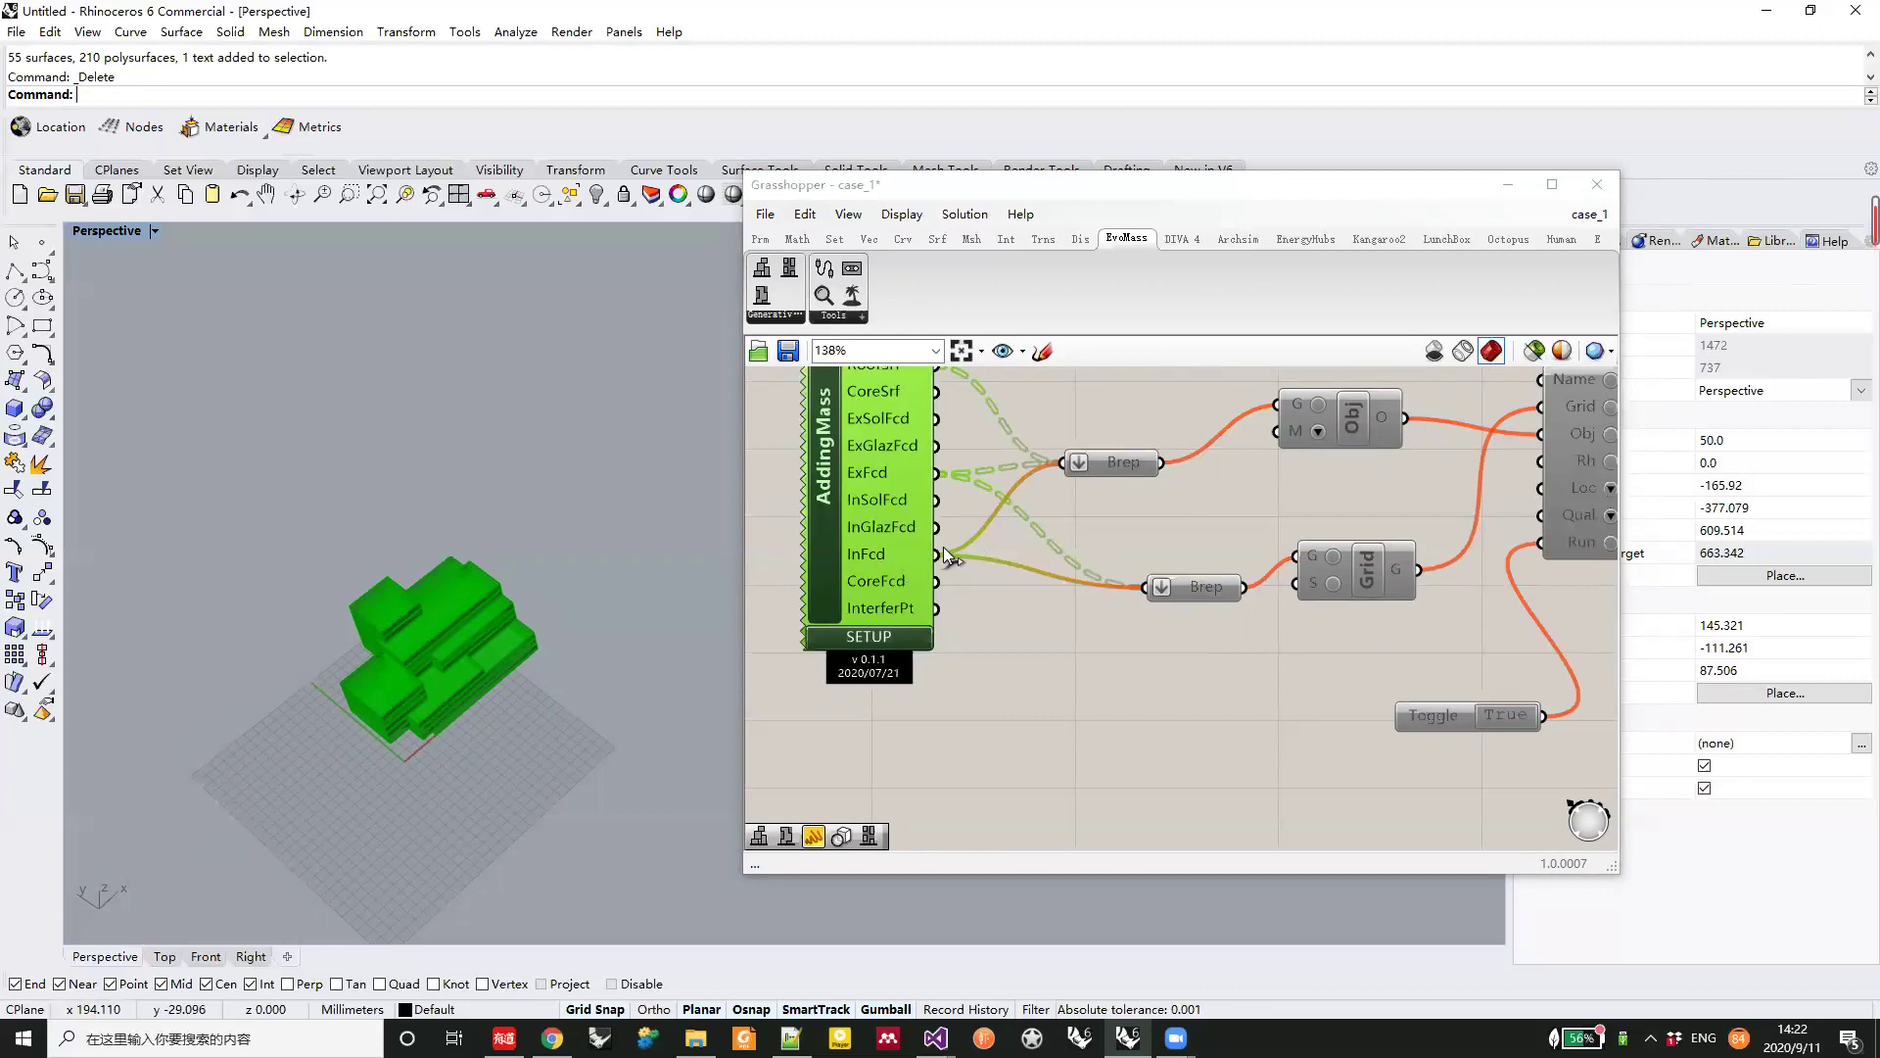
pyautogui.moveTo(894, 556)
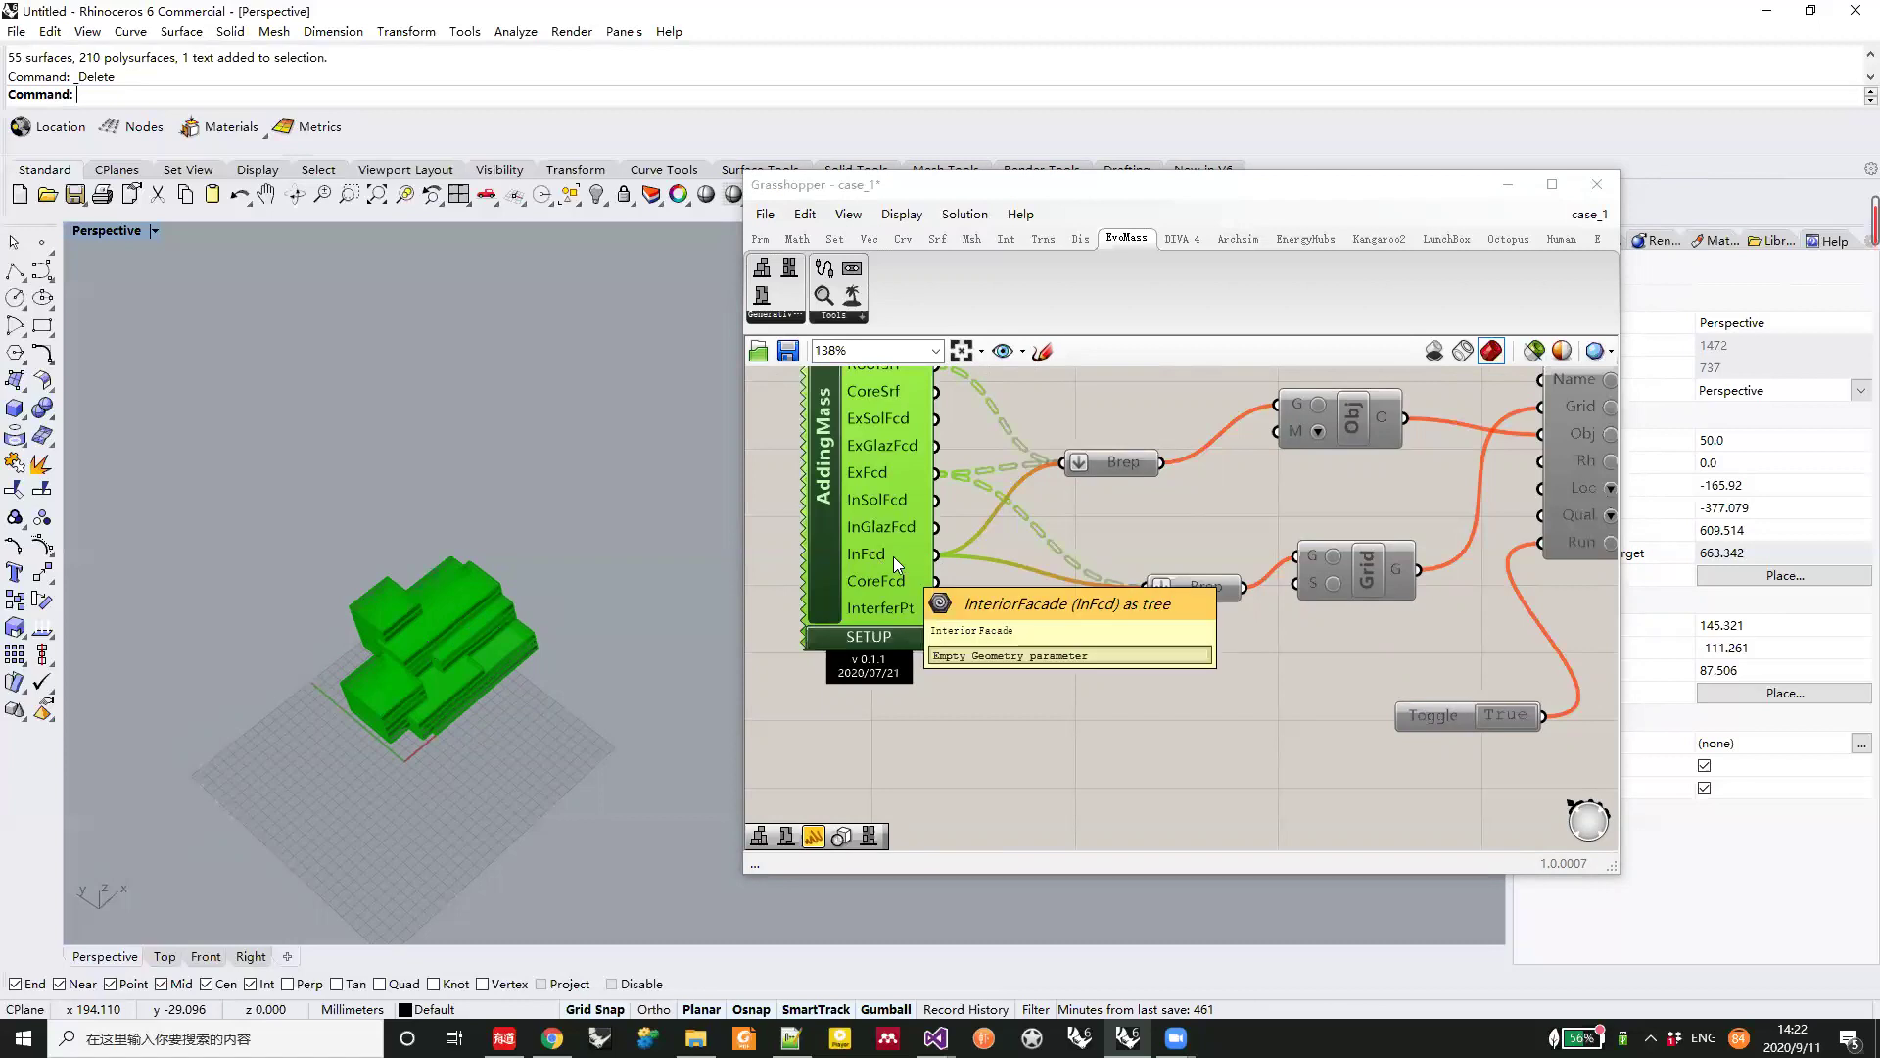
# Enable the Brep parameter feeding Obj and hide the AddingMass preview so only that Brep geometry is displayed
pyautogui.rightClick(1120, 465)
pyautogui.click(1159, 523)
pyautogui.rightClick(1117, 464)
pyautogui.rightClick(860, 495)
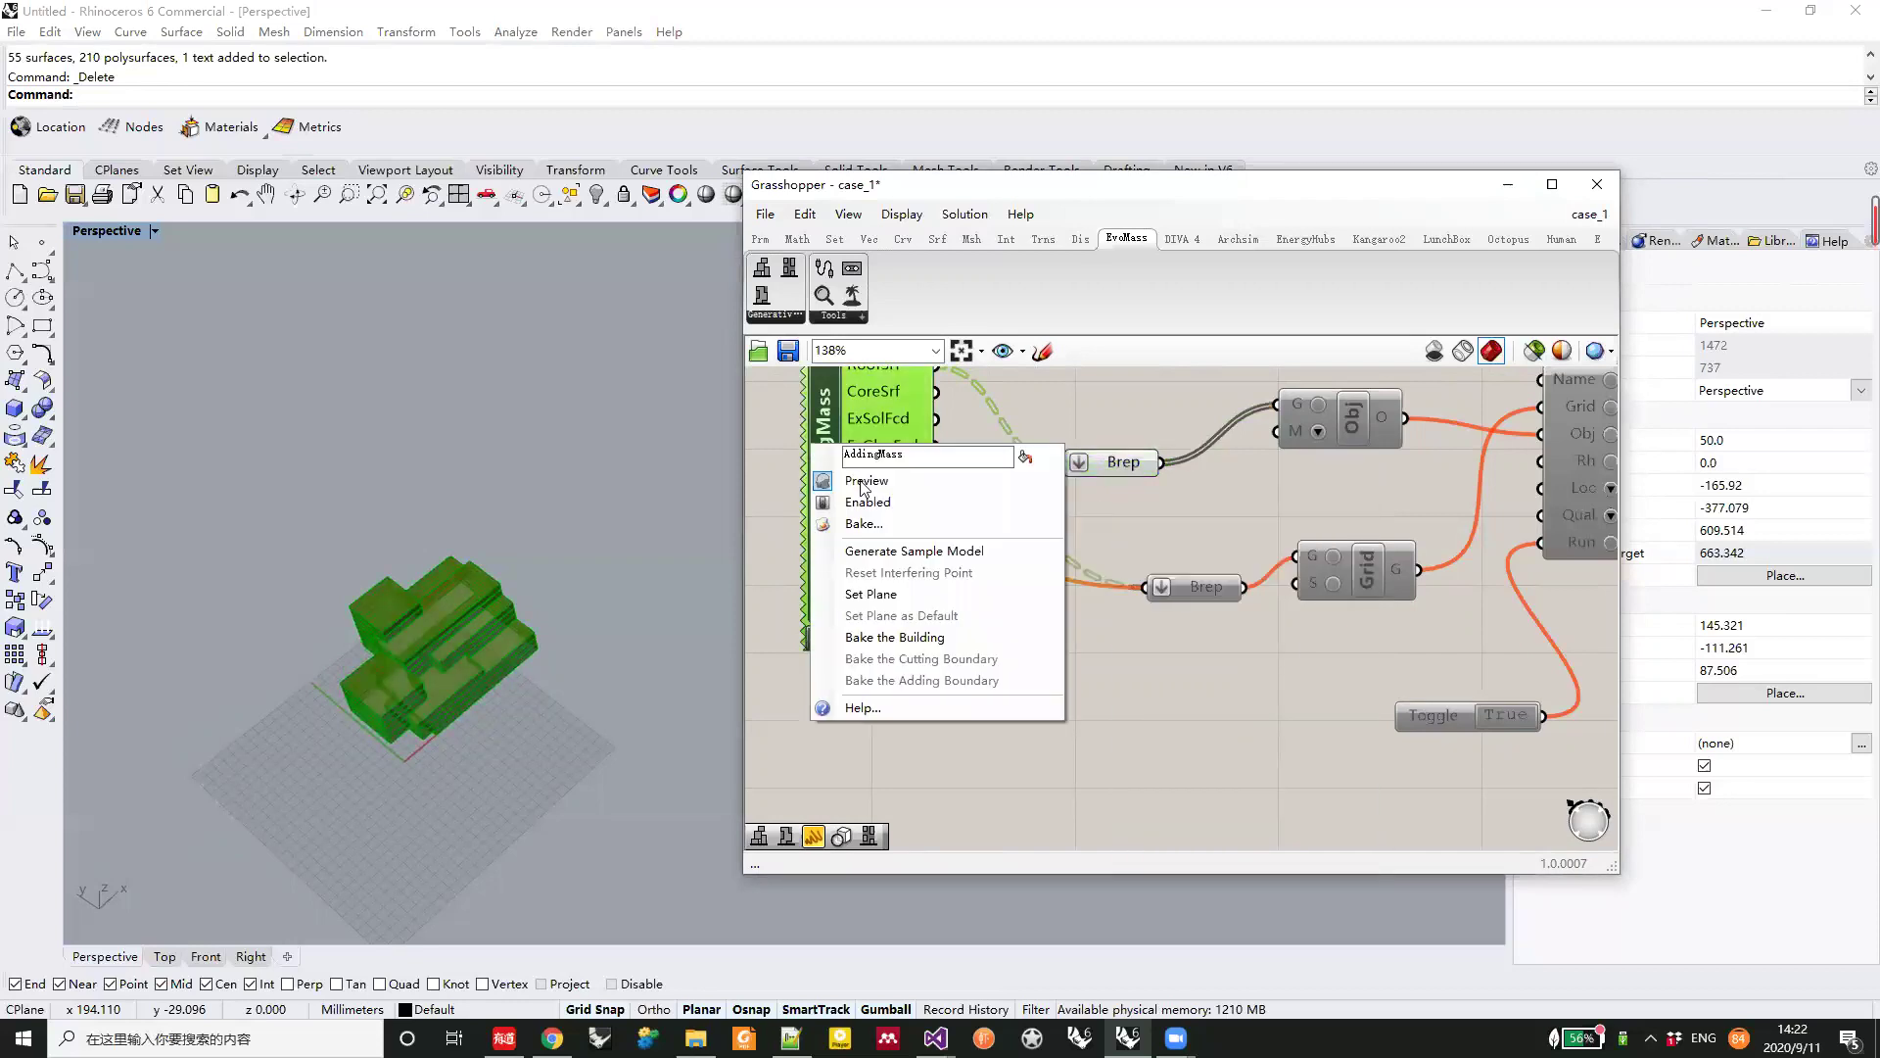
pyautogui.moveTo(509, 715); pyautogui.dragTo(435, 689, button='right')
pyautogui.moveTo(1087, 558); pyautogui.dragTo(1151, 697, button='right')
# Reposition the Brep parameter feeding Grid, enable it and turn on its preview to inspect its geometry
pyautogui.moveTo(1161, 688); pyautogui.dragTo(1110, 678)
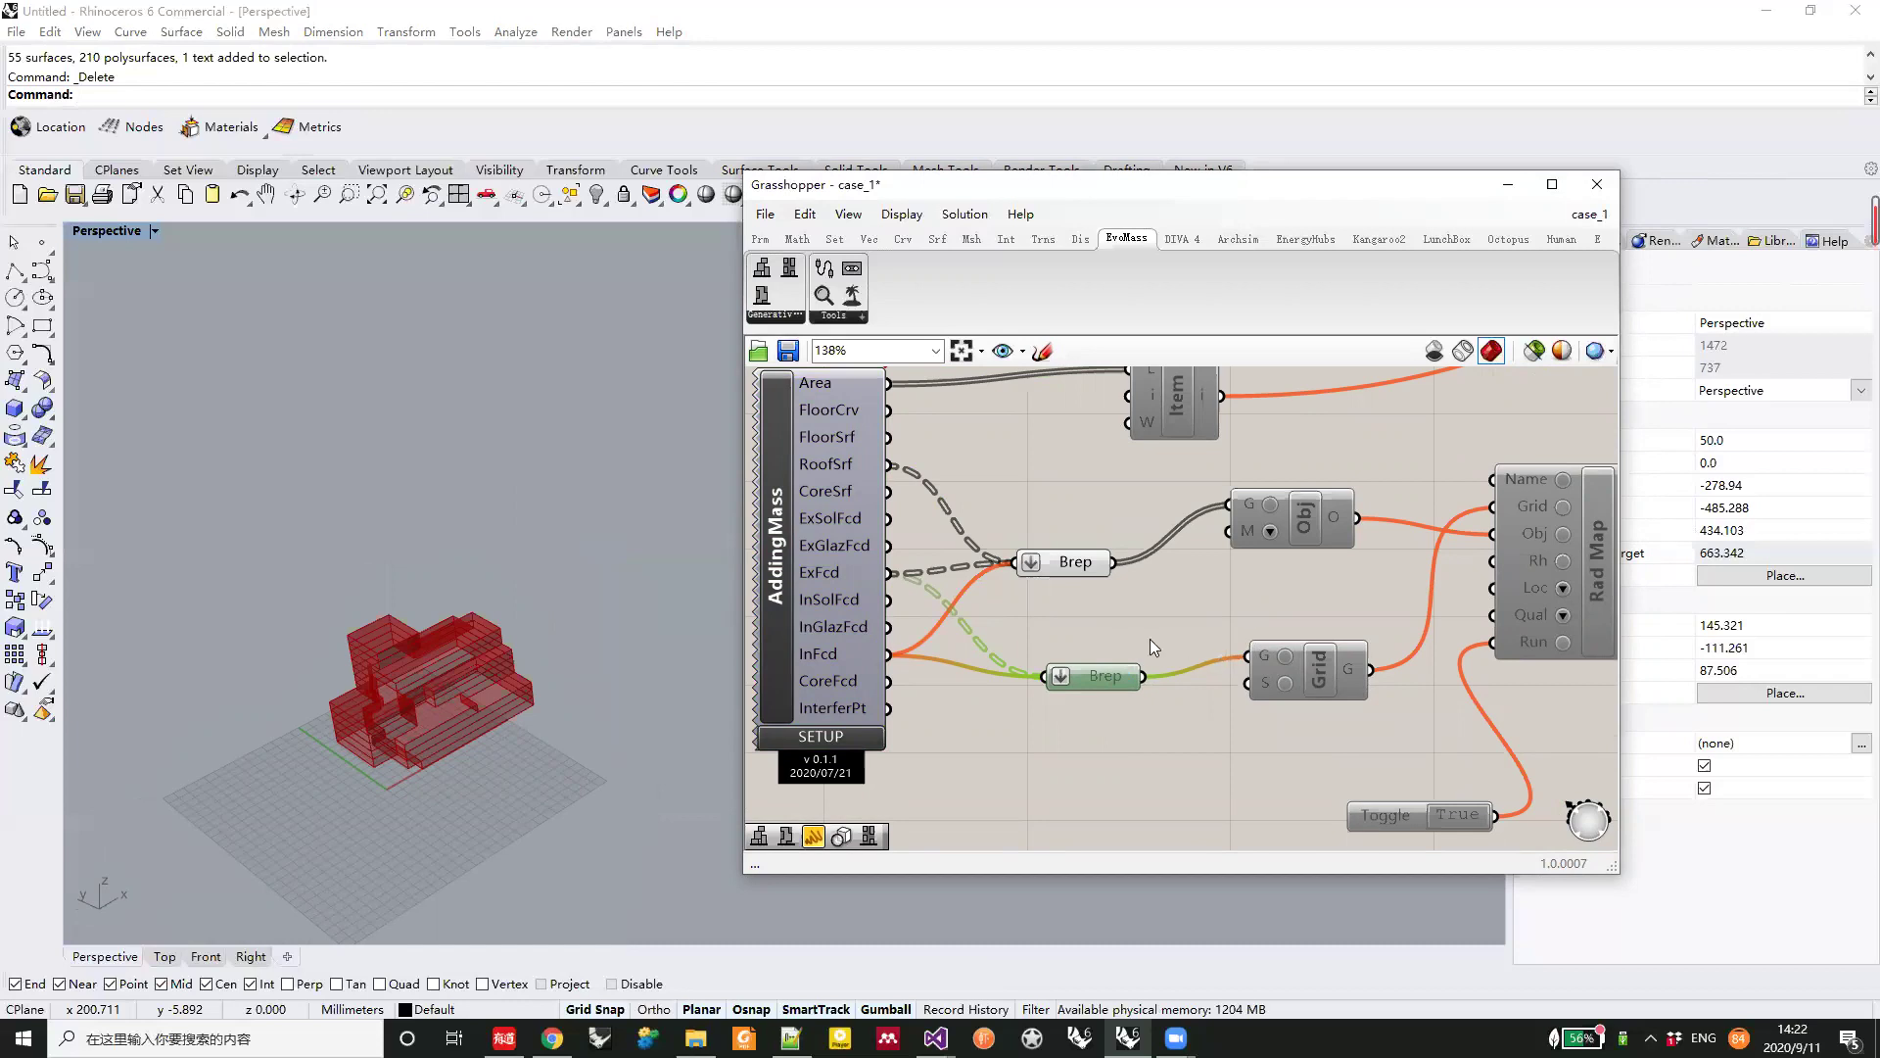
pyautogui.scroll(-2, 1160, 625)
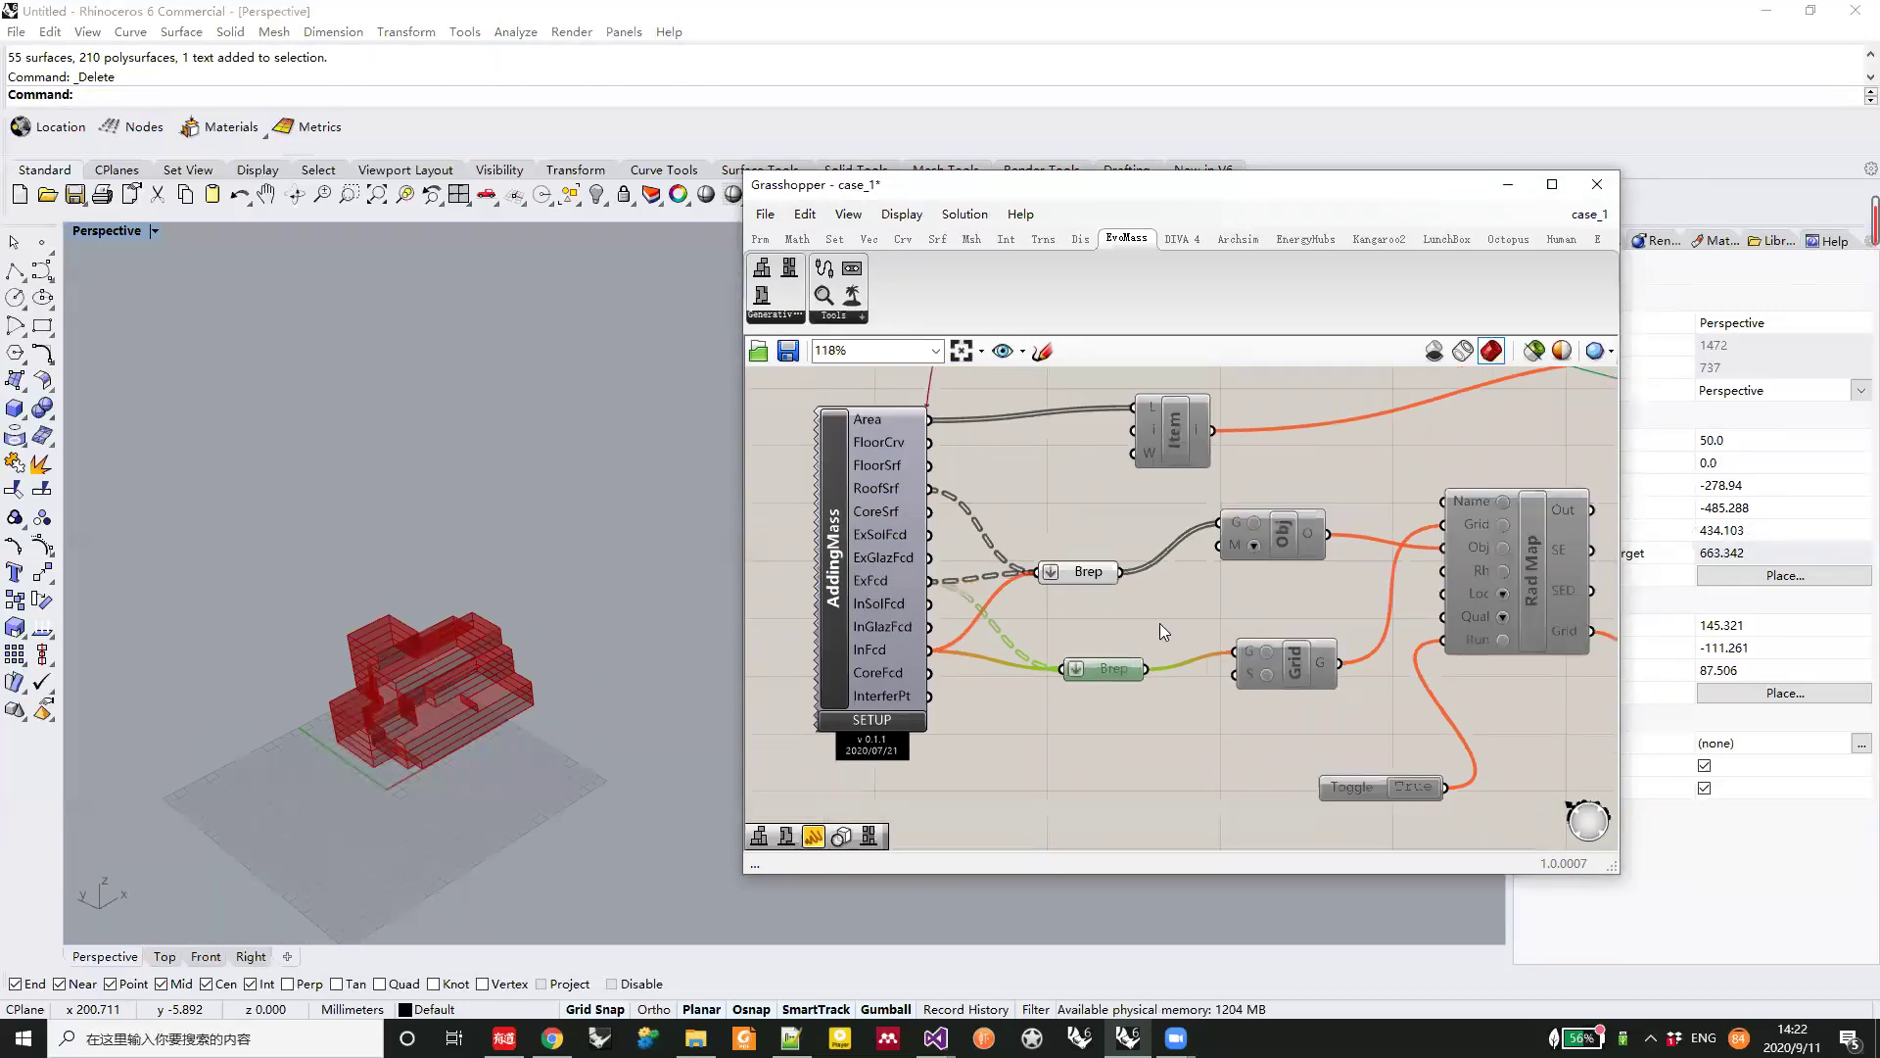
pyautogui.scroll(3, 919, 609)
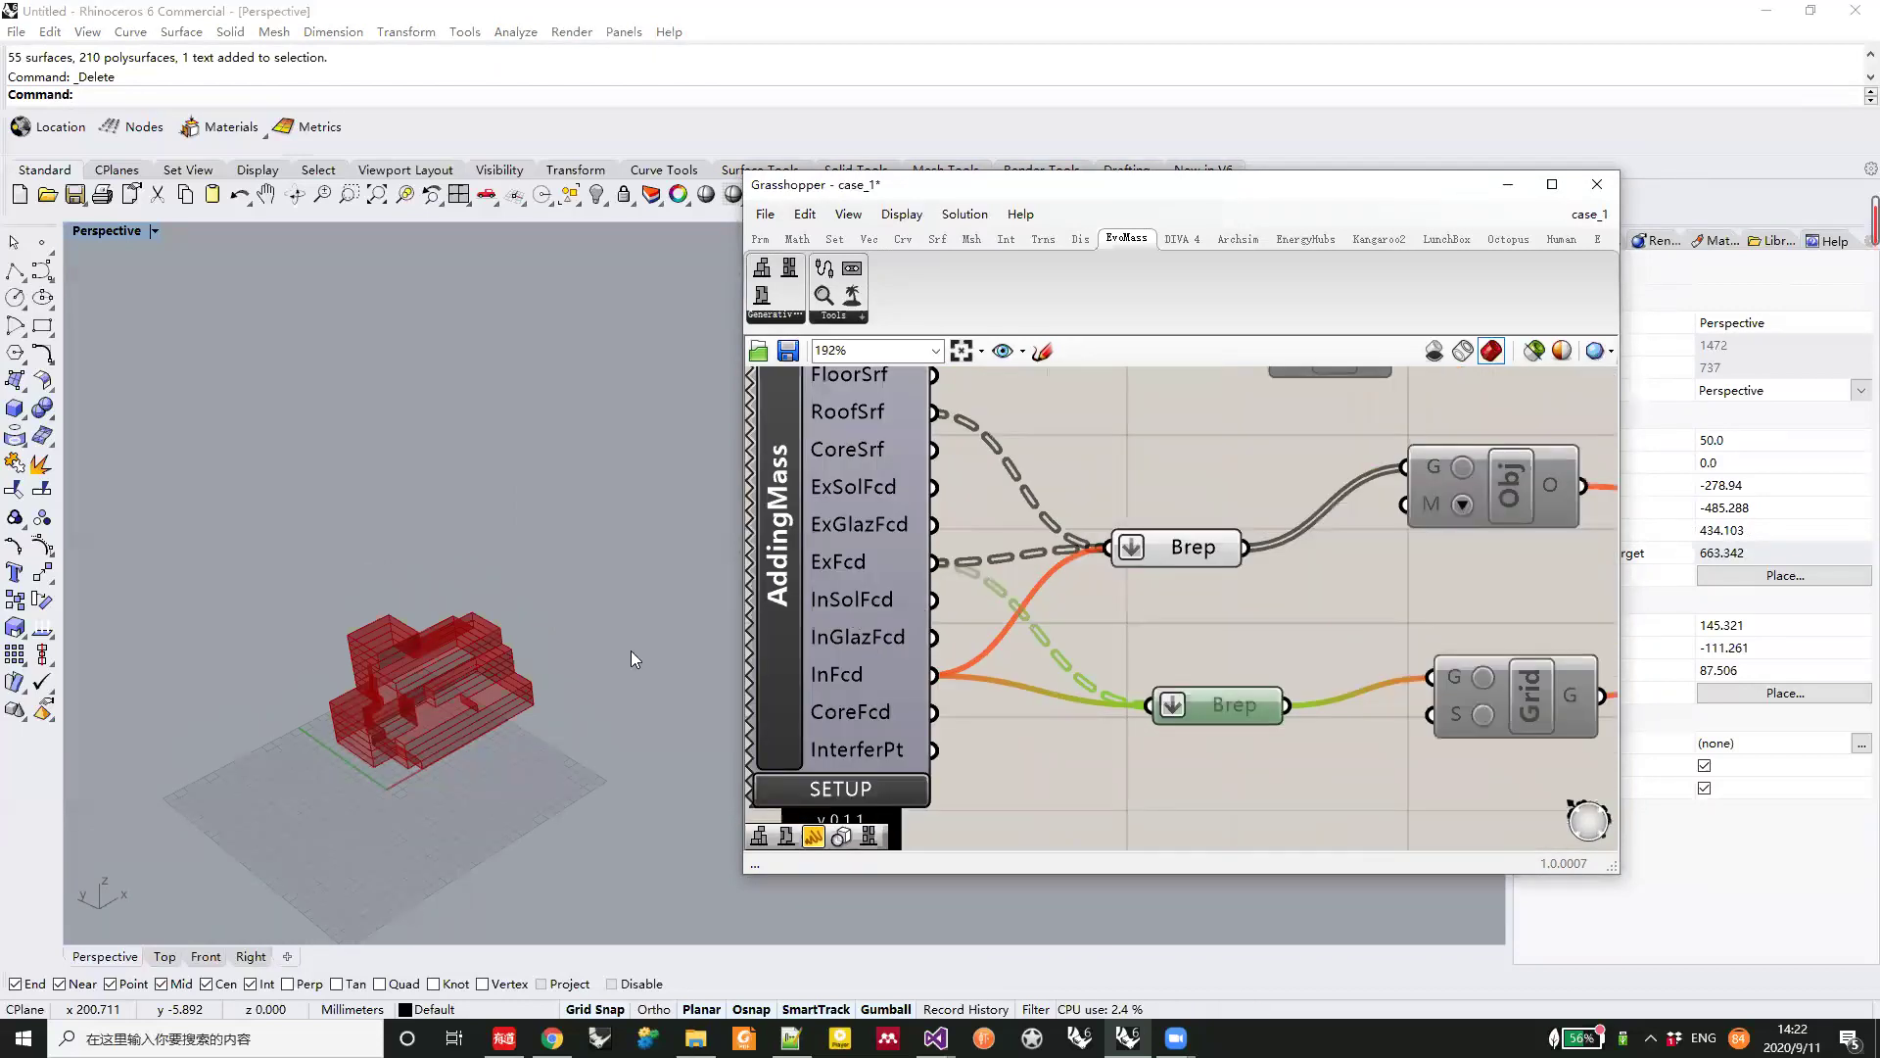
pyautogui.moveTo(443, 605)
pyautogui.mouseDown(button='right')
pyautogui.moveTo(466, 600)
pyautogui.moveTo(413, 594)
pyautogui.mouseUp(button='right')
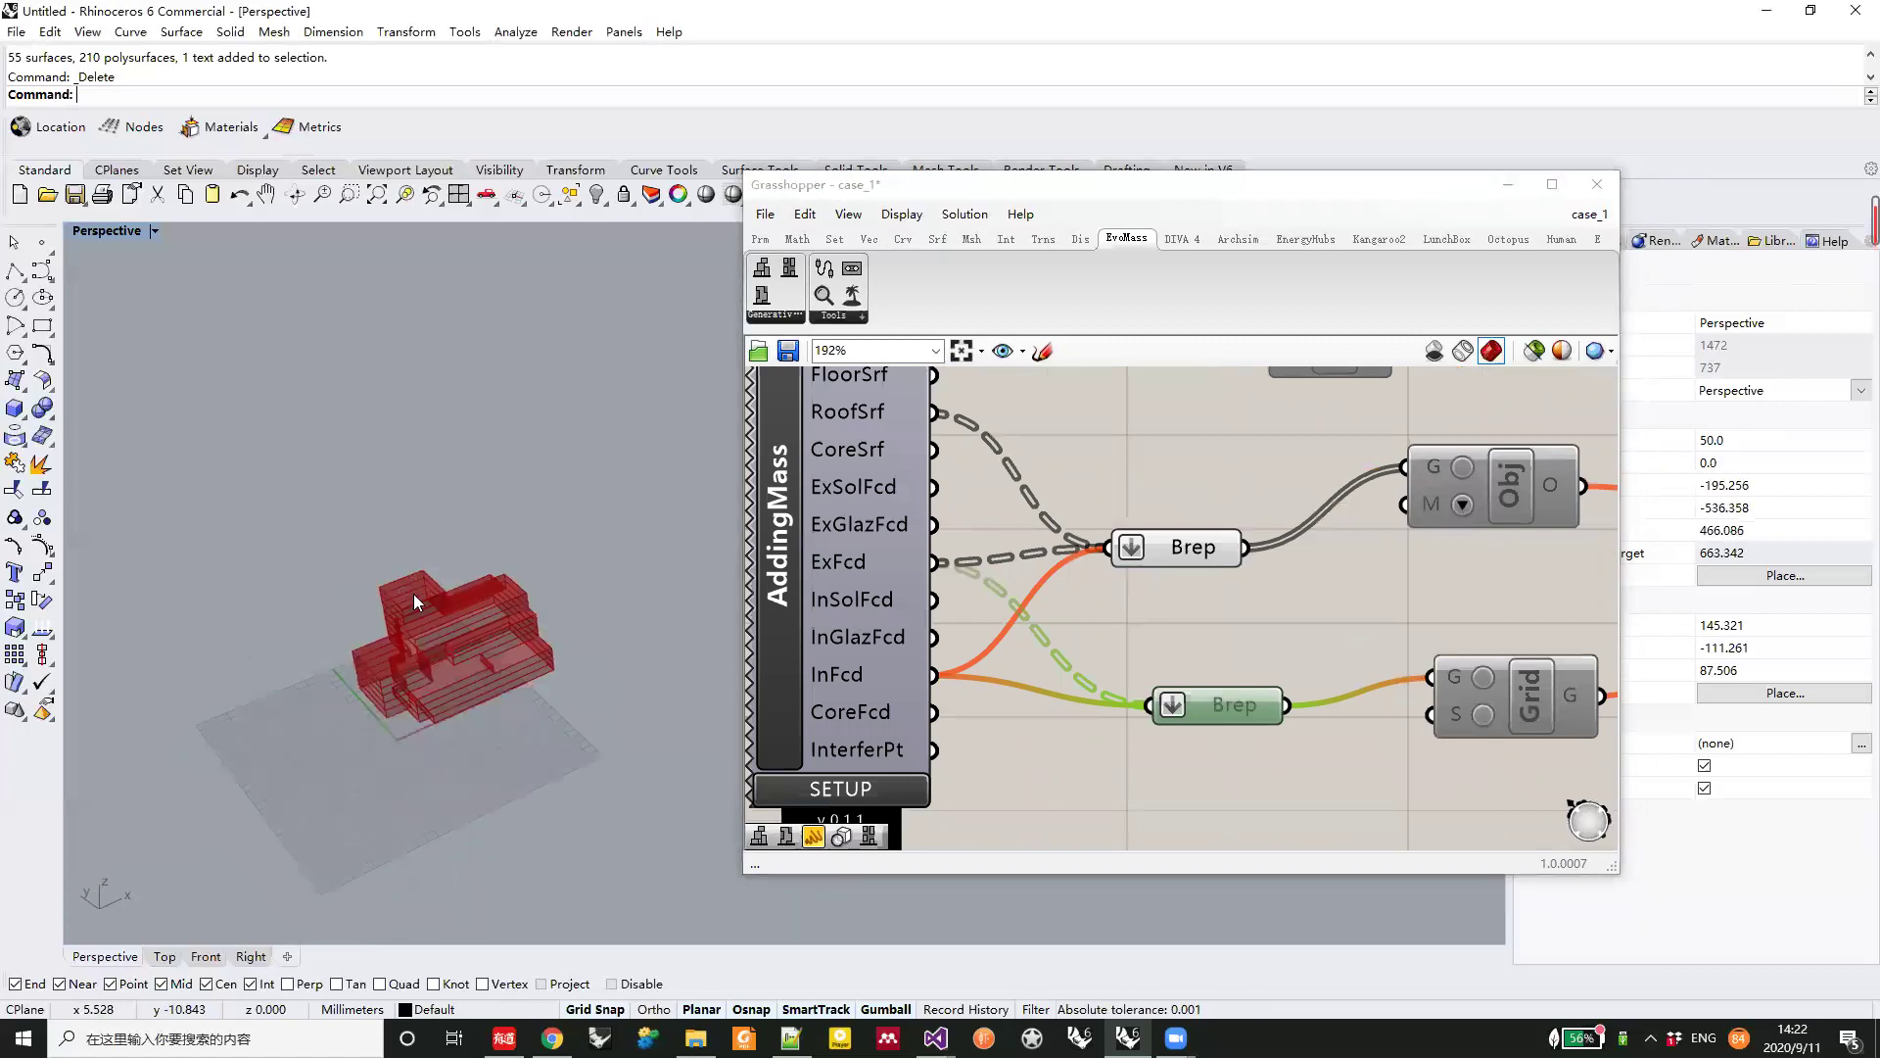
pyautogui.moveTo(453, 707); pyautogui.dragTo(506, 582, button='right')
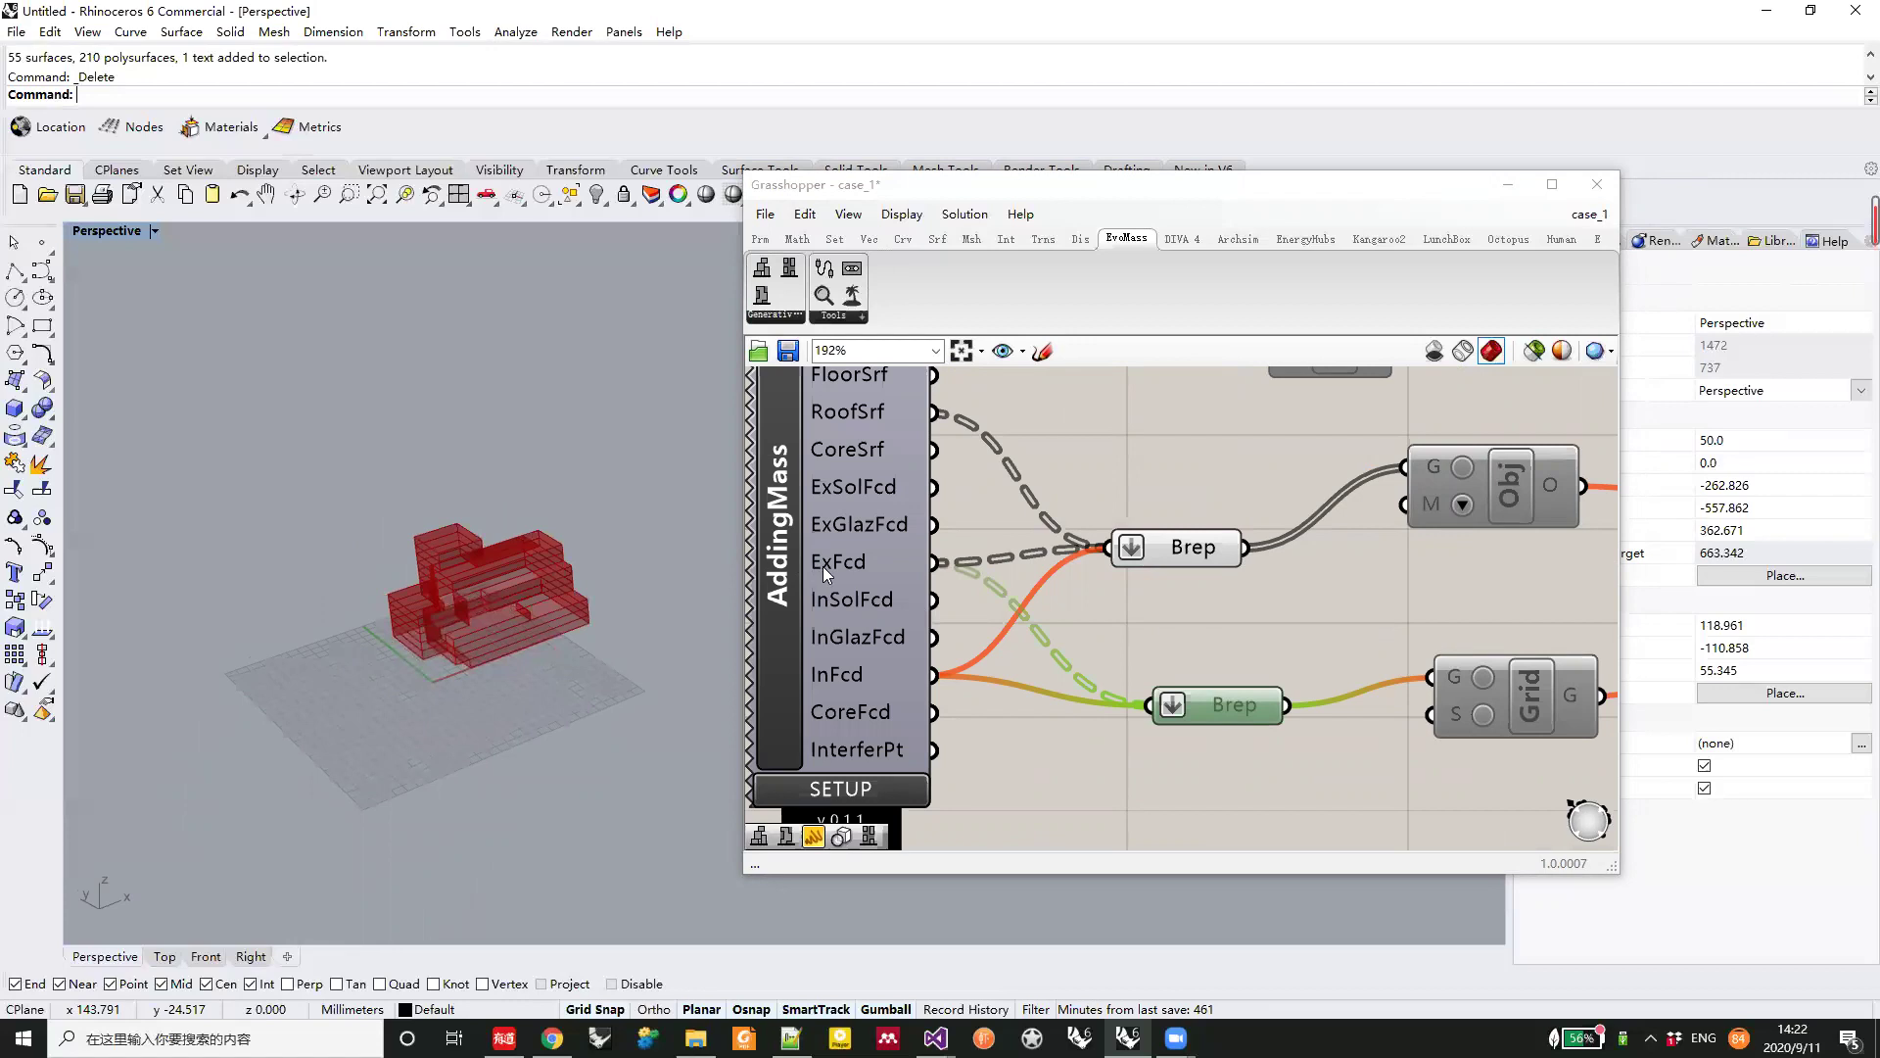
pyautogui.moveTo(823, 566)
pyautogui.moveTo(1224, 702); pyautogui.dragTo(1150, 674)
pyautogui.rightClick(1150, 674)
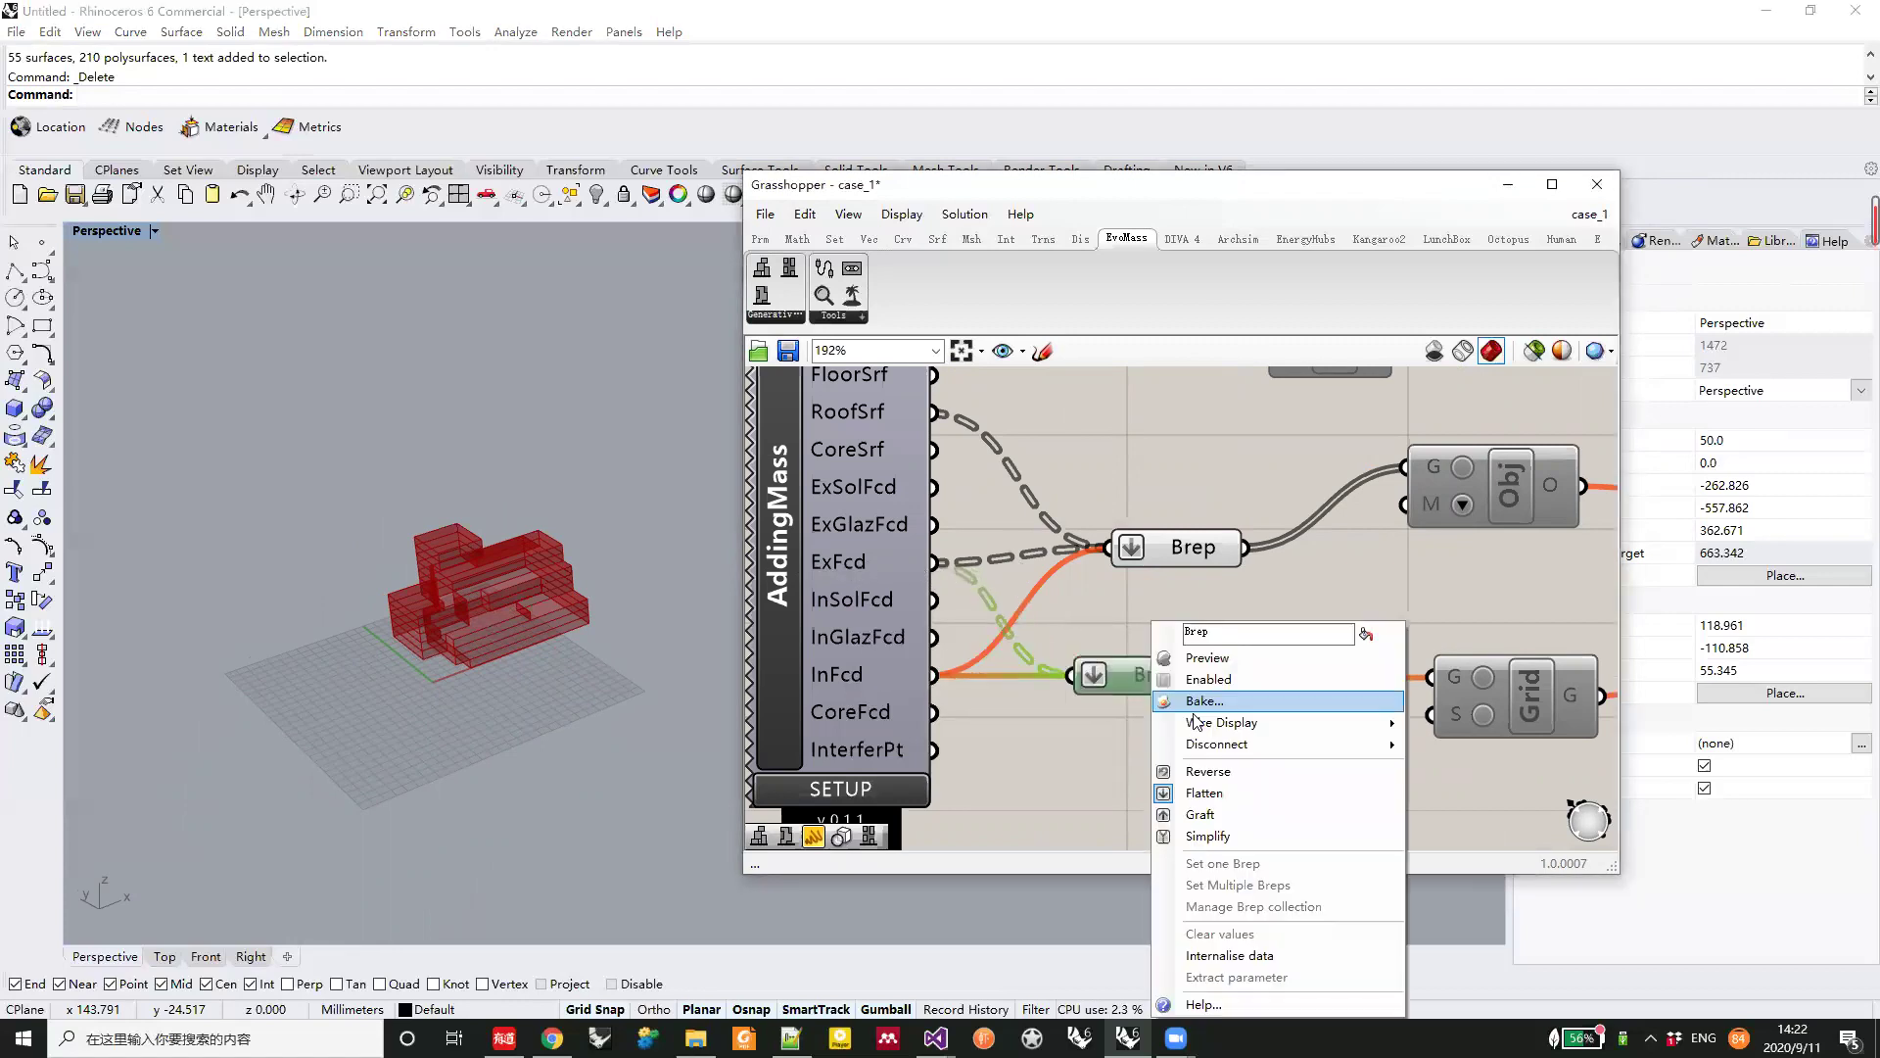
pyautogui.click(1210, 681)
pyautogui.moveTo(1153, 679); pyautogui.dragTo(1199, 703, button='right')
pyautogui.moveTo(1199, 703); pyautogui.dragTo(1246, 720)
pyautogui.rightClick(1246, 721)
pyautogui.click(1302, 658)
pyautogui.moveTo(617, 635); pyautogui.dragTo(529, 623, button='right')
# Enable the Obj and Grid components fed by the two Brep parameters and show the DIVA 4 component set
pyautogui.moveTo(1567, 678); pyautogui.dragTo(1281, 662, button='right')
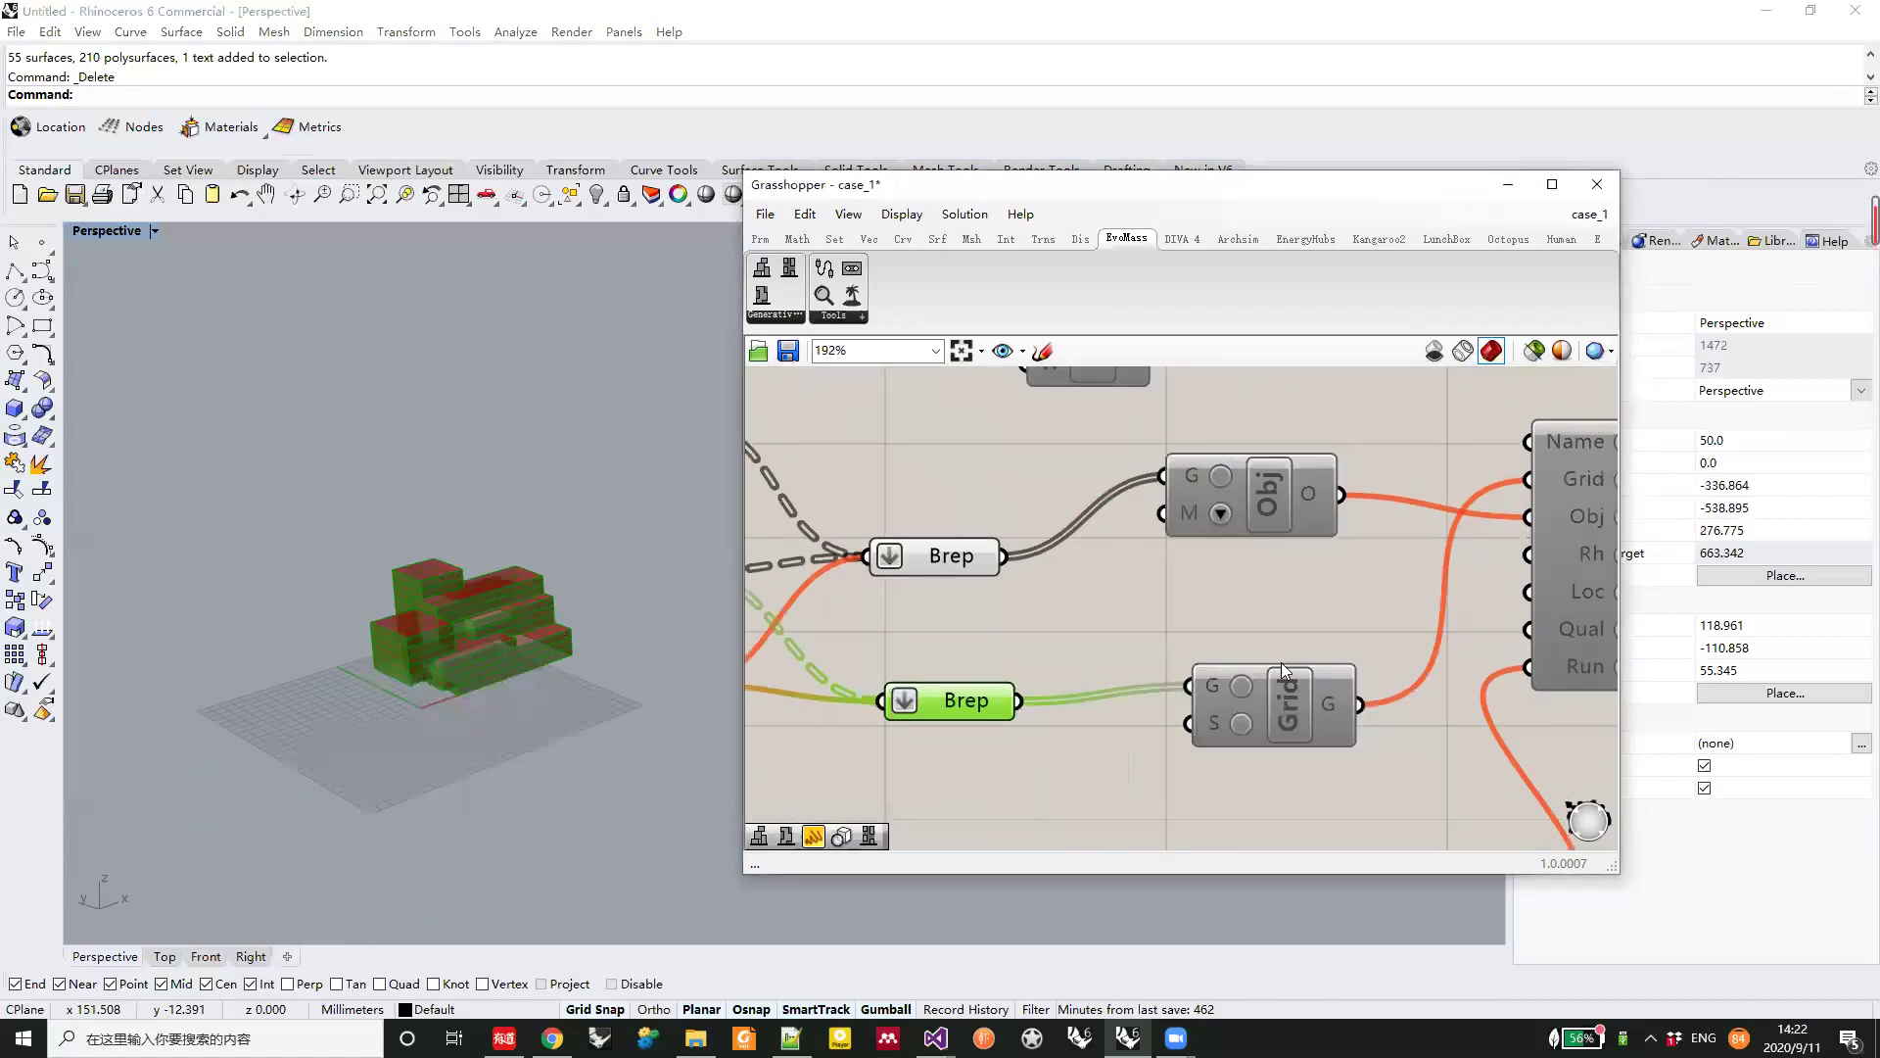
pyautogui.scroll(-2, 1281, 662)
pyautogui.moveTo(1365, 752); pyautogui.dragTo(1187, 498)
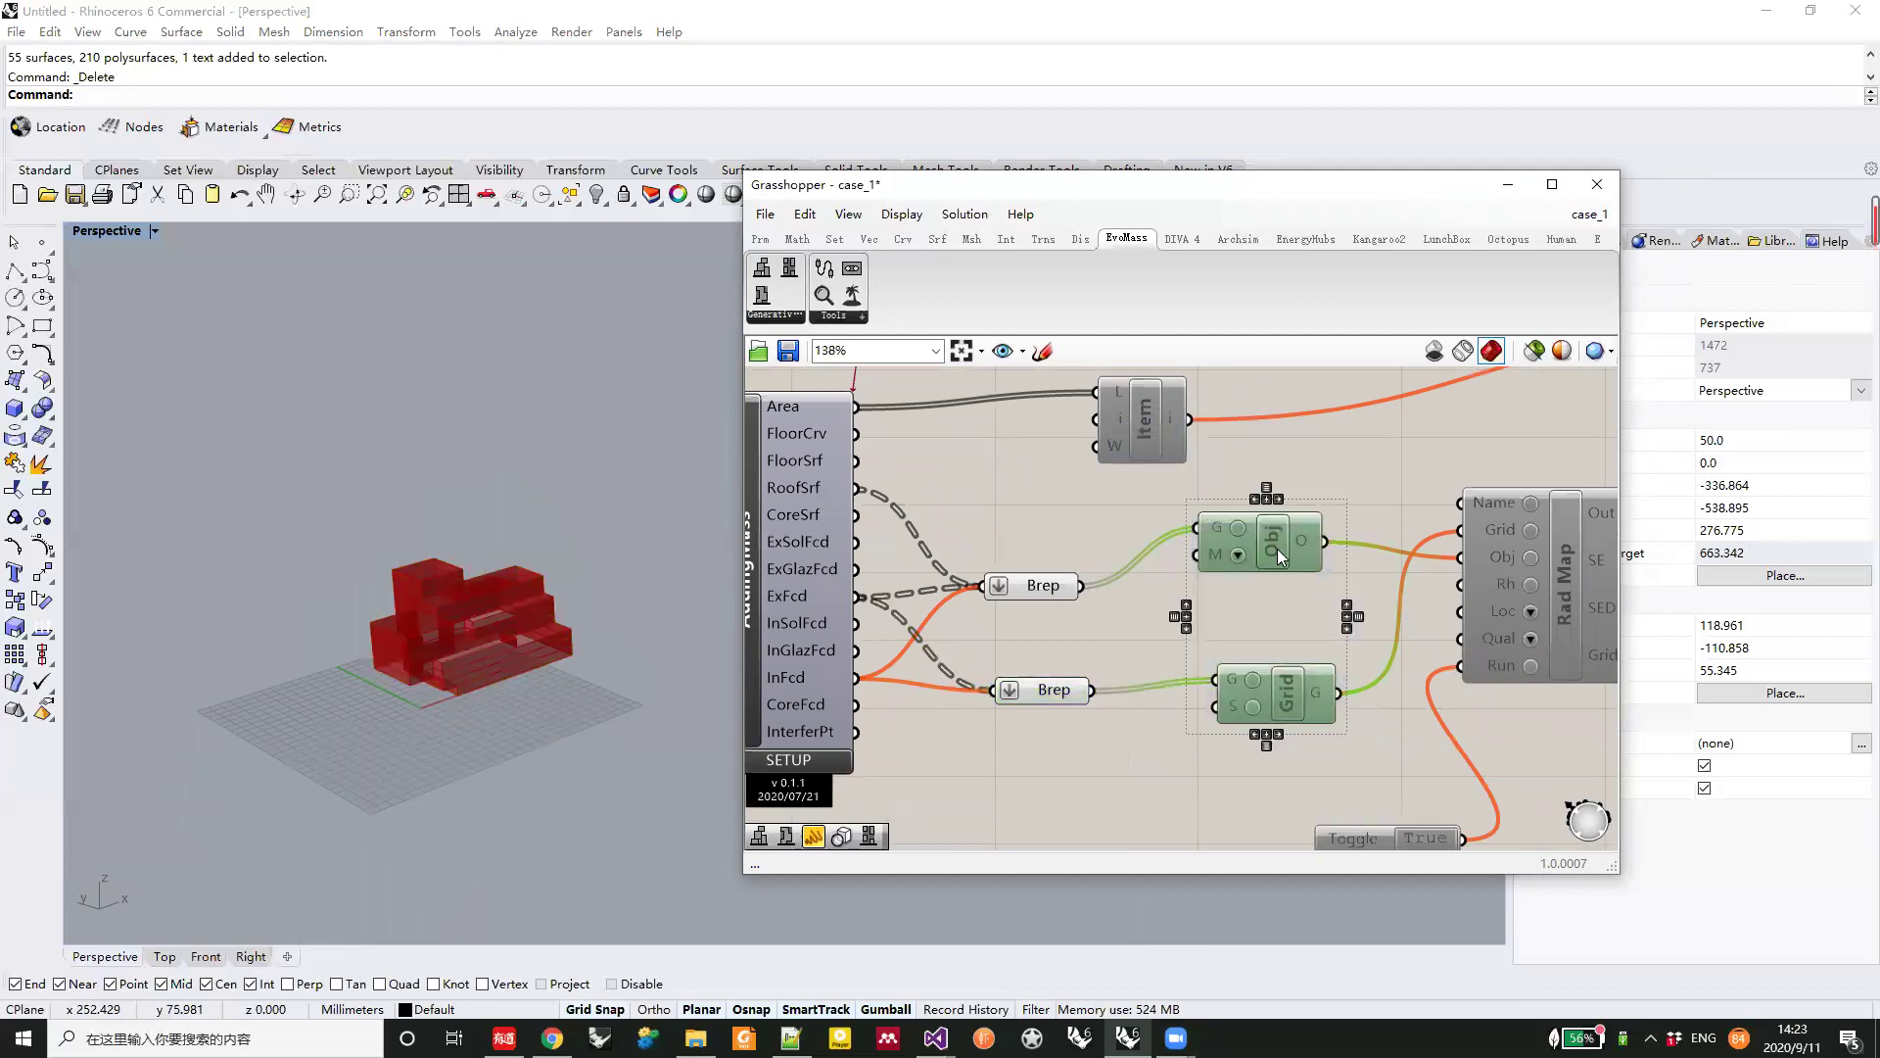
pyautogui.middleClick(1308, 559)
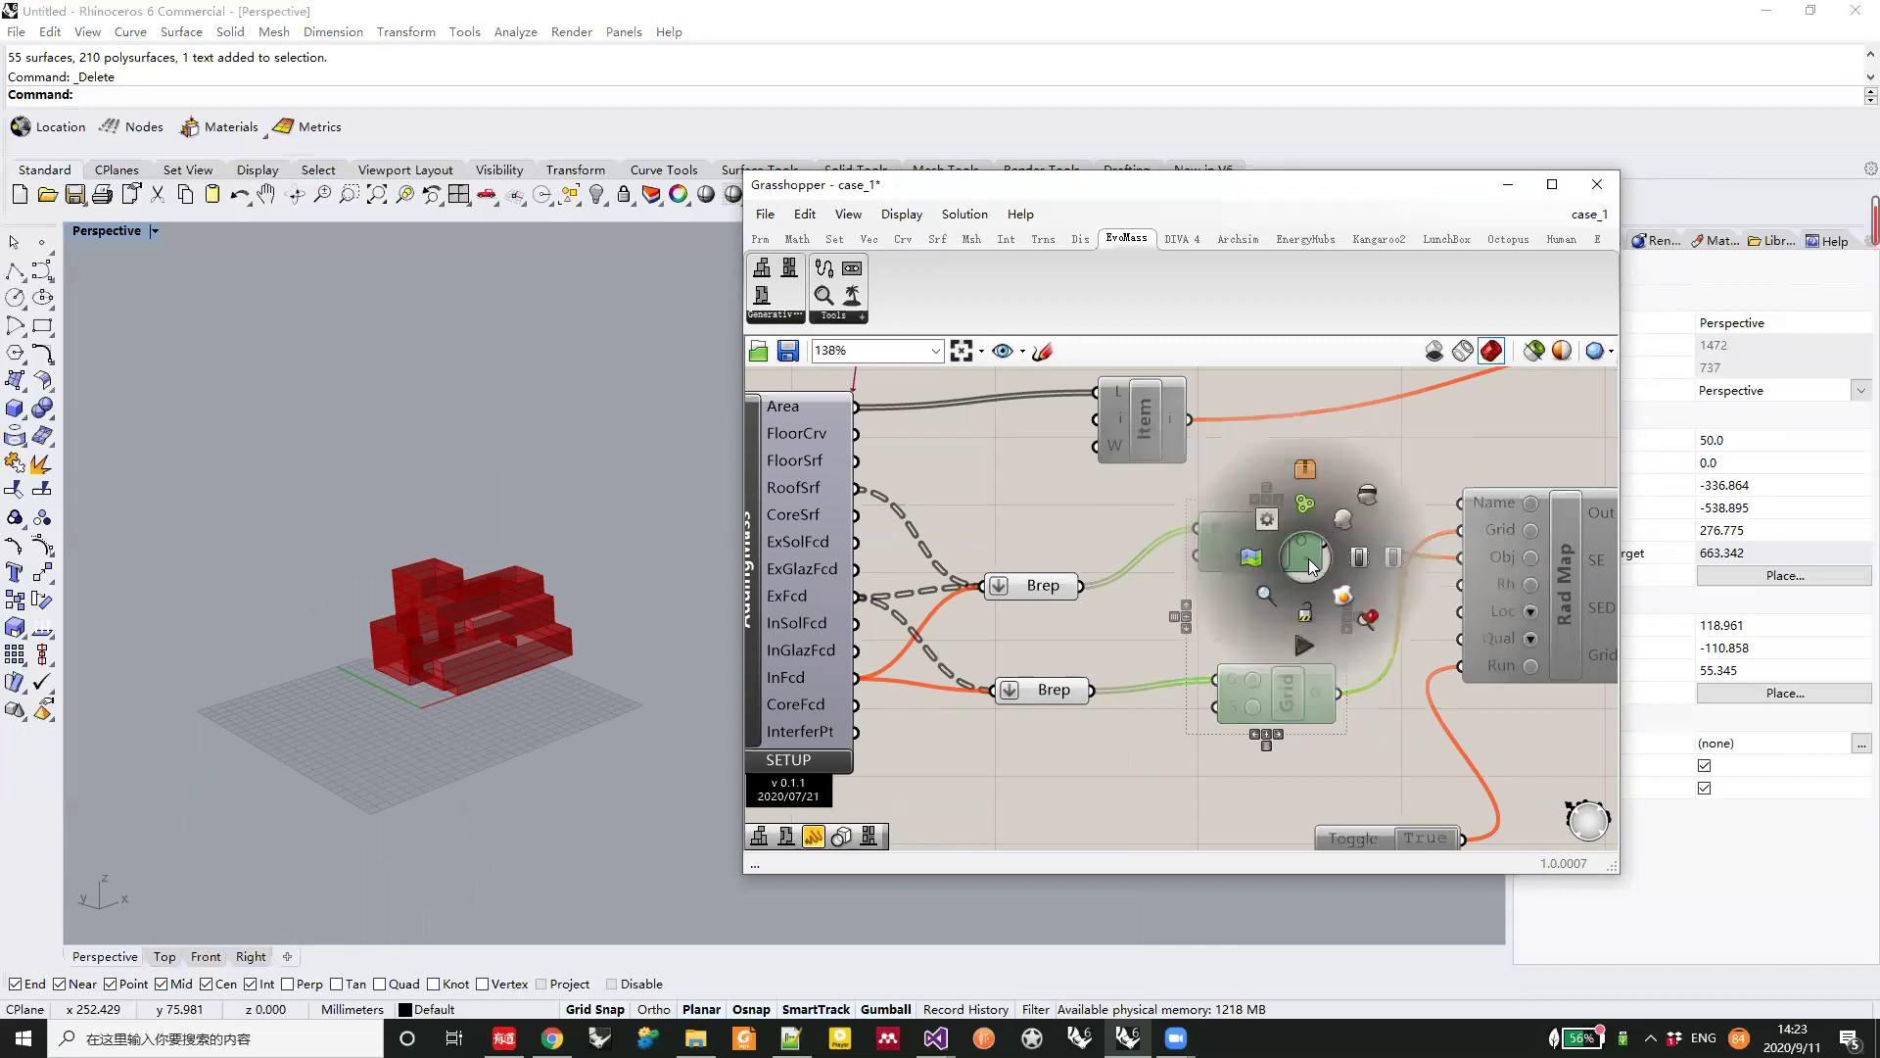
pyautogui.click(1358, 558)
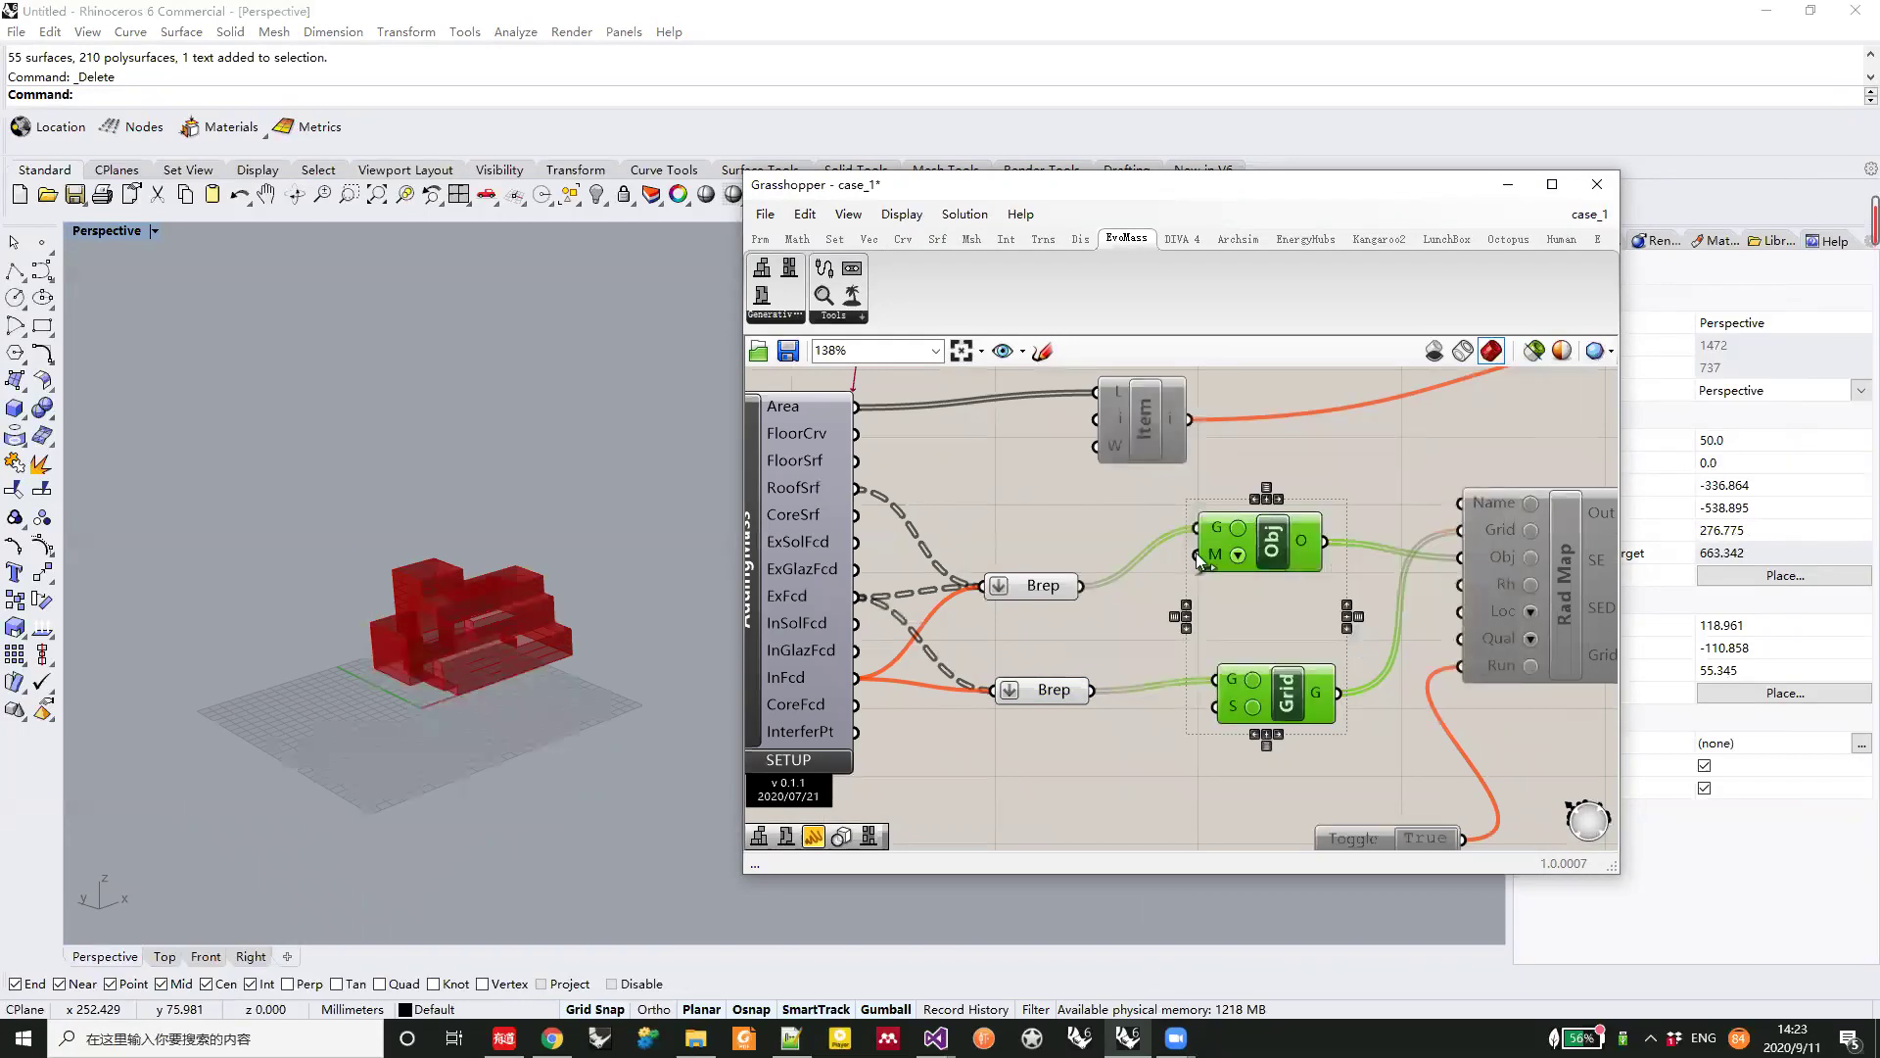
pyautogui.scroll(3, 1083, 593)
pyautogui.scroll(-2, 1105, 538)
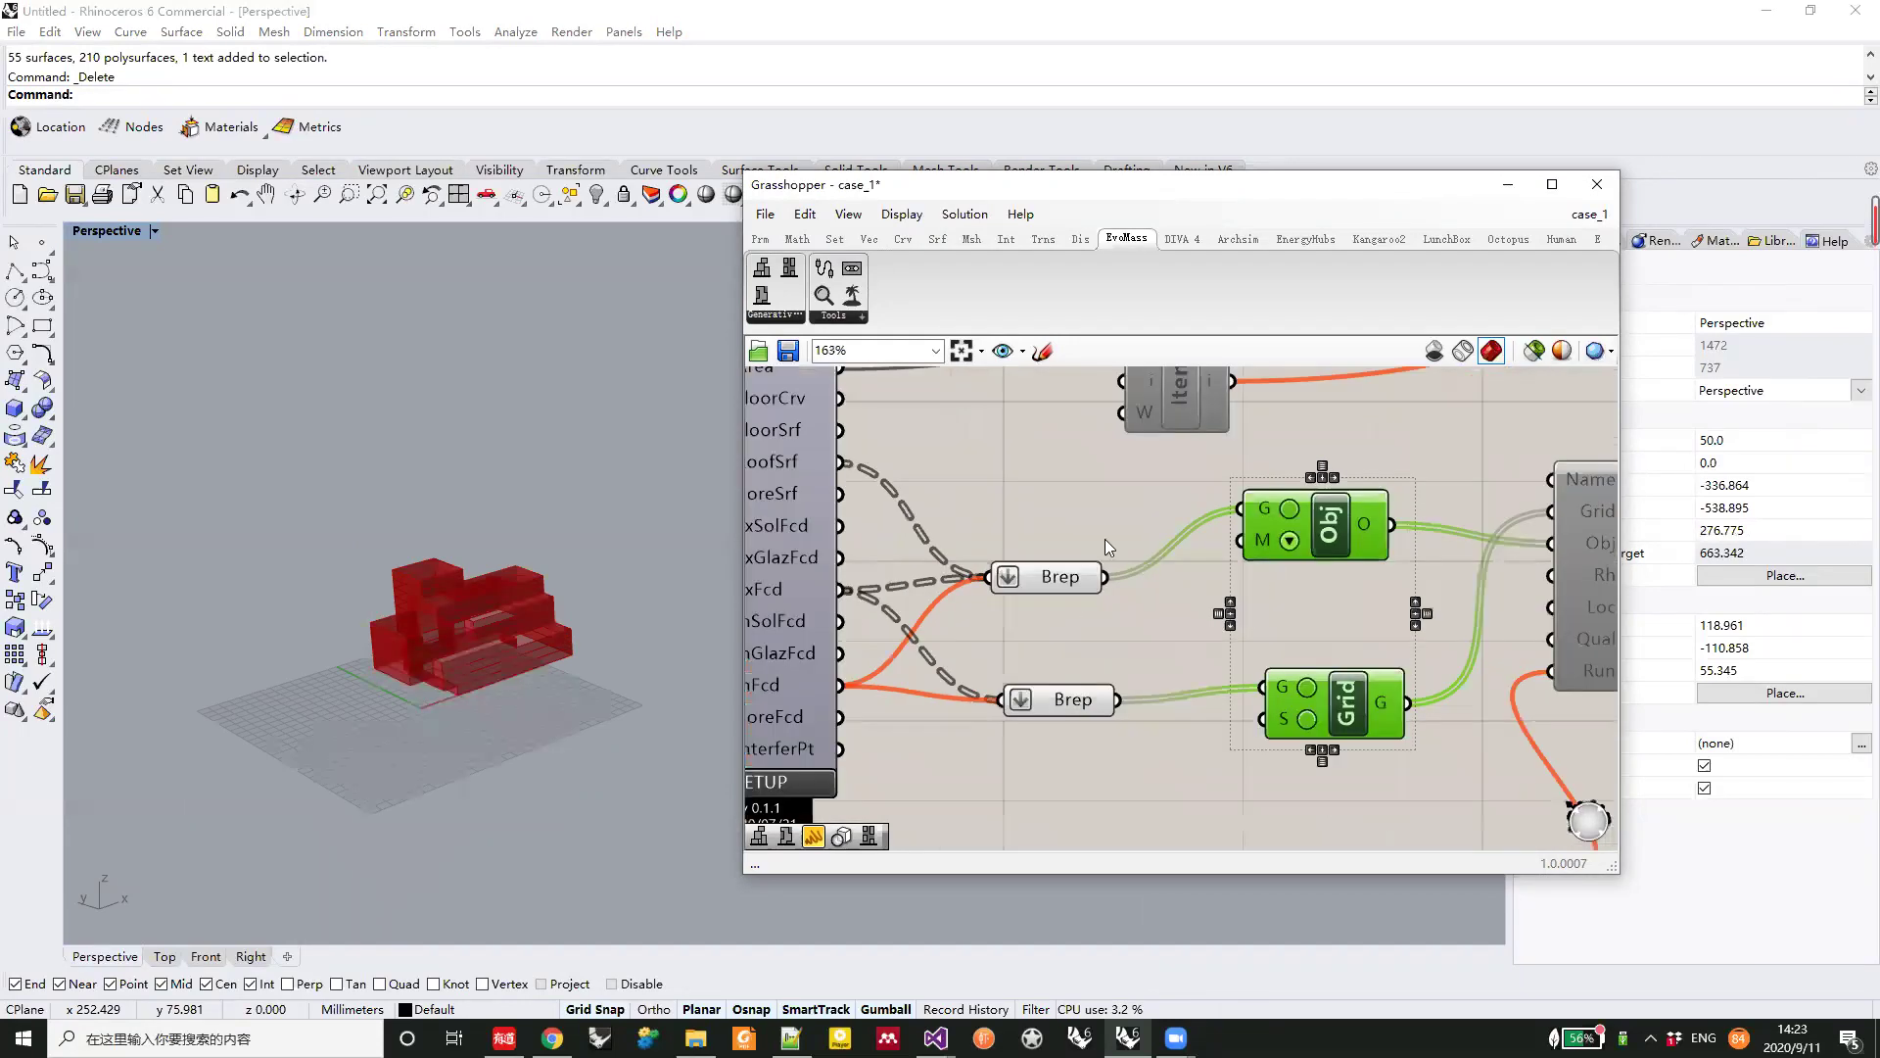
pyautogui.click(1182, 240)
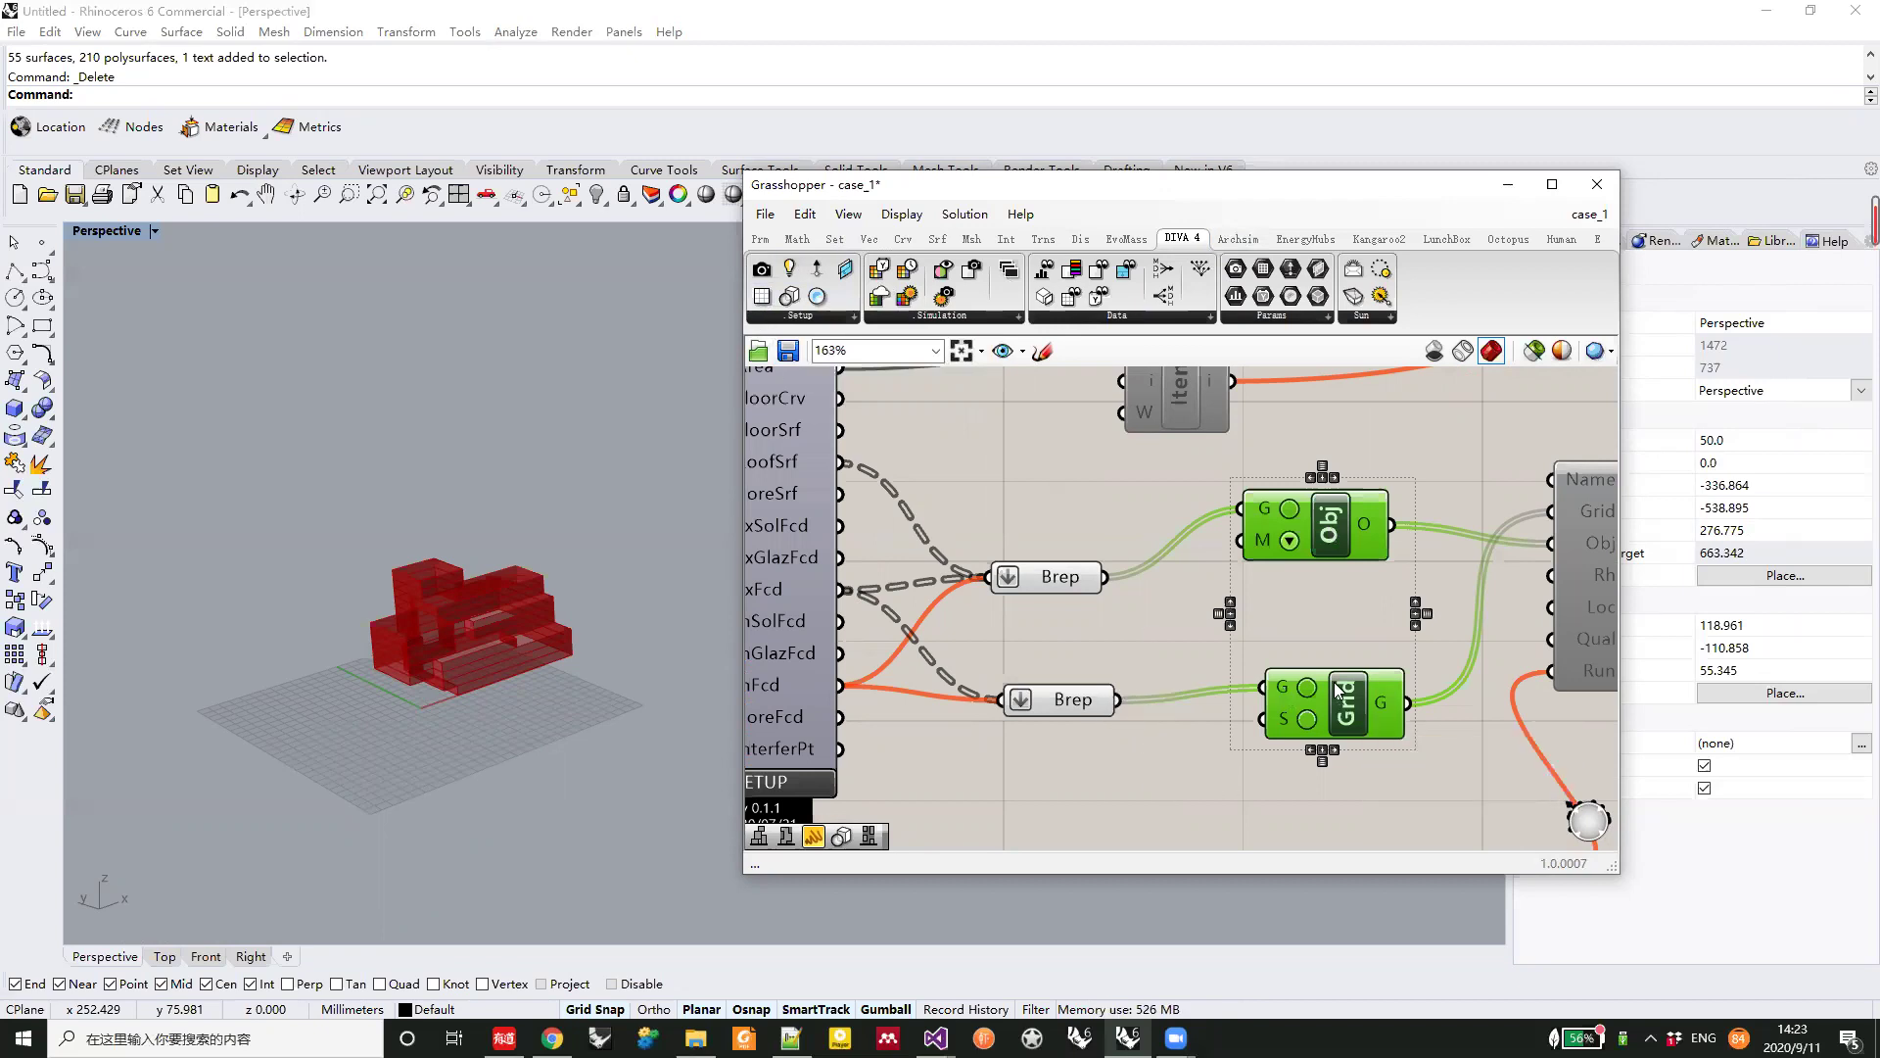
# Enable the Rad Map component and the Toggle feeding its Run input to run the radiation simulation
pyautogui.moveTo(1363, 629); pyautogui.dragTo(1157, 589, button='right')
pyautogui.moveTo(1185, 716); pyautogui.dragTo(1011, 648, button='right')
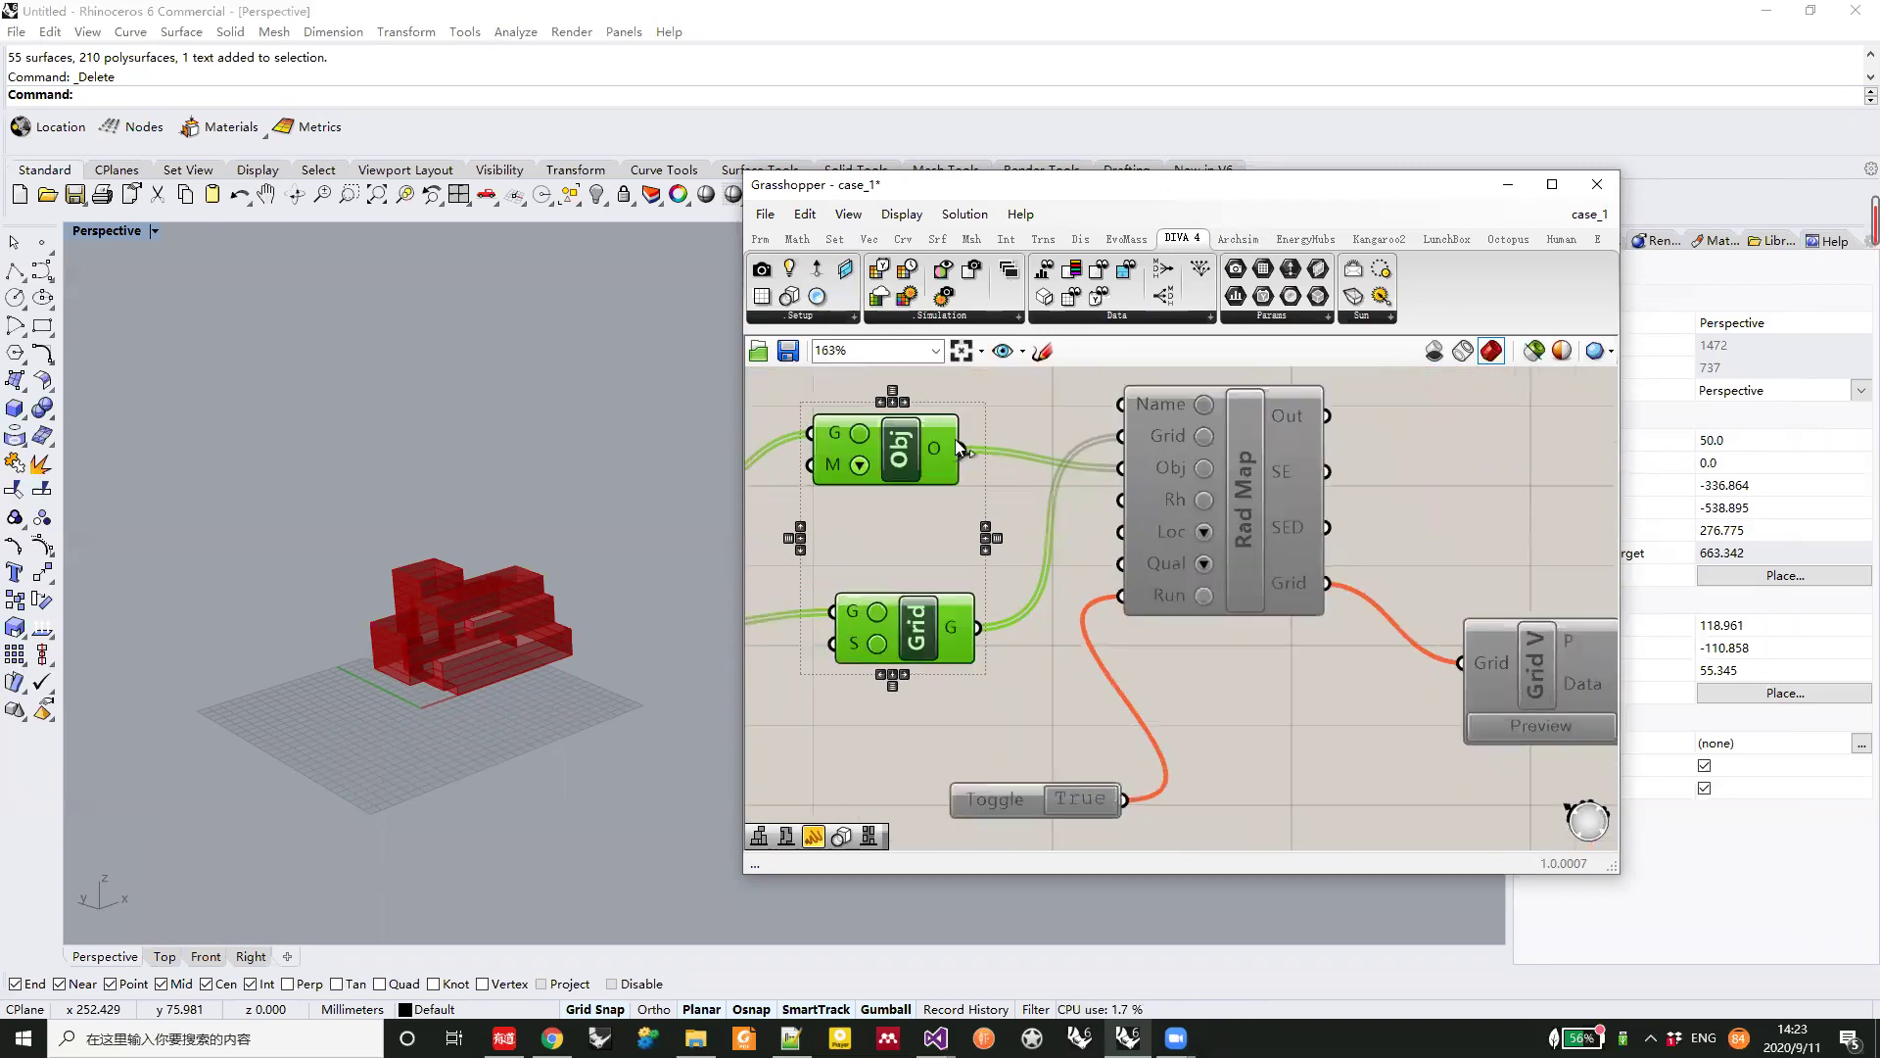
pyautogui.rightClick(1251, 495)
pyautogui.click(1297, 559)
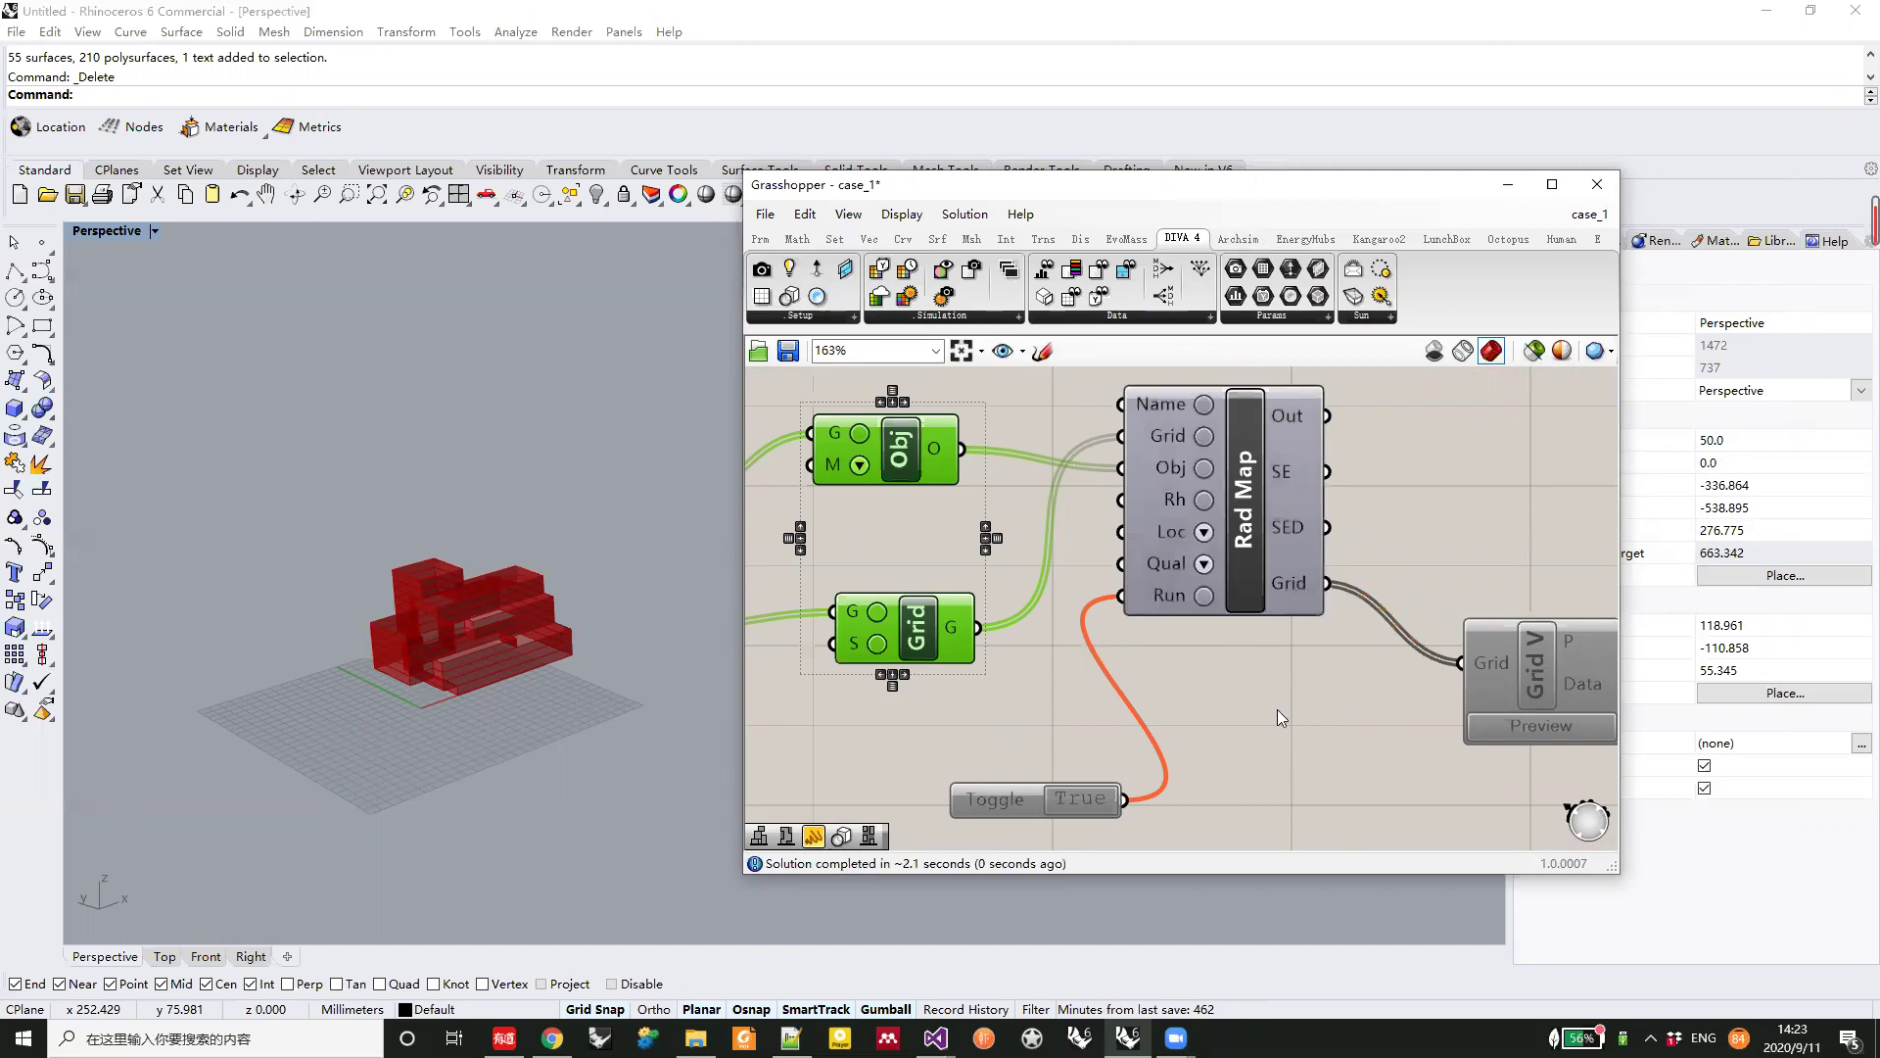
pyautogui.rightClick(999, 803)
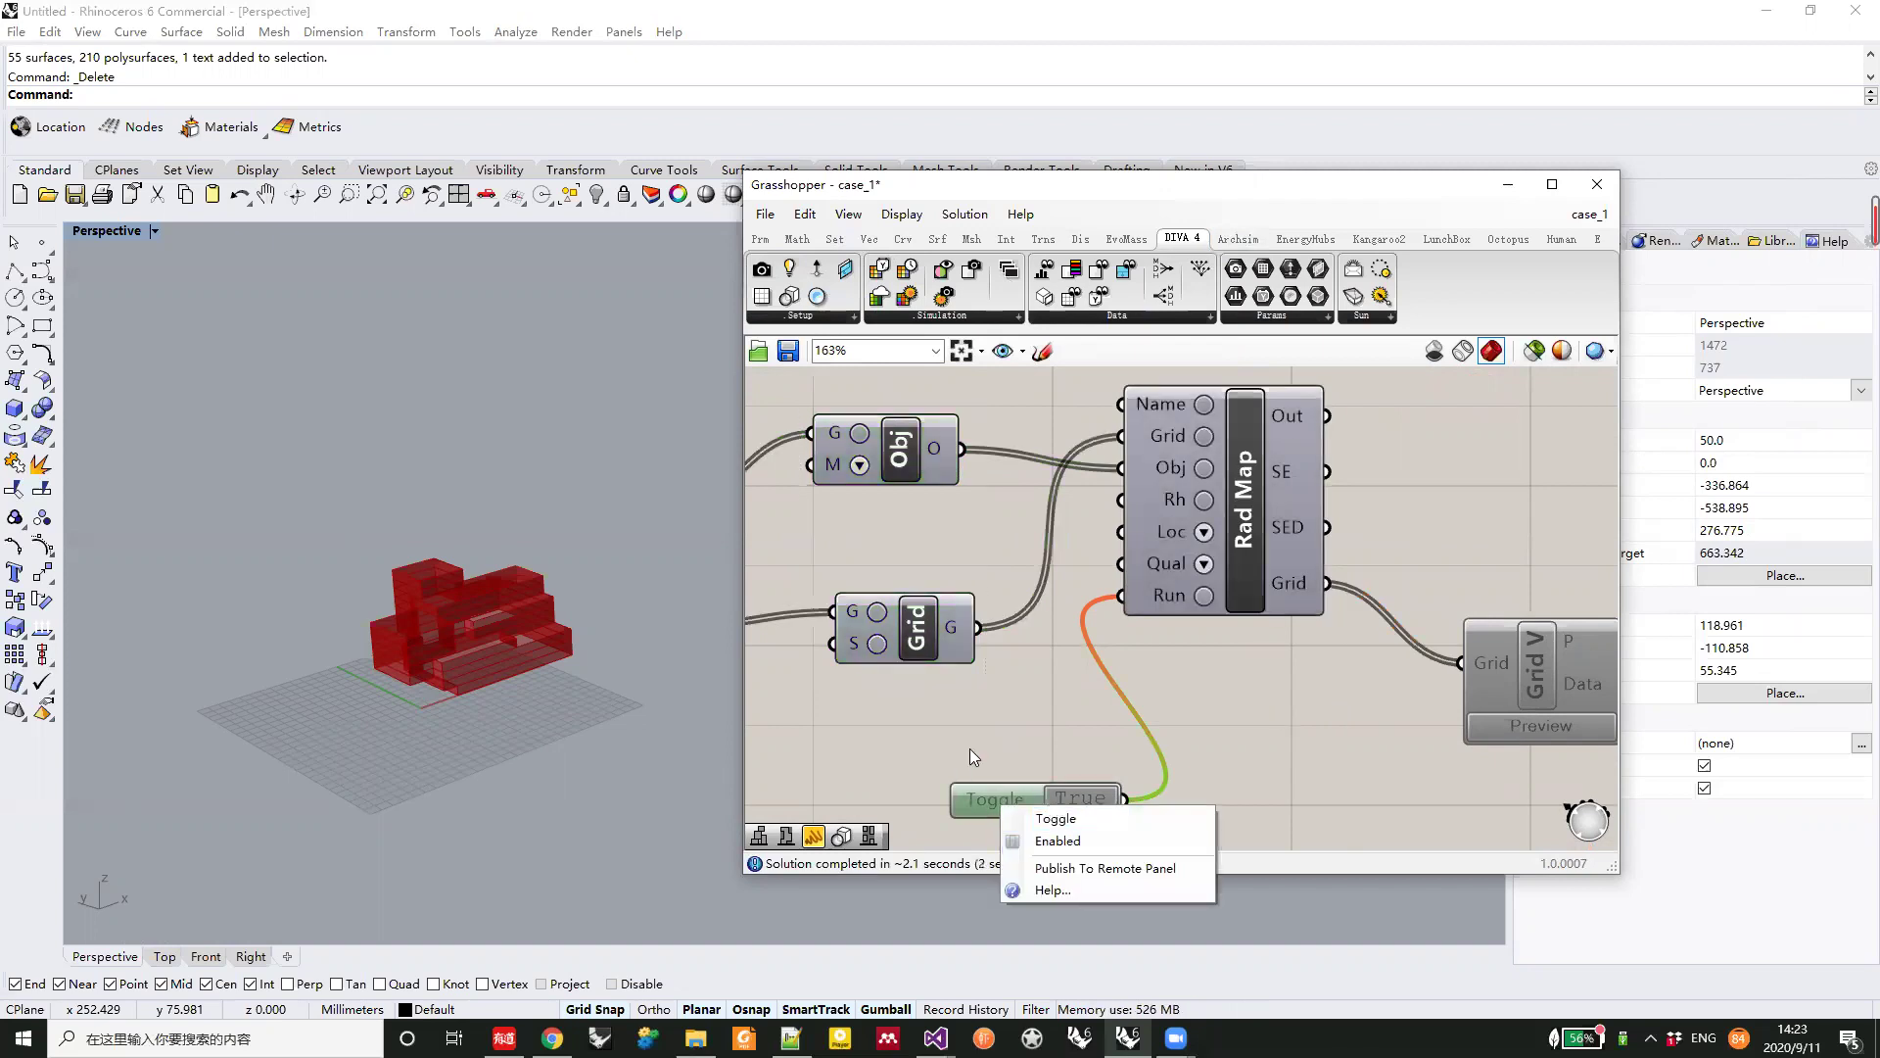
pyautogui.rightClick(999, 805)
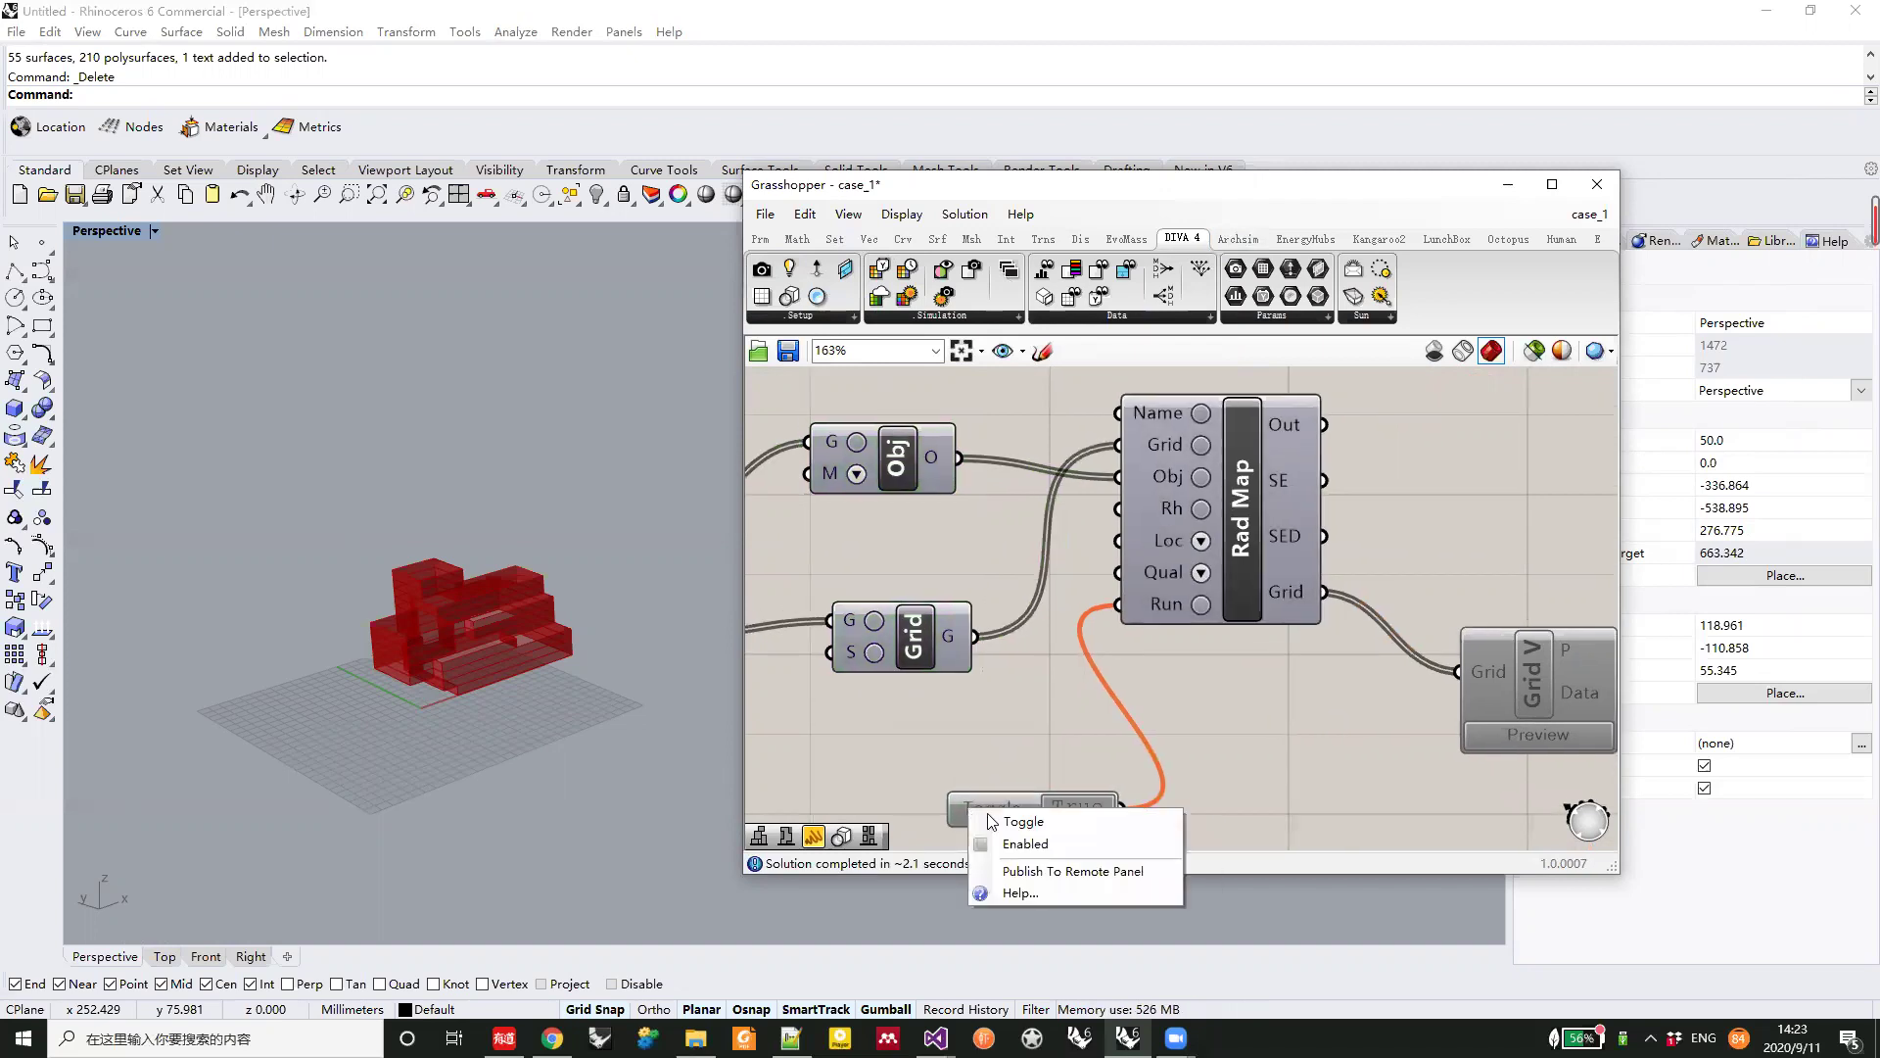
pyautogui.click(1032, 848)
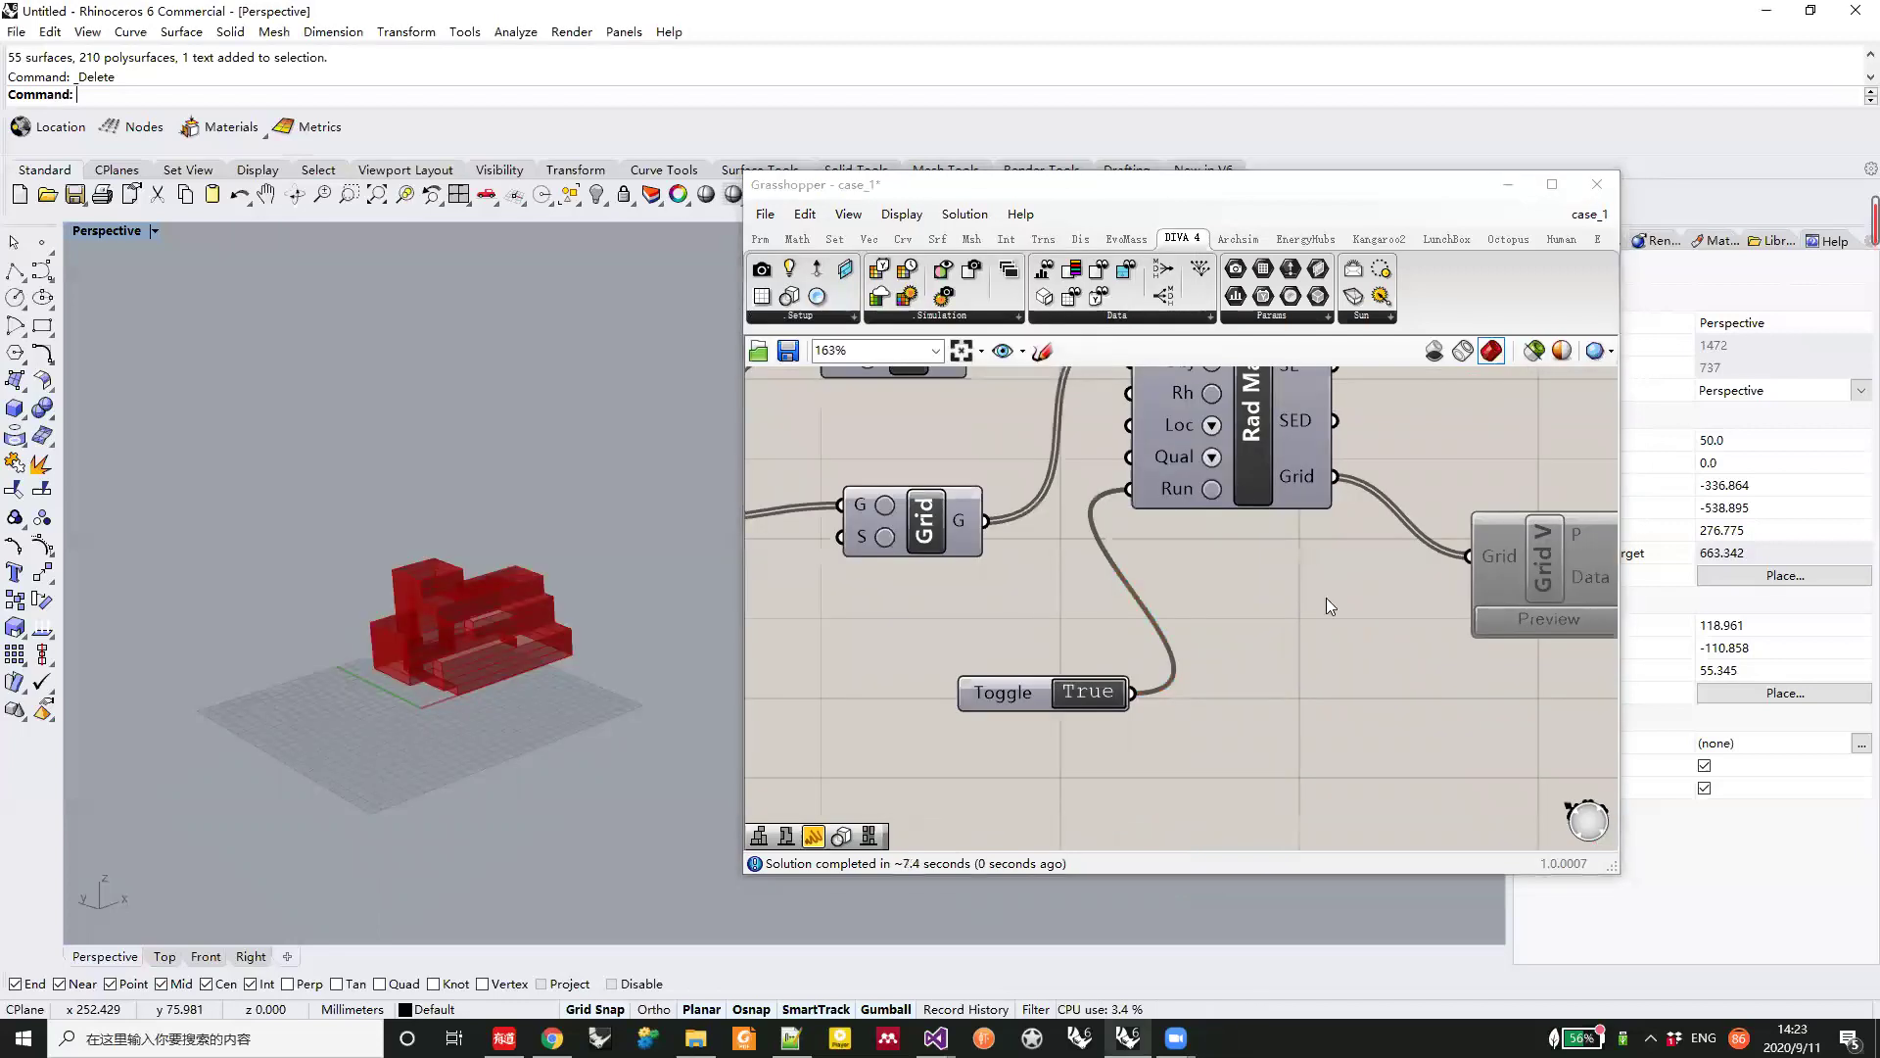
# Enable the Grid V component to display the radiation map on the massing and view it up close
pyautogui.moveTo(1328, 599); pyautogui.dragTo(1095, 618, button='right')
pyautogui.rightClick(1311, 568)
pyautogui.click(1361, 617)
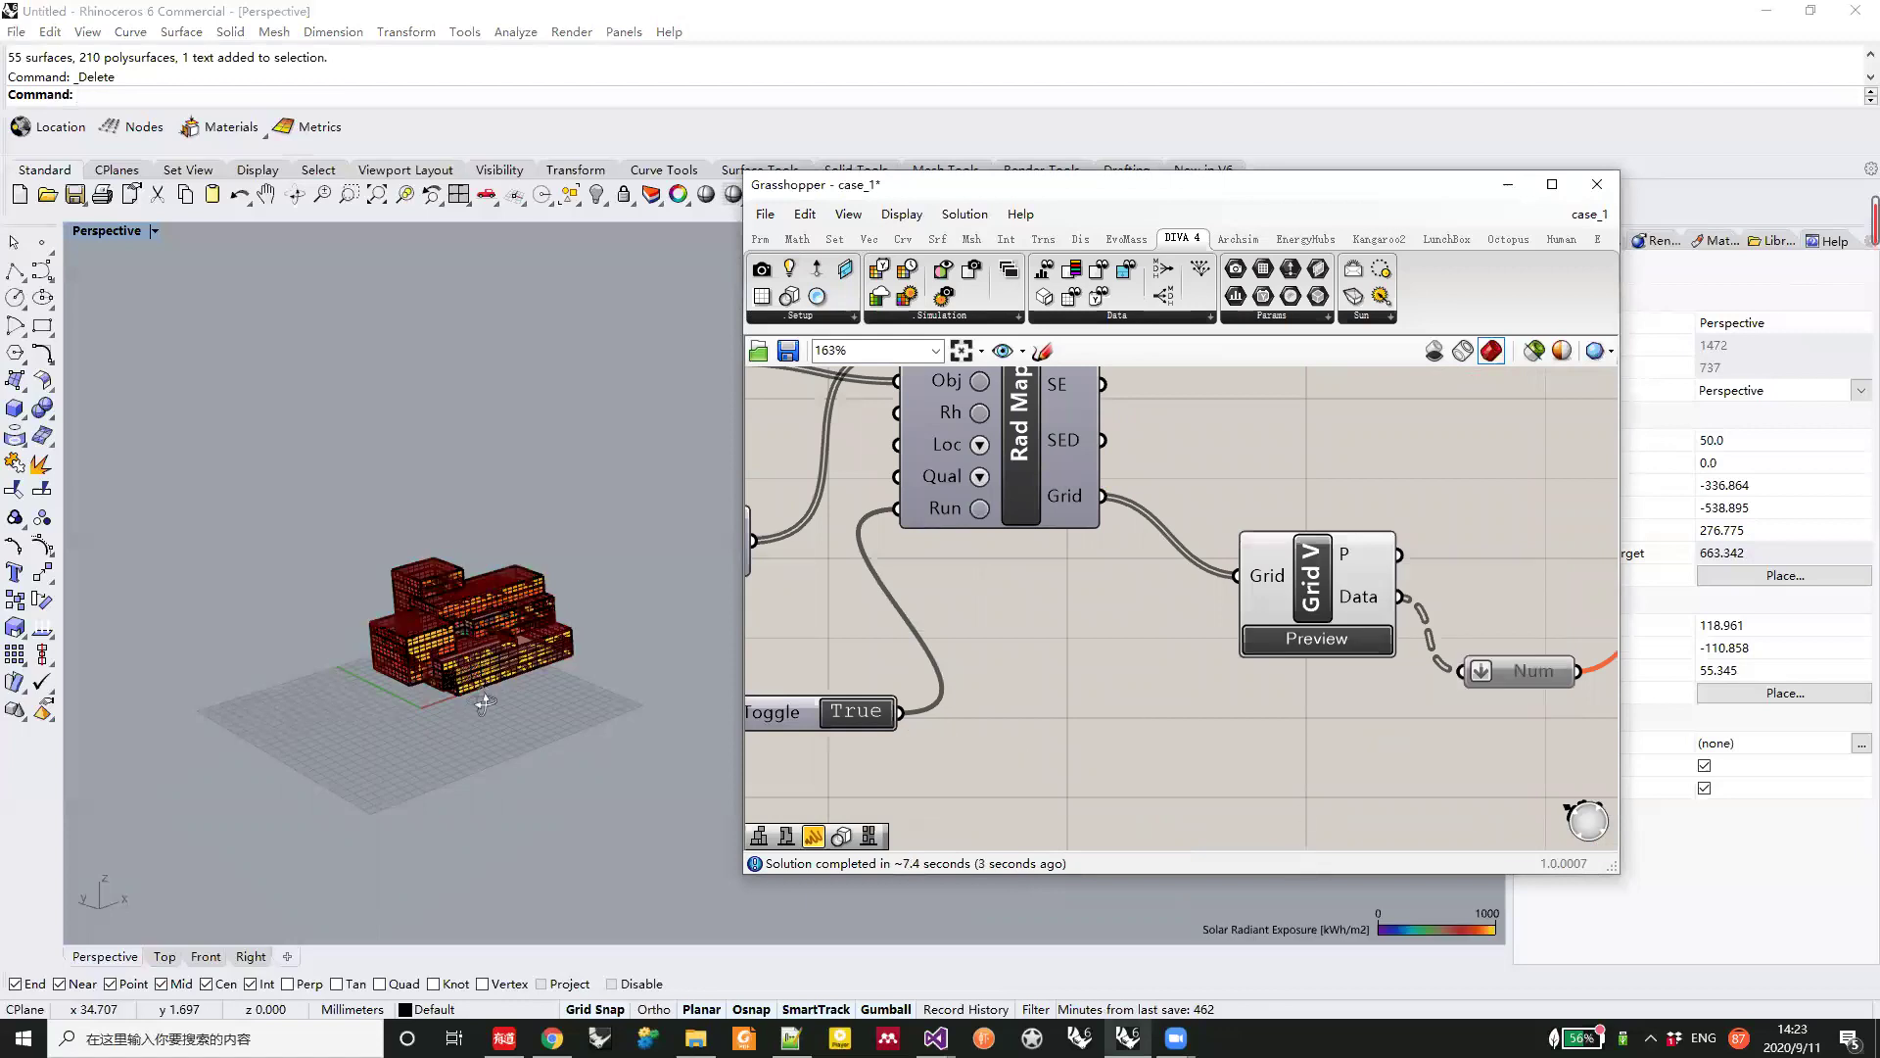
pyautogui.moveTo(485, 703); pyautogui.dragTo(500, 758, button='right')
pyautogui.scroll(4, 505, 683)
pyautogui.scroll(-3, 1479, 690)
# Hide the preview of the two Brep parameters so only the radiation map is displayed
pyautogui.moveTo(1311, 623); pyautogui.dragTo(1437, 658, button='right')
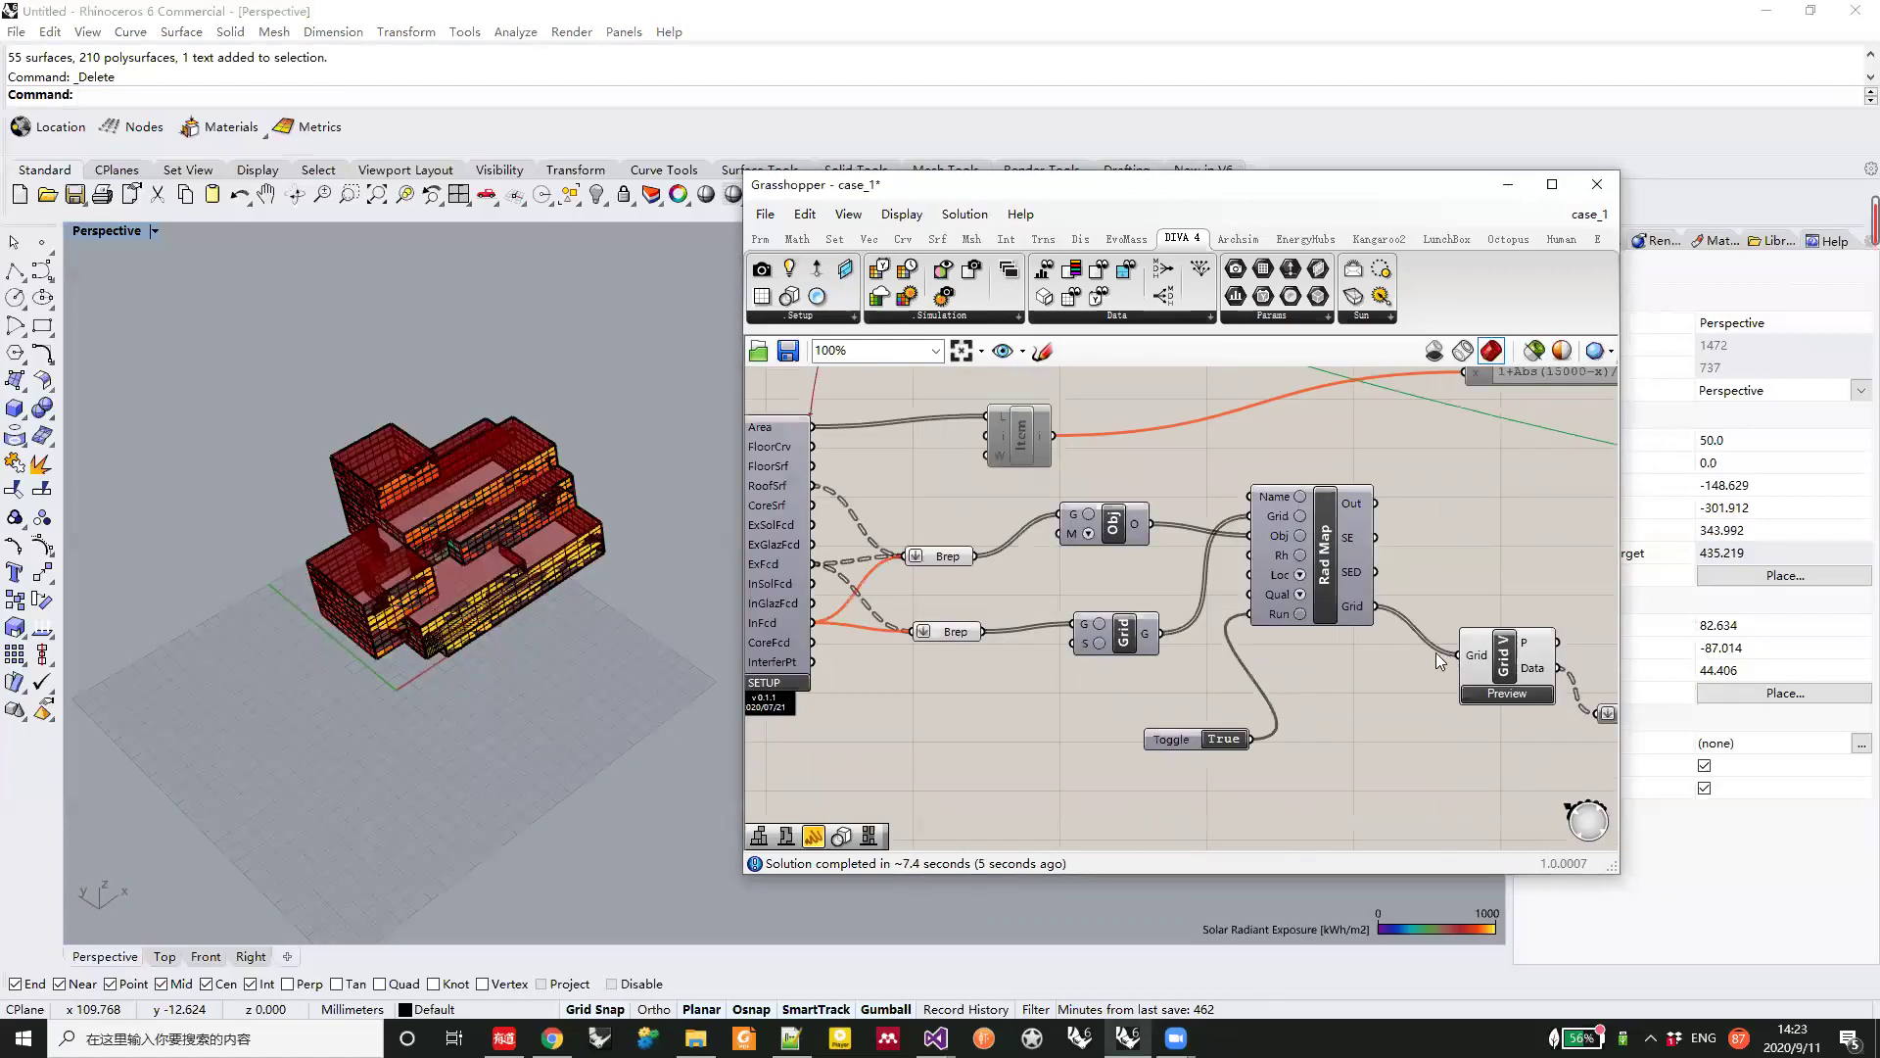
pyautogui.moveTo(870, 516); pyautogui.dragTo(1012, 688)
pyautogui.middleClick(943, 617)
pyautogui.click(905, 586)
pyautogui.moveTo(406, 502); pyautogui.dragTo(403, 497, button='right')
# Reposition the pink Genome/Fitness component further along above the definition, away from AddingMass
pyautogui.scroll(-3, 1056, 607)
pyautogui.moveTo(845, 492); pyautogui.dragTo(1073, 545, button='right')
pyautogui.scroll(-2, 1074, 544)
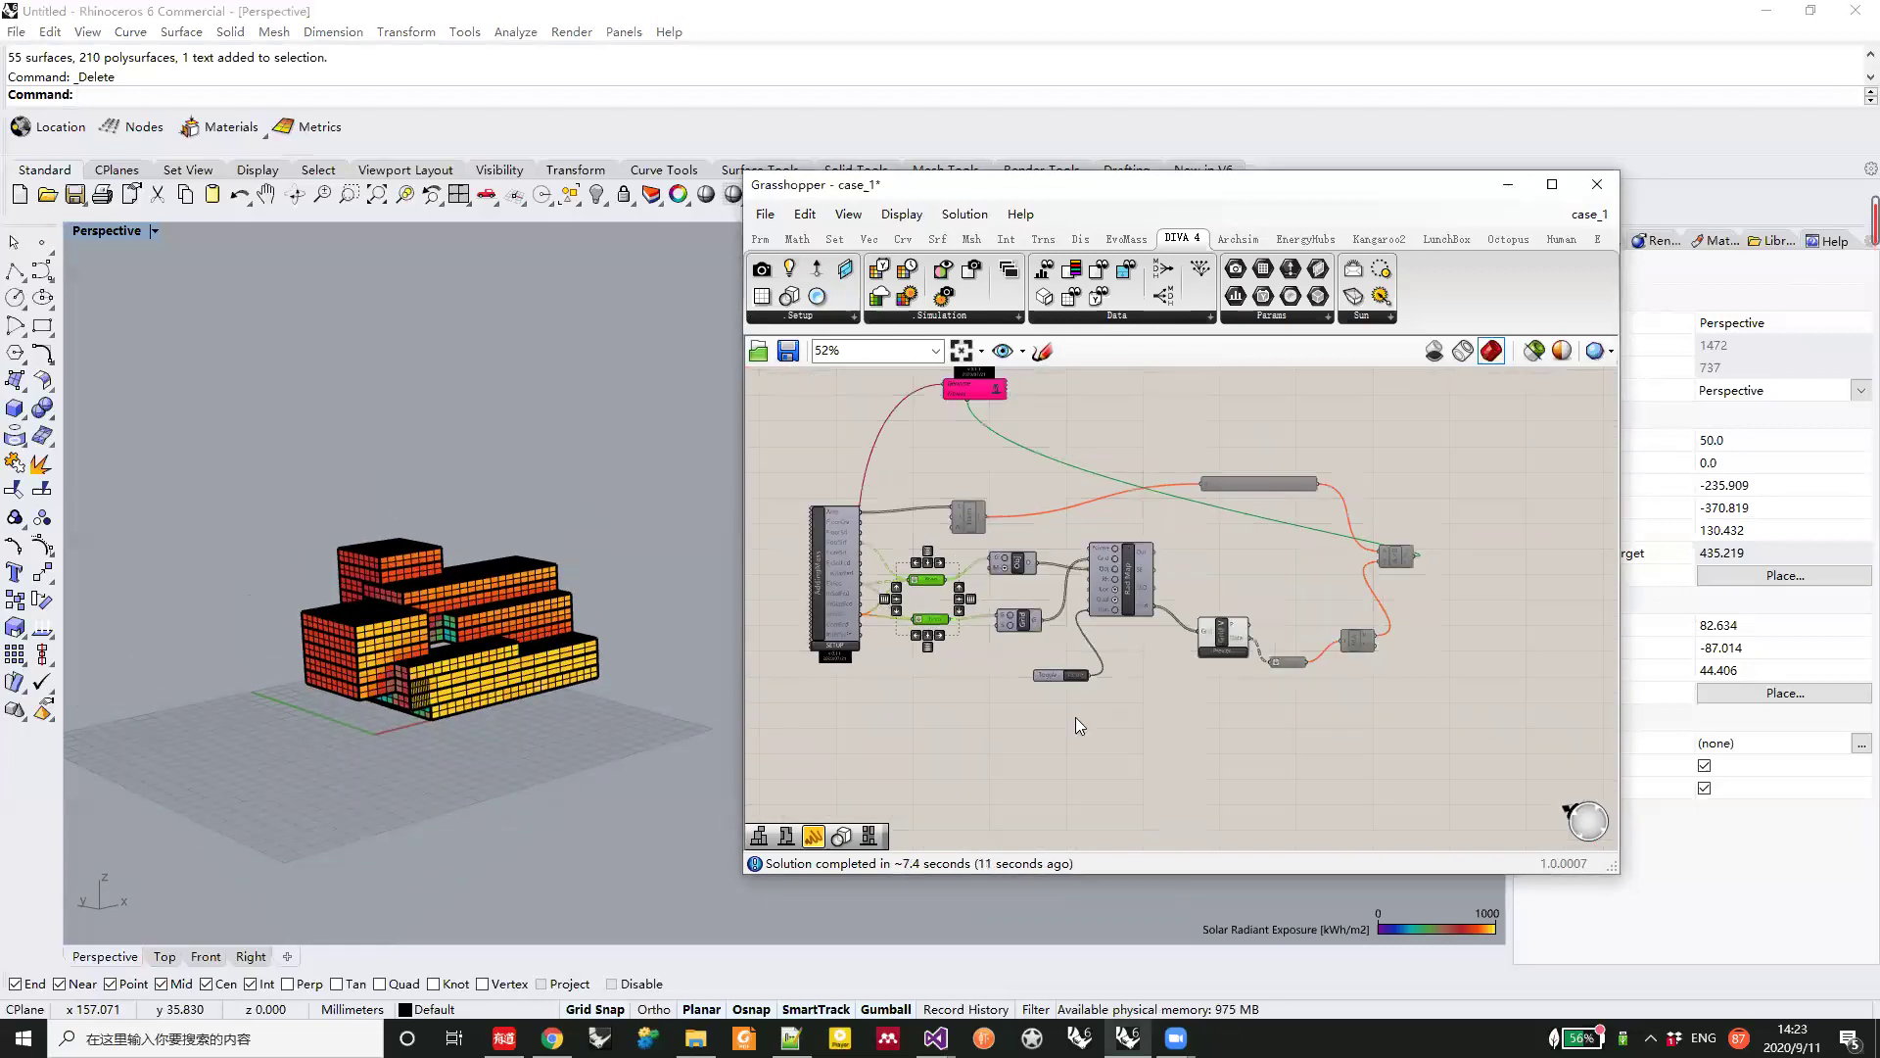
pyautogui.moveTo(961, 389); pyautogui.dragTo(1102, 409)
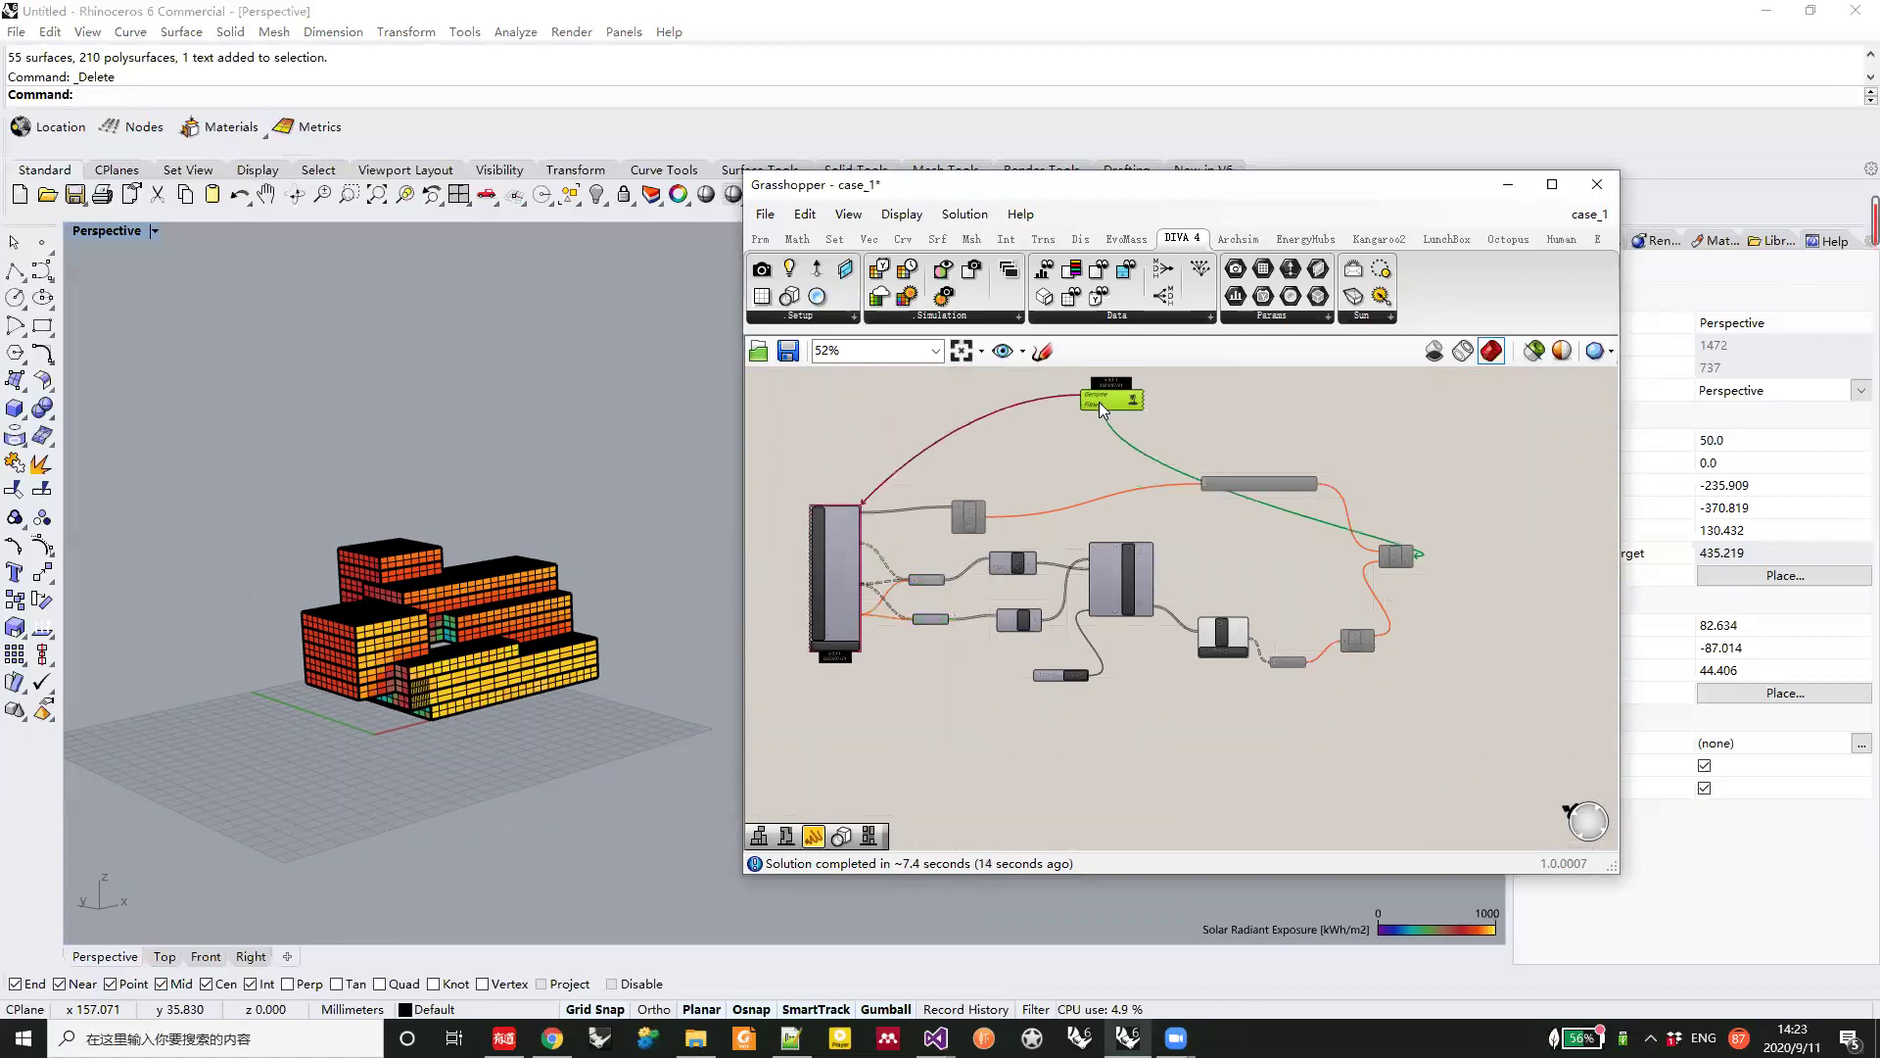
pyautogui.moveTo(609, 646); pyautogui.dragTo(607, 668, button='right')
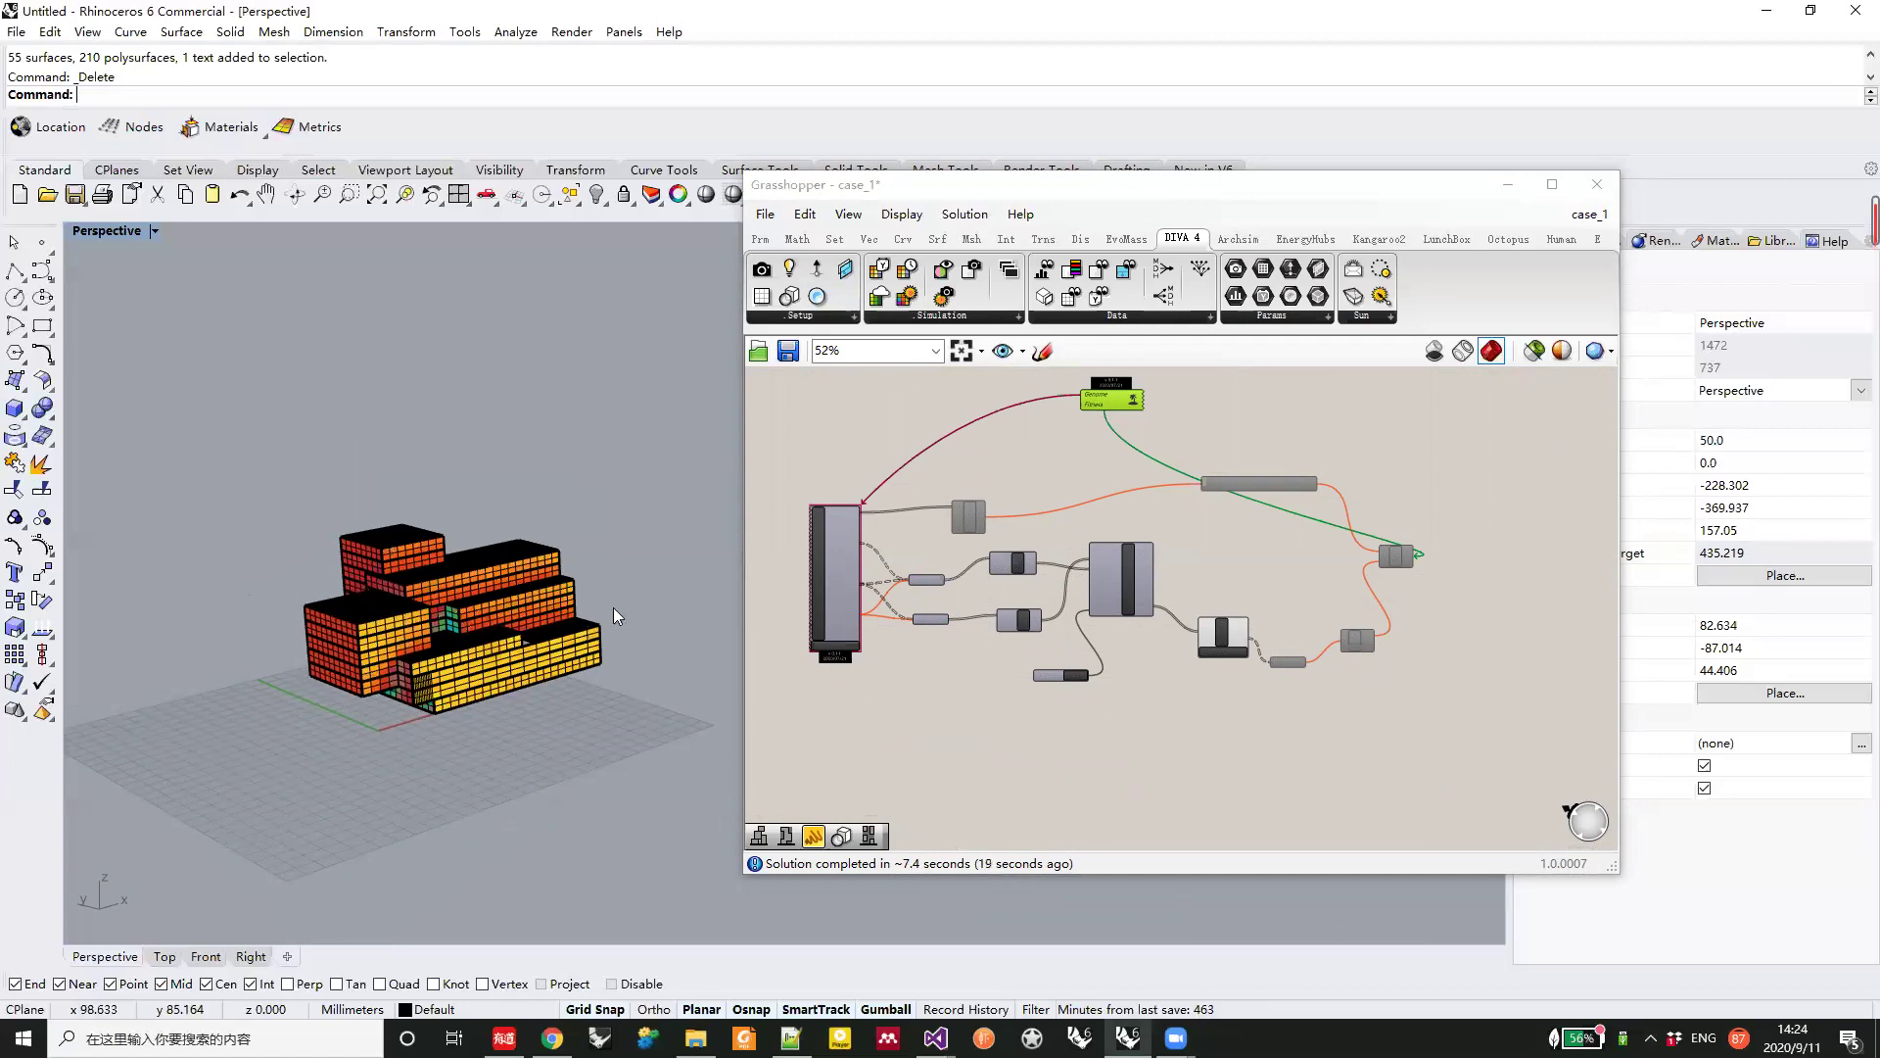
# Inspect Rad Map's Grid output and enable the Num and MA components that process Grid V's Data output
pyautogui.scroll(5, 1326, 598)
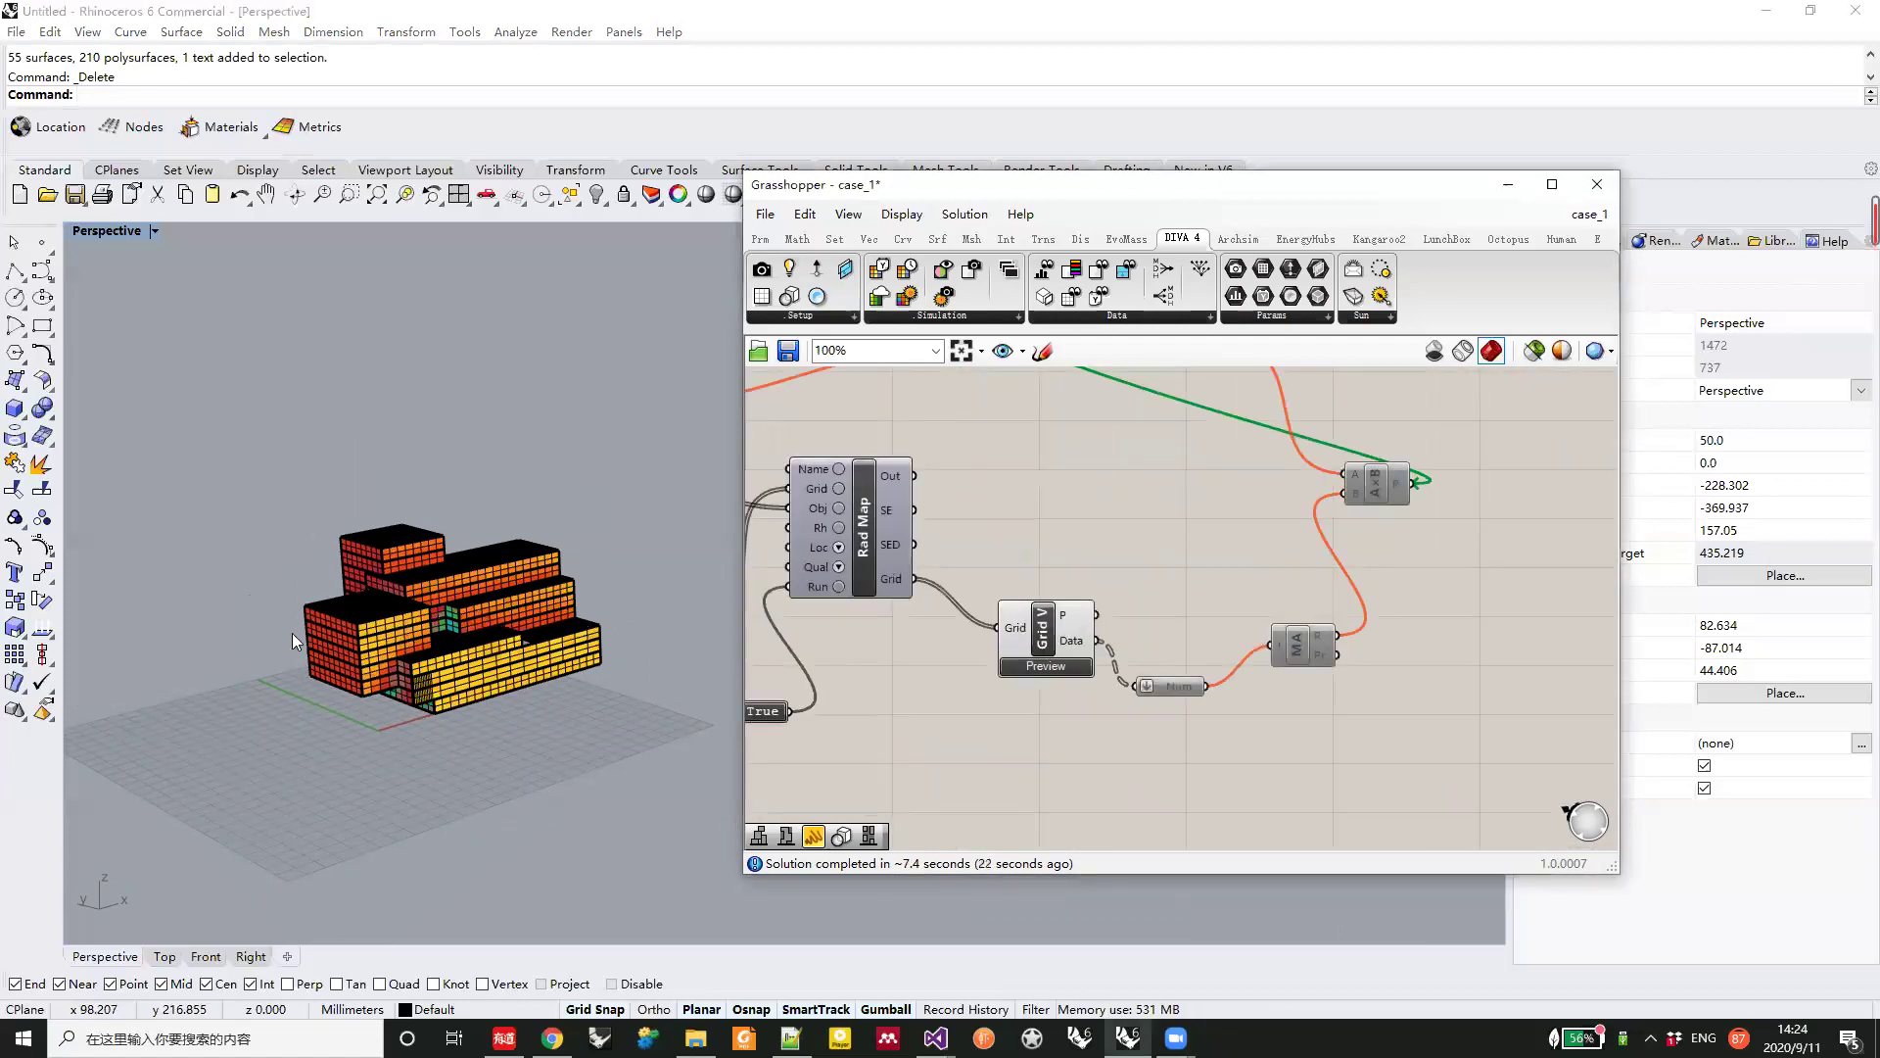
pyautogui.scroll(2, 829, 623)
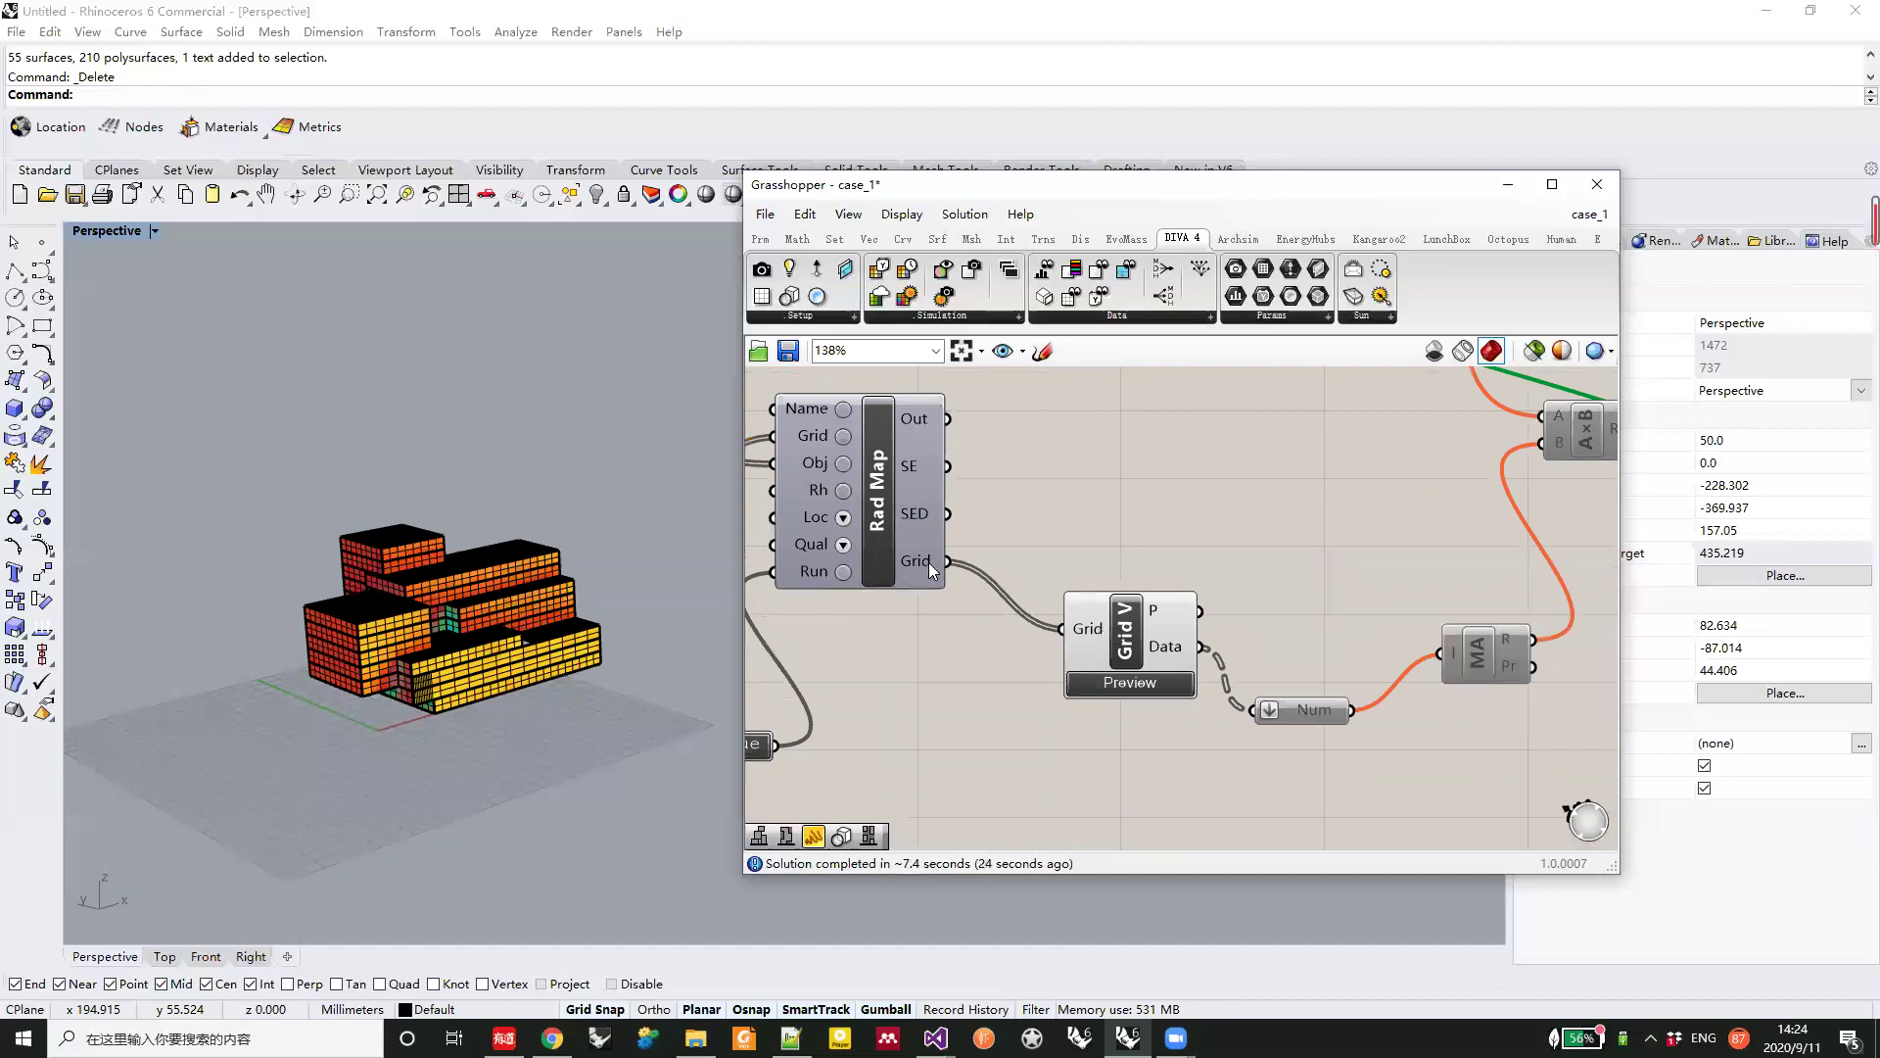
pyautogui.moveTo(929, 563)
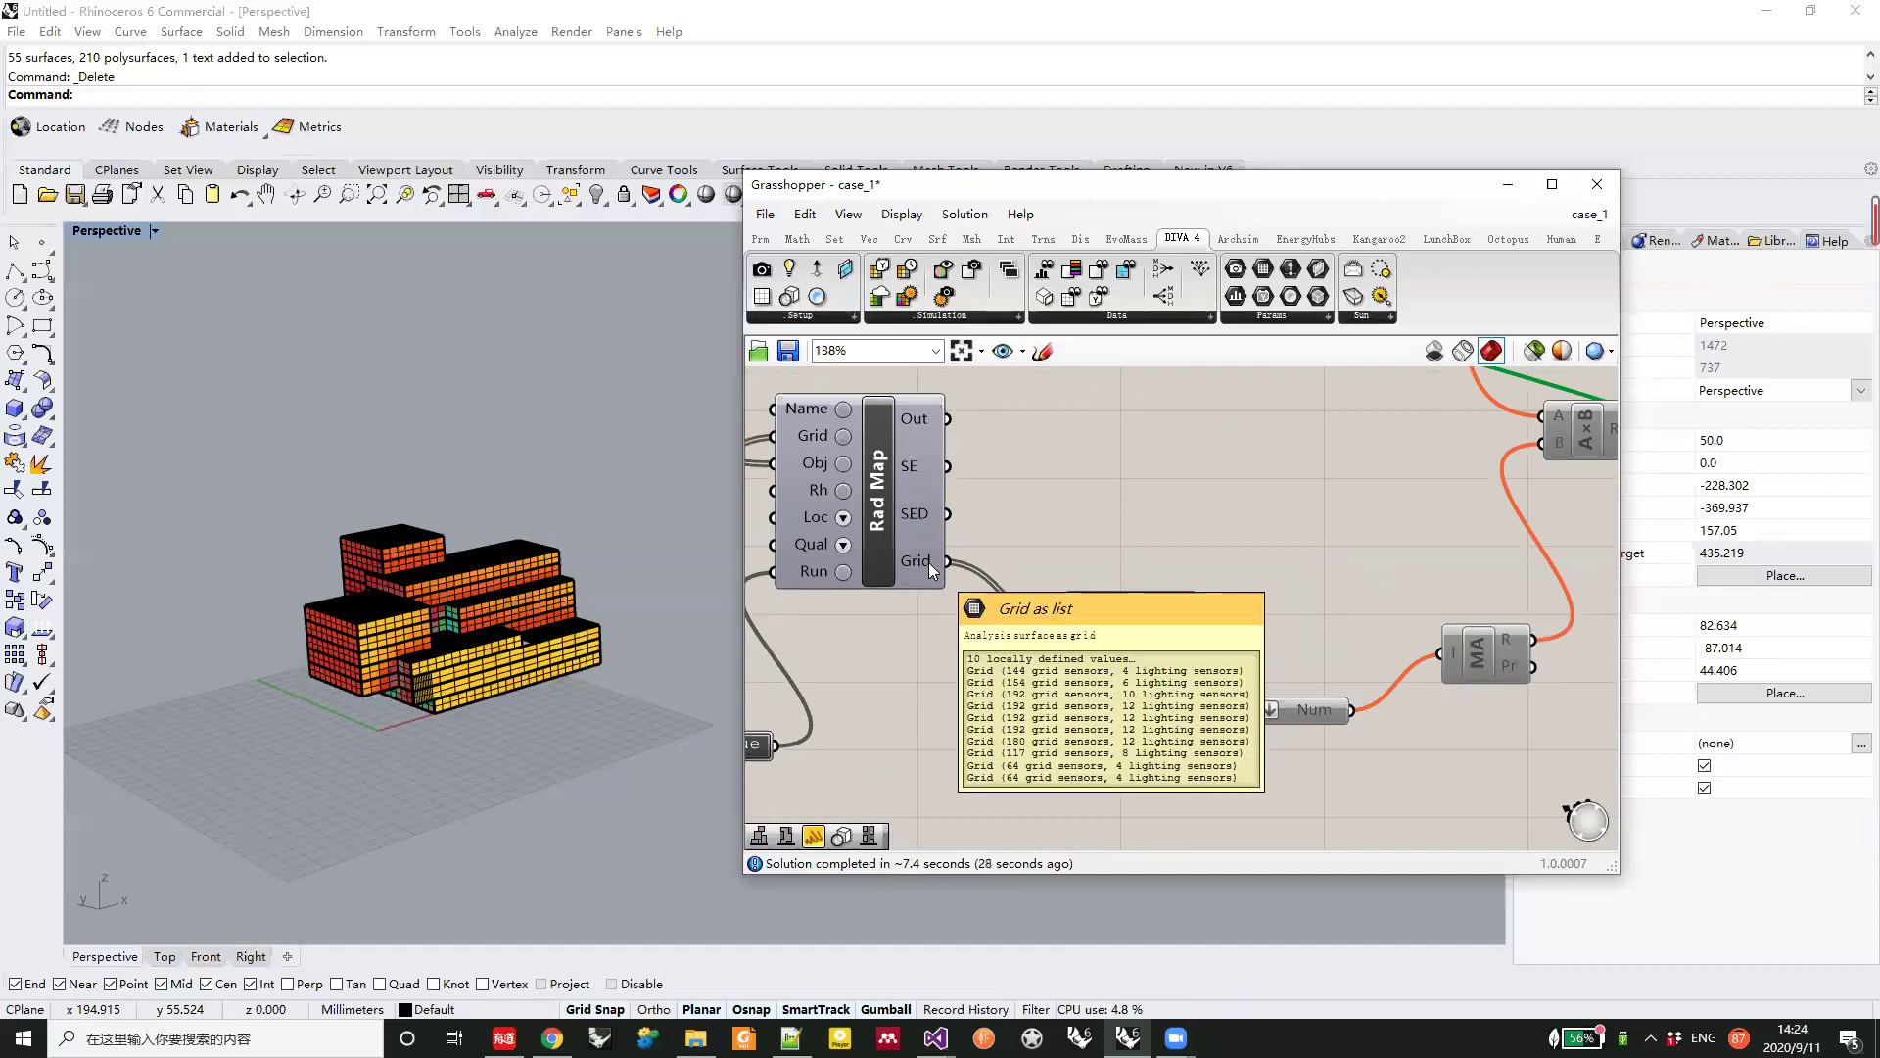
pyautogui.scroll(3, 495, 609)
pyautogui.scroll(2, 495, 609)
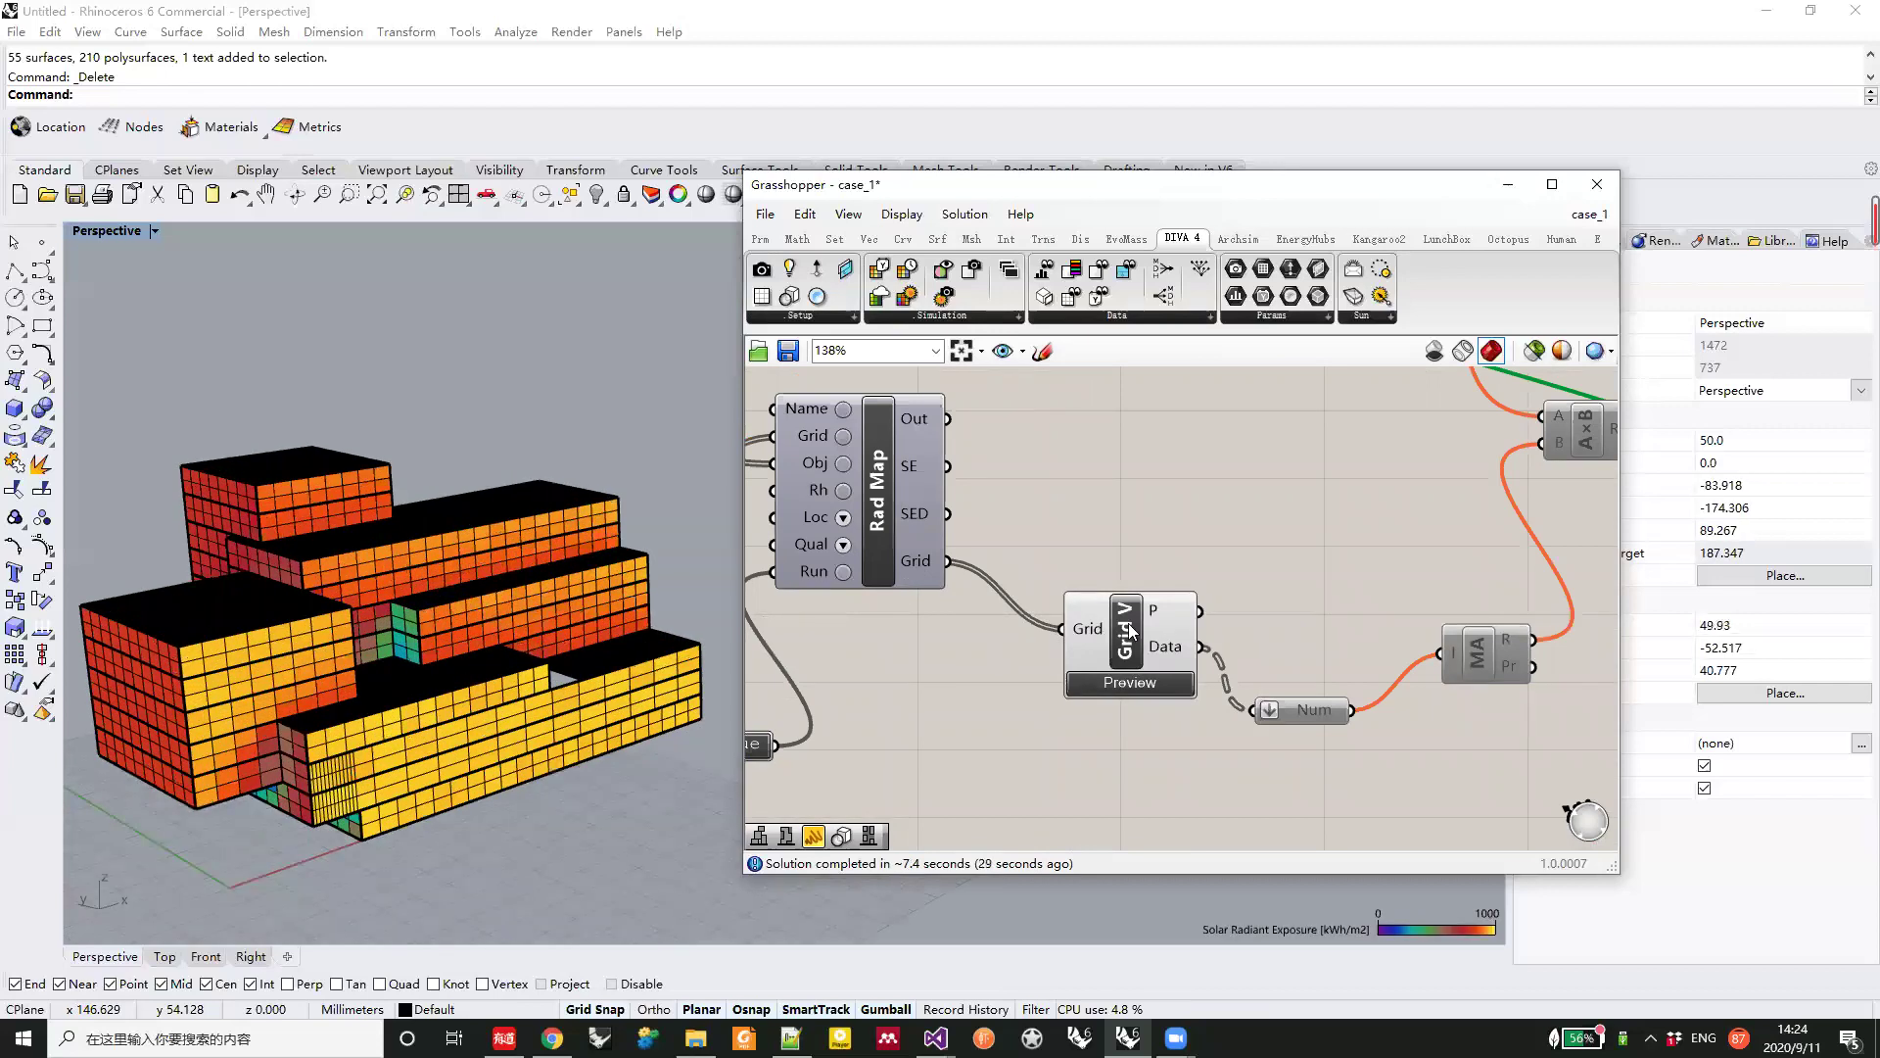
pyautogui.moveTo(1487, 720); pyautogui.dragTo(1345, 711, button='right')
pyautogui.moveTo(1434, 778)
pyautogui.mouseDown()
pyautogui.moveTo(881, 502)
pyautogui.moveTo(920, 517)
pyautogui.mouseUp()
pyautogui.middleClick(1348, 637)
pyautogui.click(1425, 632)
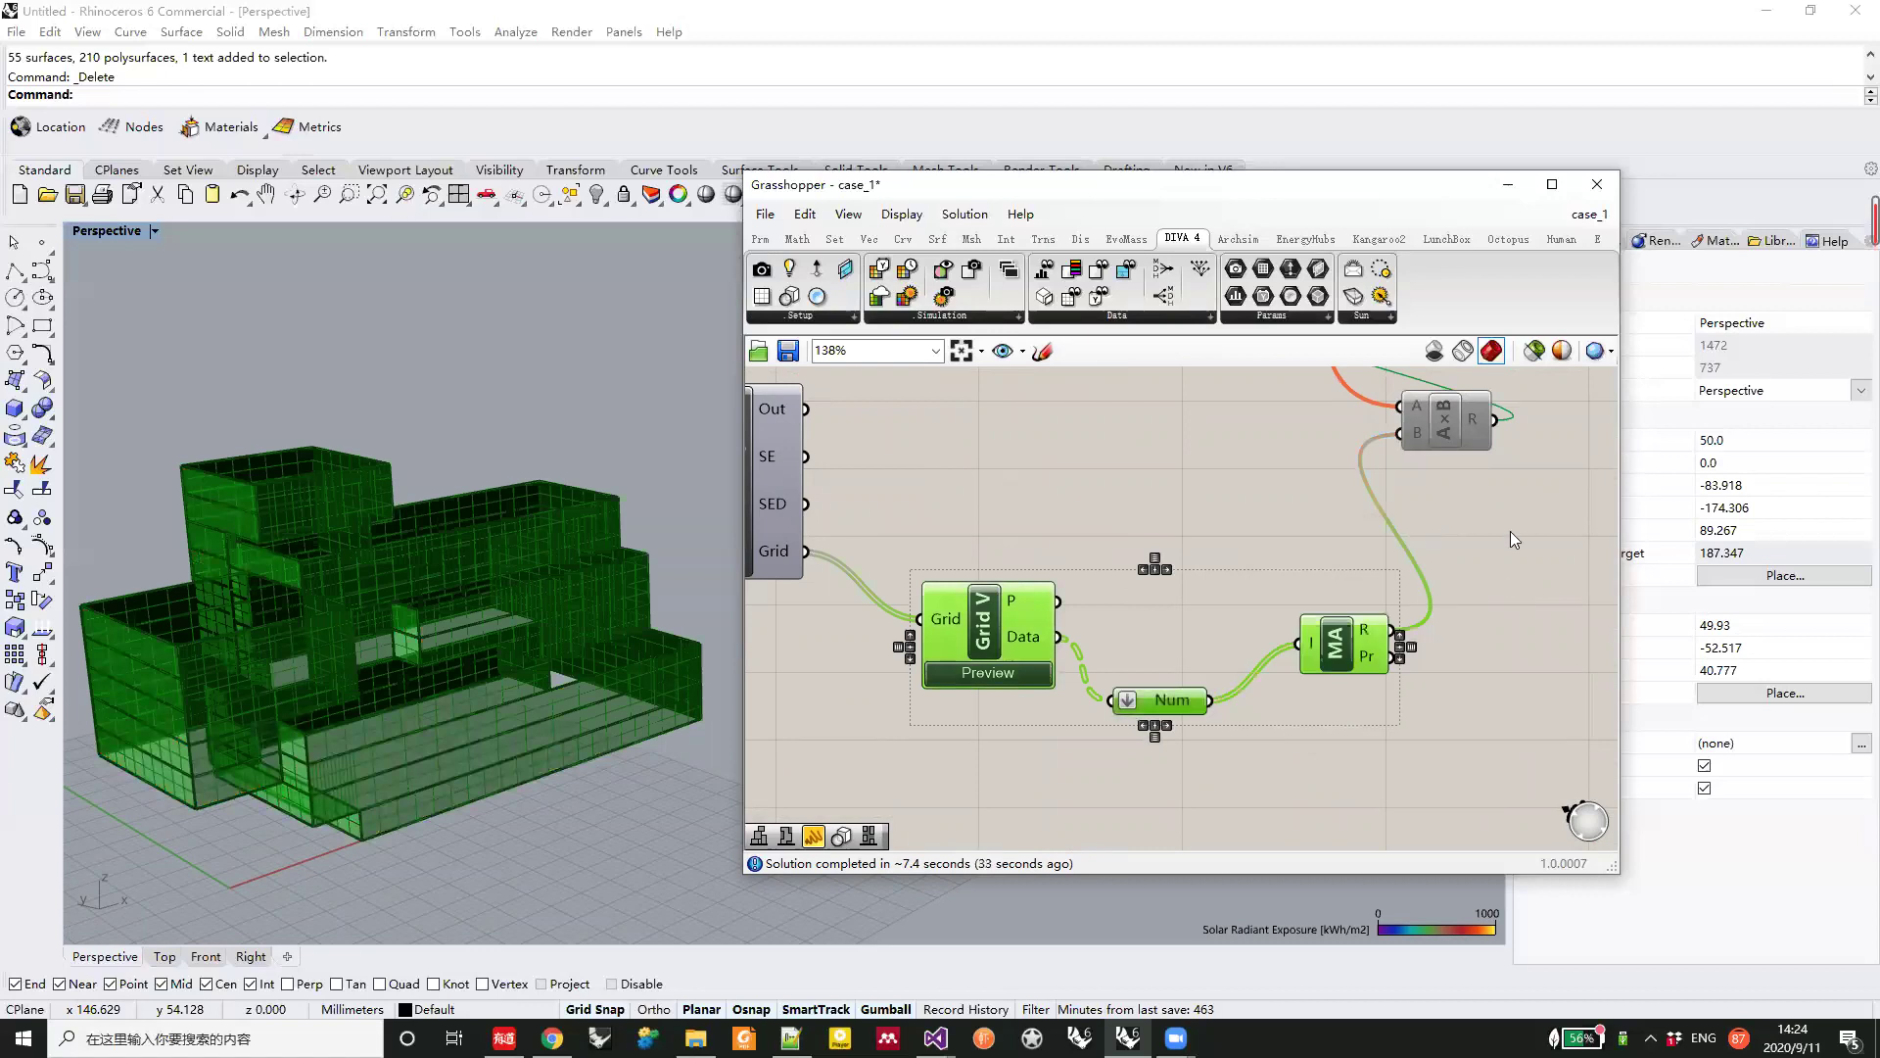
pyautogui.click(1510, 531)
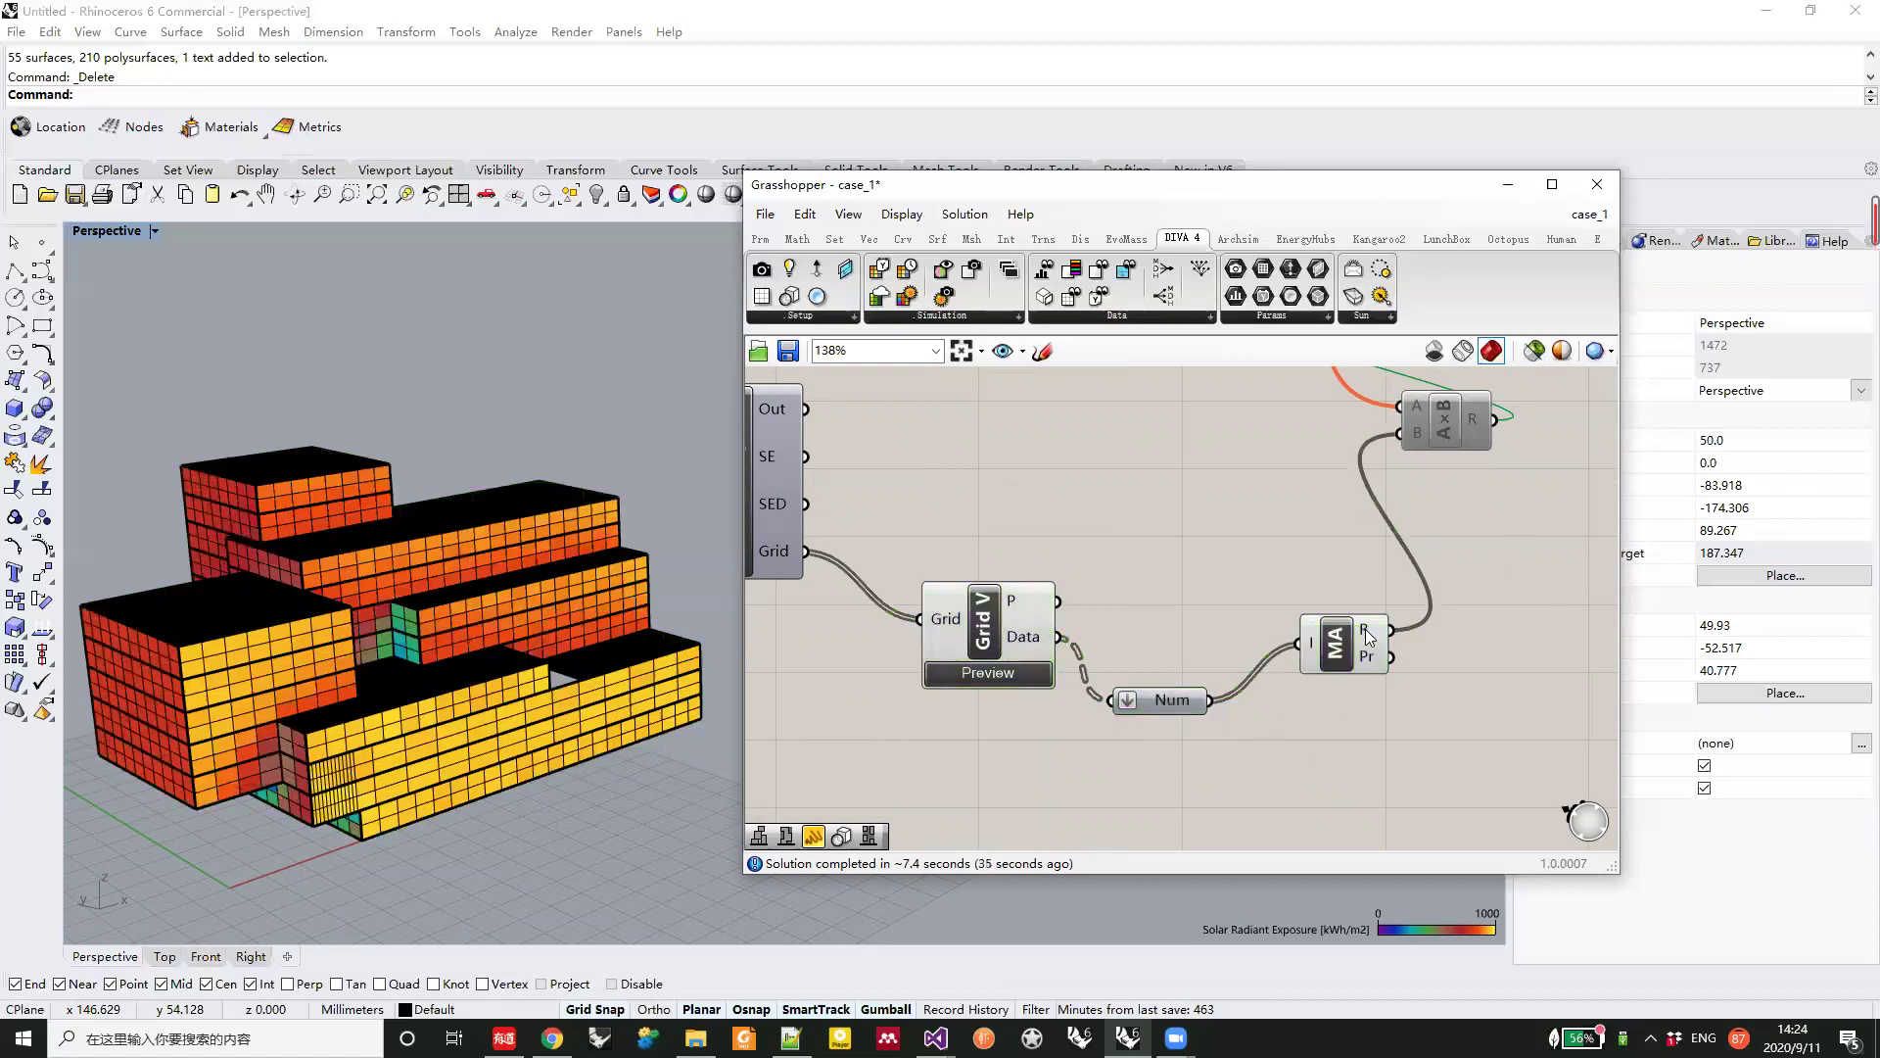
pyautogui.moveTo(1367, 637)
# Reposition the Item component fed by the Area output slightly up and away from AddingMass
pyautogui.scroll(-2, 1295, 530)
pyautogui.moveTo(1185, 519); pyautogui.dragTo(1234, 585, button='right')
pyautogui.scroll(-3, 1140, 566)
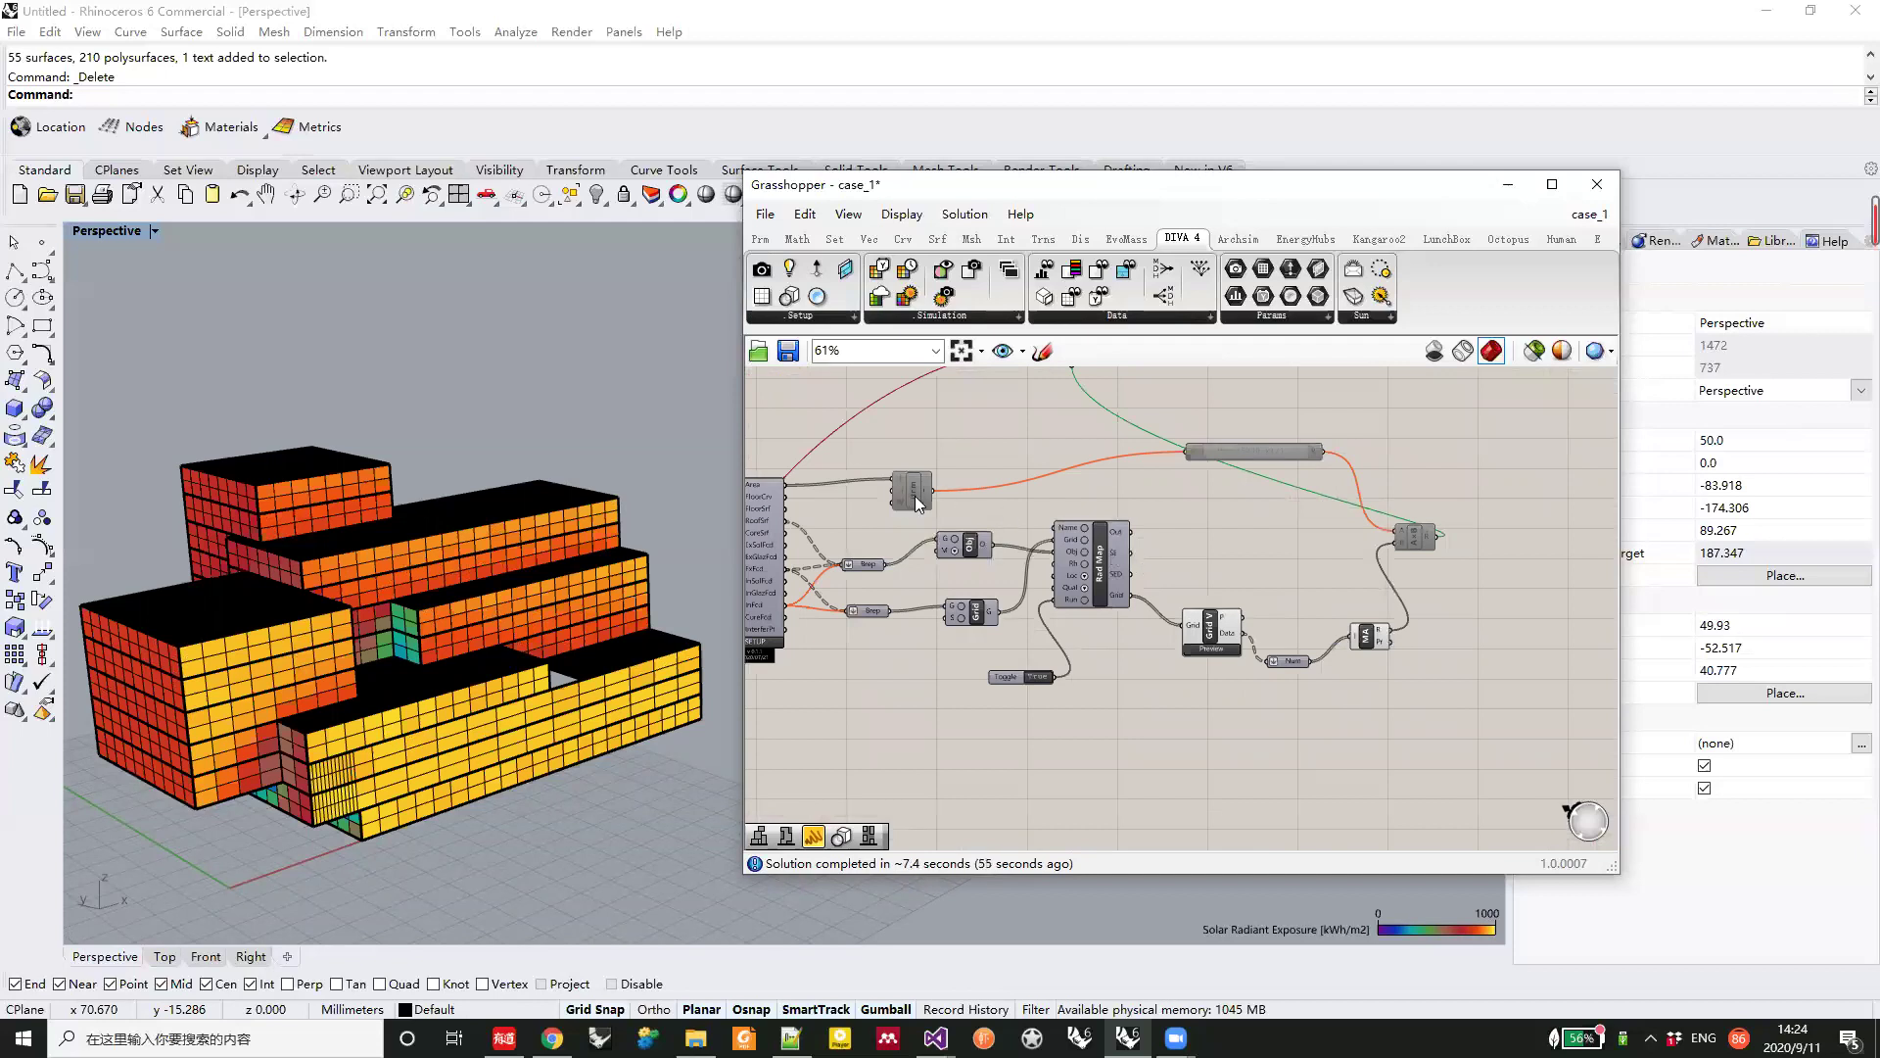
pyautogui.moveTo(916, 506); pyautogui.dragTo(958, 475)
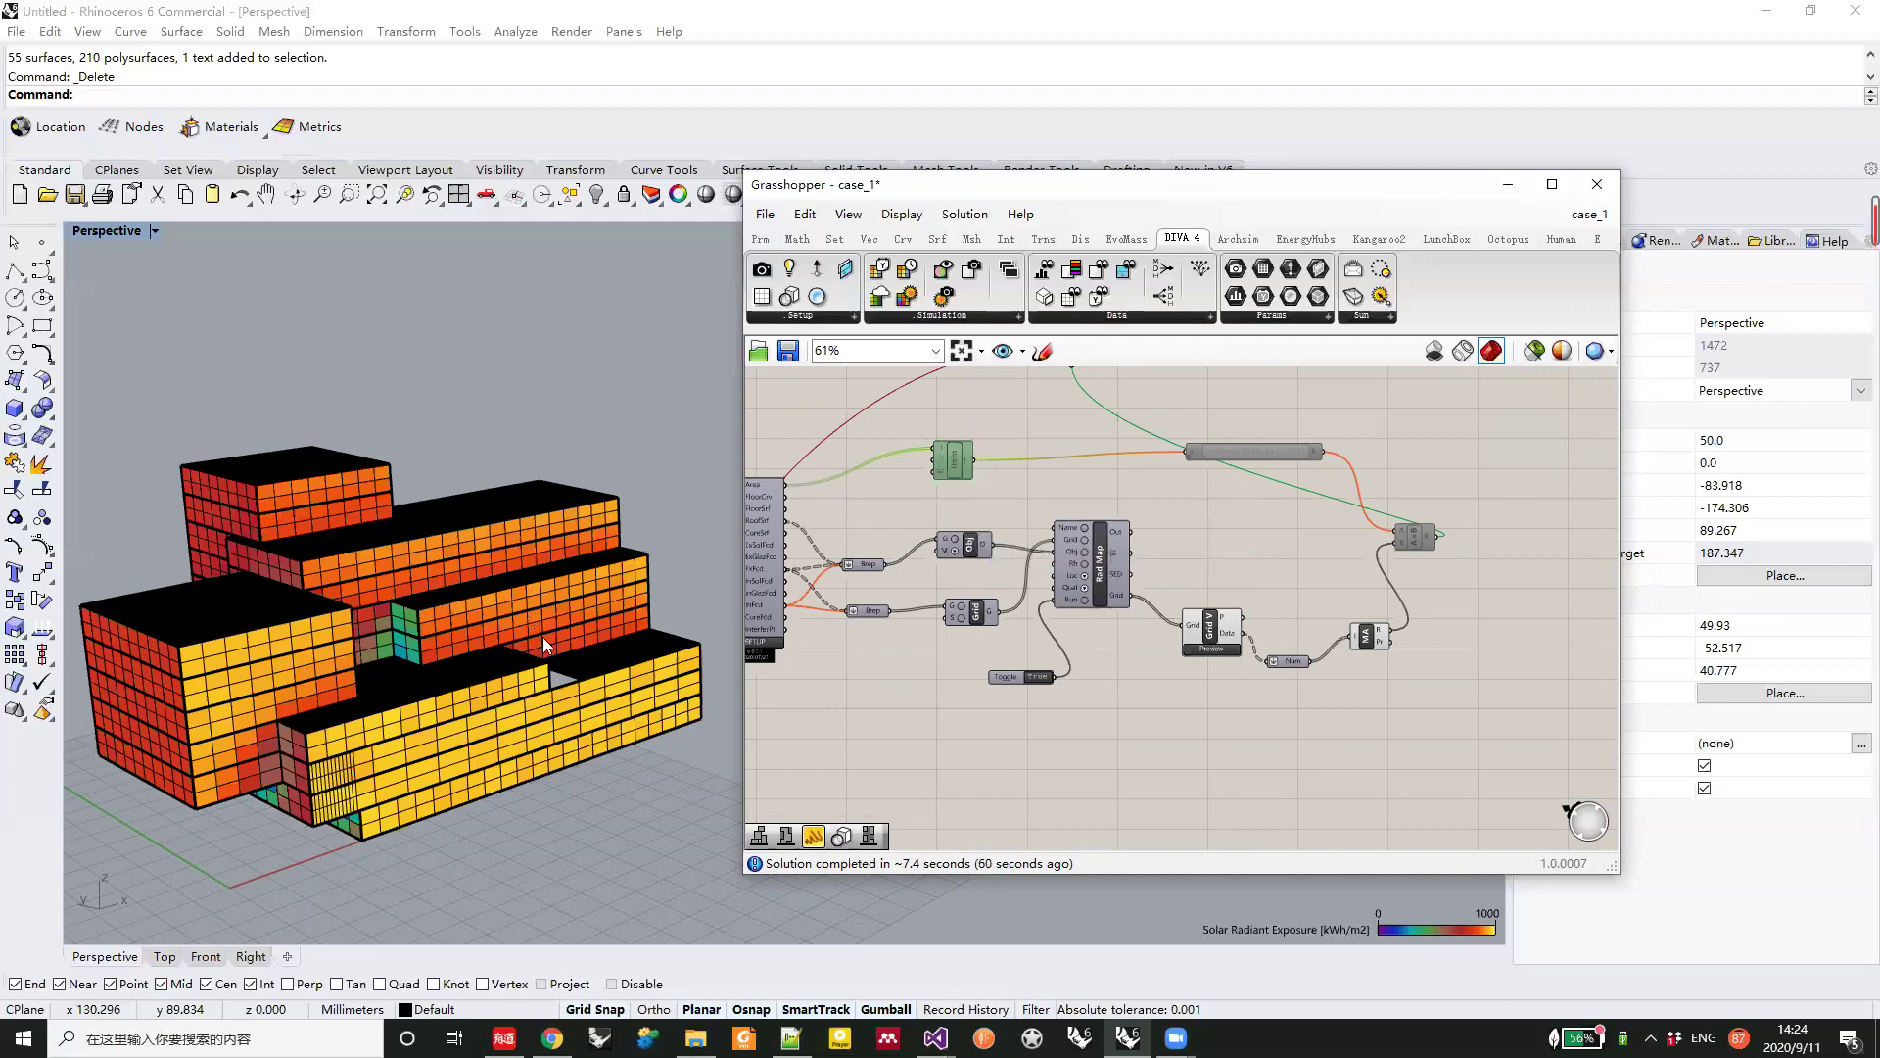
# Examine how the Area branch and the MA radiation result combine in the A×B component feeding Fitness
pyautogui.moveTo(855, 584); pyautogui.dragTo(1034, 602, button='right')
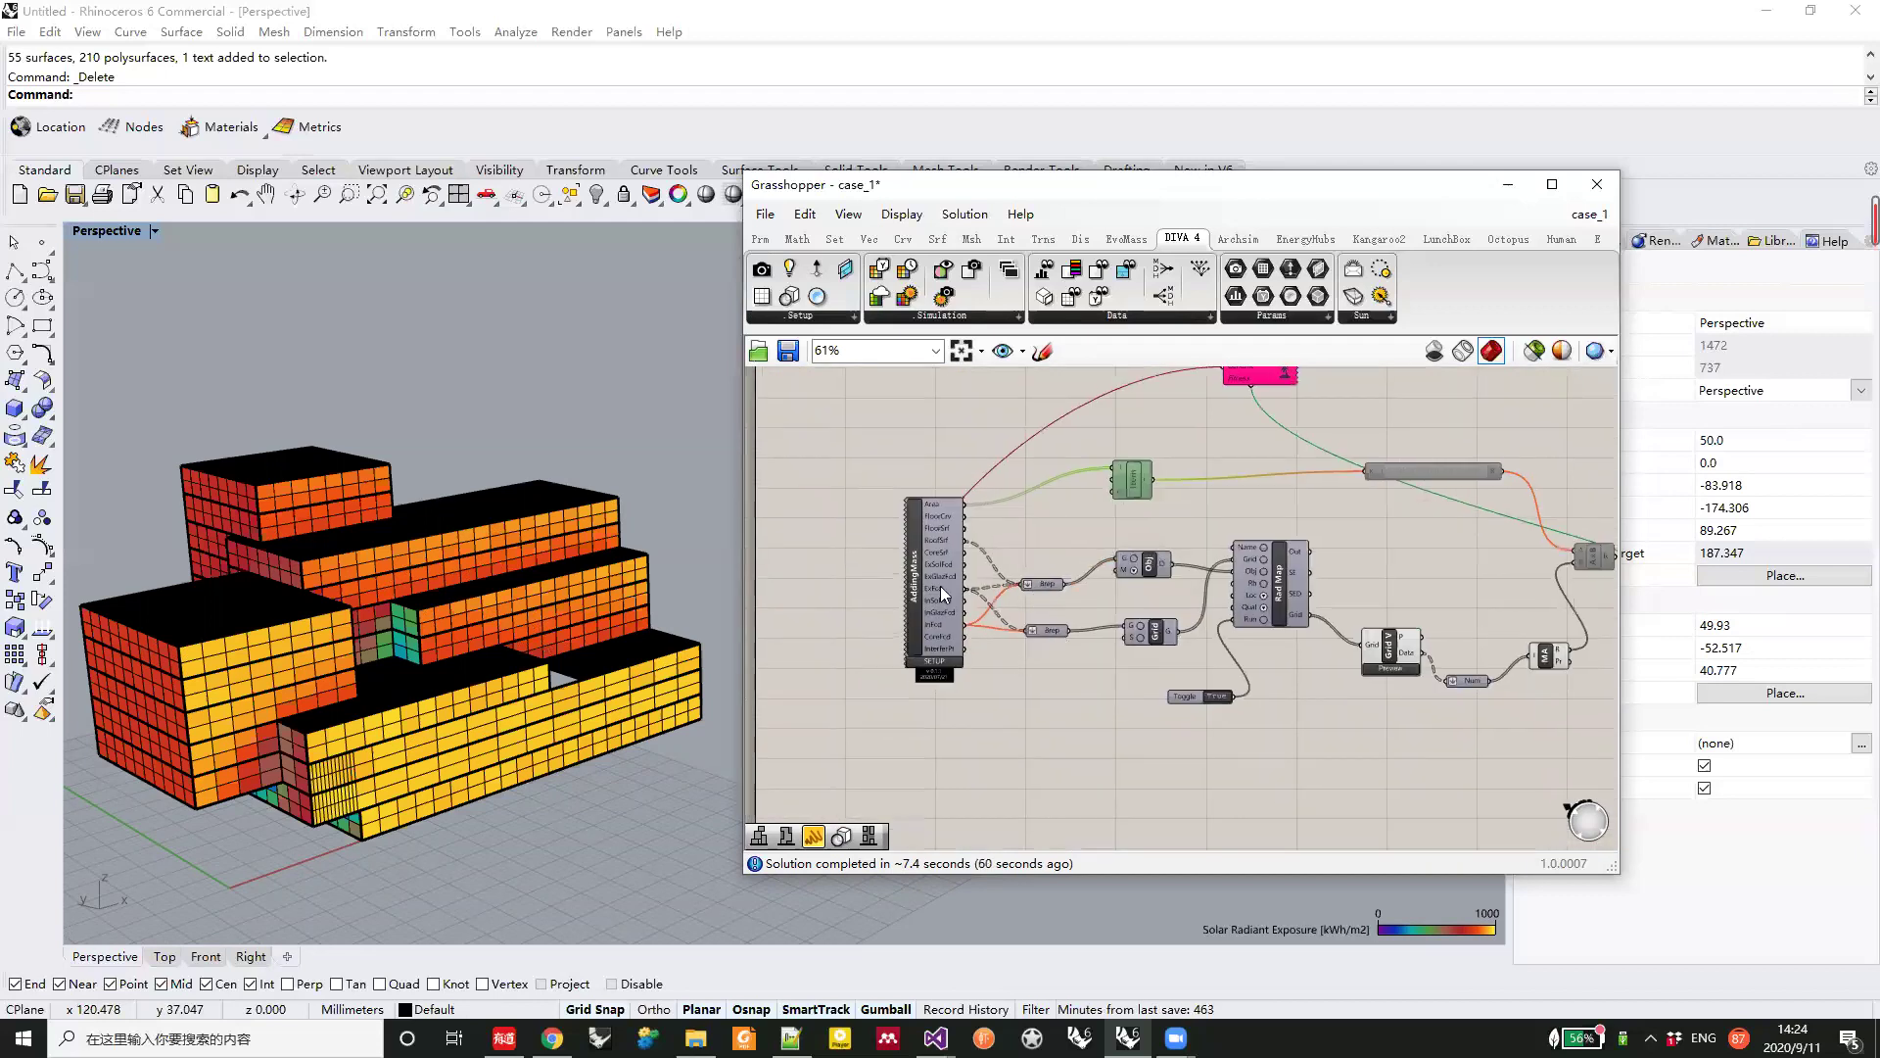
pyautogui.moveTo(1150, 580); pyautogui.dragTo(1048, 632, button='right')
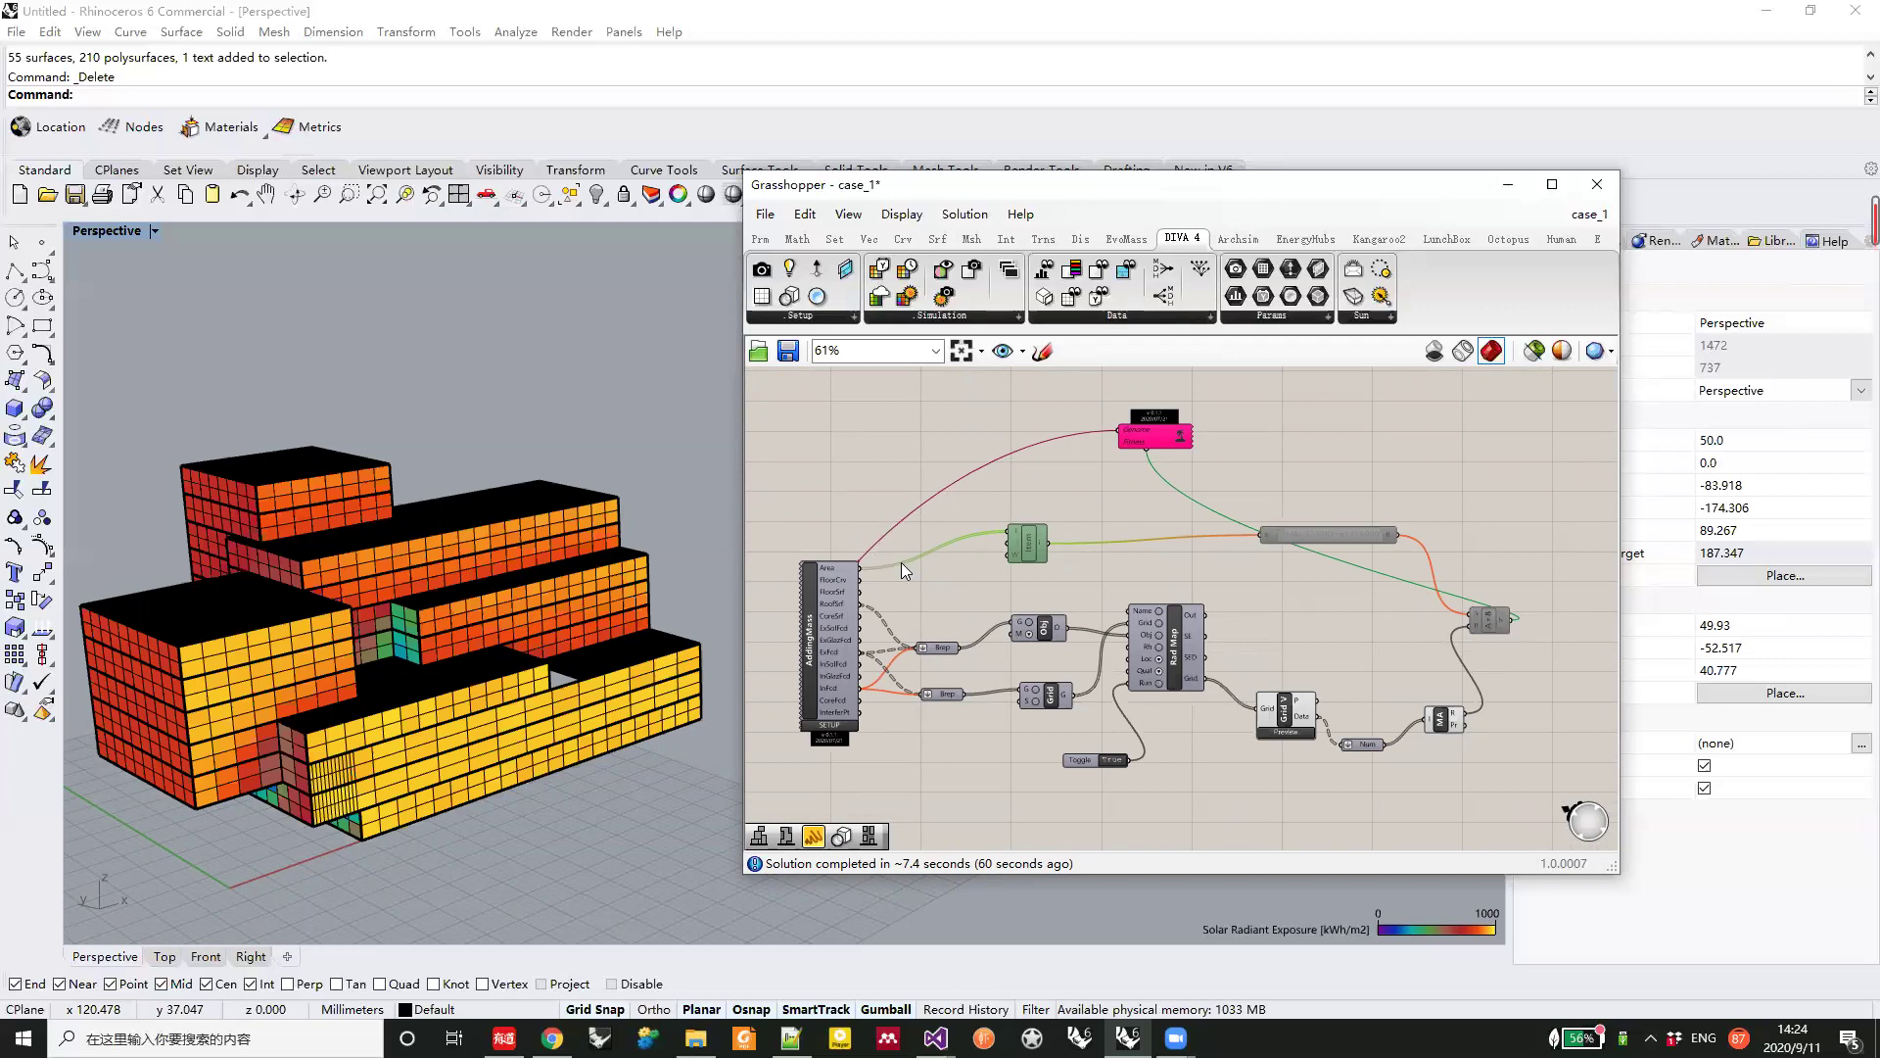
pyautogui.scroll(1, 1002, 564)
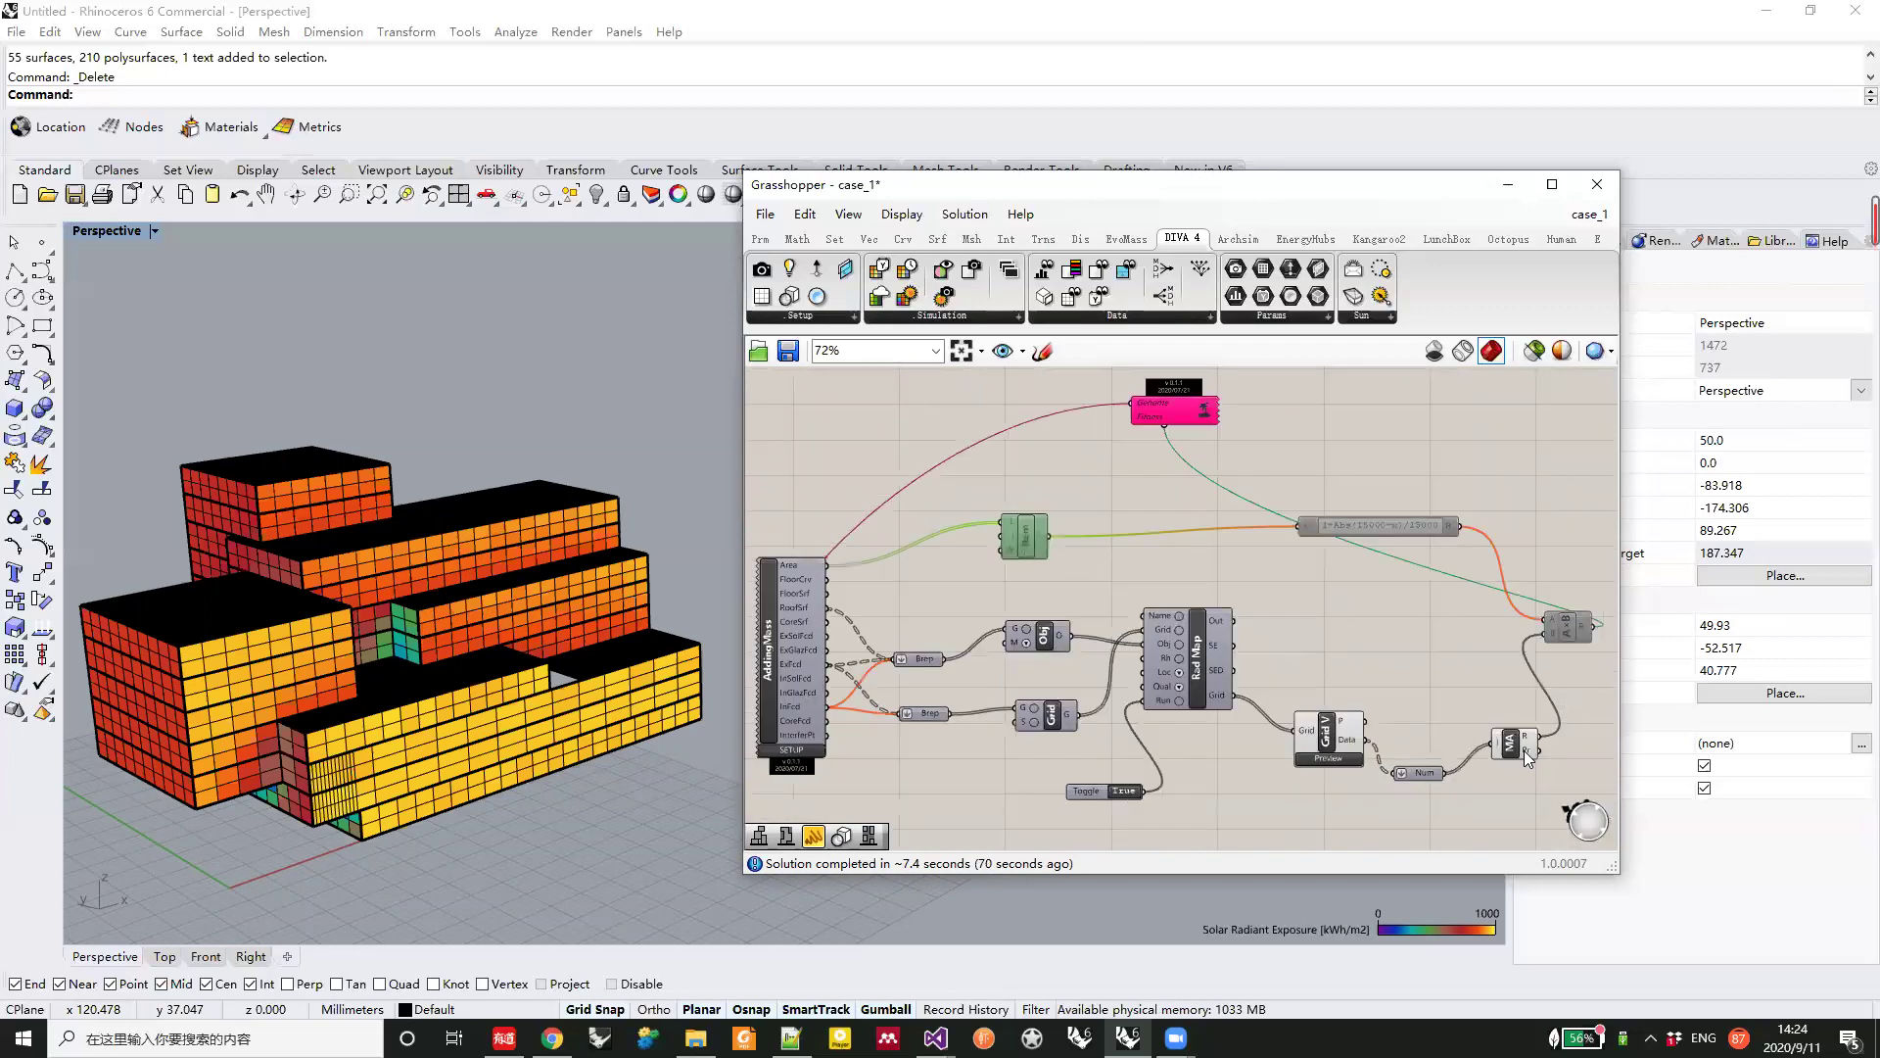
pyautogui.scroll(3, 1524, 750)
pyautogui.moveTo(1543, 552); pyautogui.dragTo(1482, 688, button='right')
pyautogui.scroll(-3, 1483, 689)
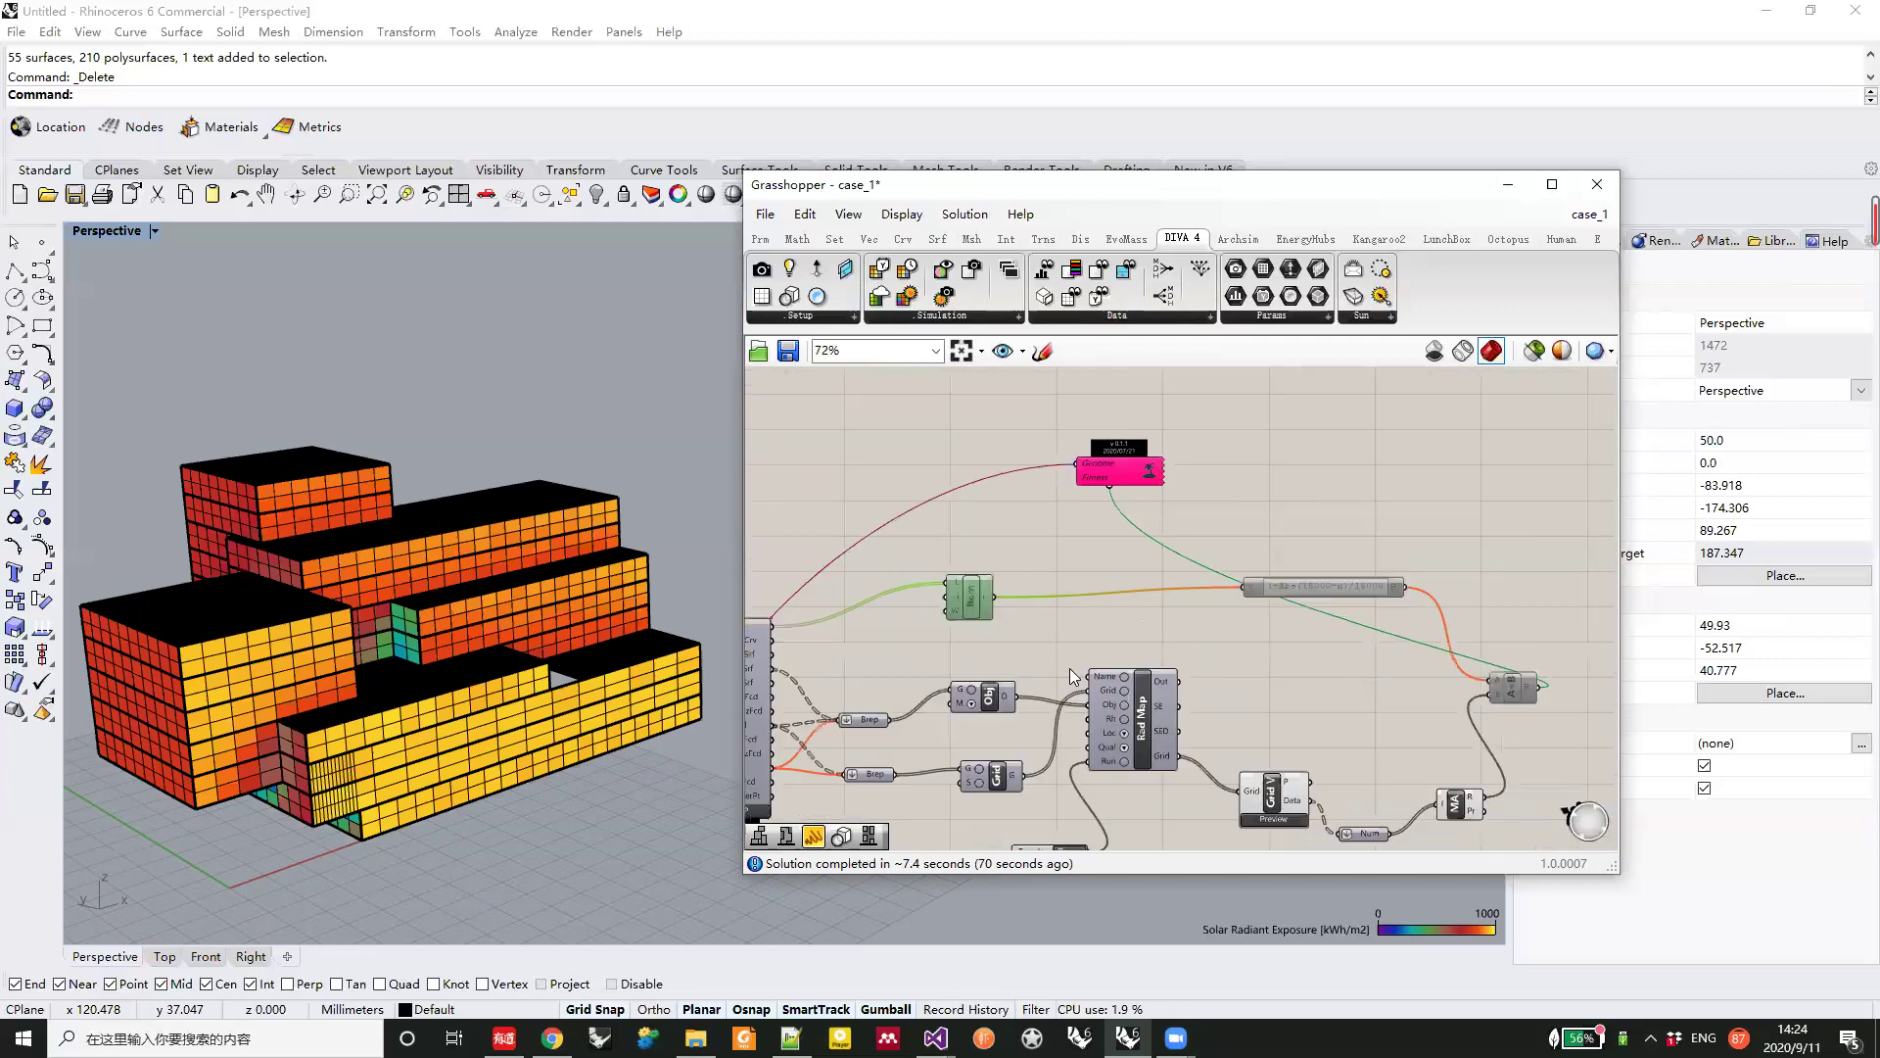
pyautogui.moveTo(1069, 668); pyautogui.dragTo(1144, 645, button='right')
# Inspect AddingMass's Area output and enable the Item component and the 1+Abs(15000-x)/15000 expression
pyautogui.moveTo(974, 536); pyautogui.dragTo(1528, 632)
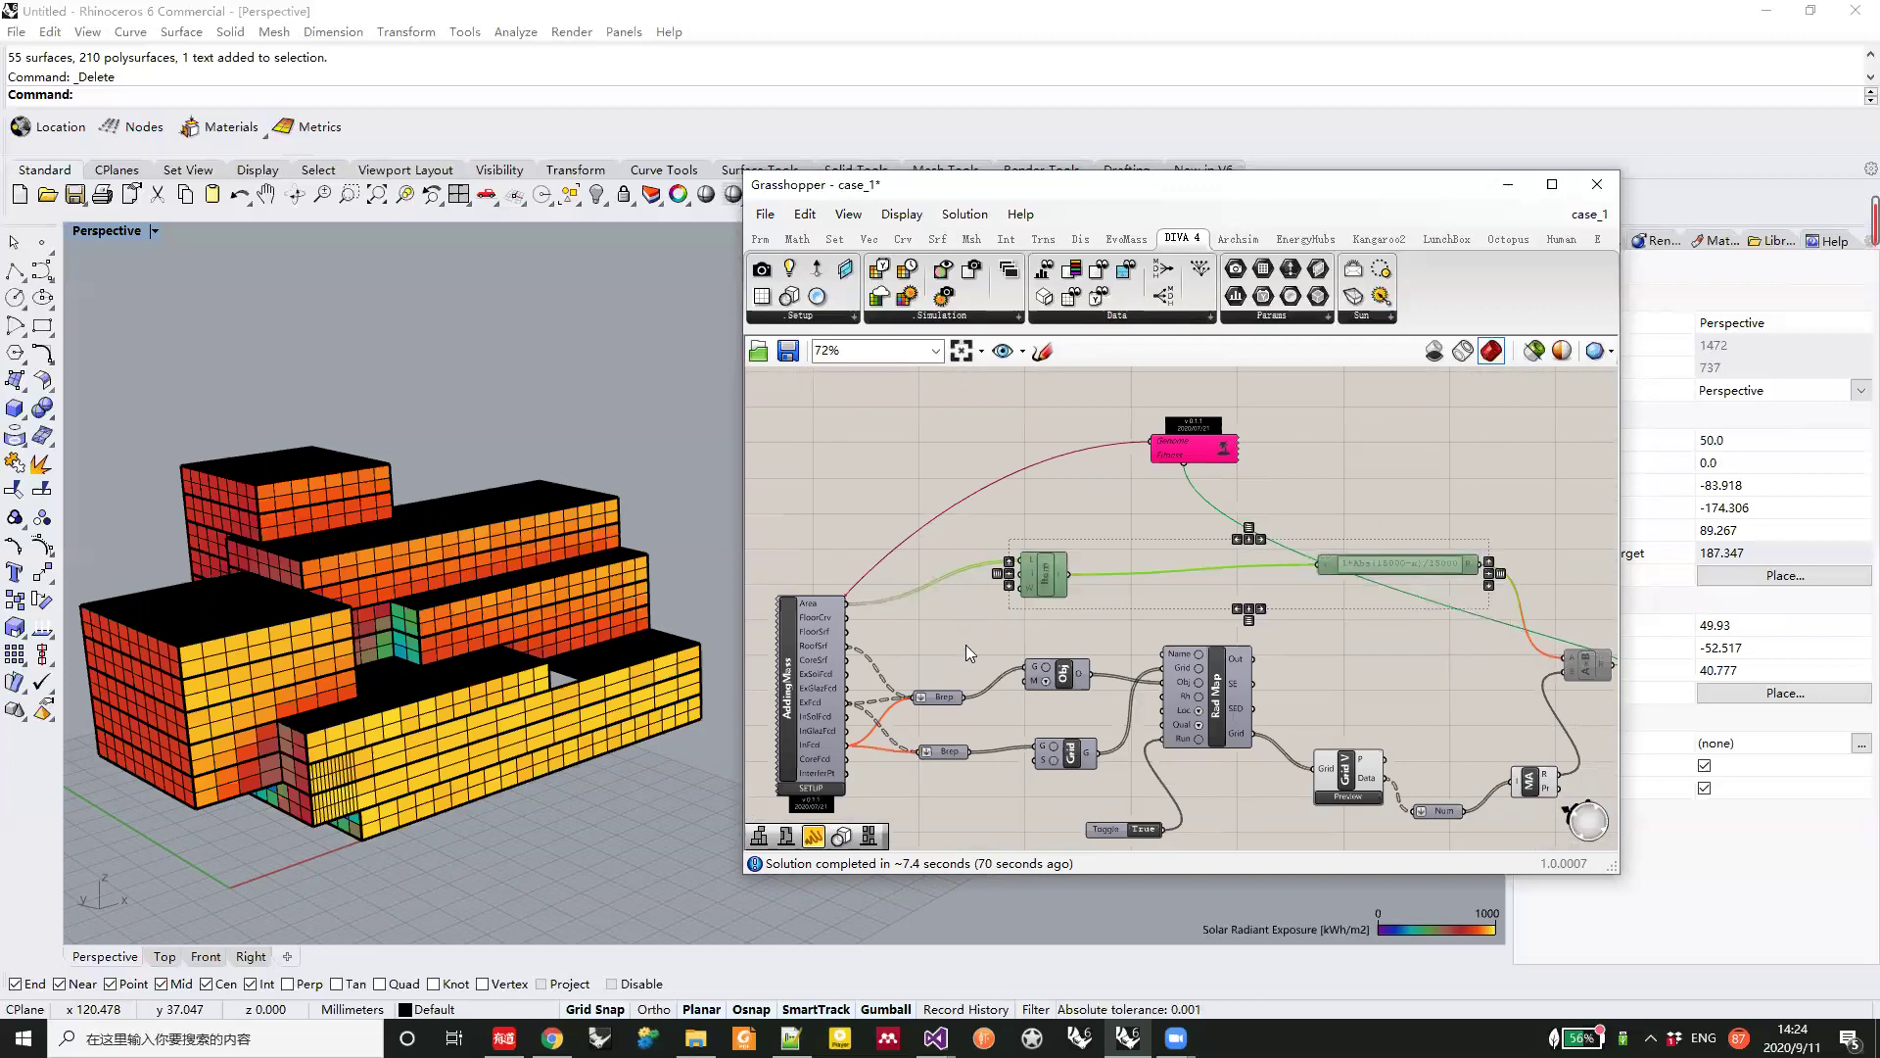
pyautogui.scroll(3, 810, 621)
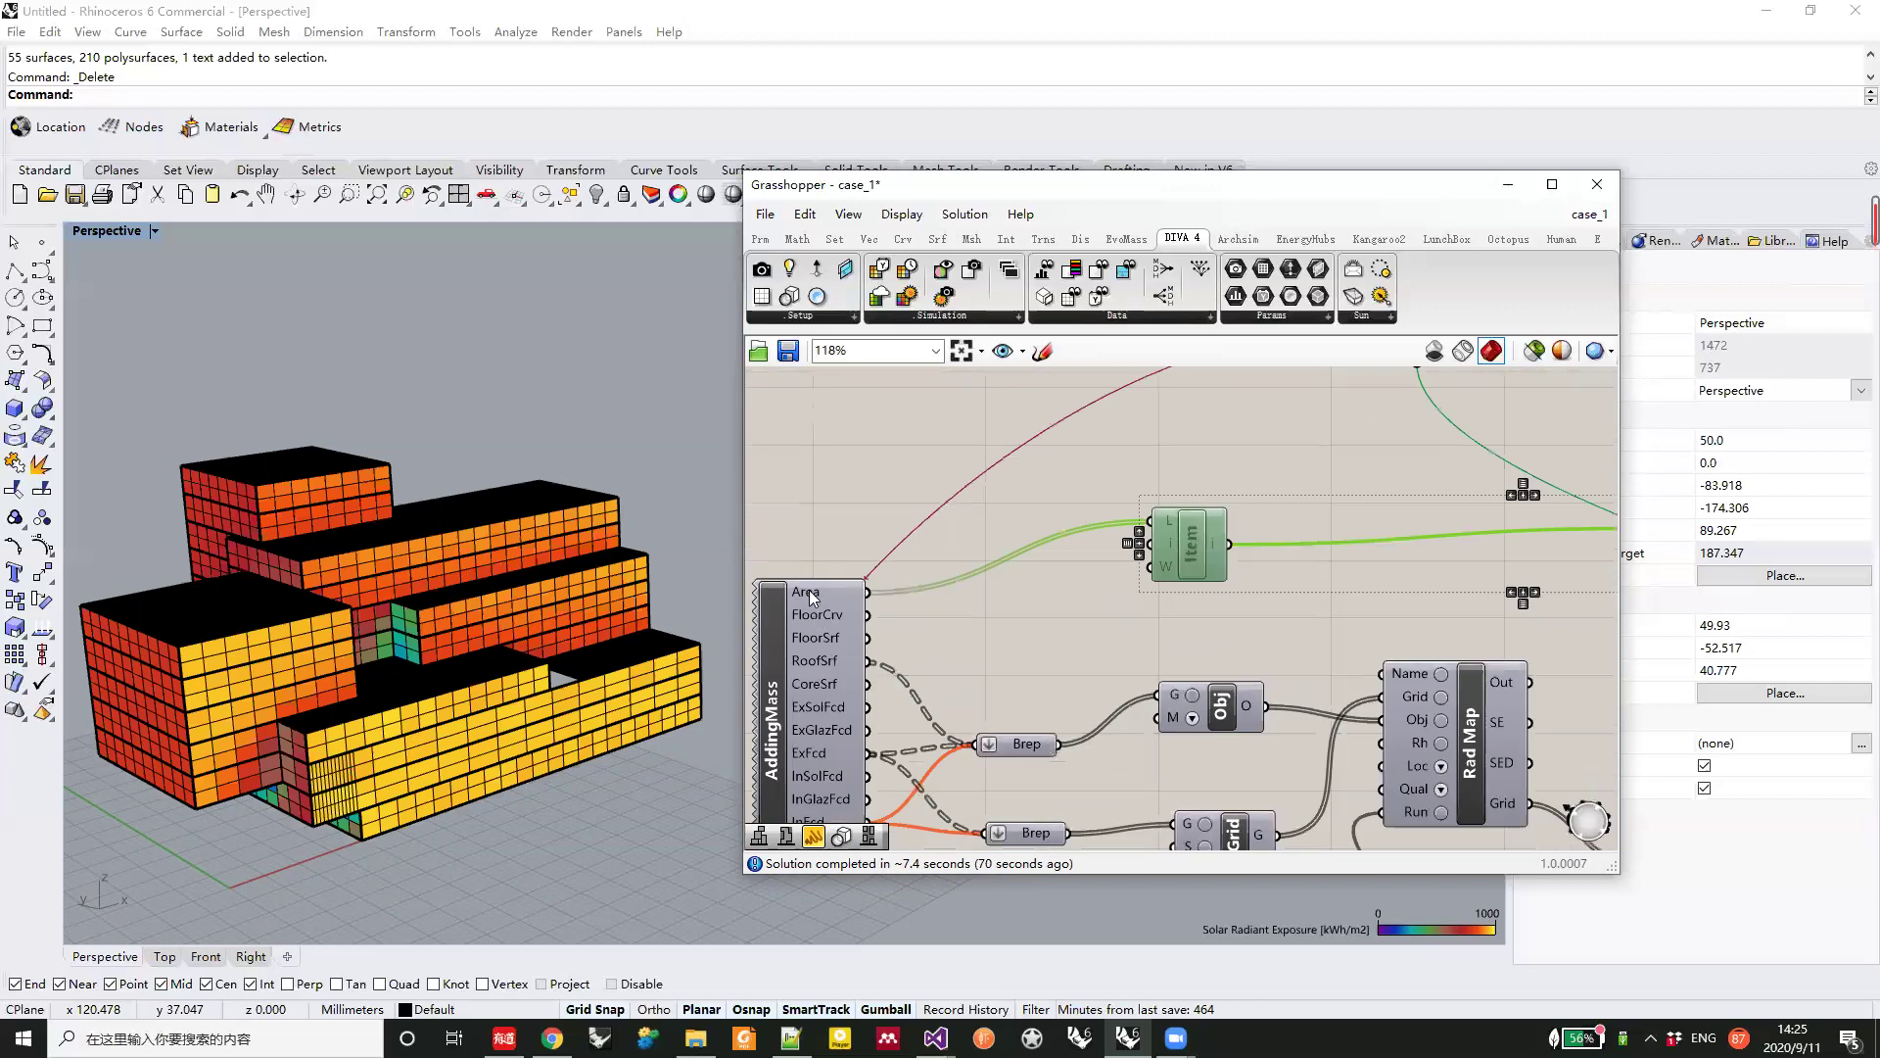
pyautogui.moveTo(809, 590)
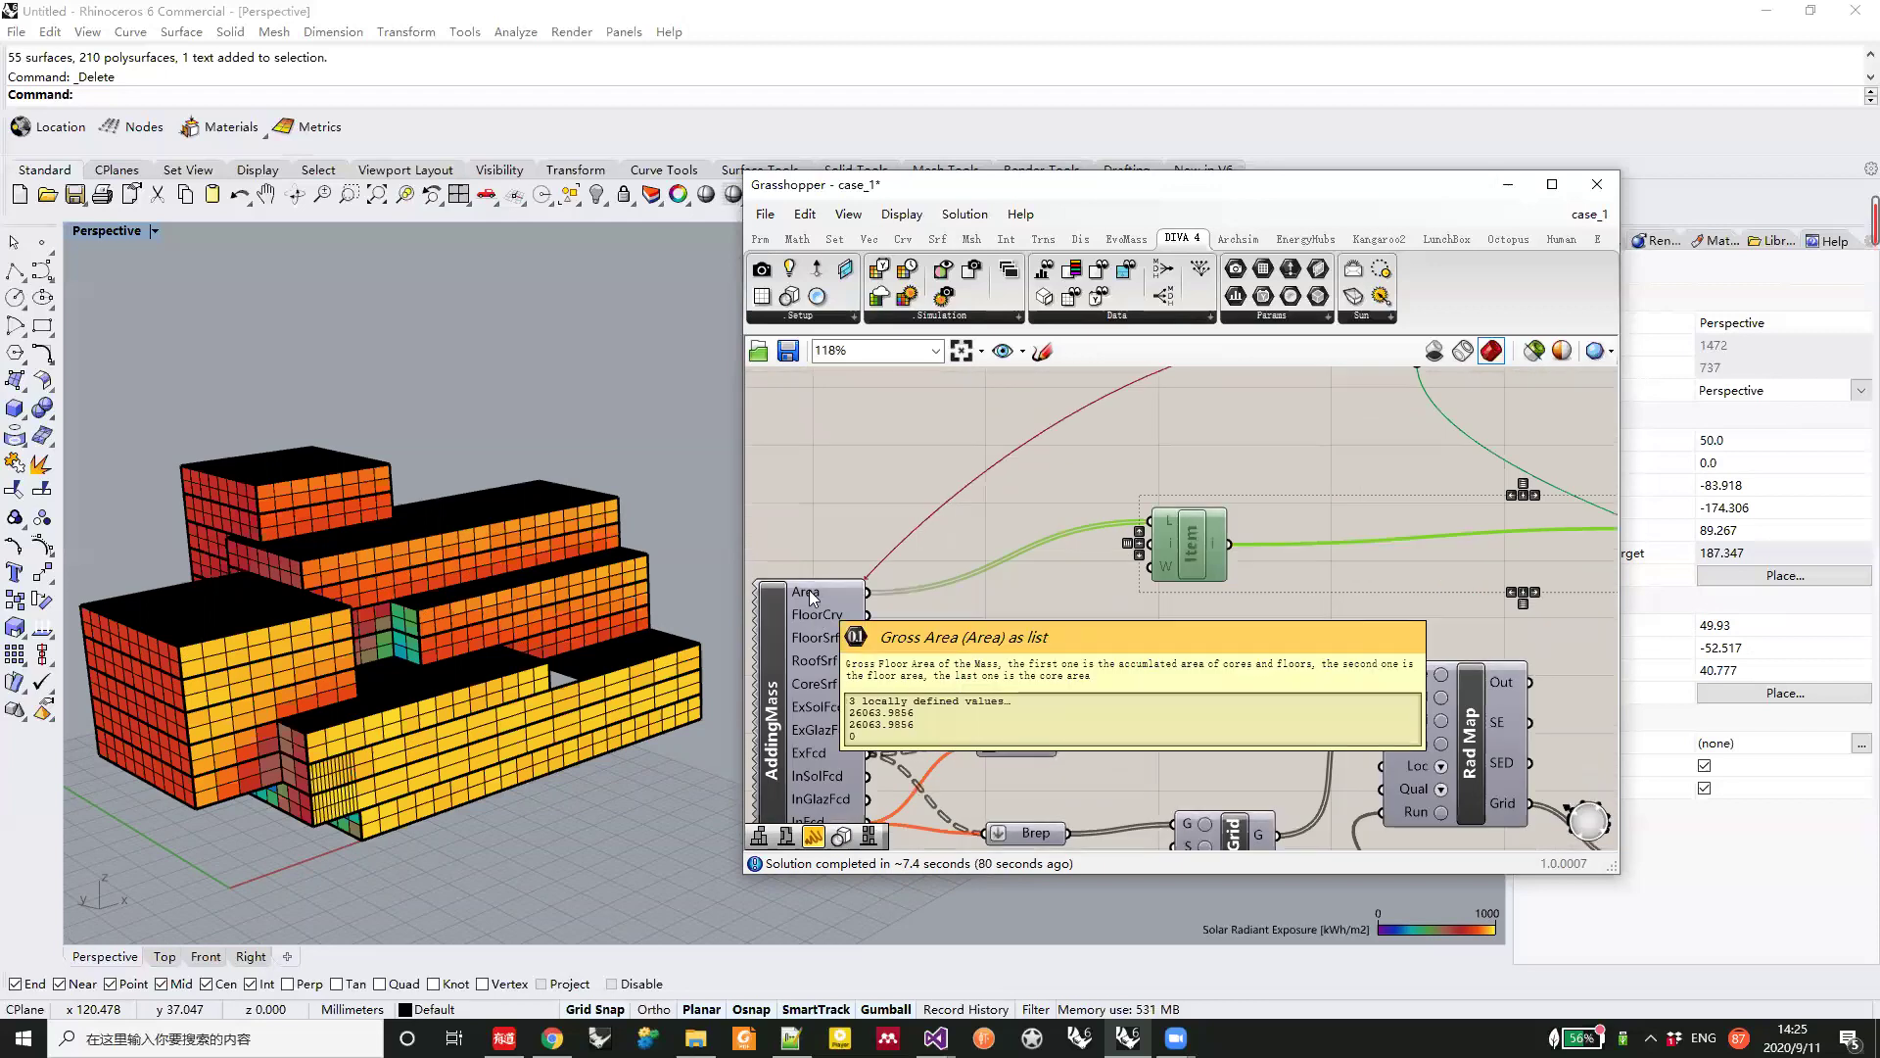
pyautogui.scroll(-4, 808, 590)
pyautogui.scroll(5, 1332, 563)
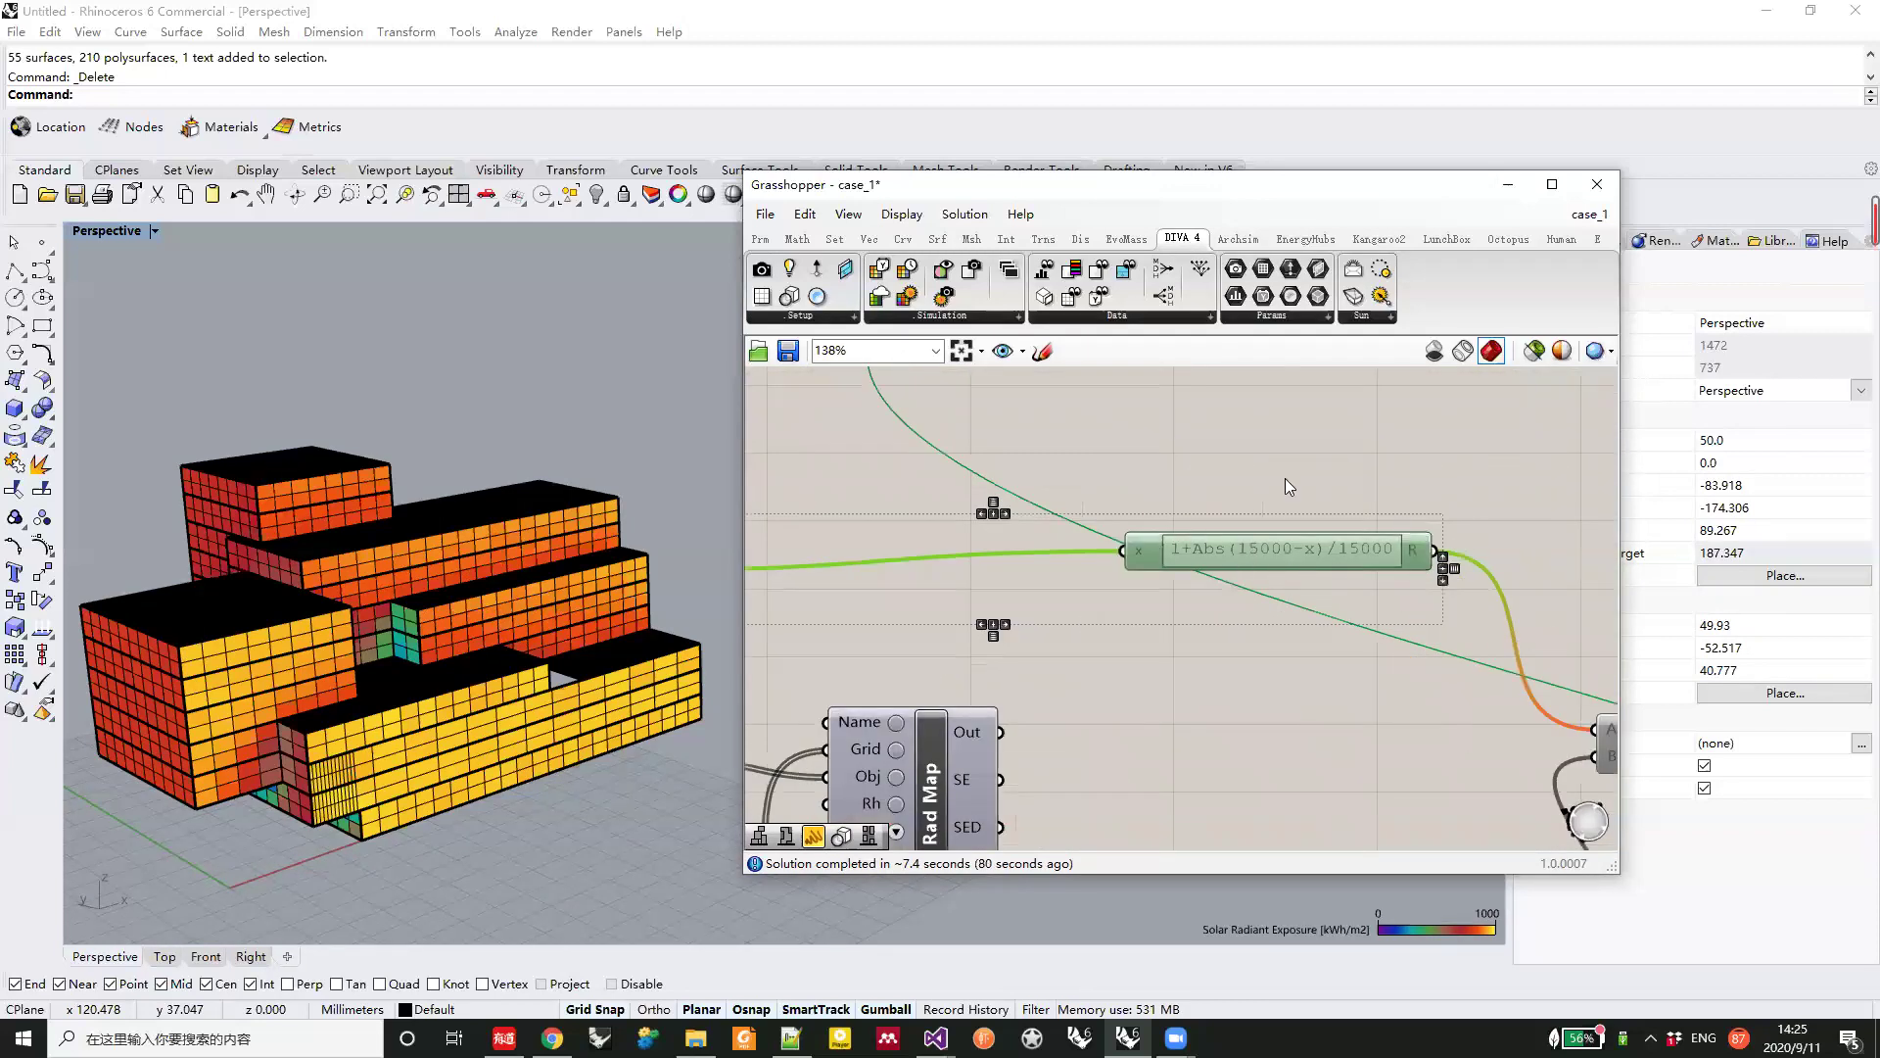
pyautogui.scroll(-3, 1391, 476)
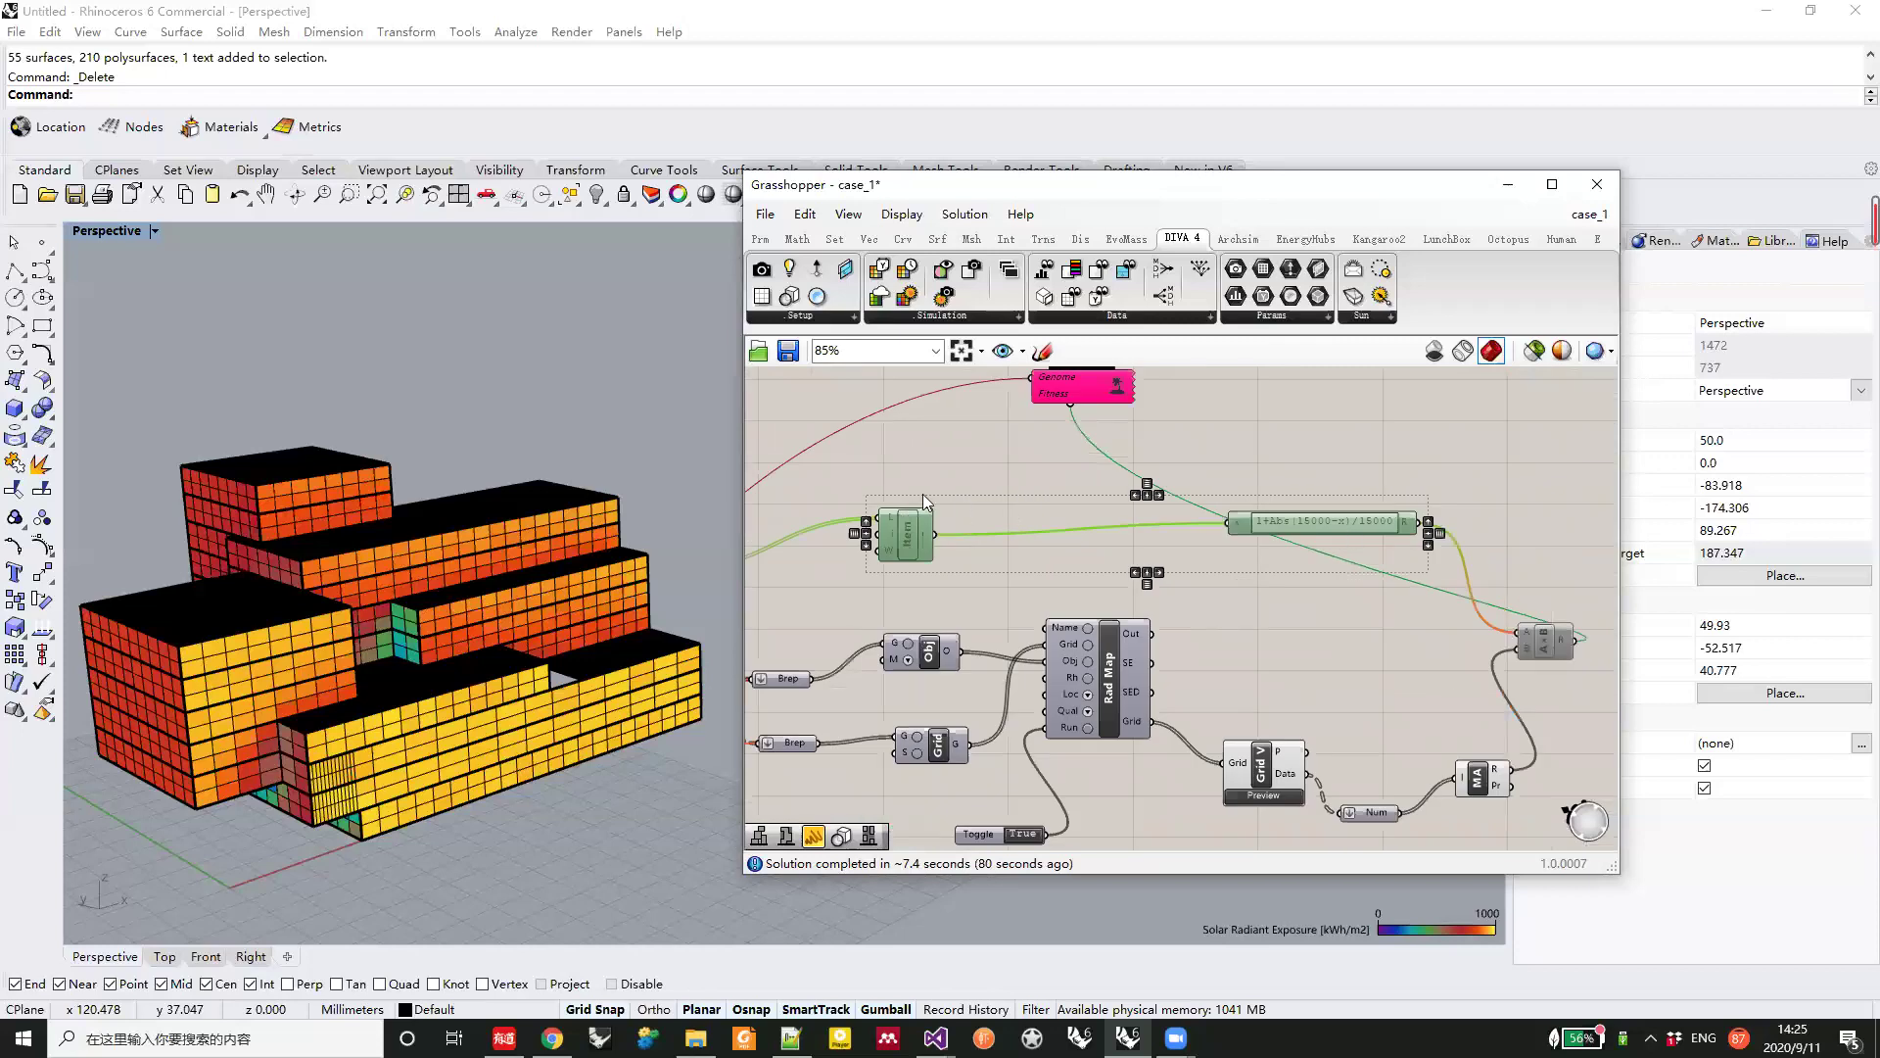
pyautogui.middleClick(1377, 521)
pyautogui.click(1427, 527)
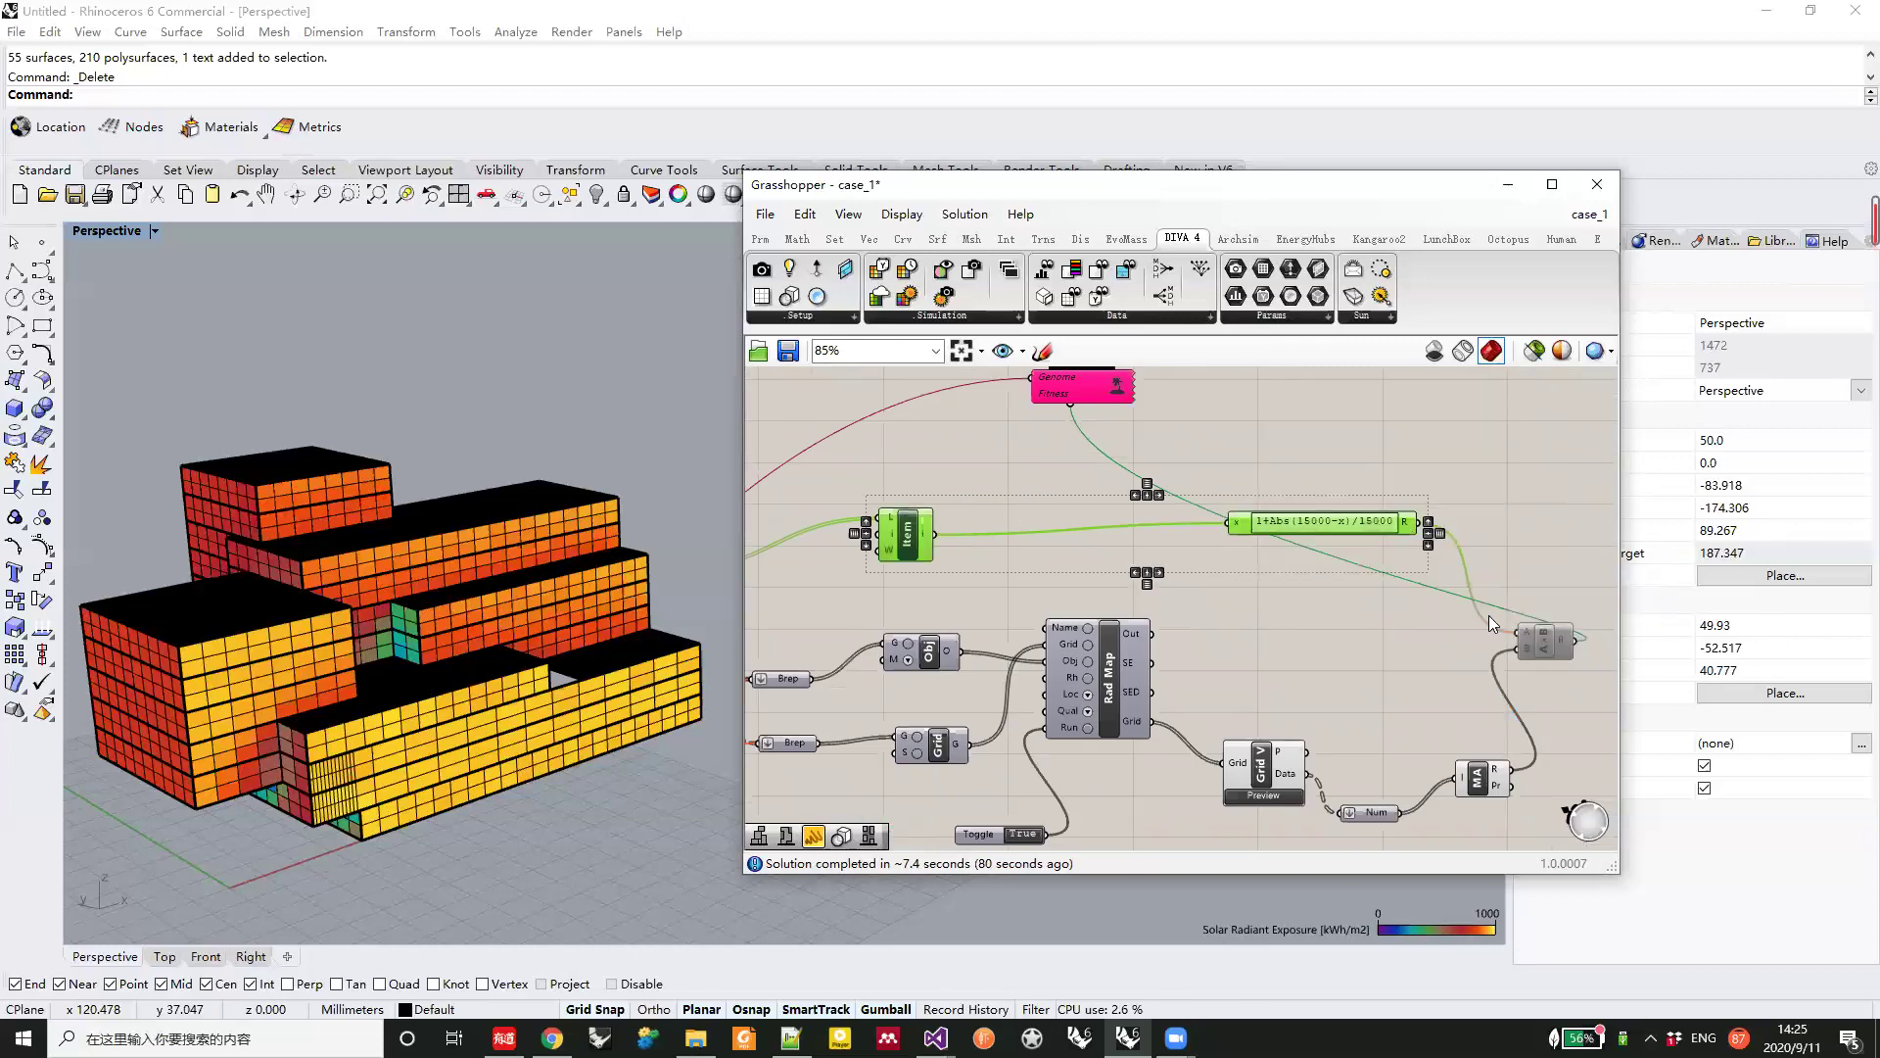
pyautogui.moveTo(1489, 615); pyautogui.dragTo(1280, 588, button='right')
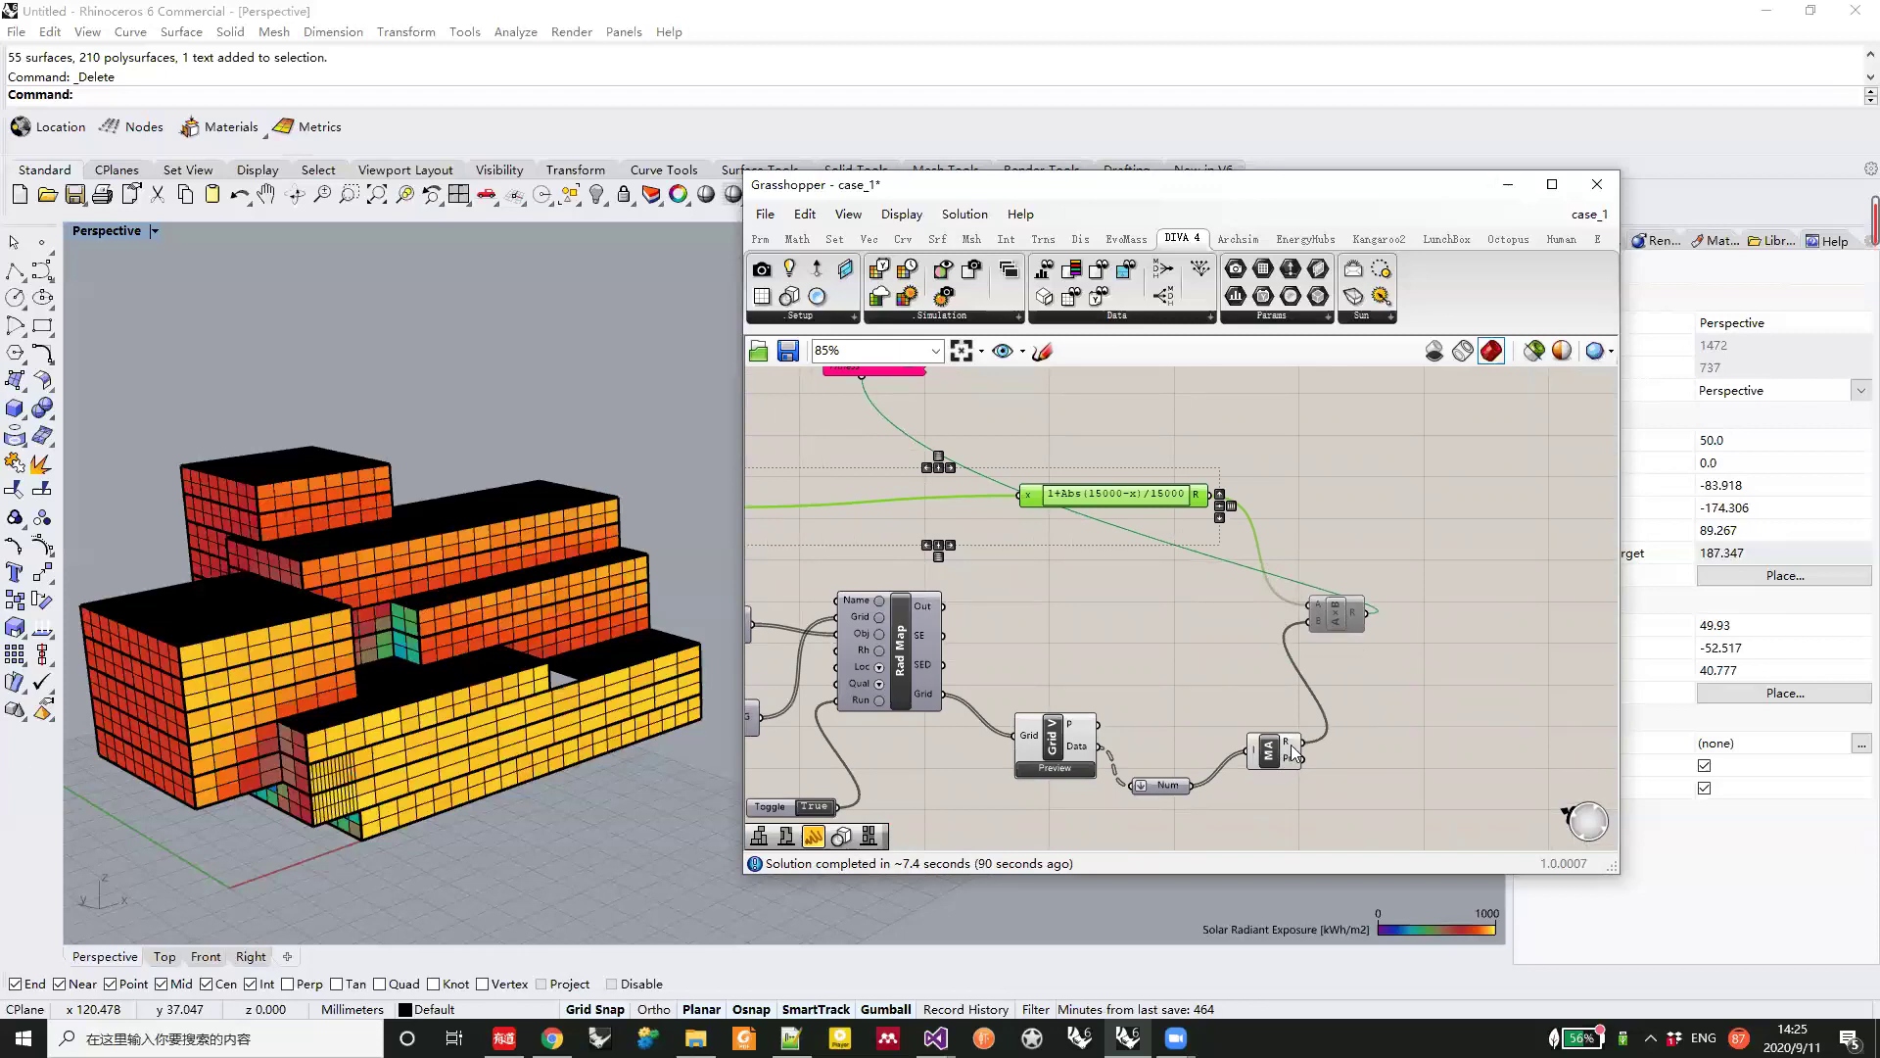
# Enable the A×B component that multiplies the area expression result by the MA radiation result
pyautogui.moveTo(1162, 580); pyautogui.dragTo(1460, 583, button='right')
pyautogui.scroll(-1, 997, 558)
pyautogui.scroll(-1, 997, 558)
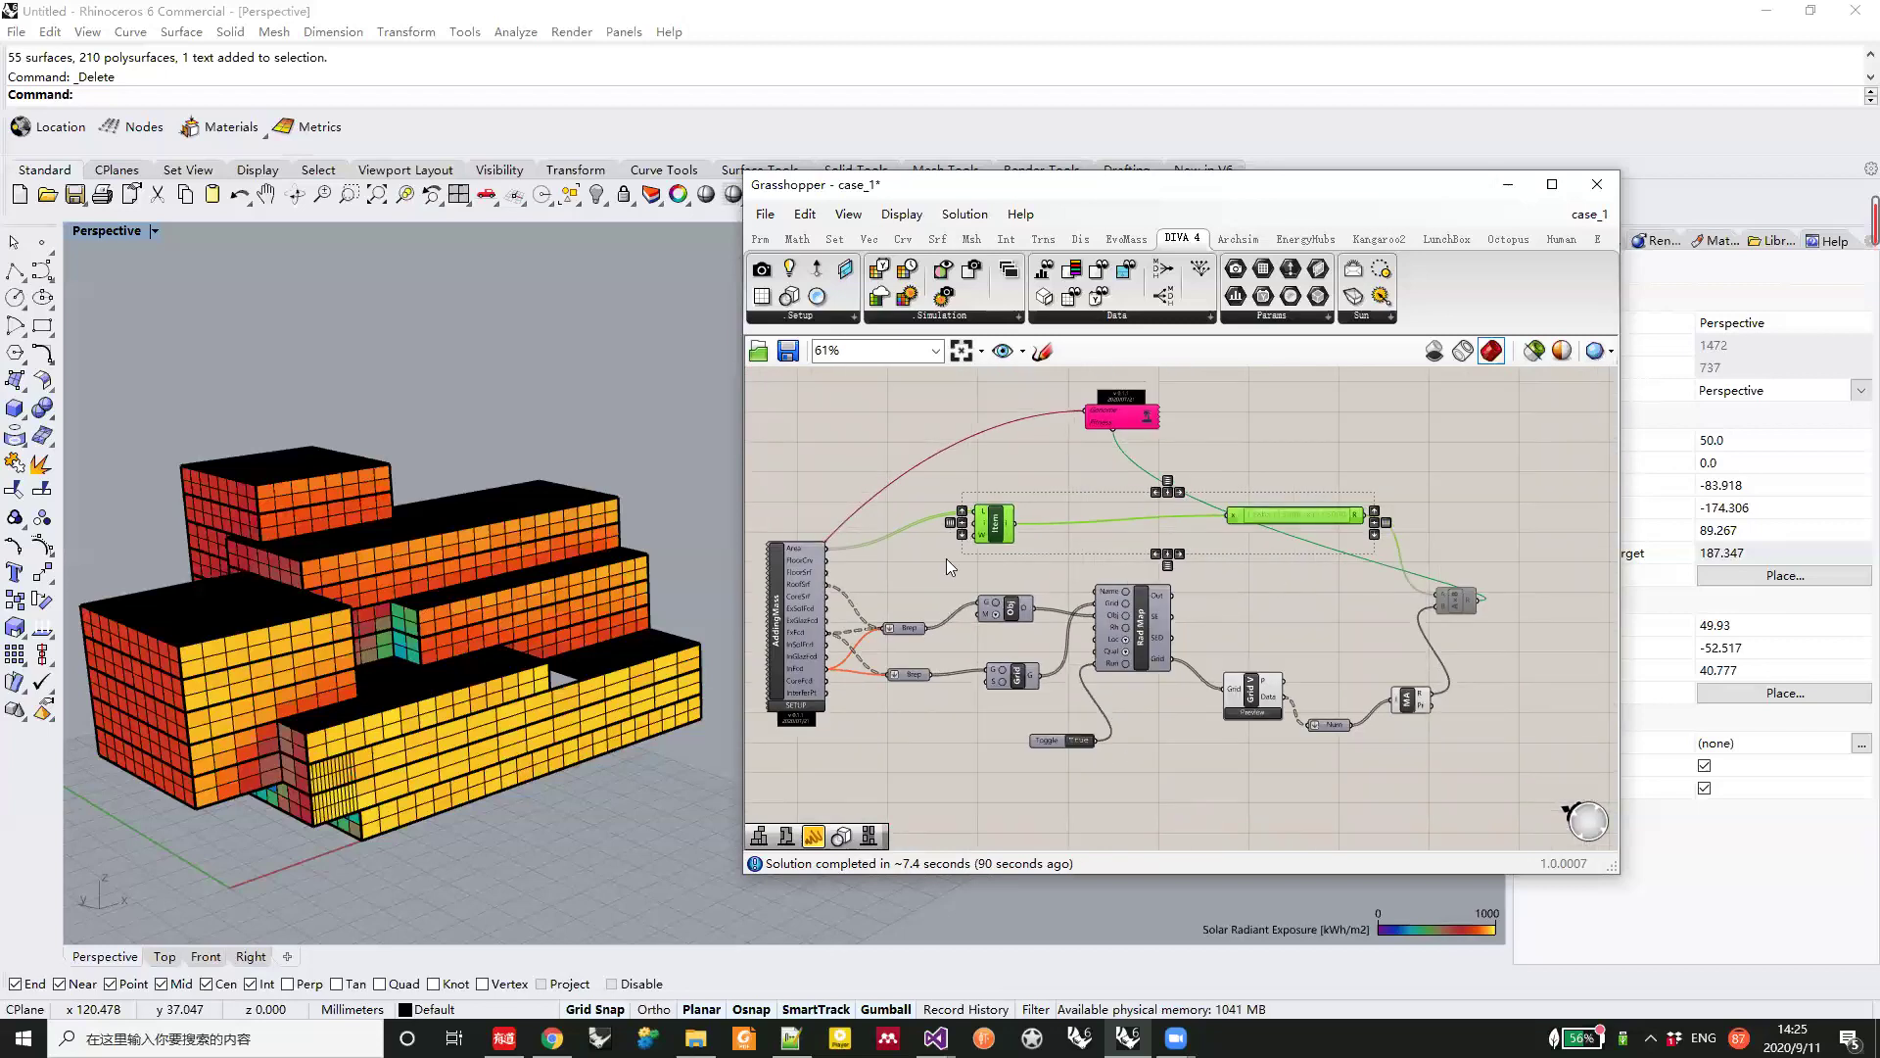
pyautogui.moveTo(1437, 578); pyautogui.dragTo(1250, 574, button='right')
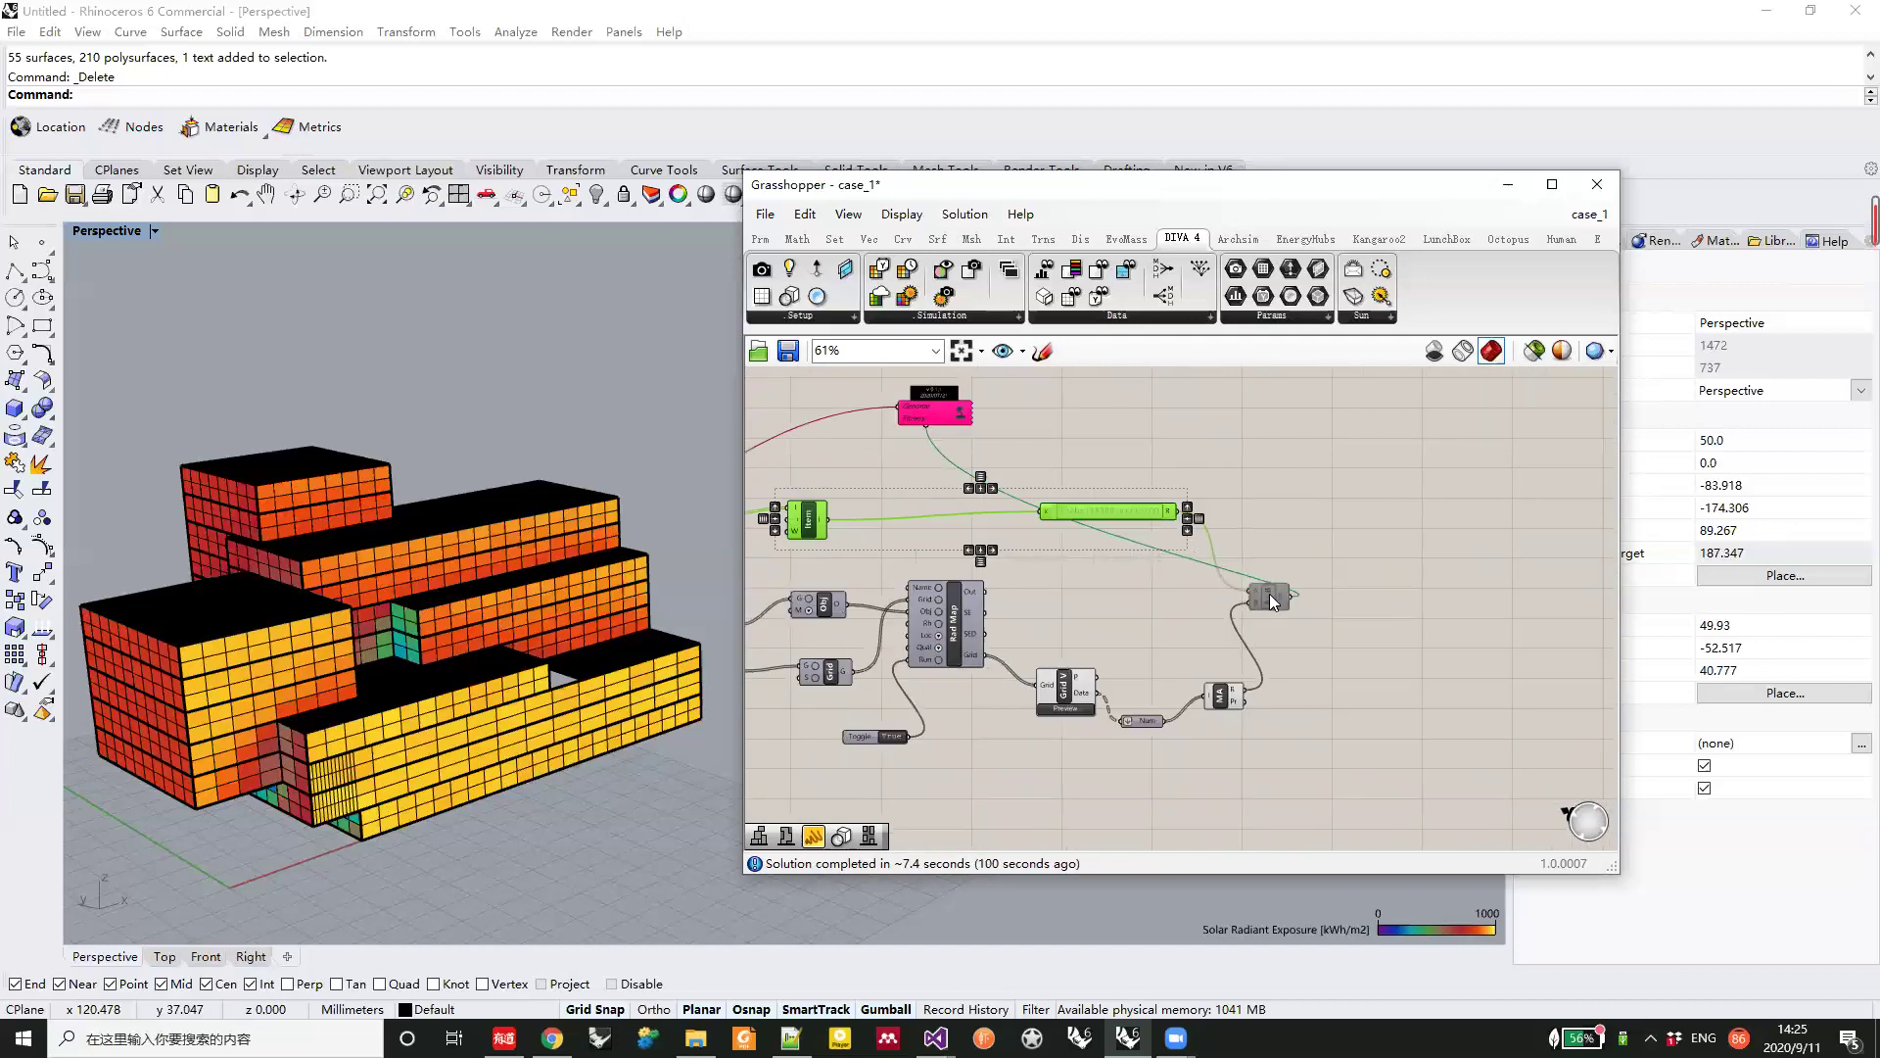
pyautogui.scroll(3, 1271, 600)
pyautogui.moveTo(1169, 554); pyautogui.dragTo(1420, 675)
pyautogui.middleClick(1273, 593)
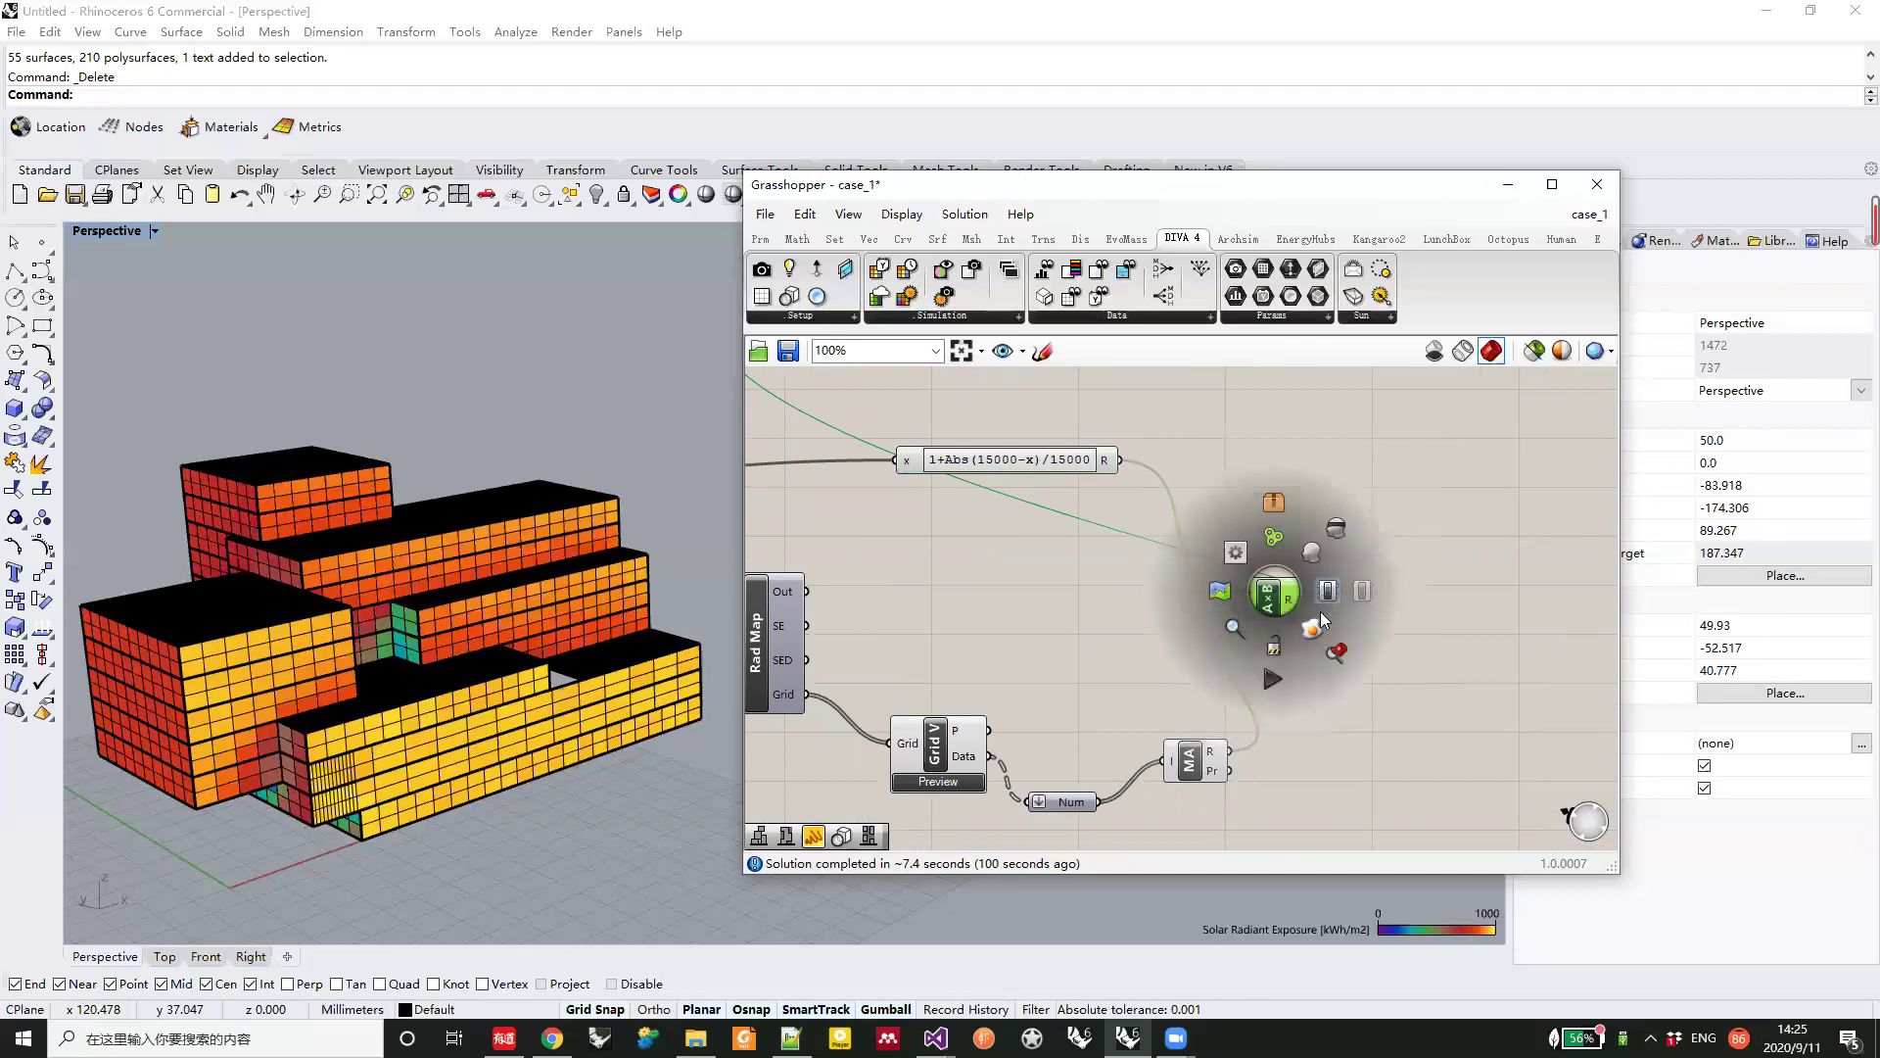
pyautogui.click(1277, 595)
# Delete the existing pink optimizer component with Genome and Fitness inputs, wired to AddingMass and the A×B result
pyautogui.scroll(4, 1303, 676)
pyautogui.scroll(-3, 1265, 644)
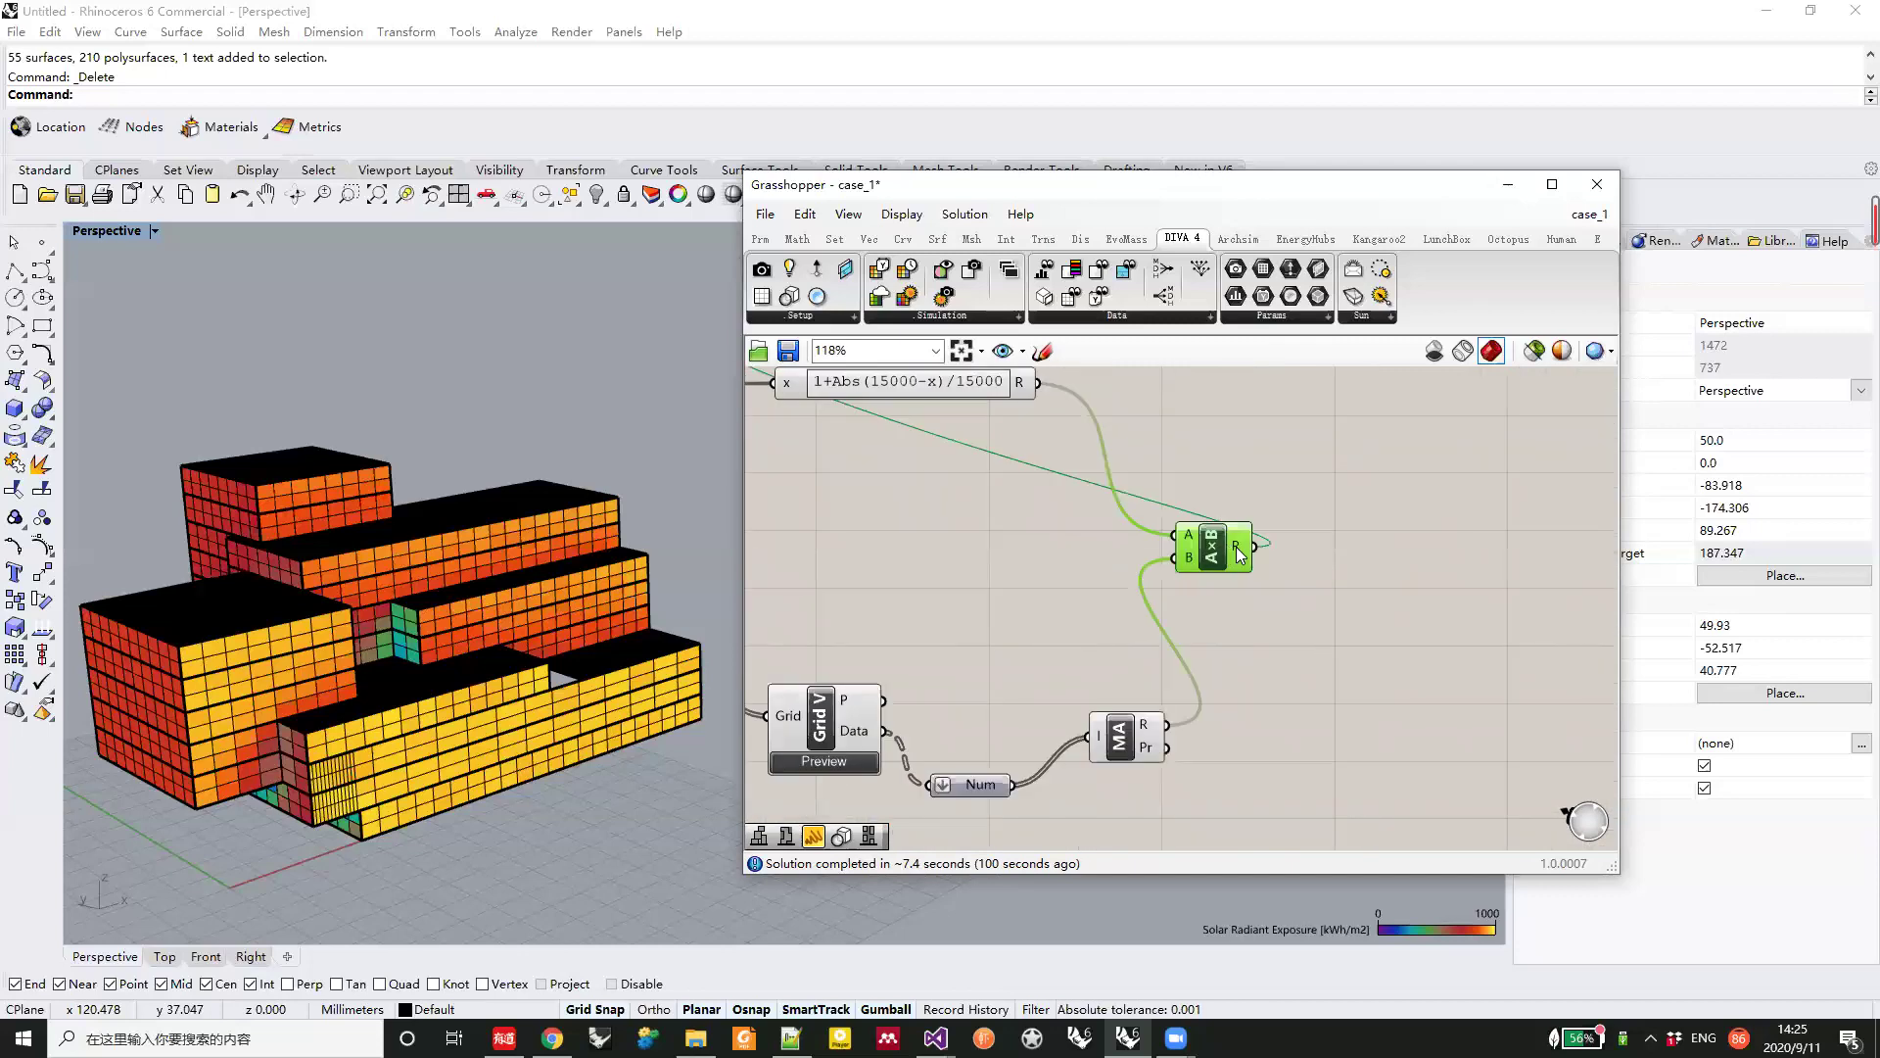
pyautogui.scroll(-2, 1258, 553)
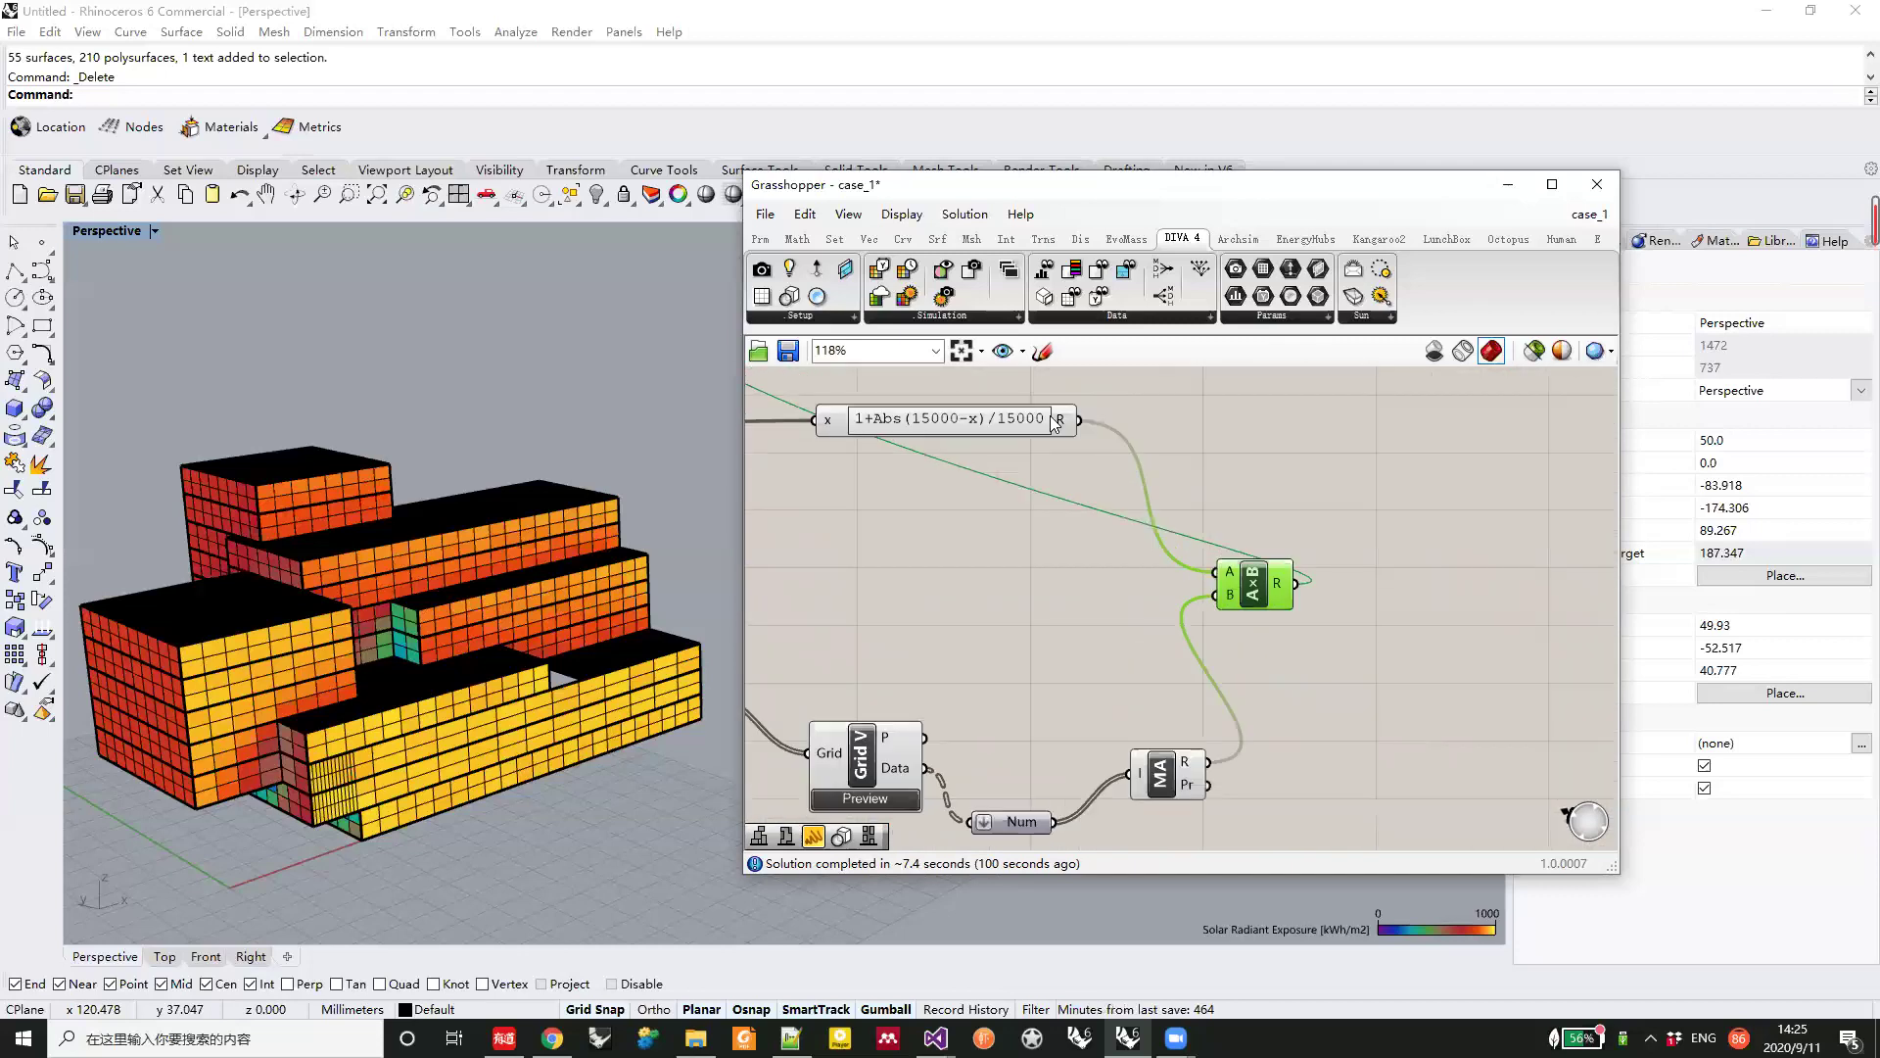
pyautogui.scroll(-2, 1126, 627)
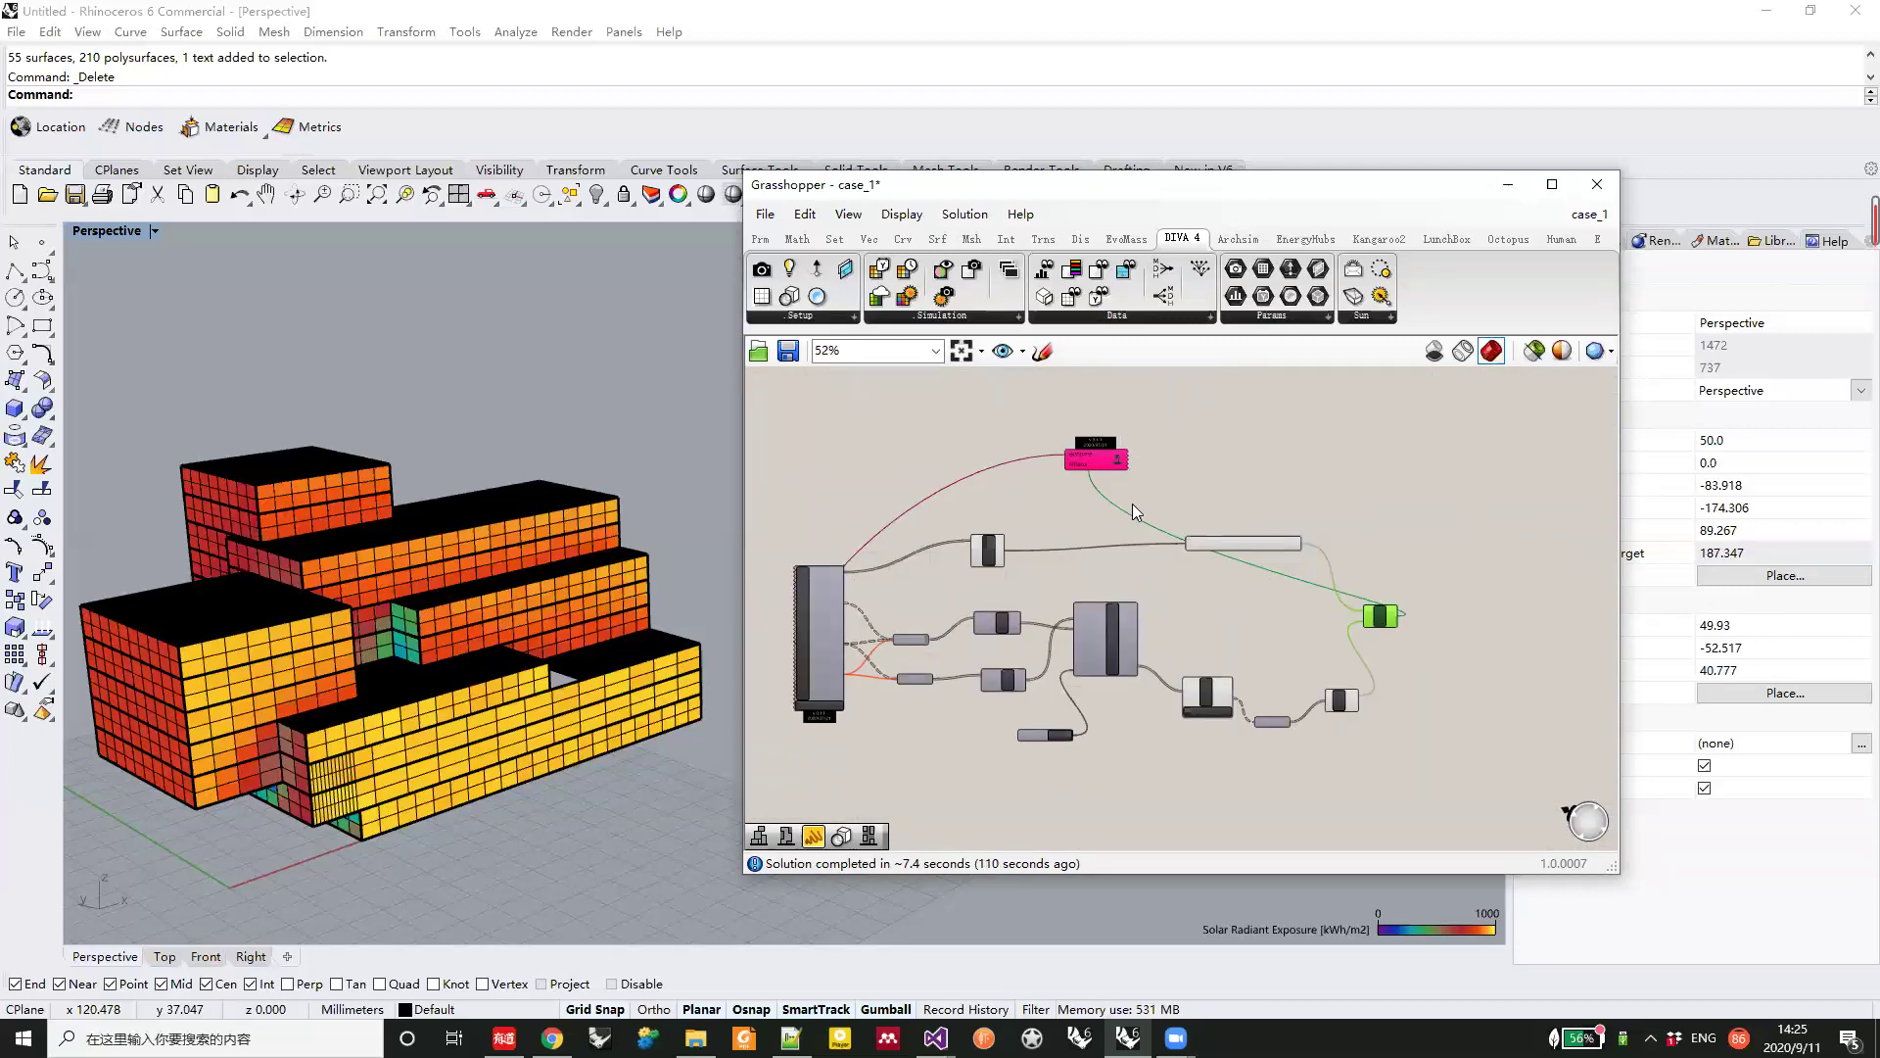
pyautogui.click(1093, 457)
pyautogui.press('Delete')
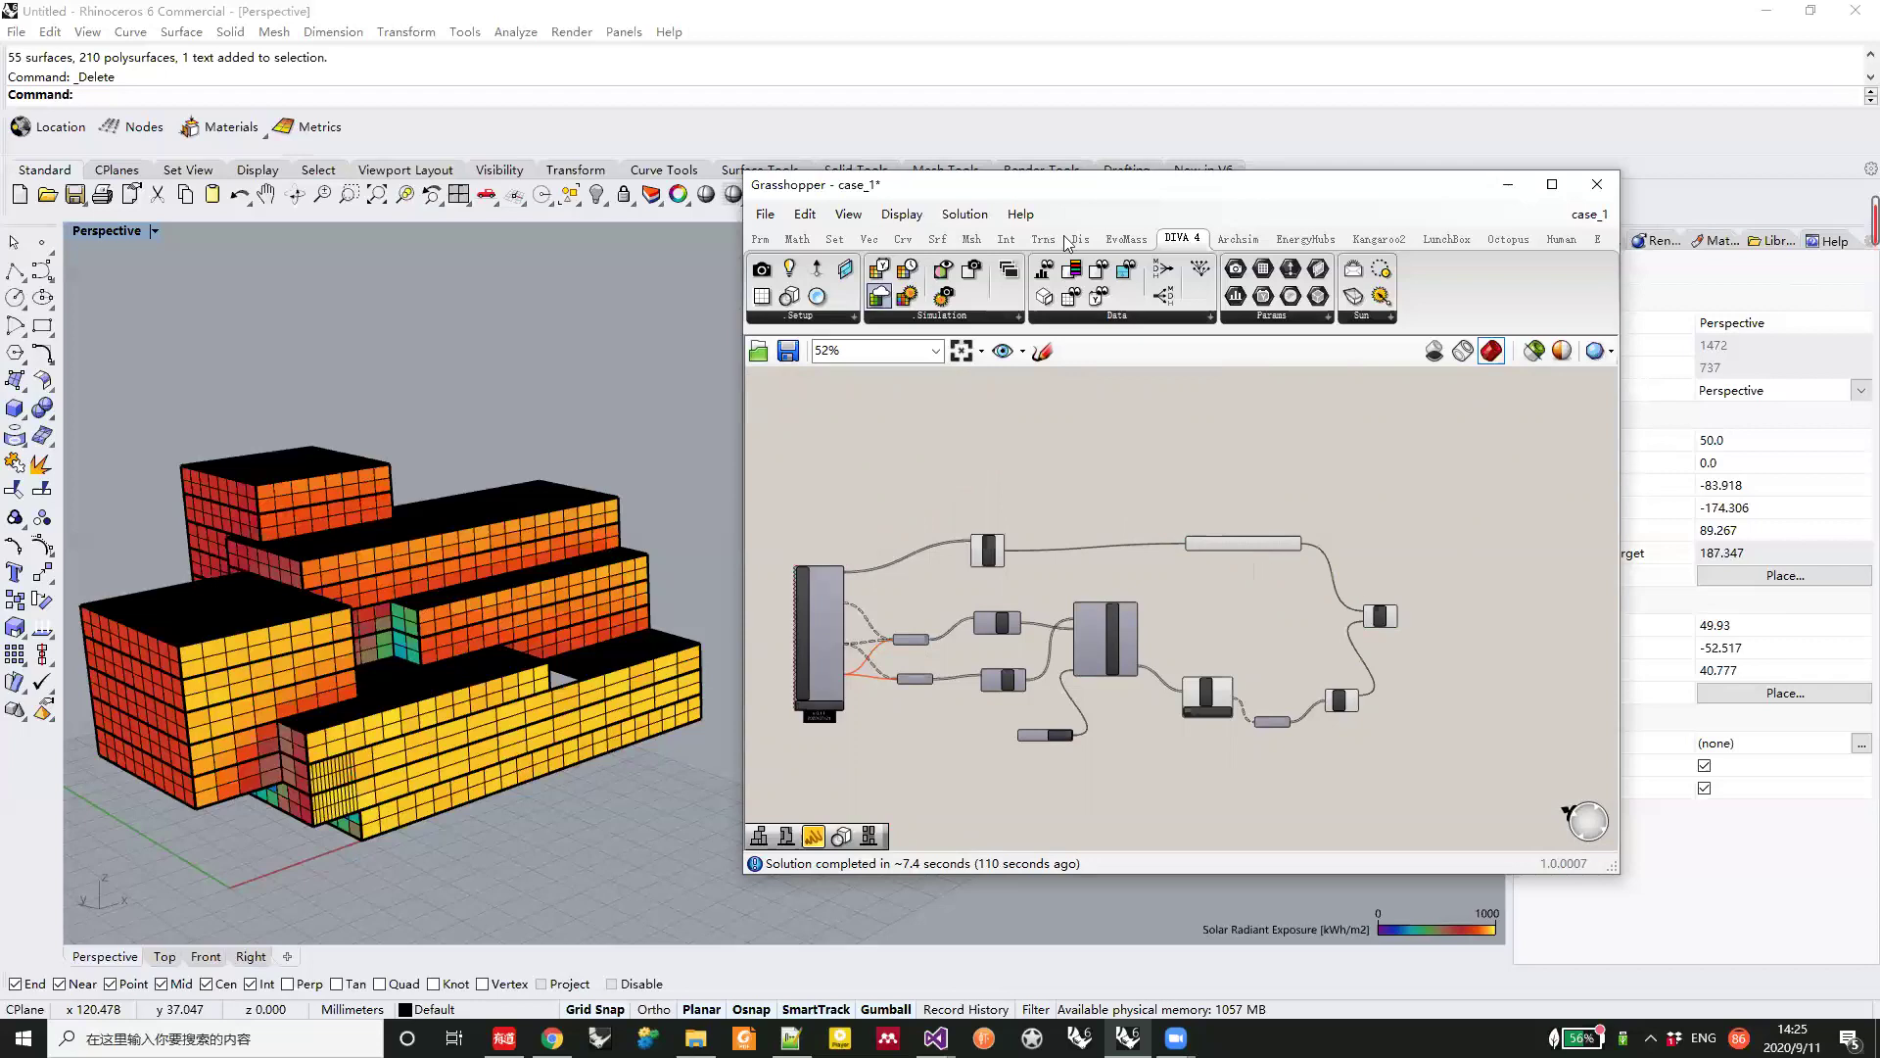
# Place a new EvoMass SSIEA optimizer component in the empty canvas area above the Item component
pyautogui.click(1126, 238)
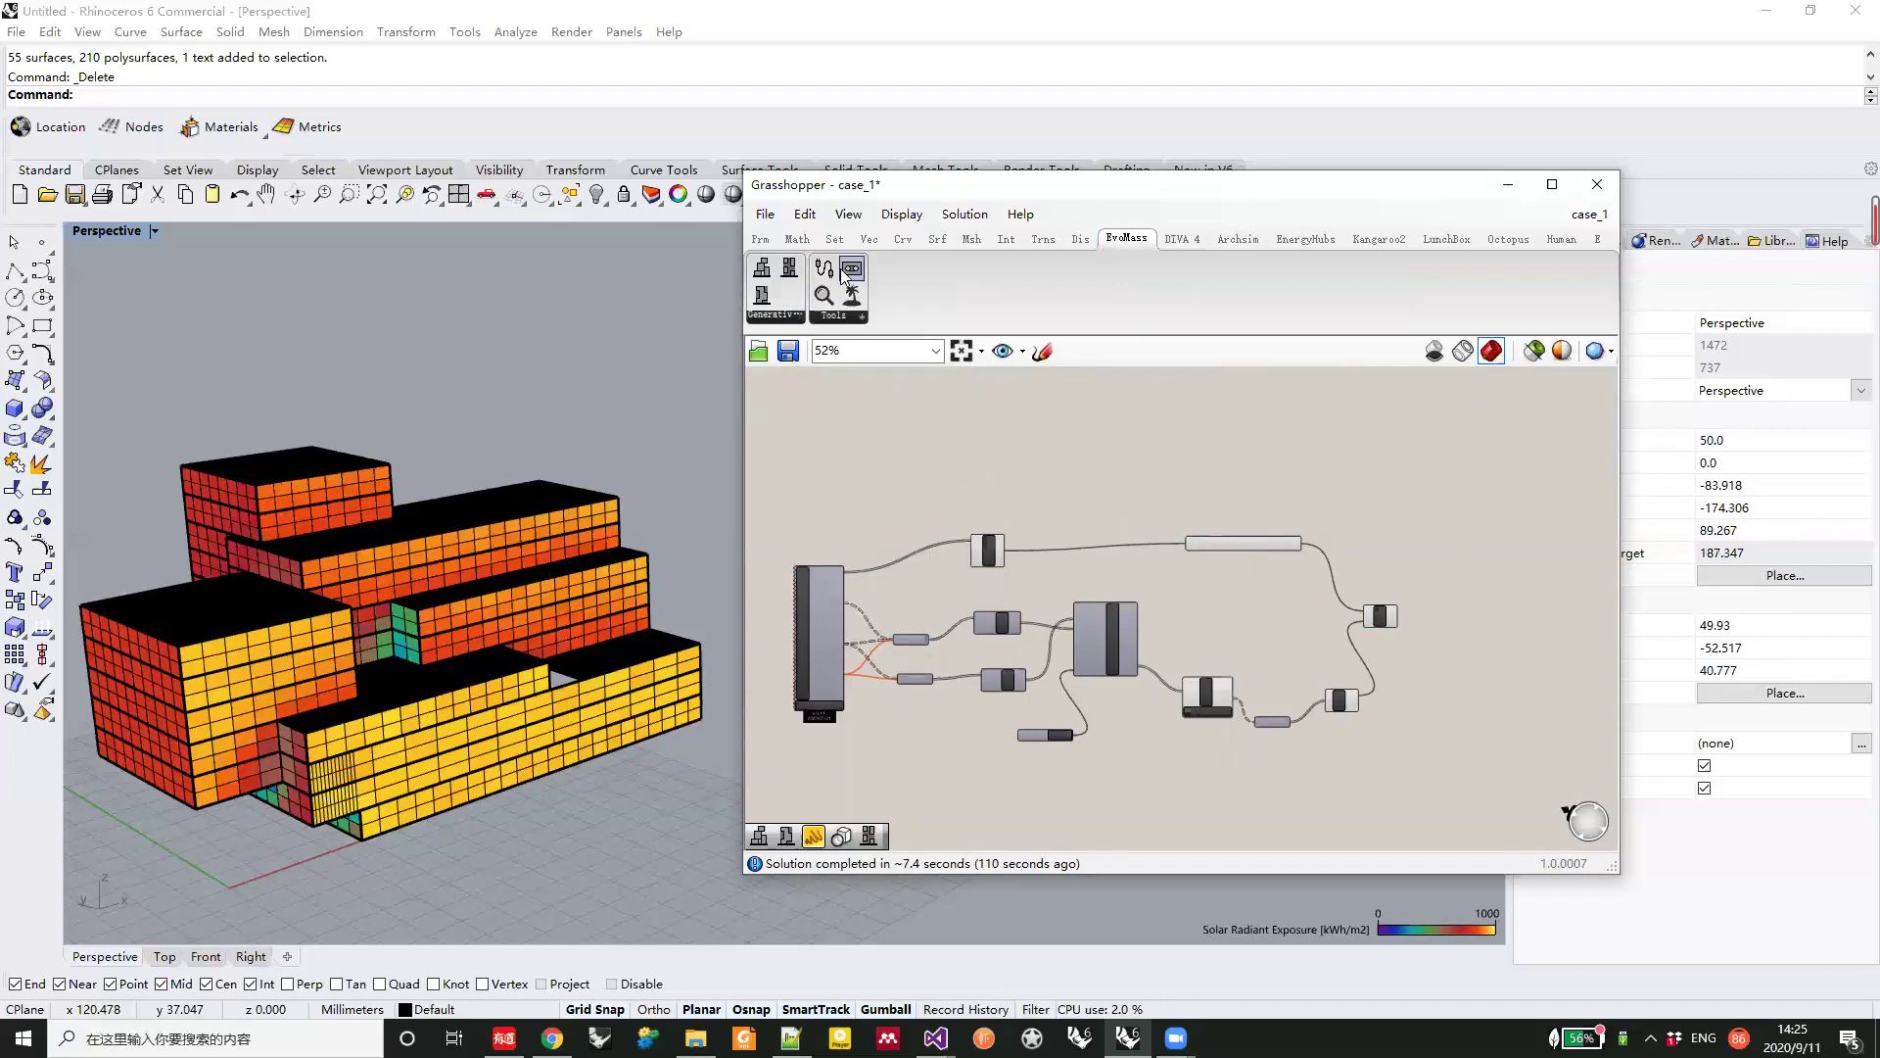
pyautogui.moveTo(851, 294); pyautogui.dragTo(1025, 405)
pyautogui.scroll(1, 1066, 431)
pyautogui.scroll(1, 1065, 433)
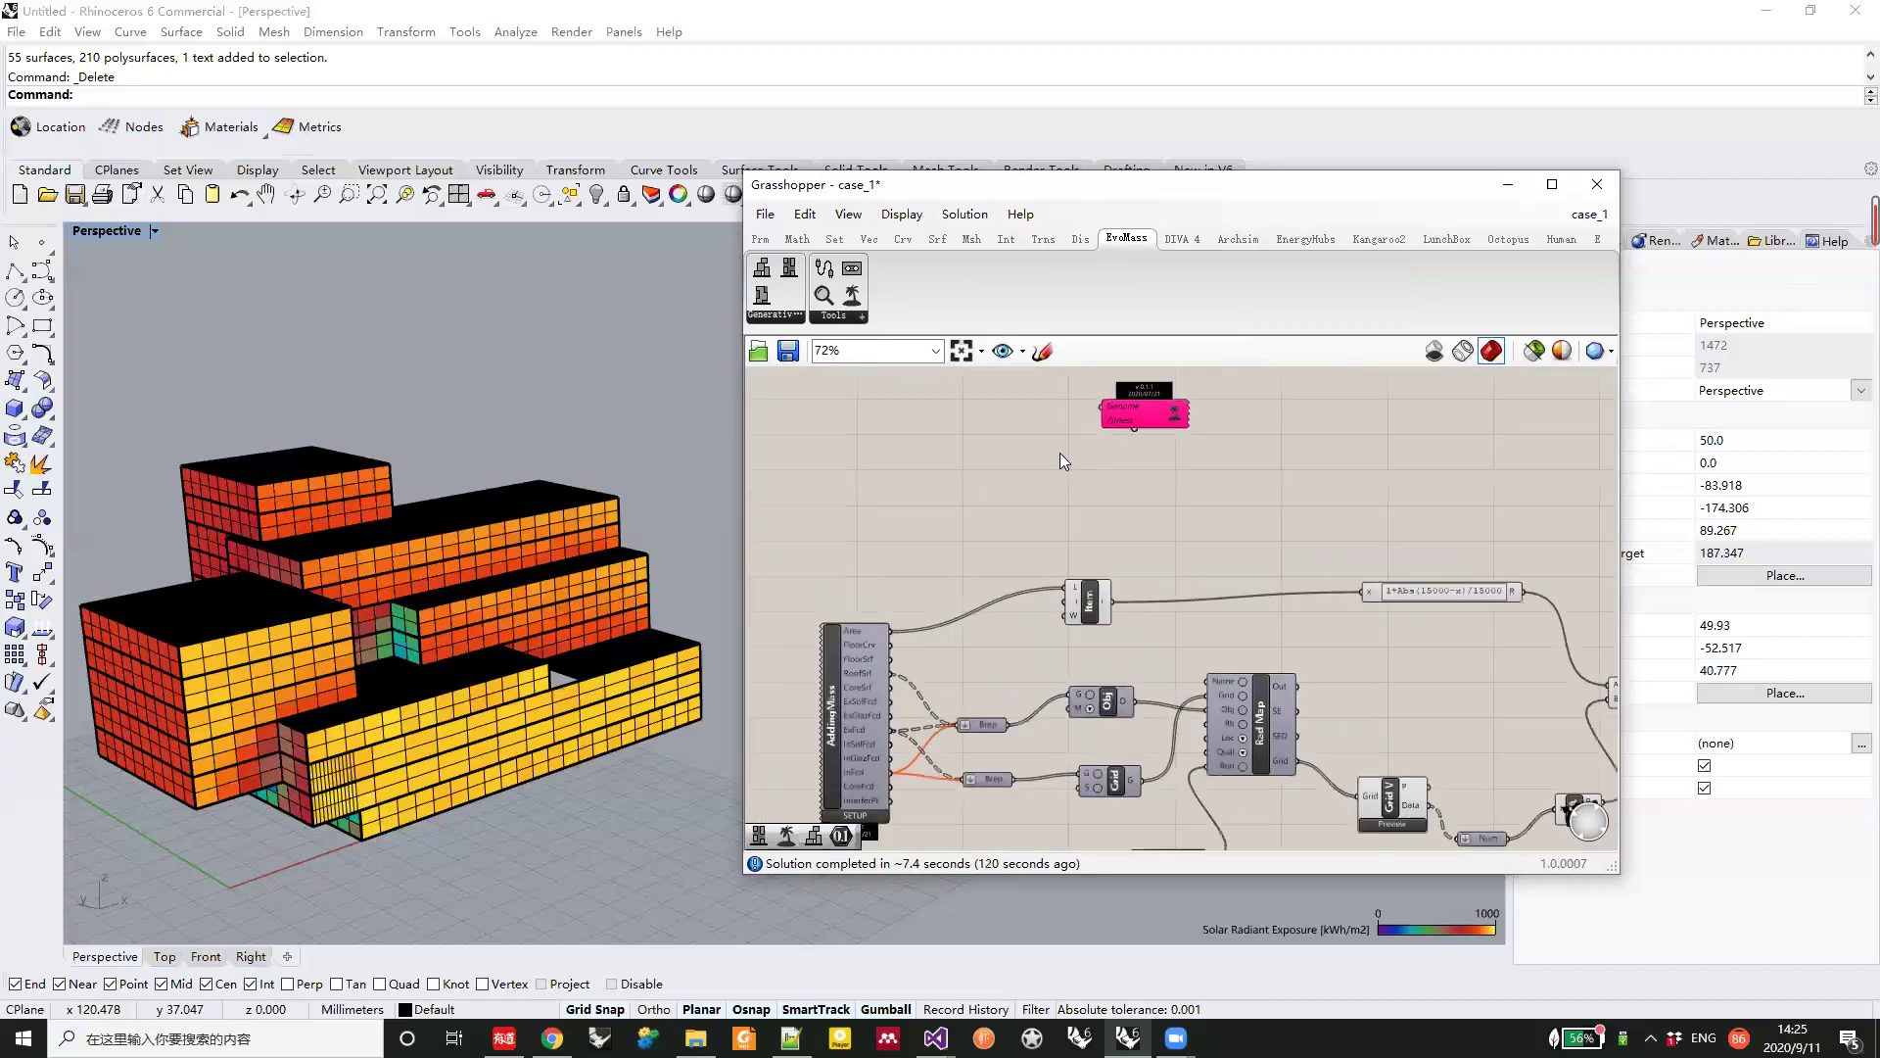
pyautogui.scroll(-2, 1117, 498)
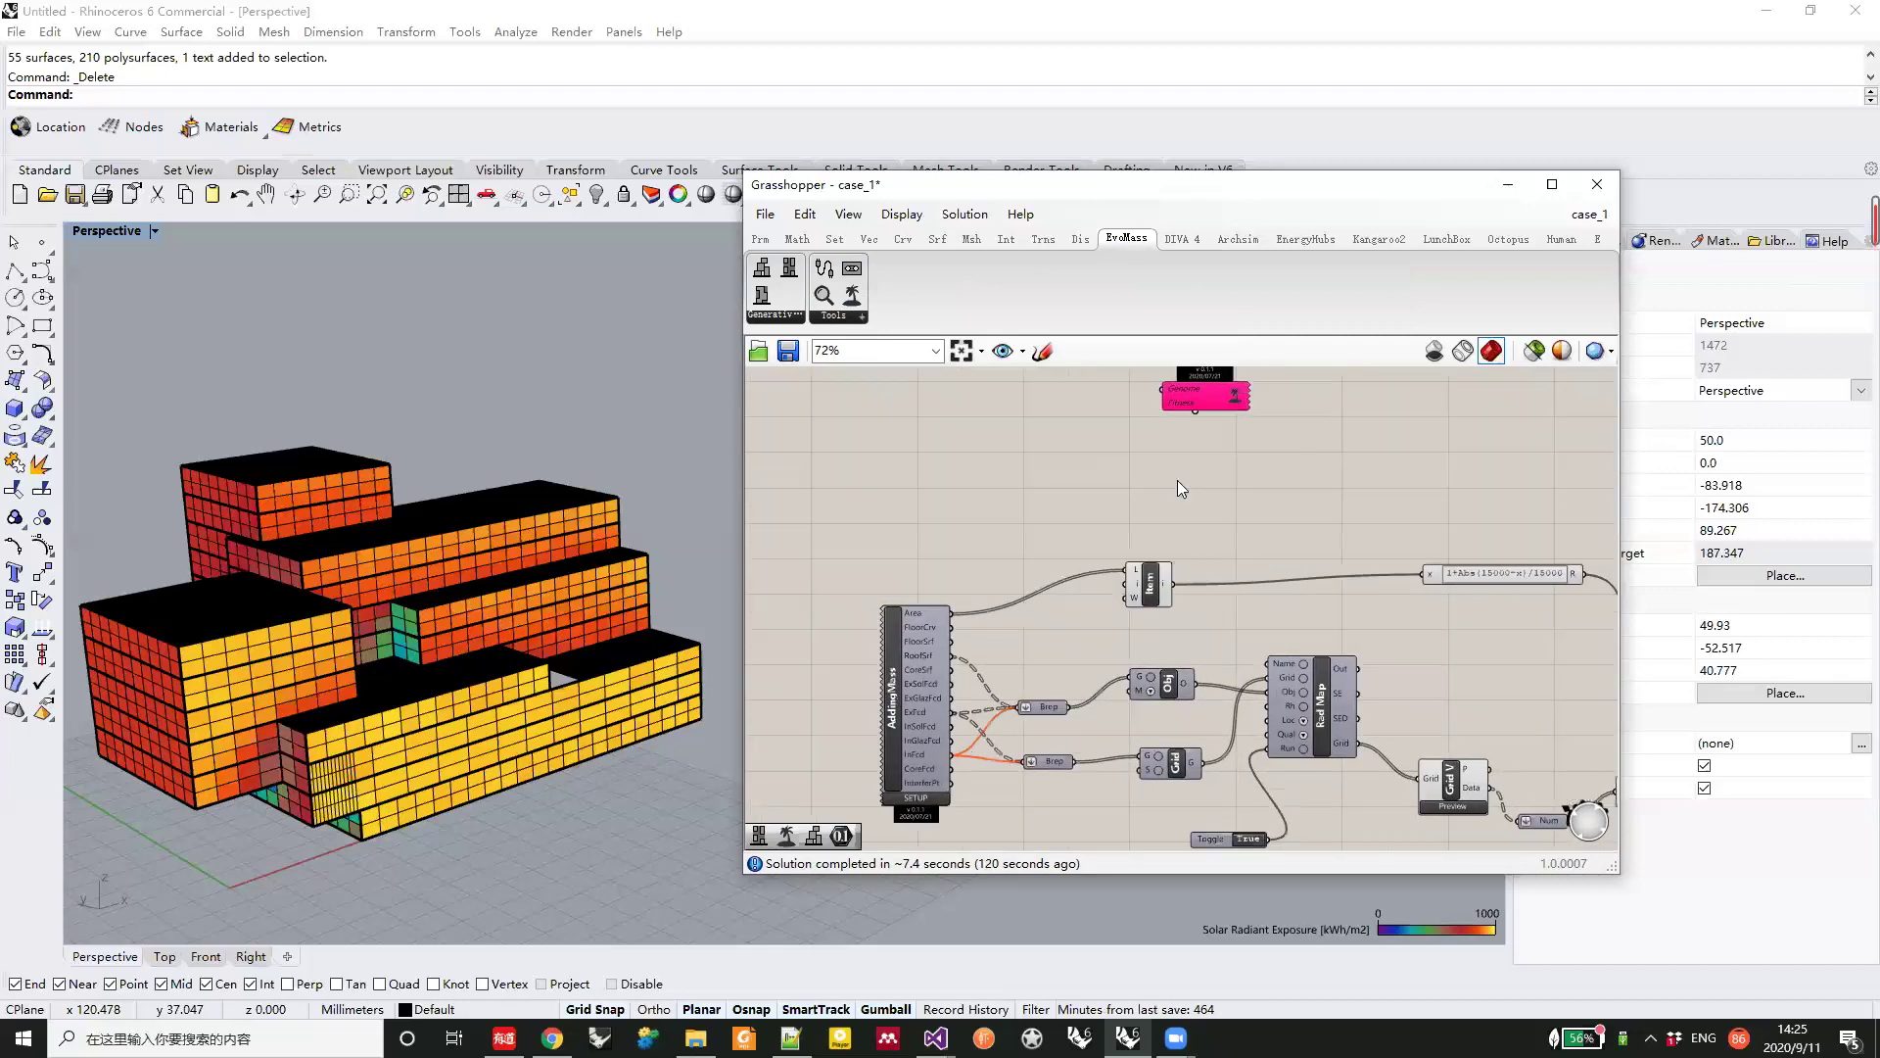
# Connect the new optimizer's Genome to AddingMass and its Fitness to the A×B component's R output
pyautogui.moveTo(1166, 421); pyautogui.dragTo(1012, 575)
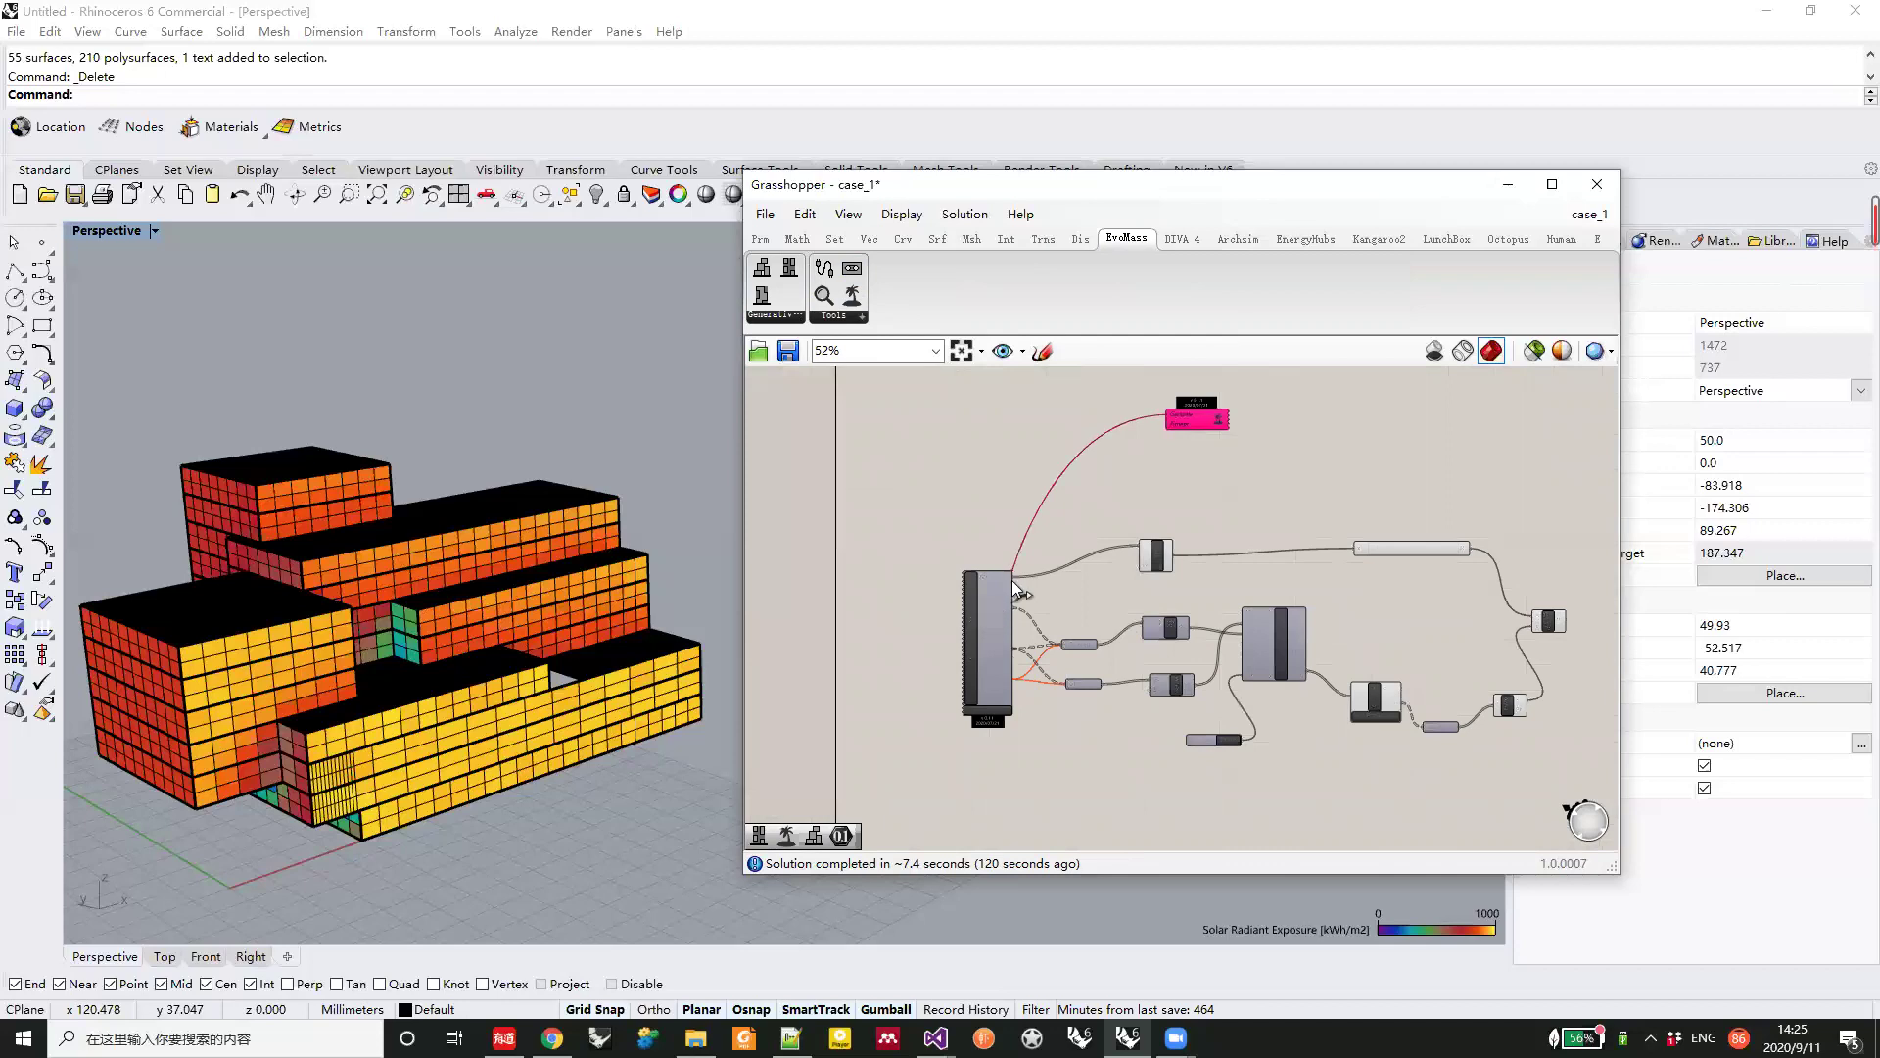
pyautogui.moveTo(1201, 456); pyautogui.dragTo(1040, 446, button='right')
pyautogui.scroll(3, 1041, 446)
pyautogui.moveTo(1072, 405); pyautogui.dragTo(1425, 614)
pyautogui.scroll(-3, 1072, 406)
pyautogui.scroll(3, 1417, 572)
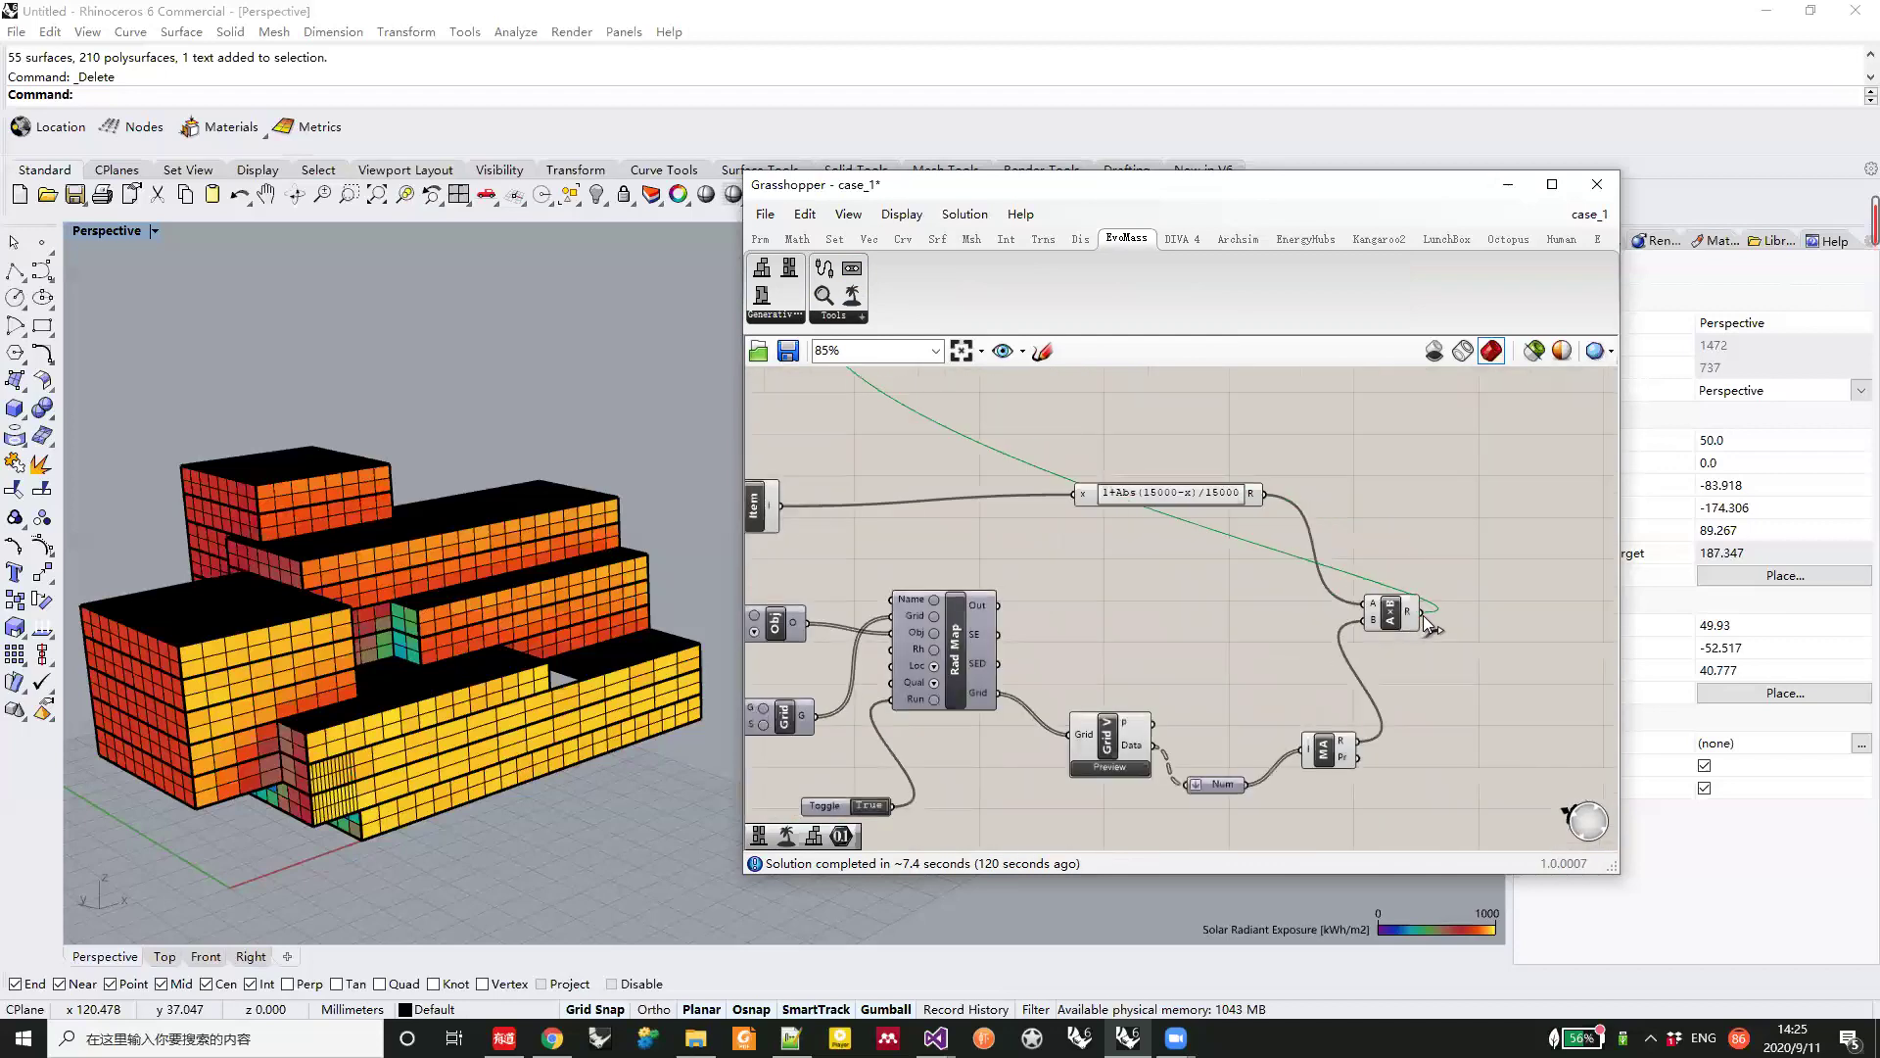
pyautogui.scroll(-4, 1425, 614)
pyautogui.scroll(5, 1108, 466)
# Open the SSIEA optimizer's settings and set the output objective's direction to Minimize
pyautogui.click(1150, 425)
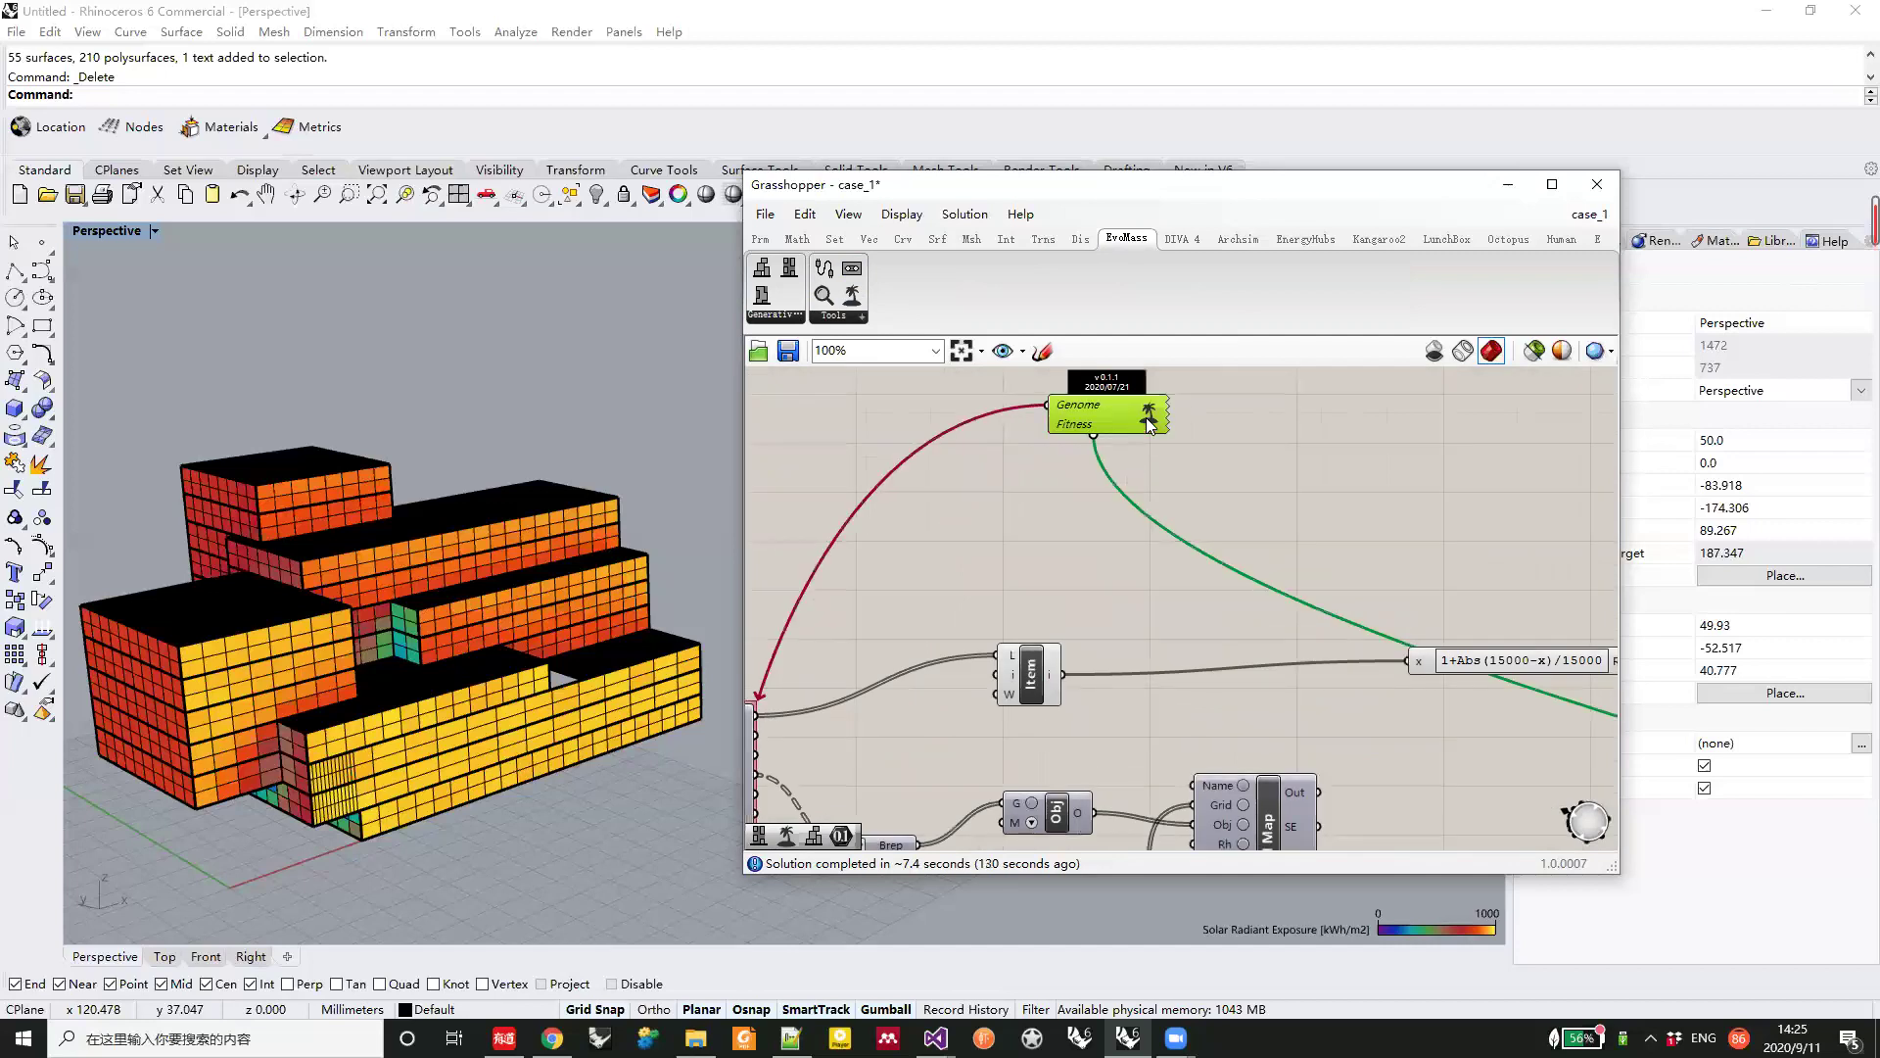
pyautogui.doubleClick(1150, 425)
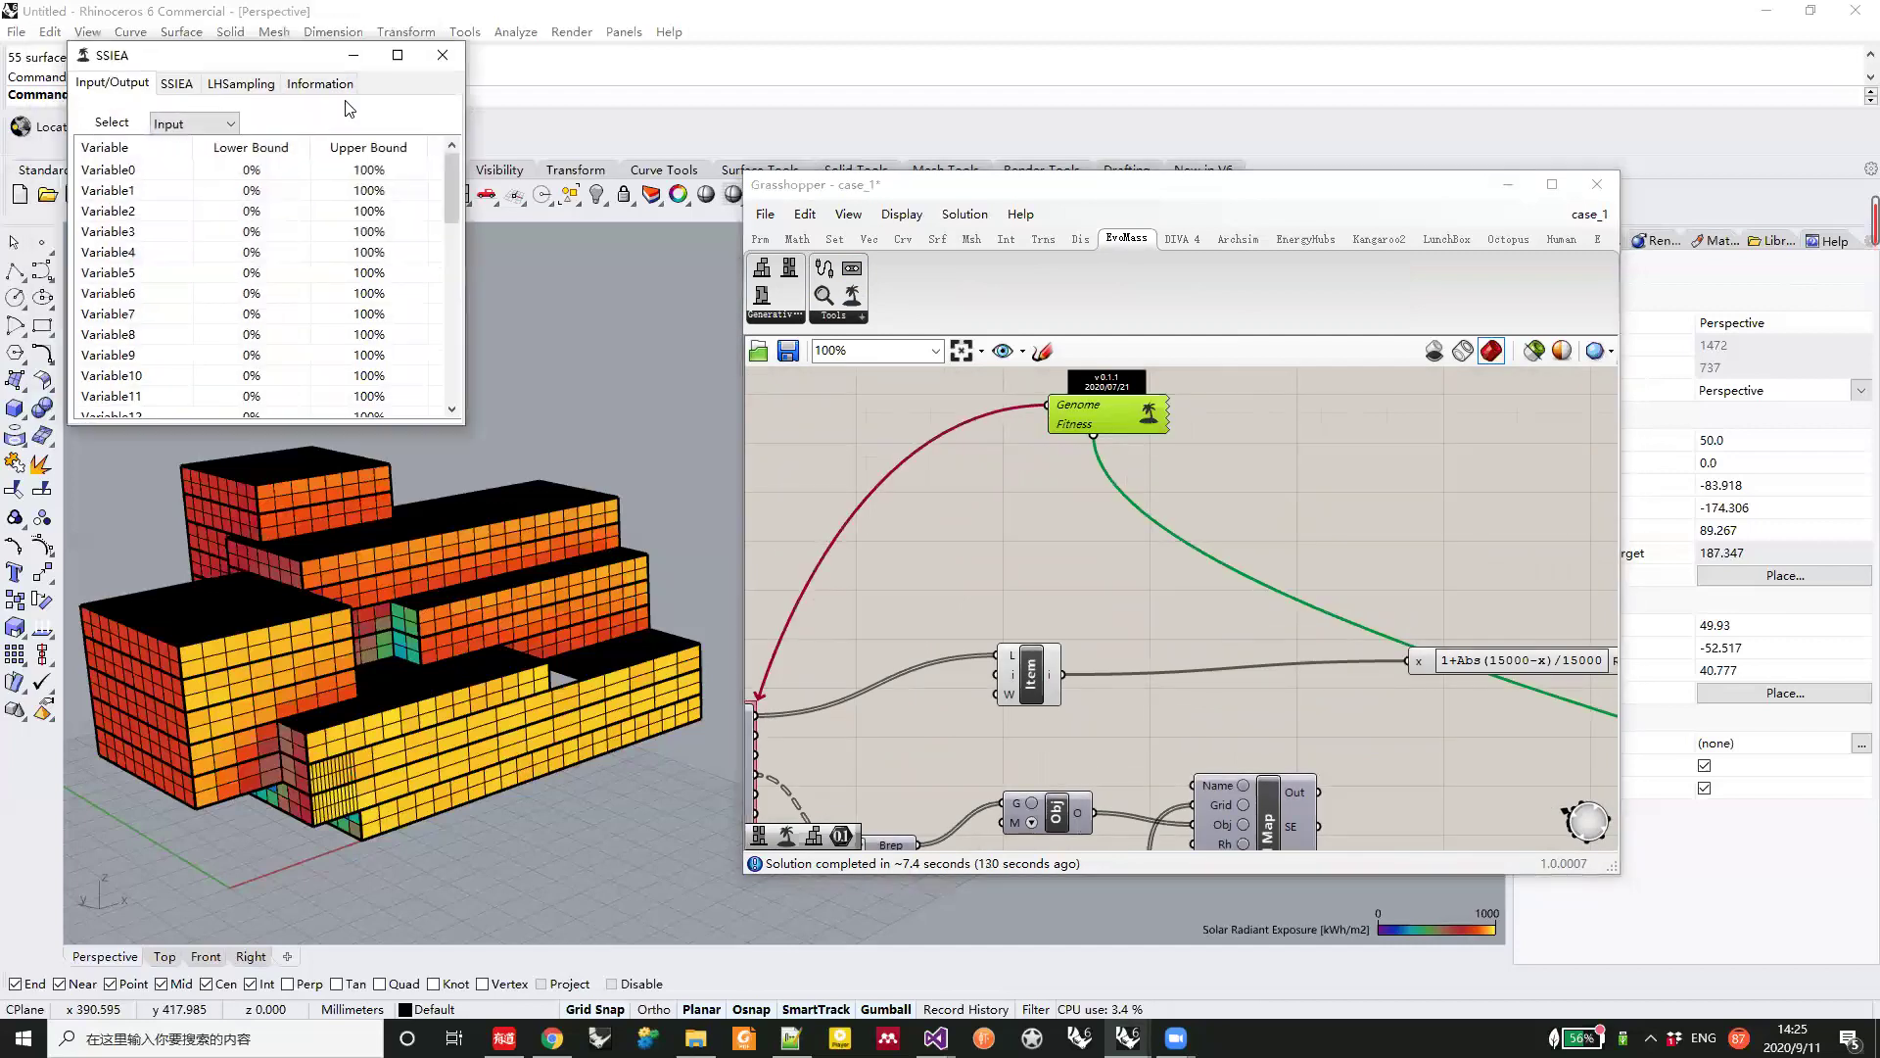
pyautogui.click(1142, 422)
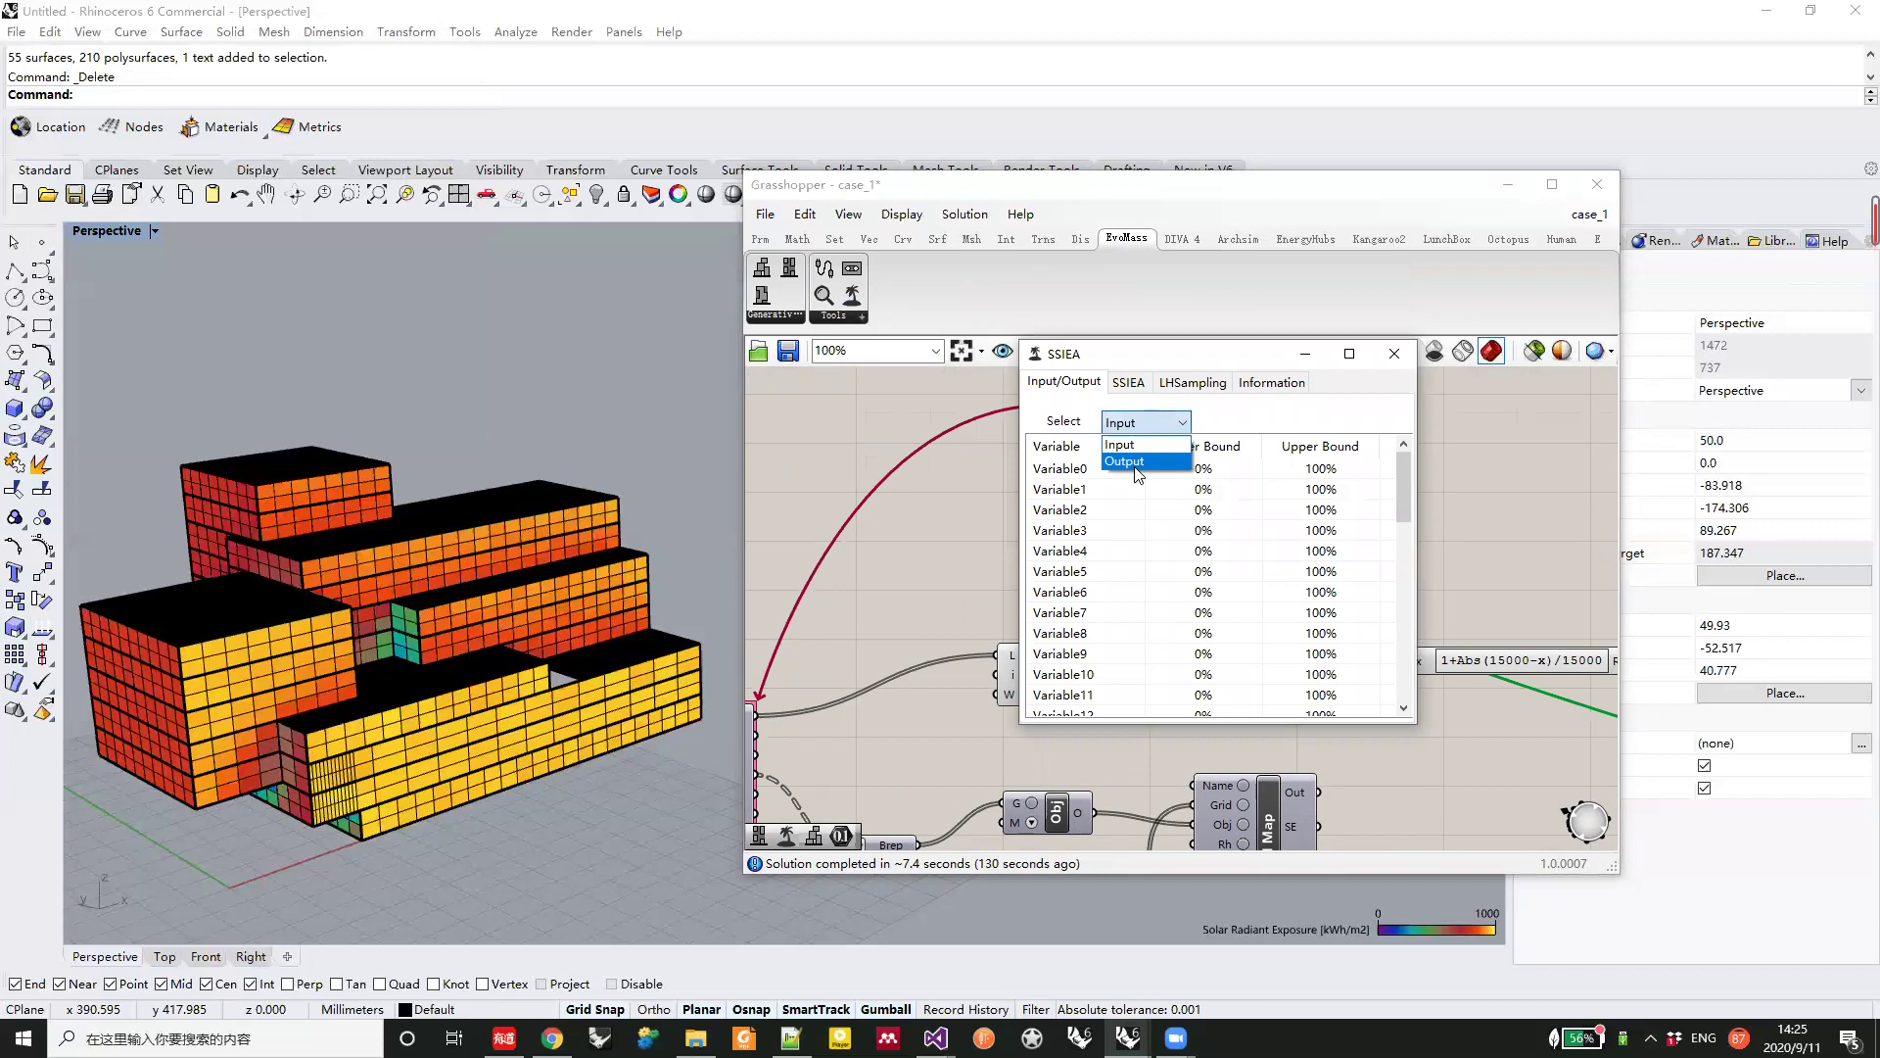
pyautogui.click(1139, 462)
pyautogui.moveTo(1262, 711); pyautogui.dragTo(1401, 711)
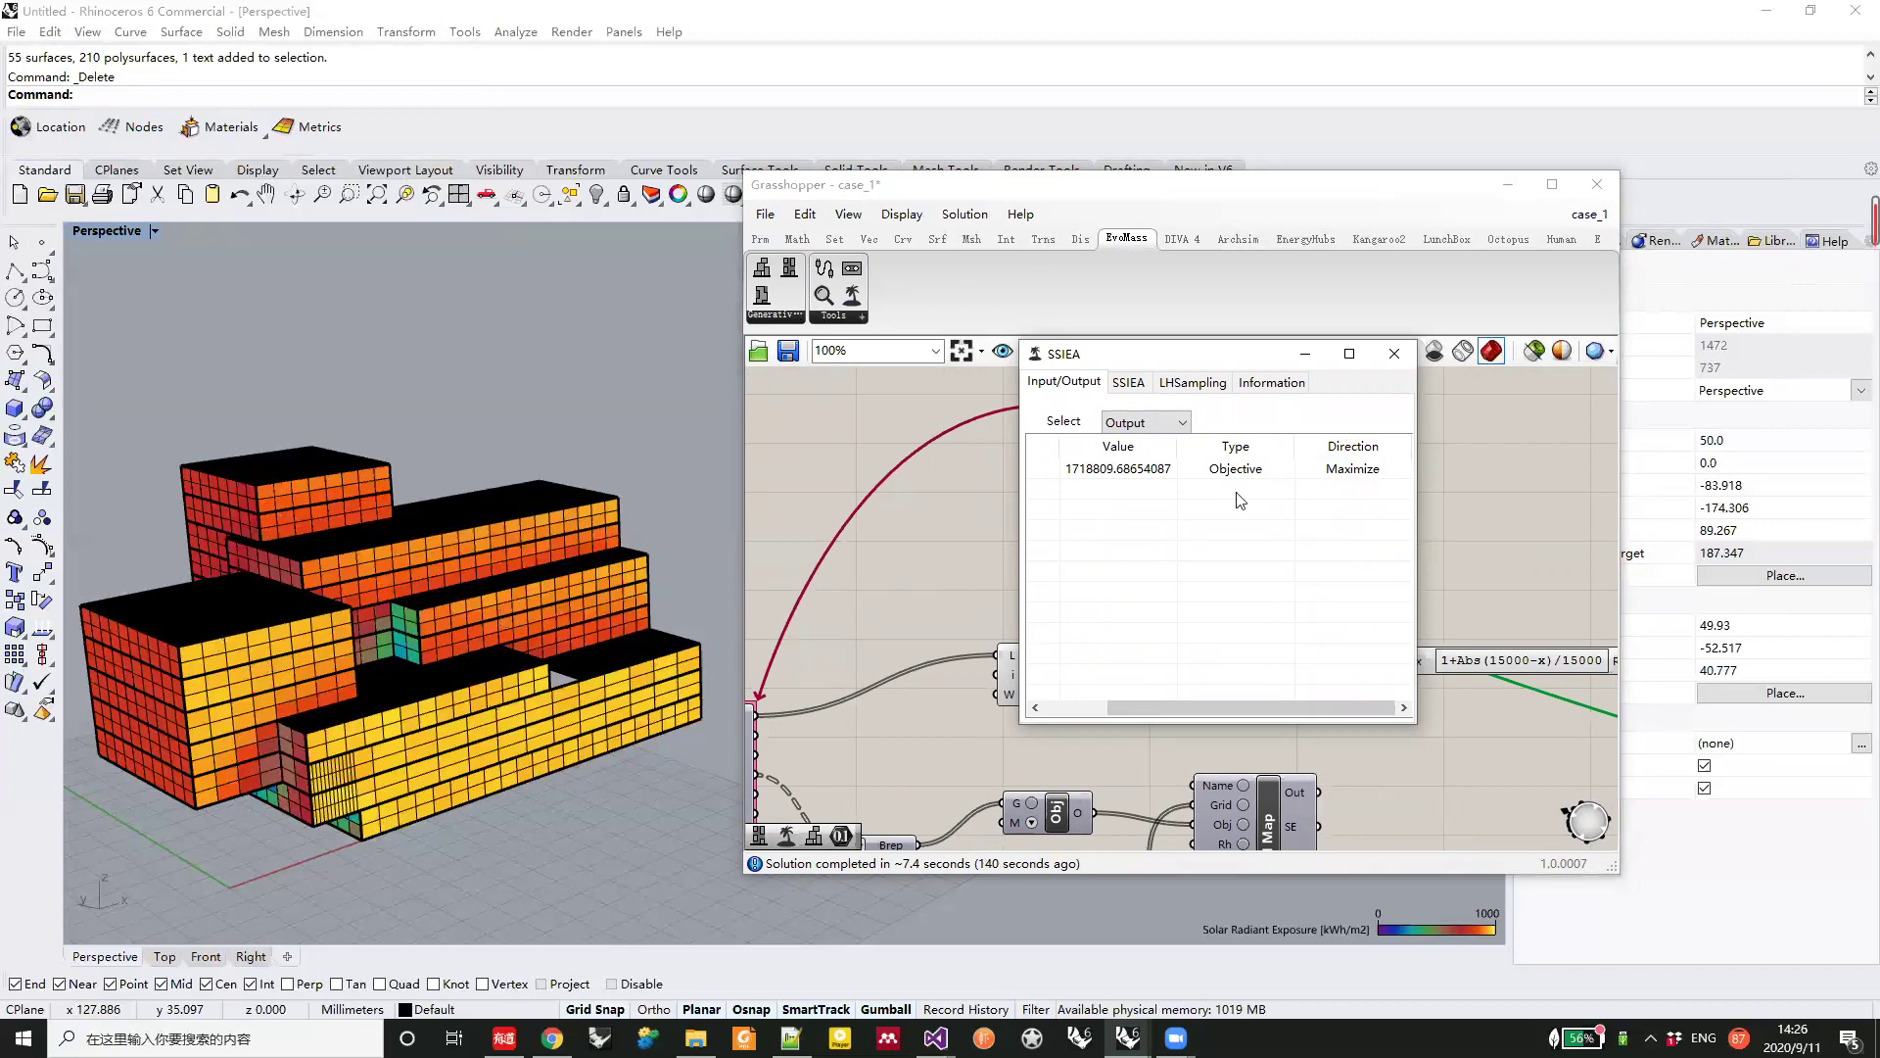
pyautogui.click(1380, 472)
pyautogui.click(1380, 472)
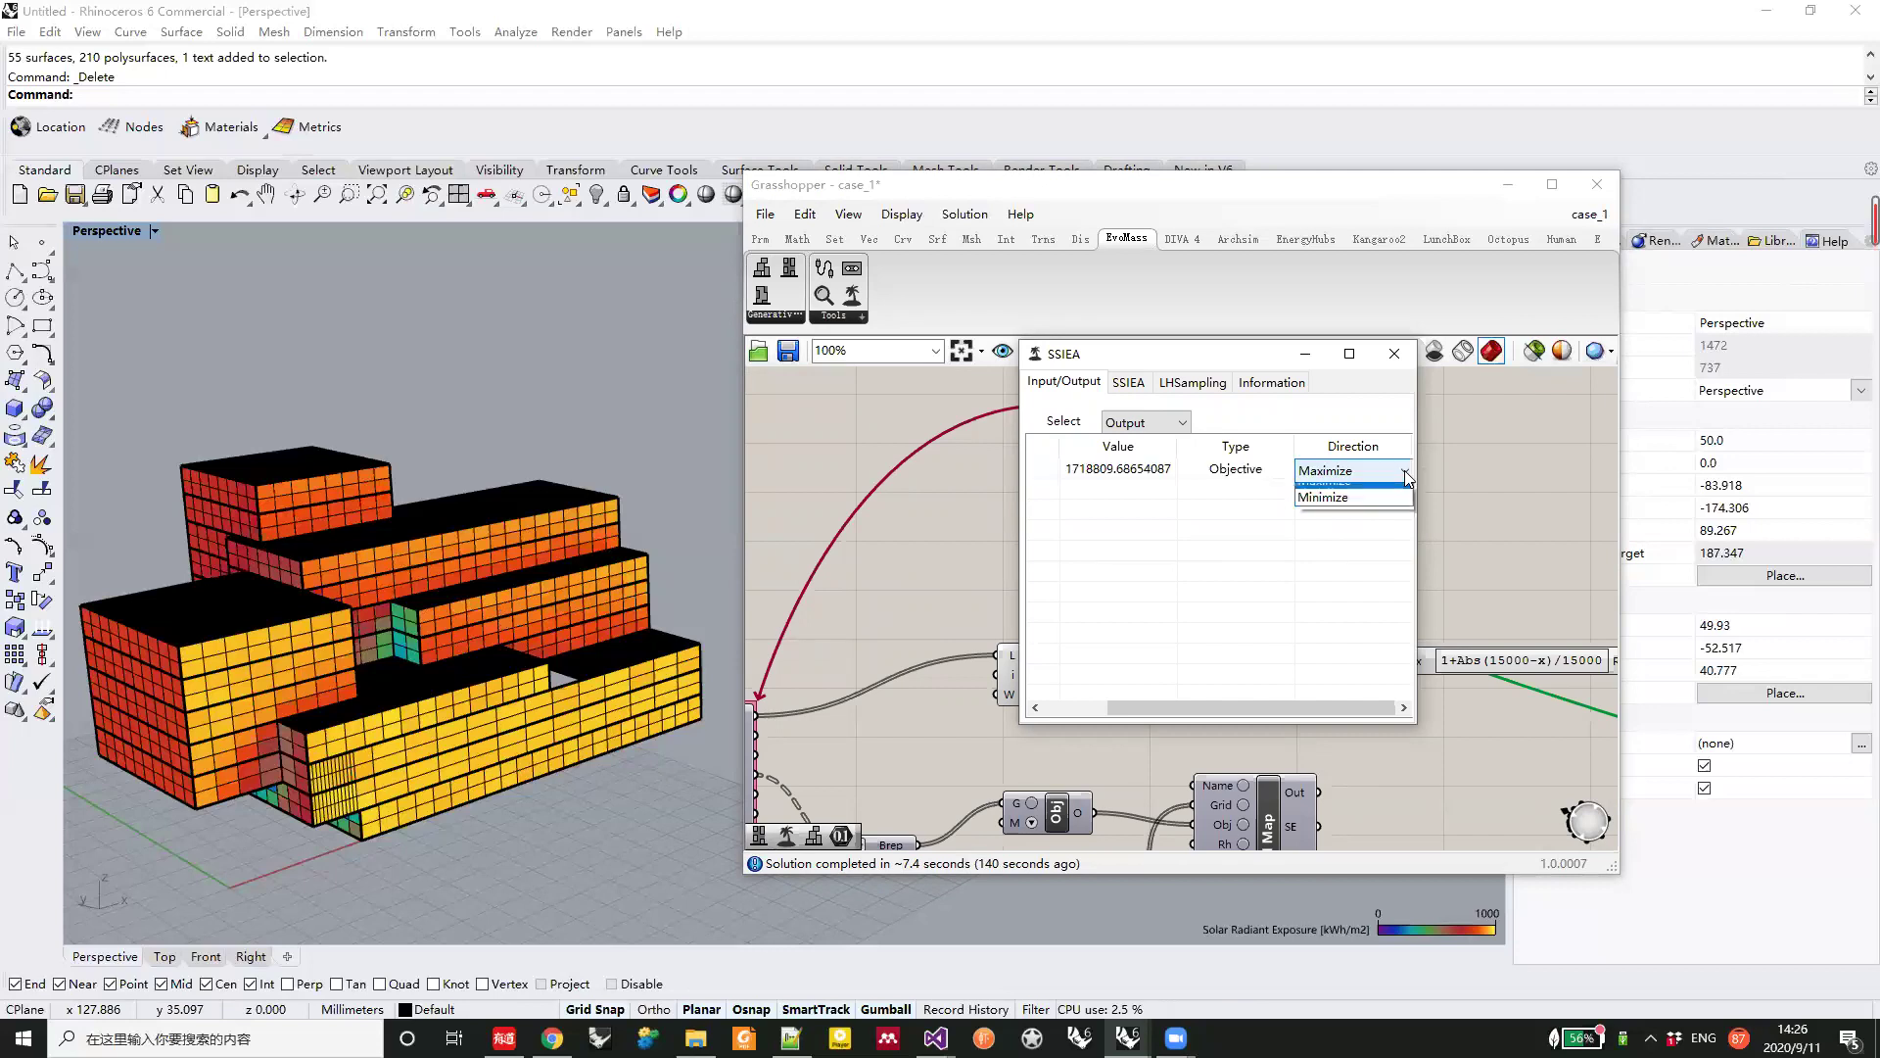
pyautogui.click(1322, 509)
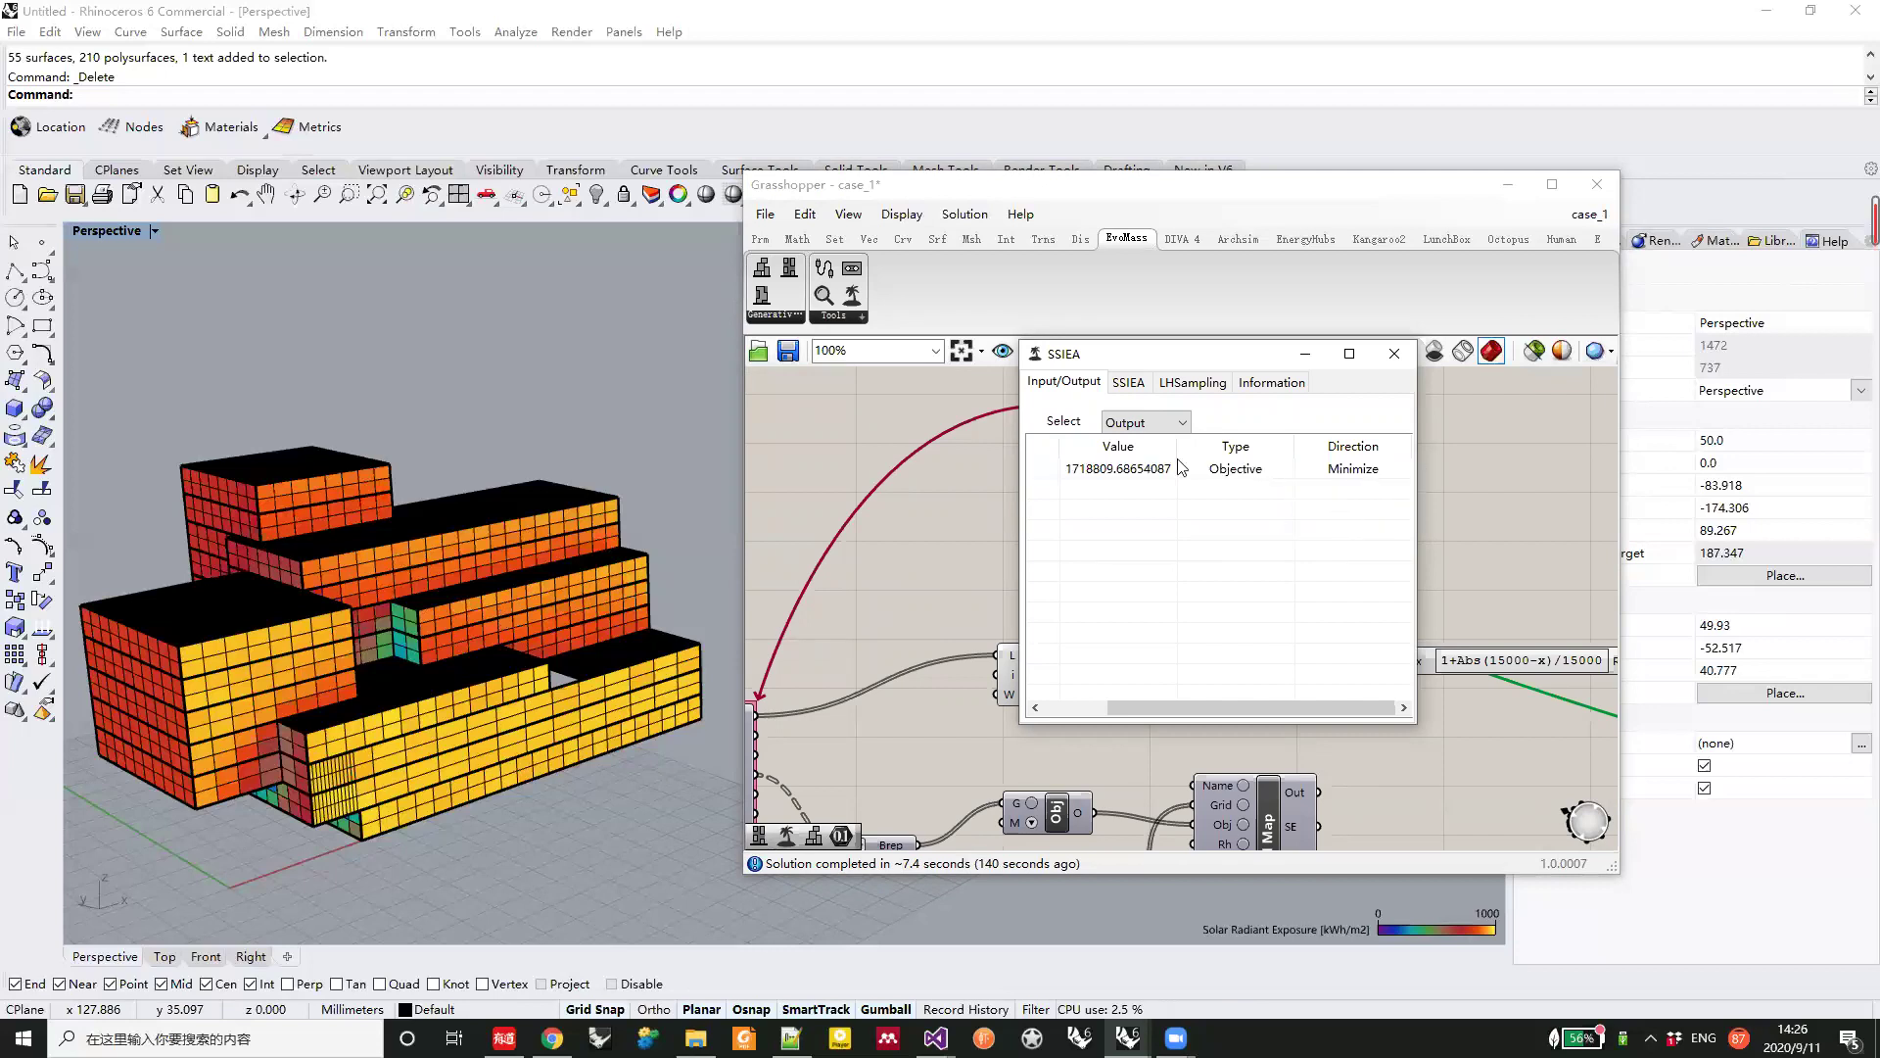
# Configure SSIEA with 5 subpopulations of size 30, a tournament size of 10 and a termination threshold of 15 generations
pyautogui.click(1128, 382)
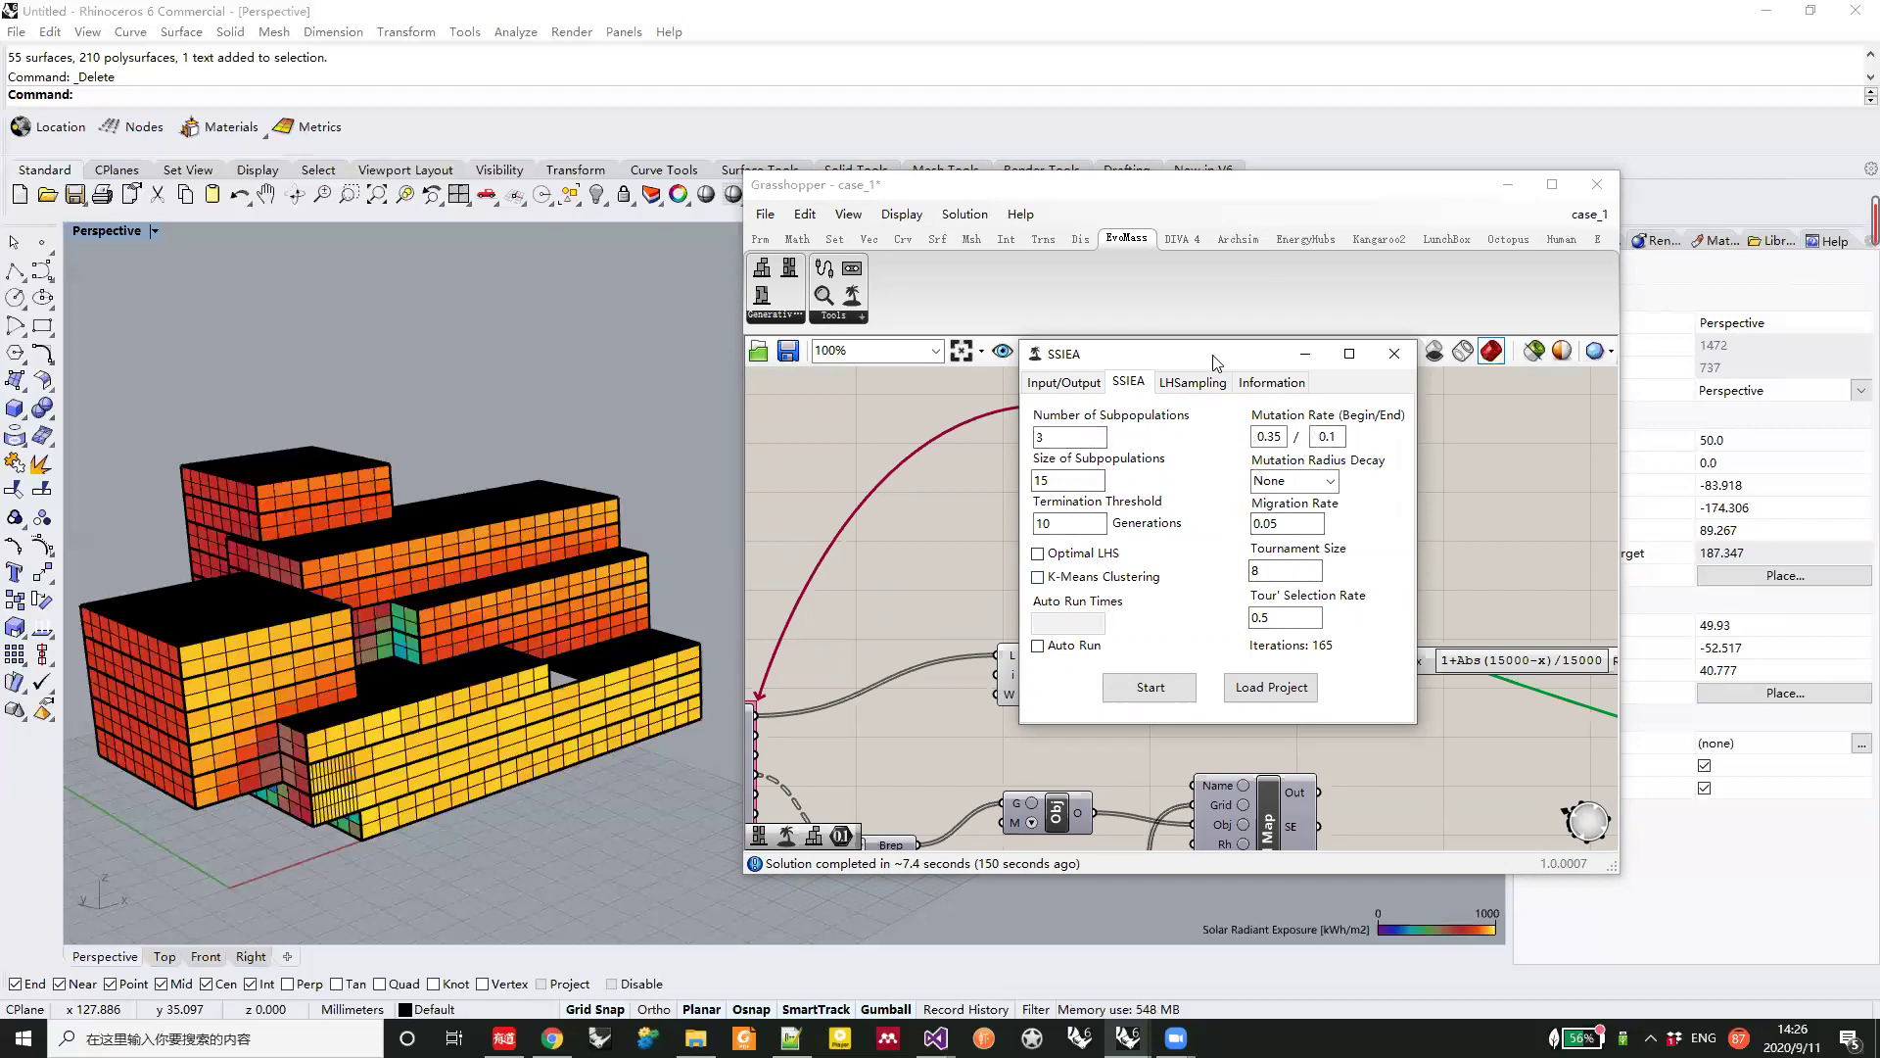
pyautogui.moveTo(1212, 363); pyautogui.dragTo(1271, 233)
pyautogui.doubleClick(1126, 308)
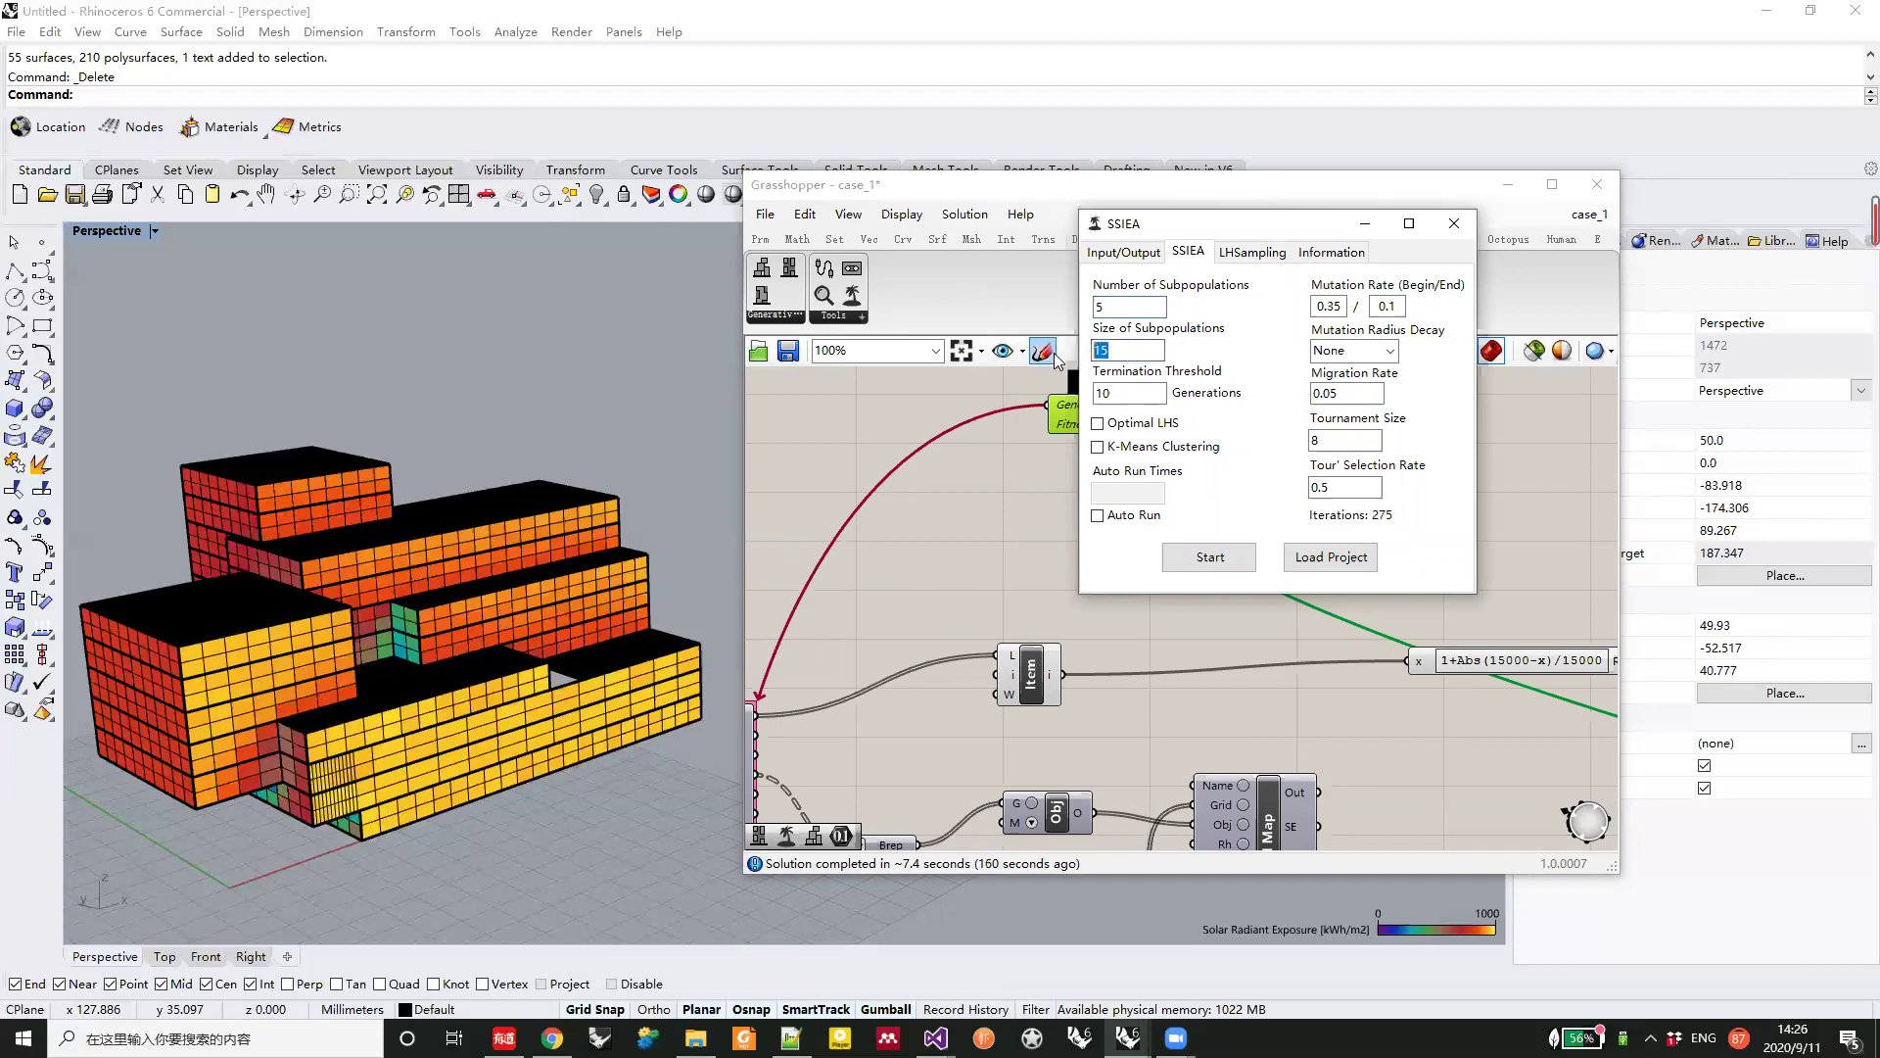
pyautogui.doubleClick(1102, 351)
pyautogui.write('30')
pyautogui.doubleClick(1315, 439)
pyautogui.write('10')
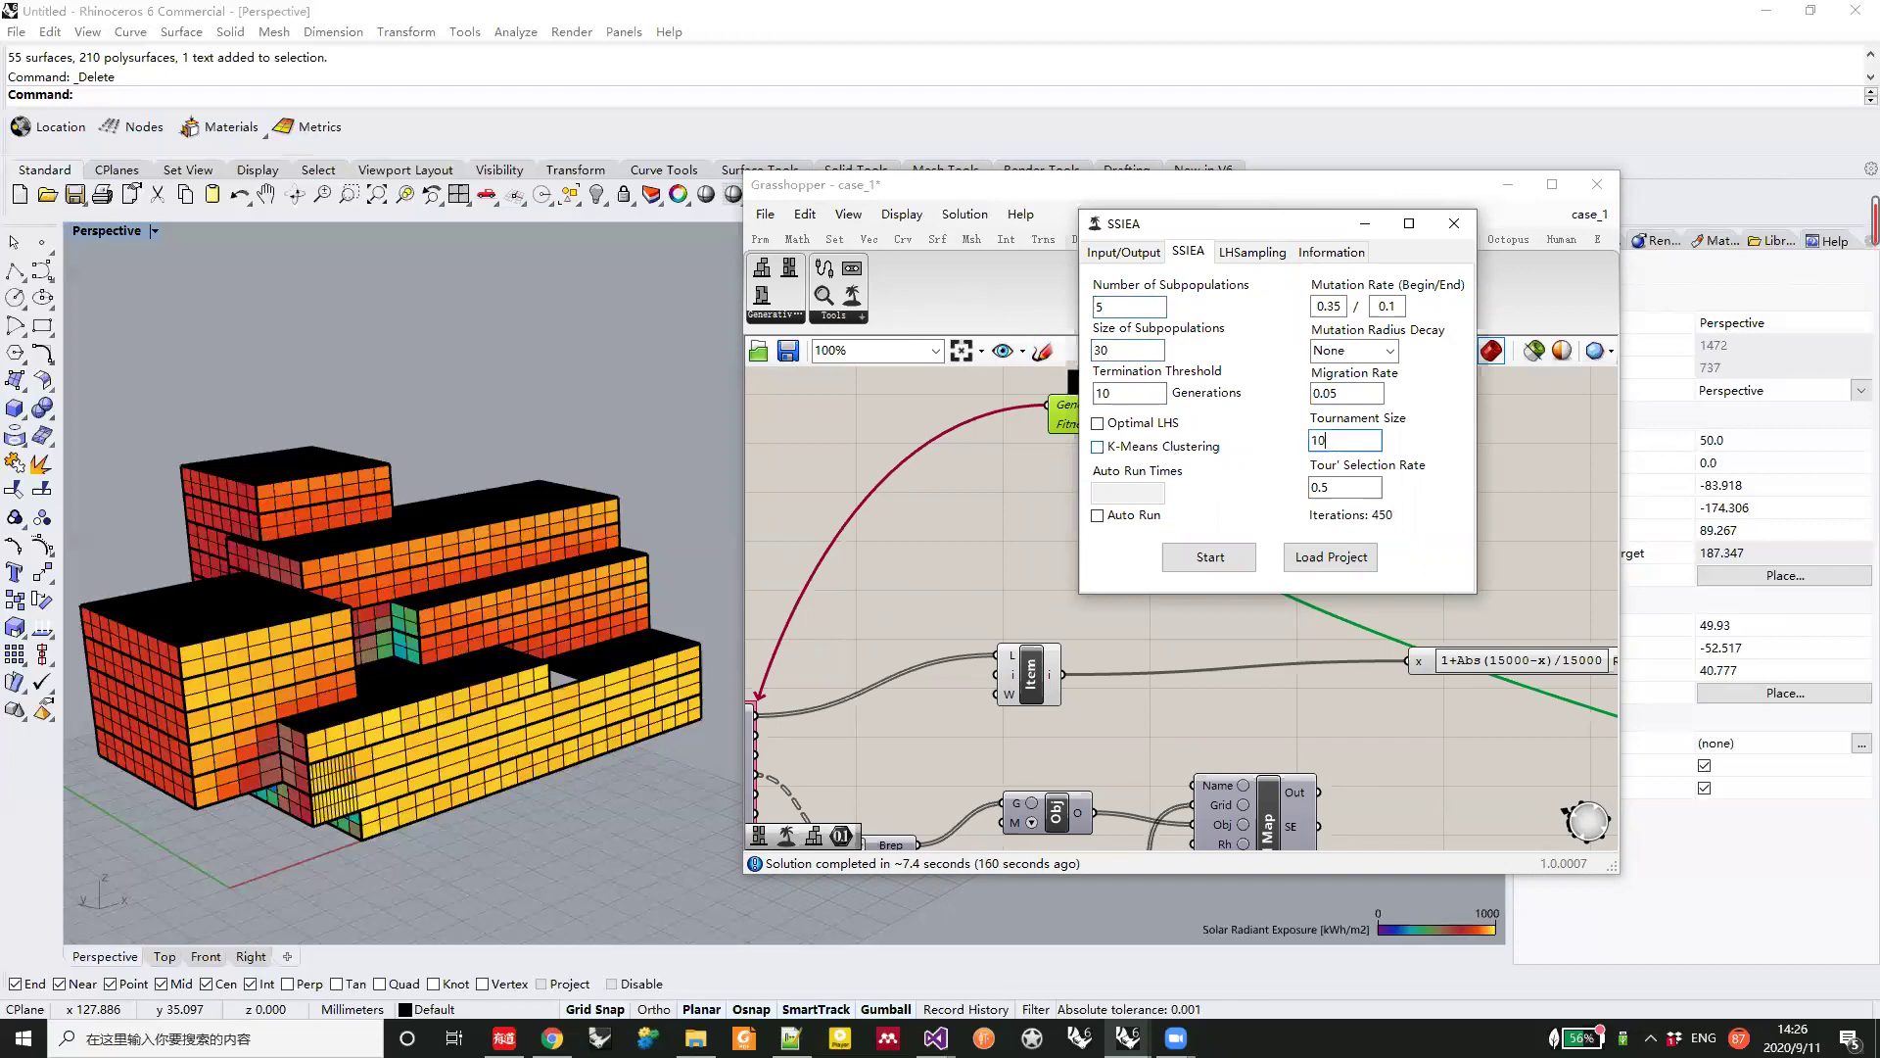
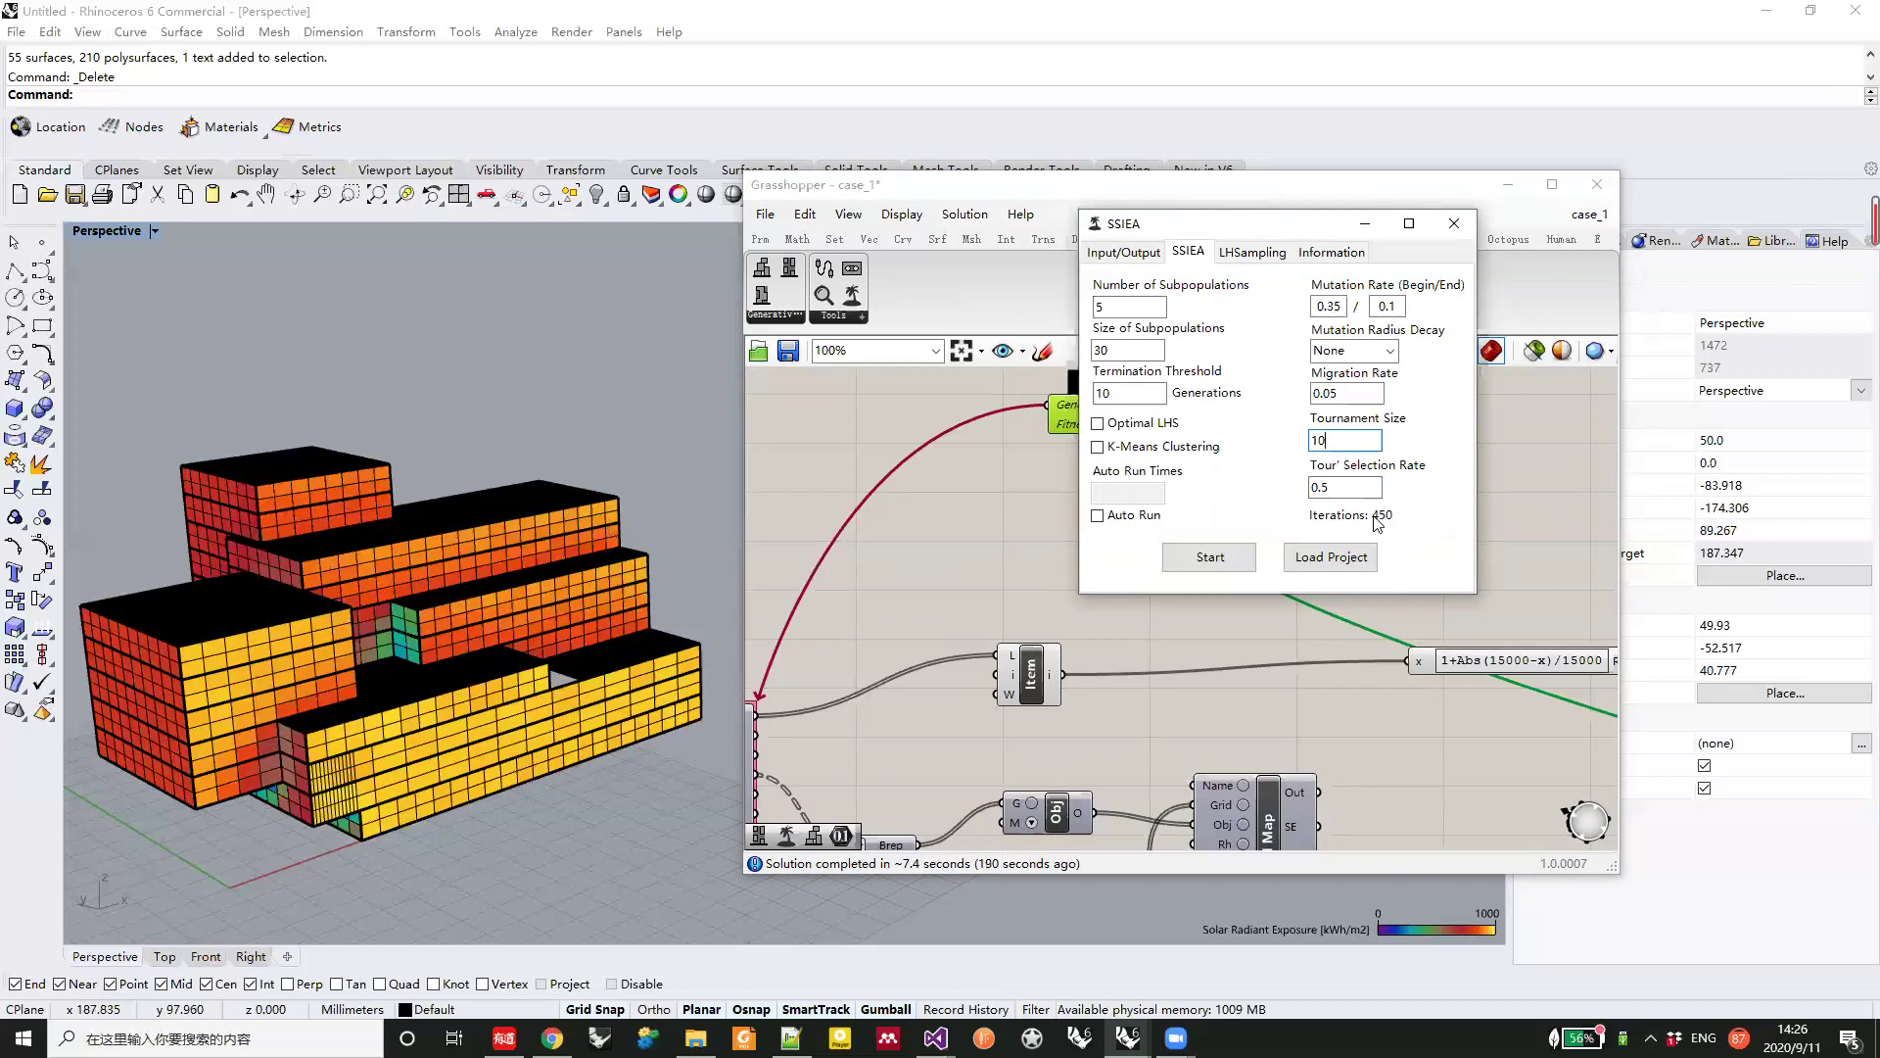
pyautogui.doubleClick(1130, 397)
pyautogui.write('15')
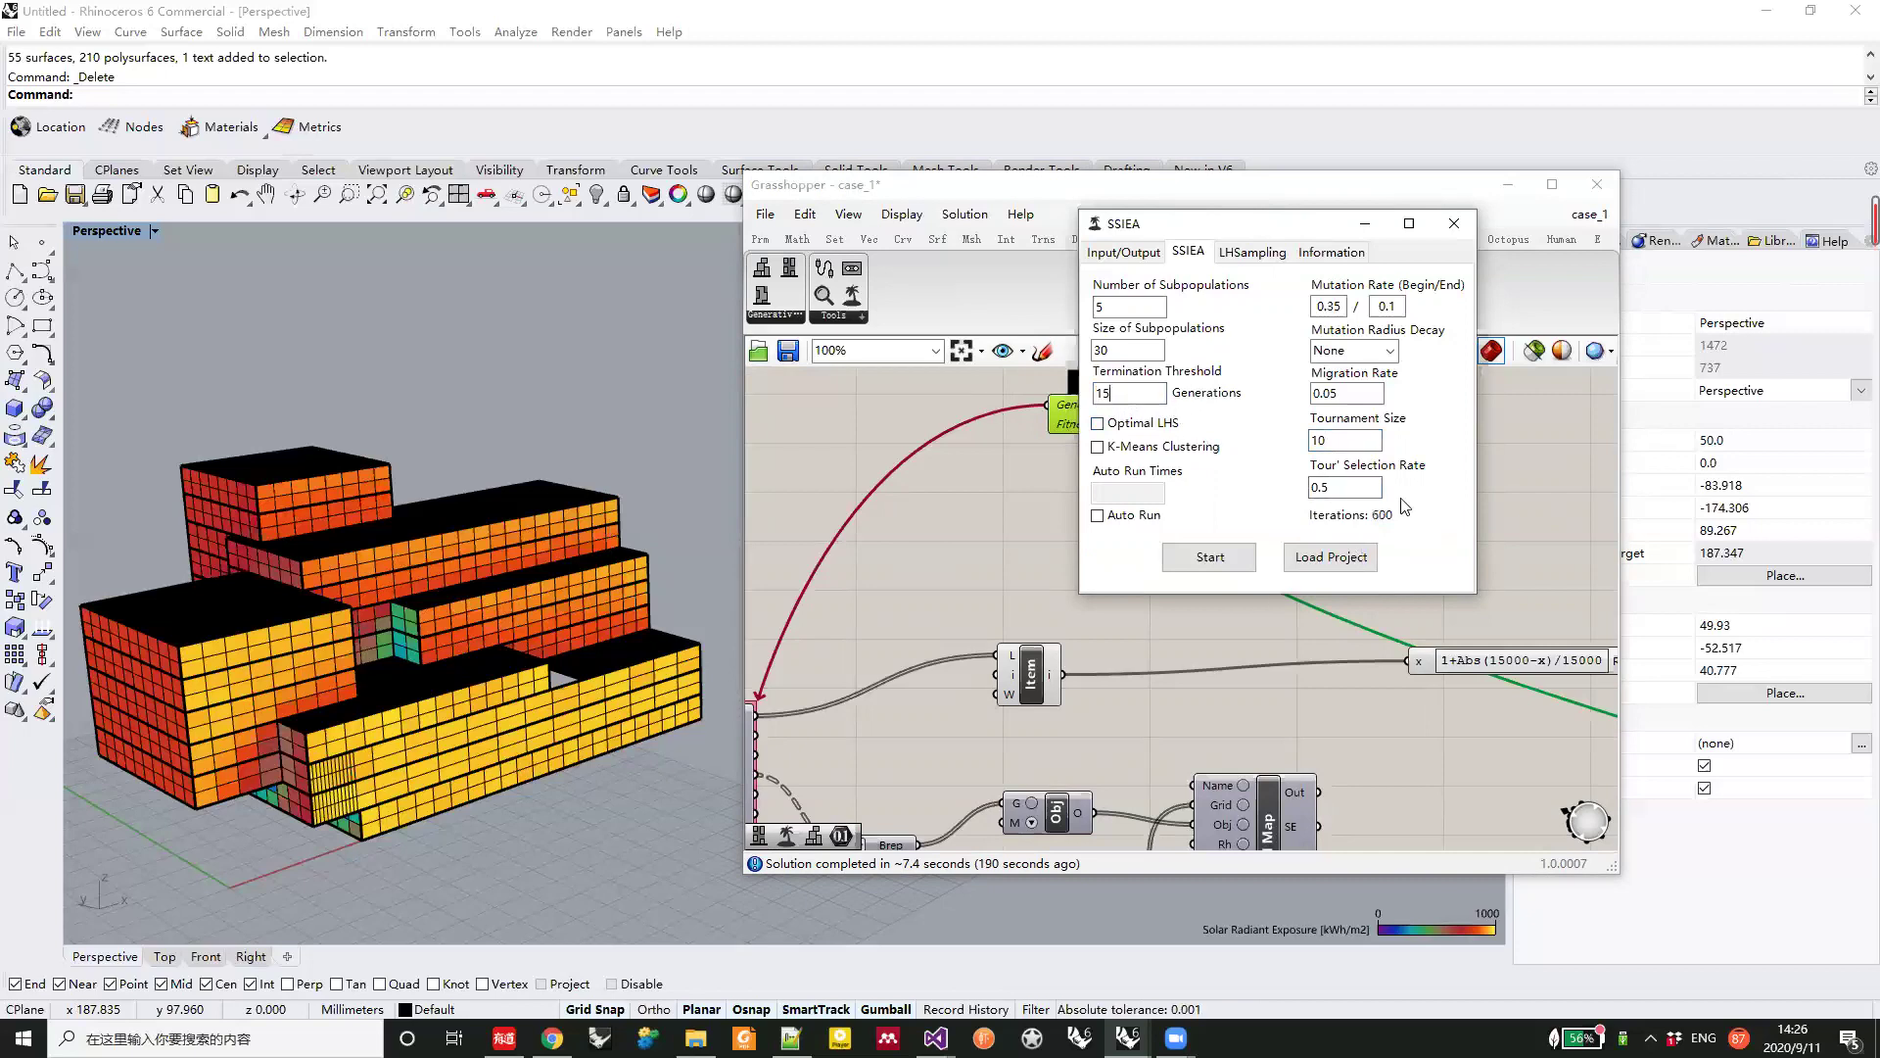
# Start the SSIEA optimization run and move the New Project window aside to uncover the Rhino model
pyautogui.scroll(-2, 355, 594)
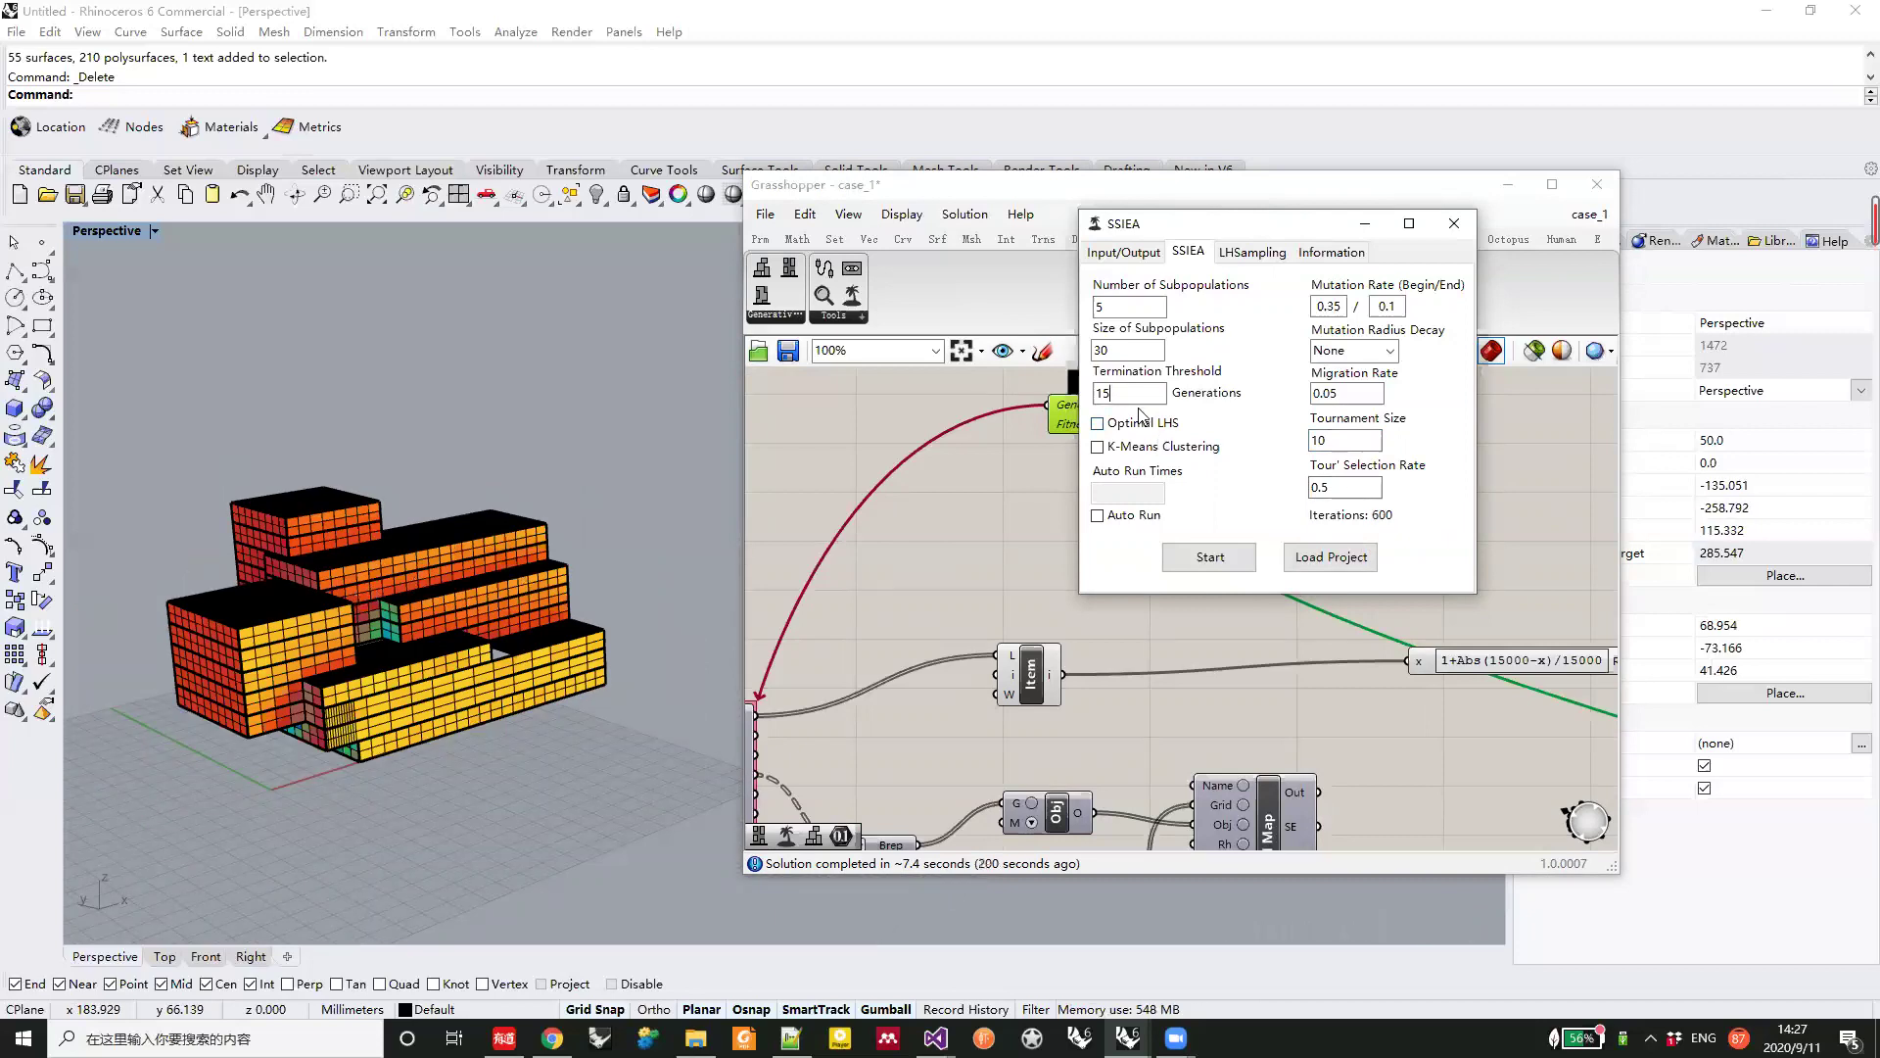
pyautogui.doubleClick(1101, 395)
pyautogui.scroll(-5, 991, 619)
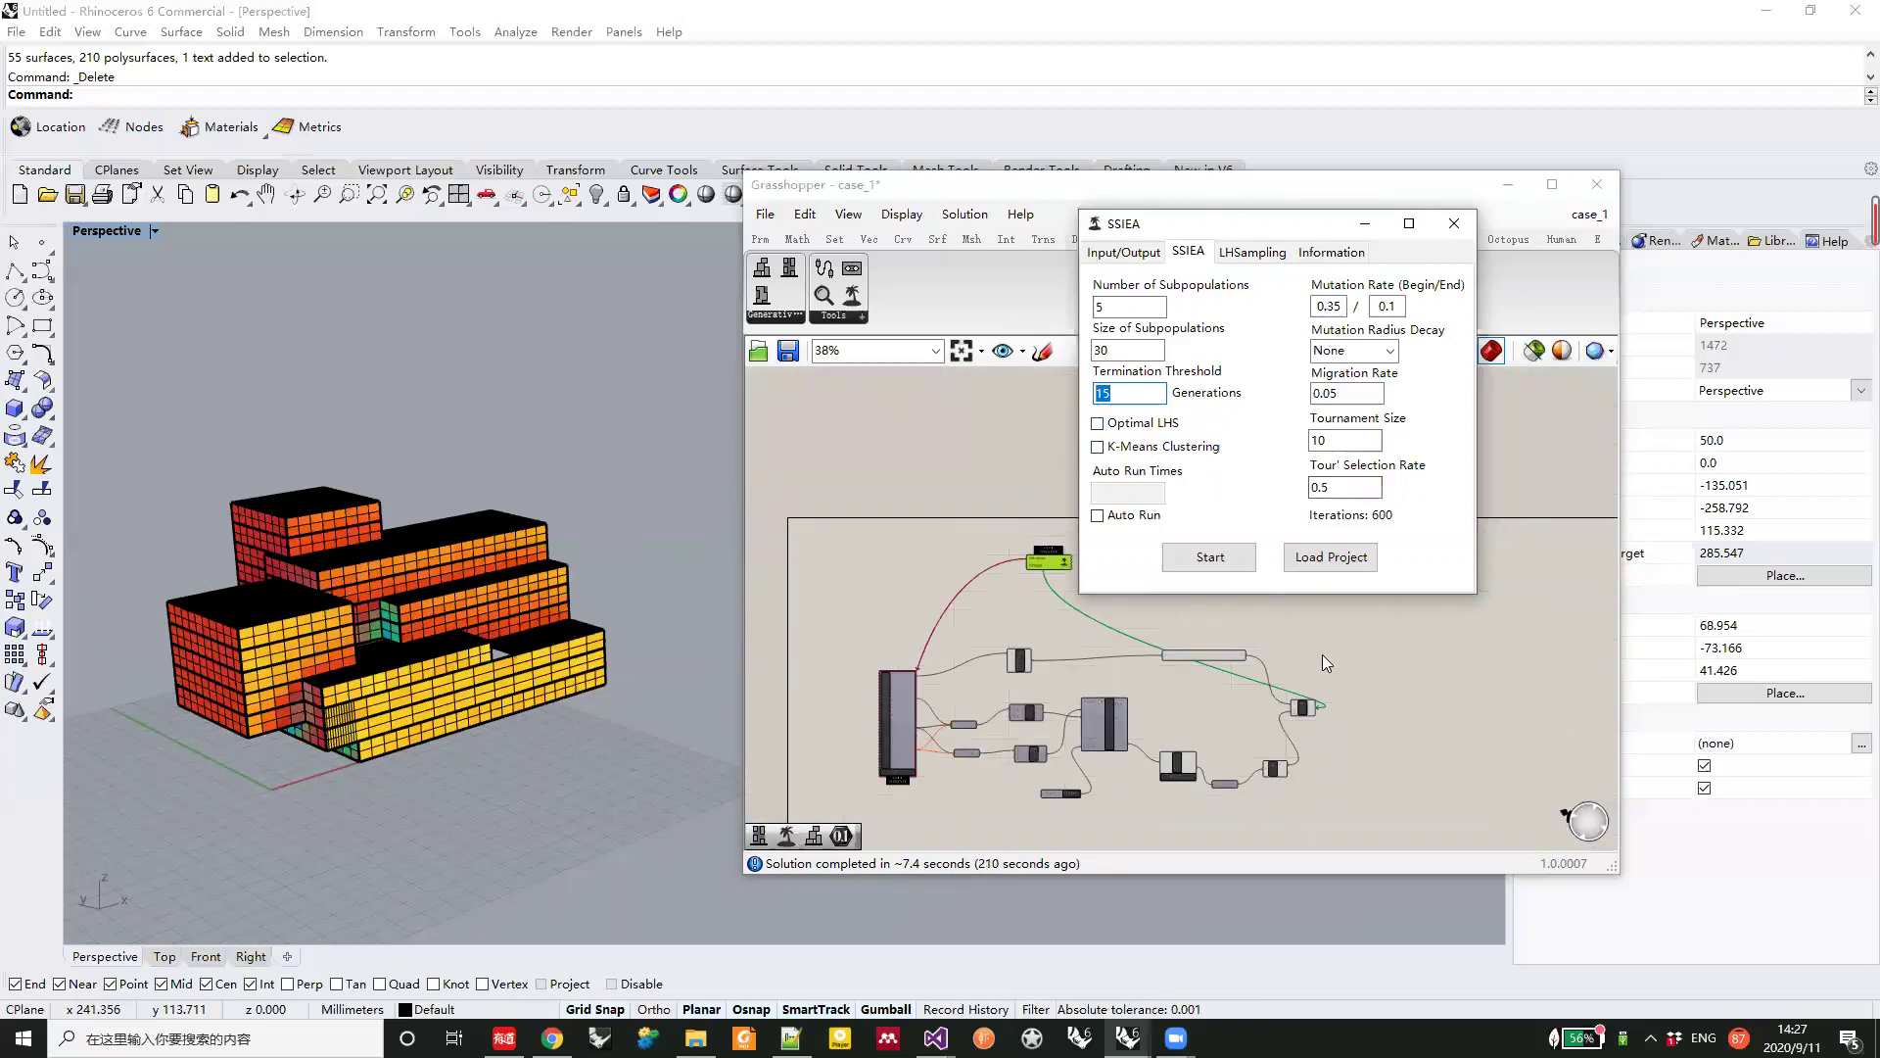
pyautogui.click(1211, 556)
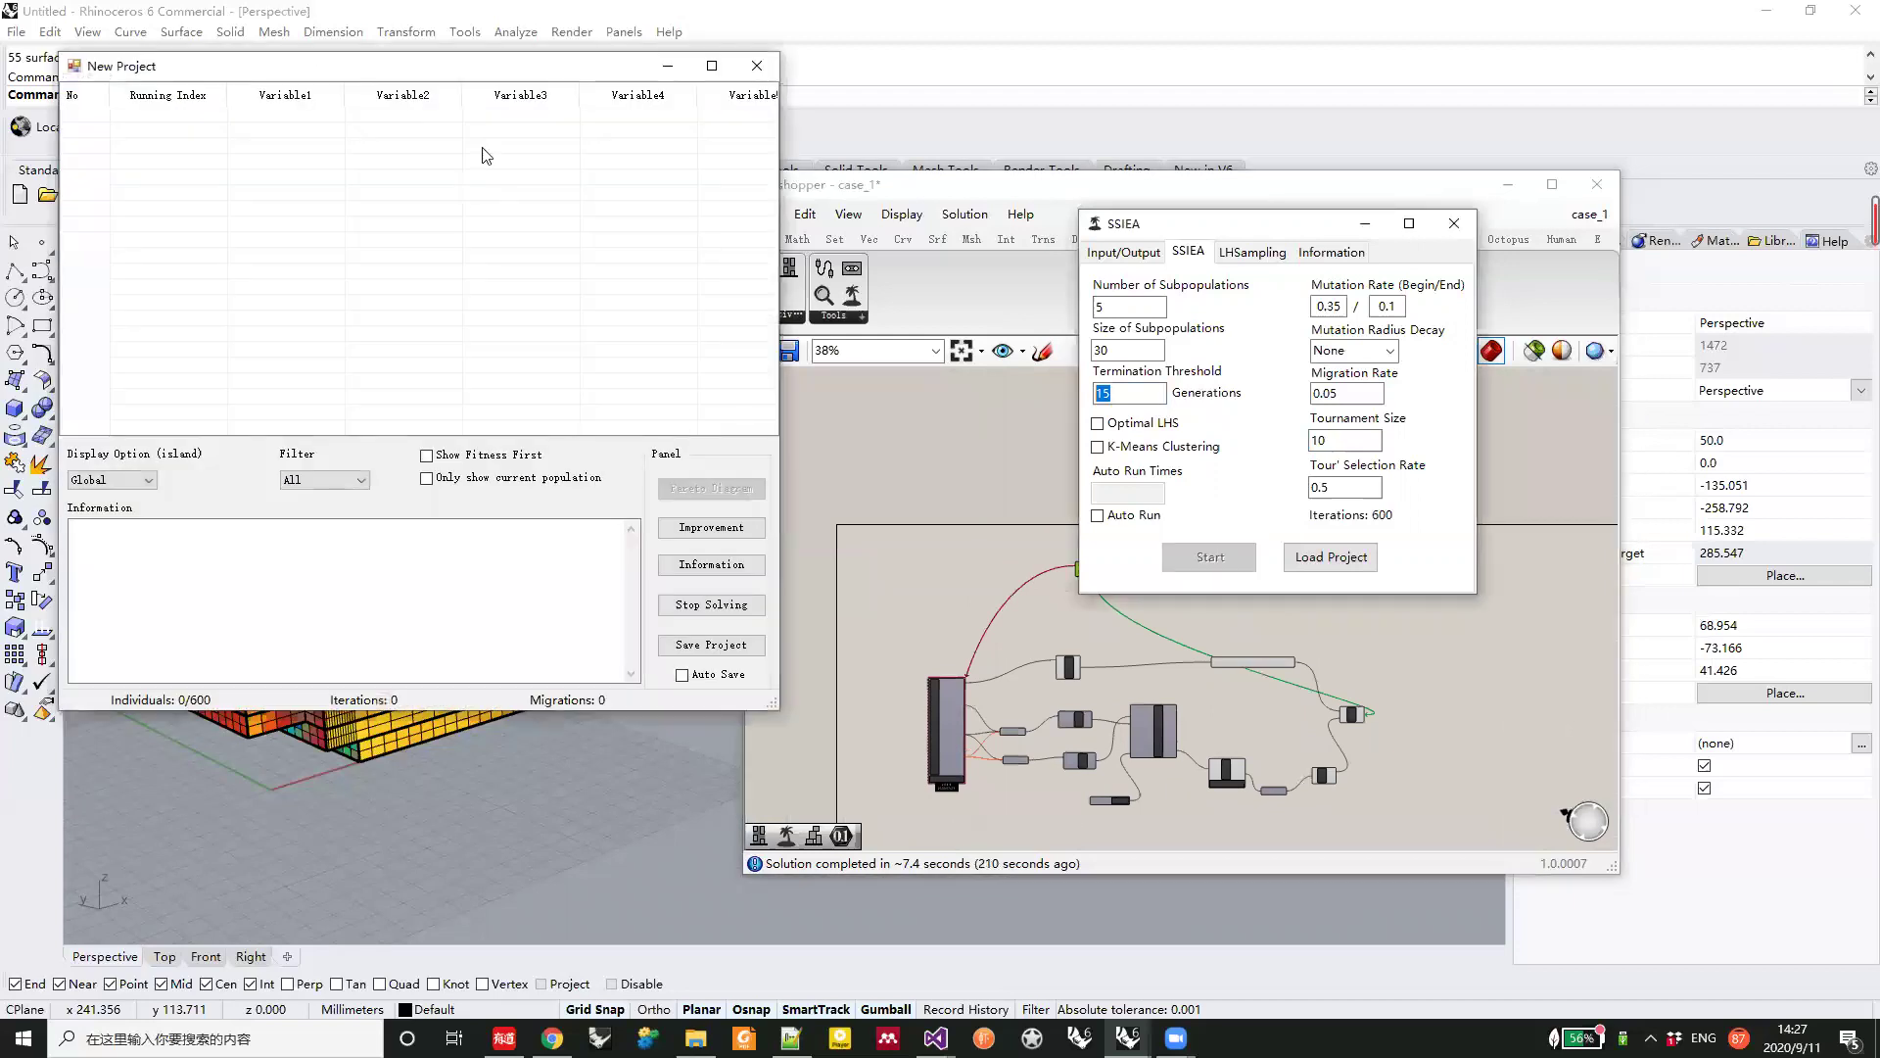
pyautogui.moveTo(516, 81); pyautogui.dragTo(1249, 166)
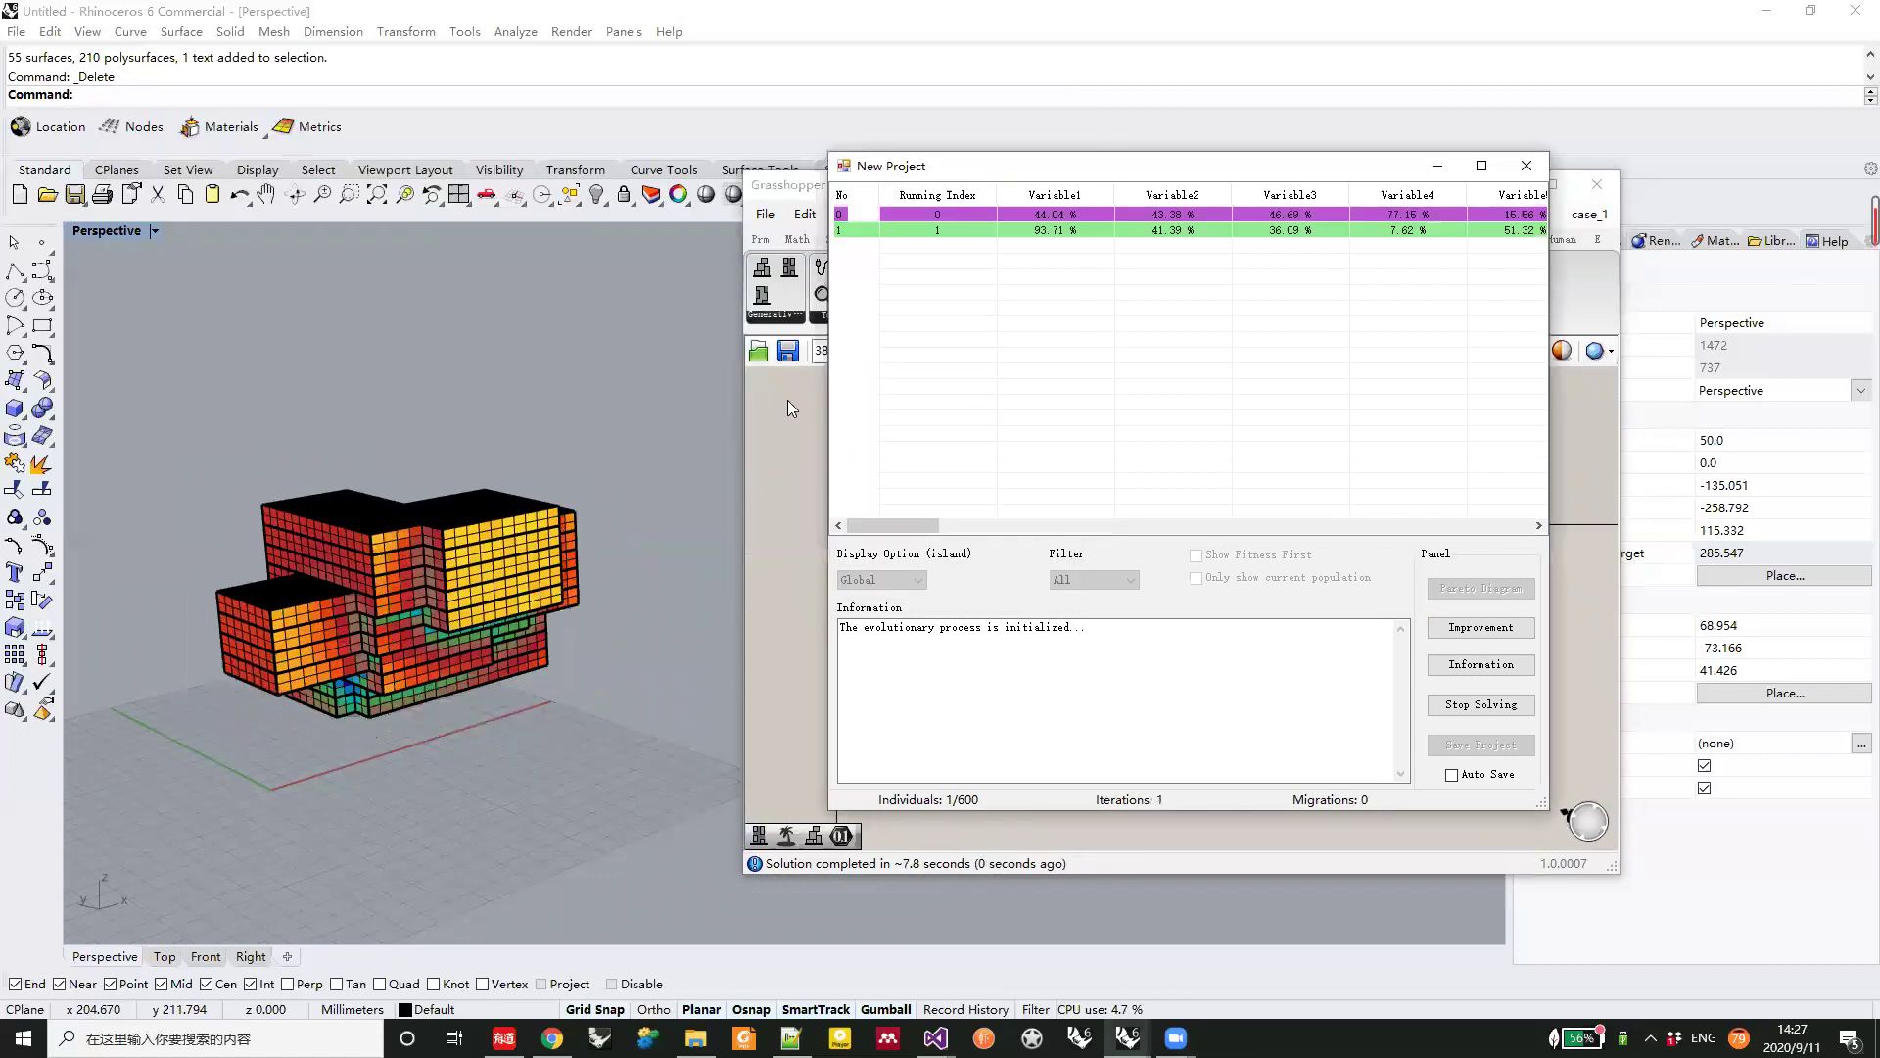
# Stop the running optimization, close the New Project window and dismiss the autosave message
pyautogui.click(1485, 705)
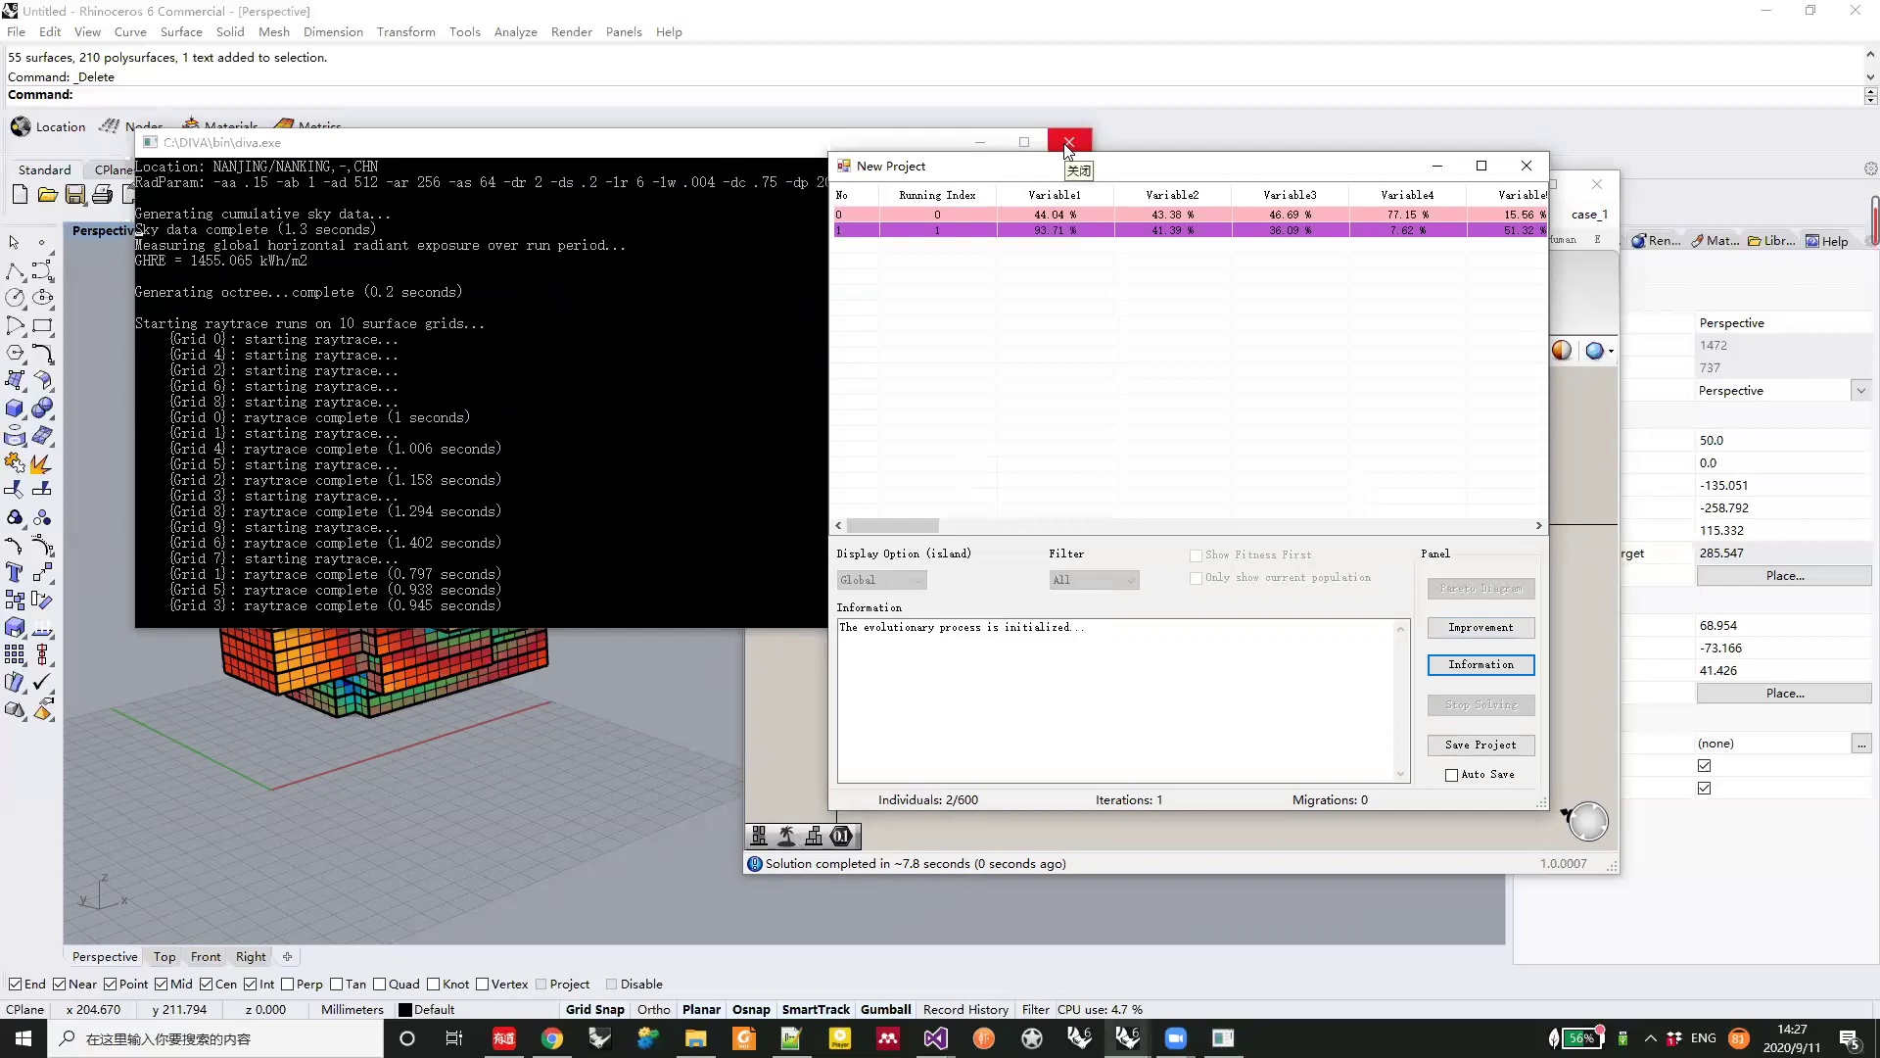
pyautogui.moveTo(1106, 182); pyautogui.dragTo(1070, 168)
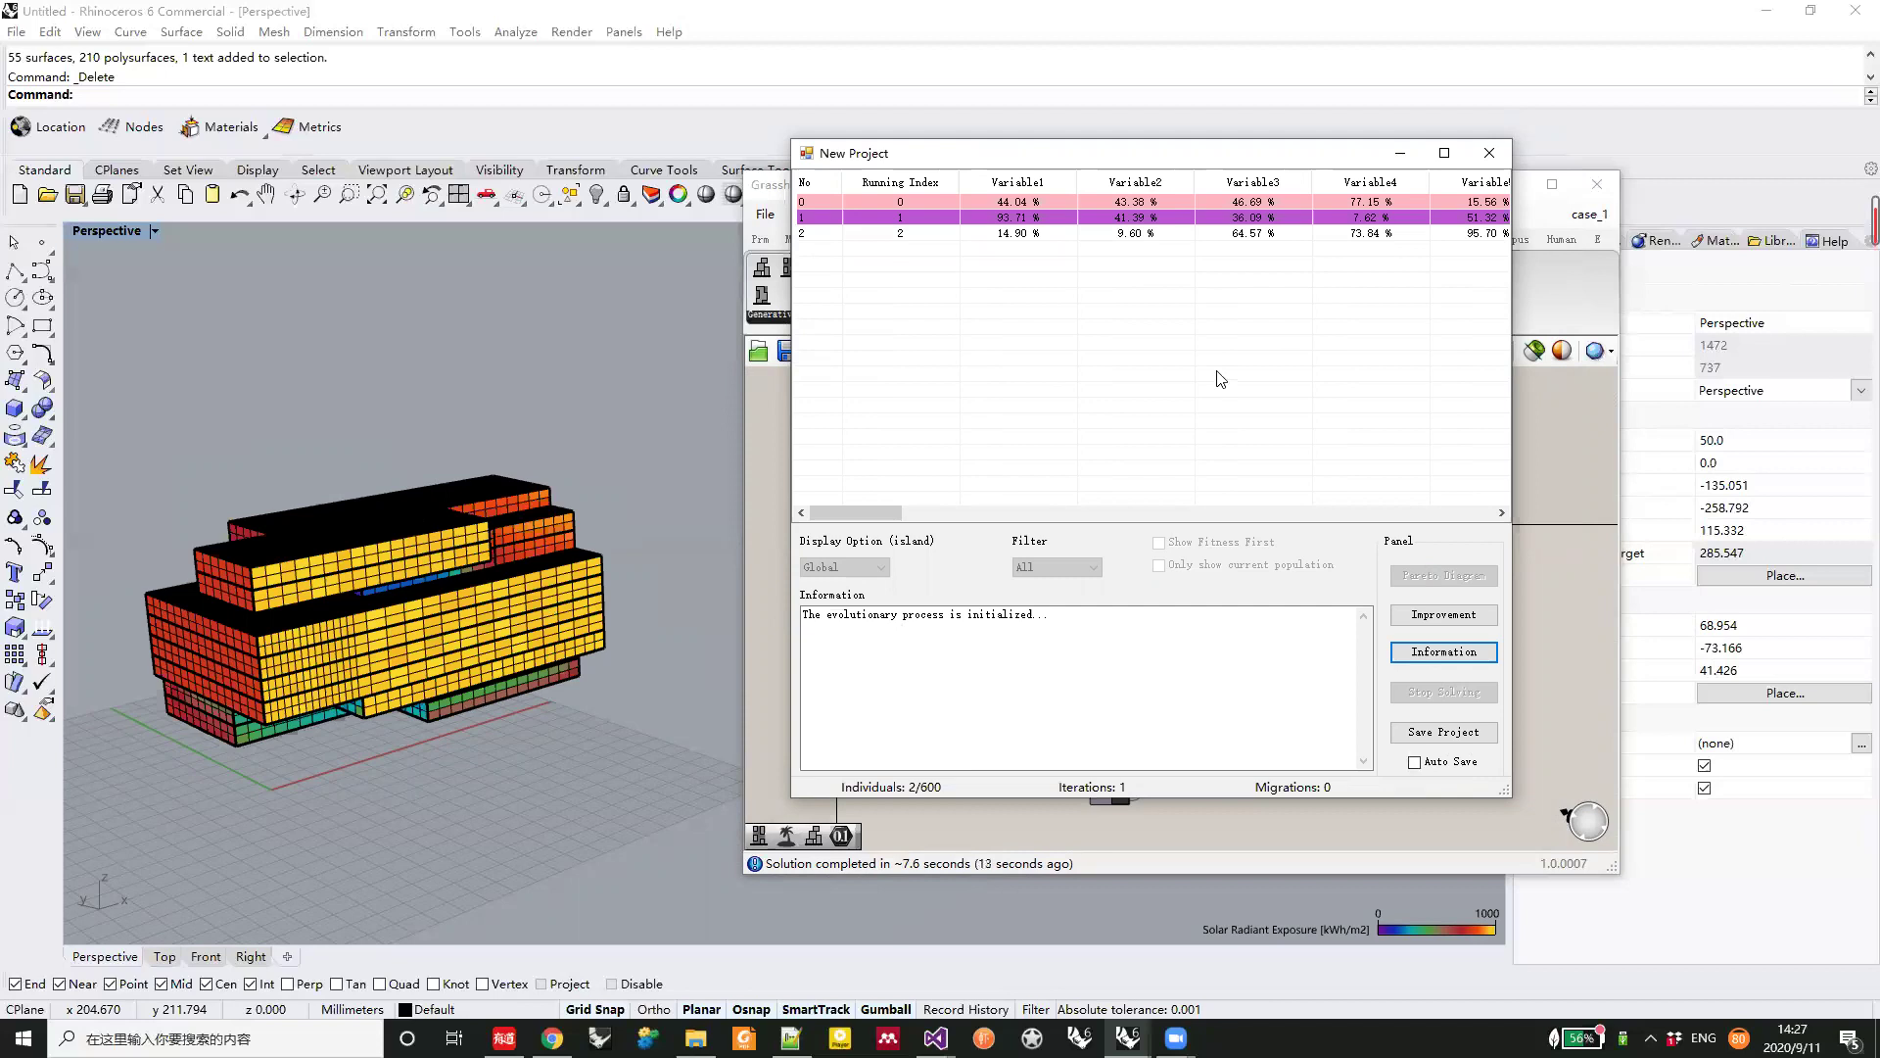
pyautogui.click(1490, 153)
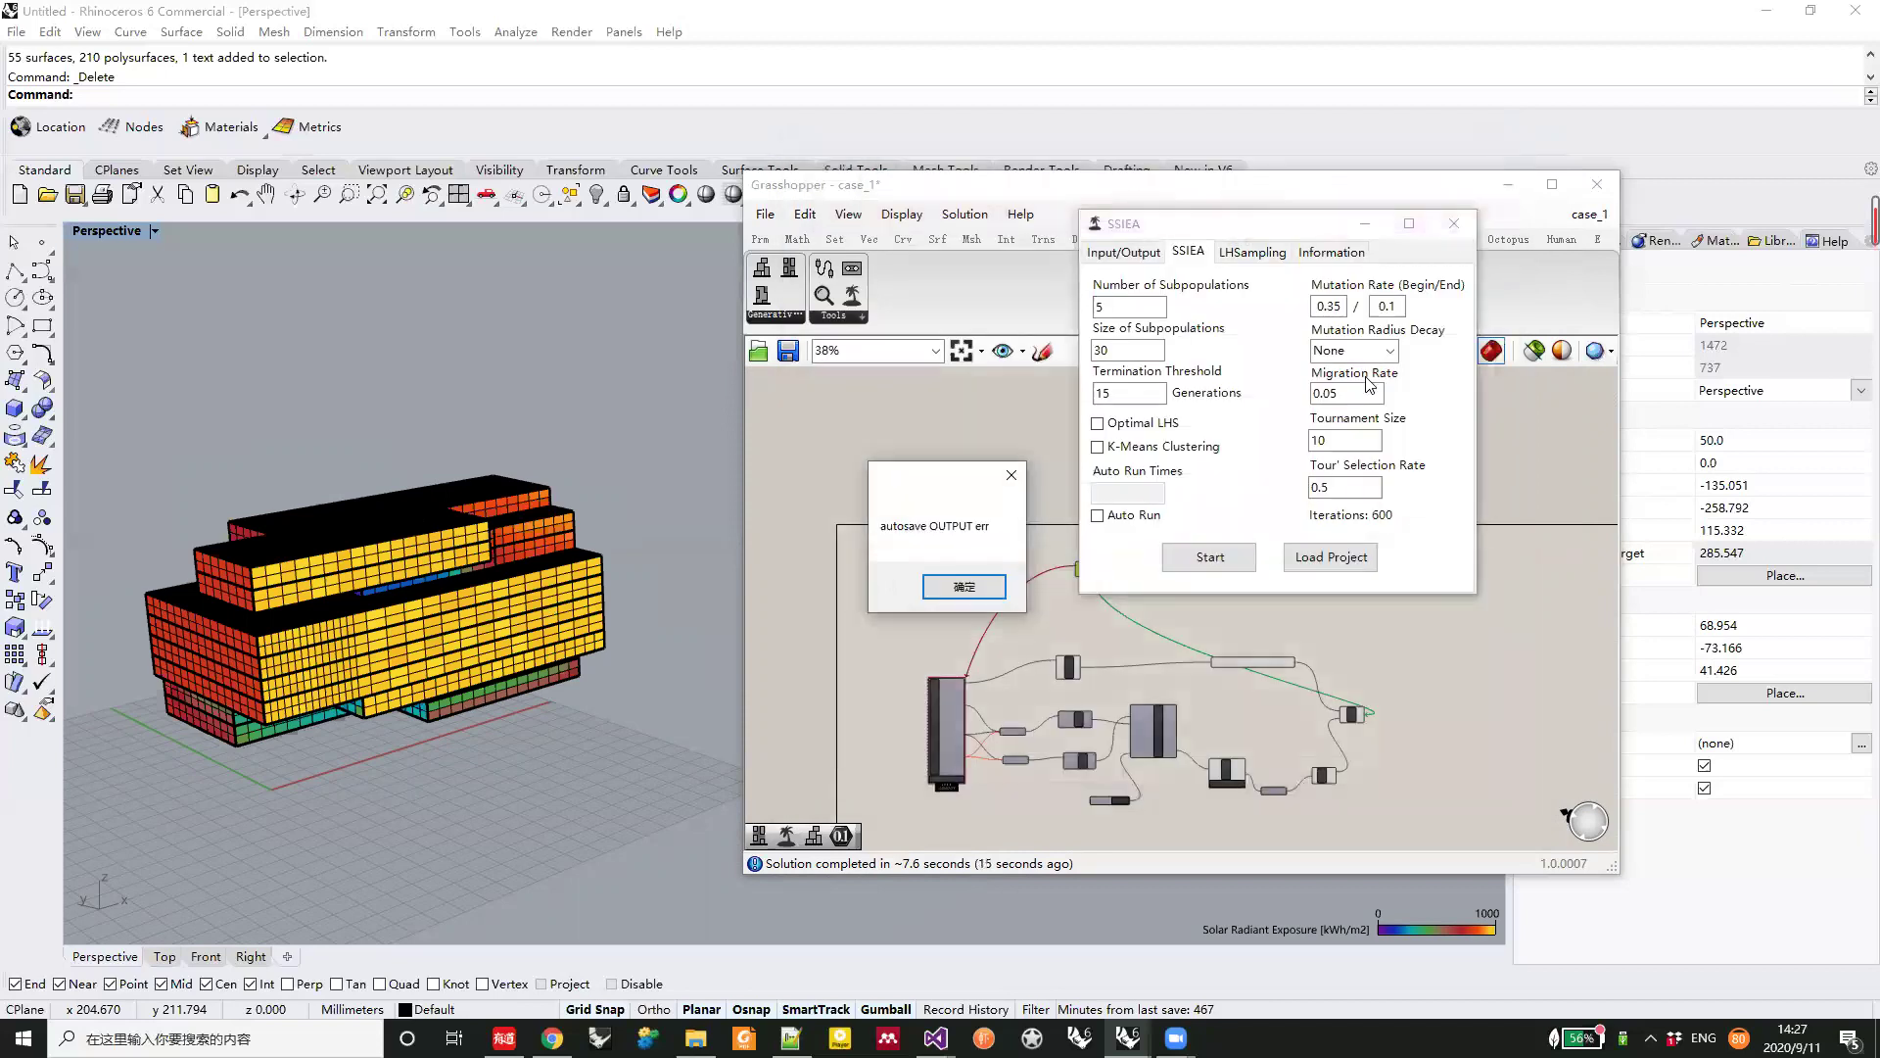
pyautogui.click(1012, 475)
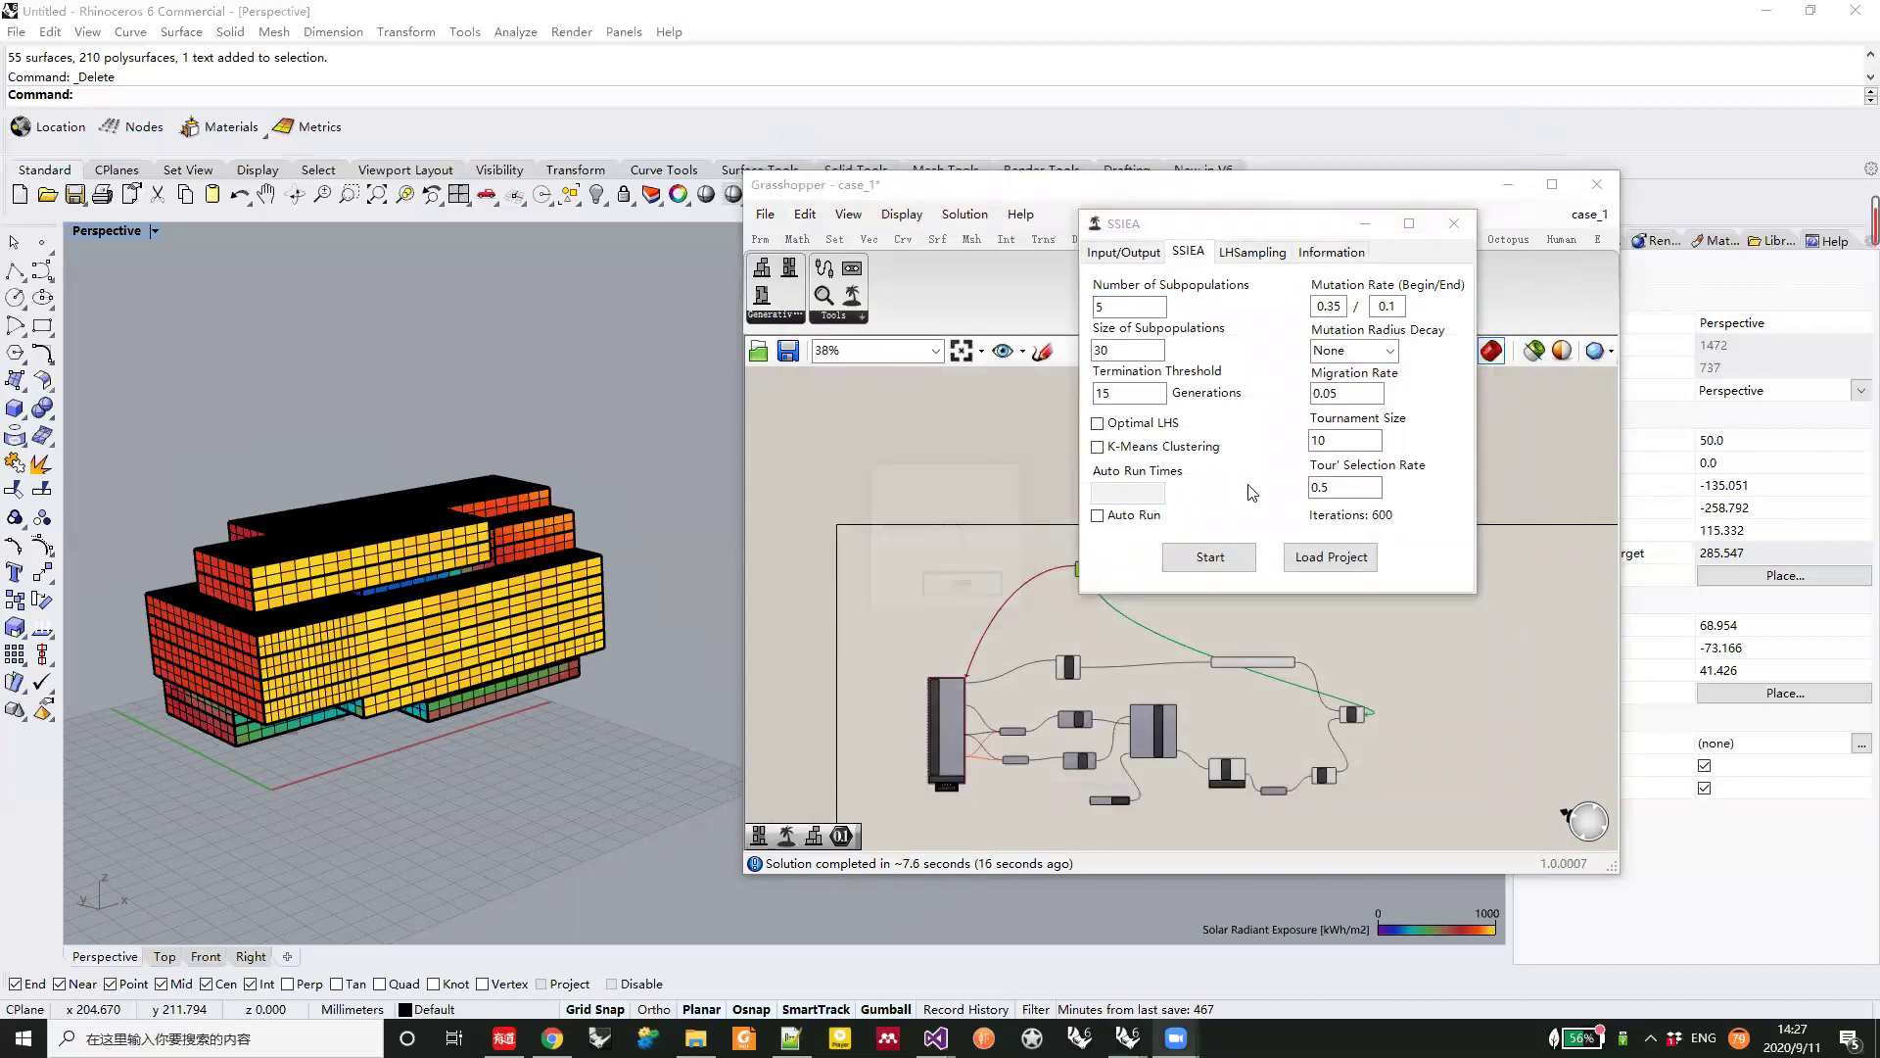
# Load the saved optimization project save.xml from the toturial folder and move the SSIEA settings window aside
pyautogui.click(1329, 557)
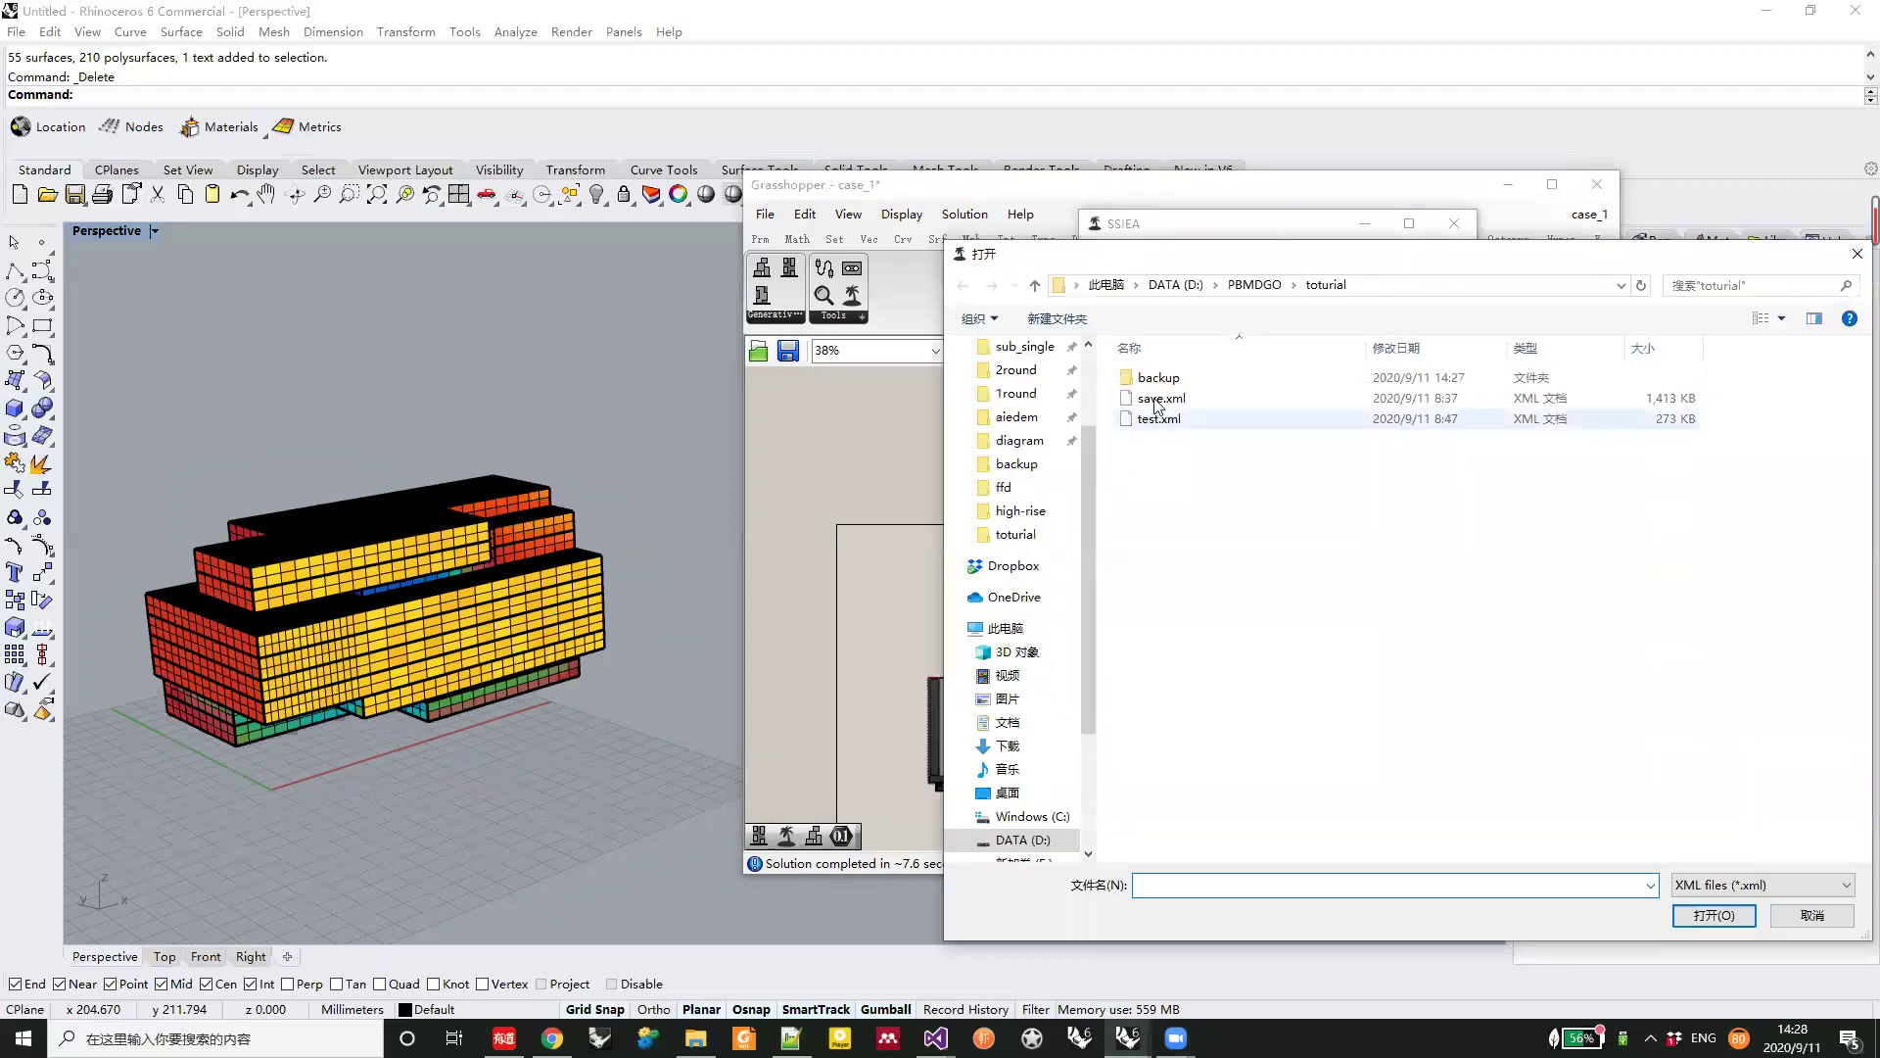
pyautogui.doubleClick(1158, 401)
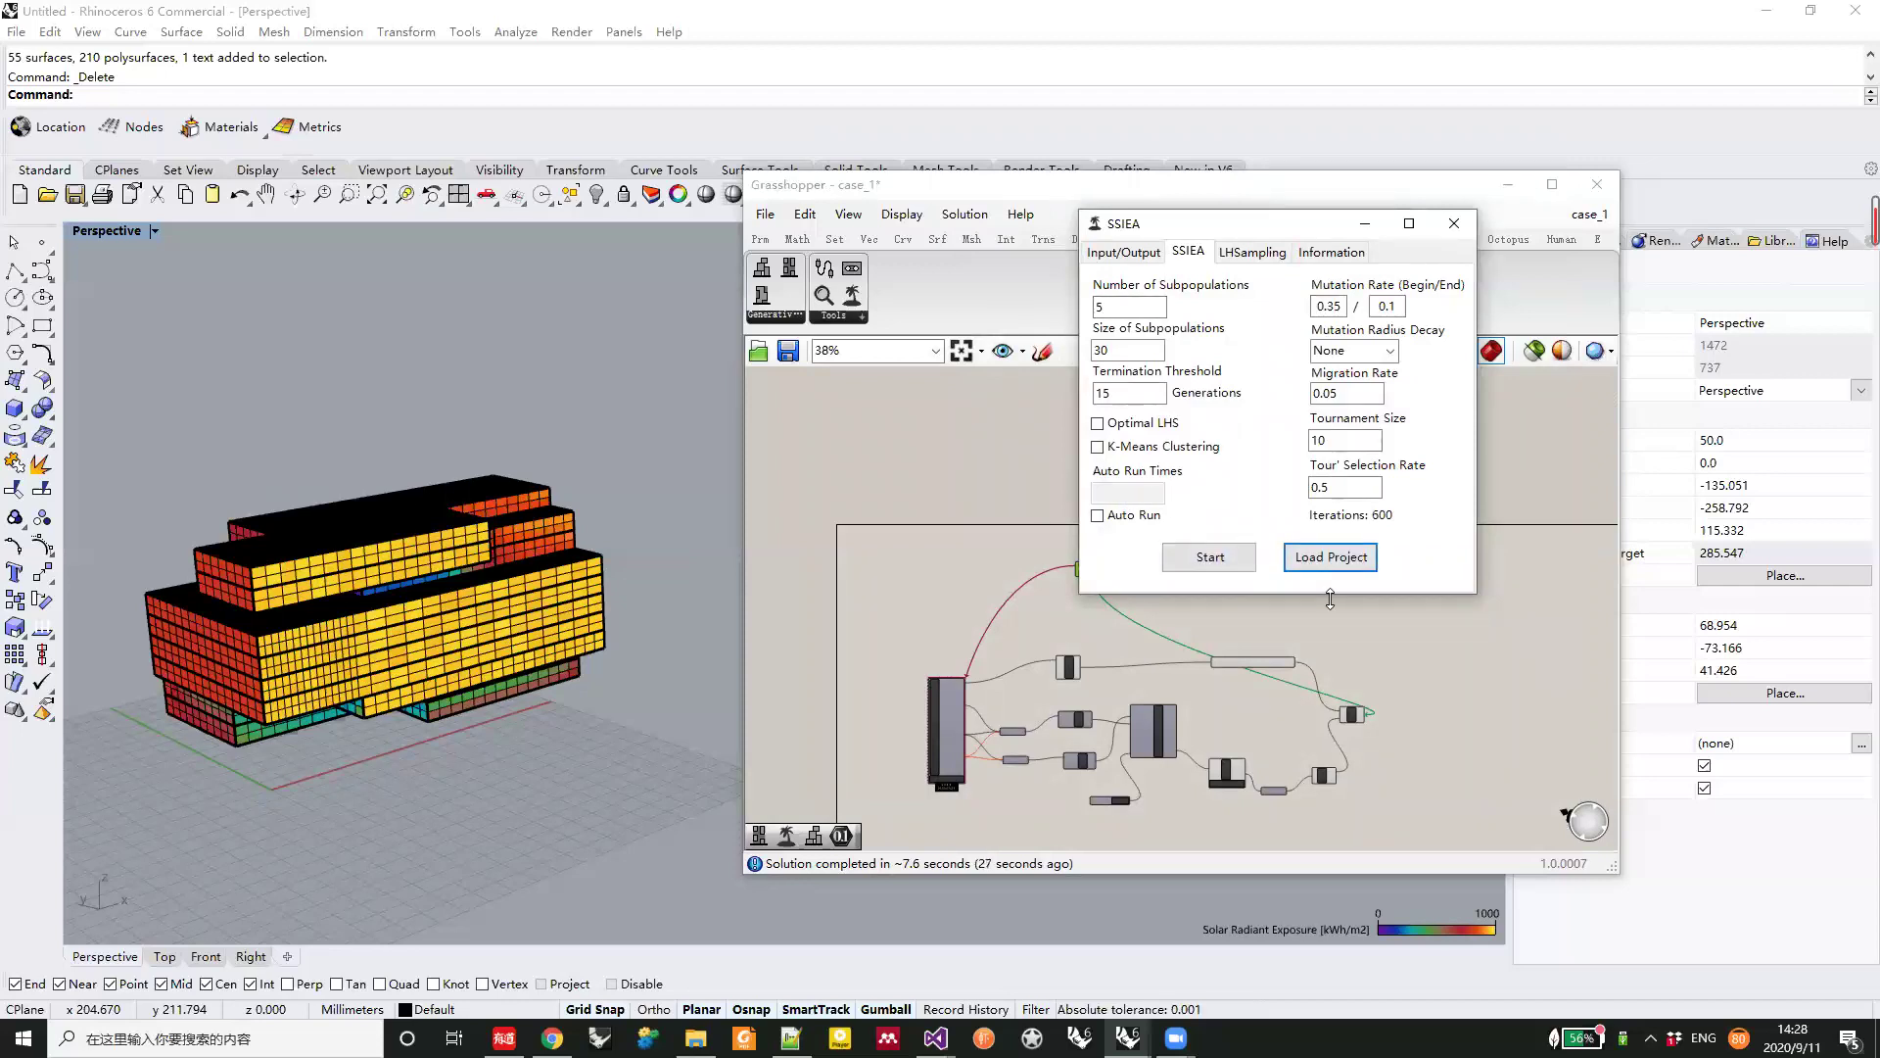
pyautogui.moveTo(1253, 228); pyautogui.dragTo(1154, 251)
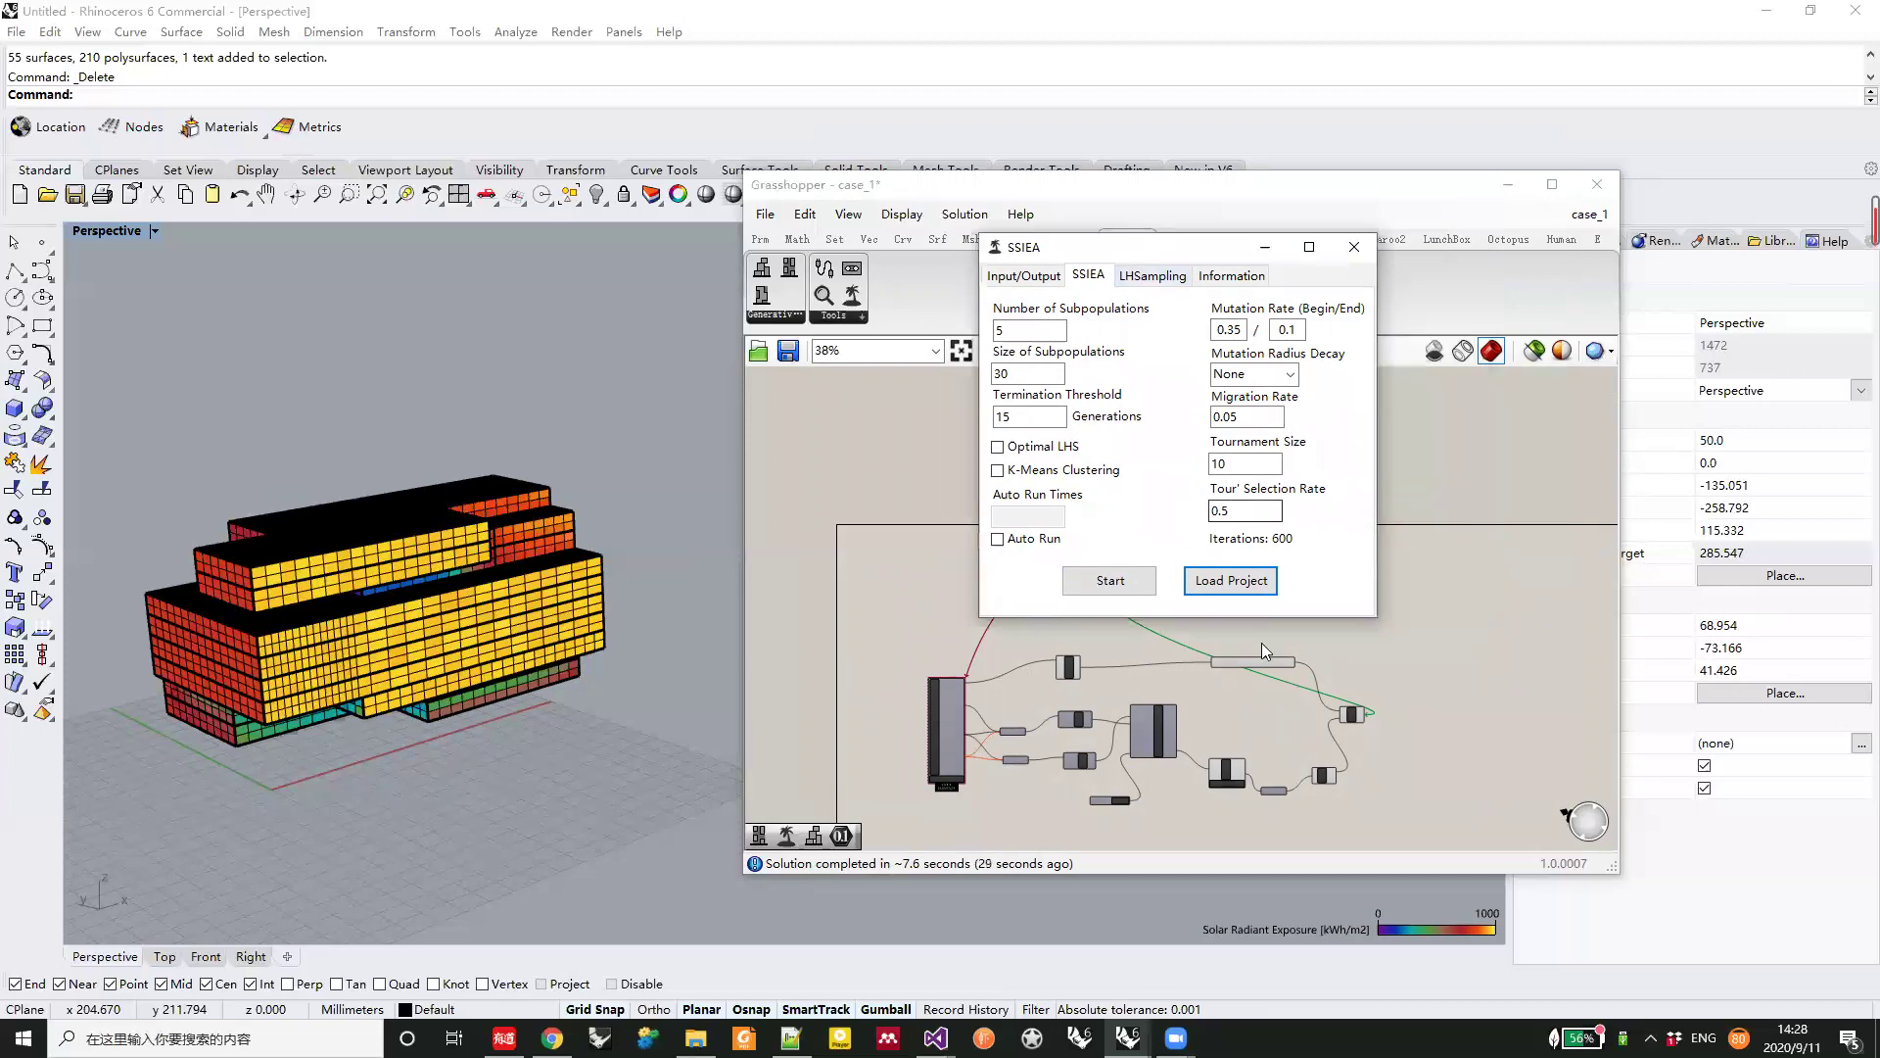
pyautogui.moveTo(1175, 1038)
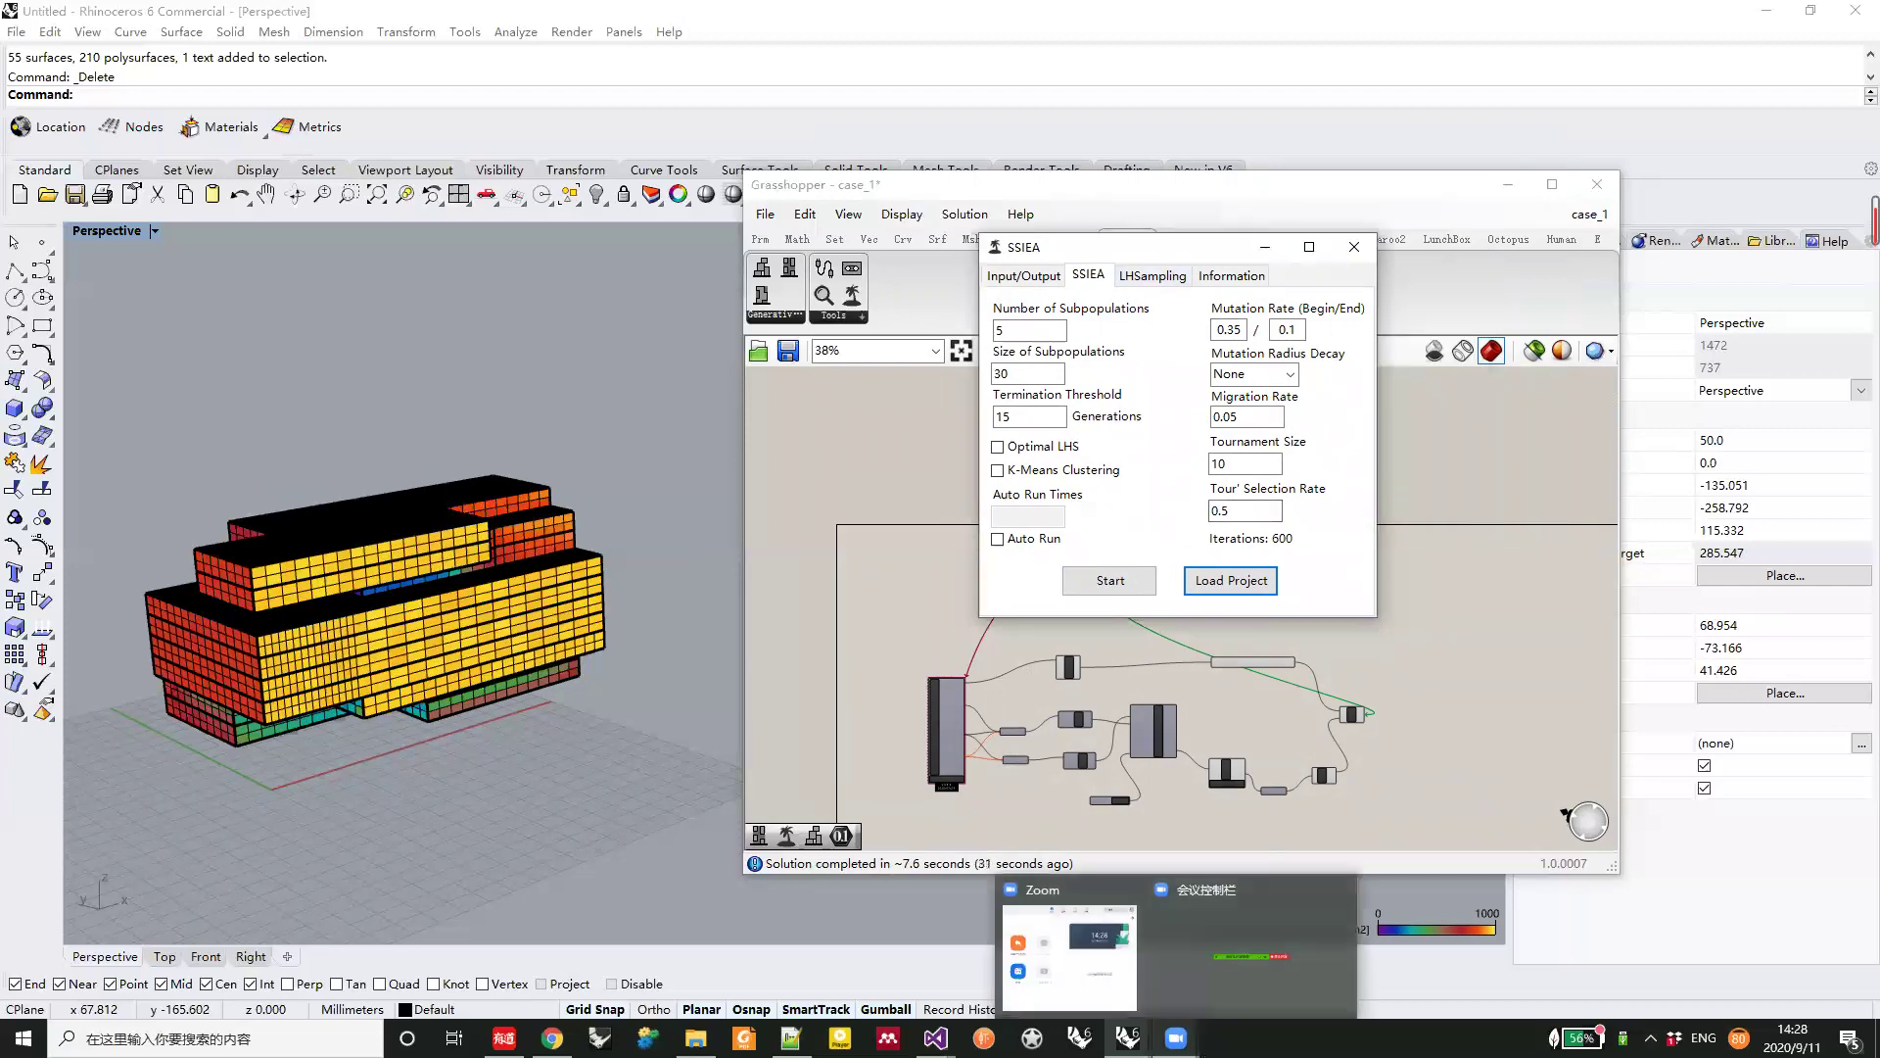
# Load the optimization project backup051.xml from the toturial backup folder, dismiss the load message and move the results window off the Rhino model
pyautogui.click(1233, 582)
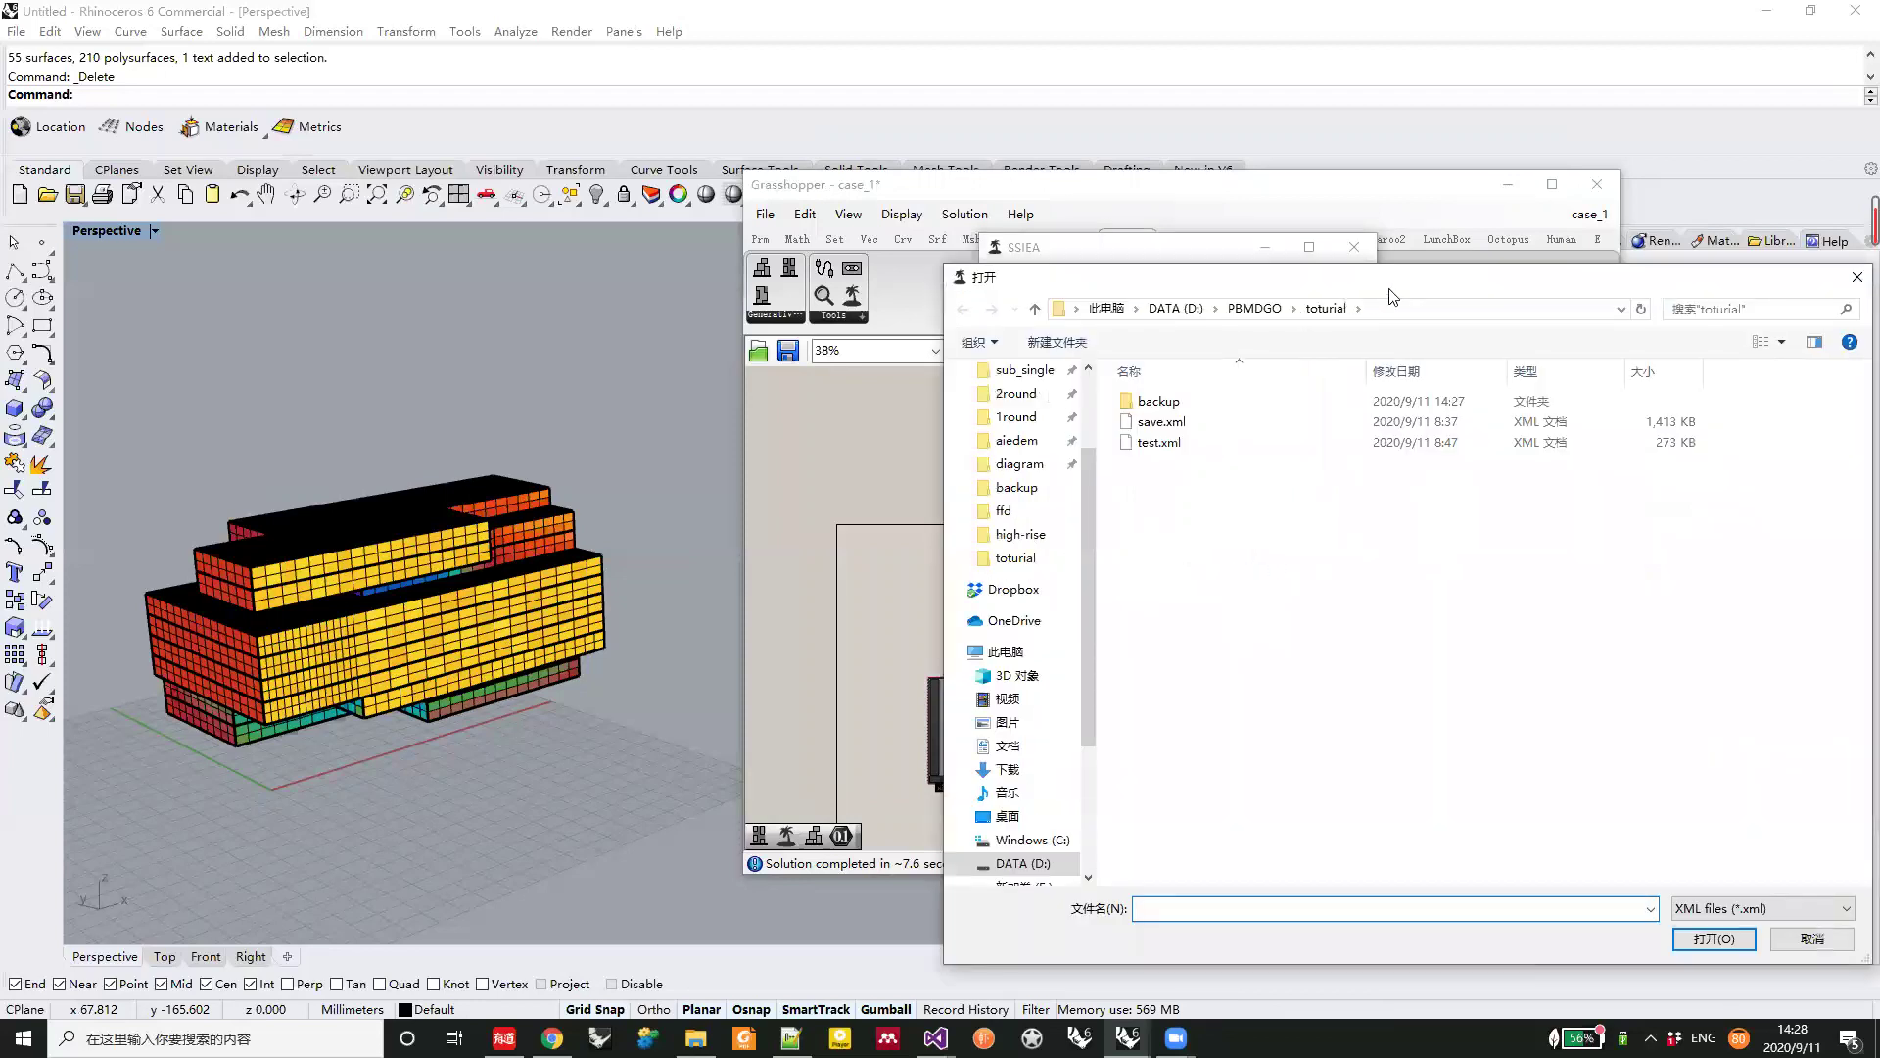
pyautogui.moveTo(1393, 296); pyautogui.dragTo(1022, 295)
pyautogui.click(1487, 276)
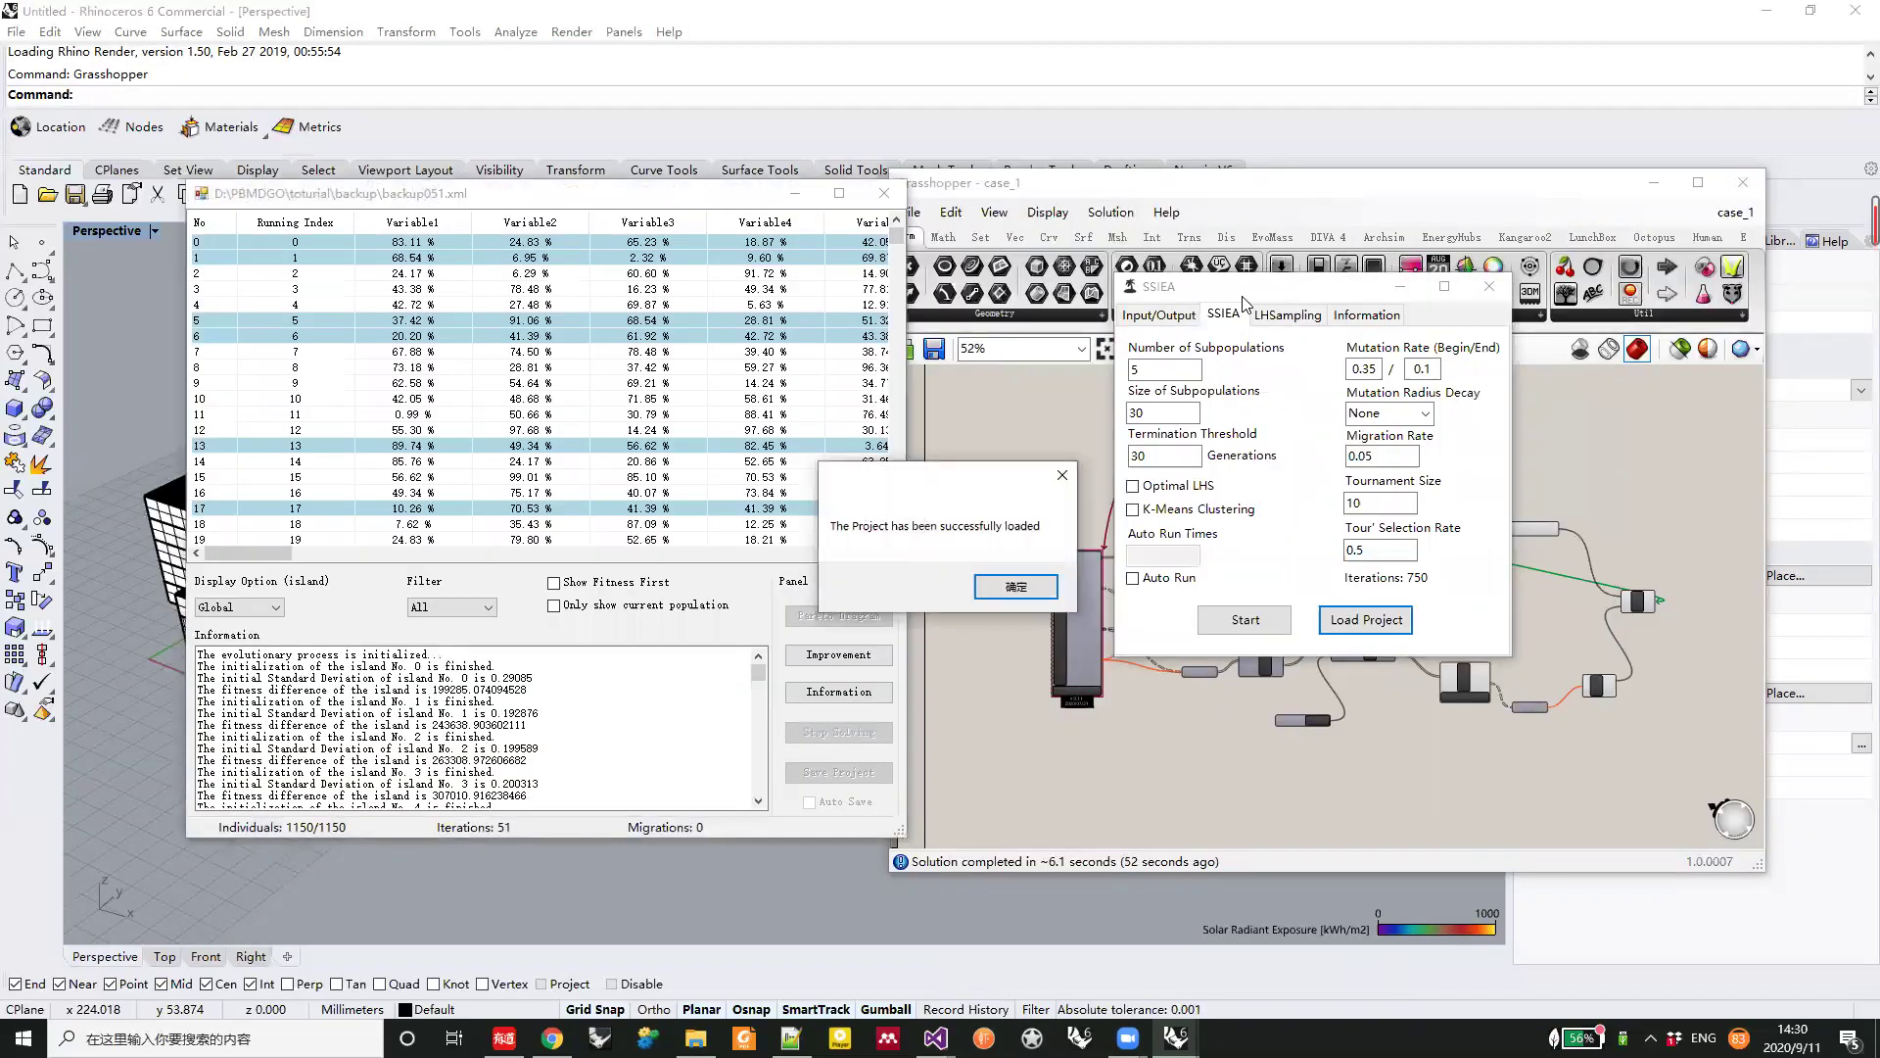
pyautogui.click(1015, 586)
pyautogui.moveTo(651, 196); pyautogui.dragTo(1343, 200)
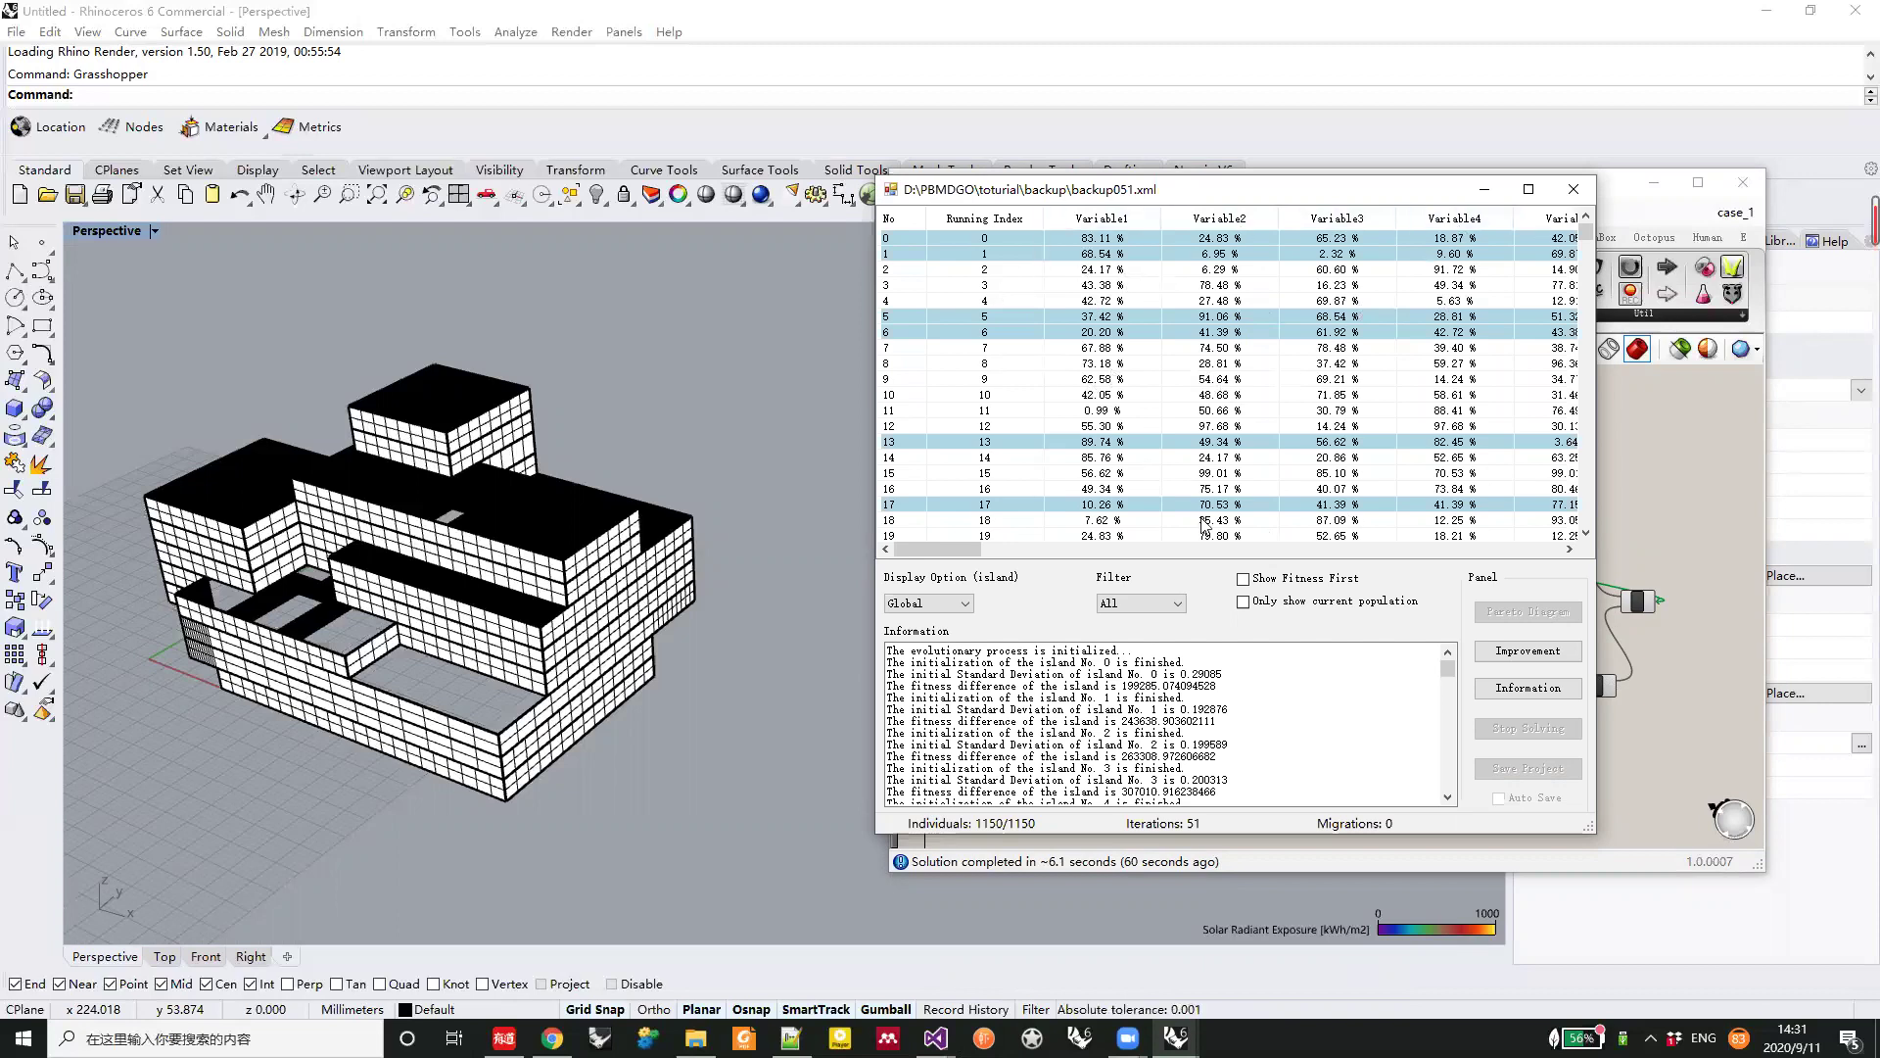
# Show fitness first in the individuals list and restrict it to the current population only
pyautogui.moveTo(904, 550)
pyautogui.mouseDown()
pyautogui.moveTo(1563, 549)
pyautogui.moveTo(921, 549)
pyautogui.mouseUp()
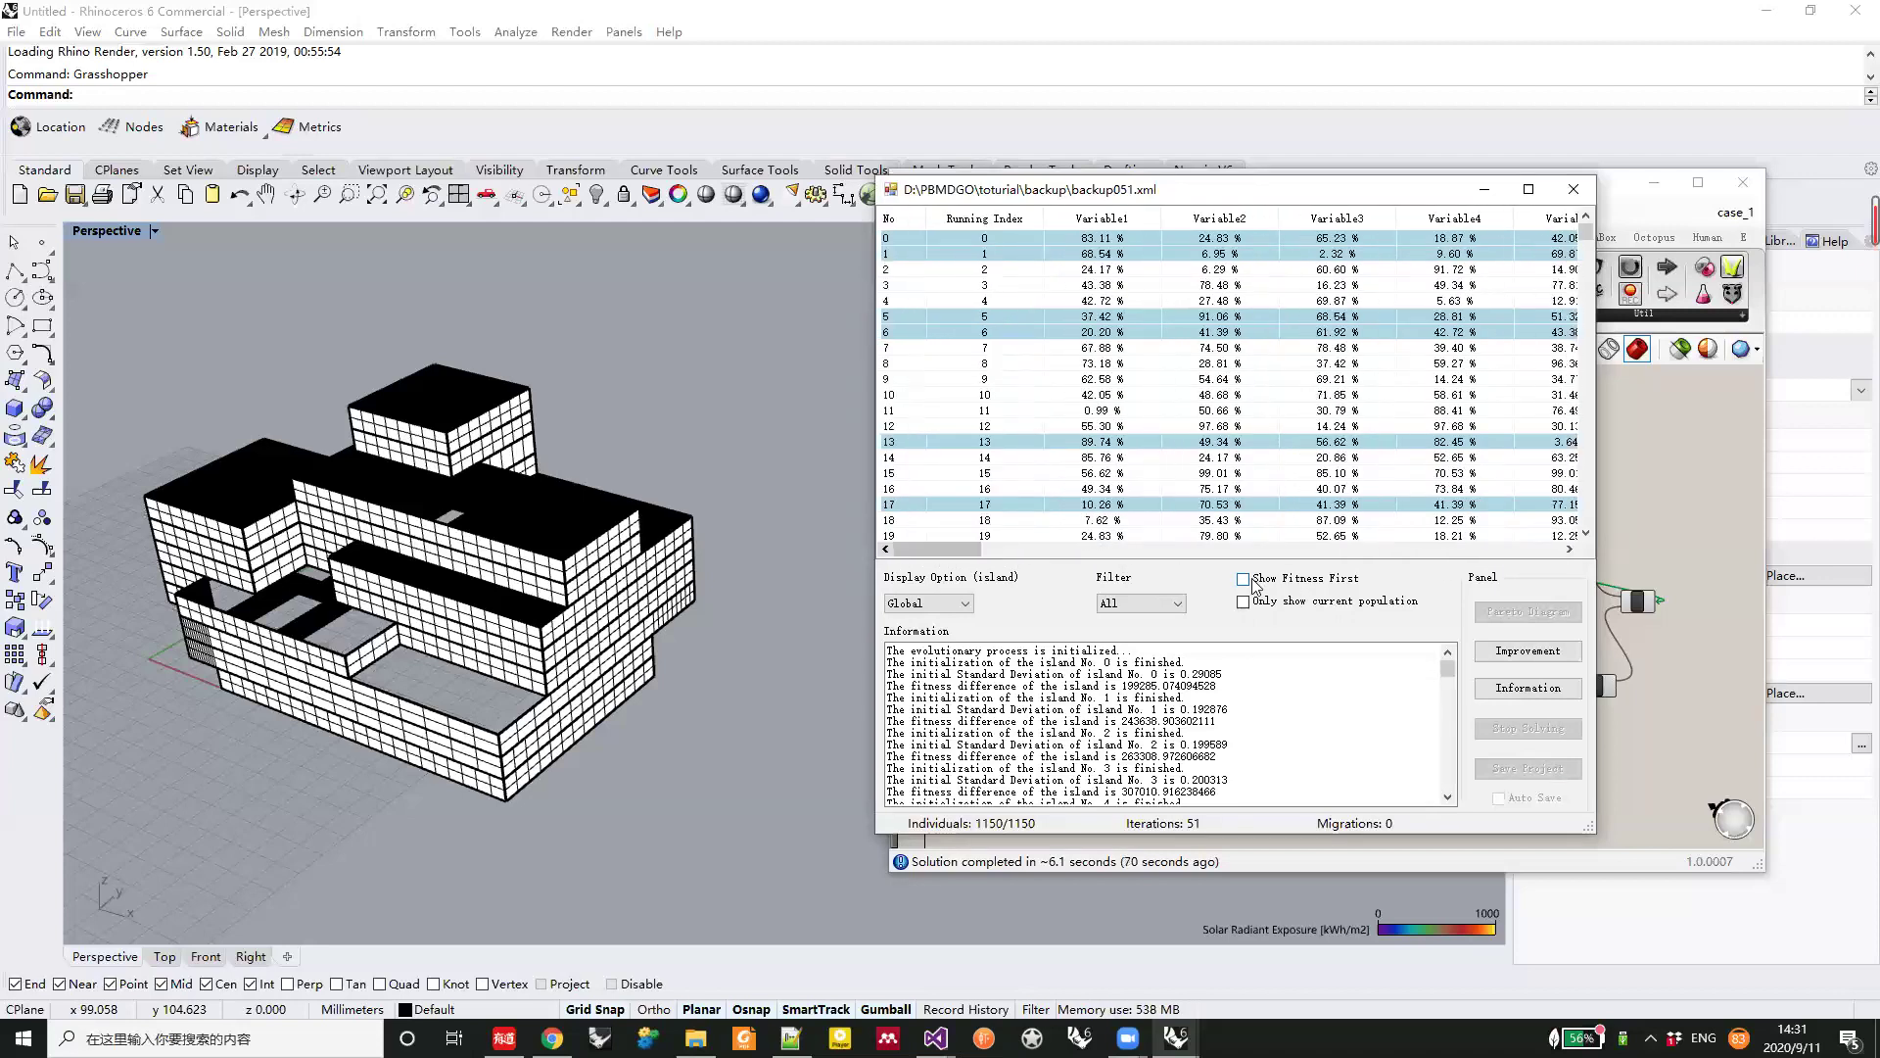
pyautogui.click(1254, 582)
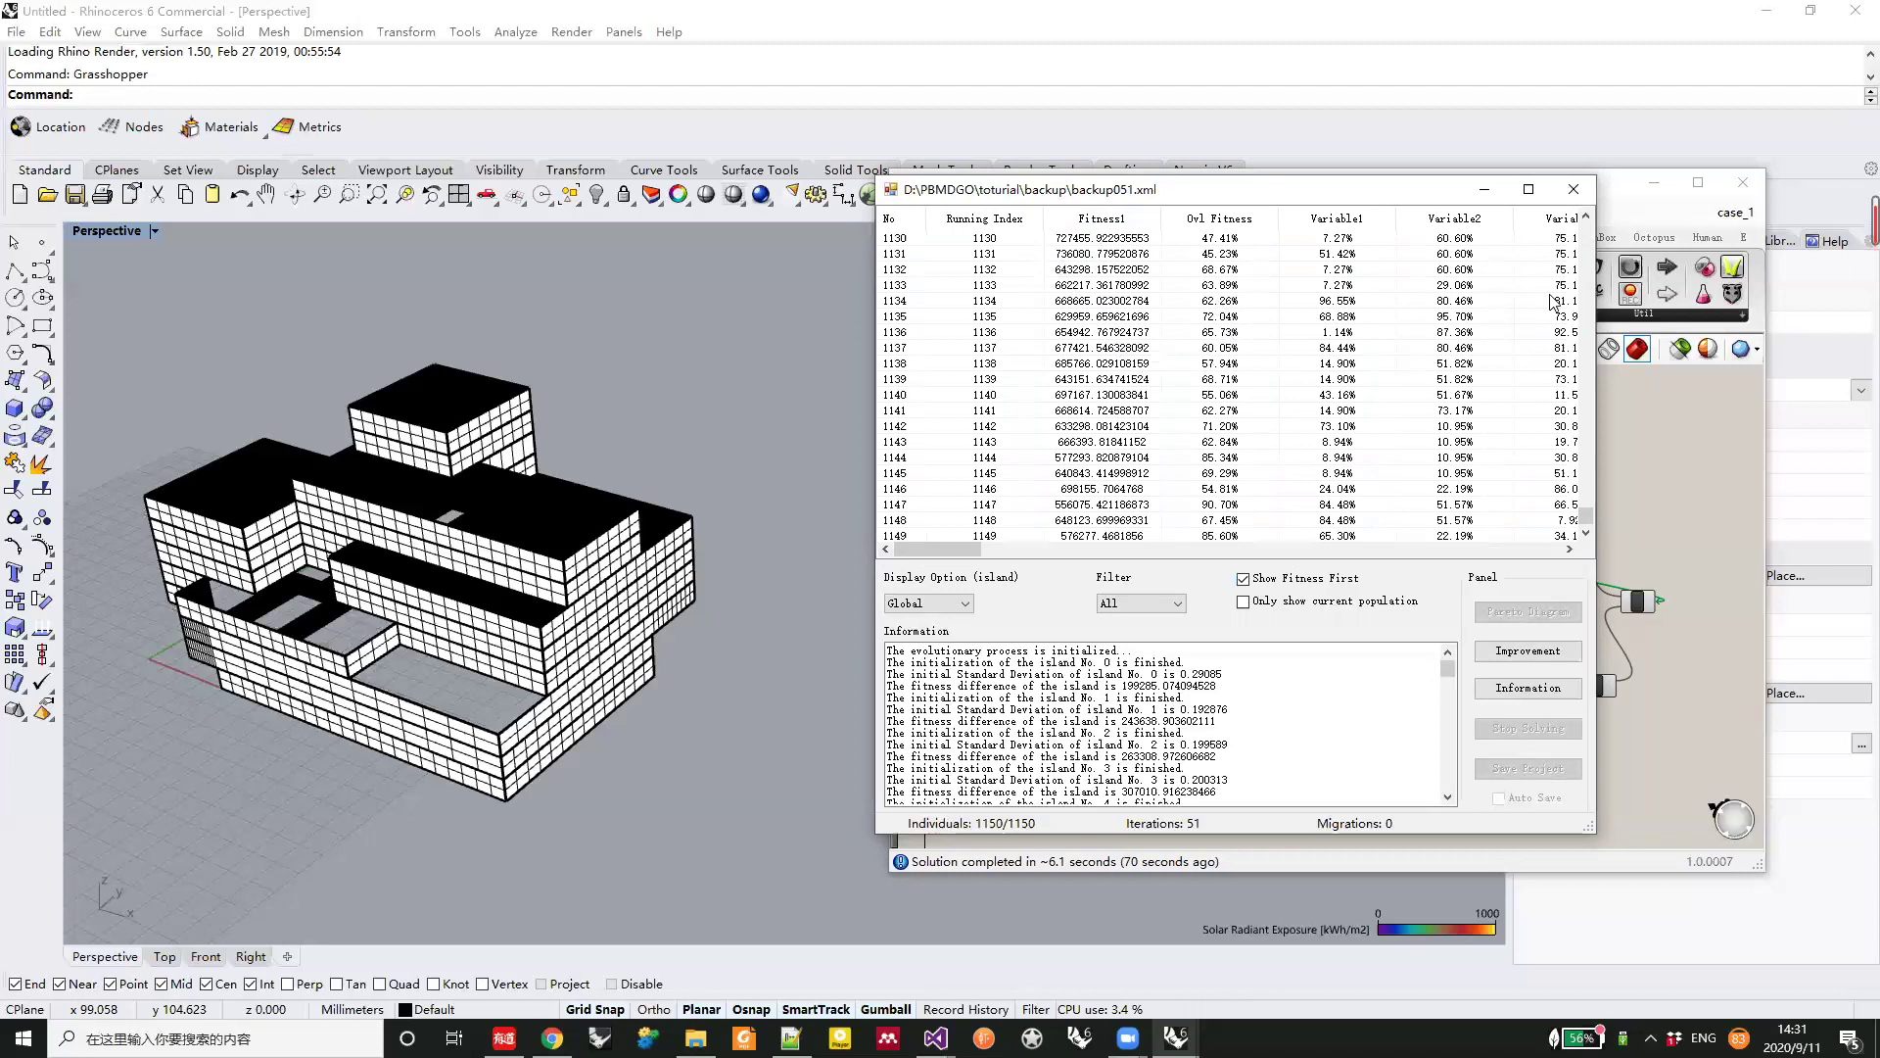
pyautogui.moveTo(1586, 516); pyautogui.dragTo(1587, 382)
pyautogui.scroll(10, 1175, 384)
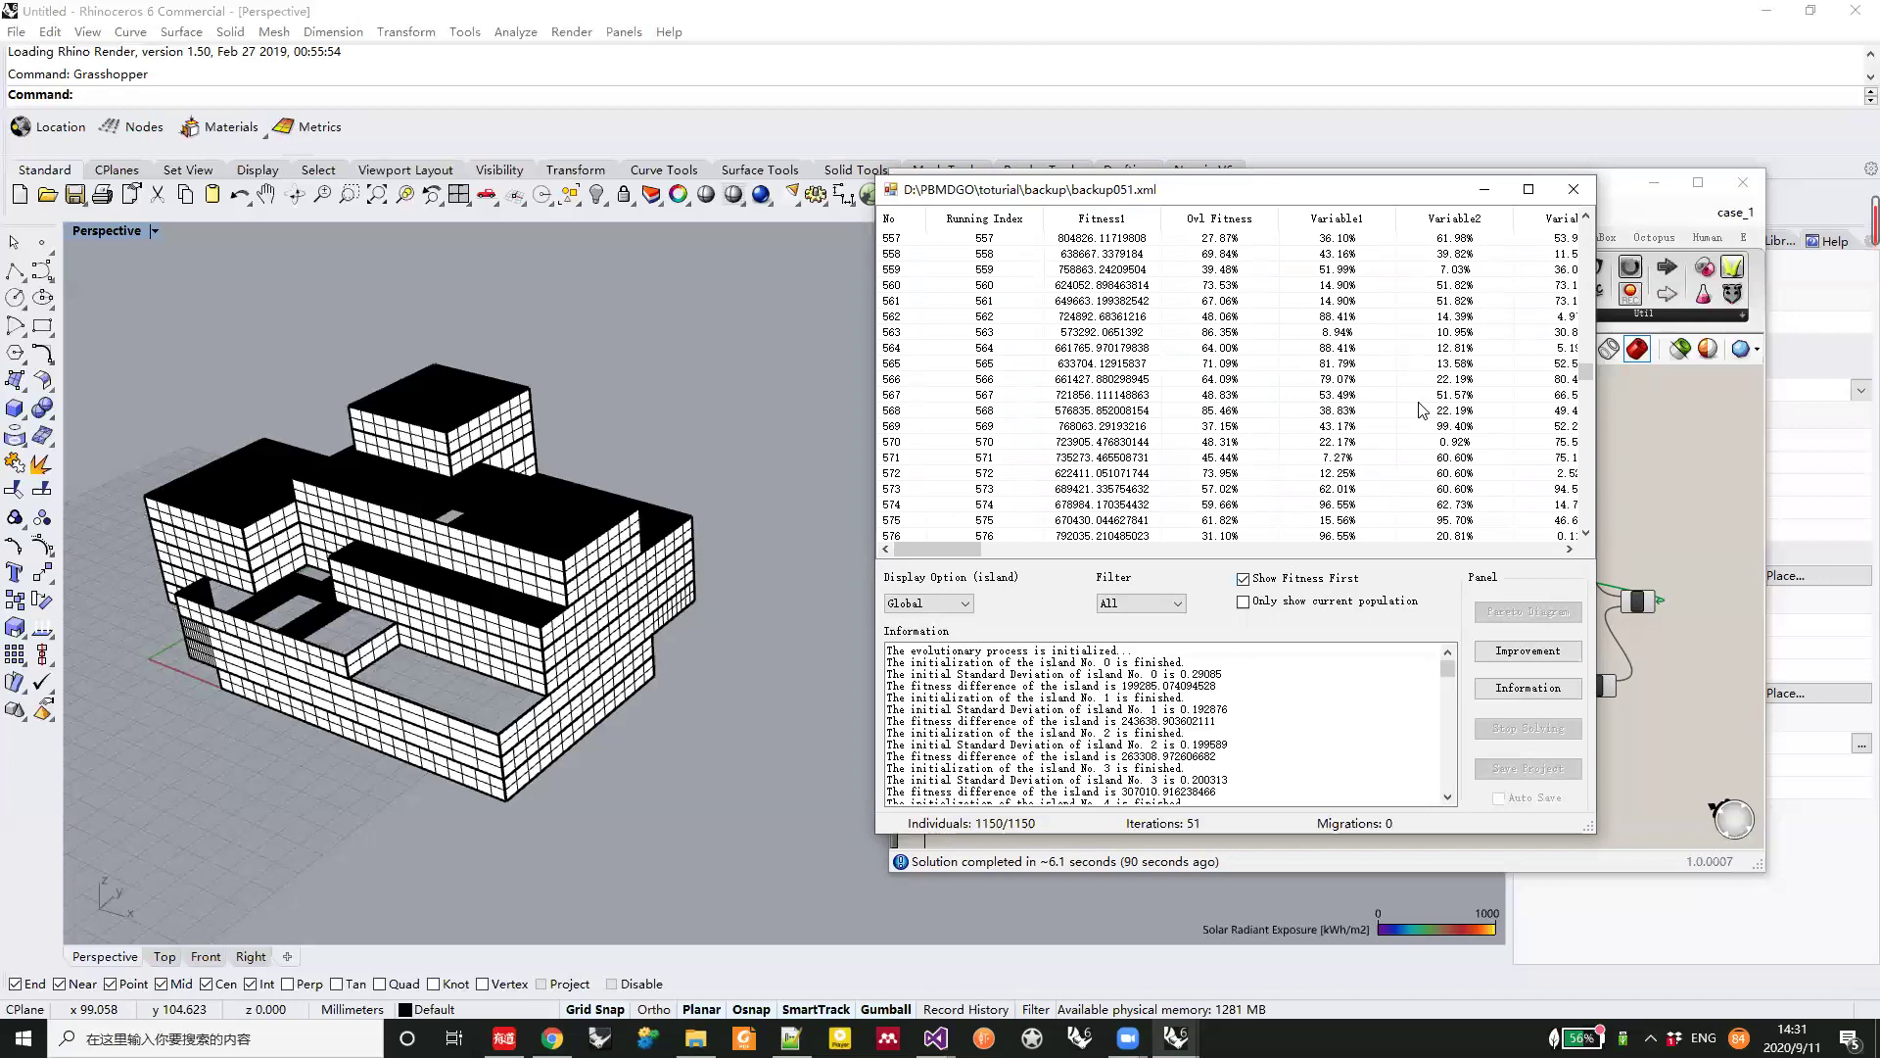
pyautogui.moveTo(1588, 372); pyautogui.dragTo(1588, 529)
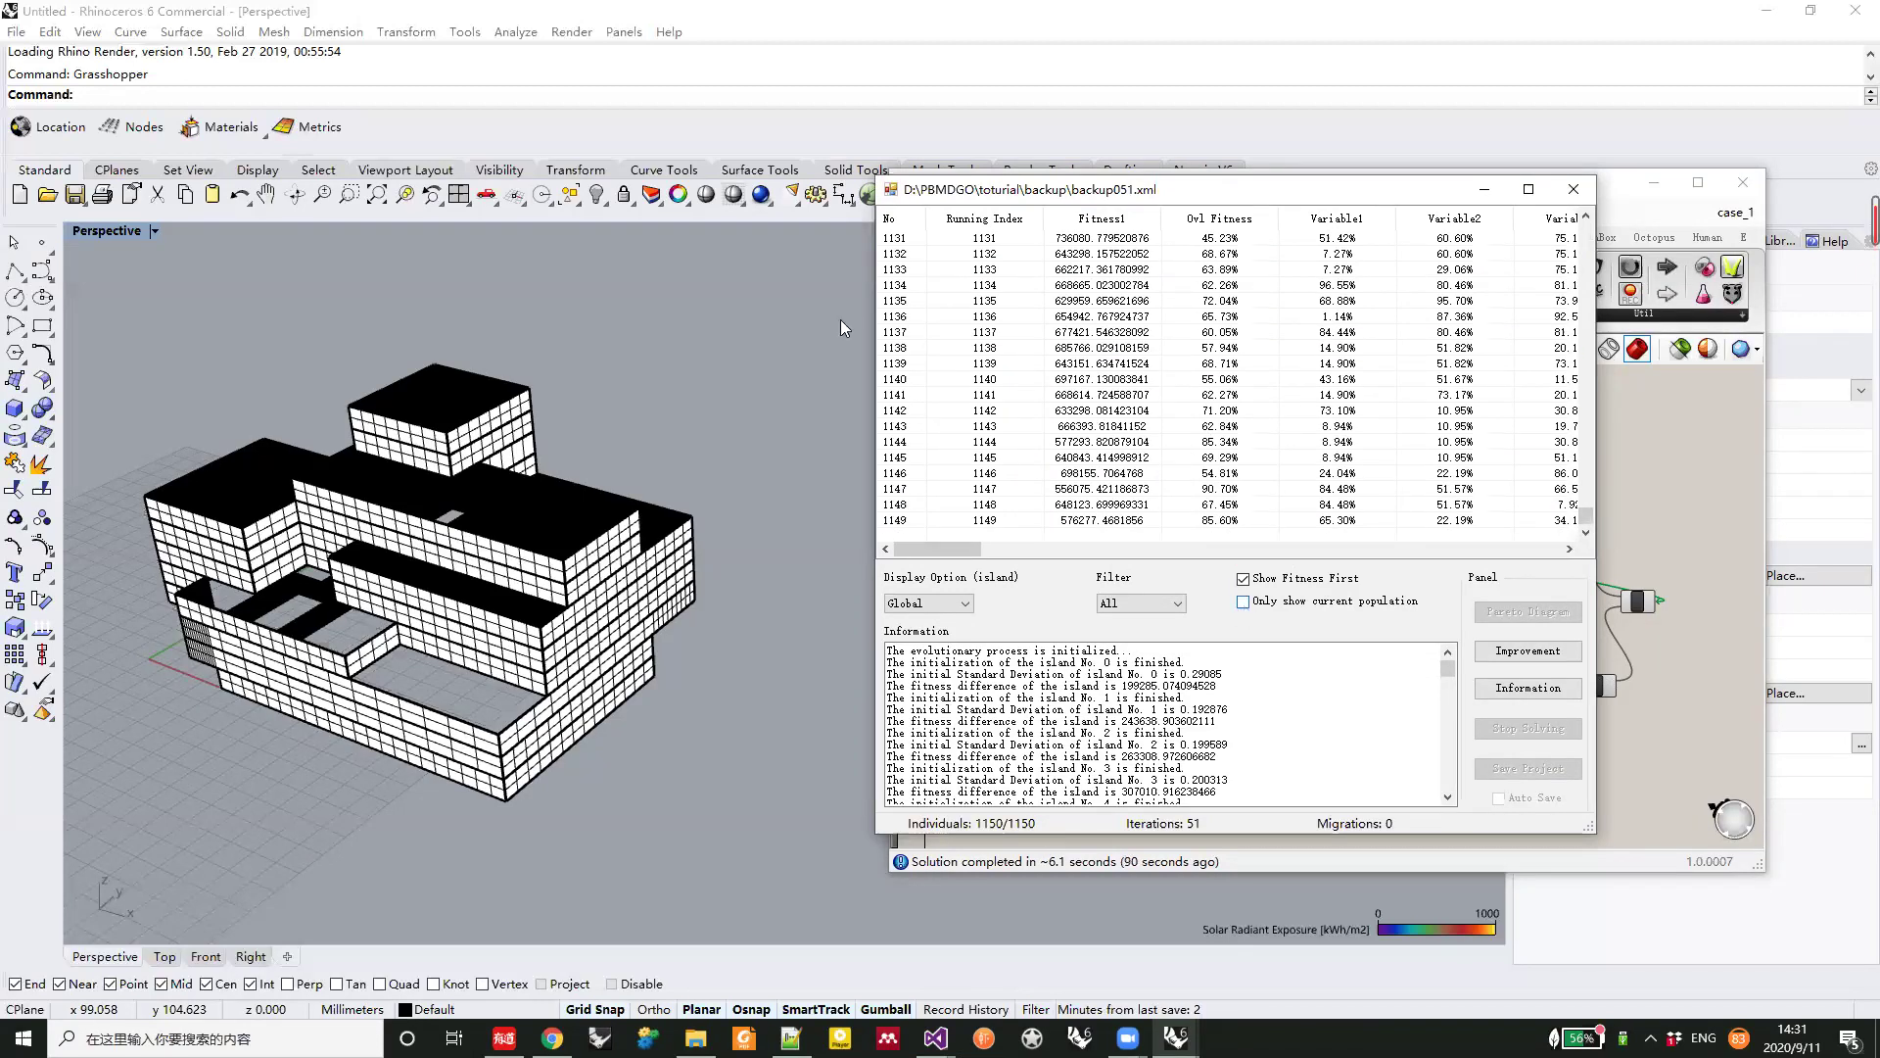
pyautogui.scroll(20, 1564, 271)
pyautogui.scroll(20, 1564, 271)
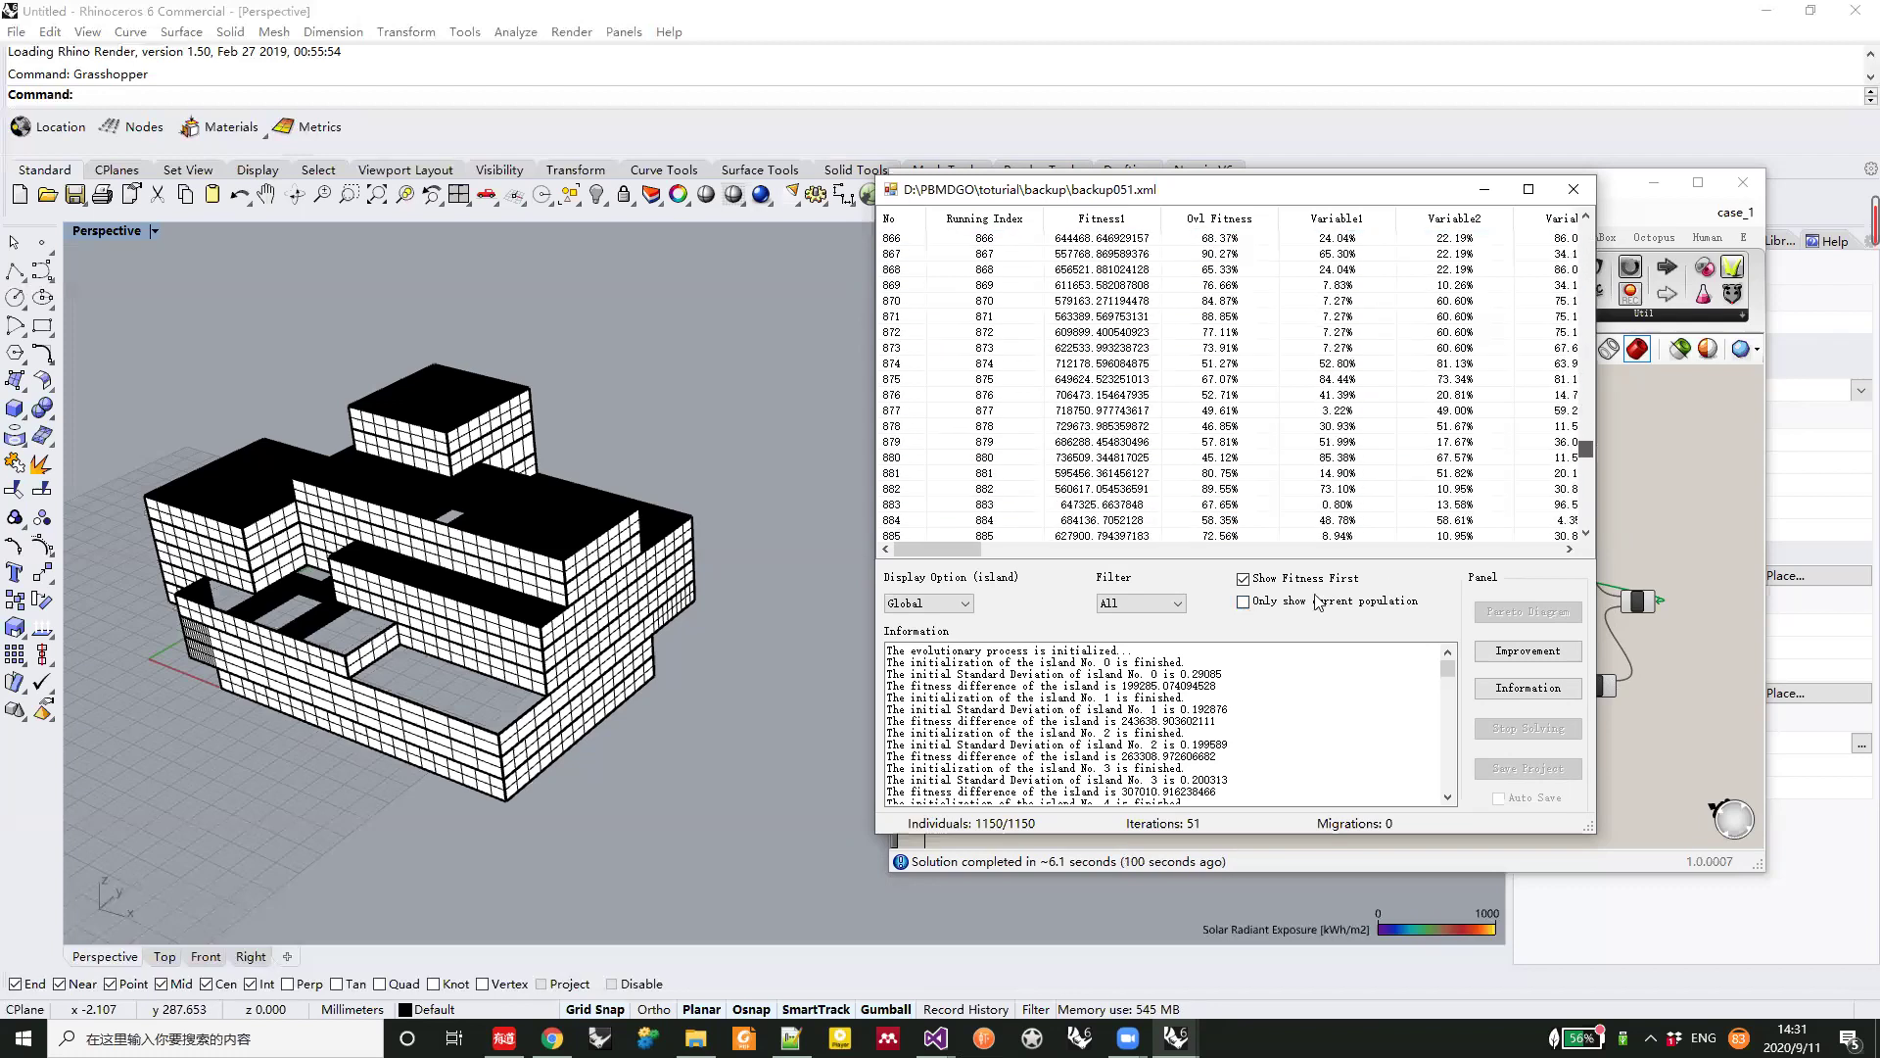
pyautogui.click(1245, 601)
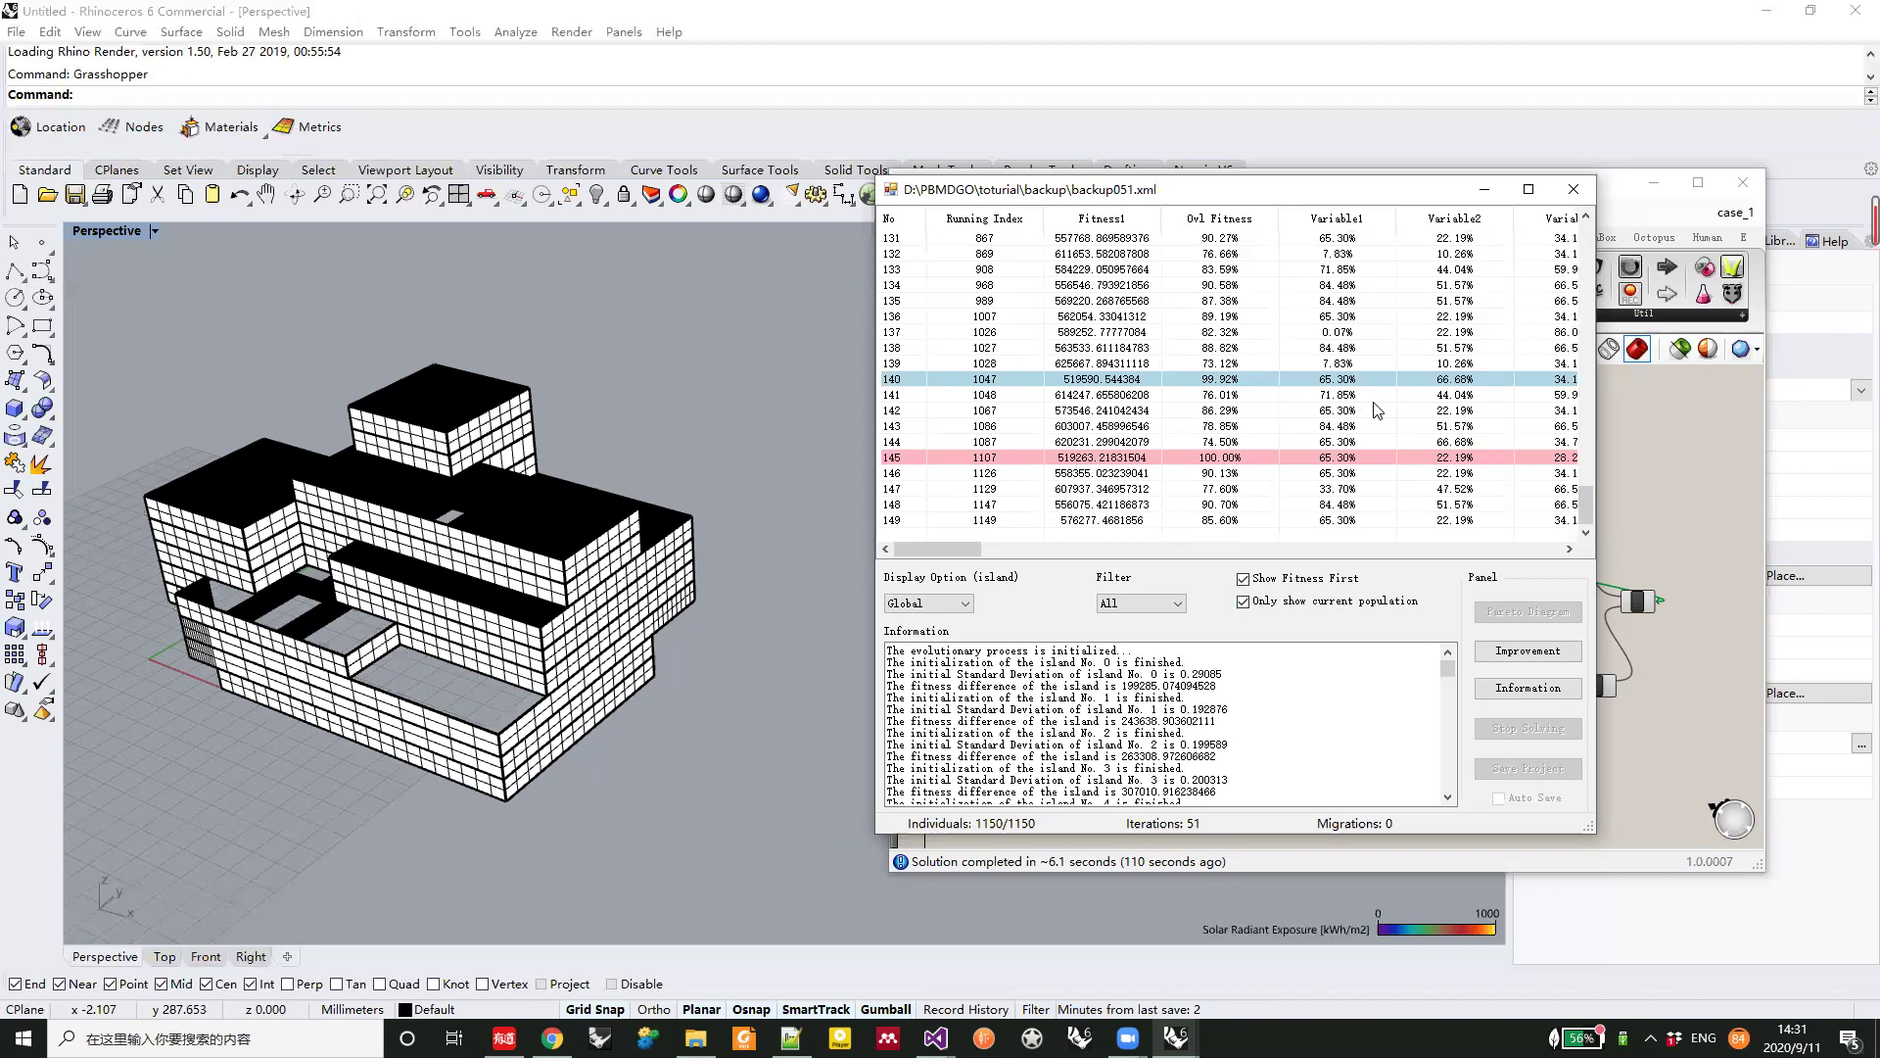
# Try the Improvements filter on the individuals list and set the filter back to All
pyautogui.click(1161, 605)
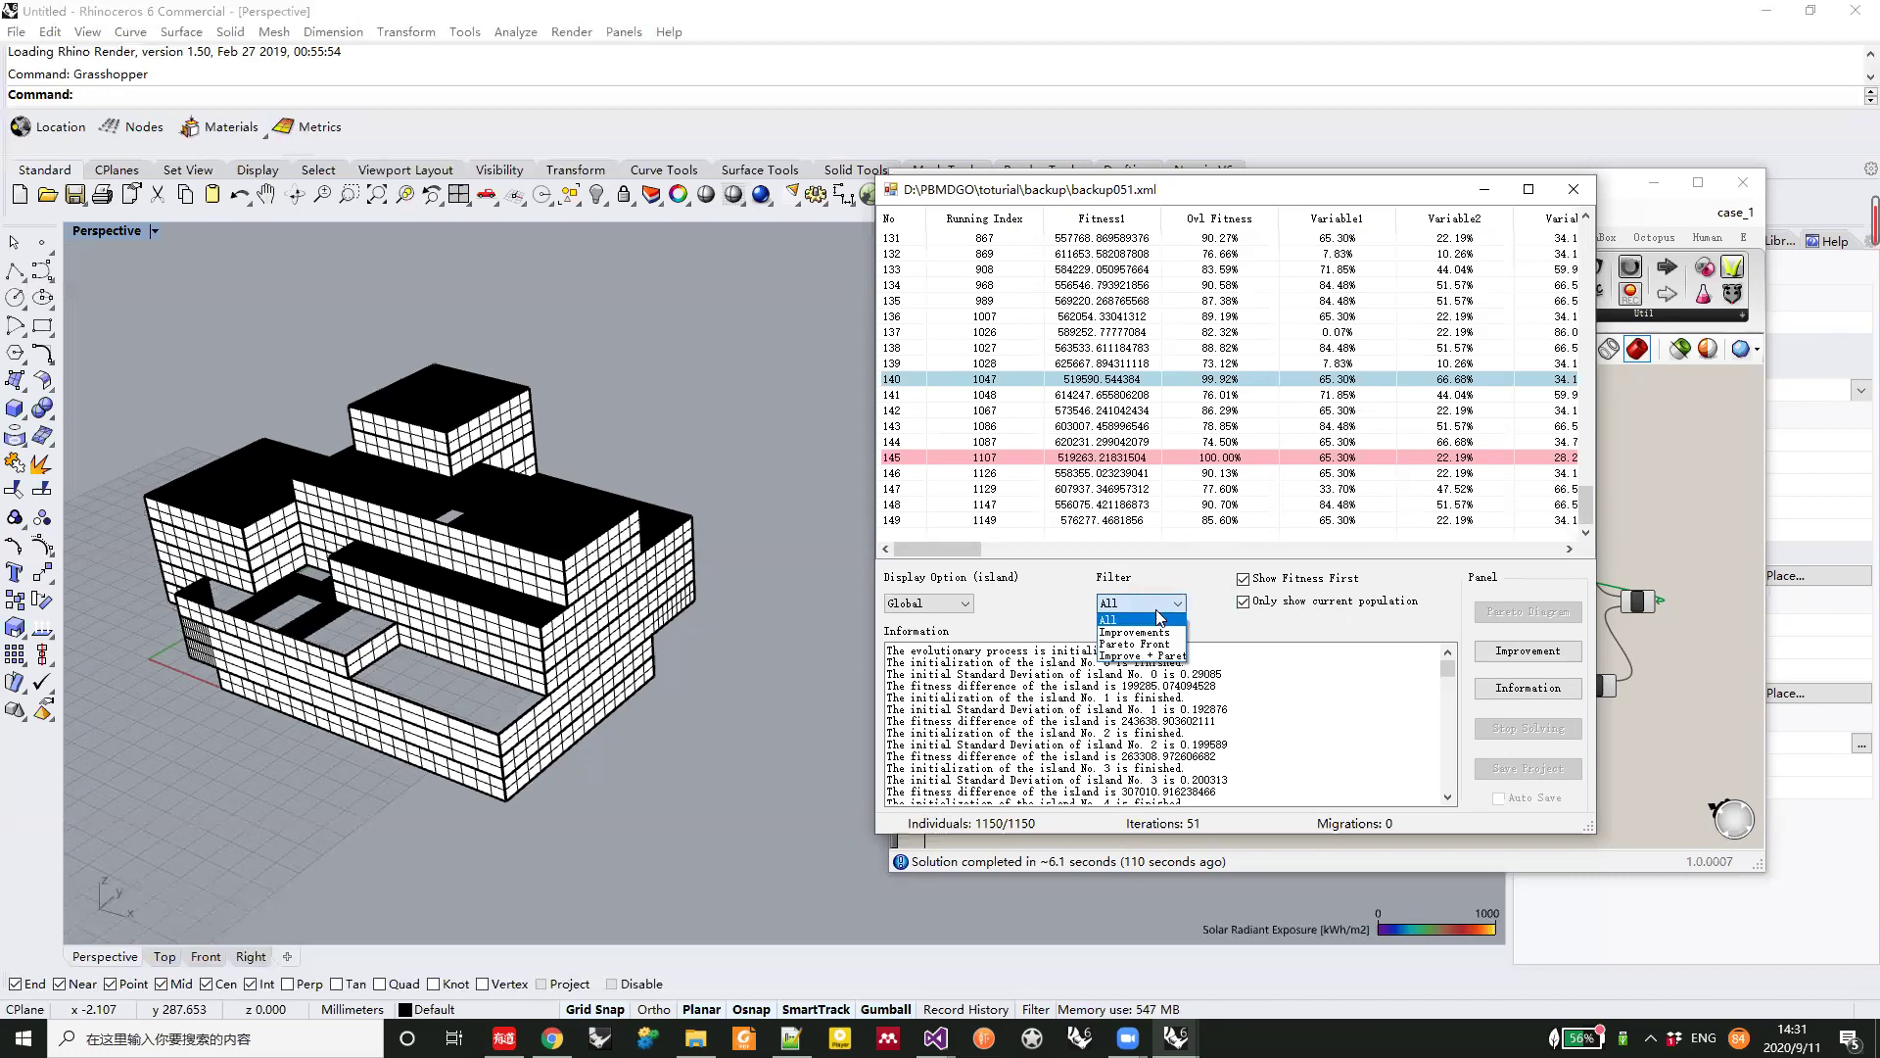
pyautogui.click(1162, 634)
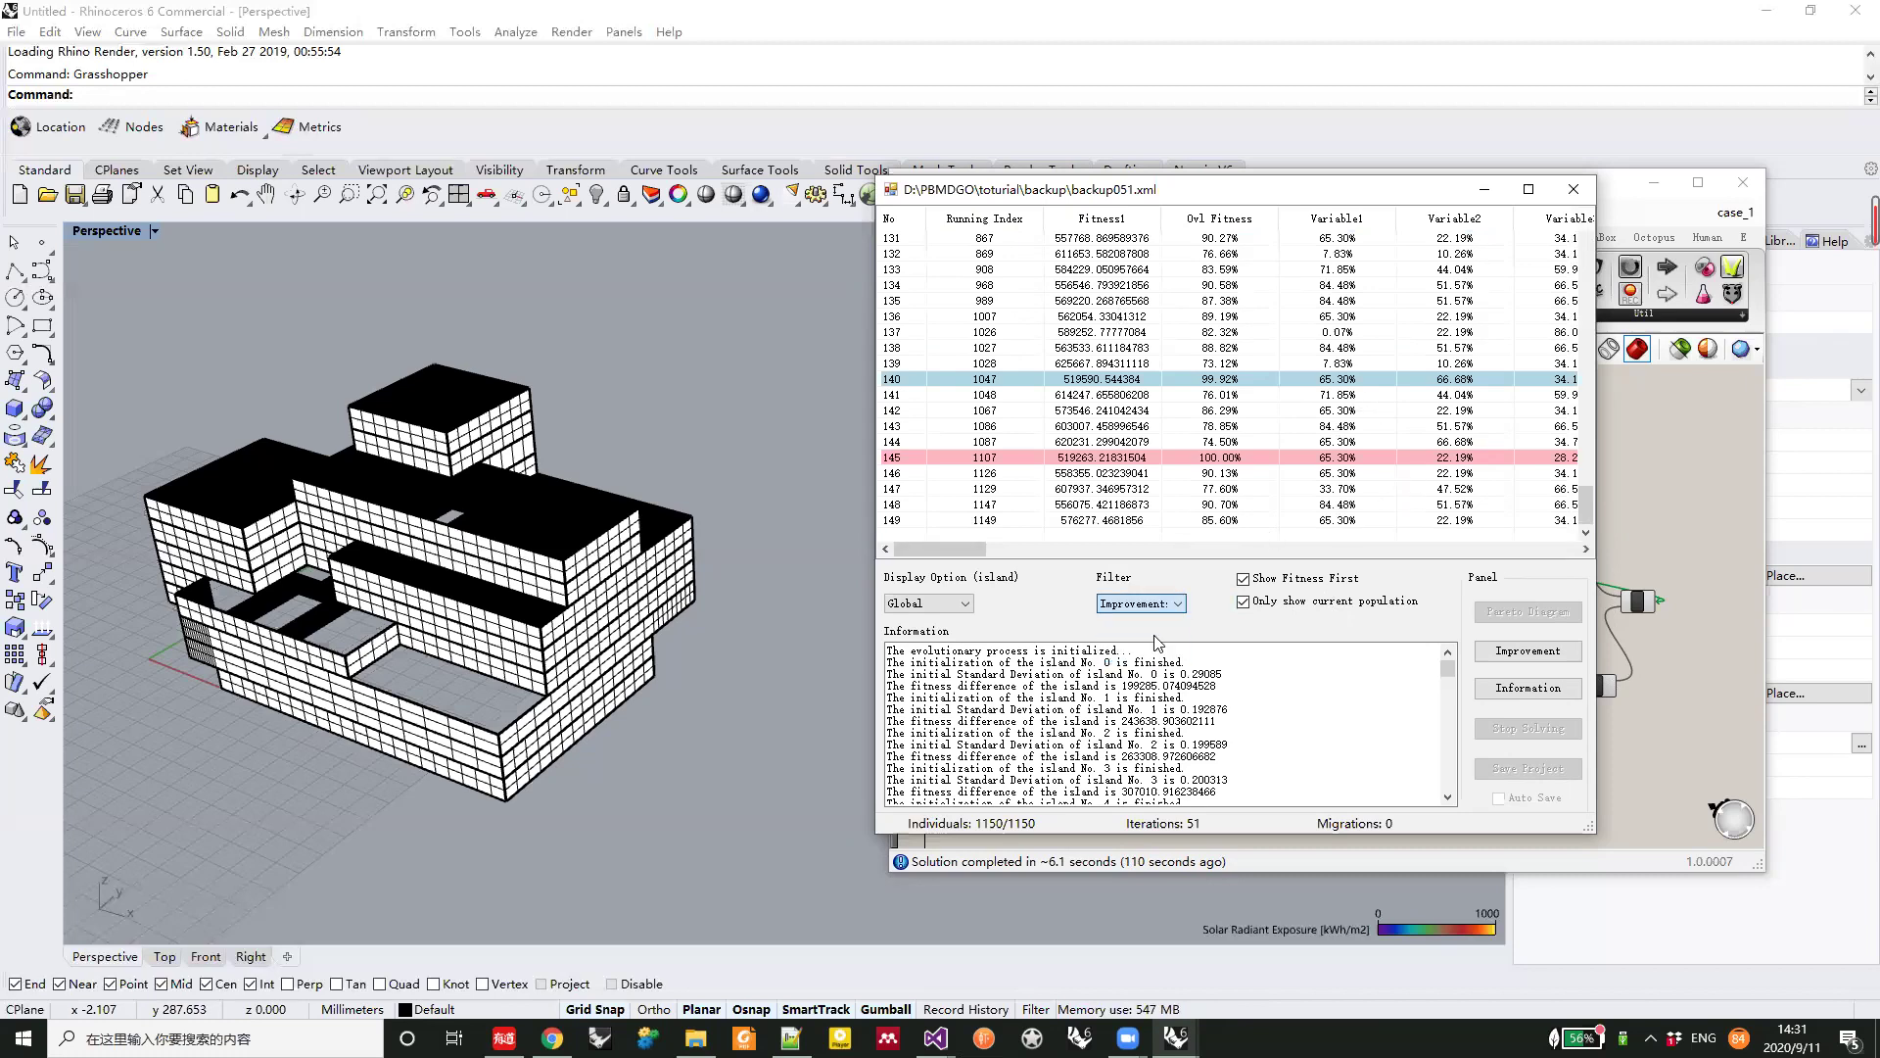
pyautogui.click(1132, 605)
pyautogui.click(1129, 606)
pyautogui.click(1129, 605)
pyautogui.click(1111, 619)
# Examine the current population of Island0 and of Island2 in the individuals list
pyautogui.click(920, 609)
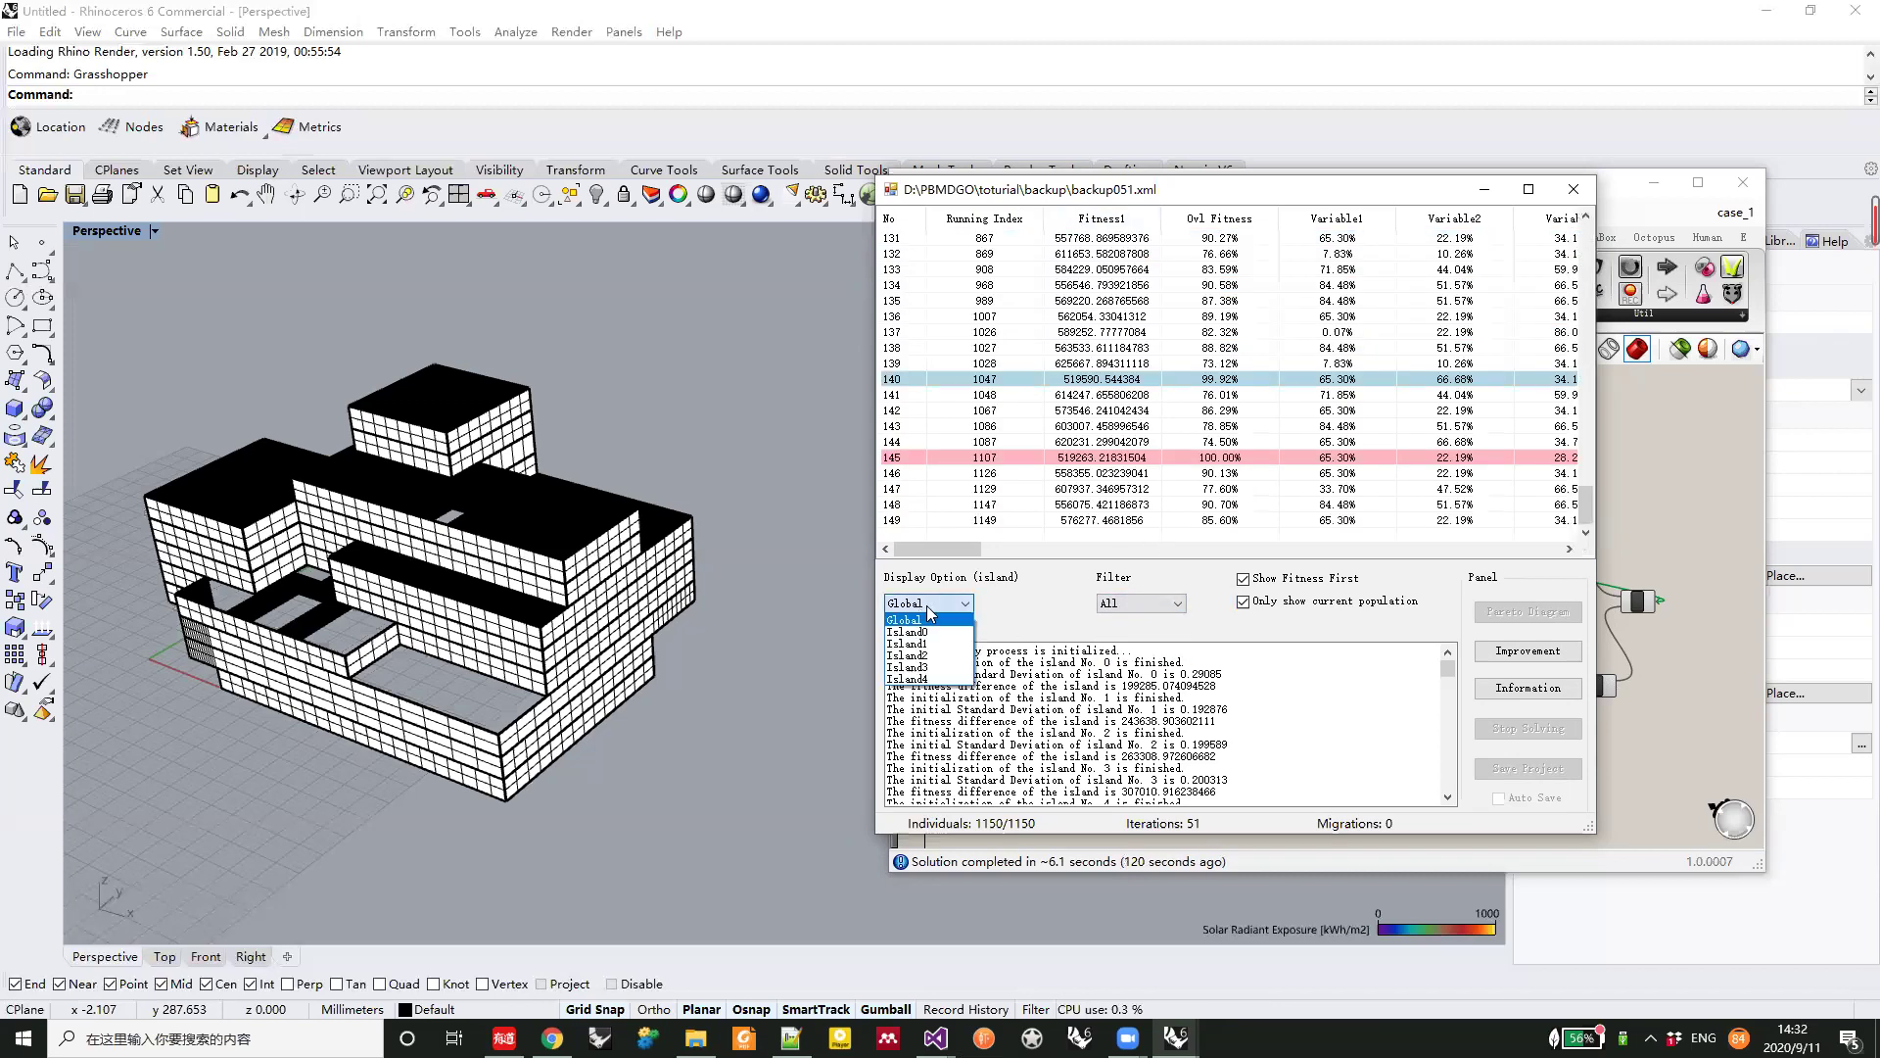
pyautogui.click(928, 631)
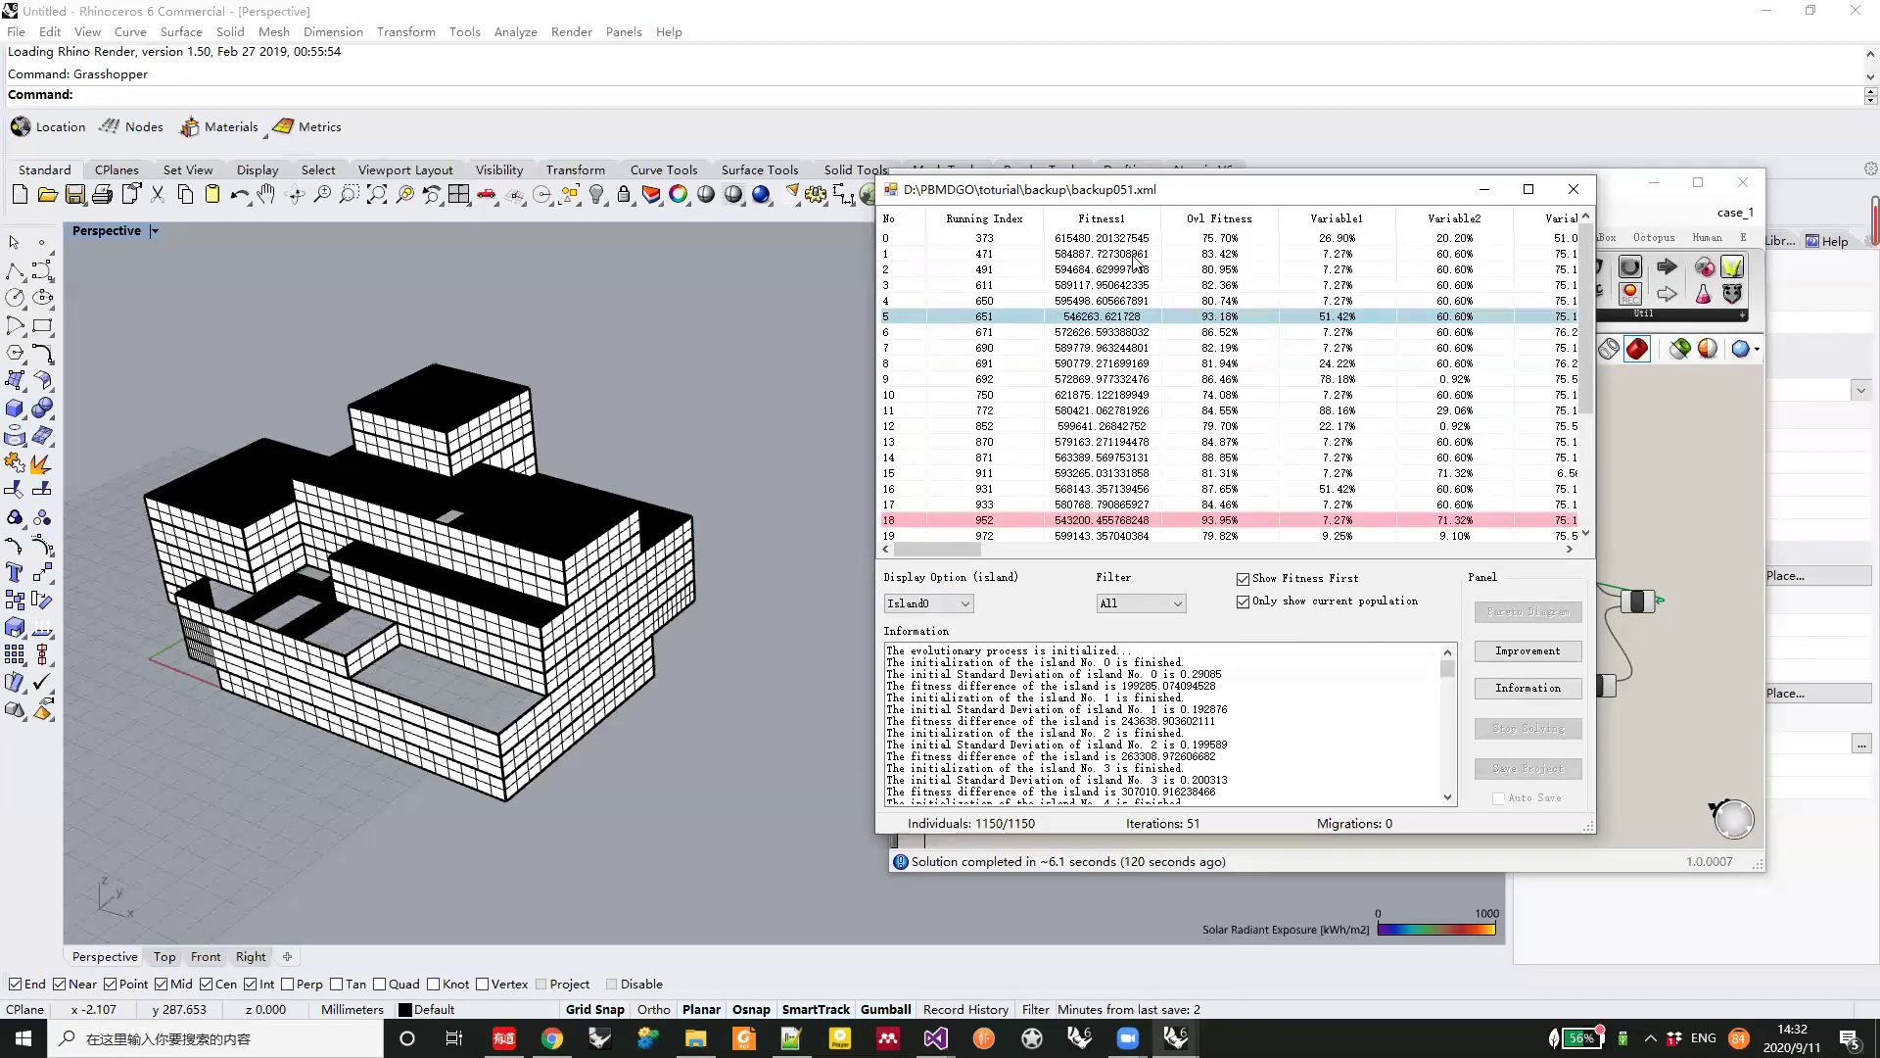
pyautogui.scroll(-4, 1175, 392)
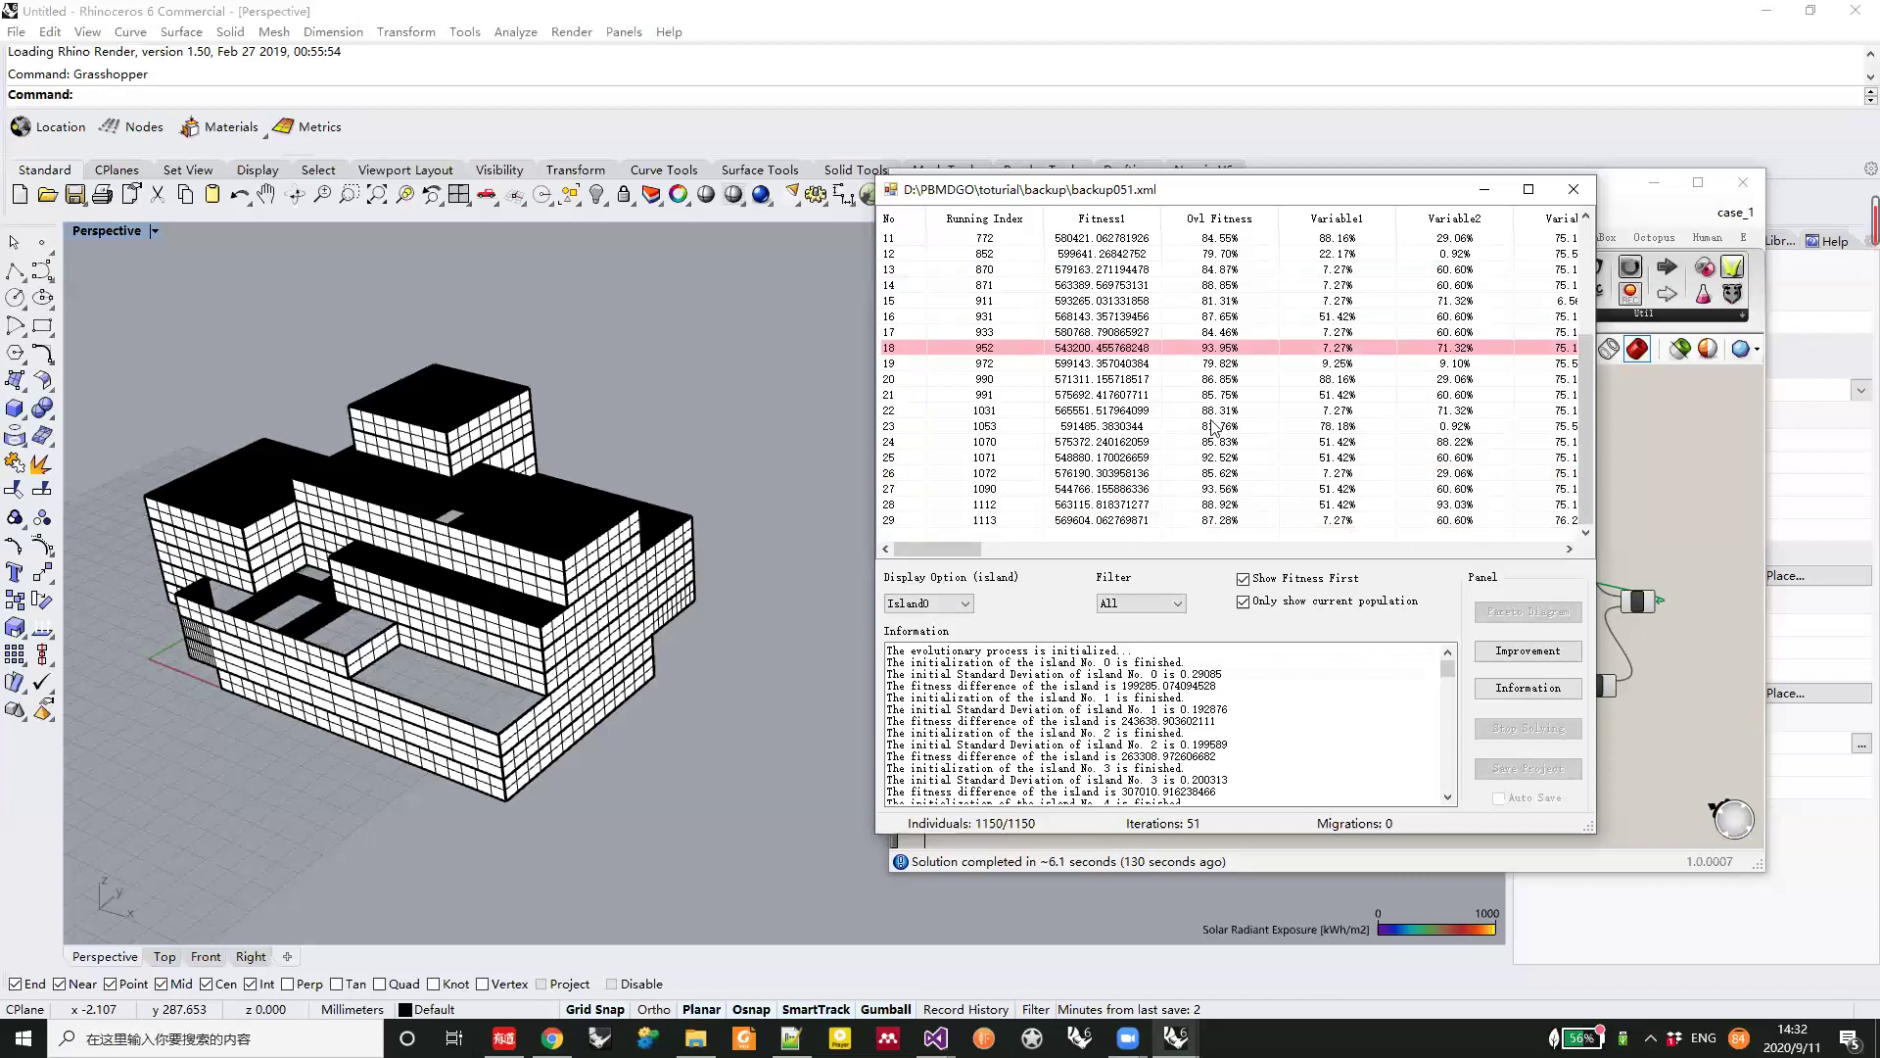
pyautogui.click(928, 602)
pyautogui.click(925, 647)
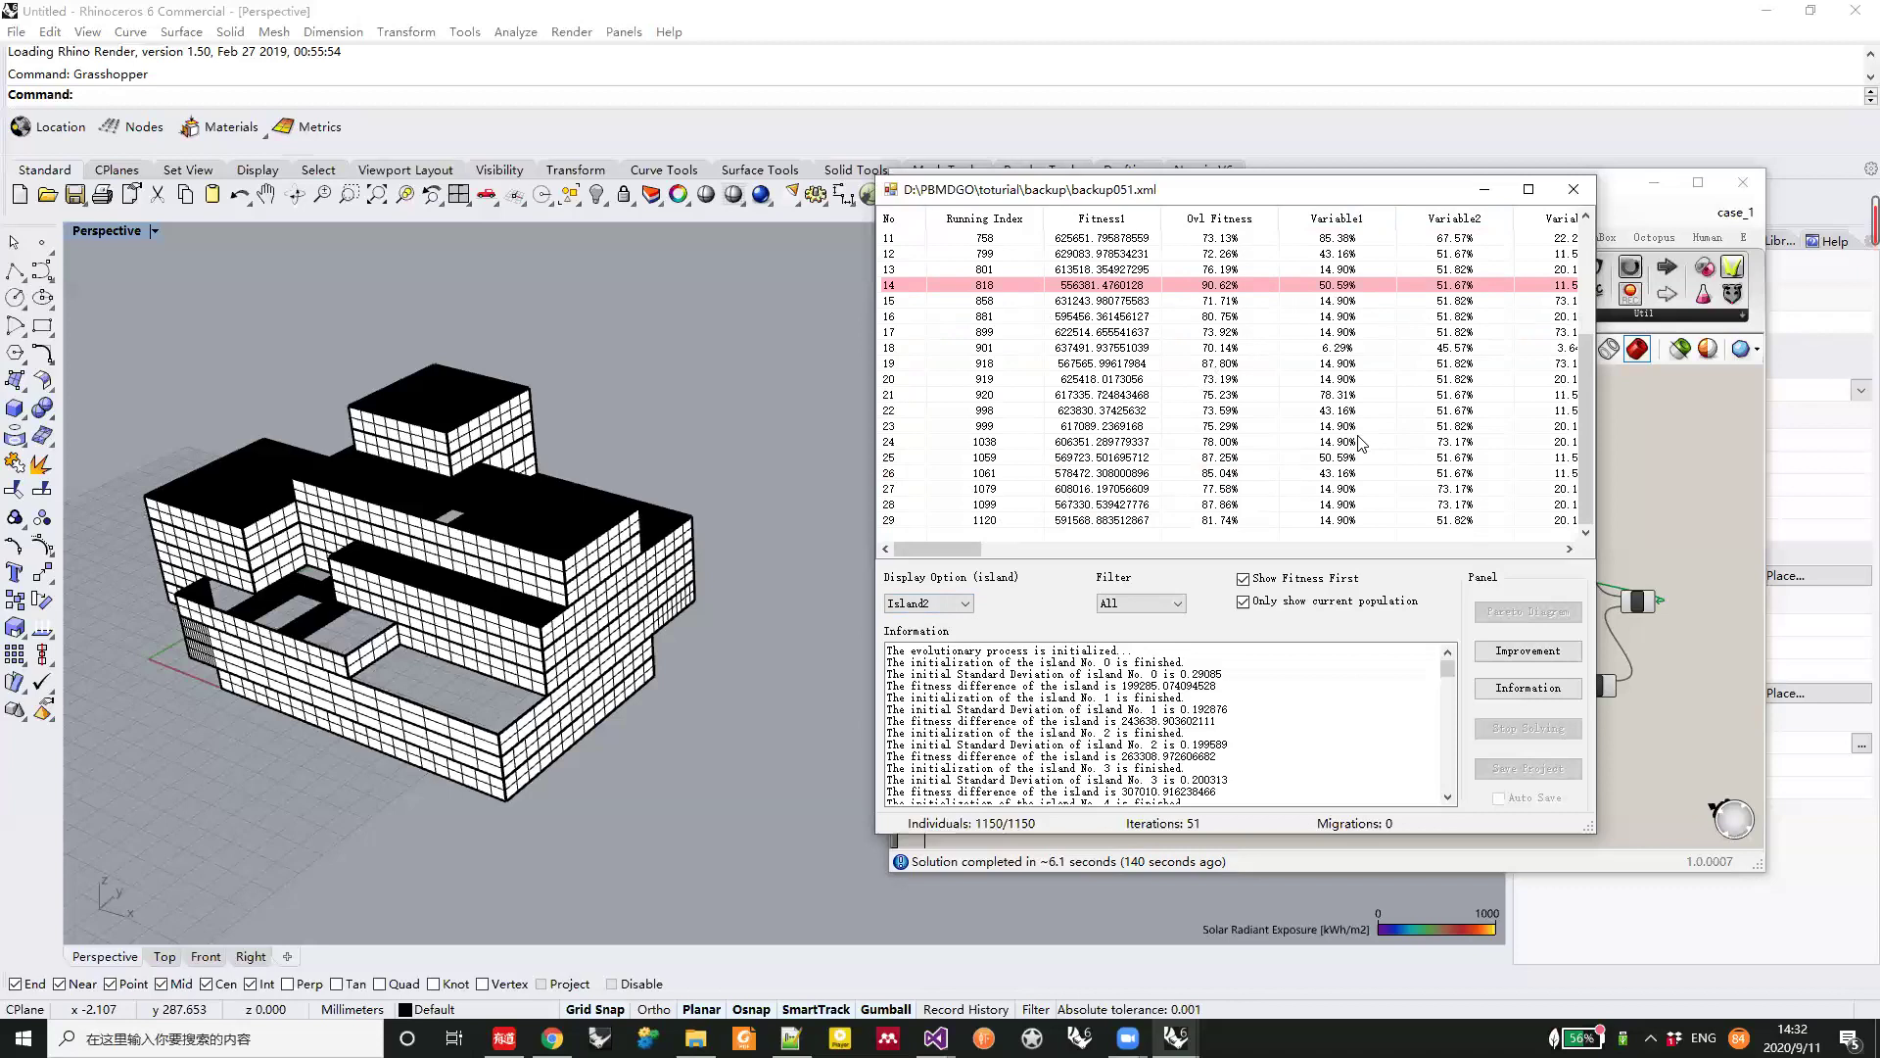
pyautogui.scroll(4, 1131, 503)
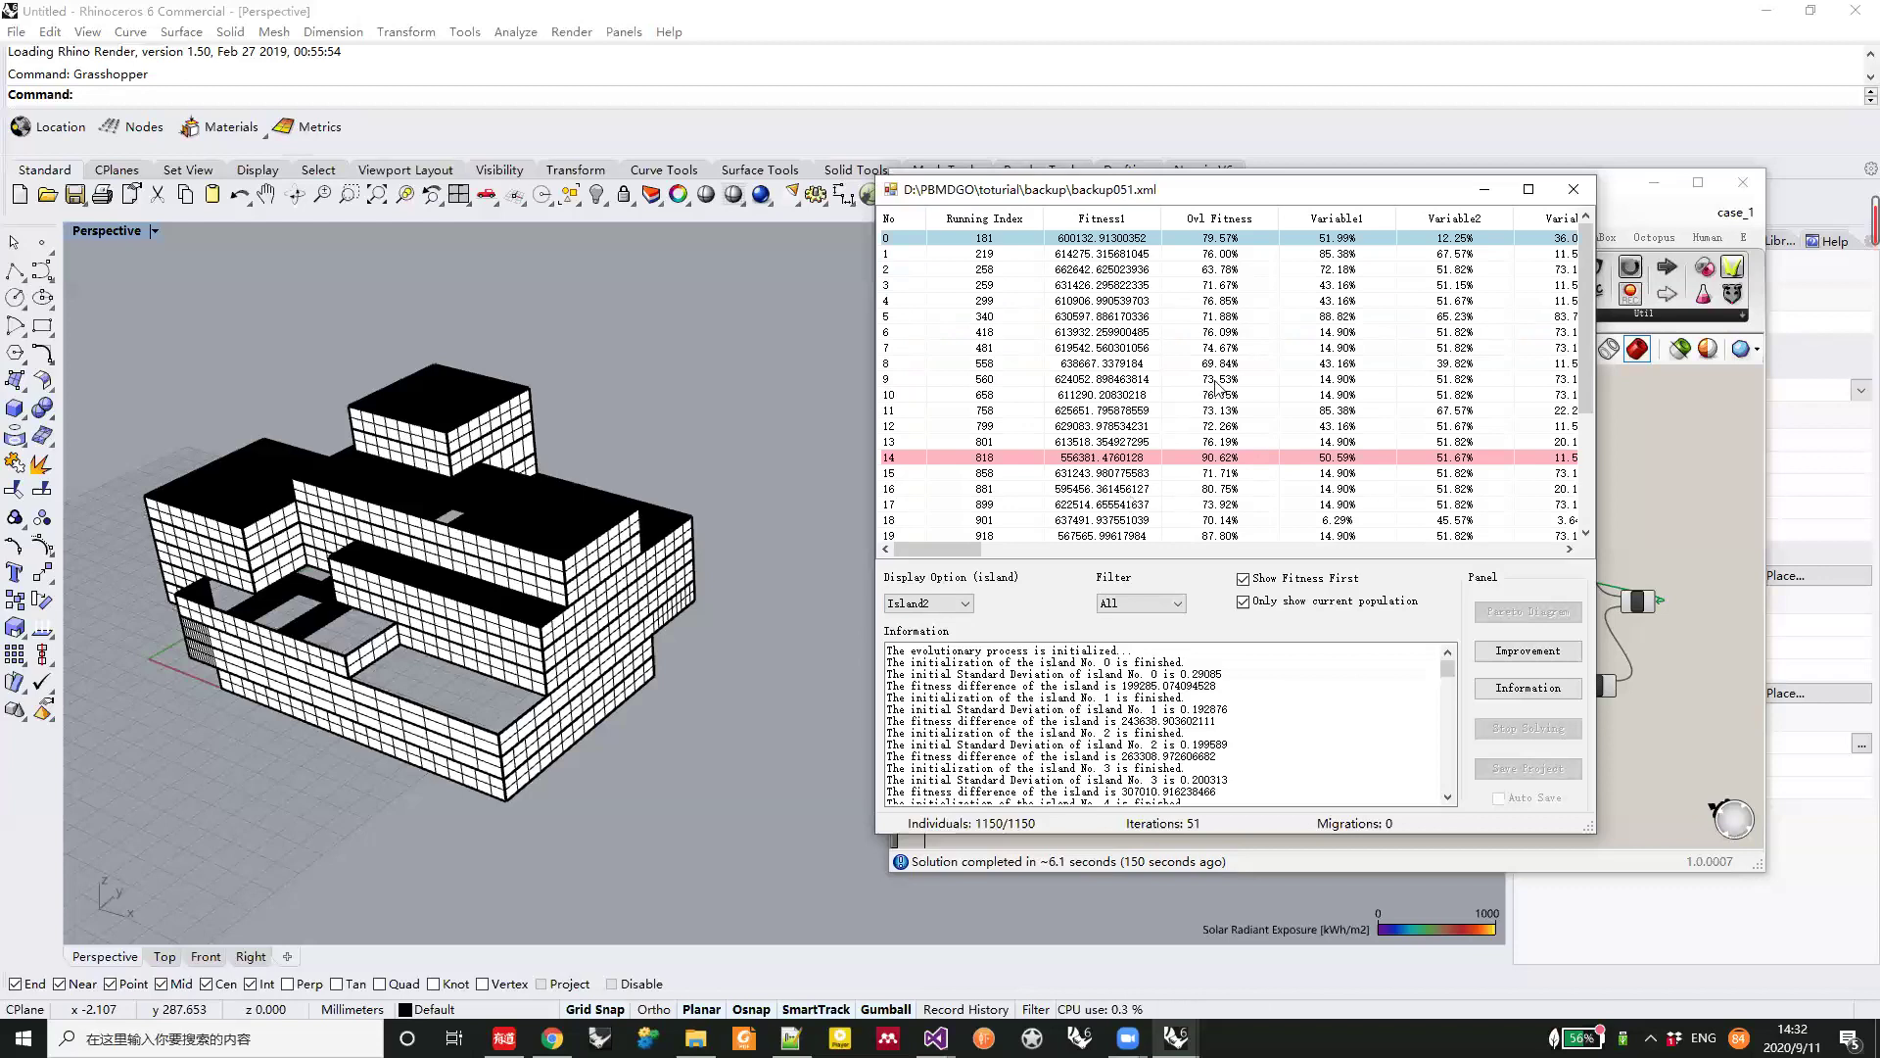
# Open the Information chart for fitness progress and switch the island display to Global to compare all islands
pyautogui.click(1553, 695)
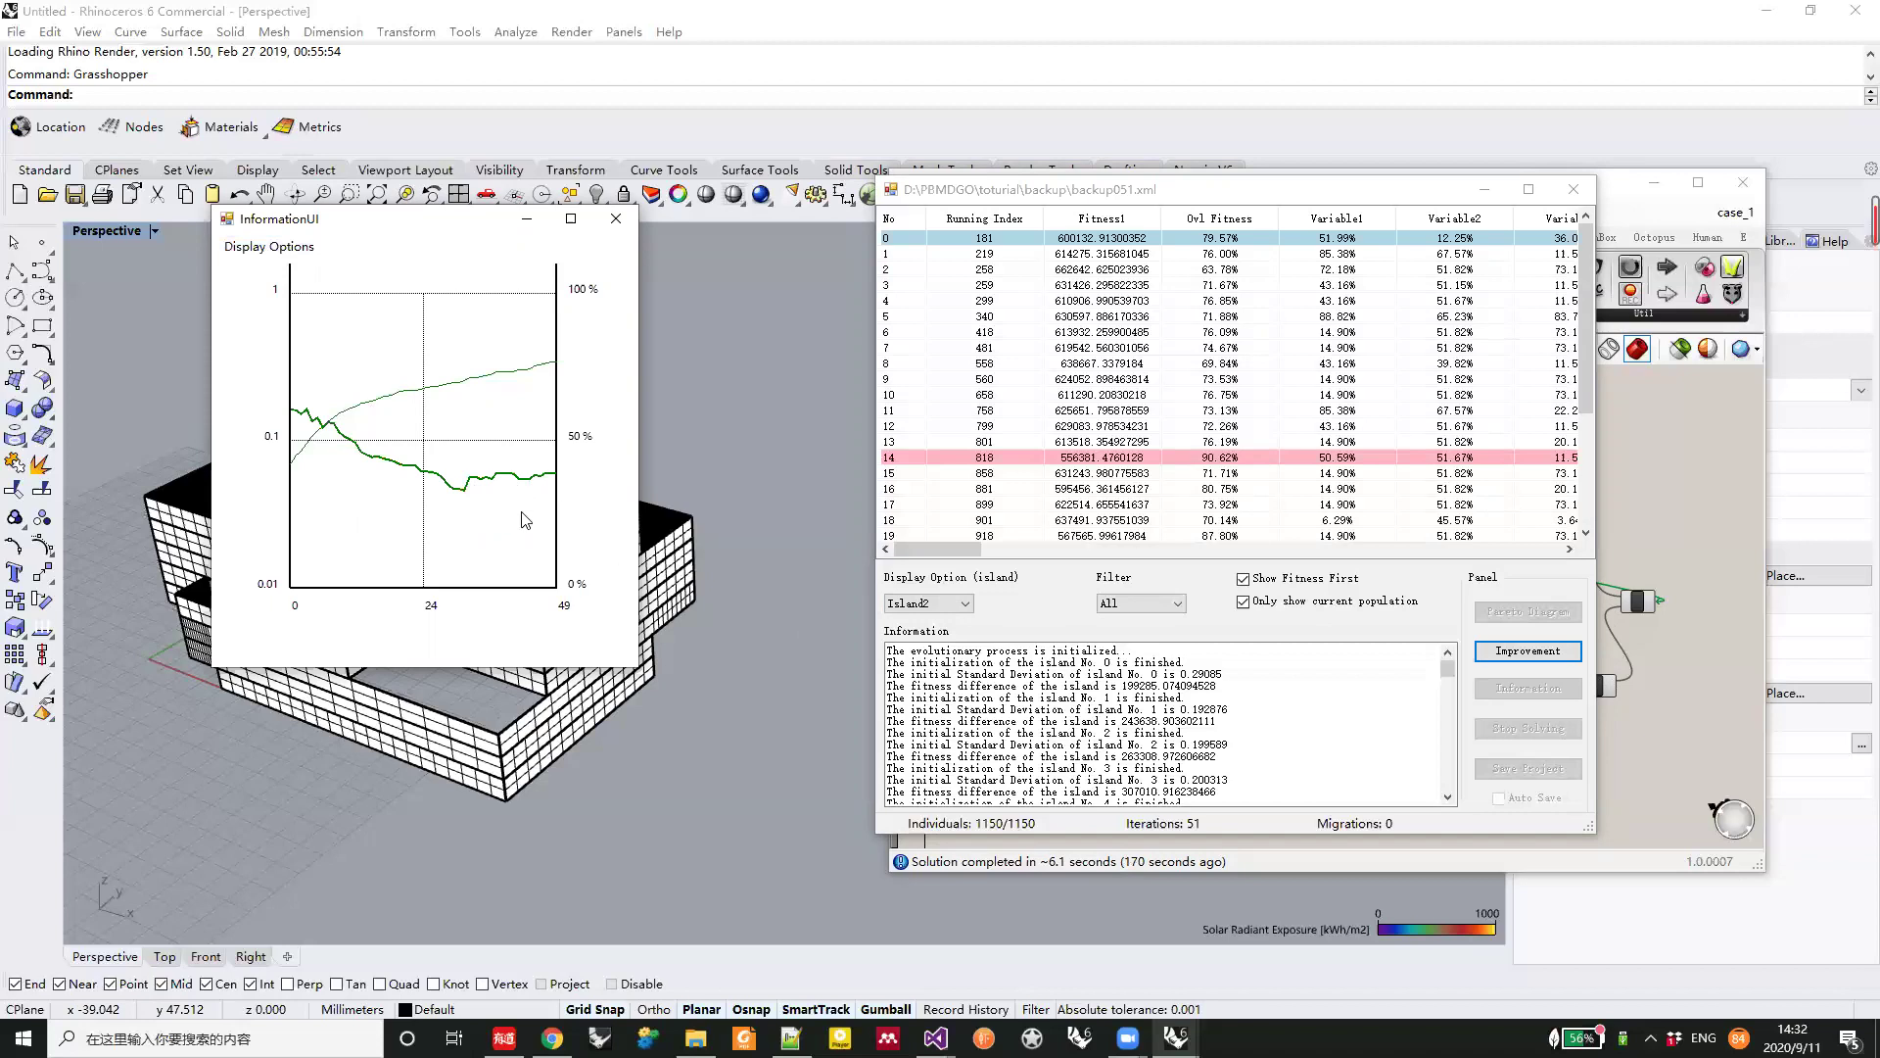
pyautogui.click(940, 603)
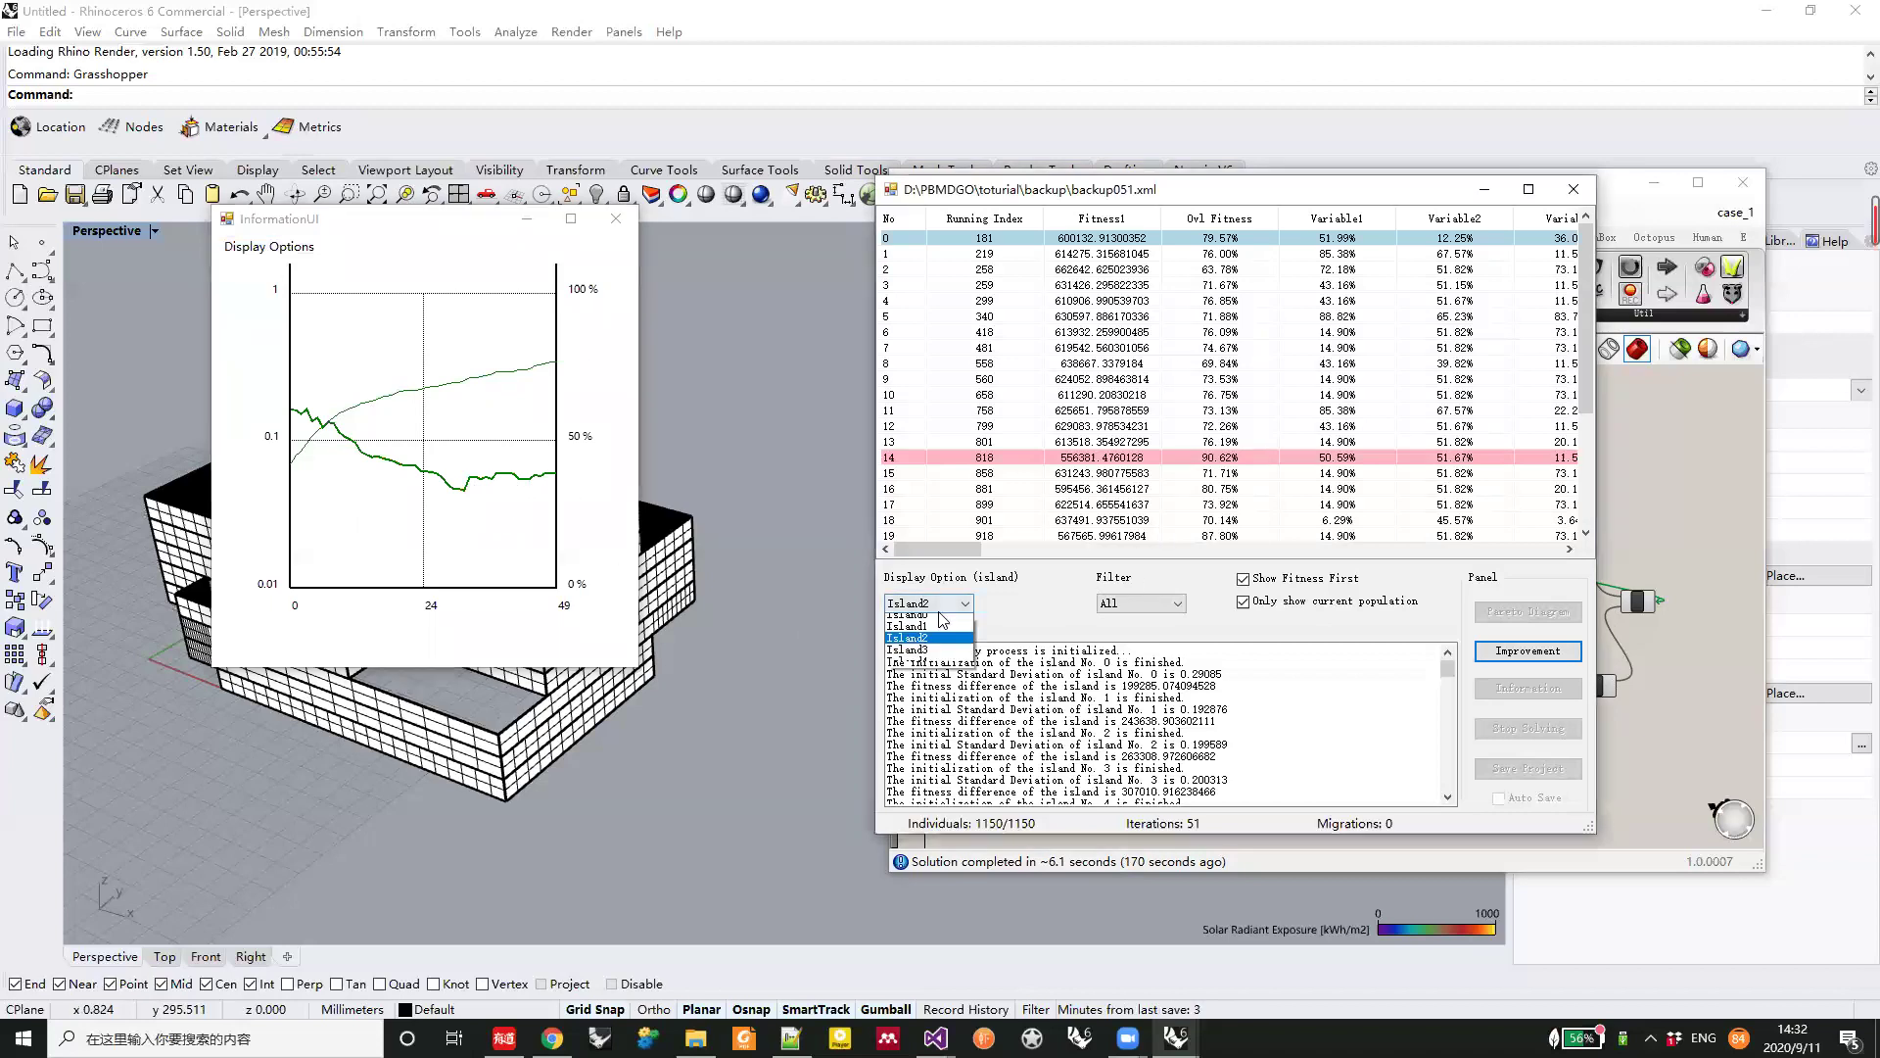
pyautogui.click(926, 618)
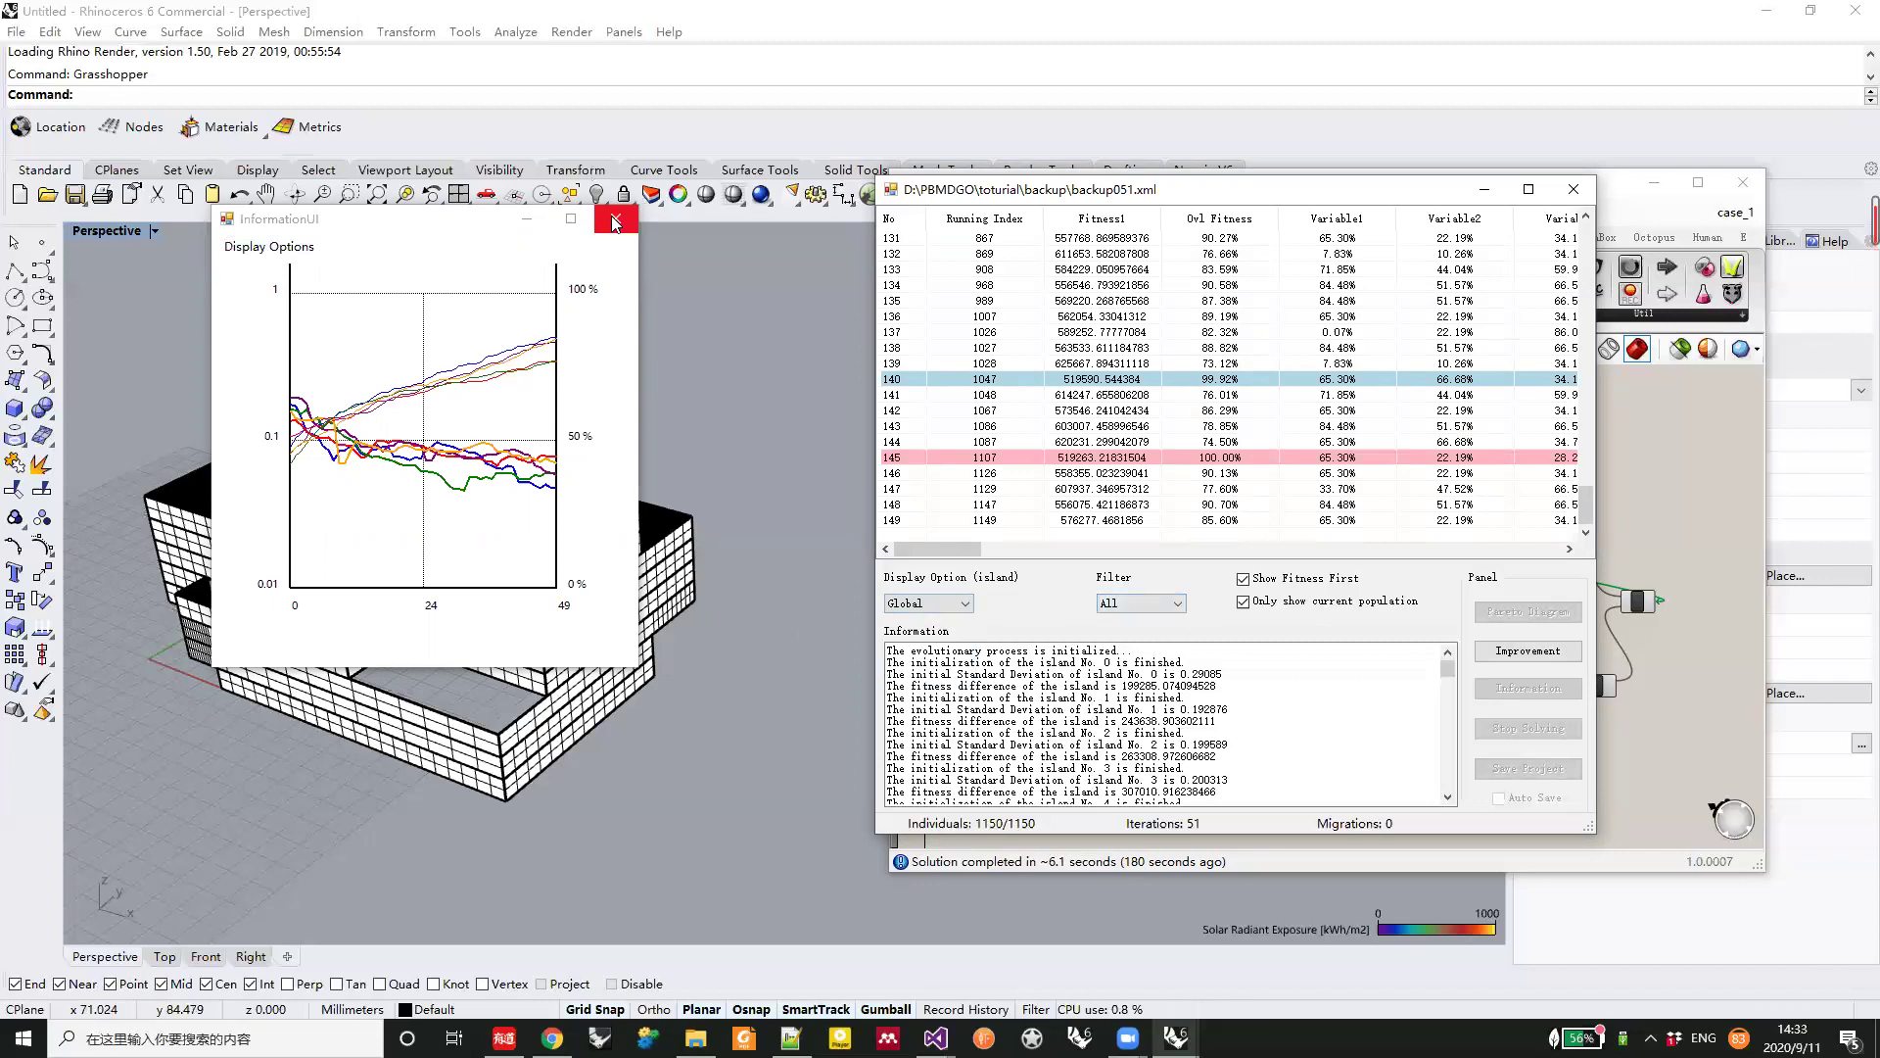
# Plot the genotype distribution of all individuals and widen the chart window to examine it
pyautogui.click(269, 246)
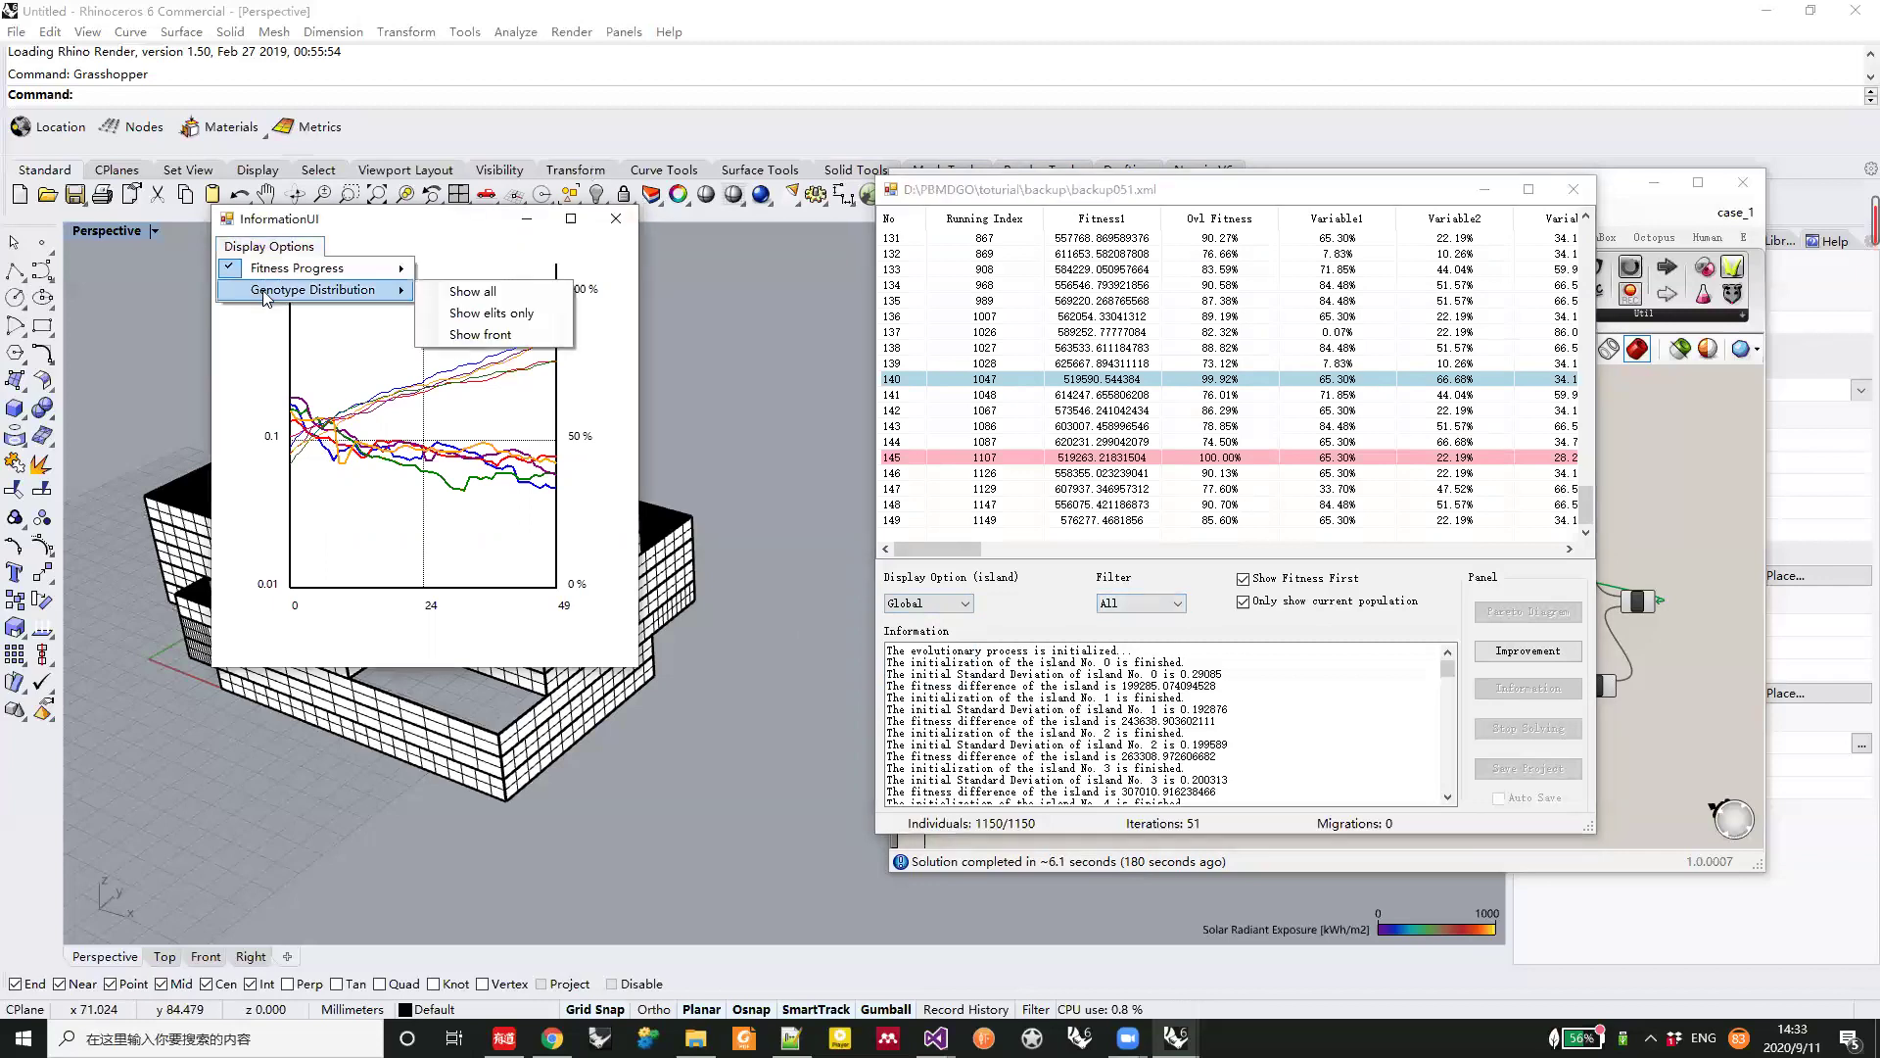
pyautogui.click(266, 292)
pyautogui.click(473, 291)
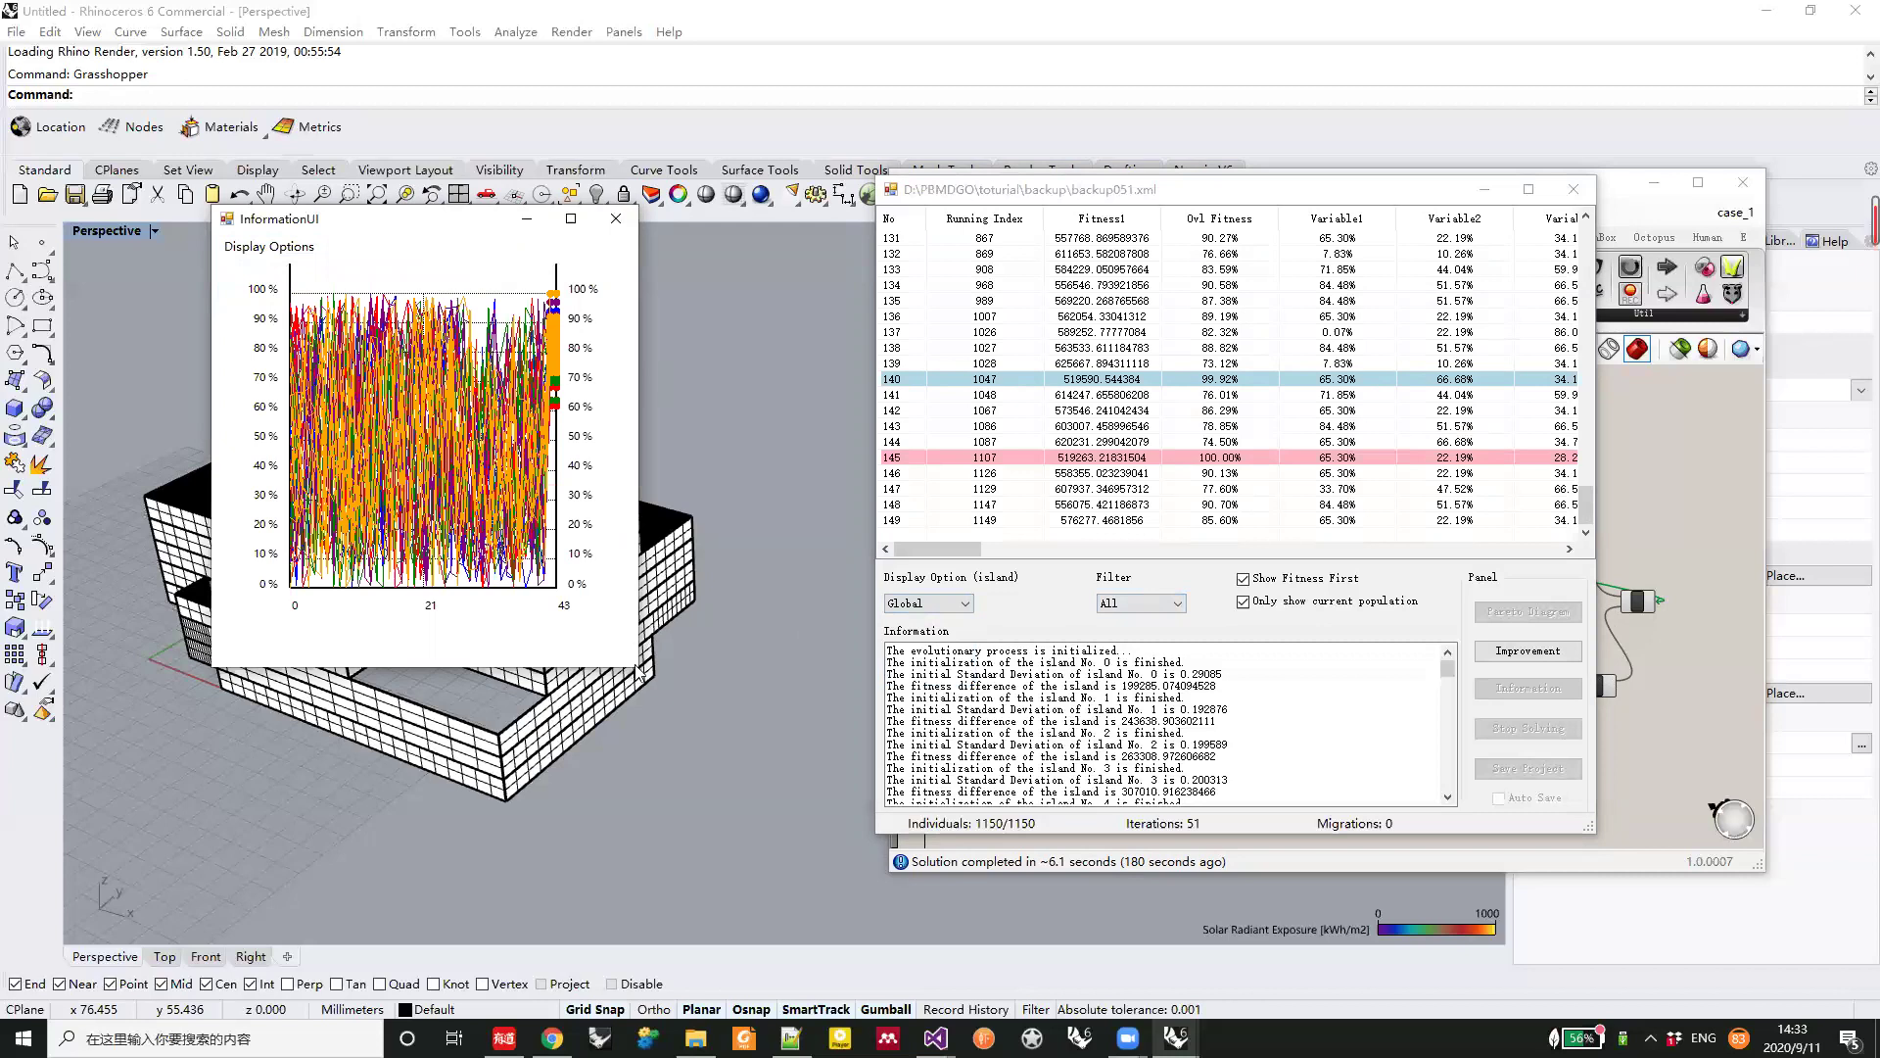
pyautogui.moveTo(635, 667); pyautogui.dragTo(1324, 670)
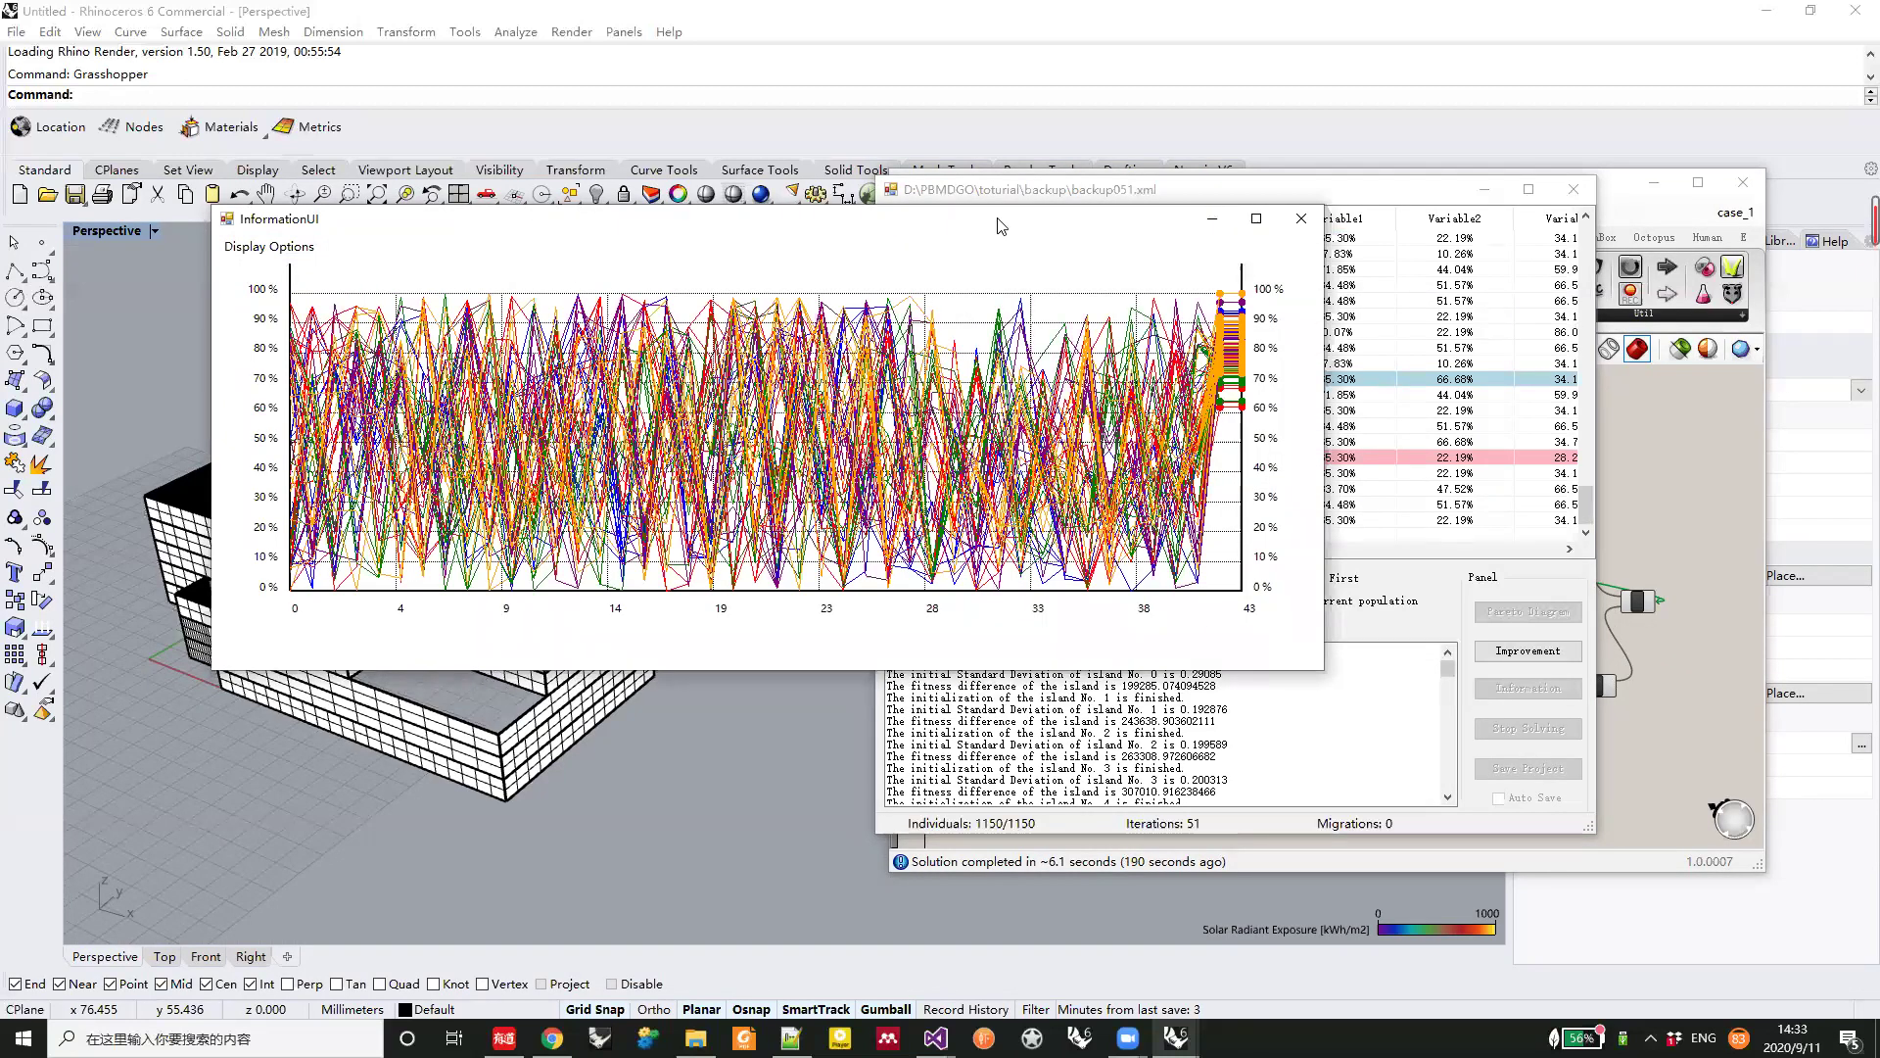
pyautogui.moveTo(943, 295); pyautogui.dragTo(907, 340)
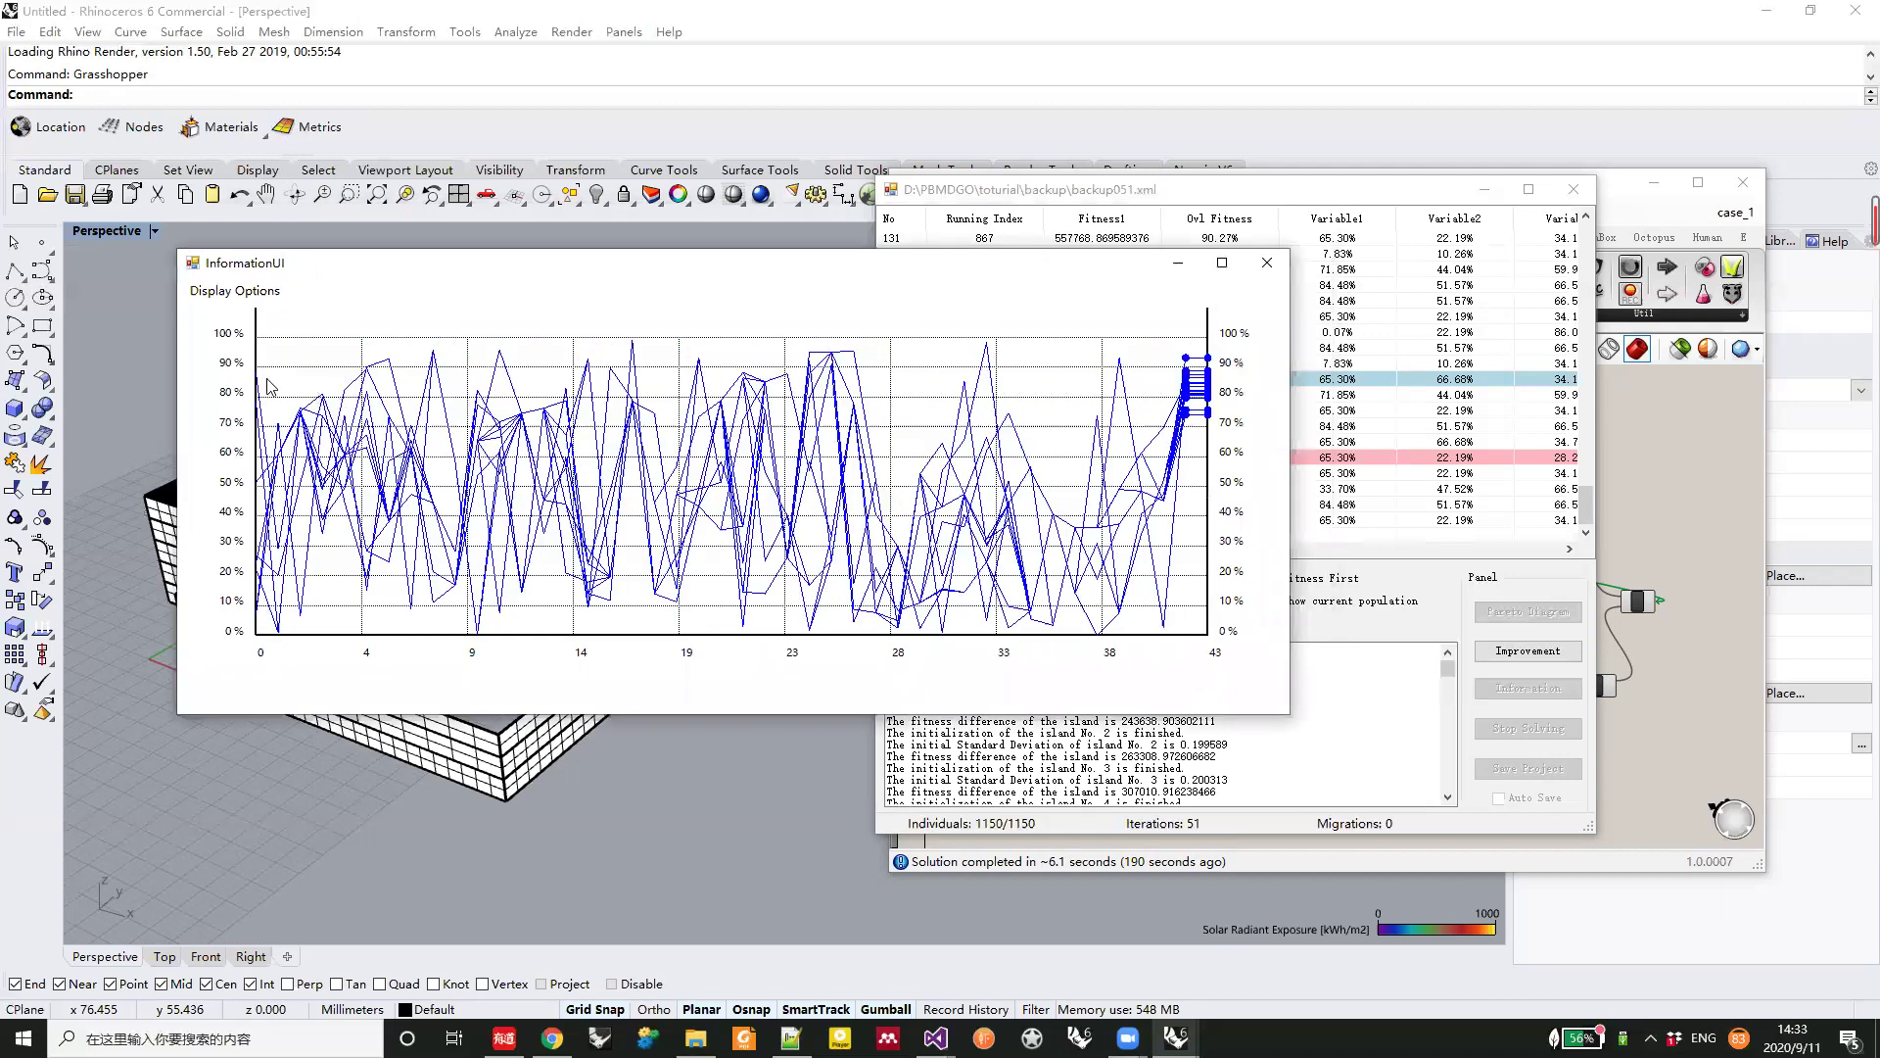
# Limit the genotype distribution chart to elites only, examine it and close the chart window
pyautogui.click(215, 290)
pyautogui.moveTo(284, 334)
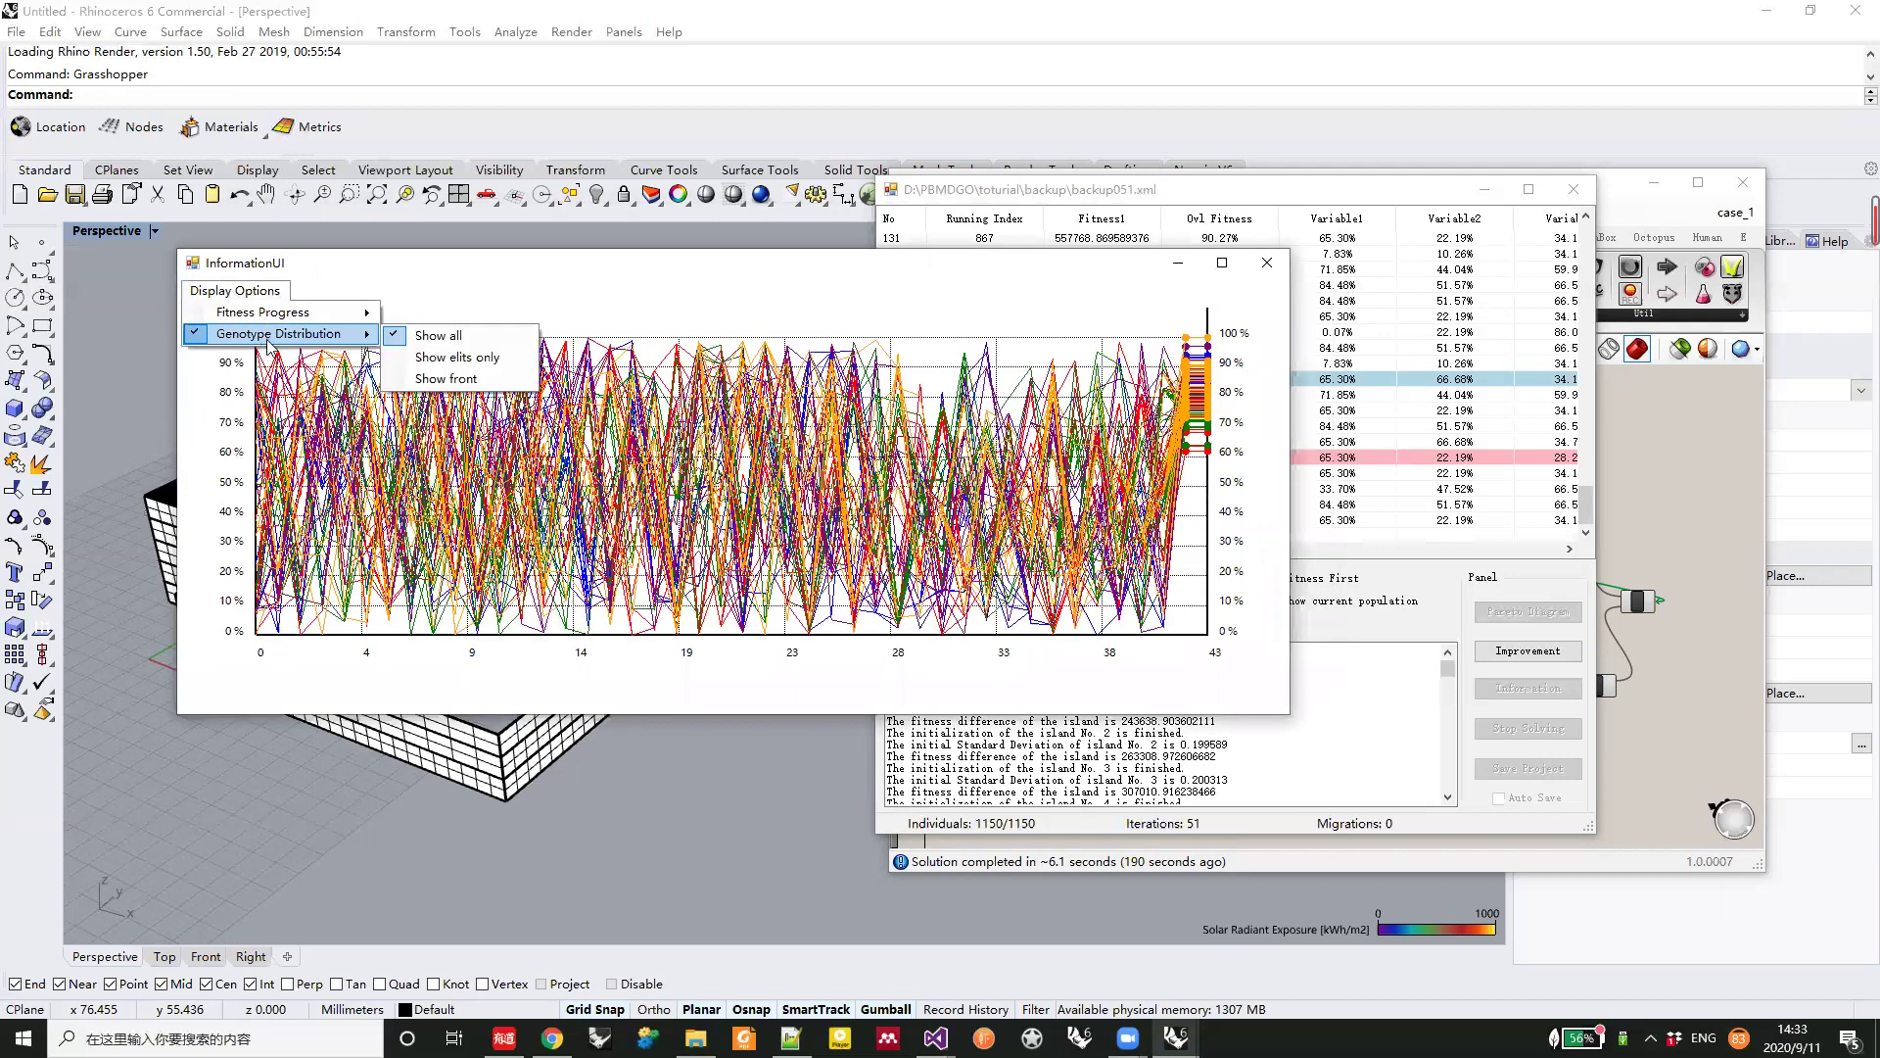
pyautogui.click(467, 358)
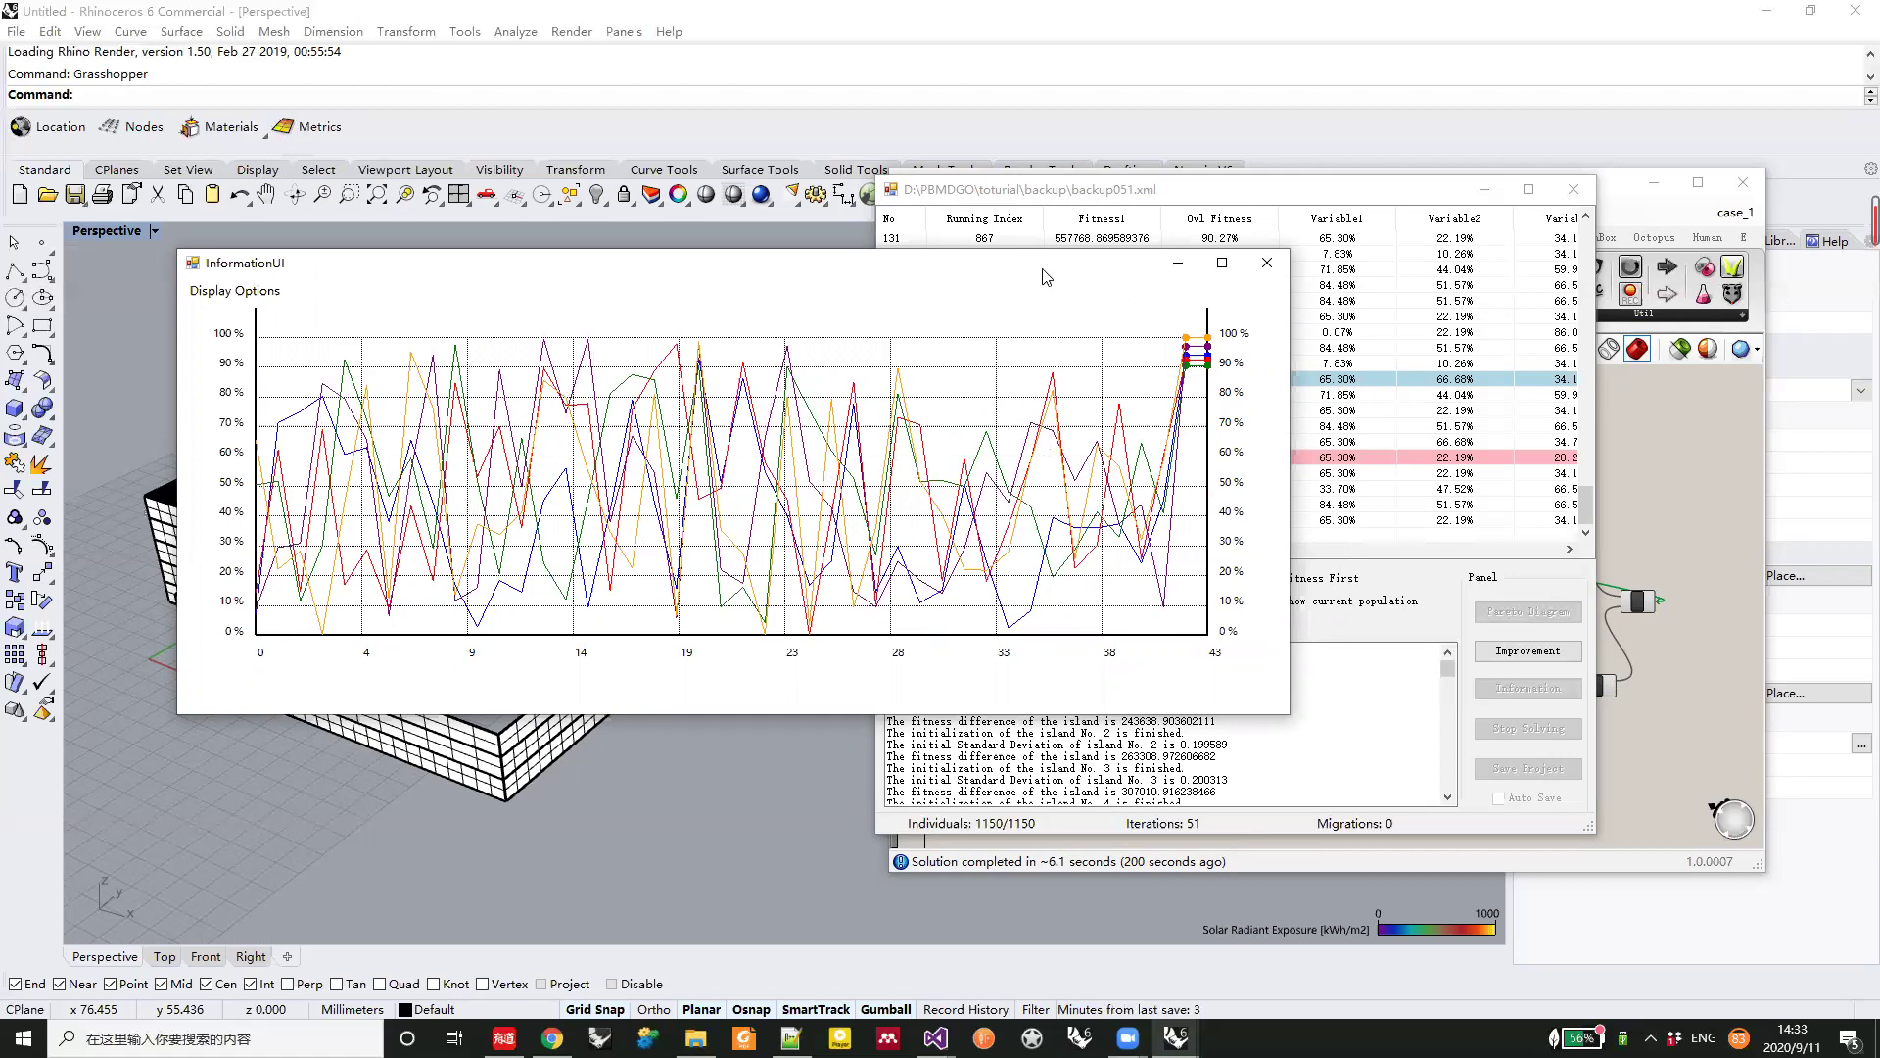
pyautogui.moveTo(994, 269); pyautogui.dragTo(902, 257)
pyautogui.click(1171, 253)
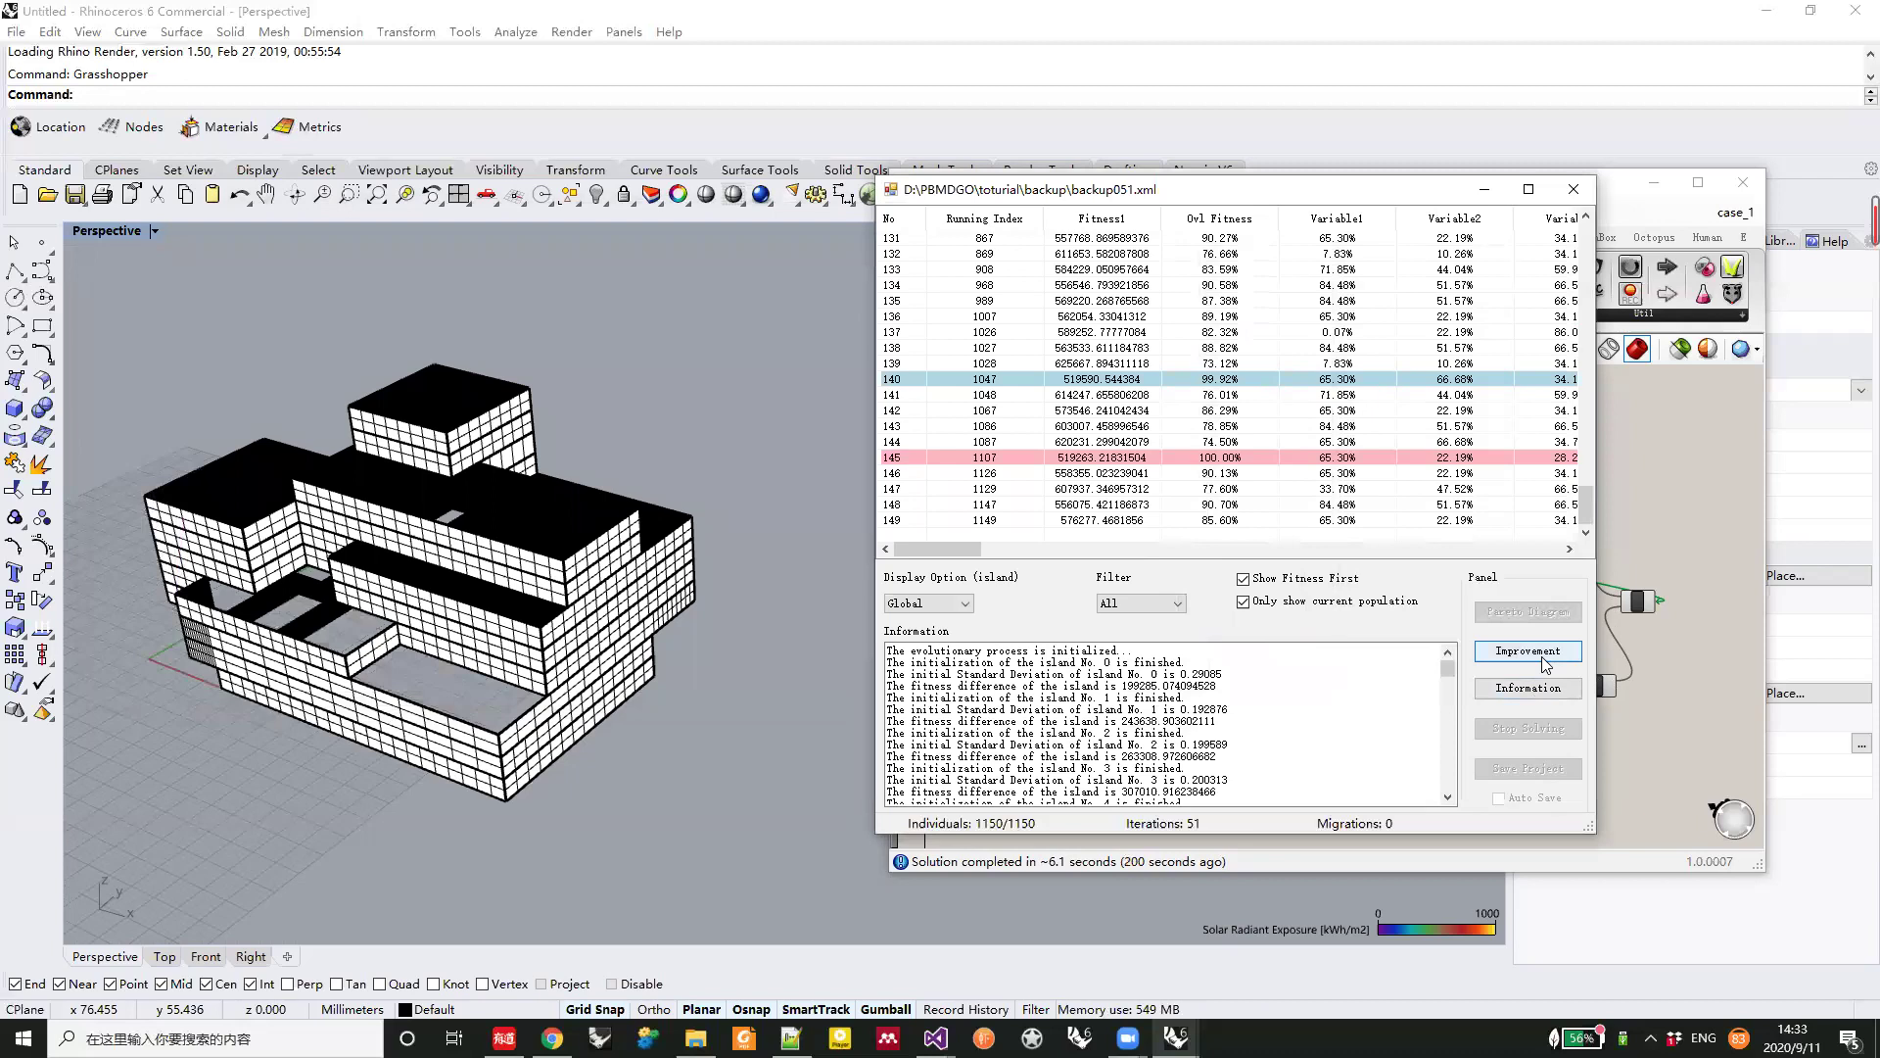
# Examine the Improvement diagram for all islands and close it
pyautogui.click(1527, 652)
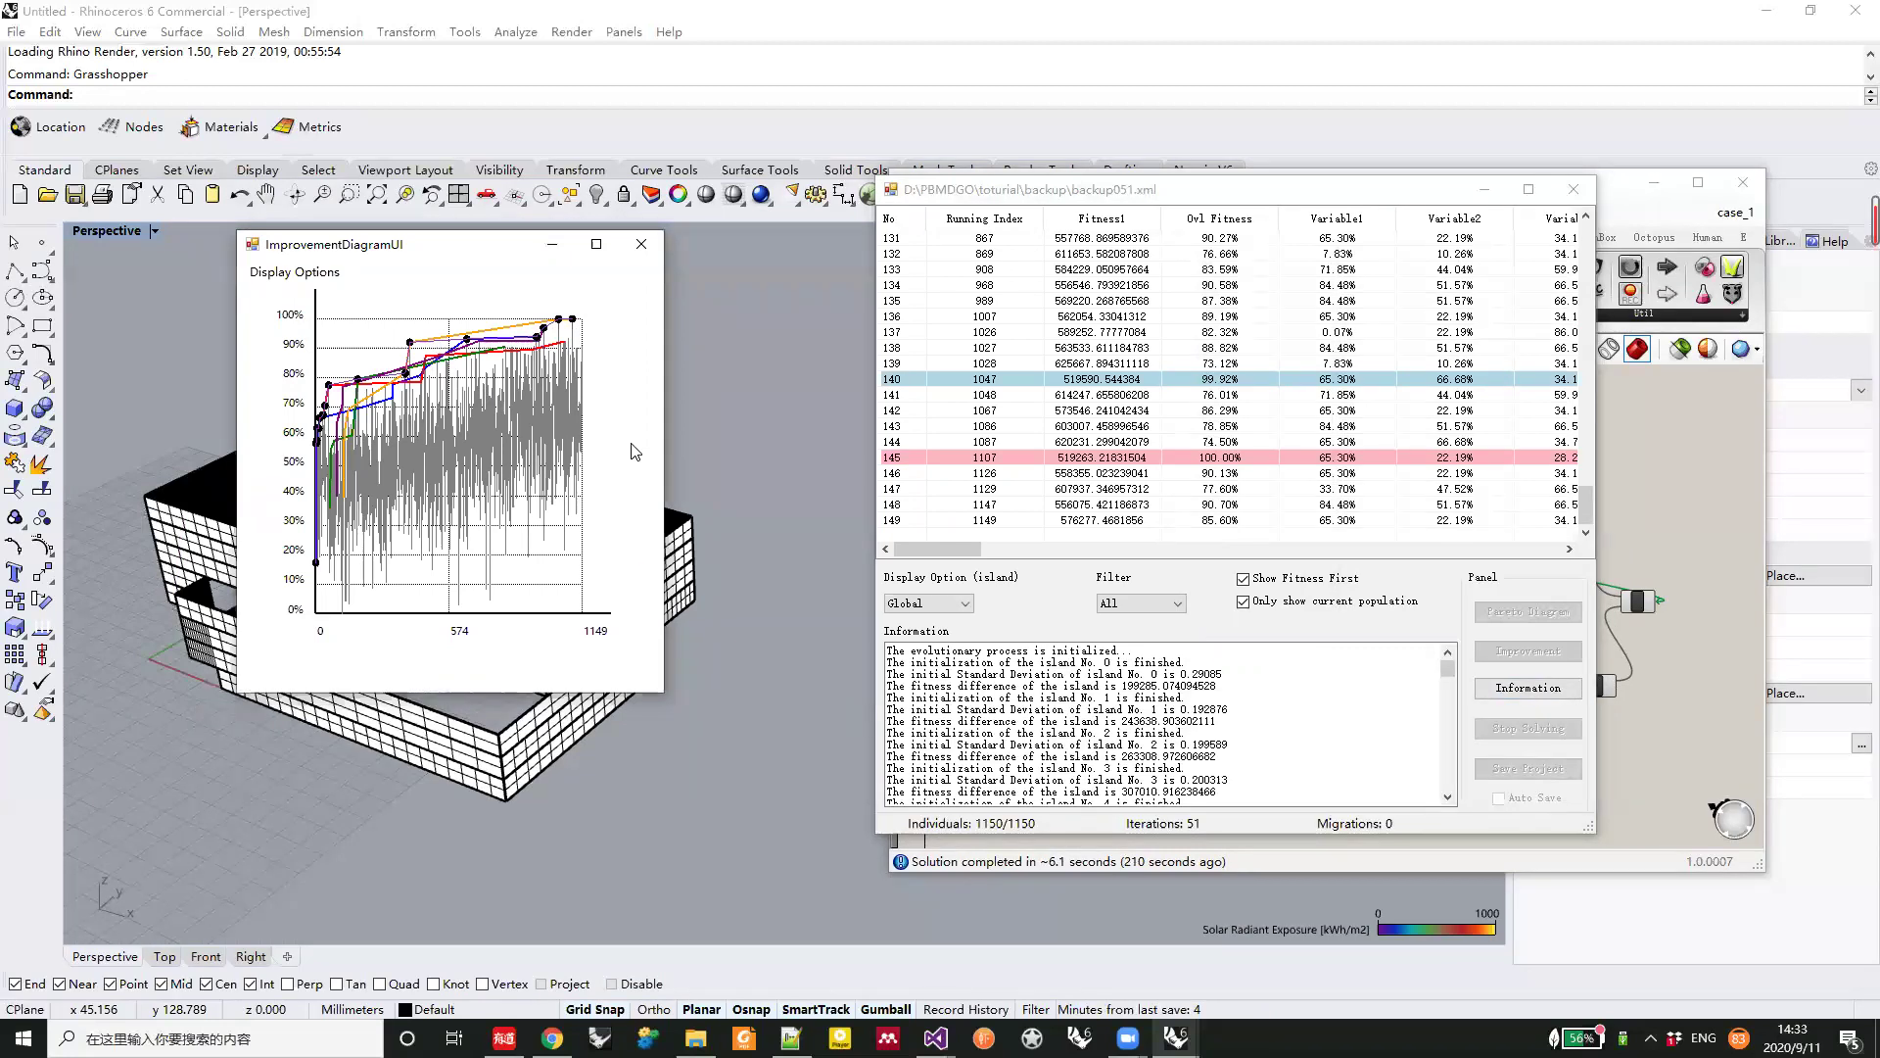
pyautogui.click(641, 244)
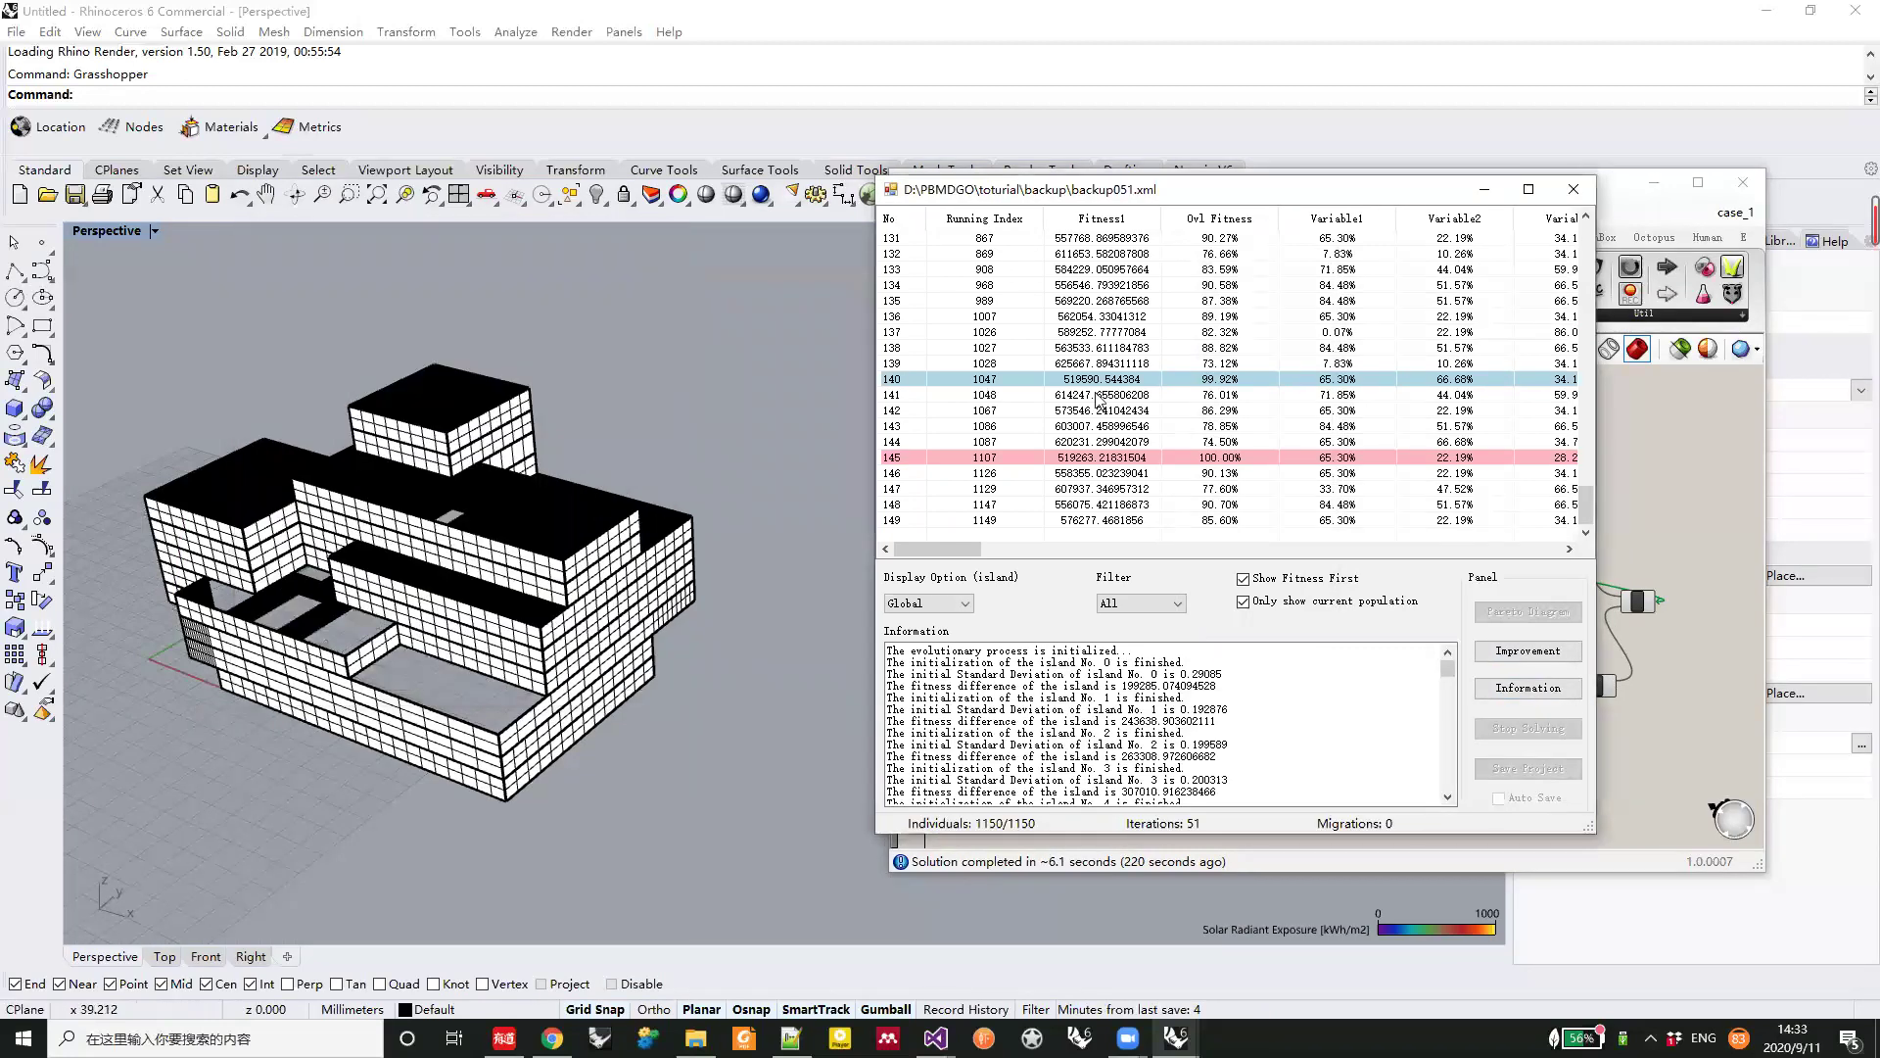
# Move the results window and the SSIEA settings window aside to uncover the Grasshopper definition
pyautogui.moveTo(1178, 203); pyautogui.dragTo(1041, 160)
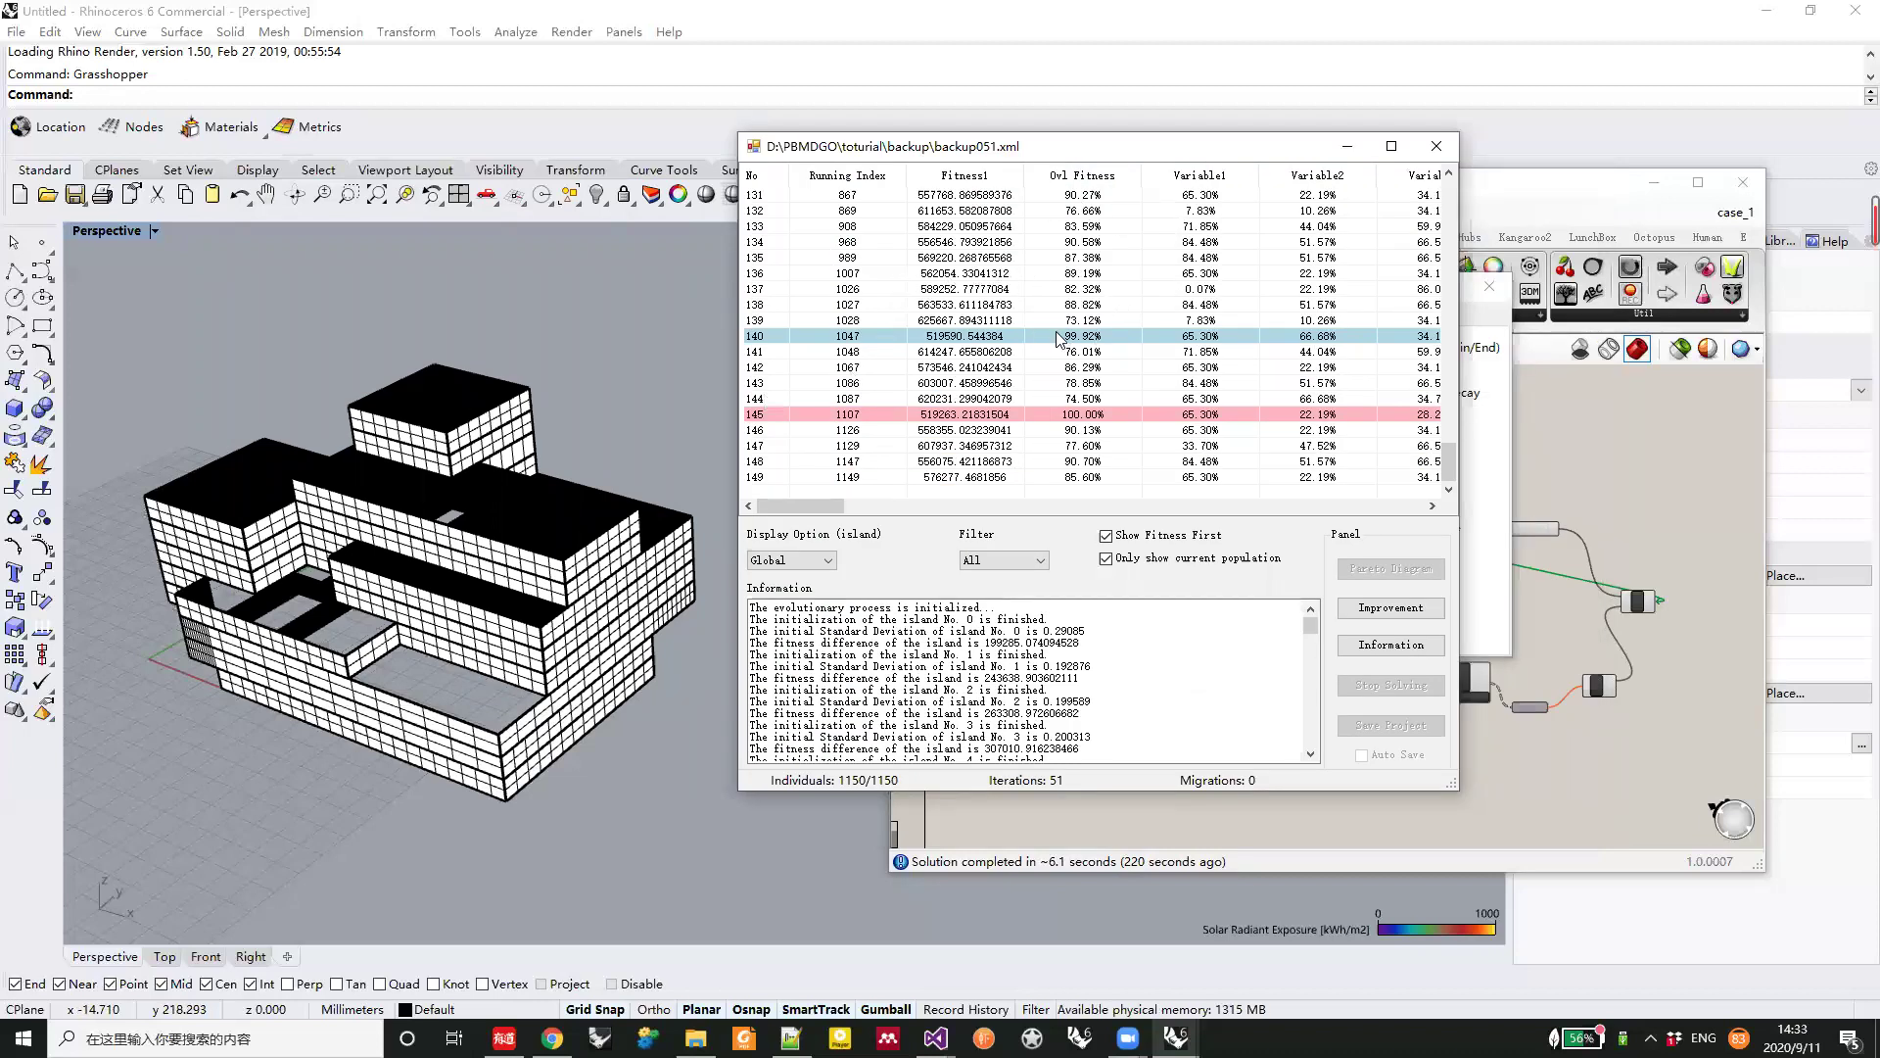
pyautogui.moveTo(1084, 138); pyautogui.dragTo(1006, 101)
pyautogui.rightClick(877, 272)
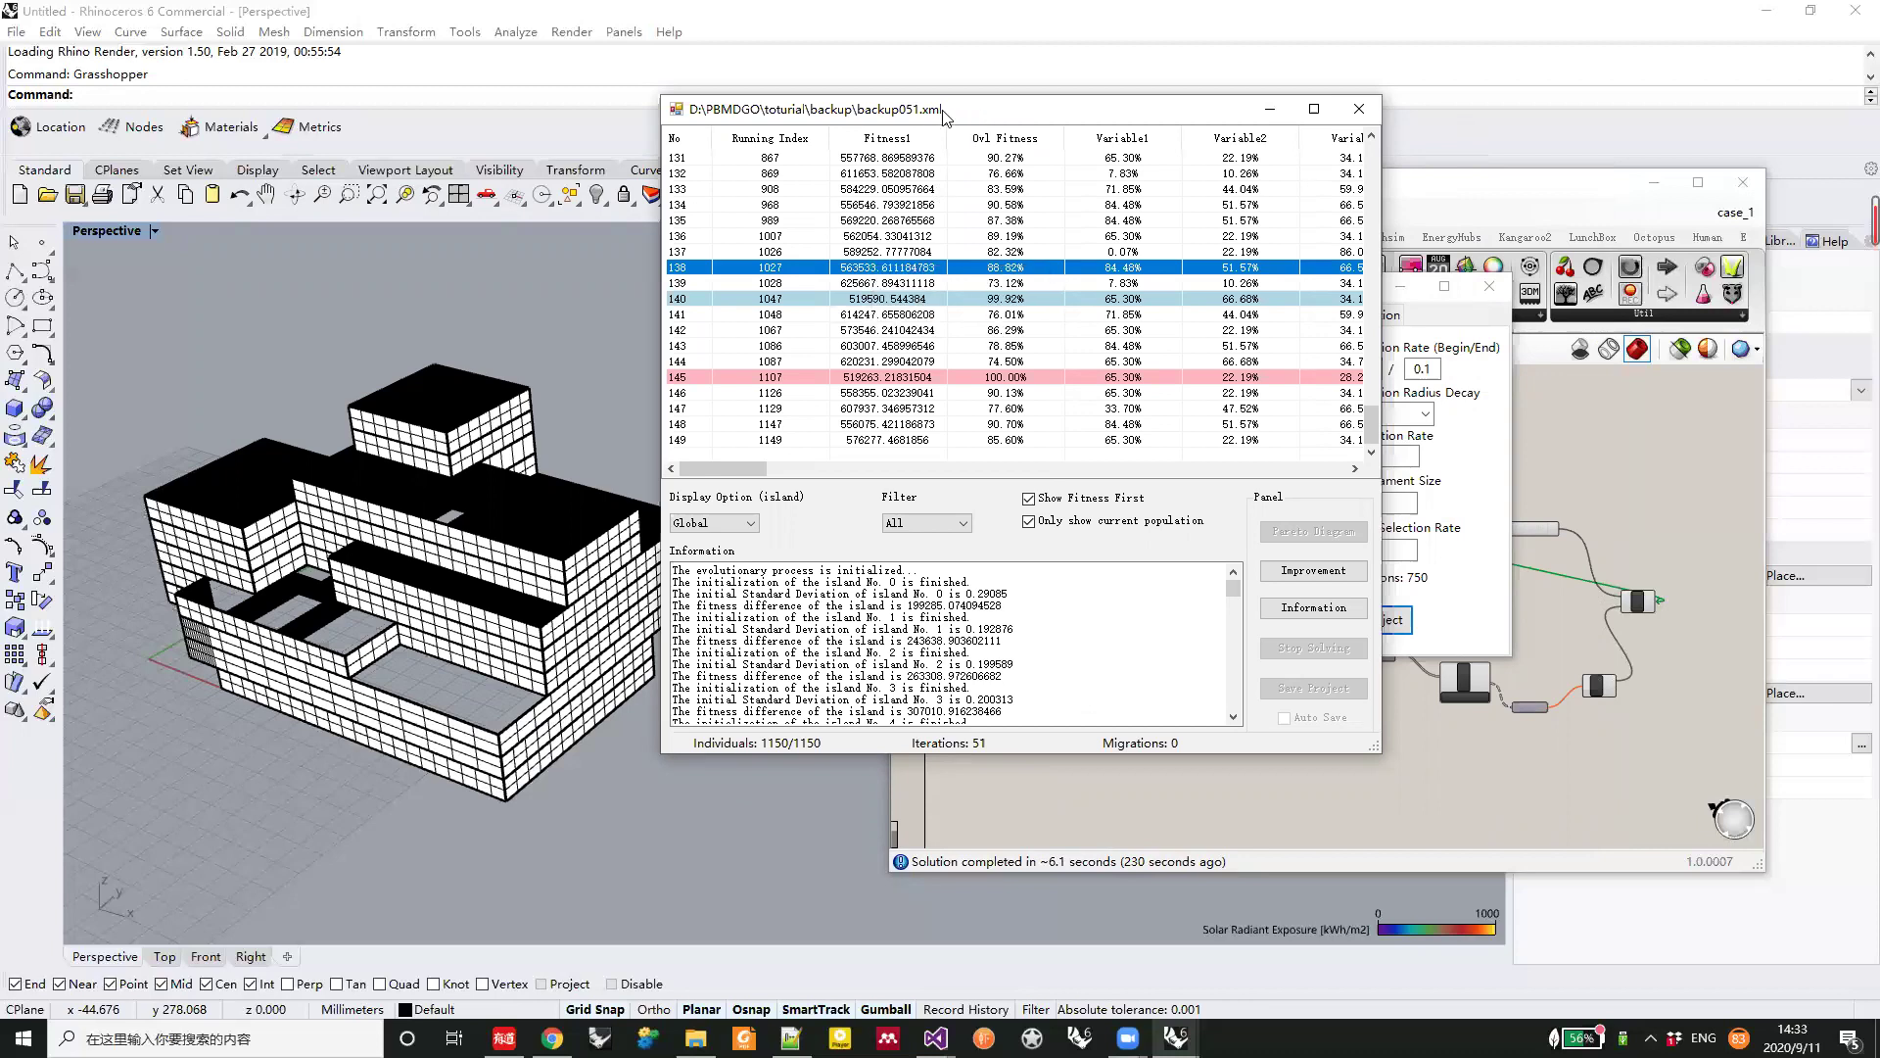
pyautogui.moveTo(970, 123); pyautogui.dragTo(771, 109)
pyautogui.scroll(-4, 1557, 625)
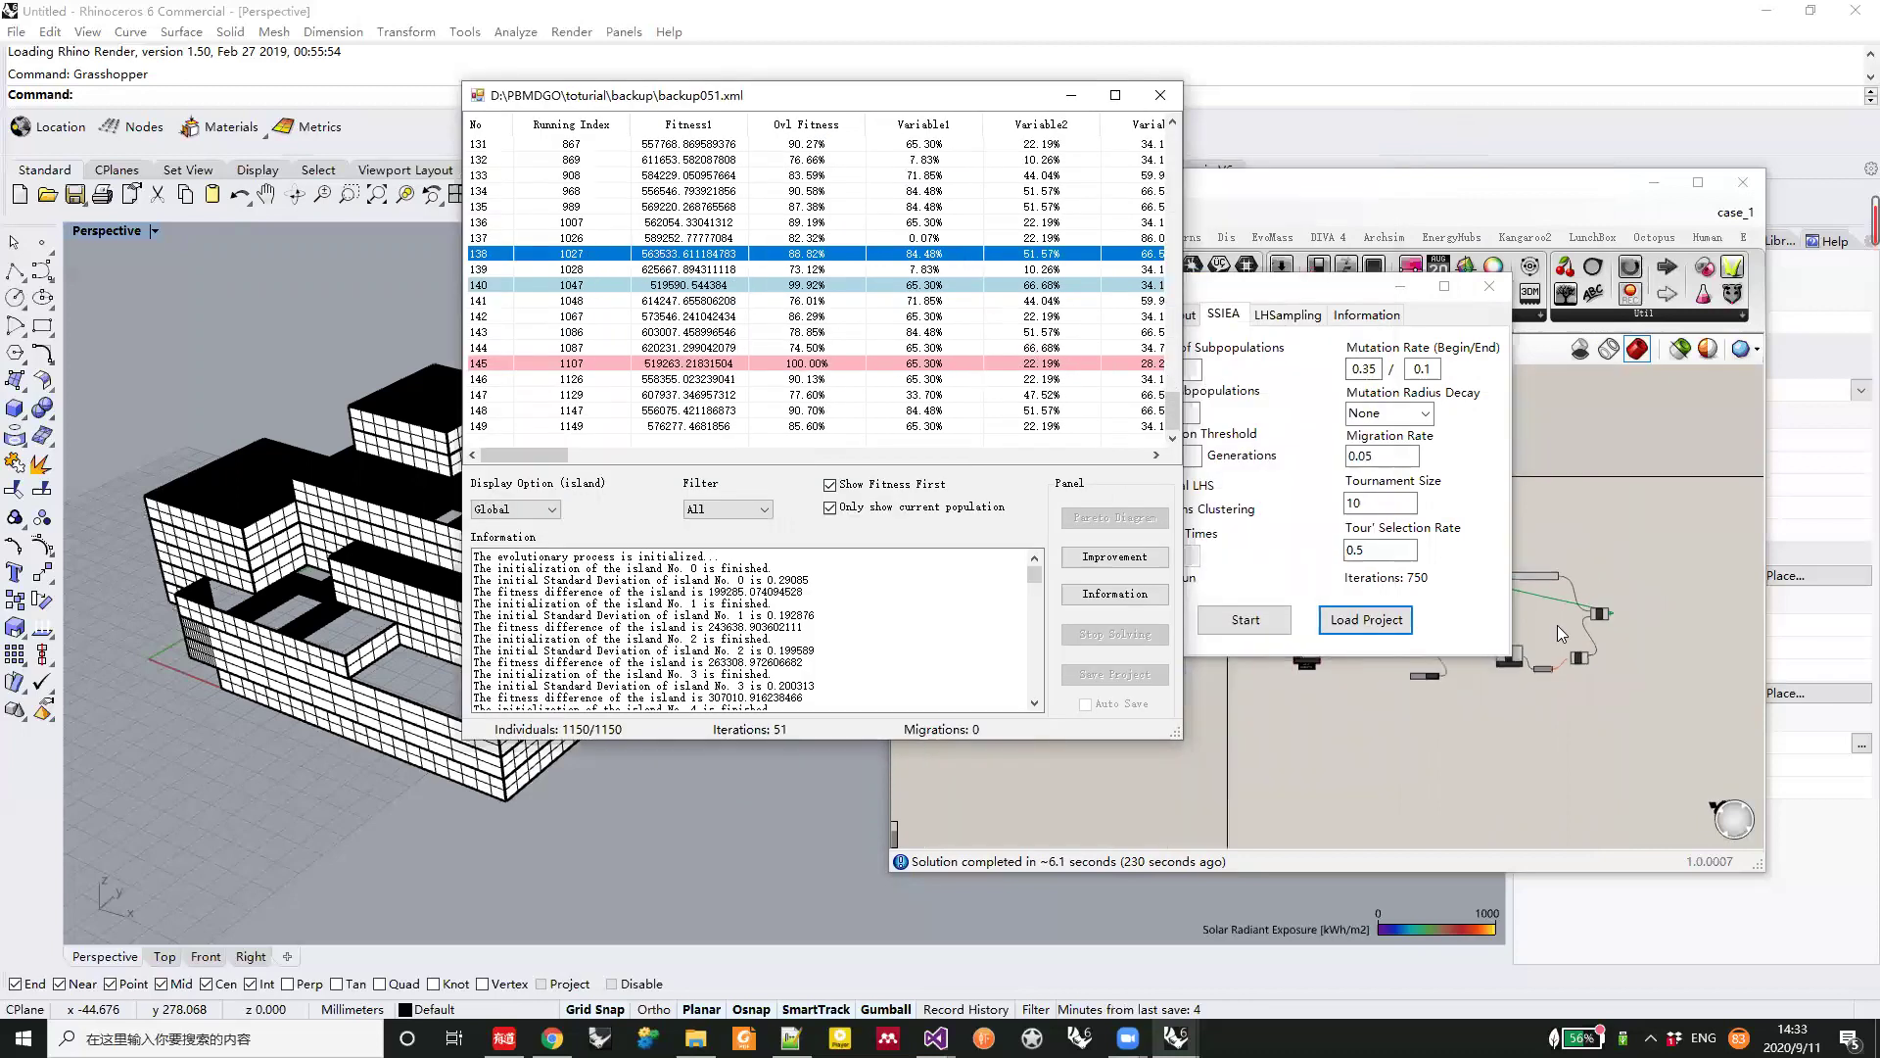
pyautogui.moveTo(1301, 290); pyautogui.dragTo(1296, 198)
# Turn off the Rhino preview for all components downstream of the massing generator in the Grasshopper definition
pyautogui.scroll(3, 1501, 623)
pyautogui.moveTo(1513, 625); pyautogui.dragTo(1531, 711, button='right')
pyautogui.scroll(1, 1529, 712)
pyautogui.scroll(-2, 1529, 715)
pyautogui.moveTo(1634, 807); pyautogui.dragTo(1337, 639)
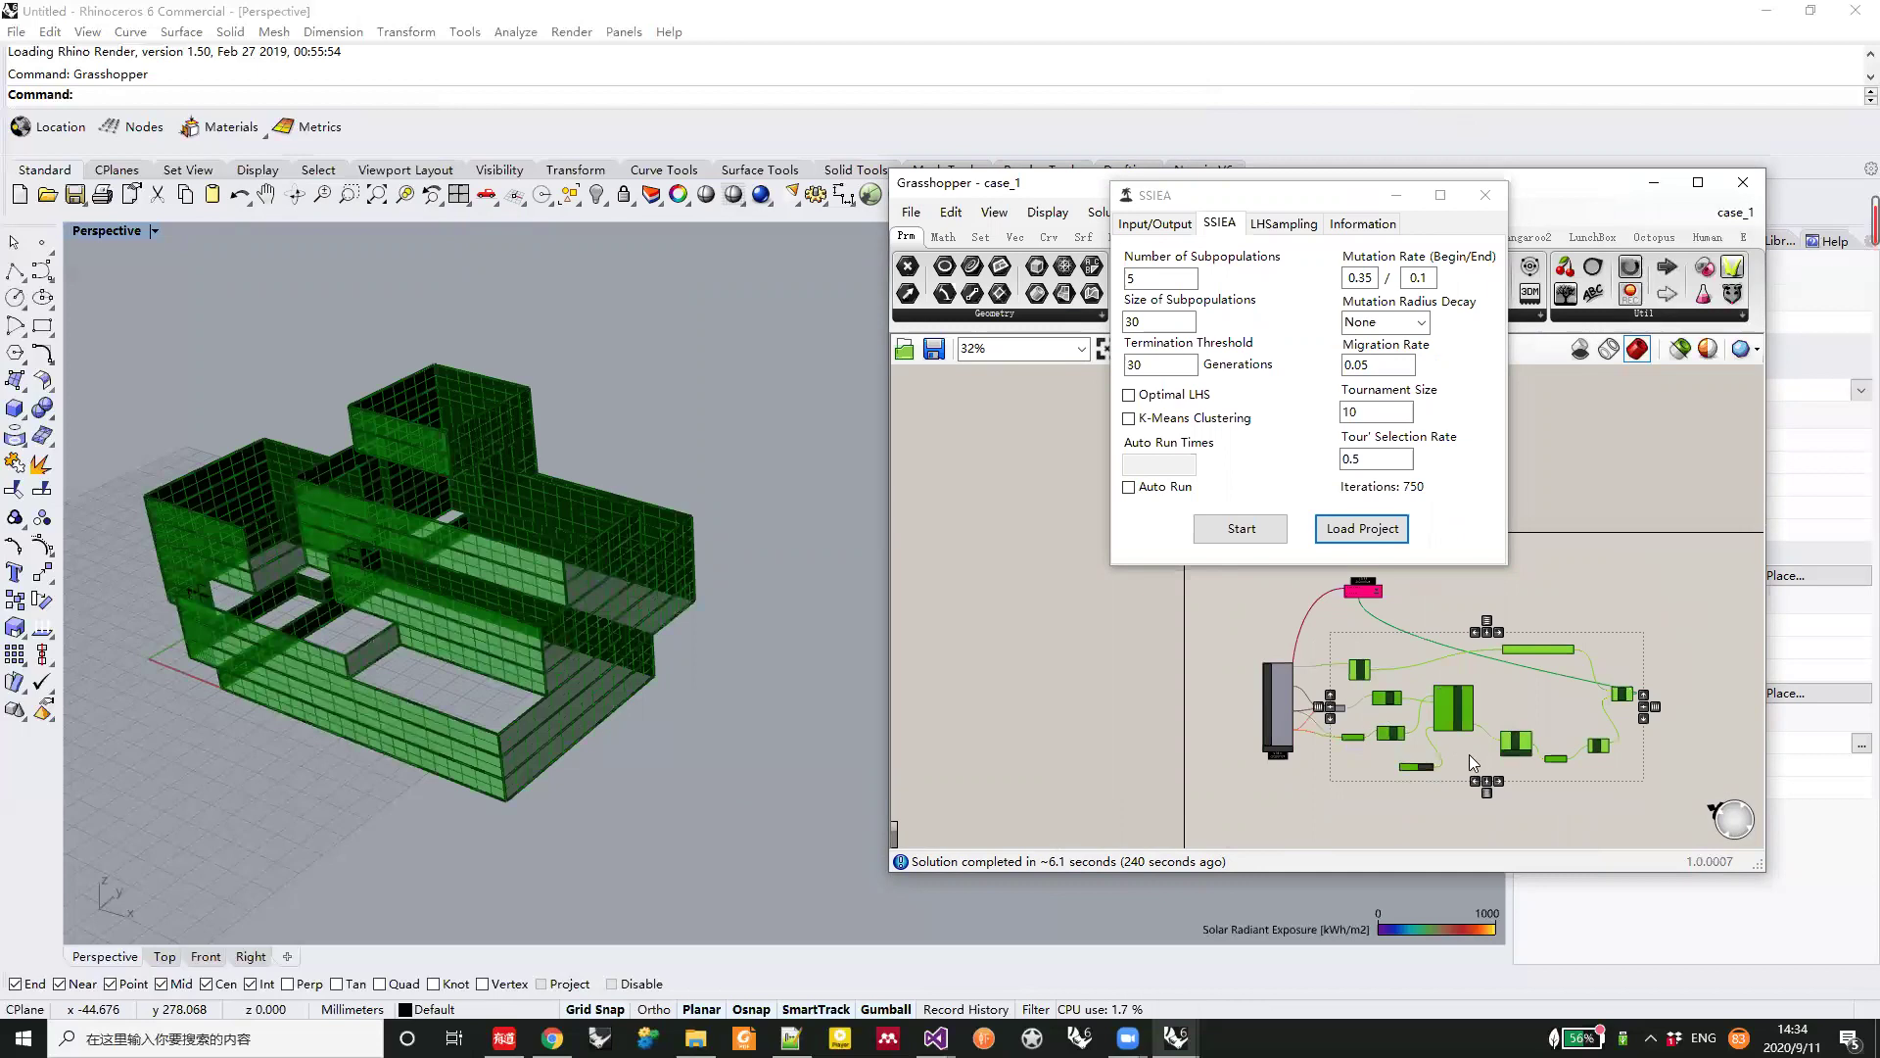
pyautogui.click(1641, 782)
pyautogui.moveTo(1659, 816); pyautogui.dragTo(1315, 628)
pyautogui.middleClick(1456, 724)
pyautogui.click(1542, 725)
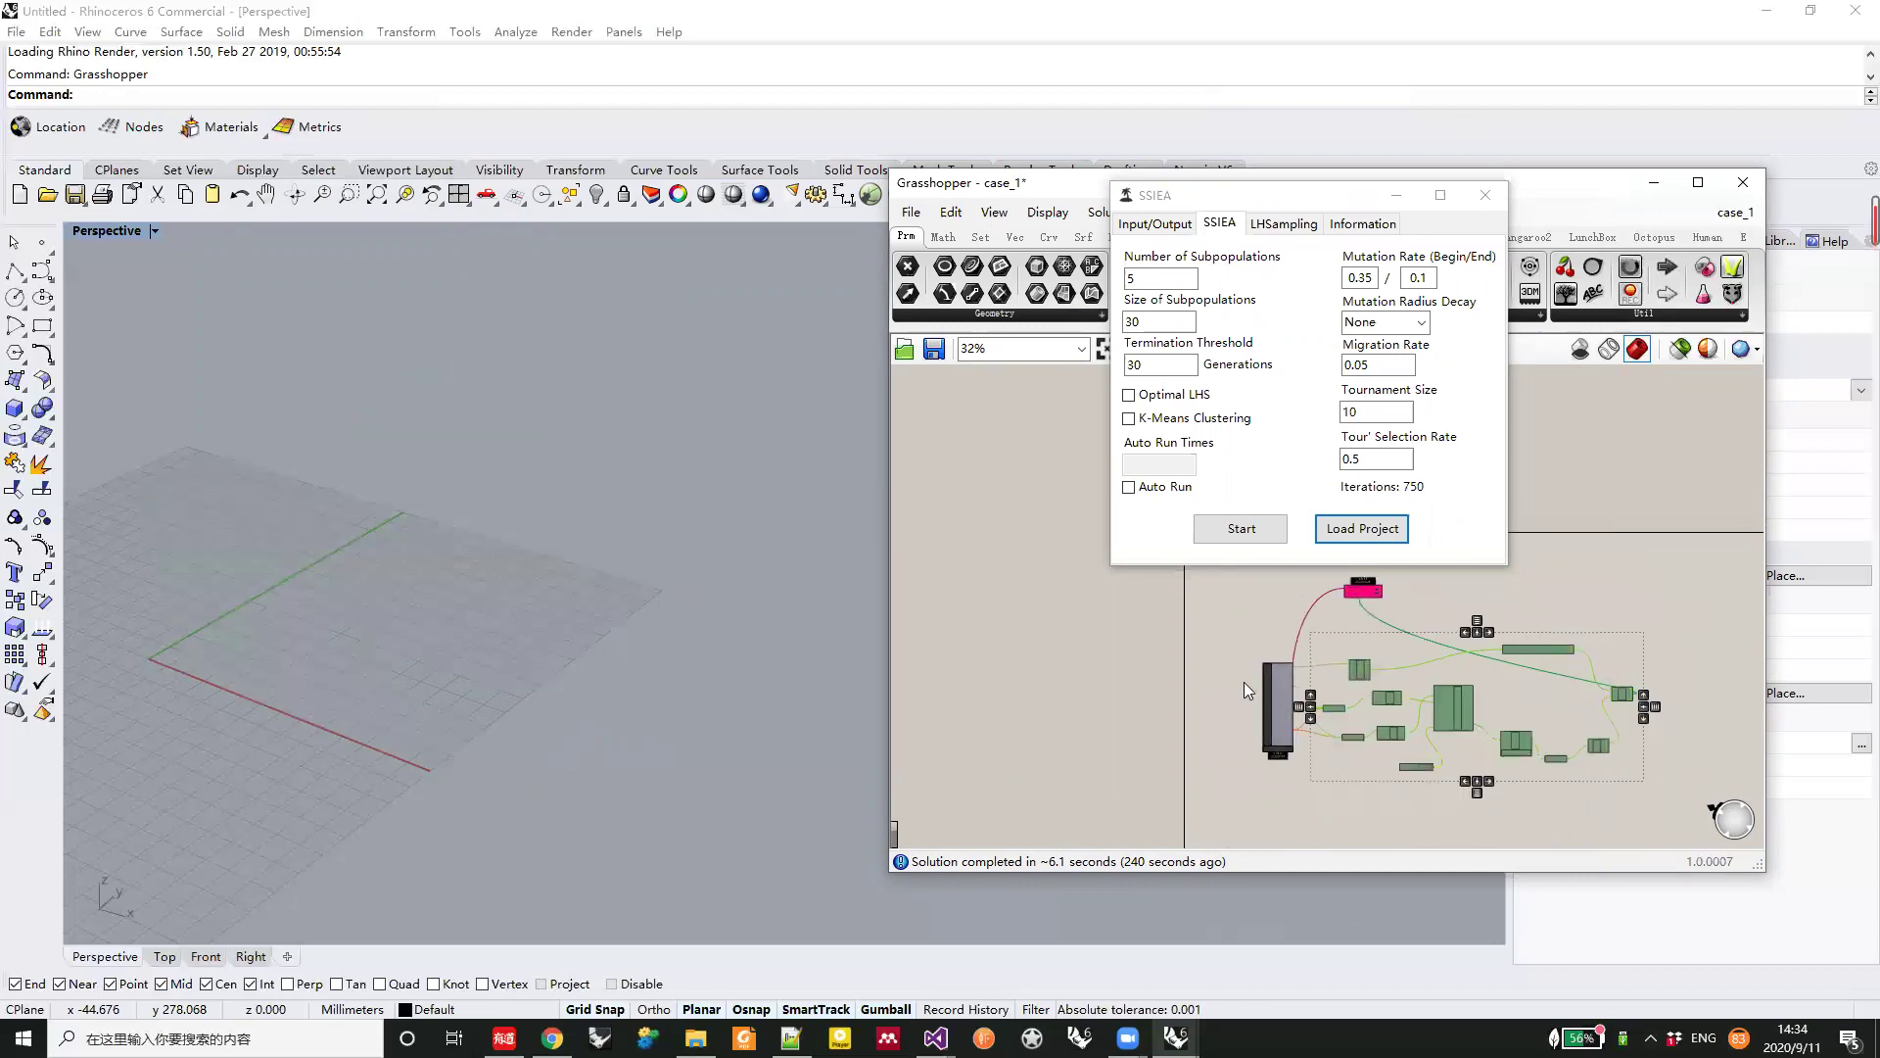
# Bring back the backup051.xml results window, move it over the Grasshopper definition and sort the individuals by Fitness1
pyautogui.moveTo(1175, 1038)
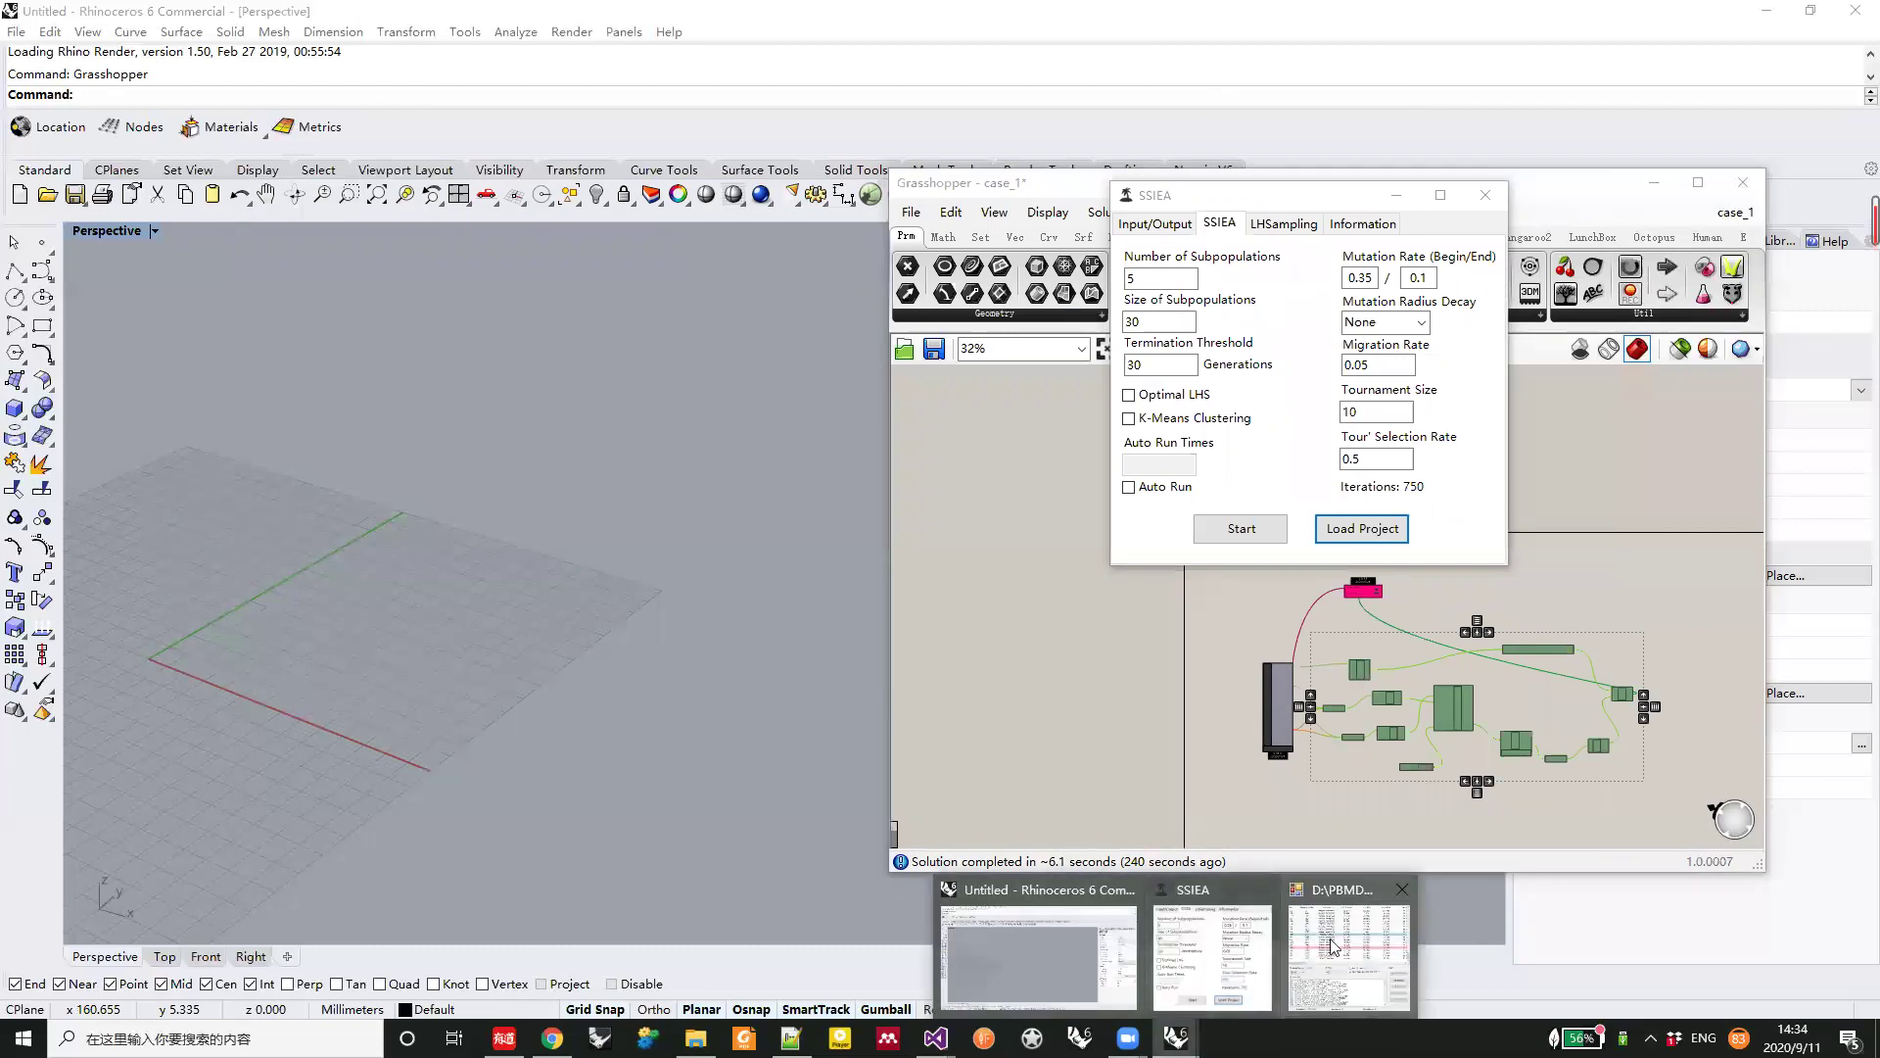
pyautogui.click(1271, 978)
pyautogui.scroll(20, 867, 358)
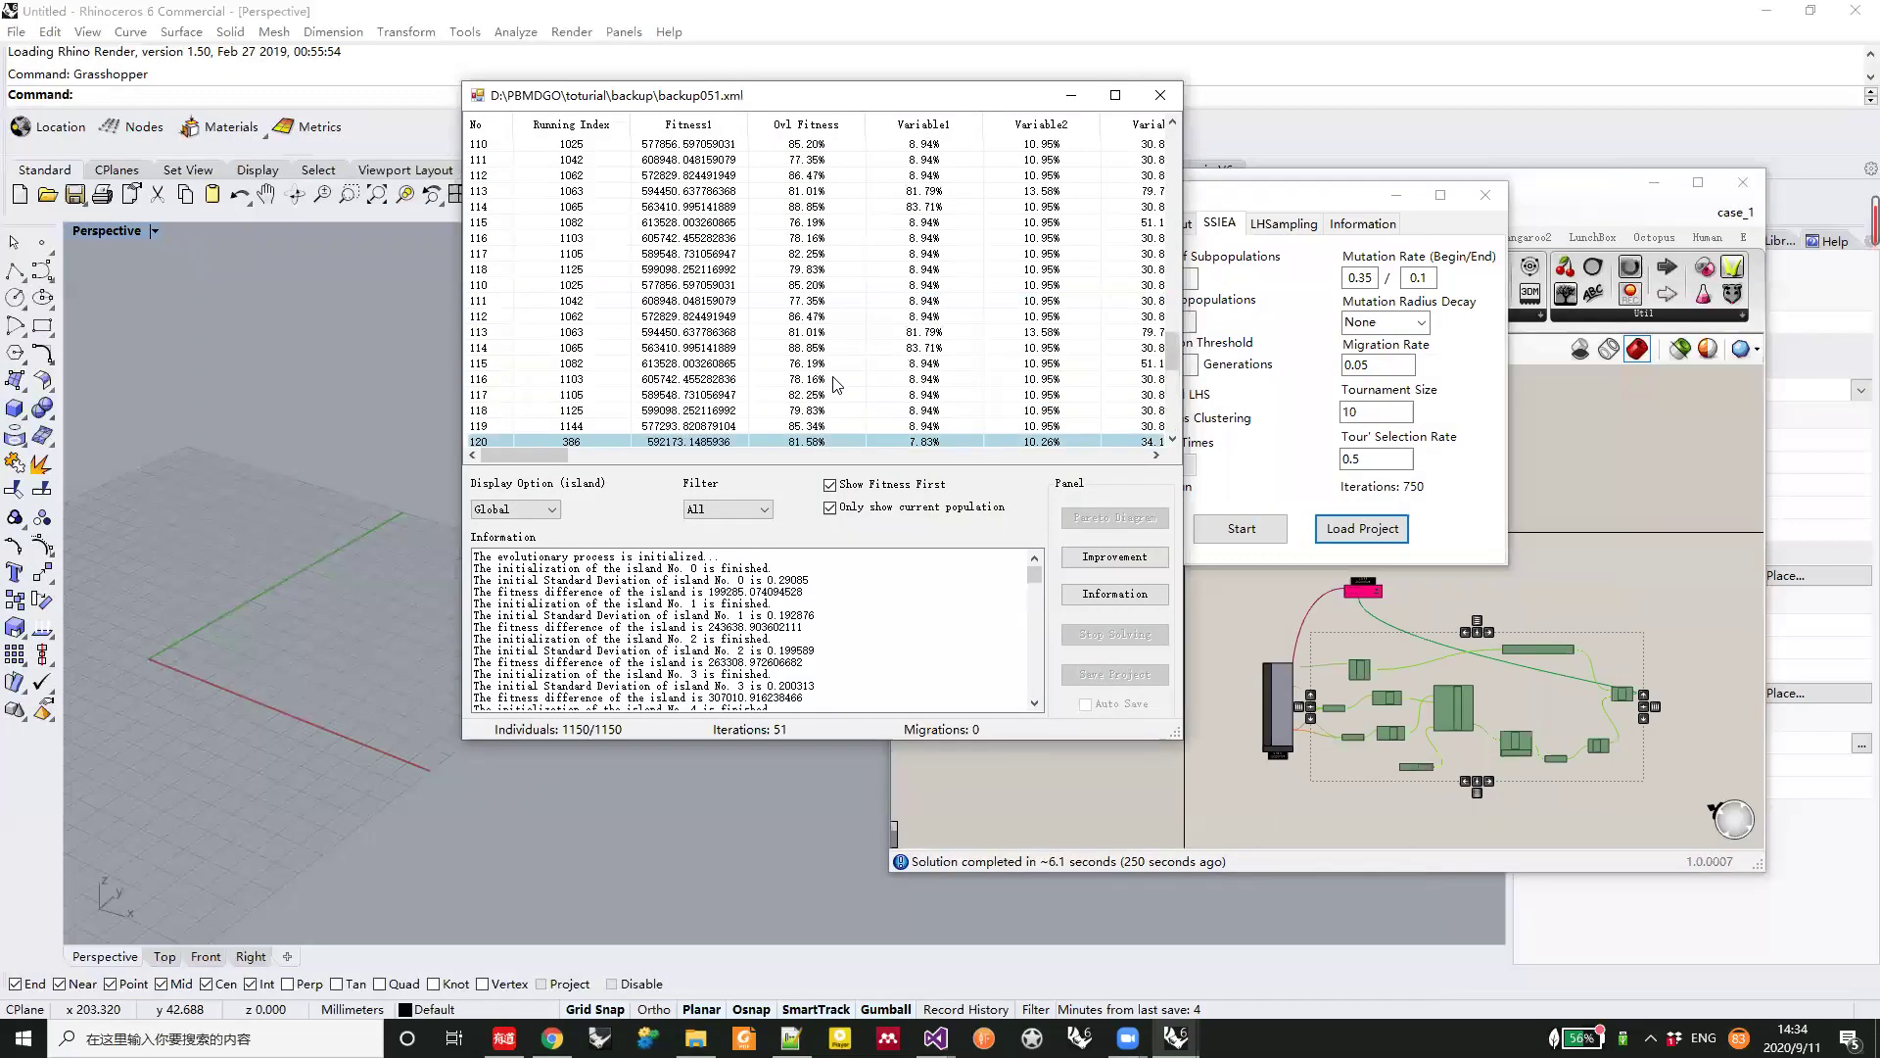
pyautogui.moveTo(1171, 267); pyautogui.dragTo(1156, 123)
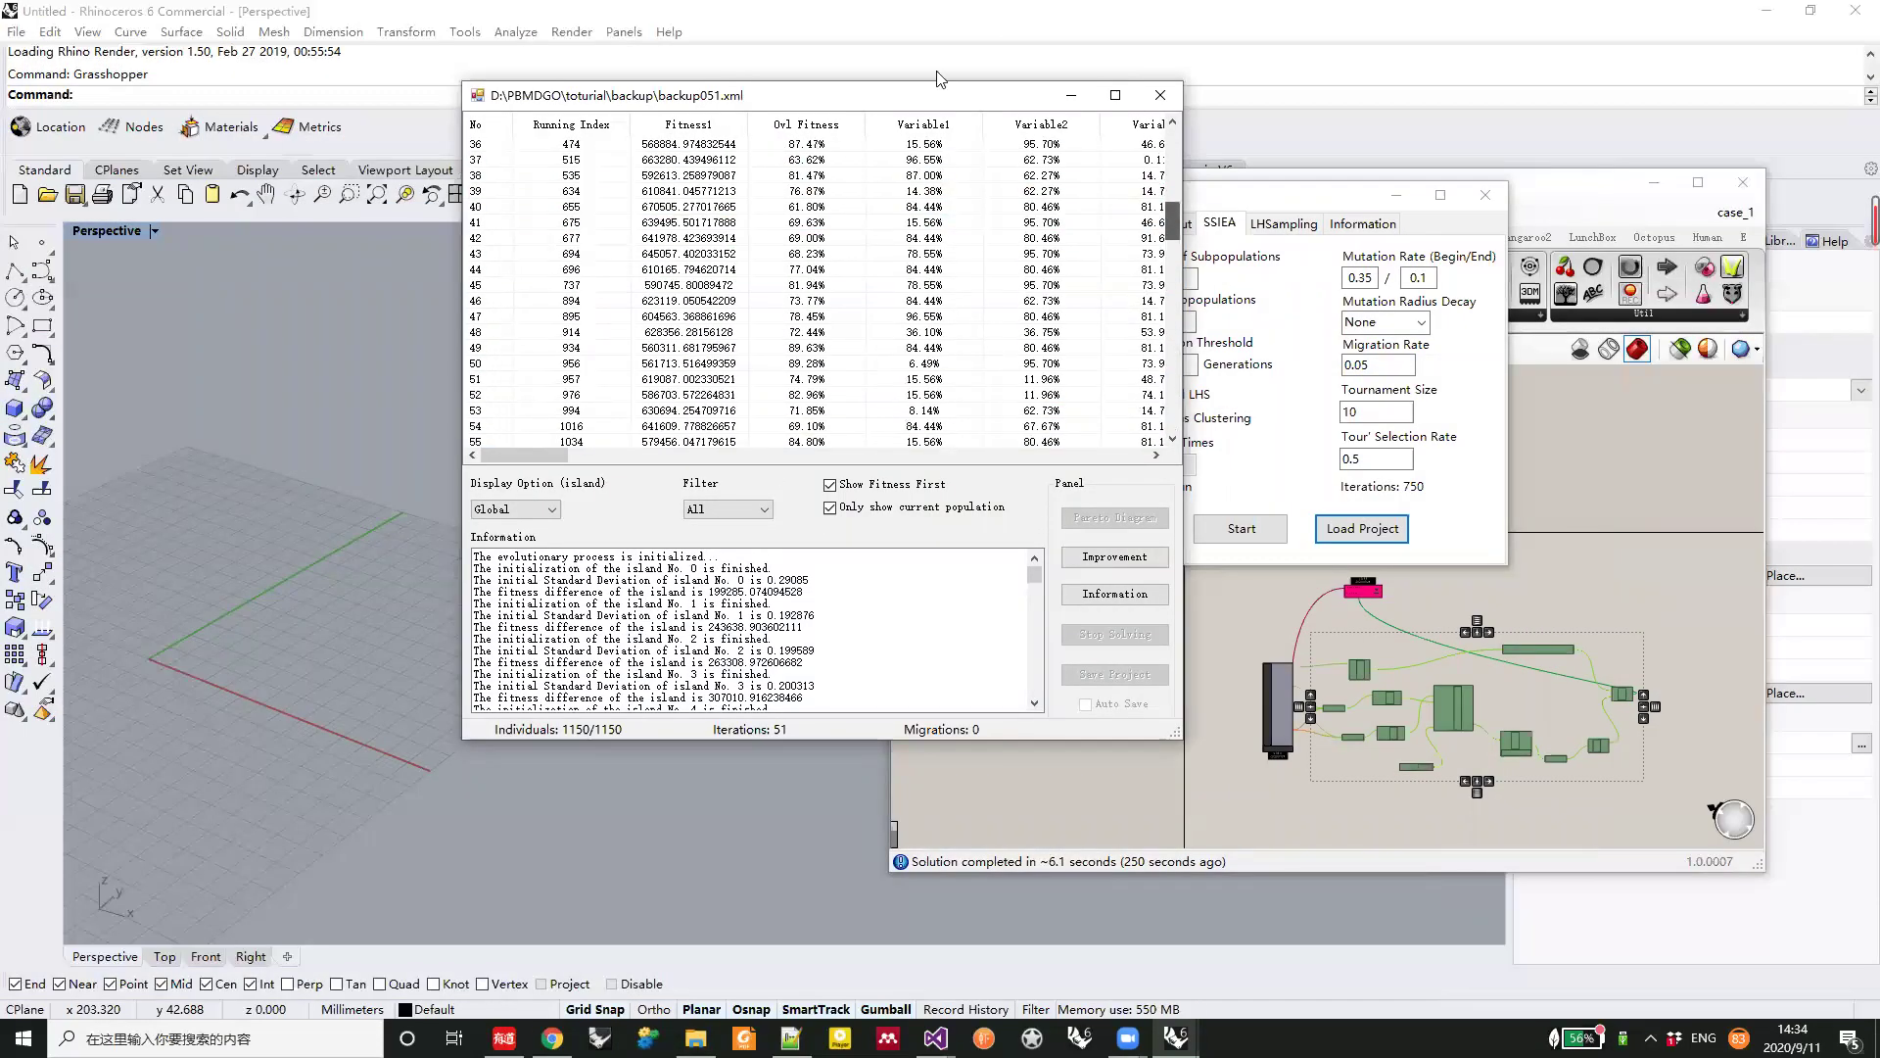
pyautogui.moveTo(1019, 95); pyautogui.dragTo(1308, 195)
pyautogui.click(996, 224)
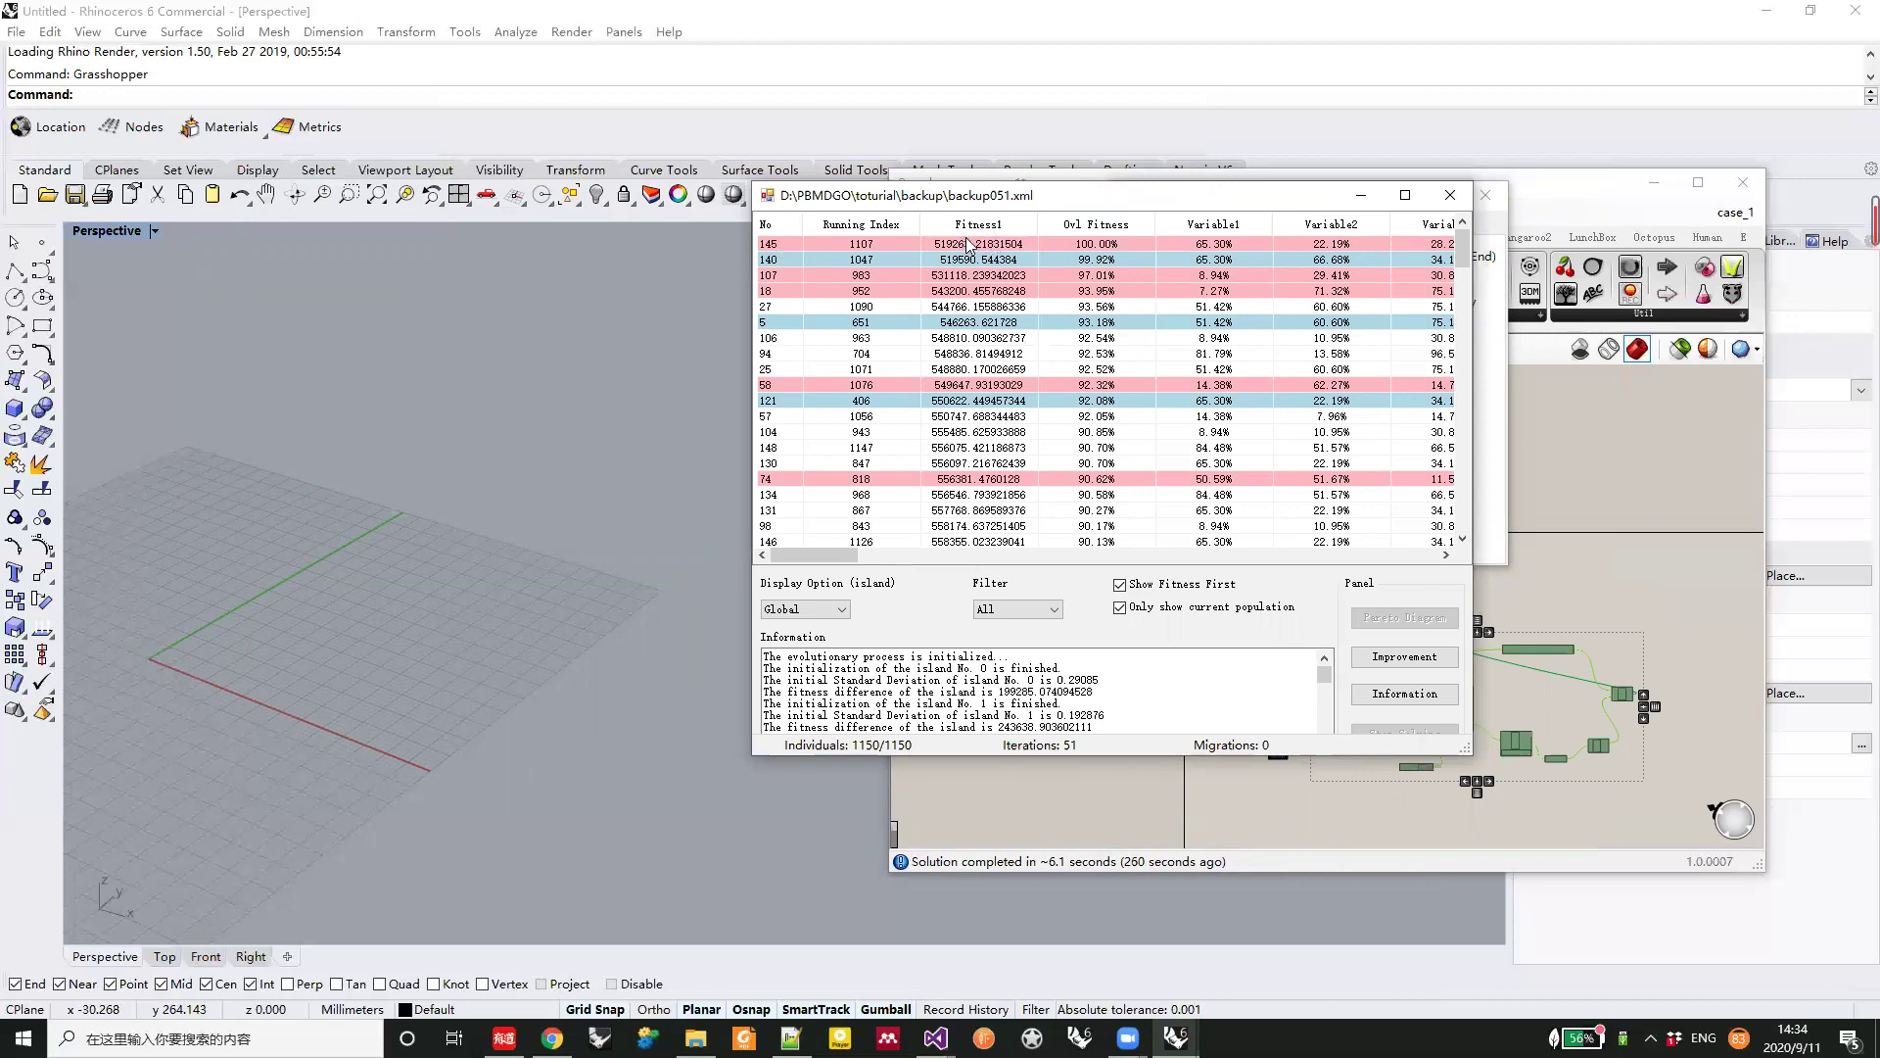
# Load the design of the top-ranked individual, running index 1107, and move the results window aside
pyautogui.click(969, 247)
pyautogui.rightClick(971, 248)
pyautogui.click(997, 257)
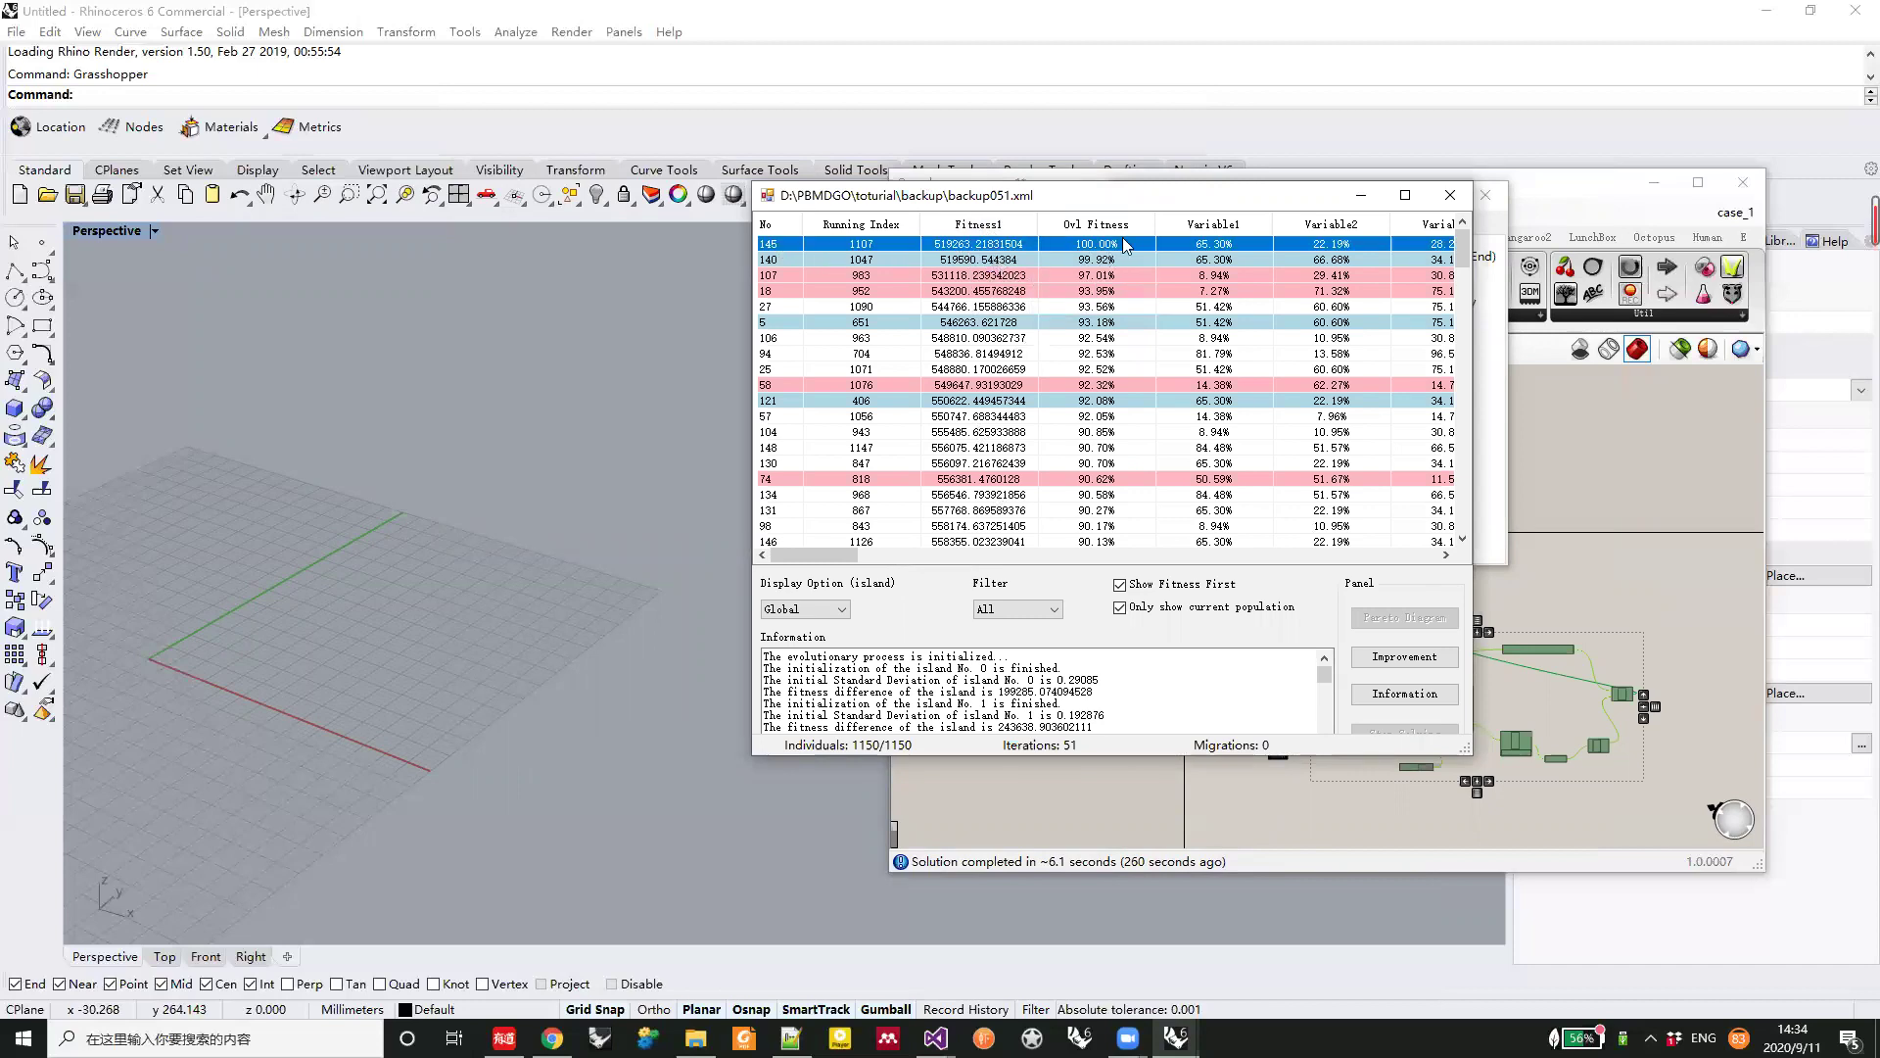
pyautogui.moveTo(1129, 201); pyautogui.dragTo(988, 149)
# Turn on the Rhino preview of the AddingMass component in the Grasshopper definition
pyautogui.moveTo(1278, 715); pyautogui.dragTo(1532, 727, button='right')
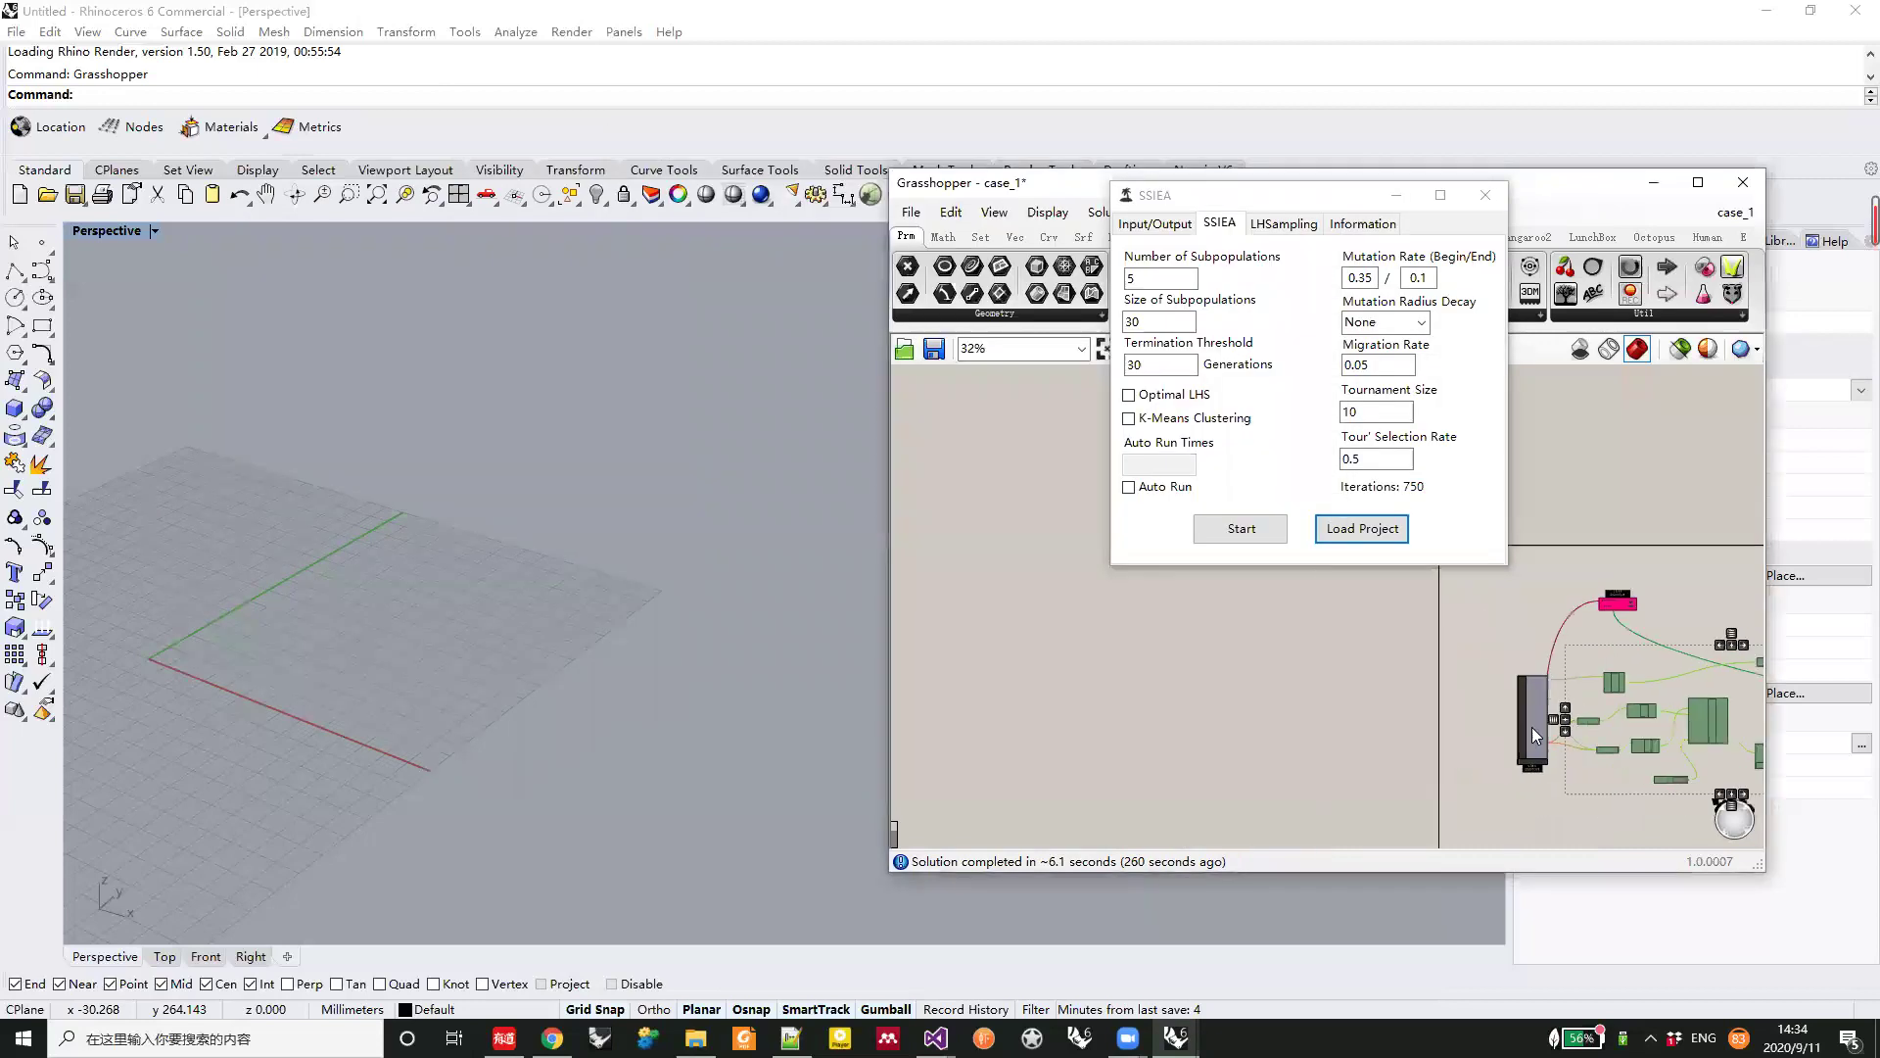
pyautogui.scroll(3, 1532, 734)
pyautogui.rightClick(1503, 705)
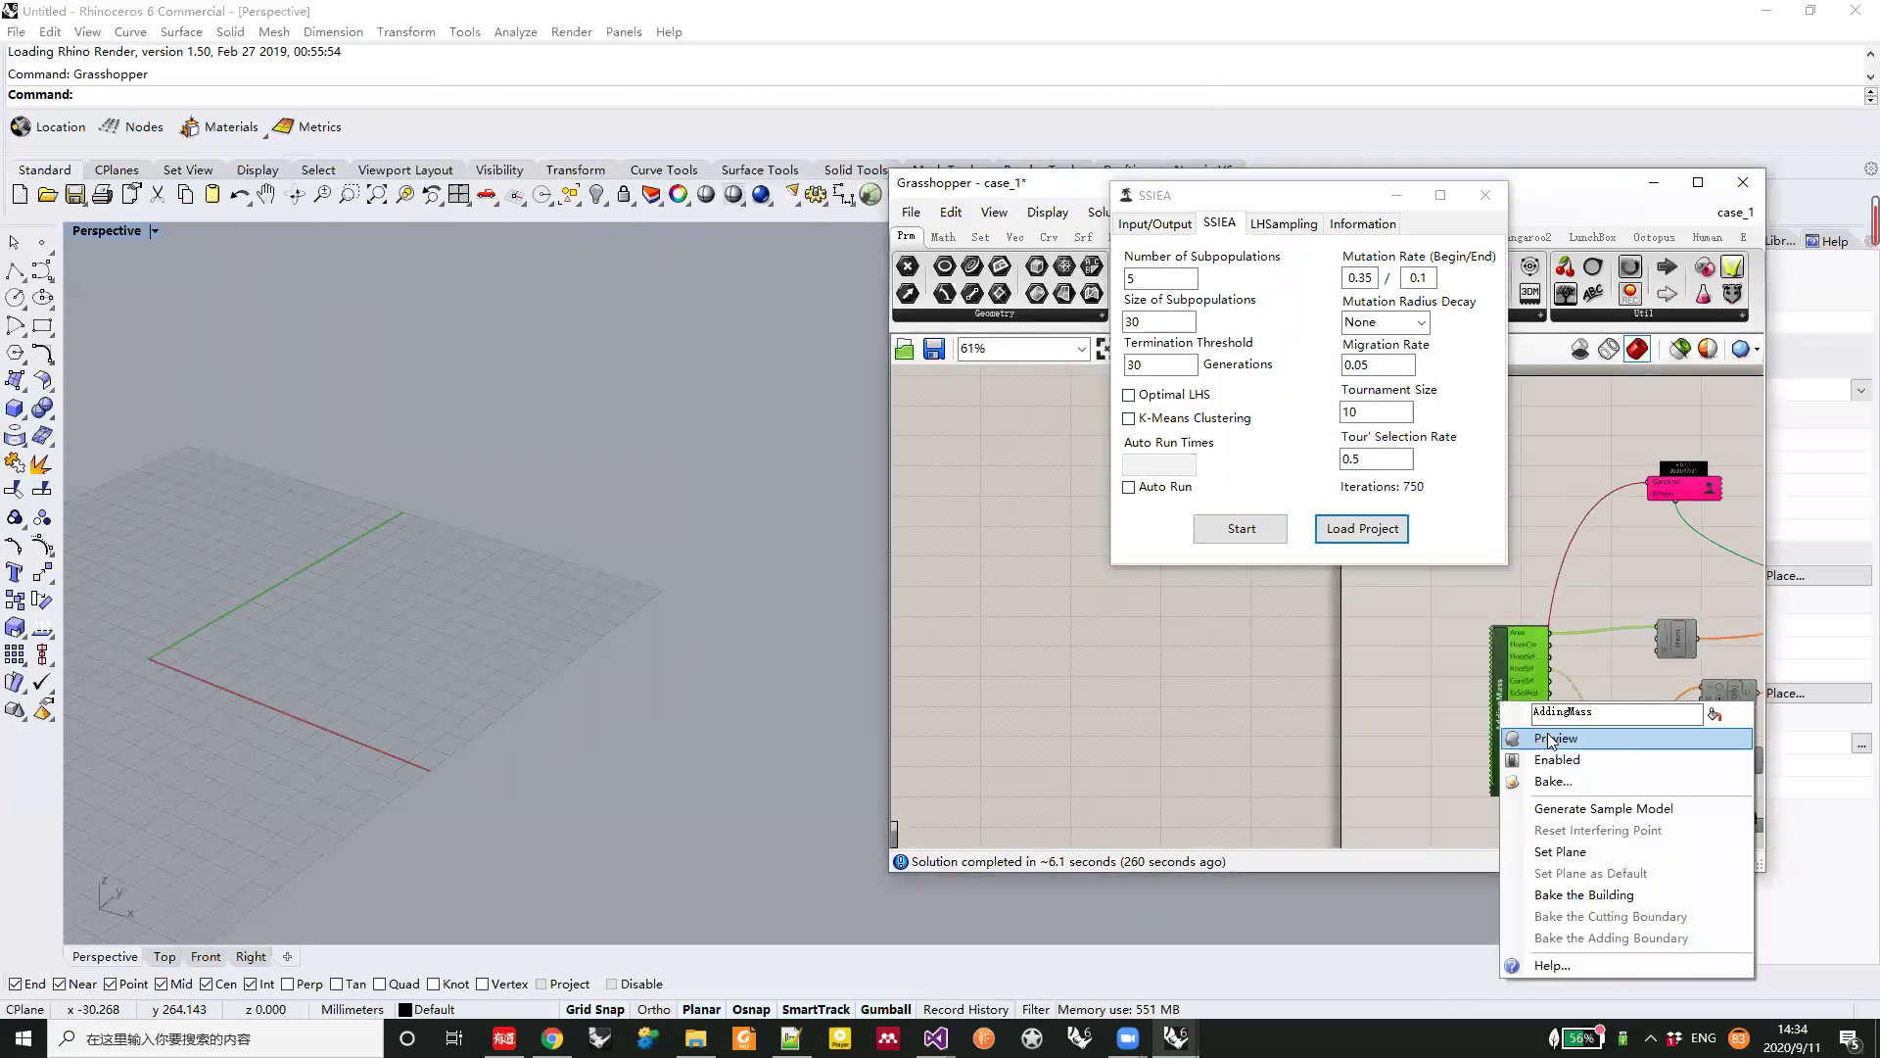
pyautogui.click(1567, 741)
# Enable all components downstream of the AddingMass generator and examine the solar radiation on the resulting massing
pyautogui.moveTo(1268, 648); pyautogui.dragTo(1249, 647, button='right')
pyautogui.scroll(-3, 1248, 646)
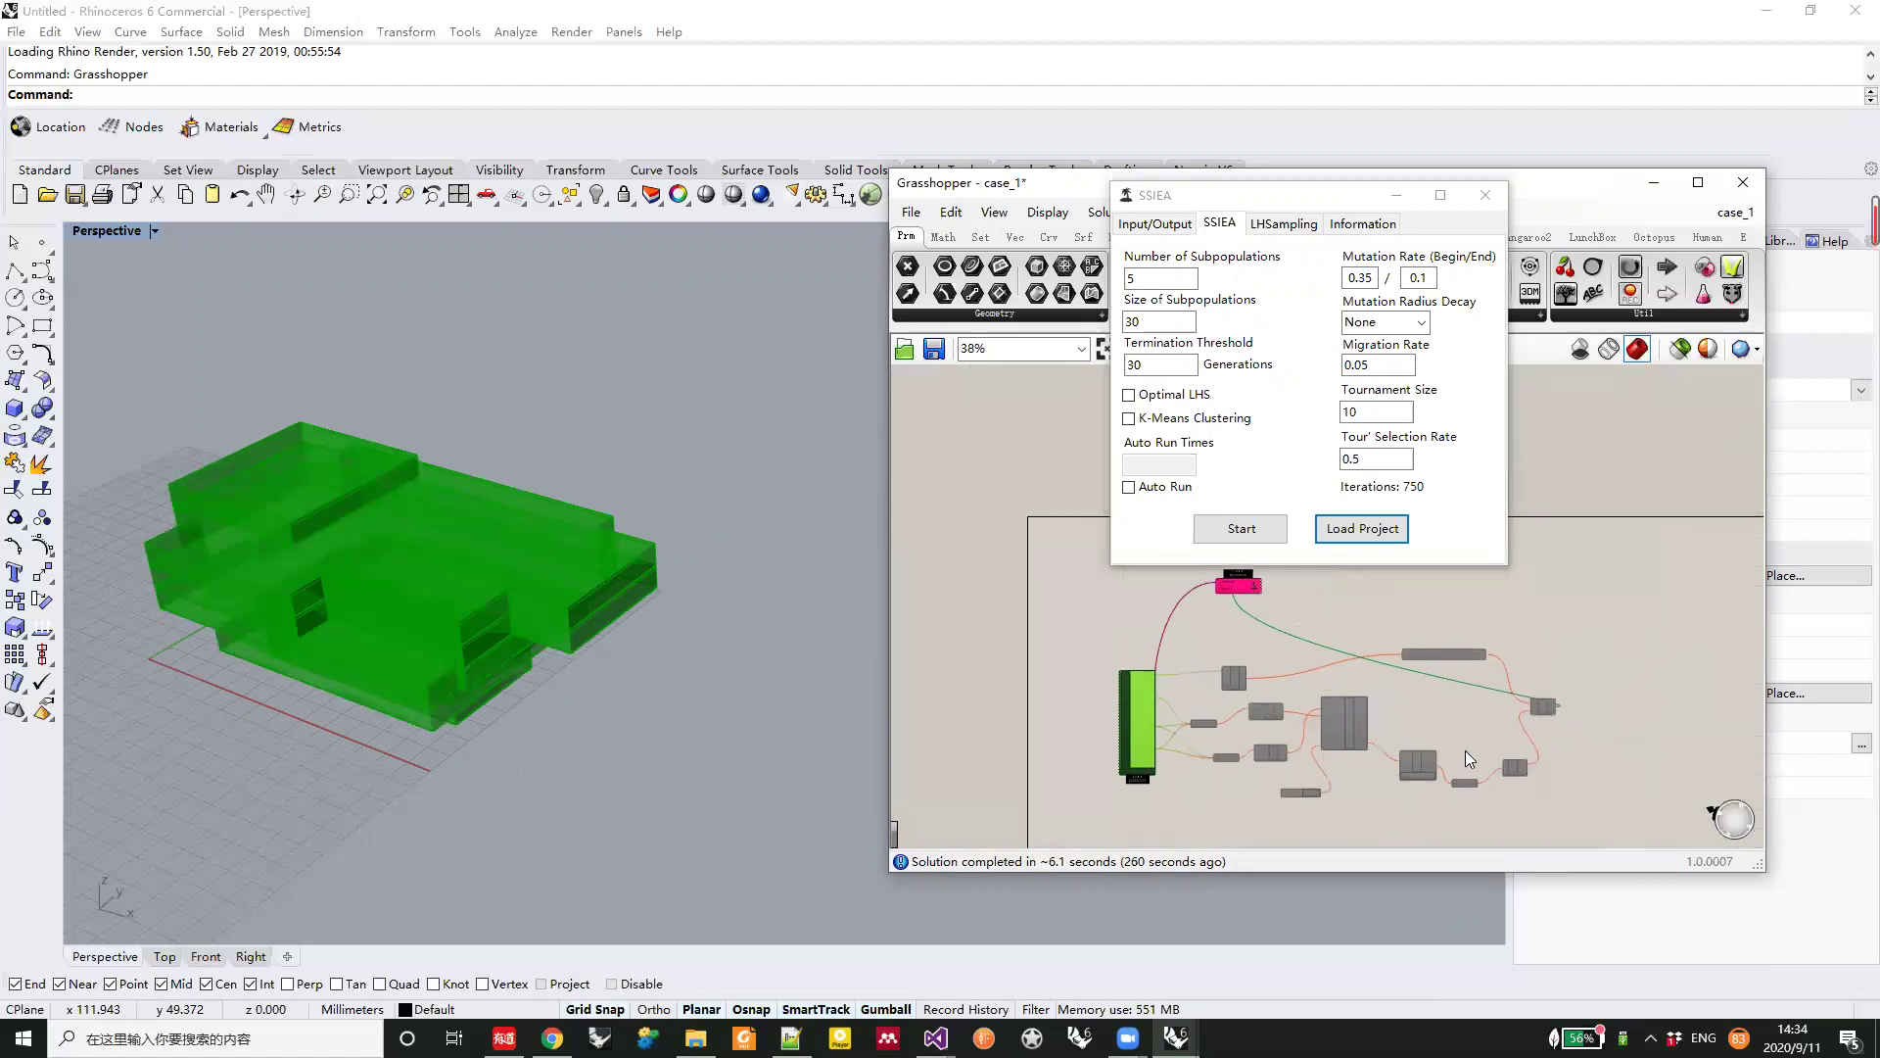
pyautogui.moveTo(1563, 785); pyautogui.dragTo(1151, 611)
pyautogui.middleClick(1261, 652)
pyautogui.click(1317, 654)
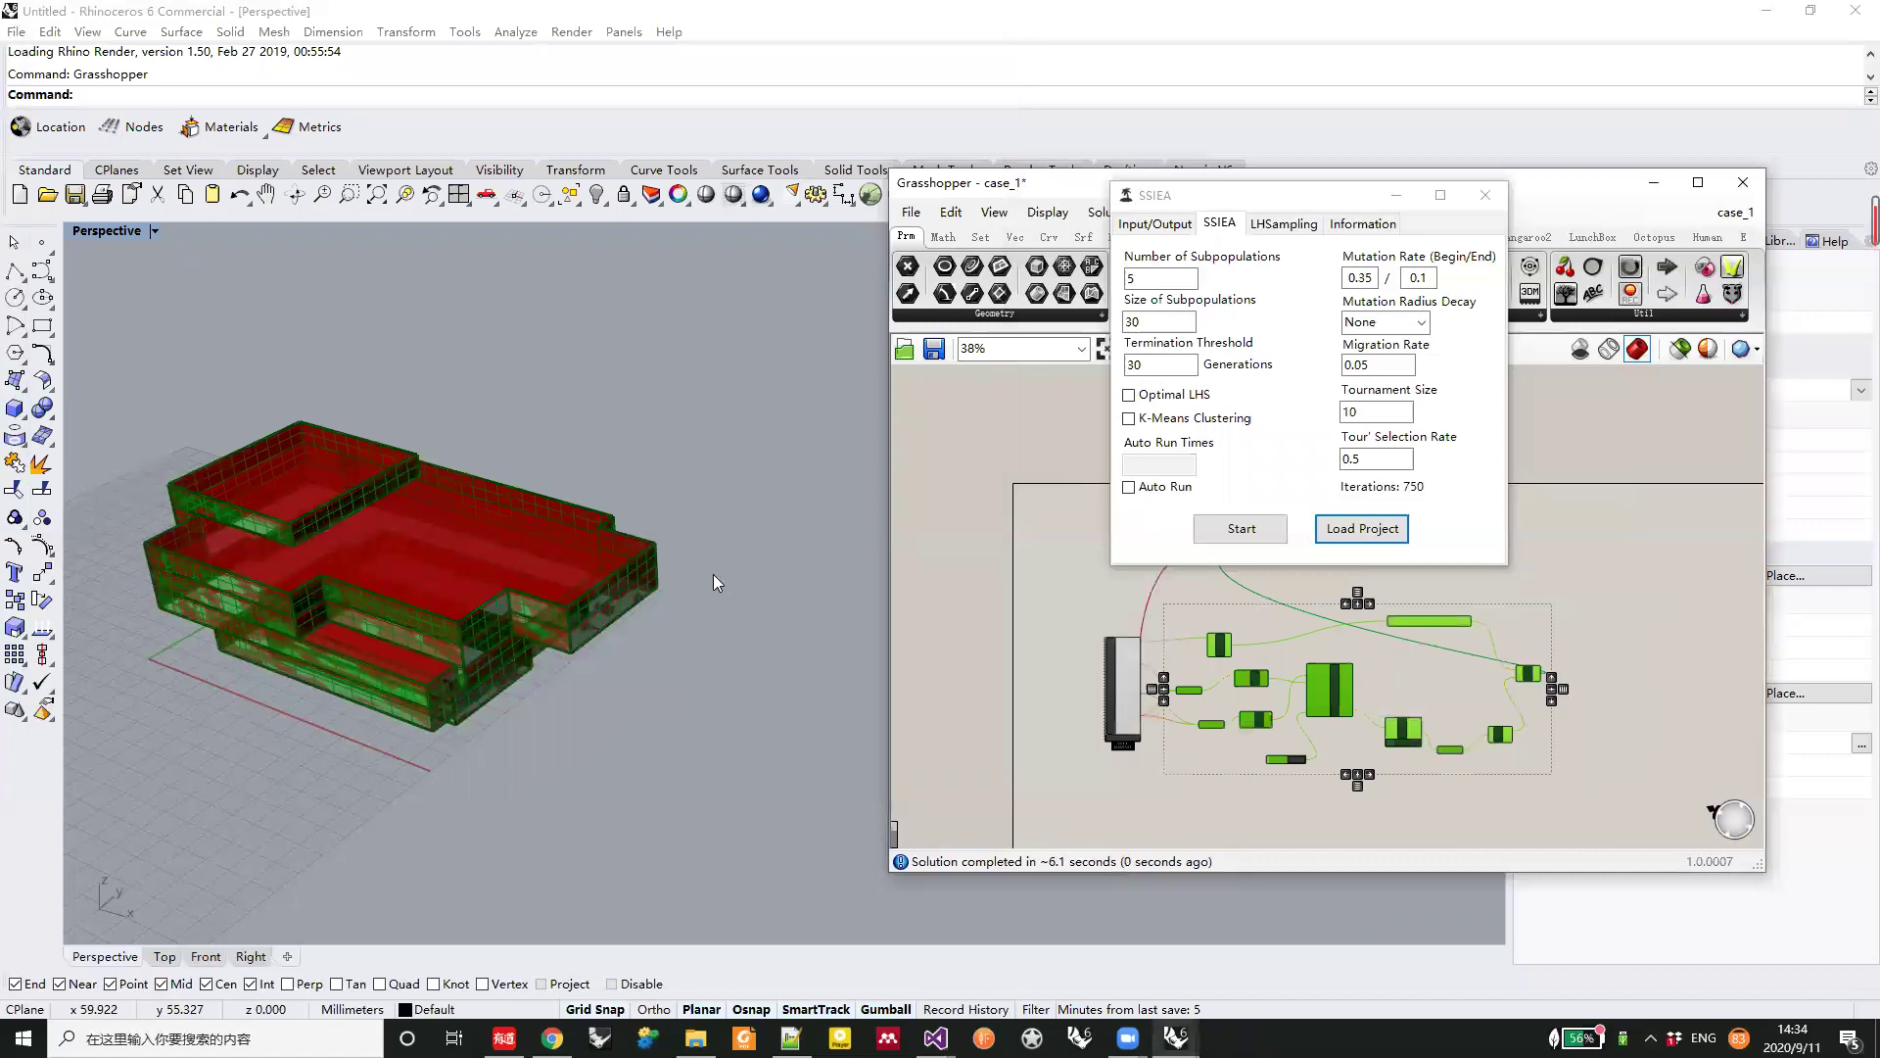
pyautogui.moveTo(498, 683); pyautogui.dragTo(592, 599, button='right')
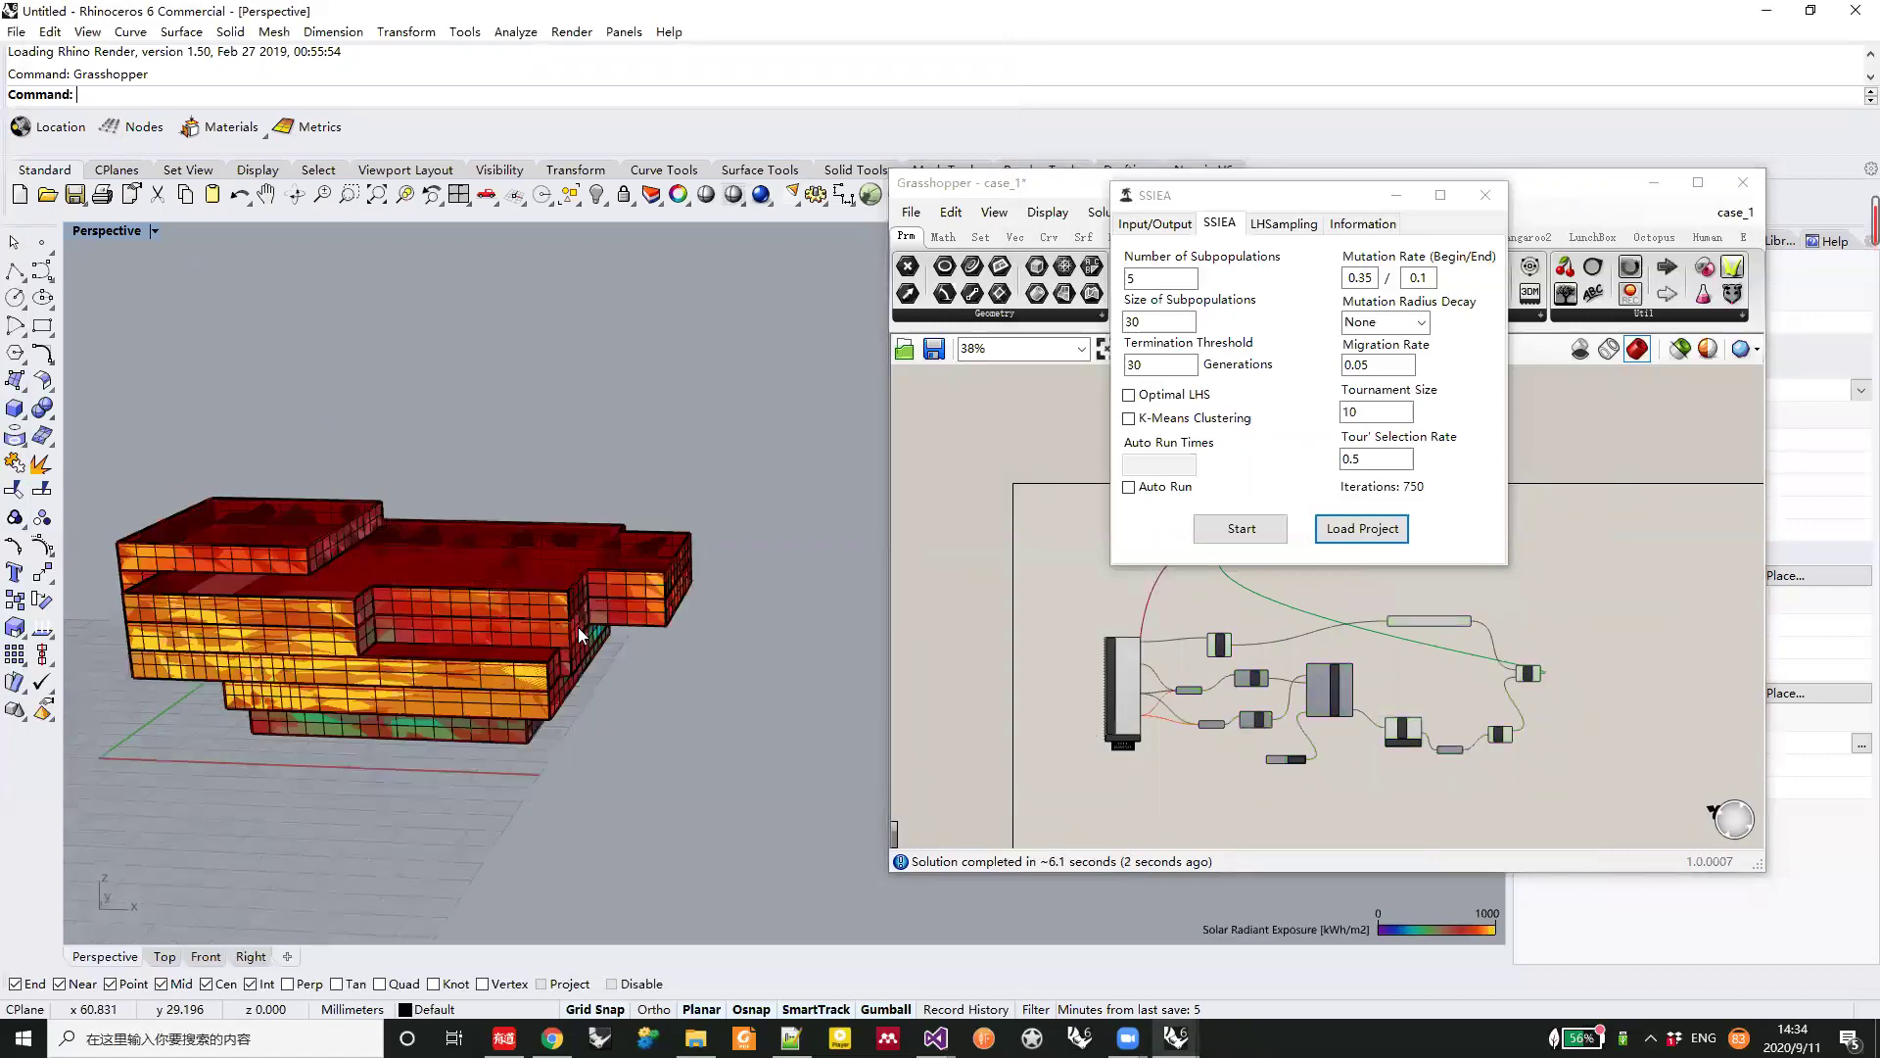
# Disable the large solar radiation analysis component in the middle of the definition
pyautogui.click(1337, 706)
pyautogui.middleClick(1337, 706)
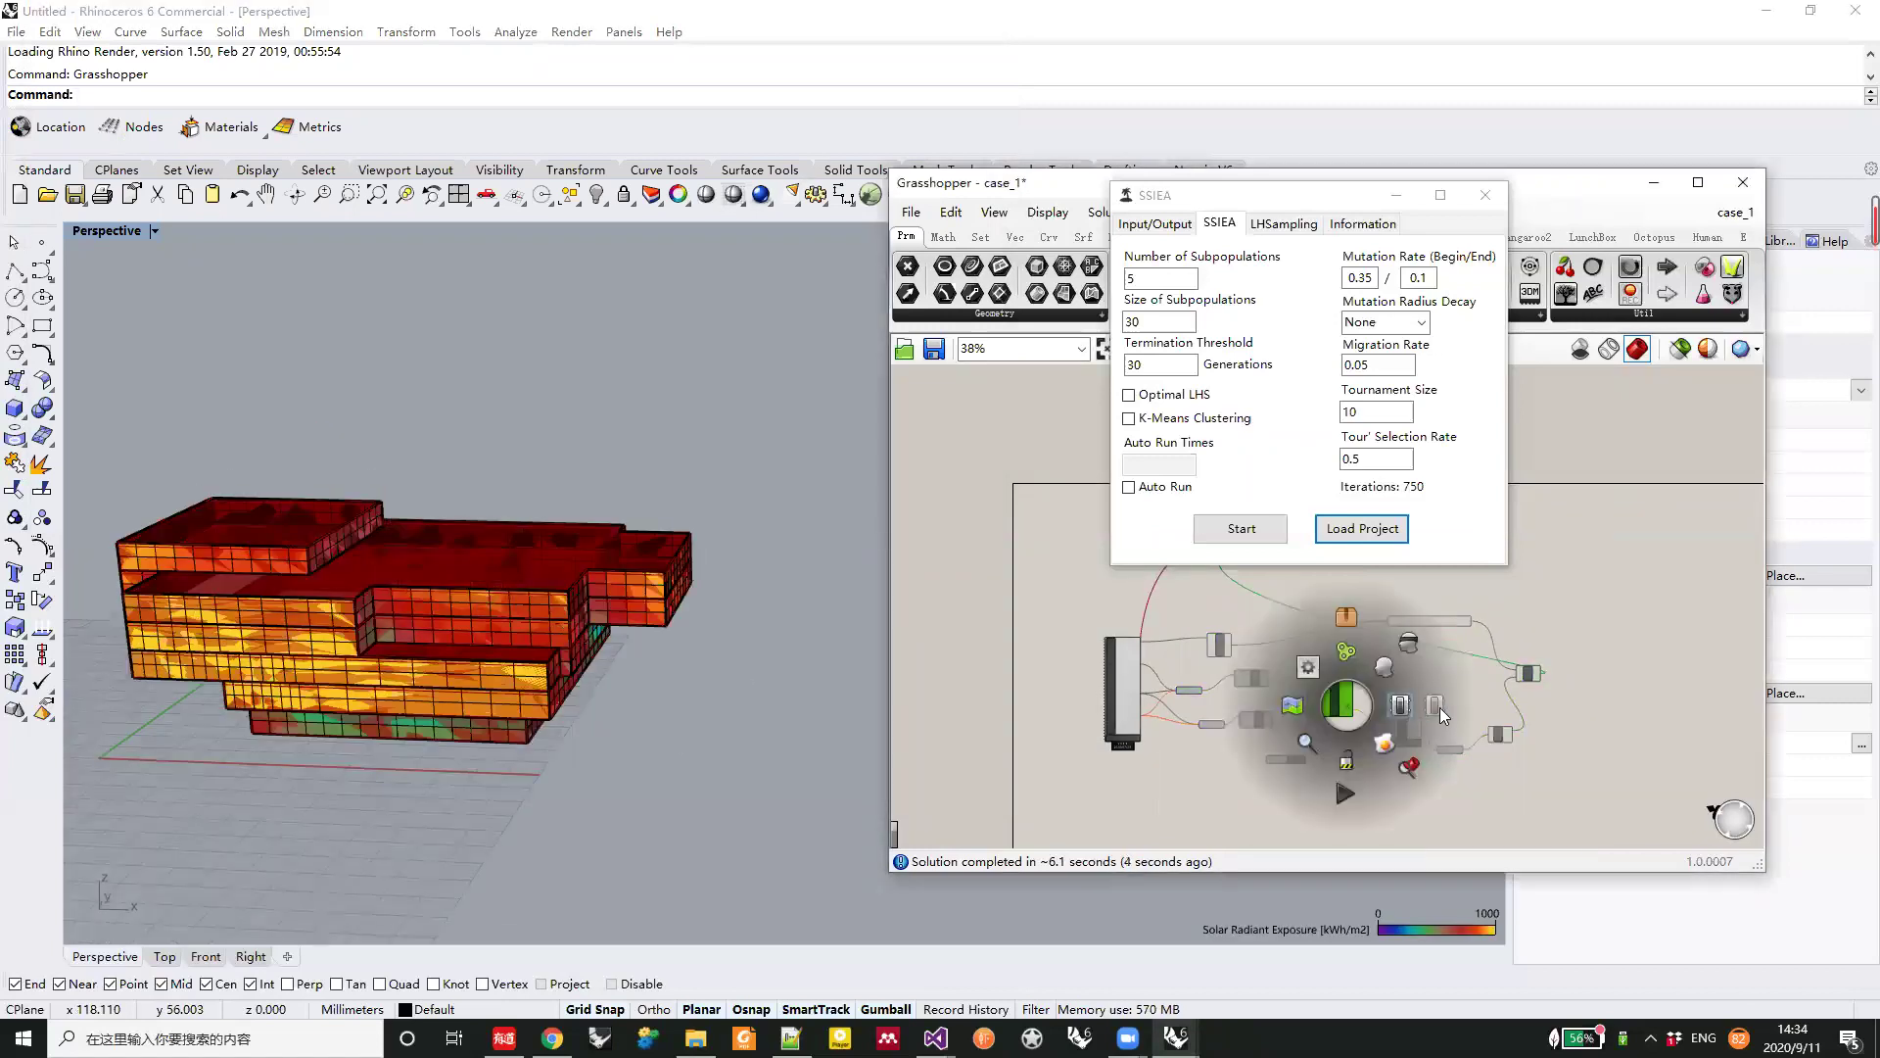
pyautogui.click(1390, 703)
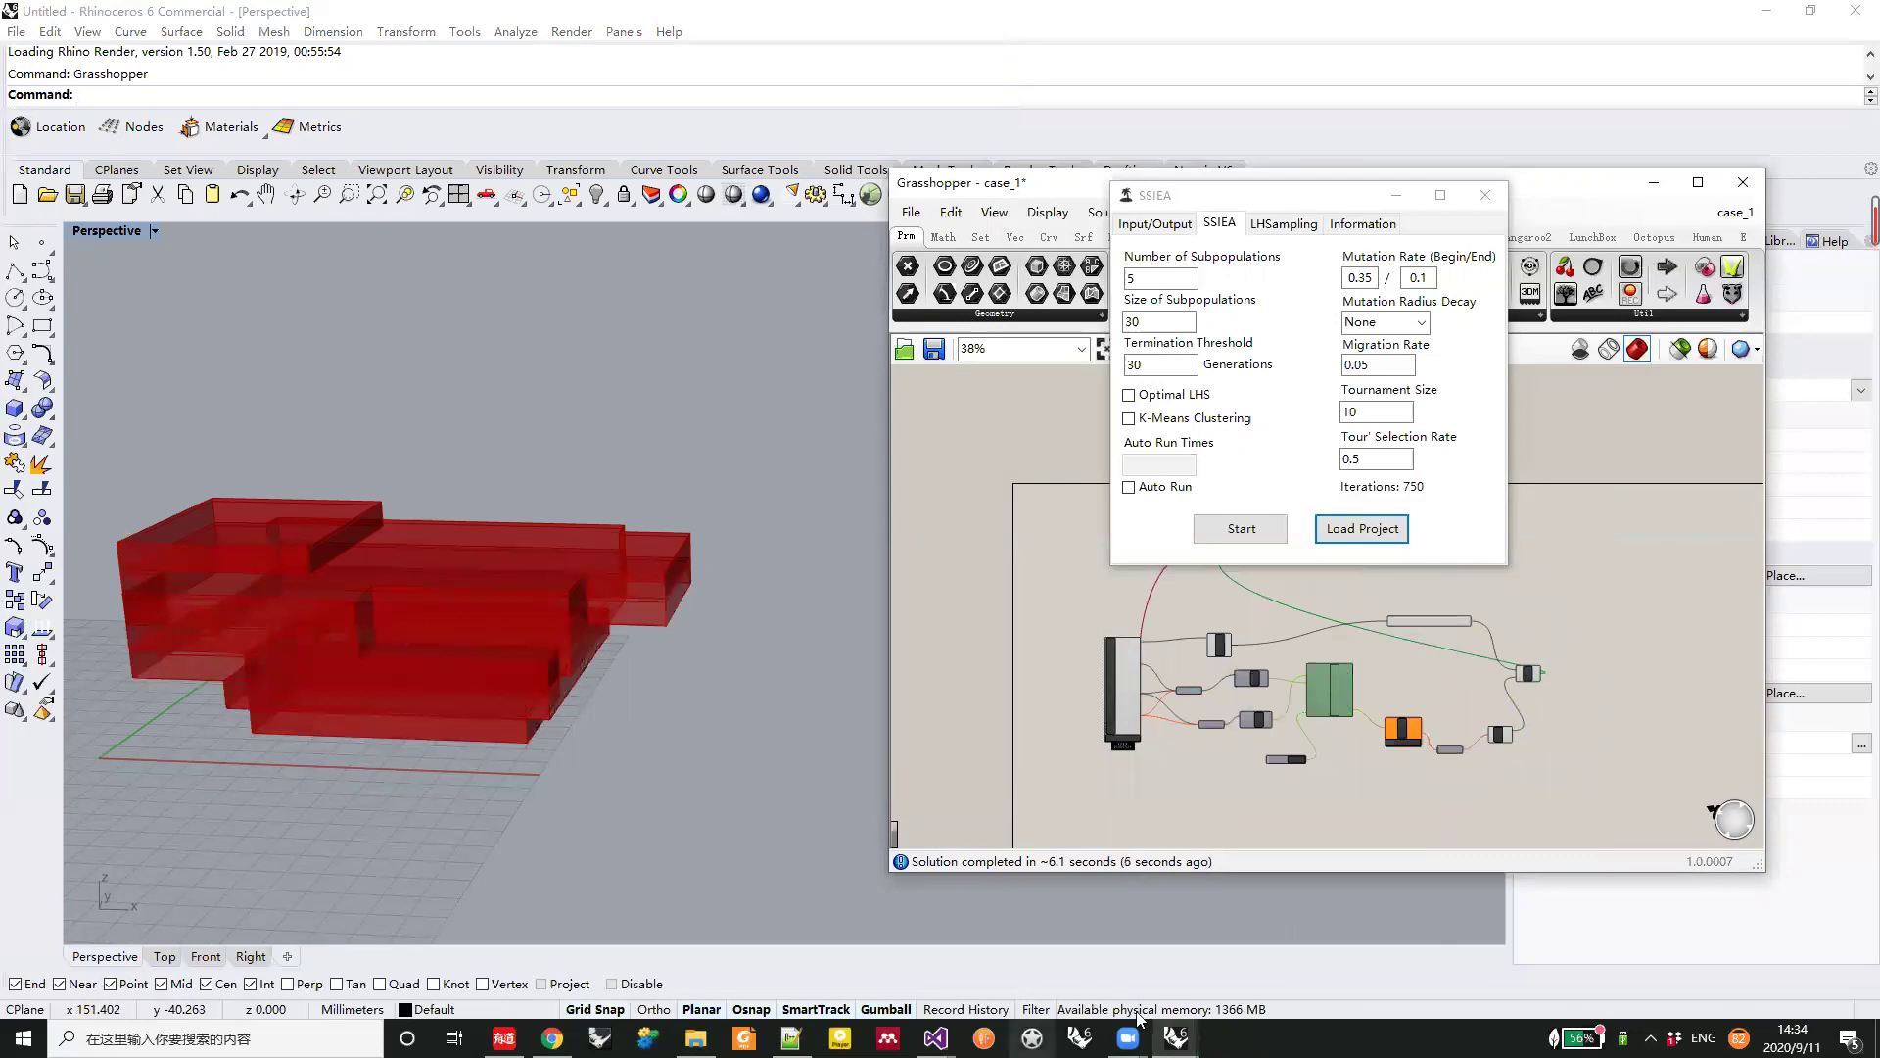
# Reopen the results window, load the design of the individual with running index 818 and view its massing in Rhino
pyautogui.moveTo(1175, 1036)
pyautogui.click(1349, 950)
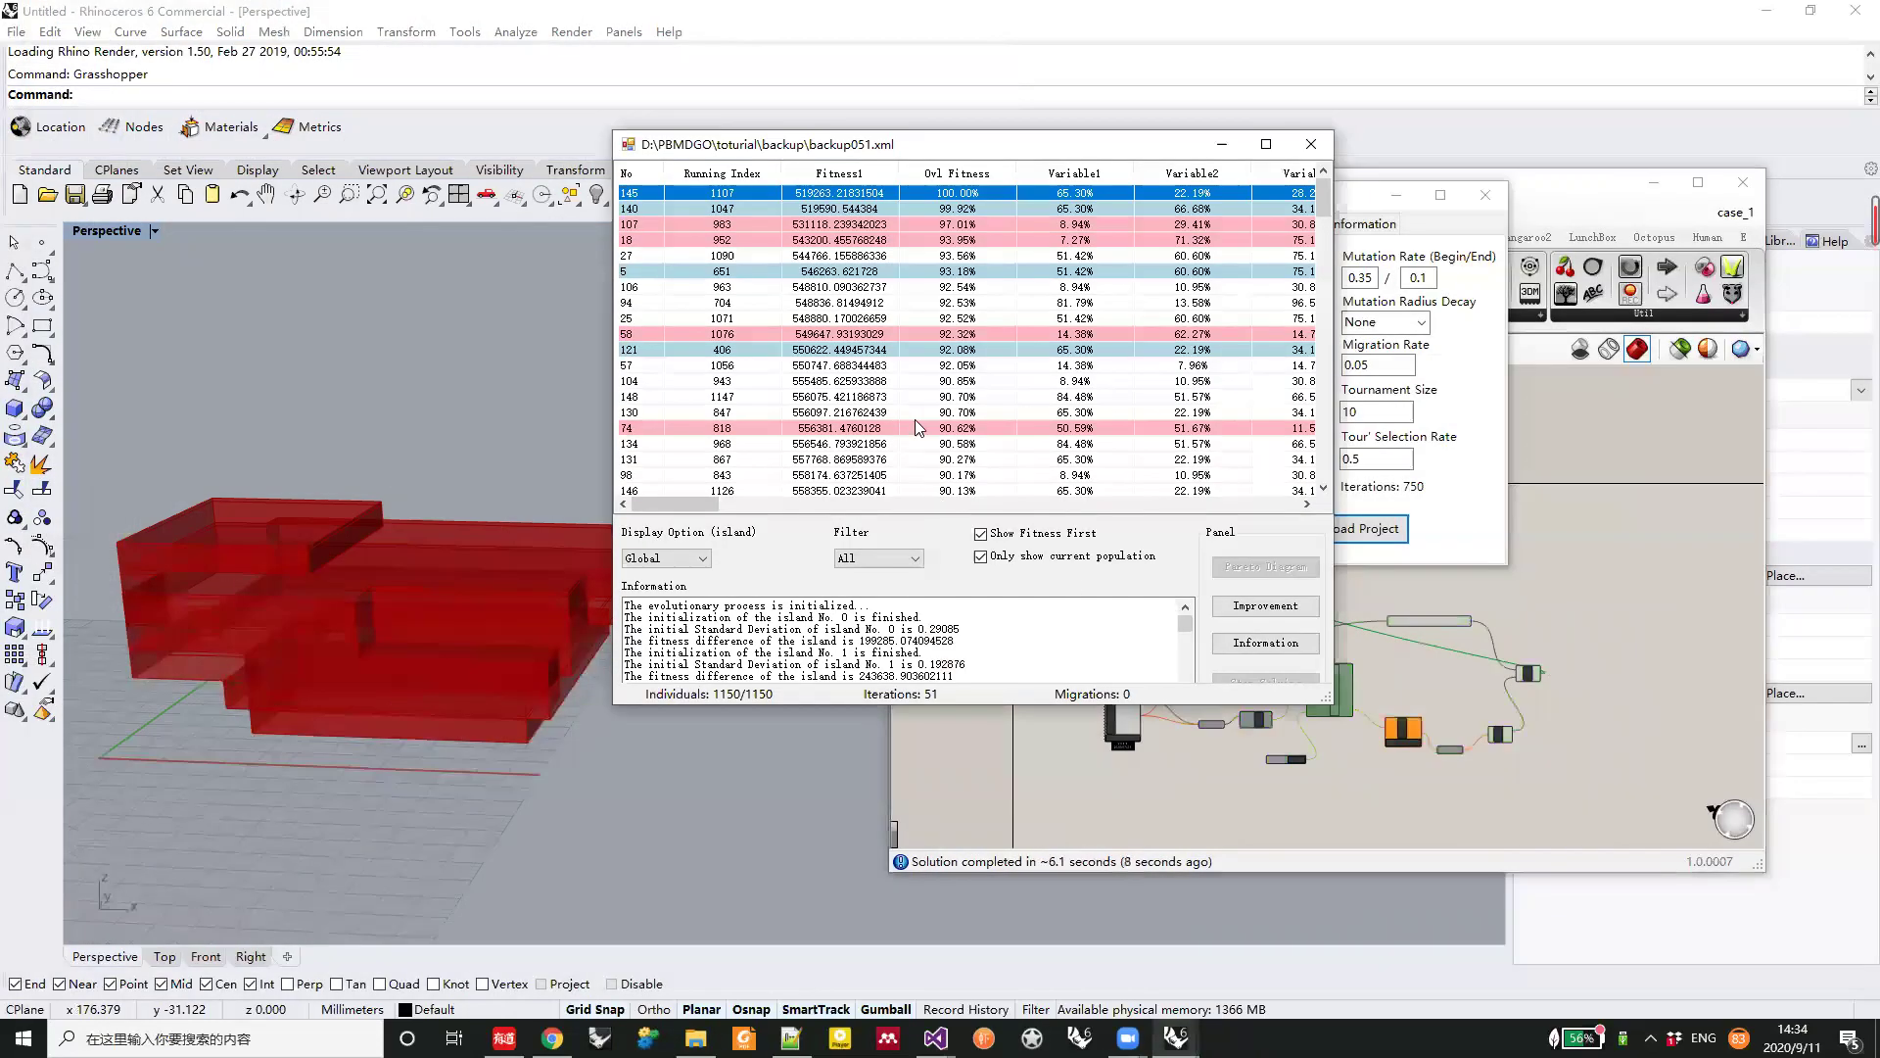
pyautogui.rightClick(922, 429)
pyautogui.click(998, 441)
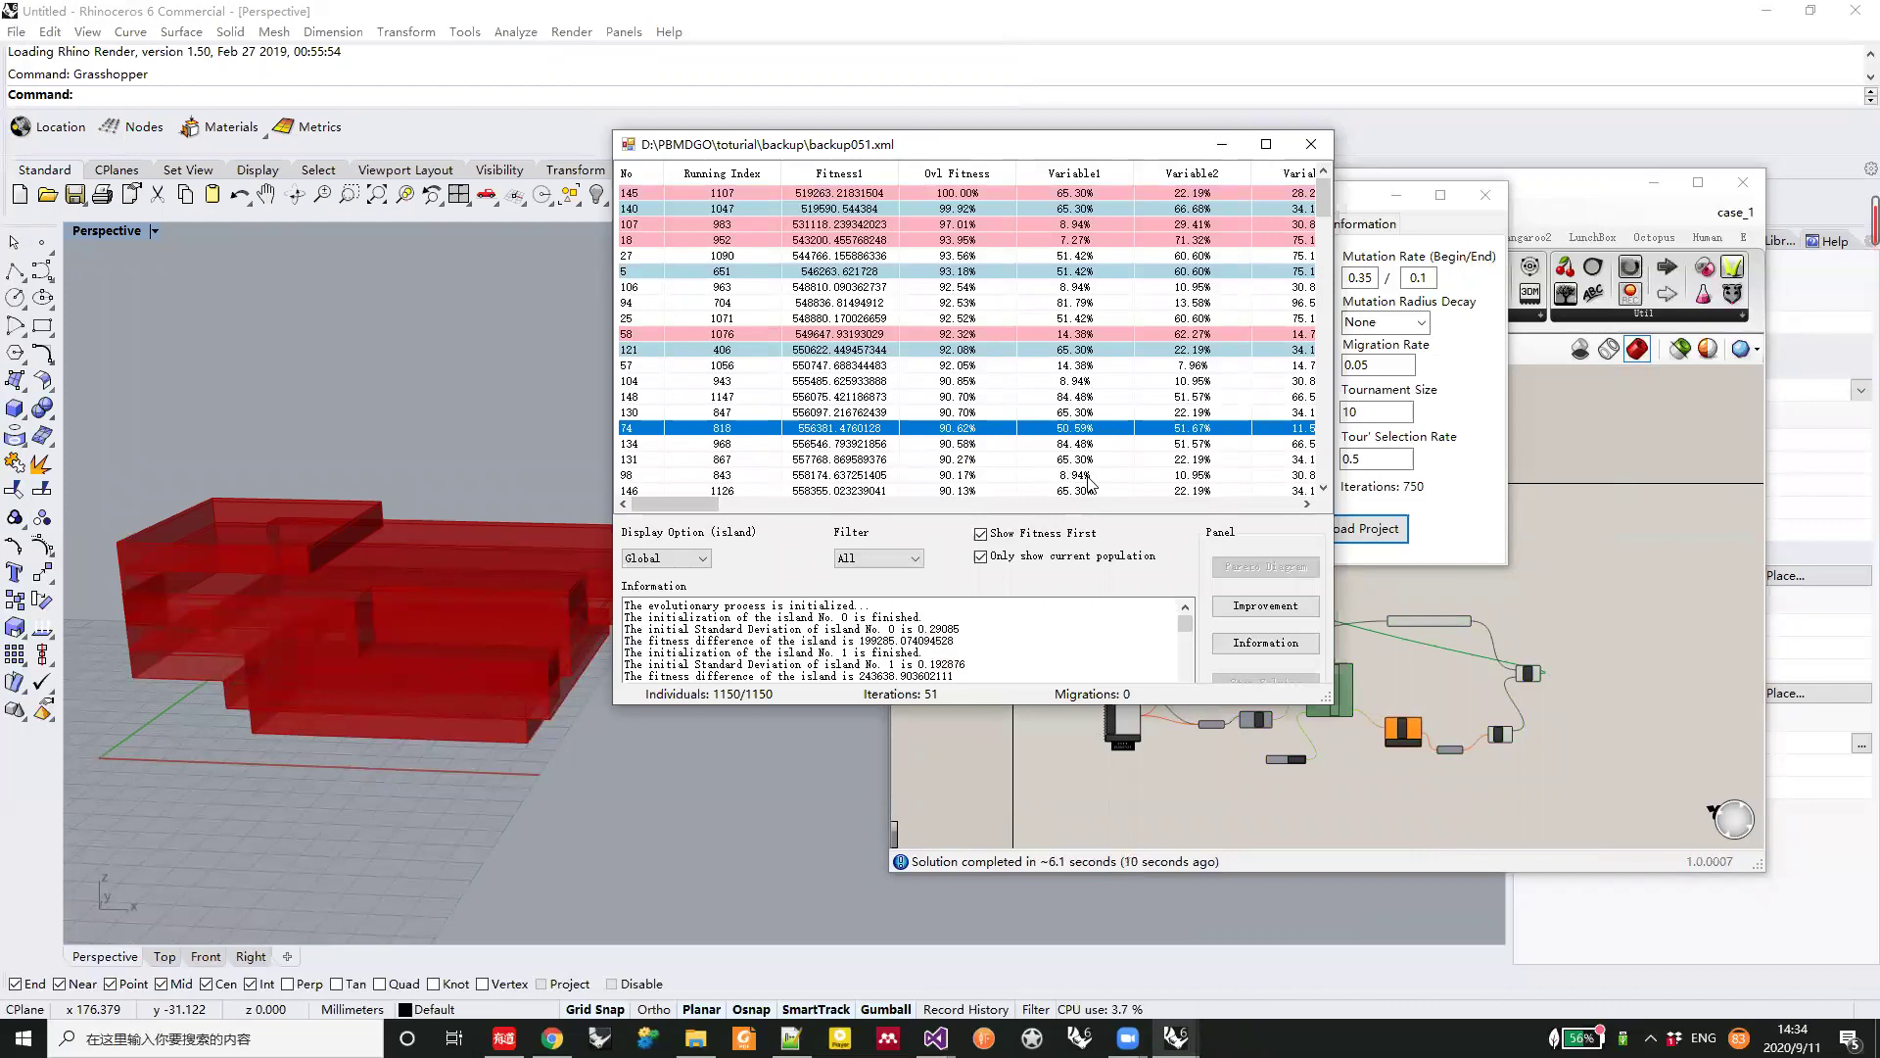
pyautogui.moveTo(284, 572); pyautogui.dragTo(392, 676, button='right')
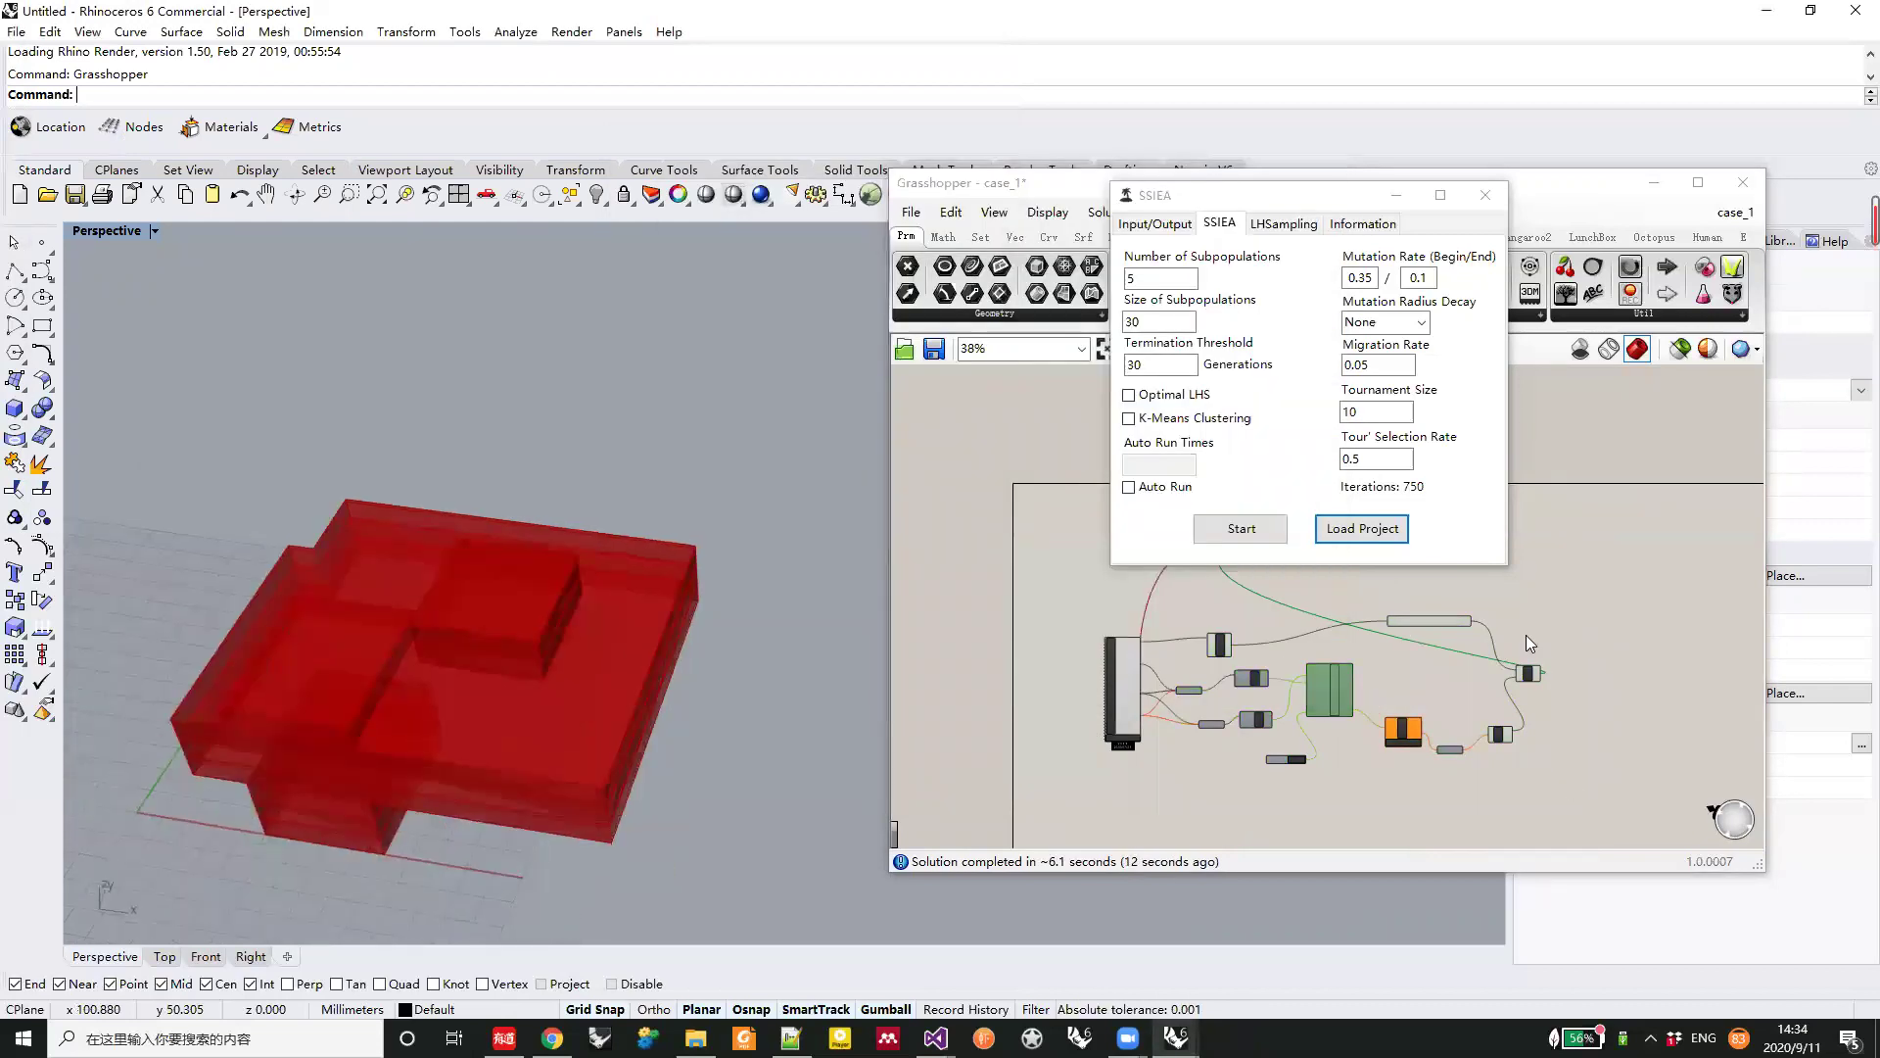
# Re-enable the components downstream of the generator to run the DIVA radiation analysis, and inspect the second massing from a low angle
pyautogui.scroll(2, 1429, 715)
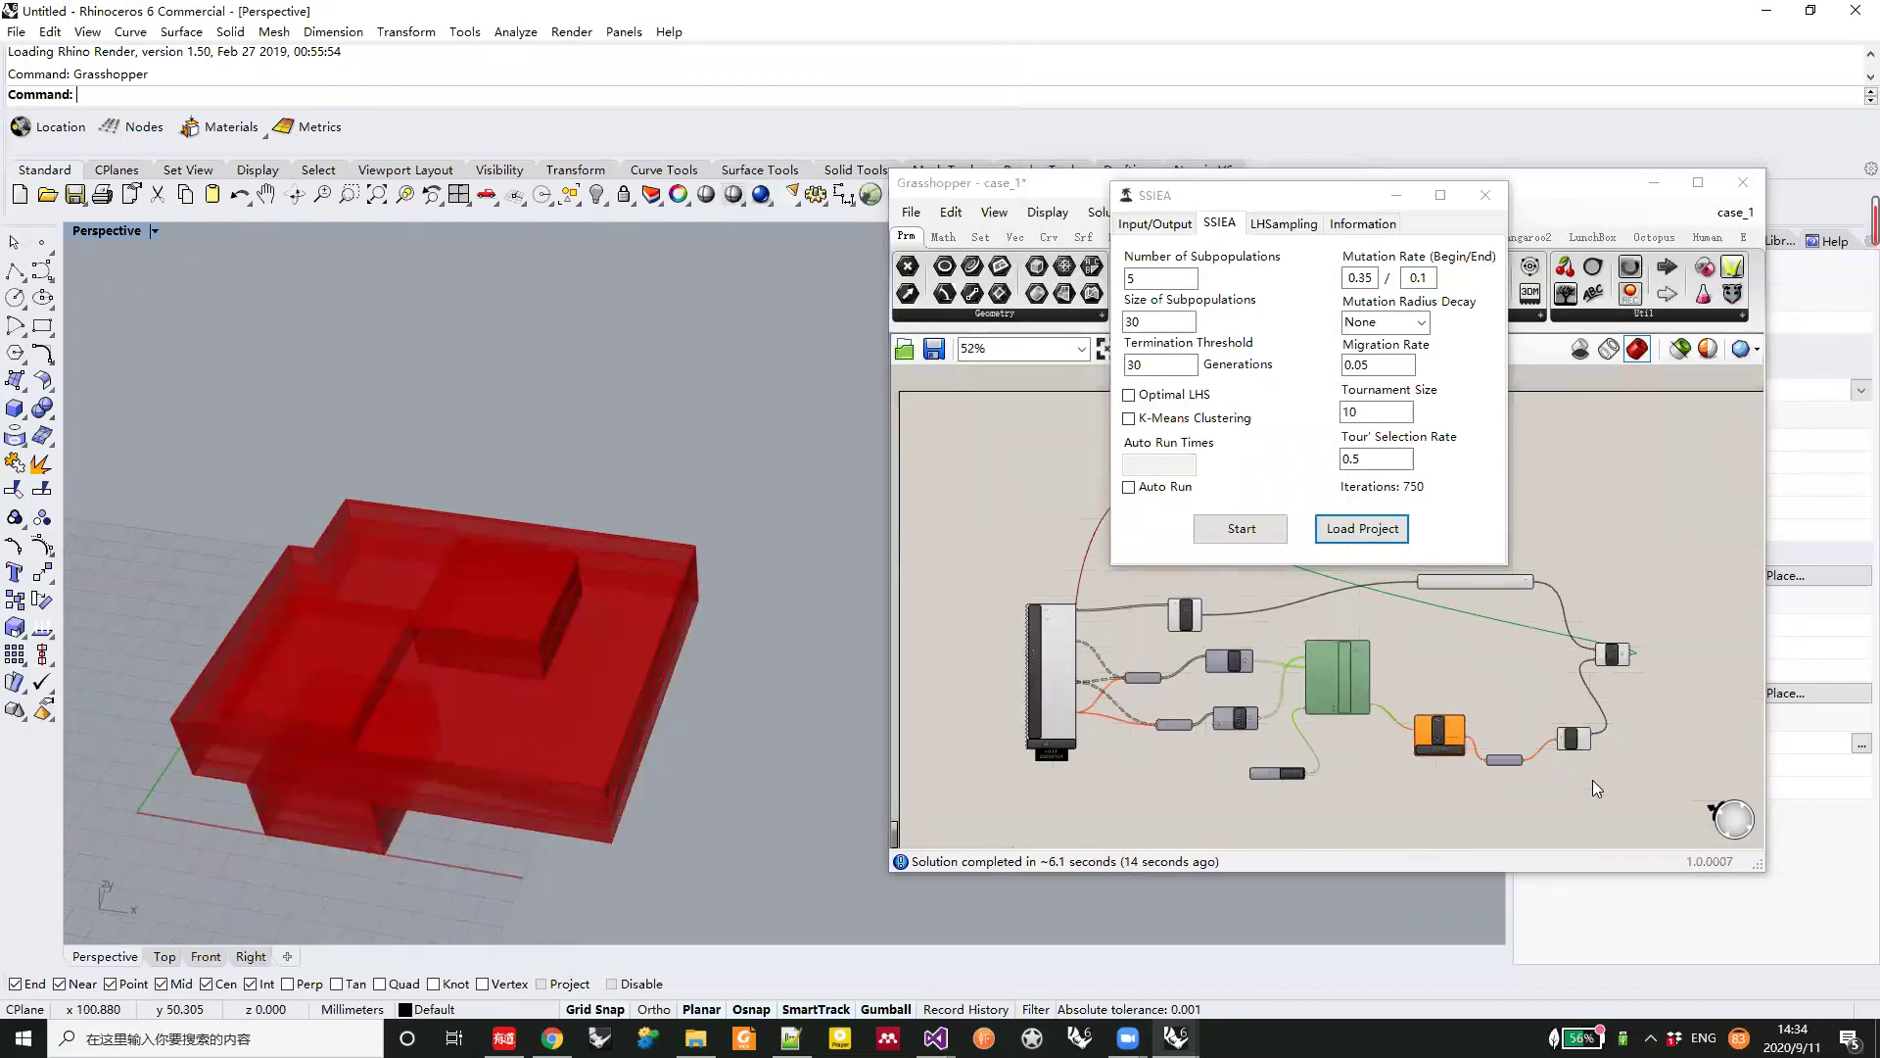
pyautogui.moveTo(1615, 806); pyautogui.dragTo(1123, 637)
pyautogui.middleClick(1326, 683)
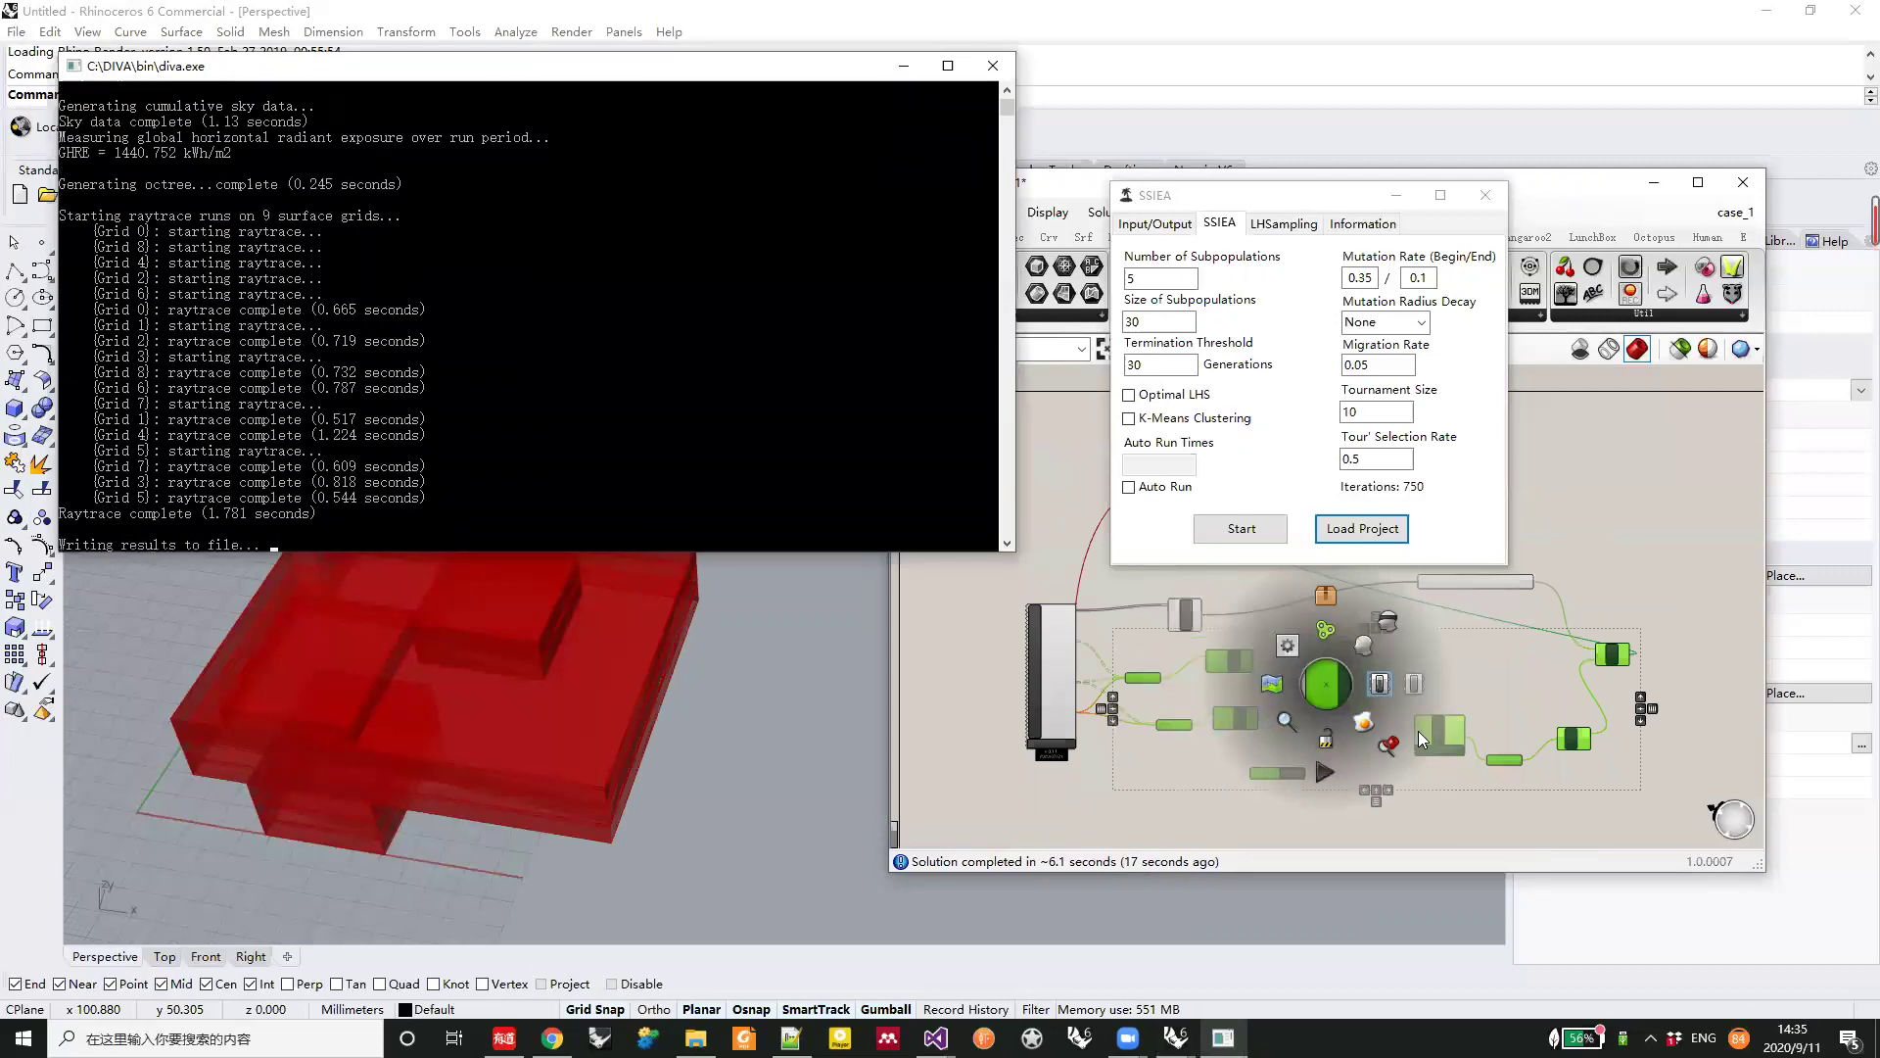
pyautogui.moveTo(676, 784); pyautogui.dragTo(811, 621, button='right')
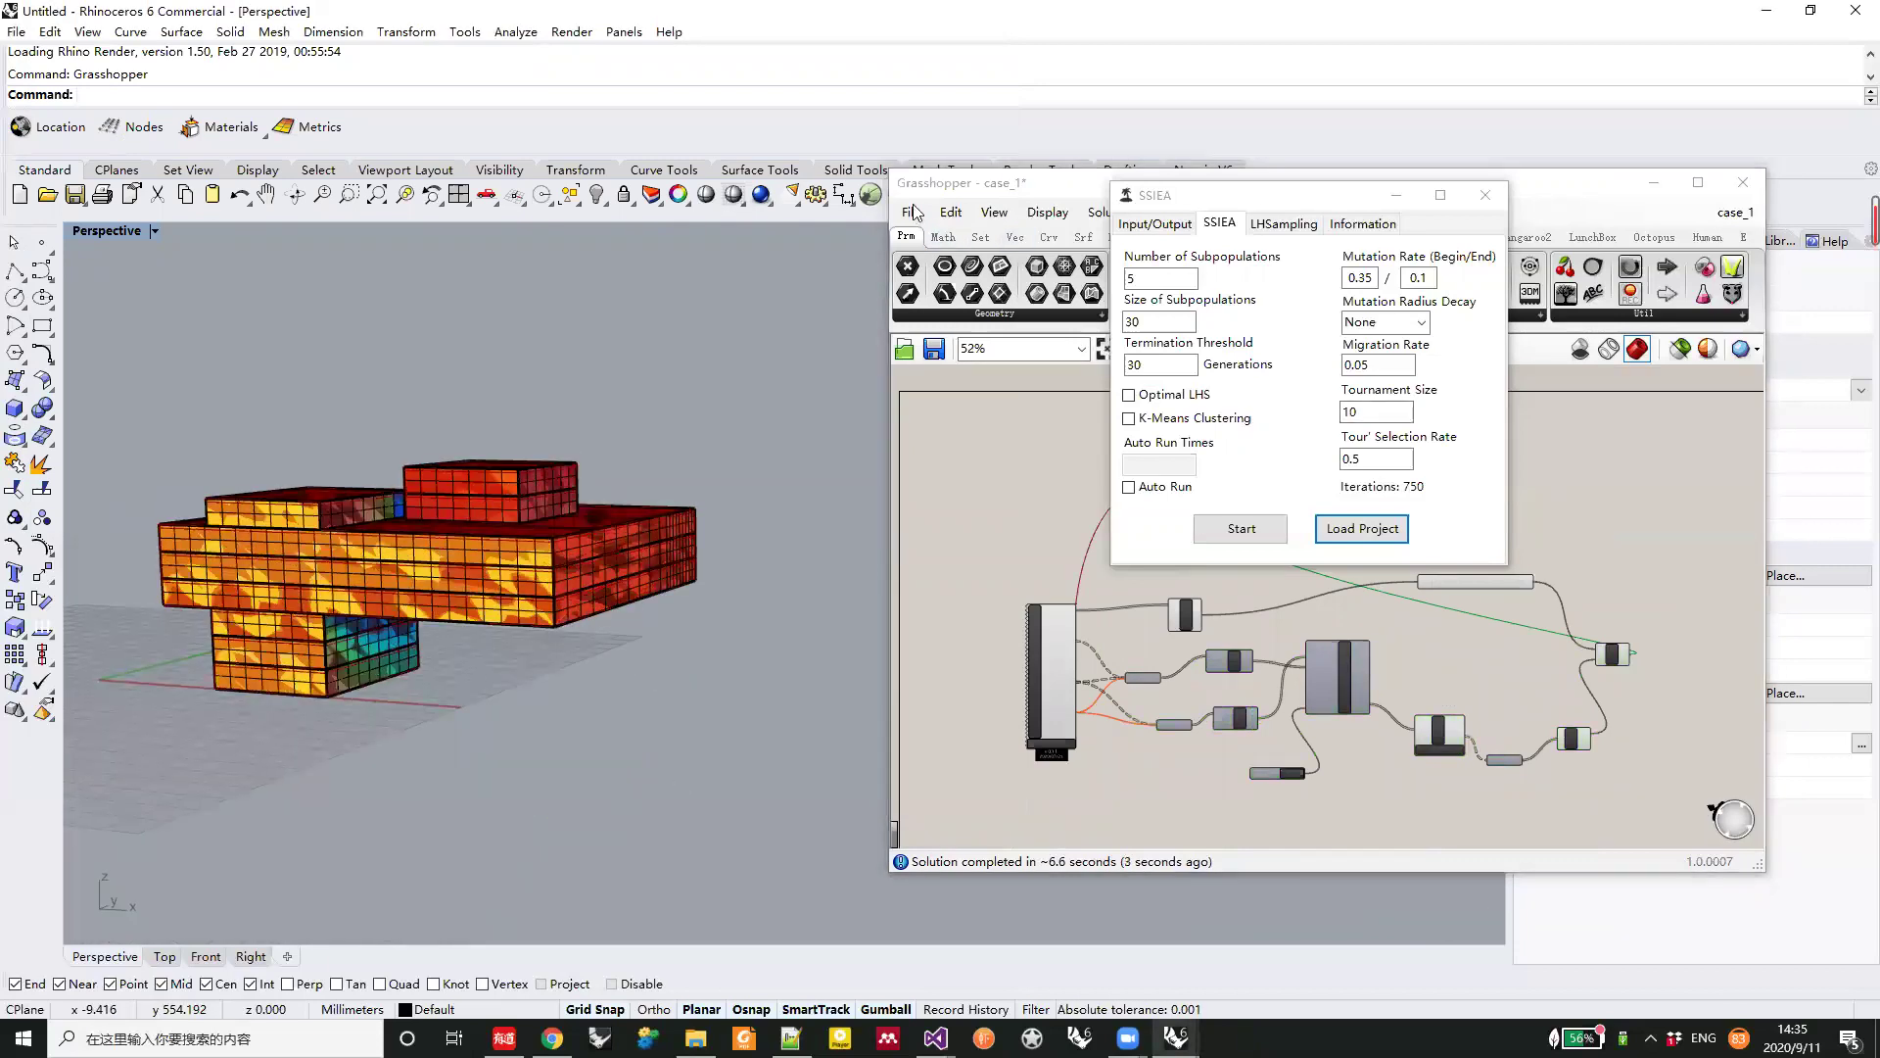
# Look through the saved files in the toturial project's backup folder in File Explorer, and return to Rhino to view the massing's radiation results
pyautogui.click(981, 189)
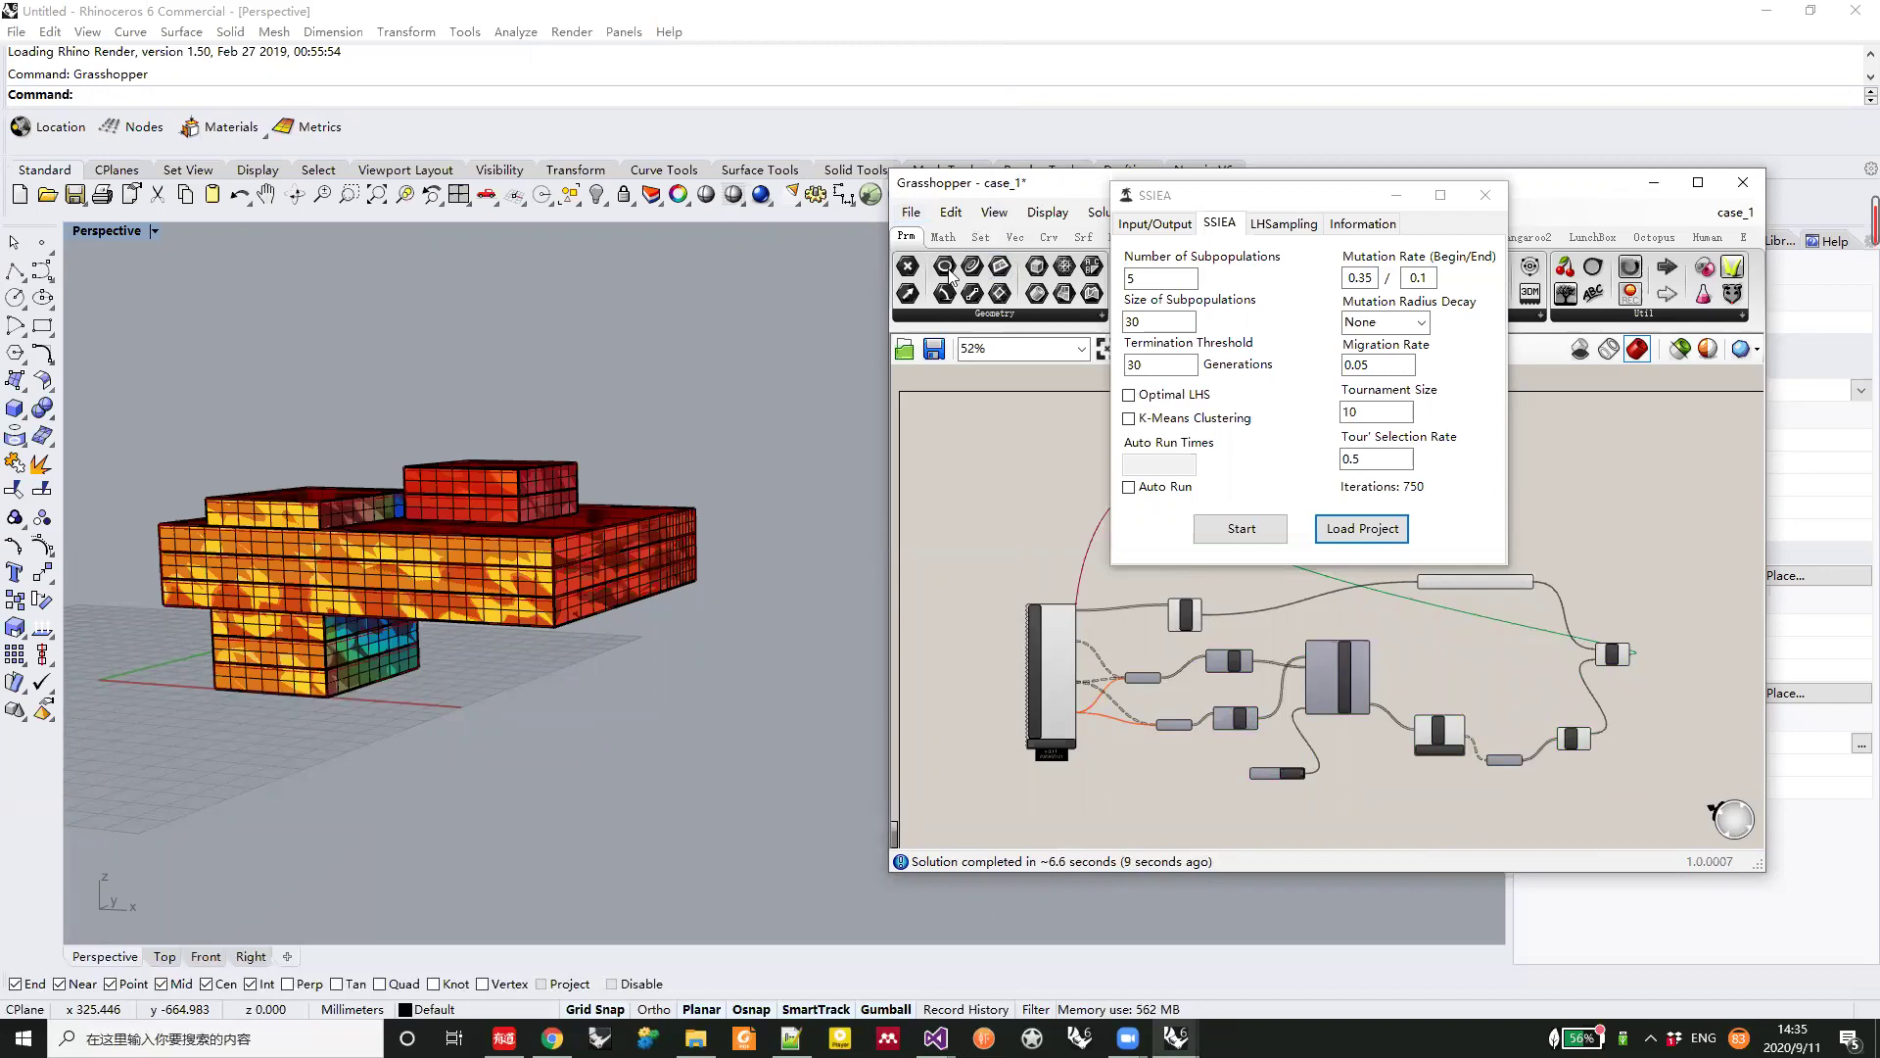
pyautogui.click(696, 1040)
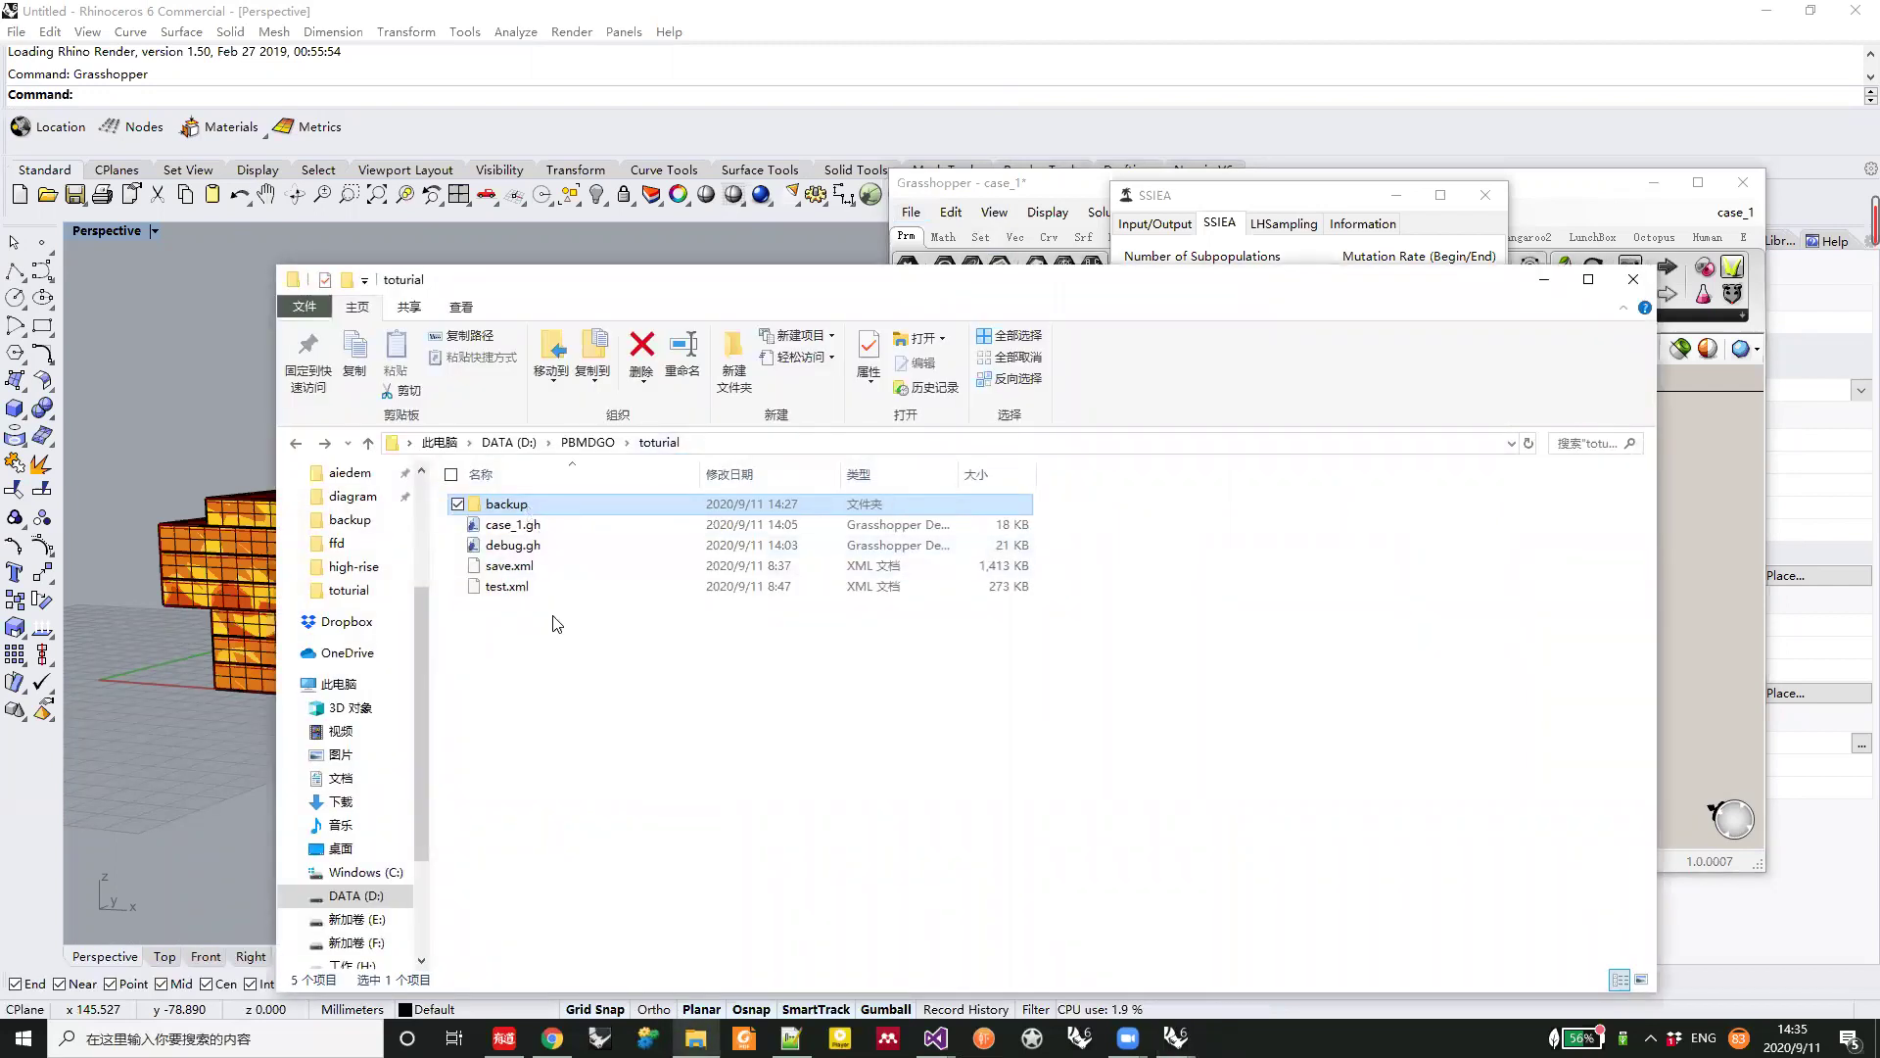
pyautogui.doubleClick(528, 511)
pyautogui.scroll(-9, 553, 745)
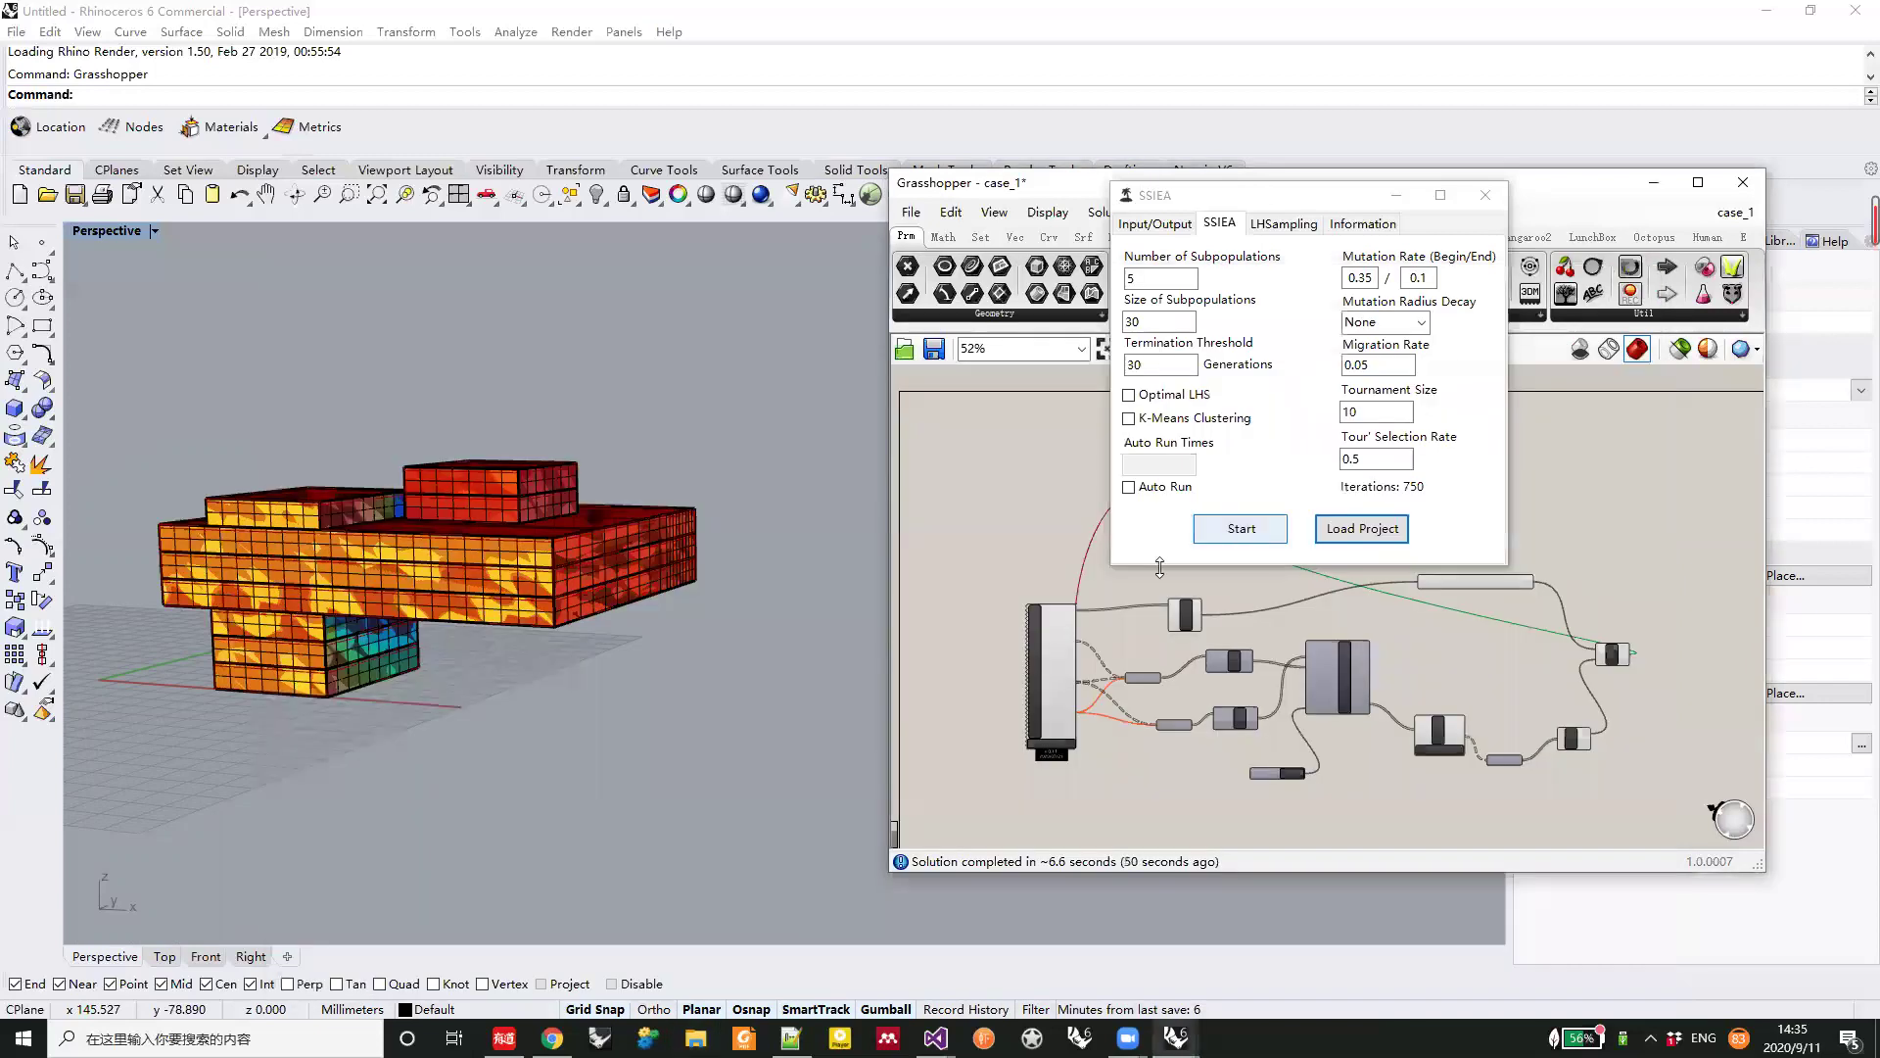
pyautogui.moveTo(554, 627); pyautogui.dragTo(511, 617, button='right')
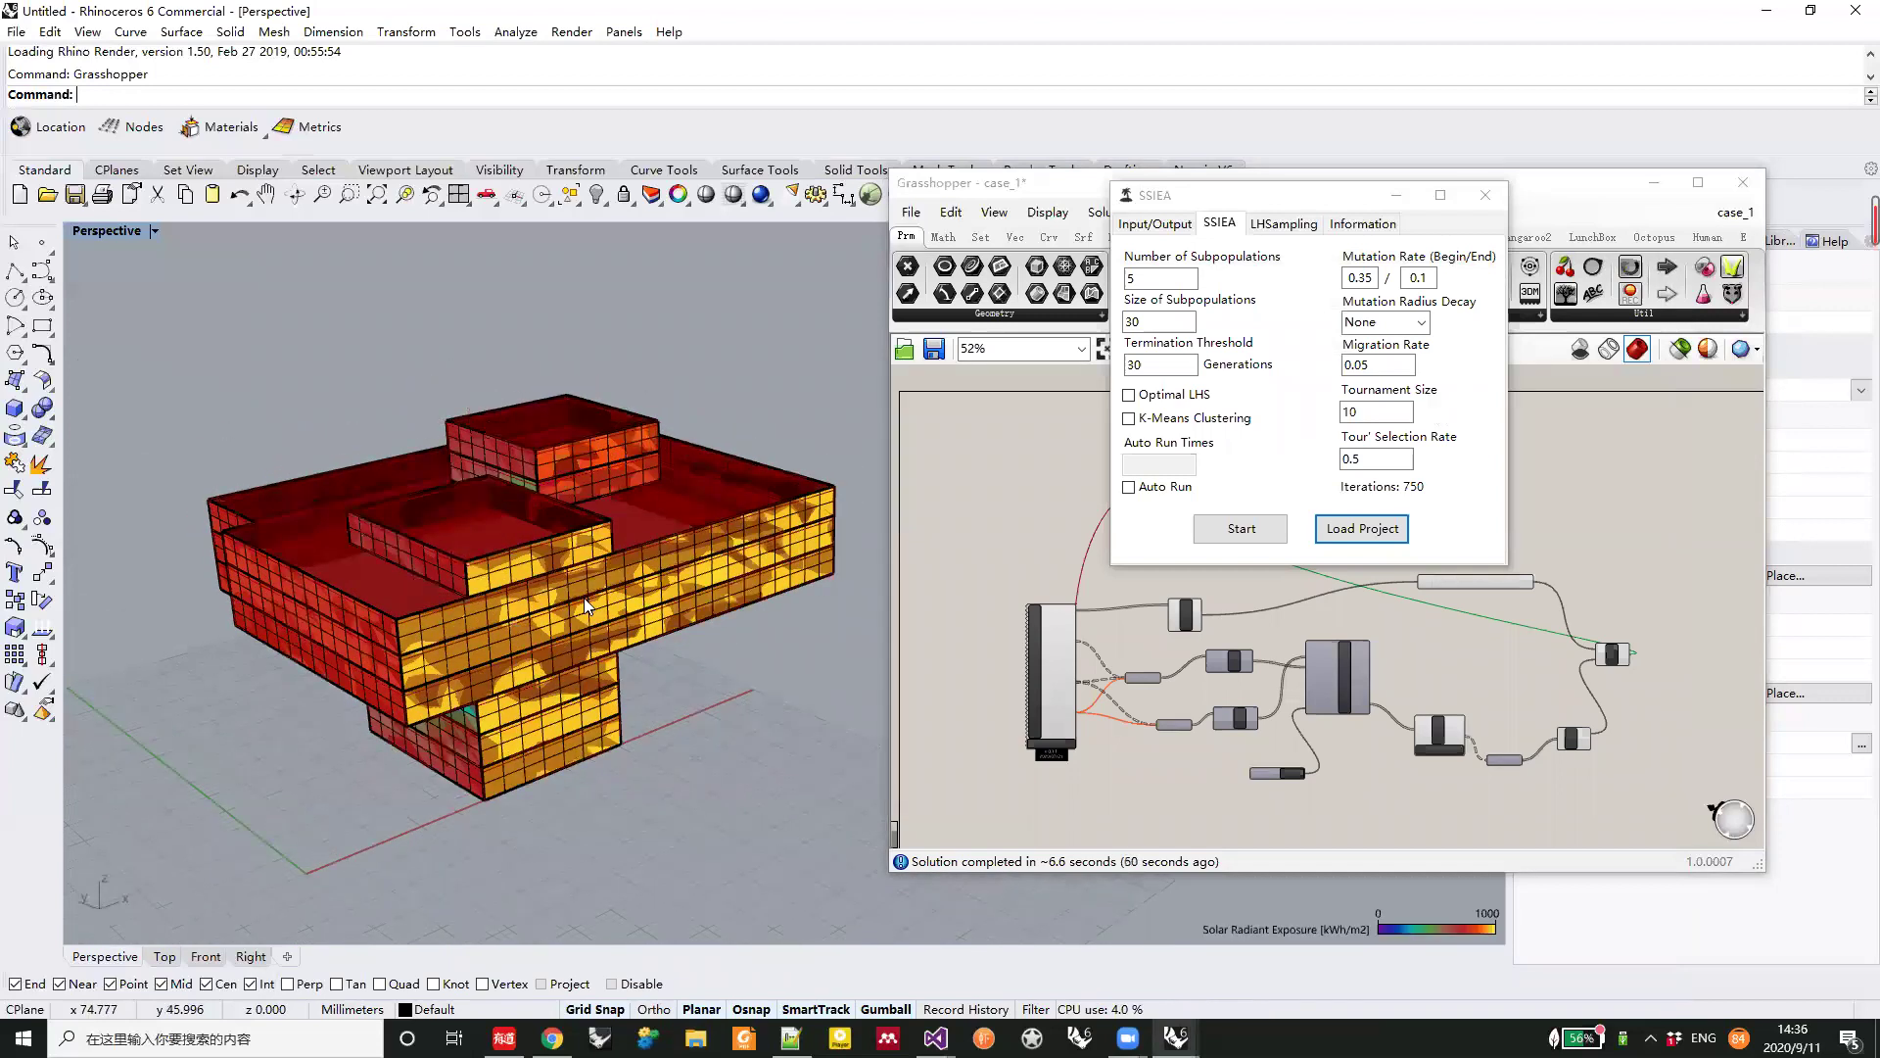